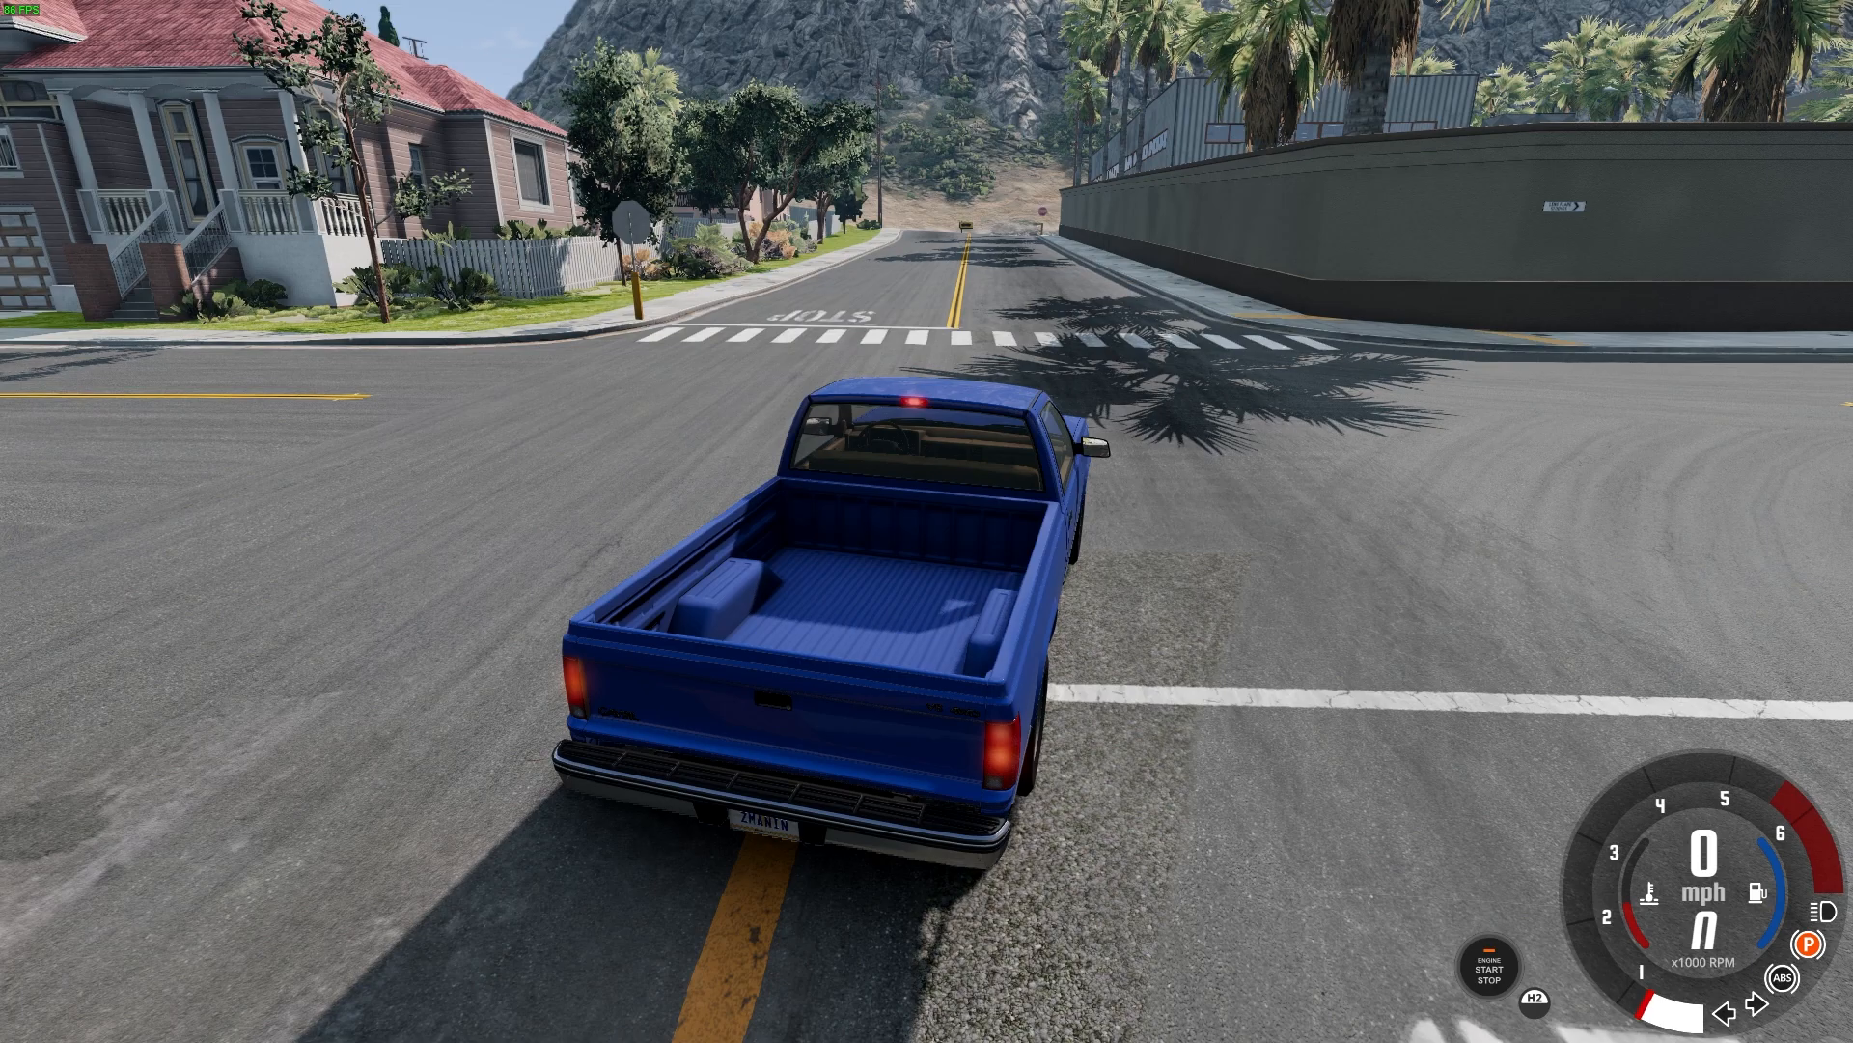
Open the world editor for the West Coast USA level and bring up the Mission Editor
key("F11")
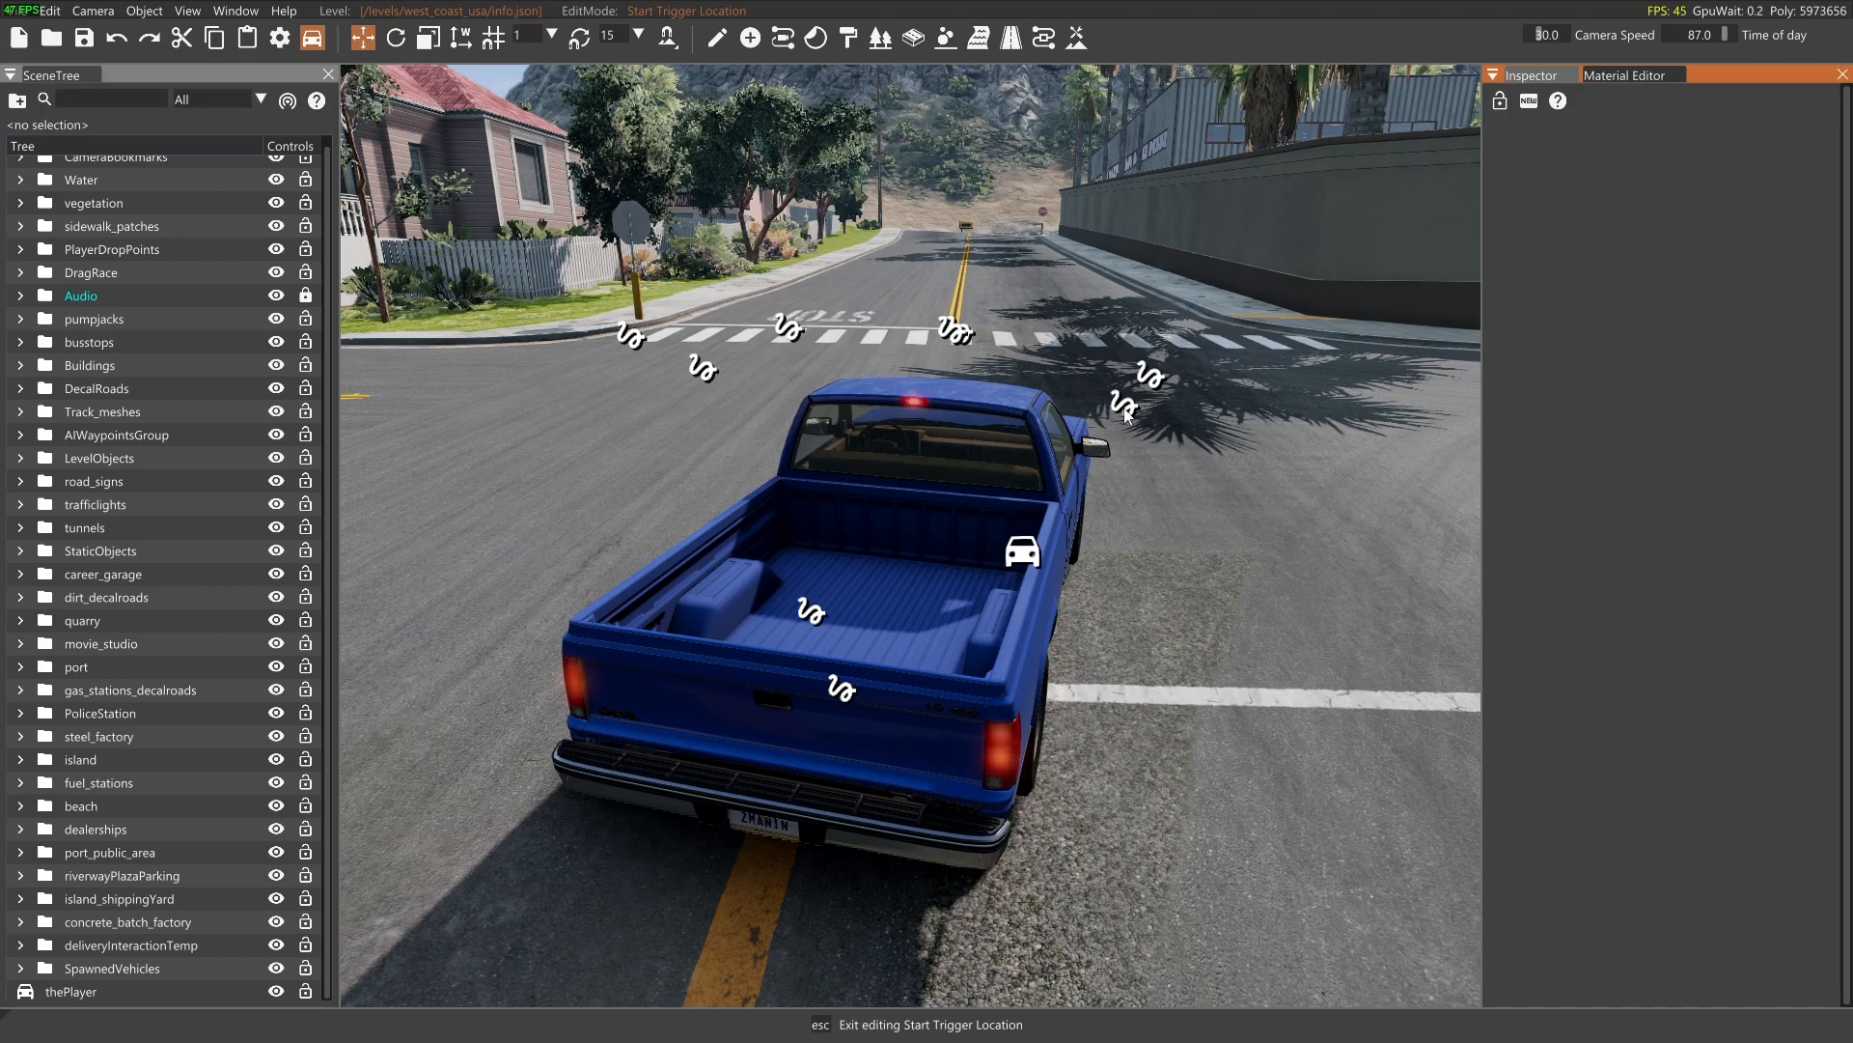
scroll(139, 328, "up", 1)
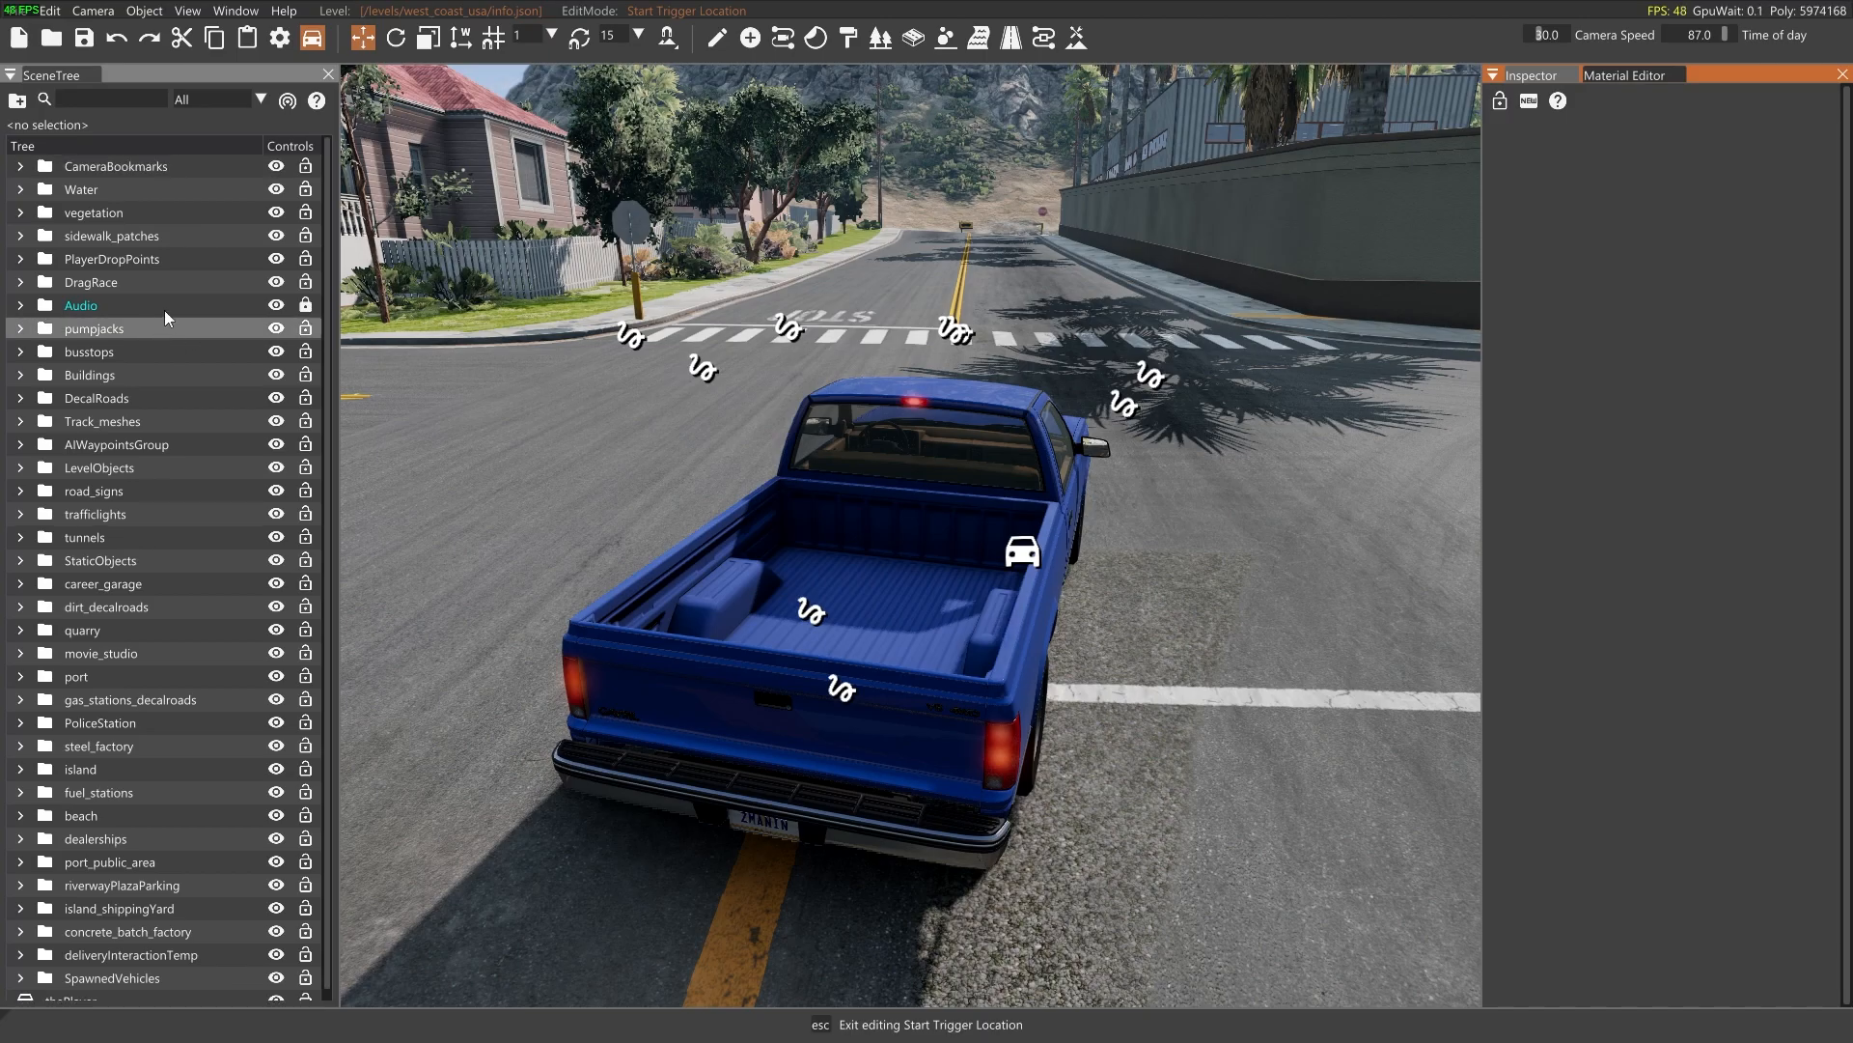
right_click_drag(863, 303, 861, 265)
key("s")
key("w")
key("w")
left_click(233, 11)
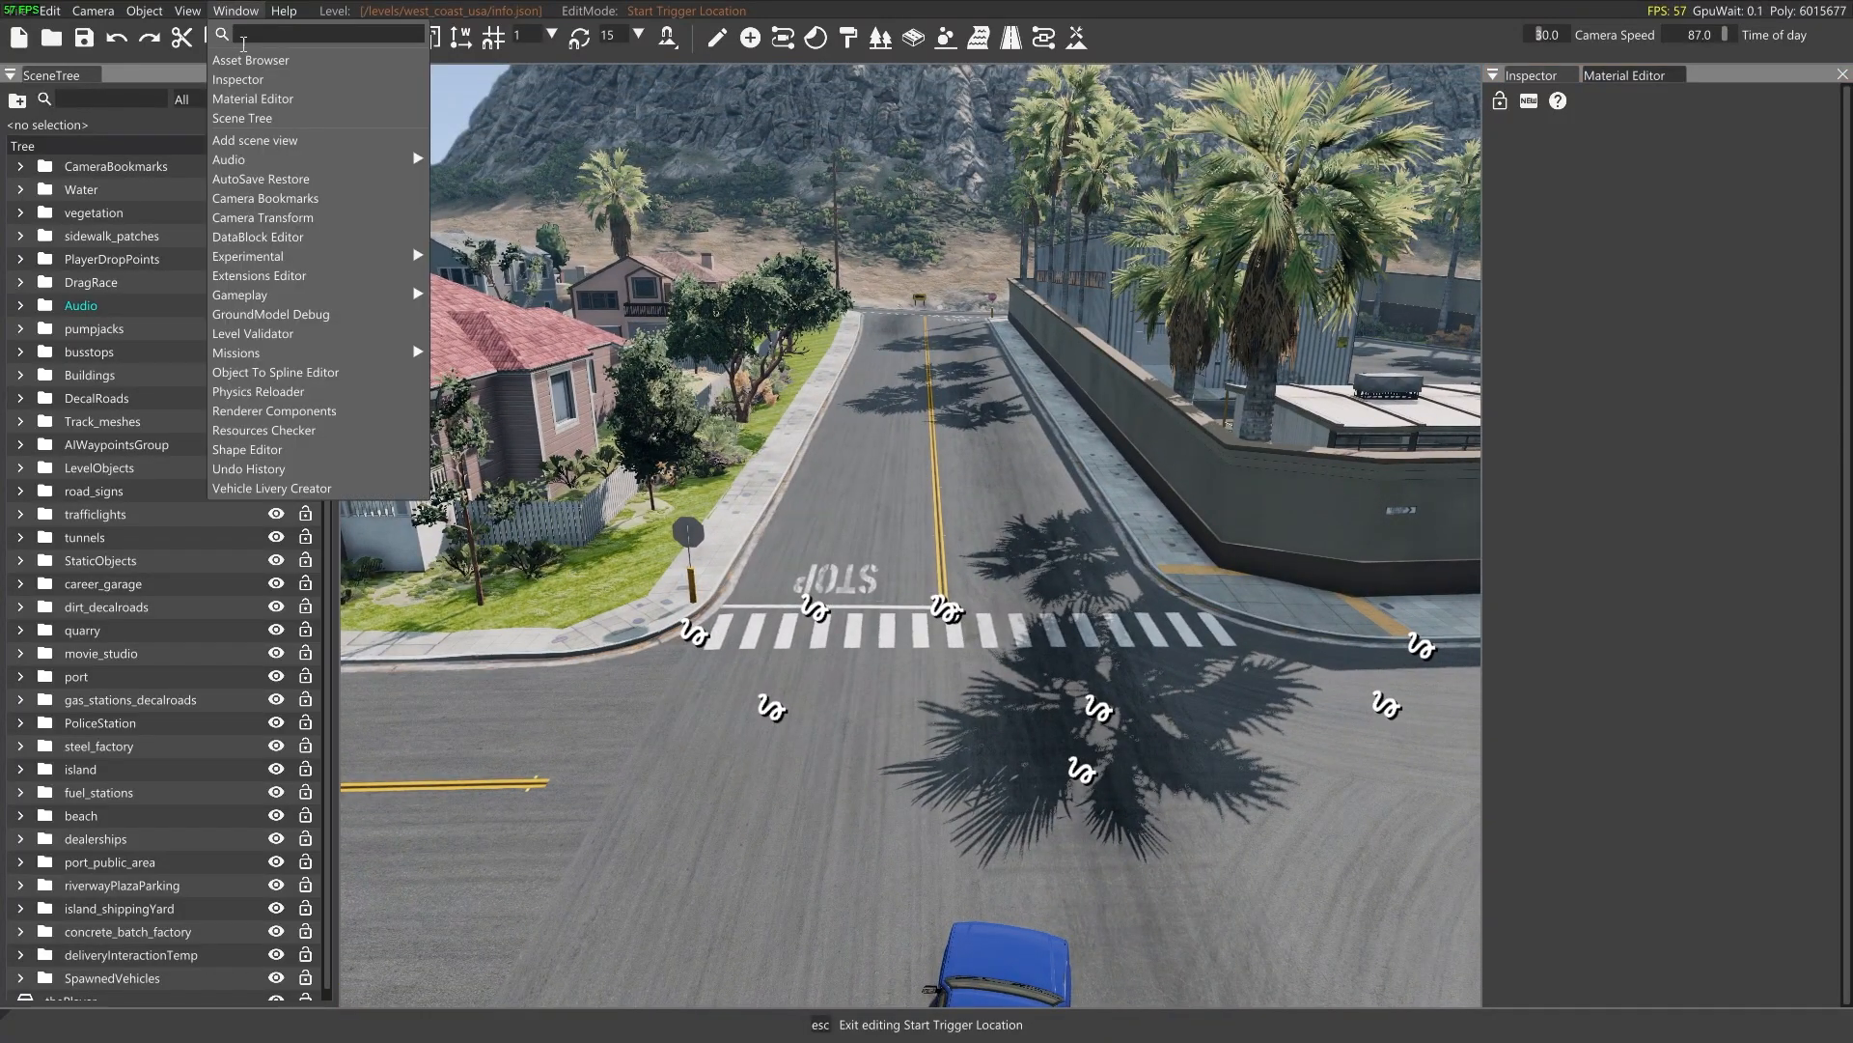
mouse_move(276, 355)
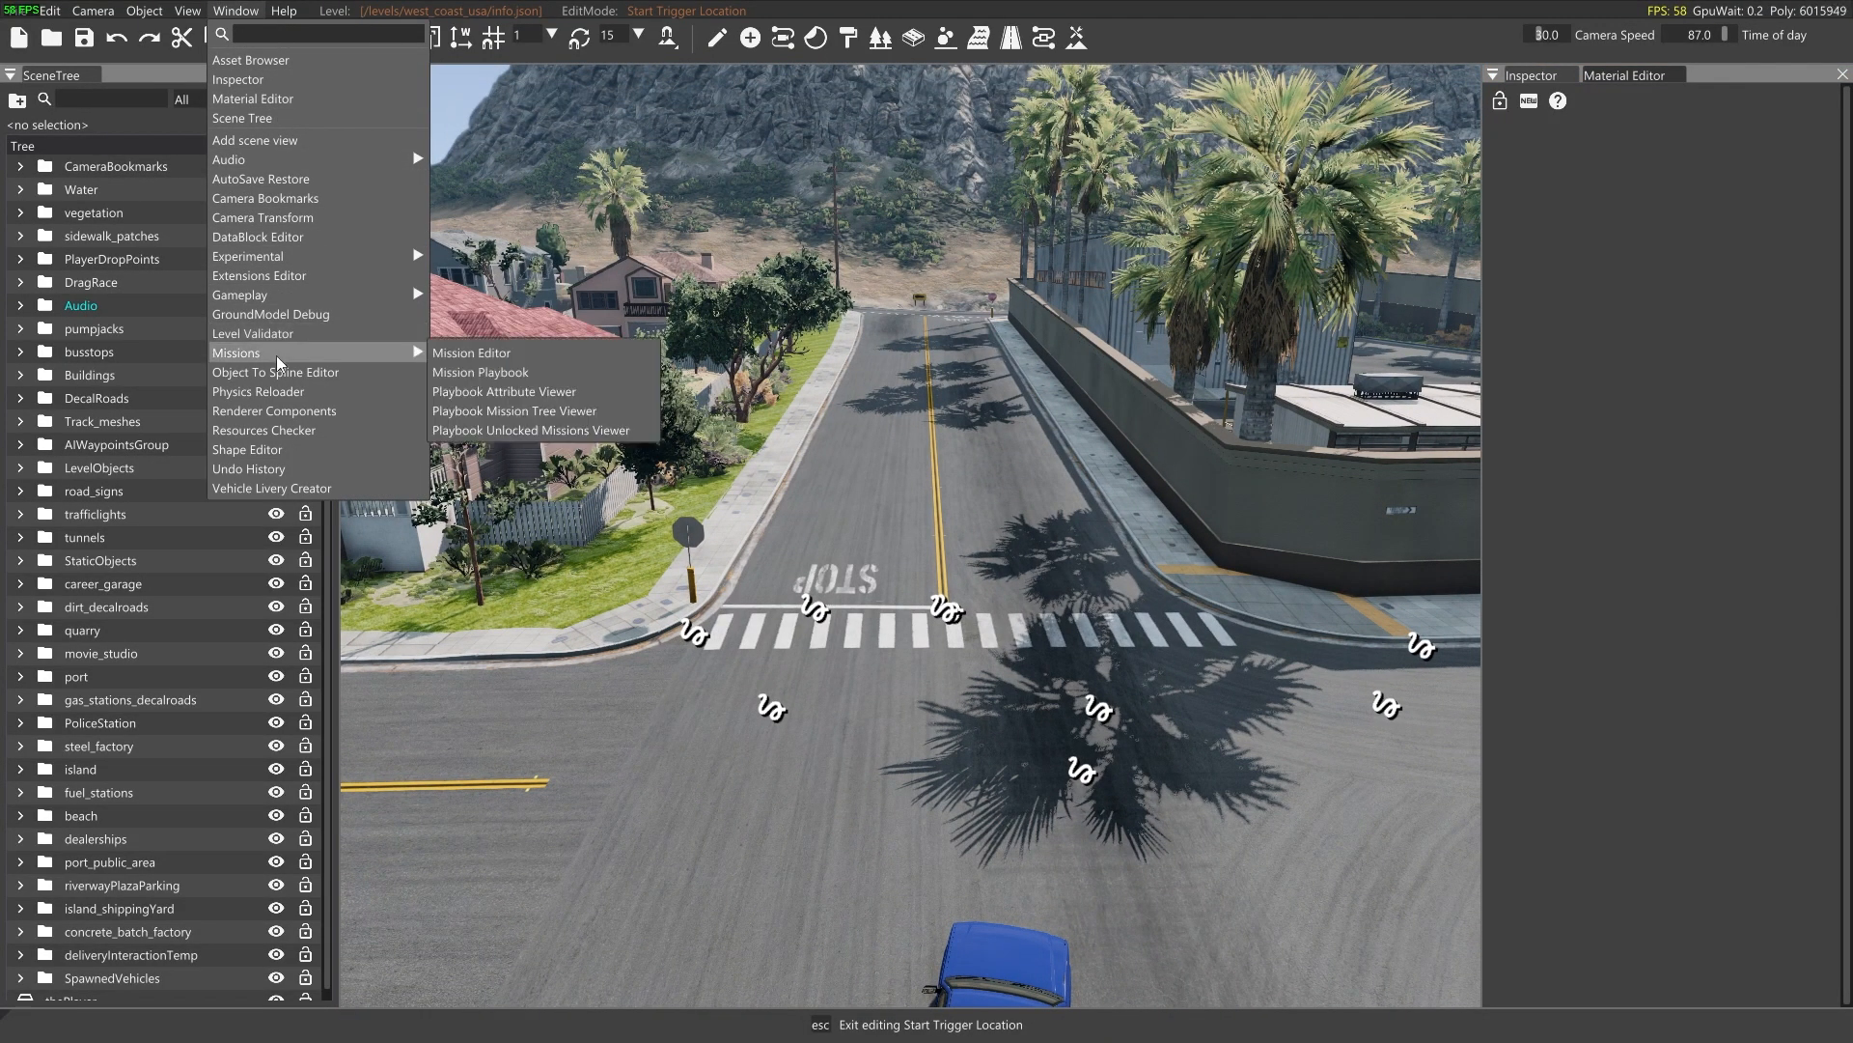
left_click(471, 352)
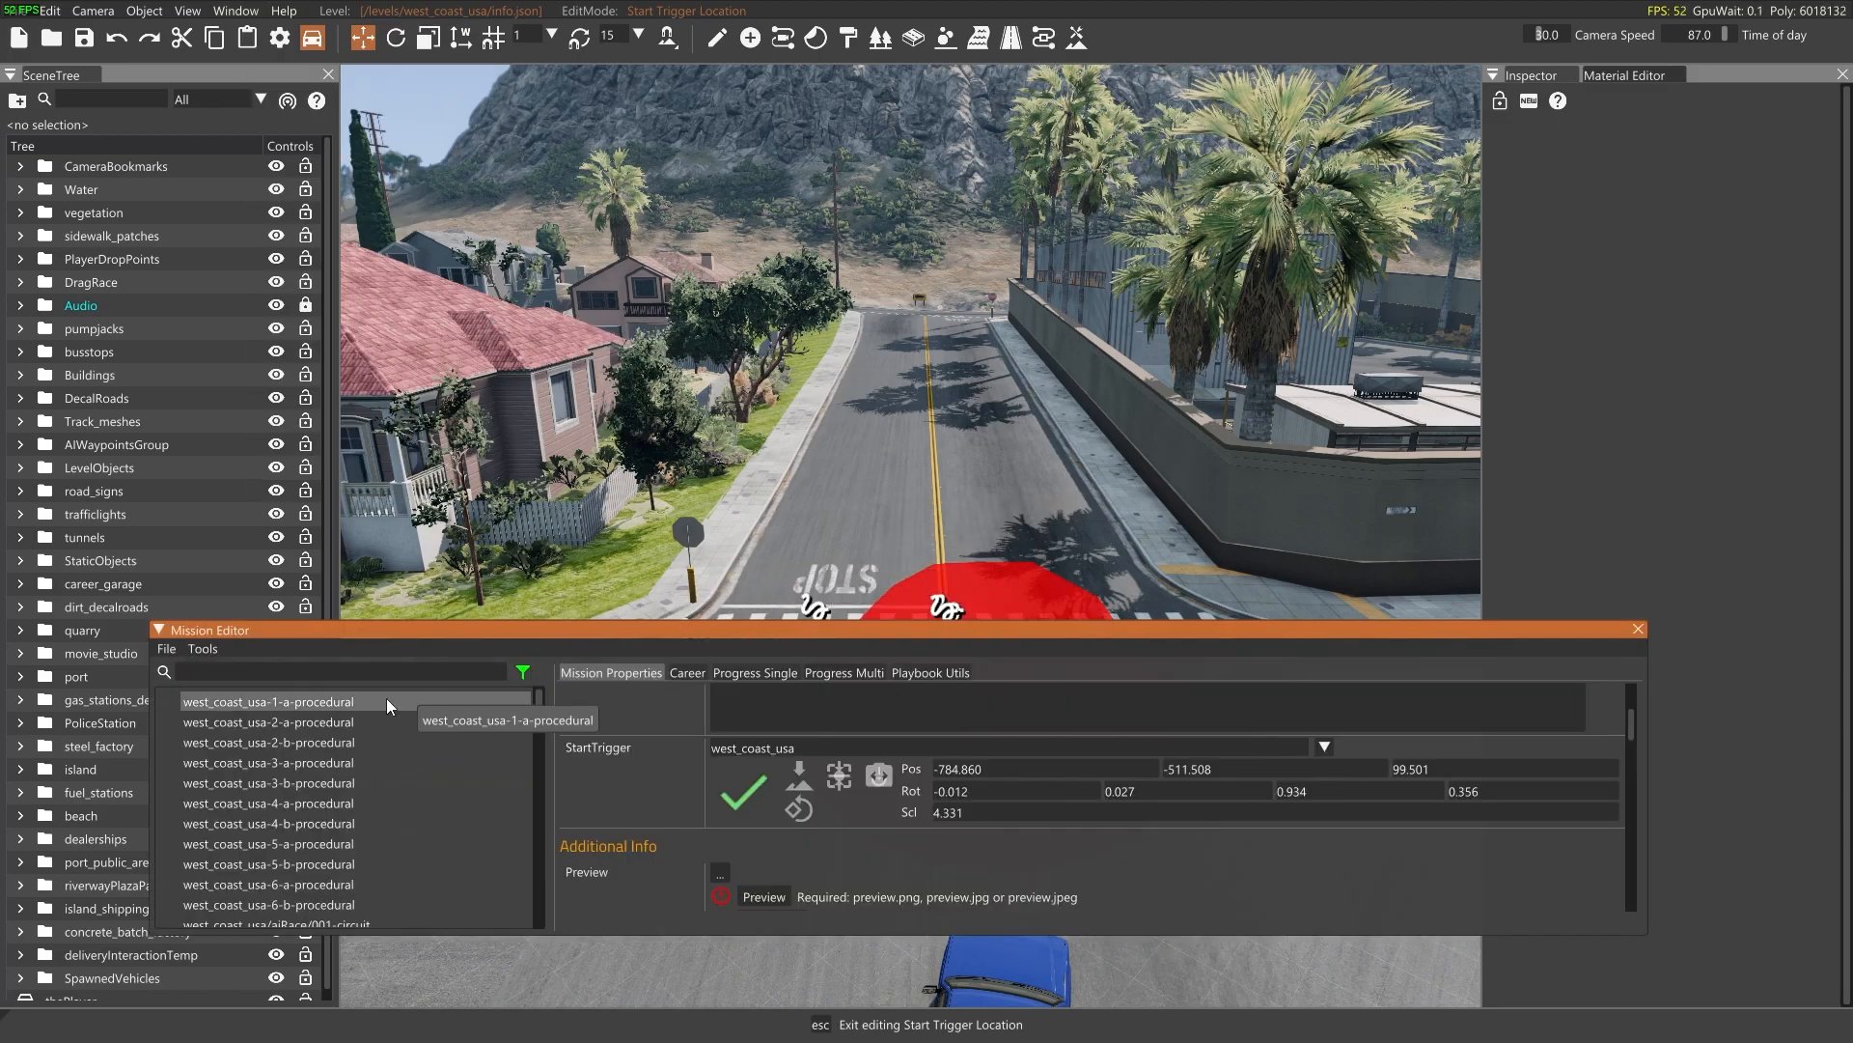
Create a new mission named Tutorial_time_trial with the mission type timeTrial
left_click(207, 649)
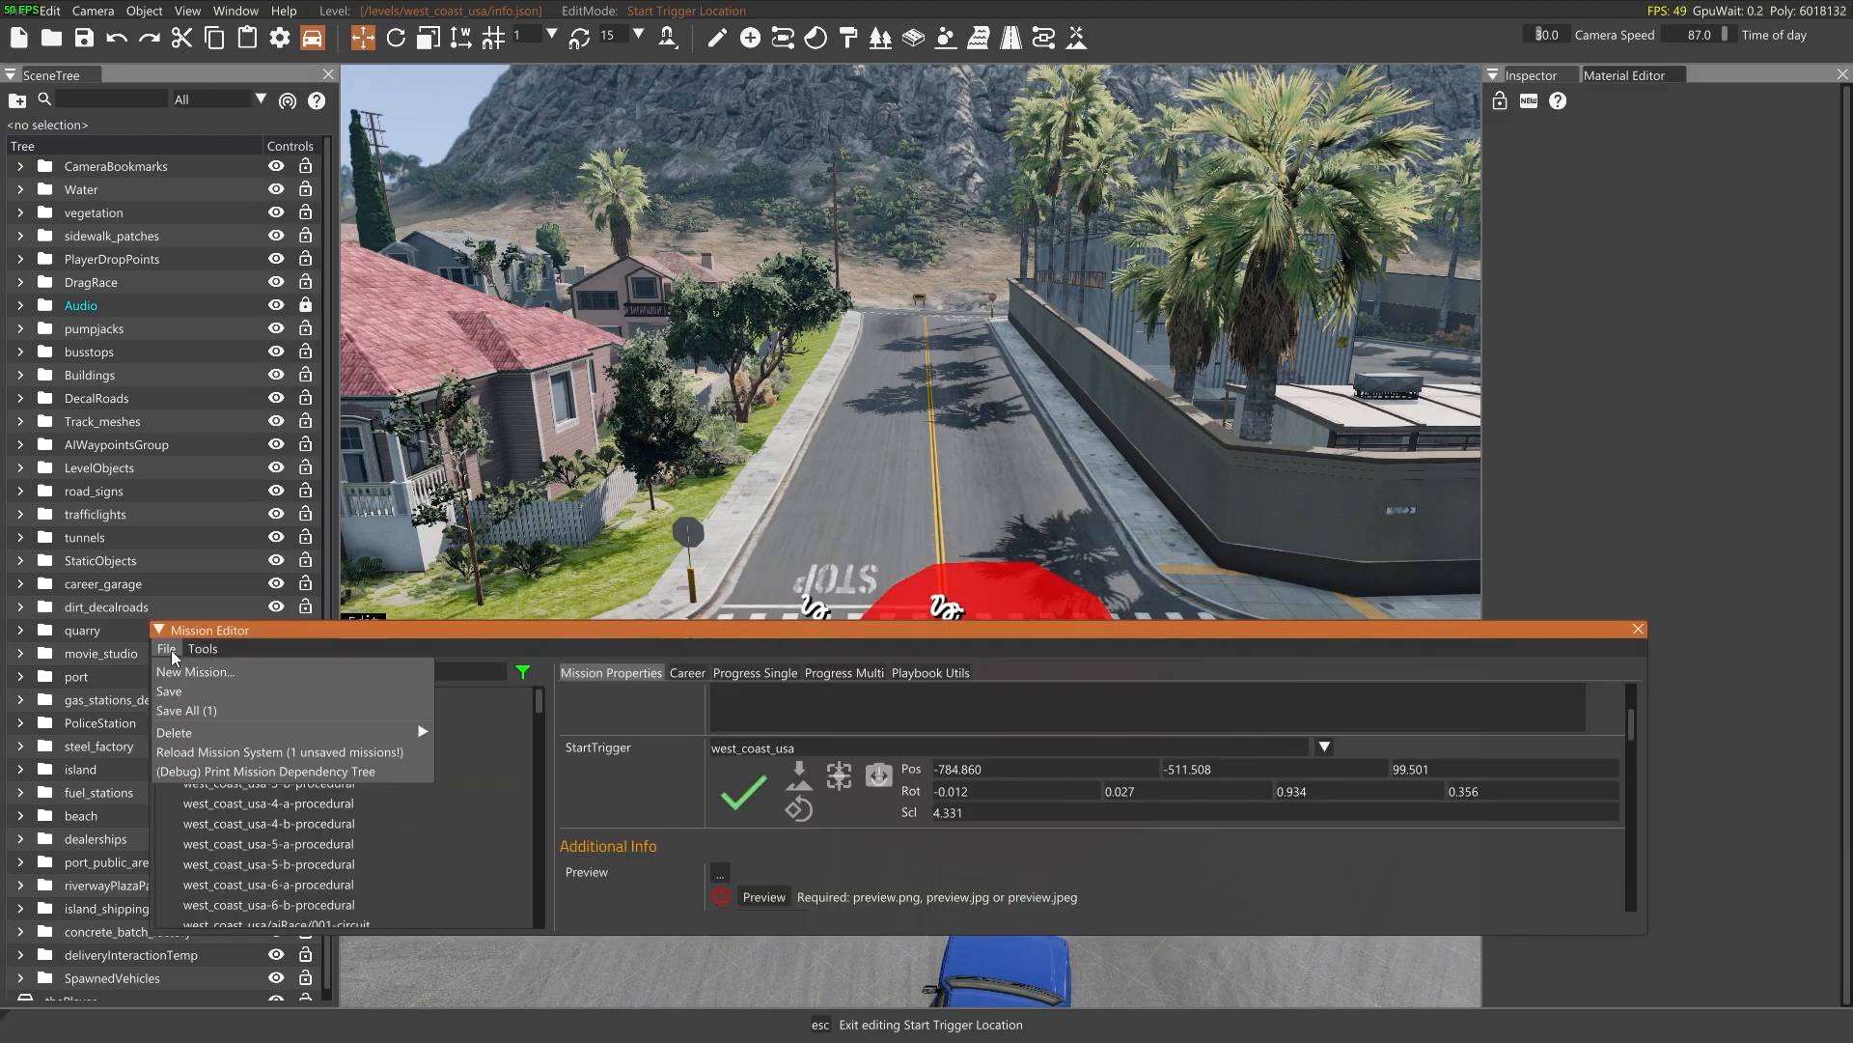
left_click(249, 676)
double_click(393, 728)
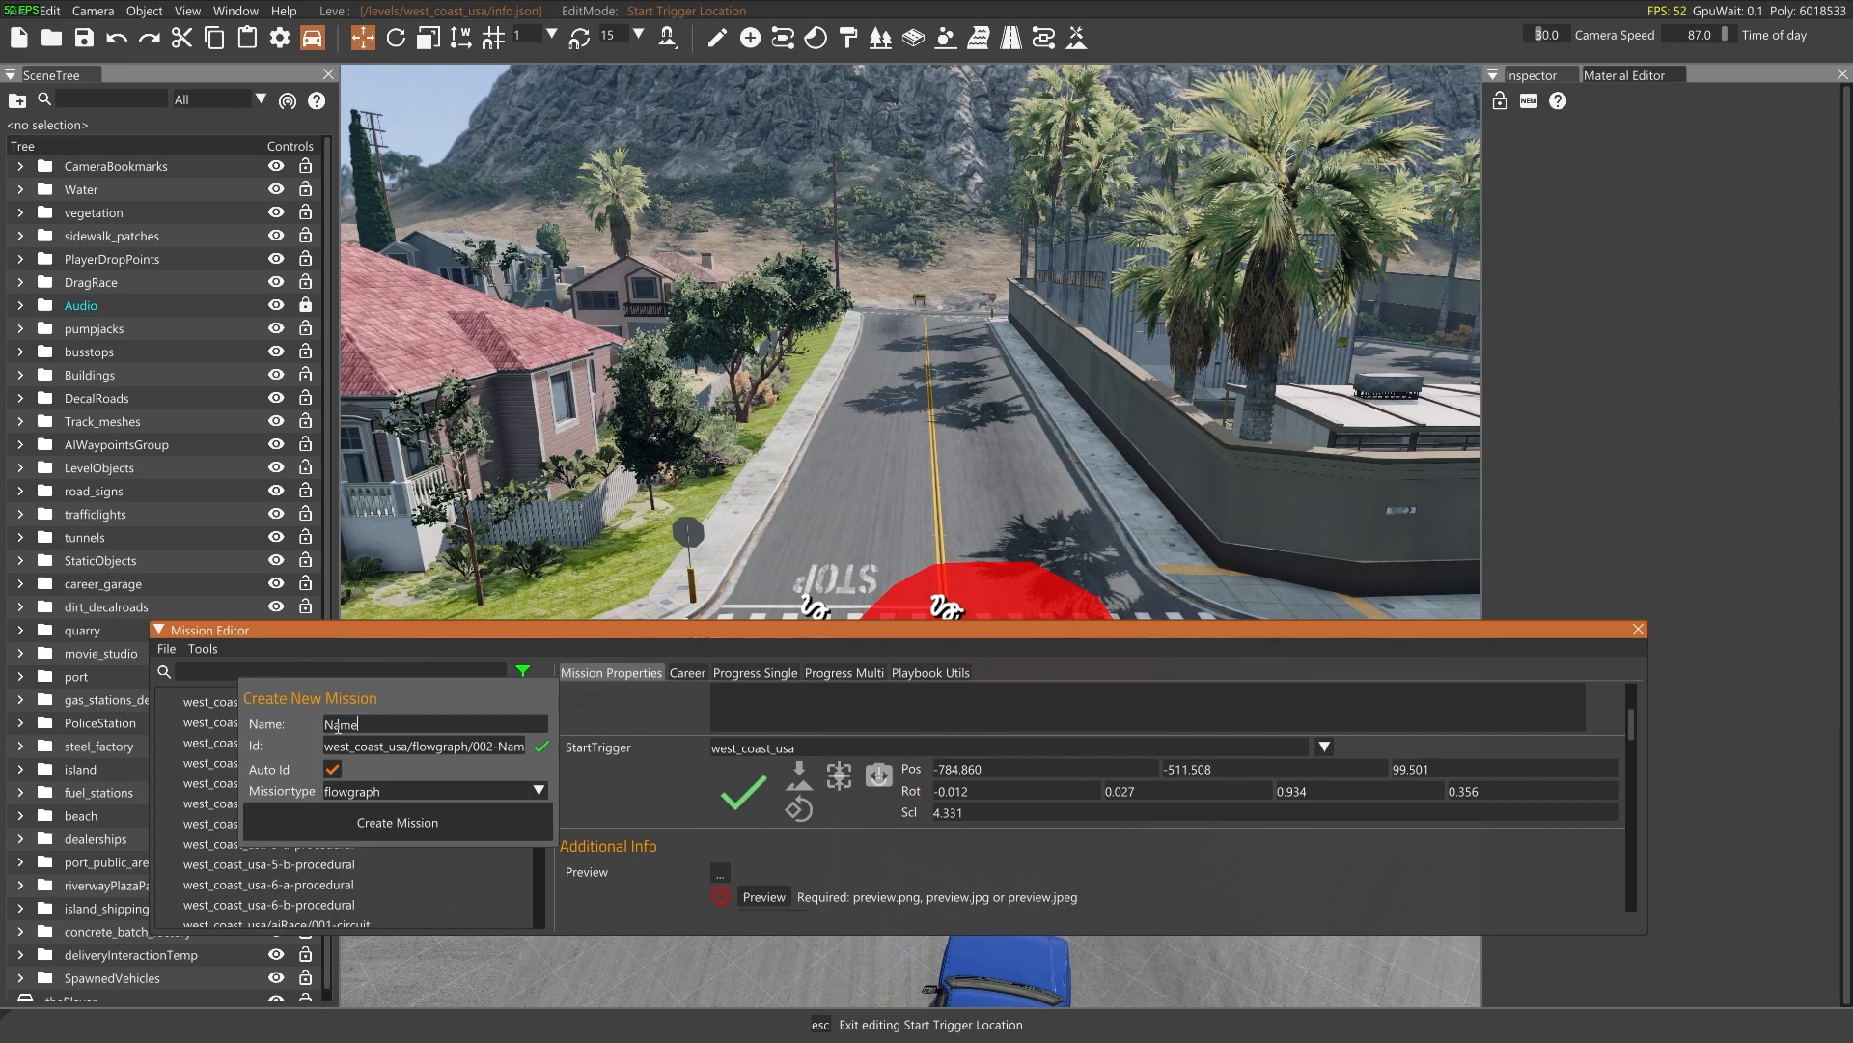
type("Tutorial_time_trial")
left_click(444, 793)
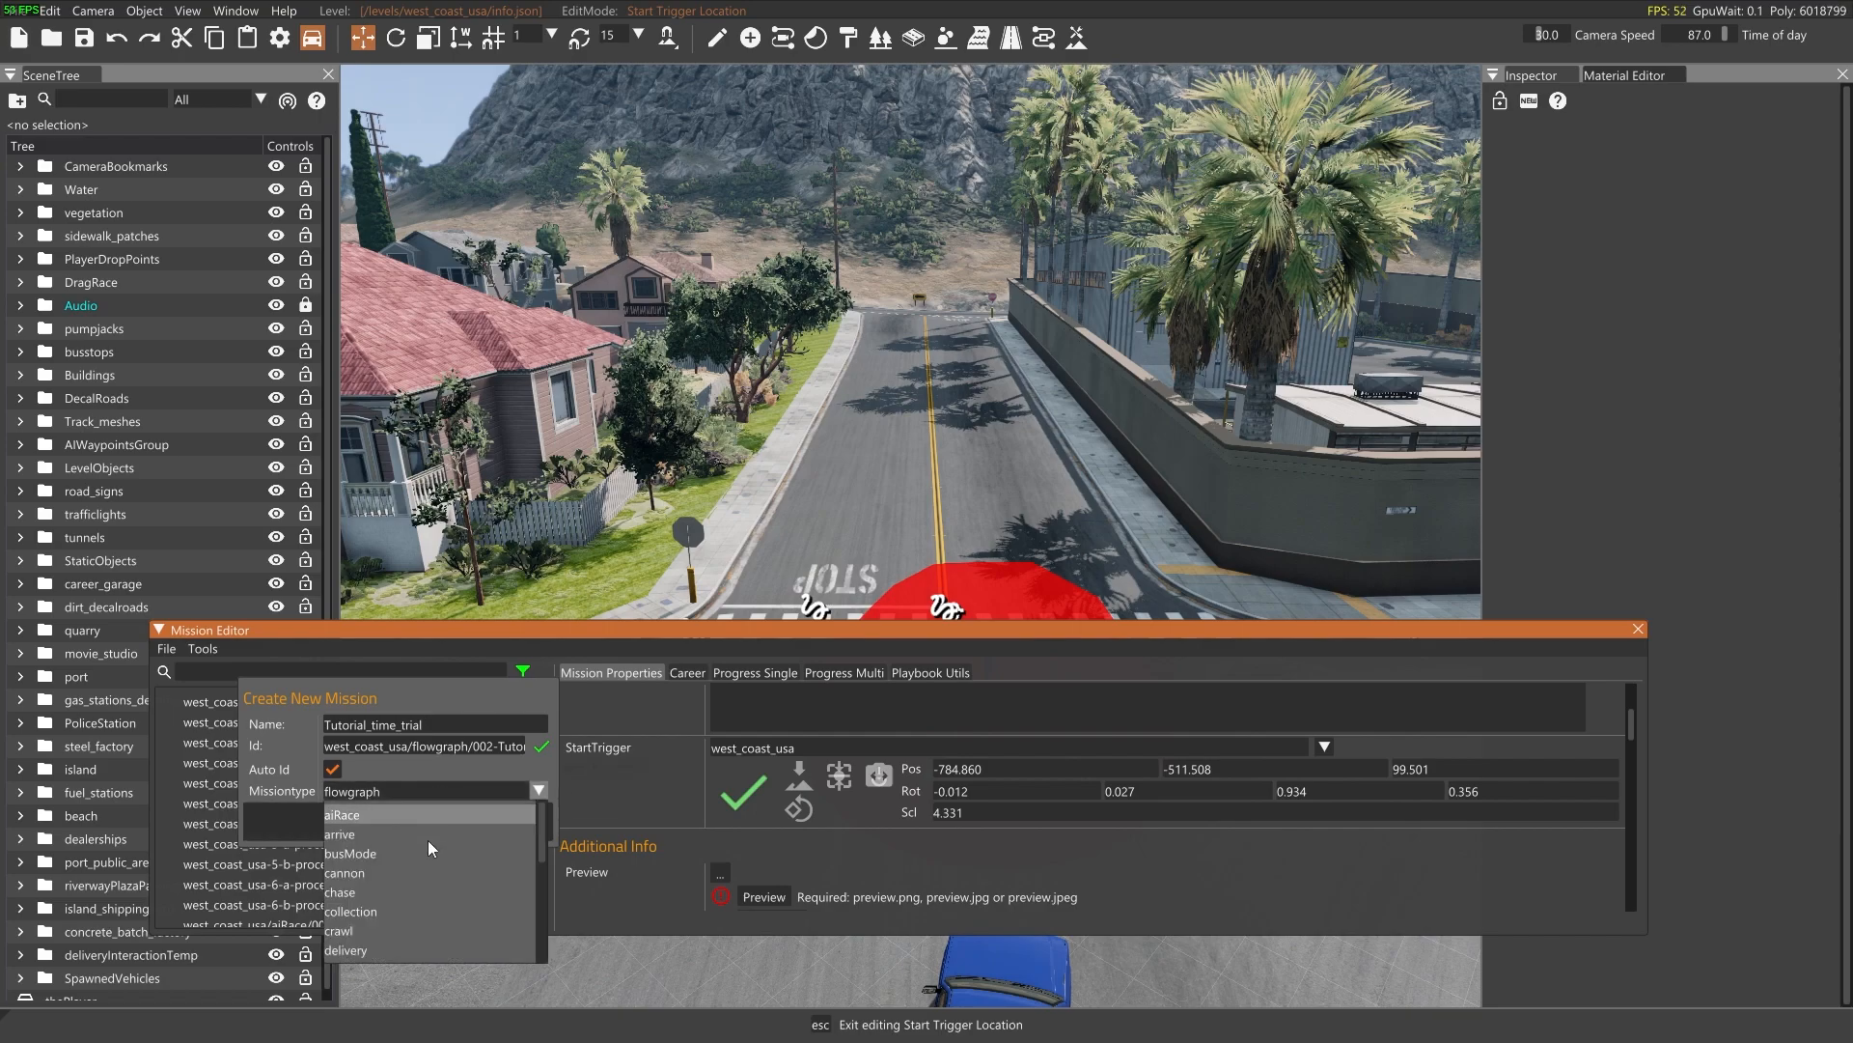
left_click(366, 958)
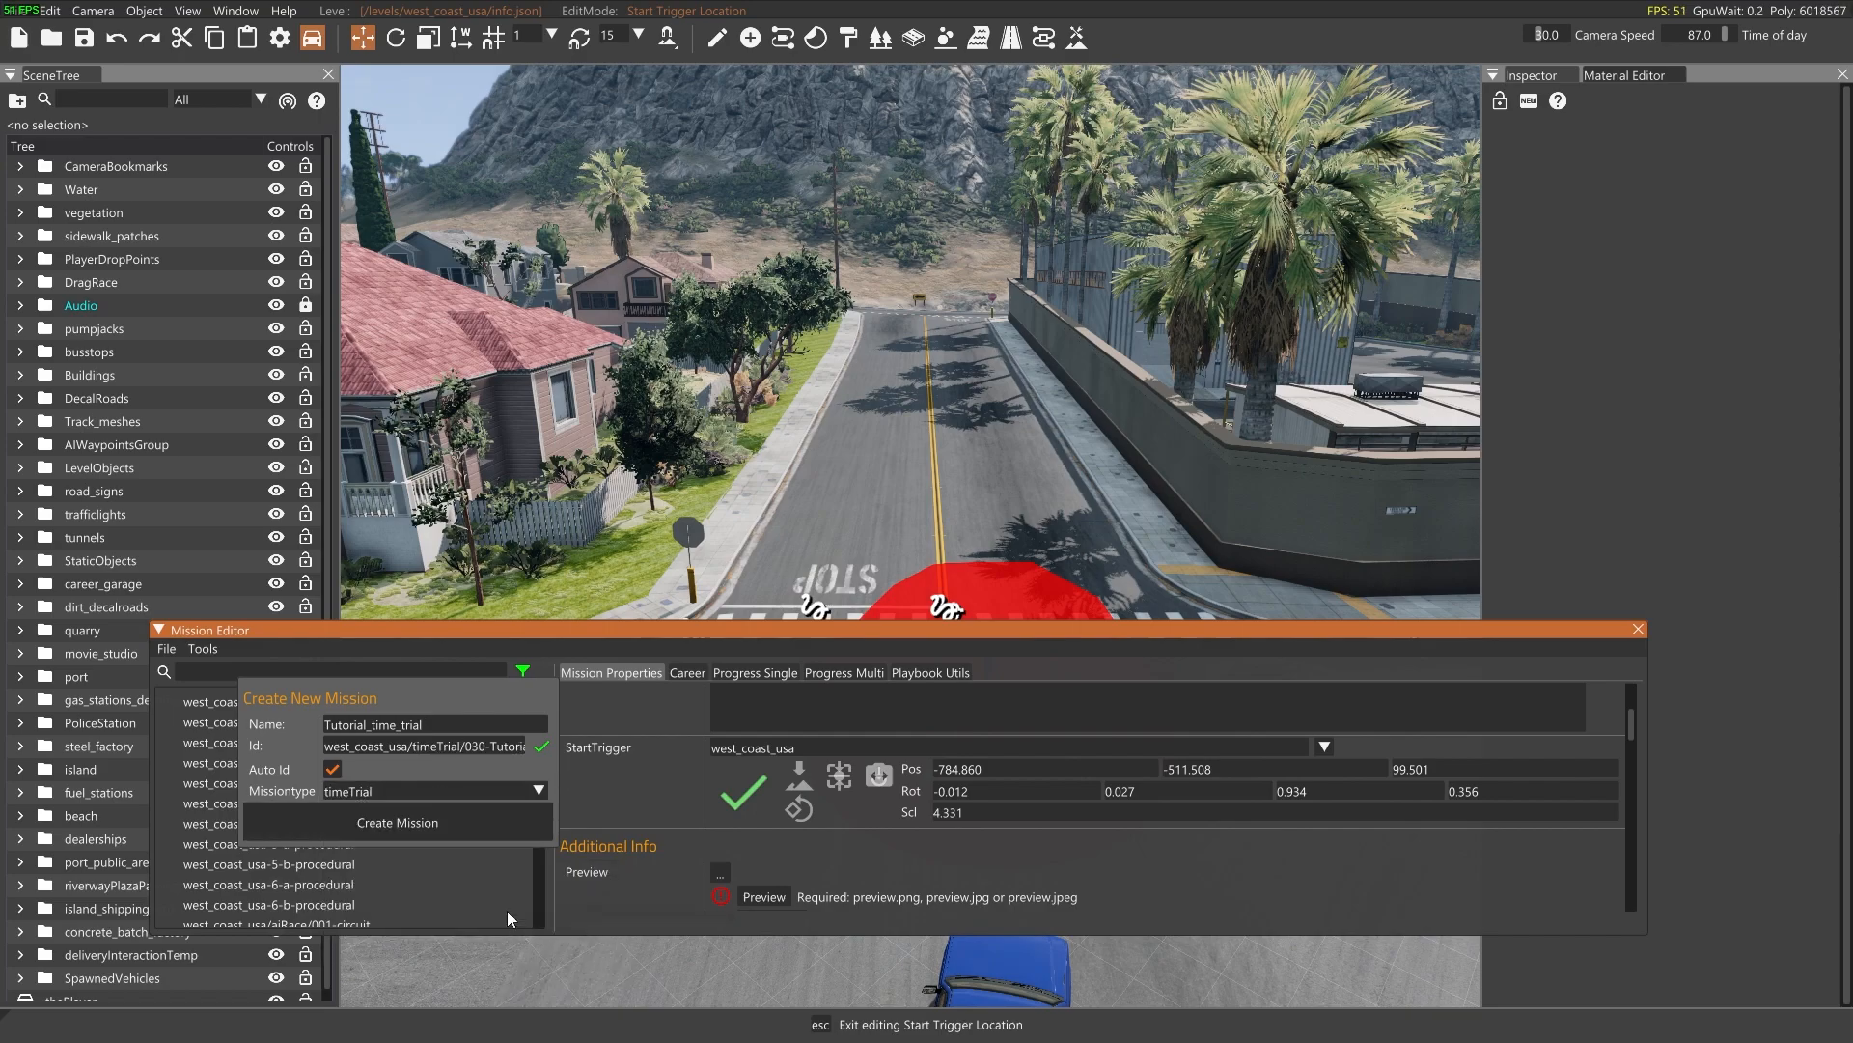
left_click(435, 813)
Place the mission's start trigger on the road's dashed centre line at the junction beside the crosswalk, at a scale of about 4.4
key("a")
mouse_move(819, 502)
right_mouse_down()
mouse_move(898, 521)
mouse_move(975, 599)
mouse_move(1023, 589)
mouse_move(820, 425)
mouse_move(917, 526)
mouse_move(840, 459)
mouse_move(903, 430)
mouse_move(917, 570)
mouse_move(1033, 589)
mouse_move(912, 700)
right_mouse_up()
key("s")
key("w")
key("w")
key("s")
left_click(749, 807)
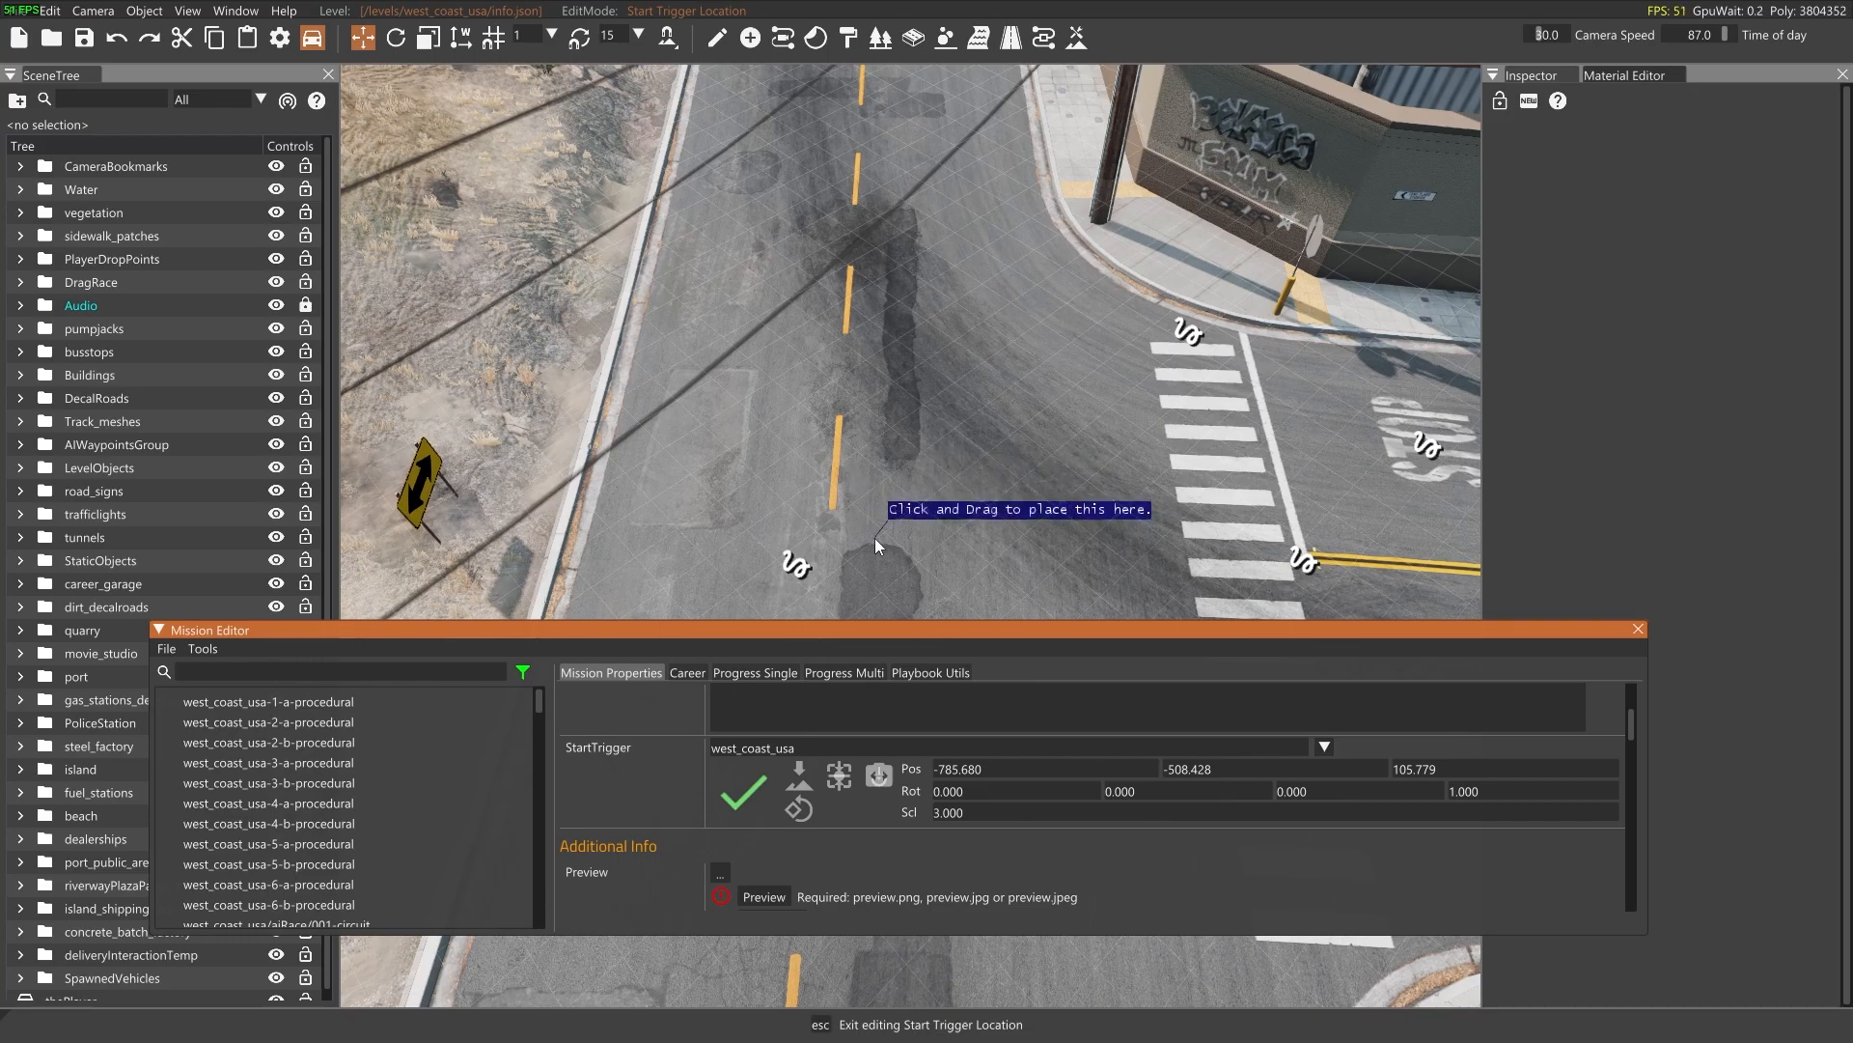
left_click_drag(874, 537, 872, 763)
left_click(872, 768)
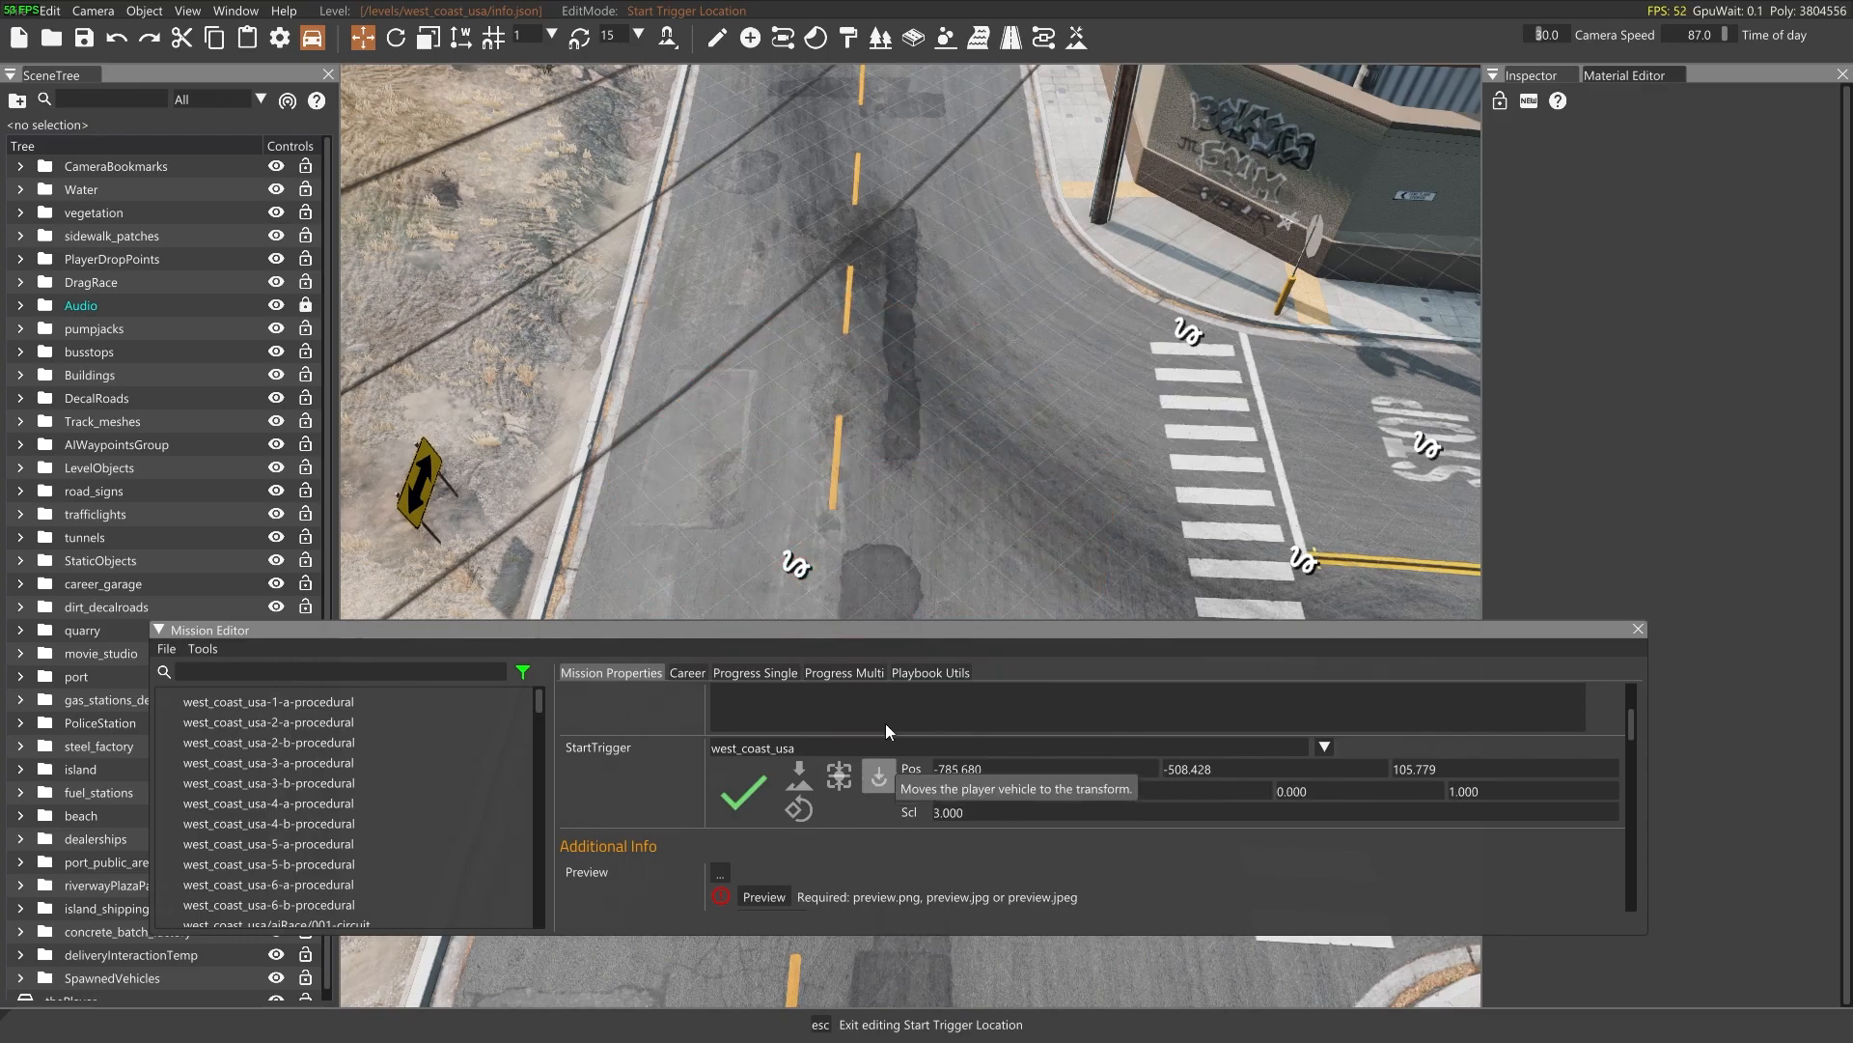
left_click(745, 797)
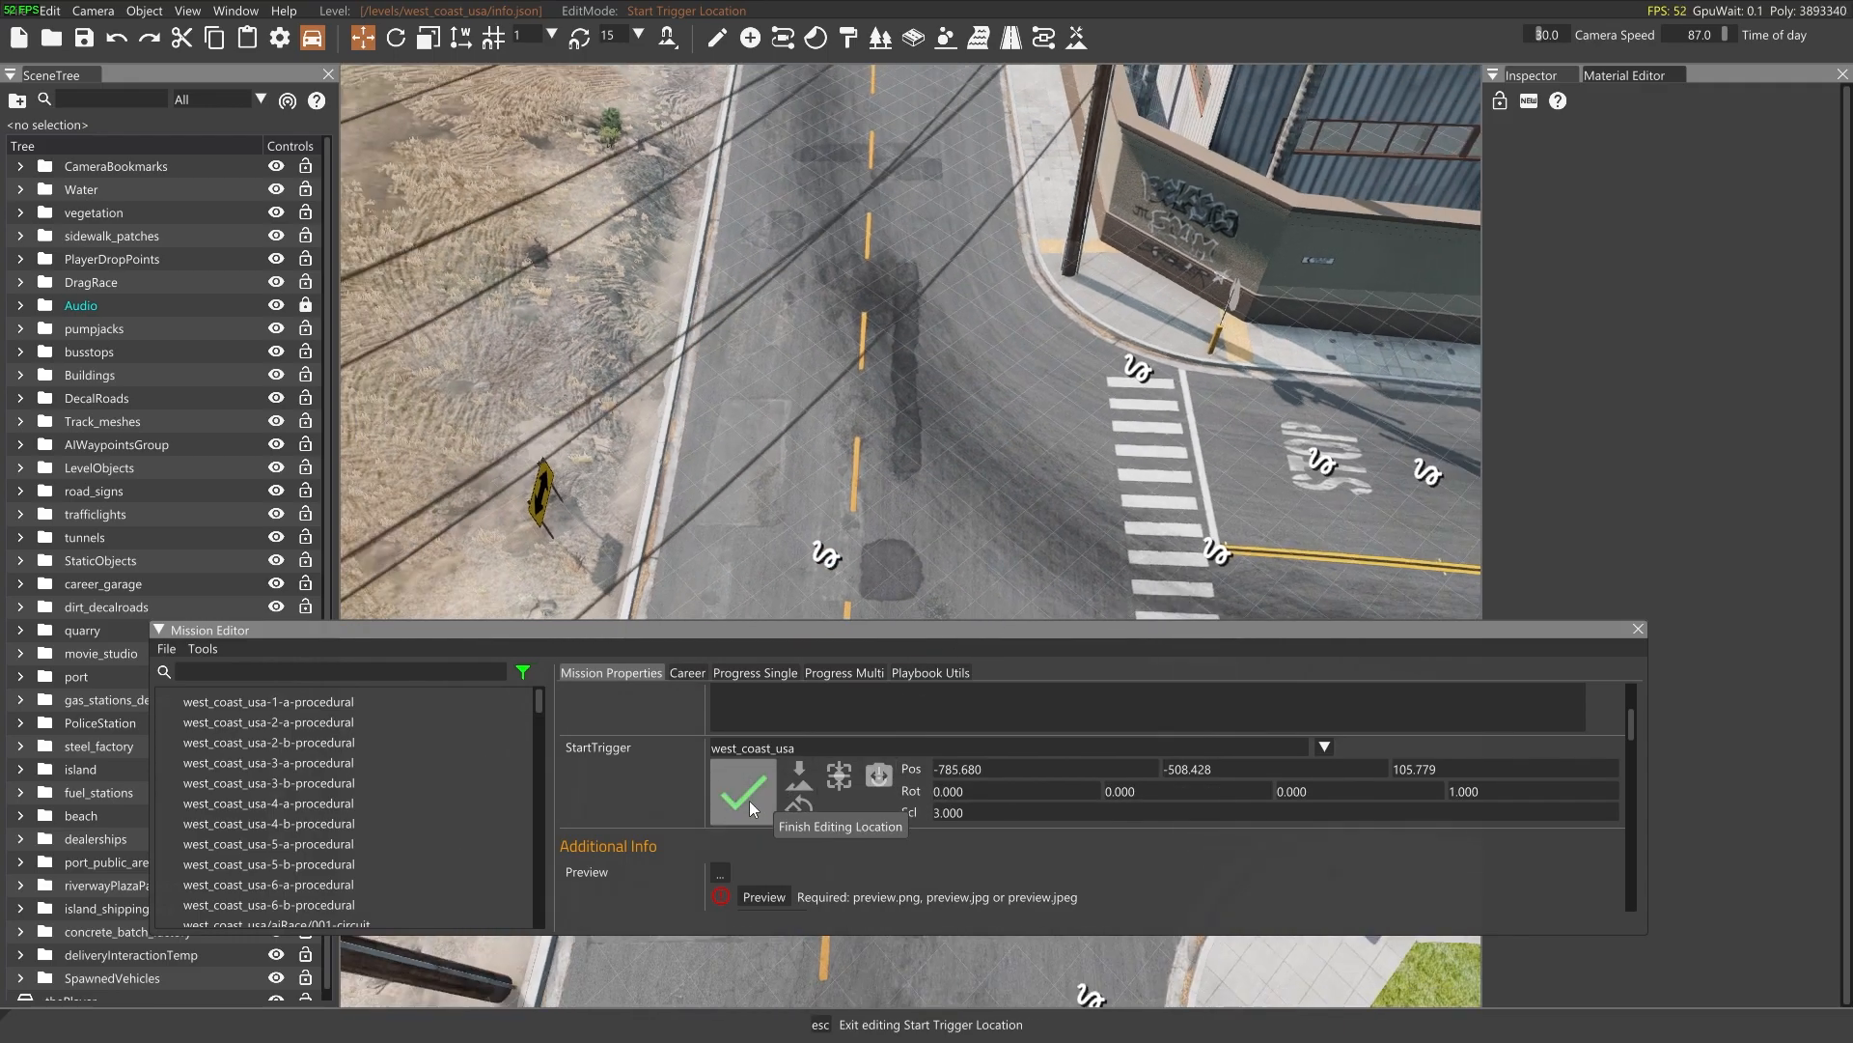
right_click_drag(950, 383, 946, 410)
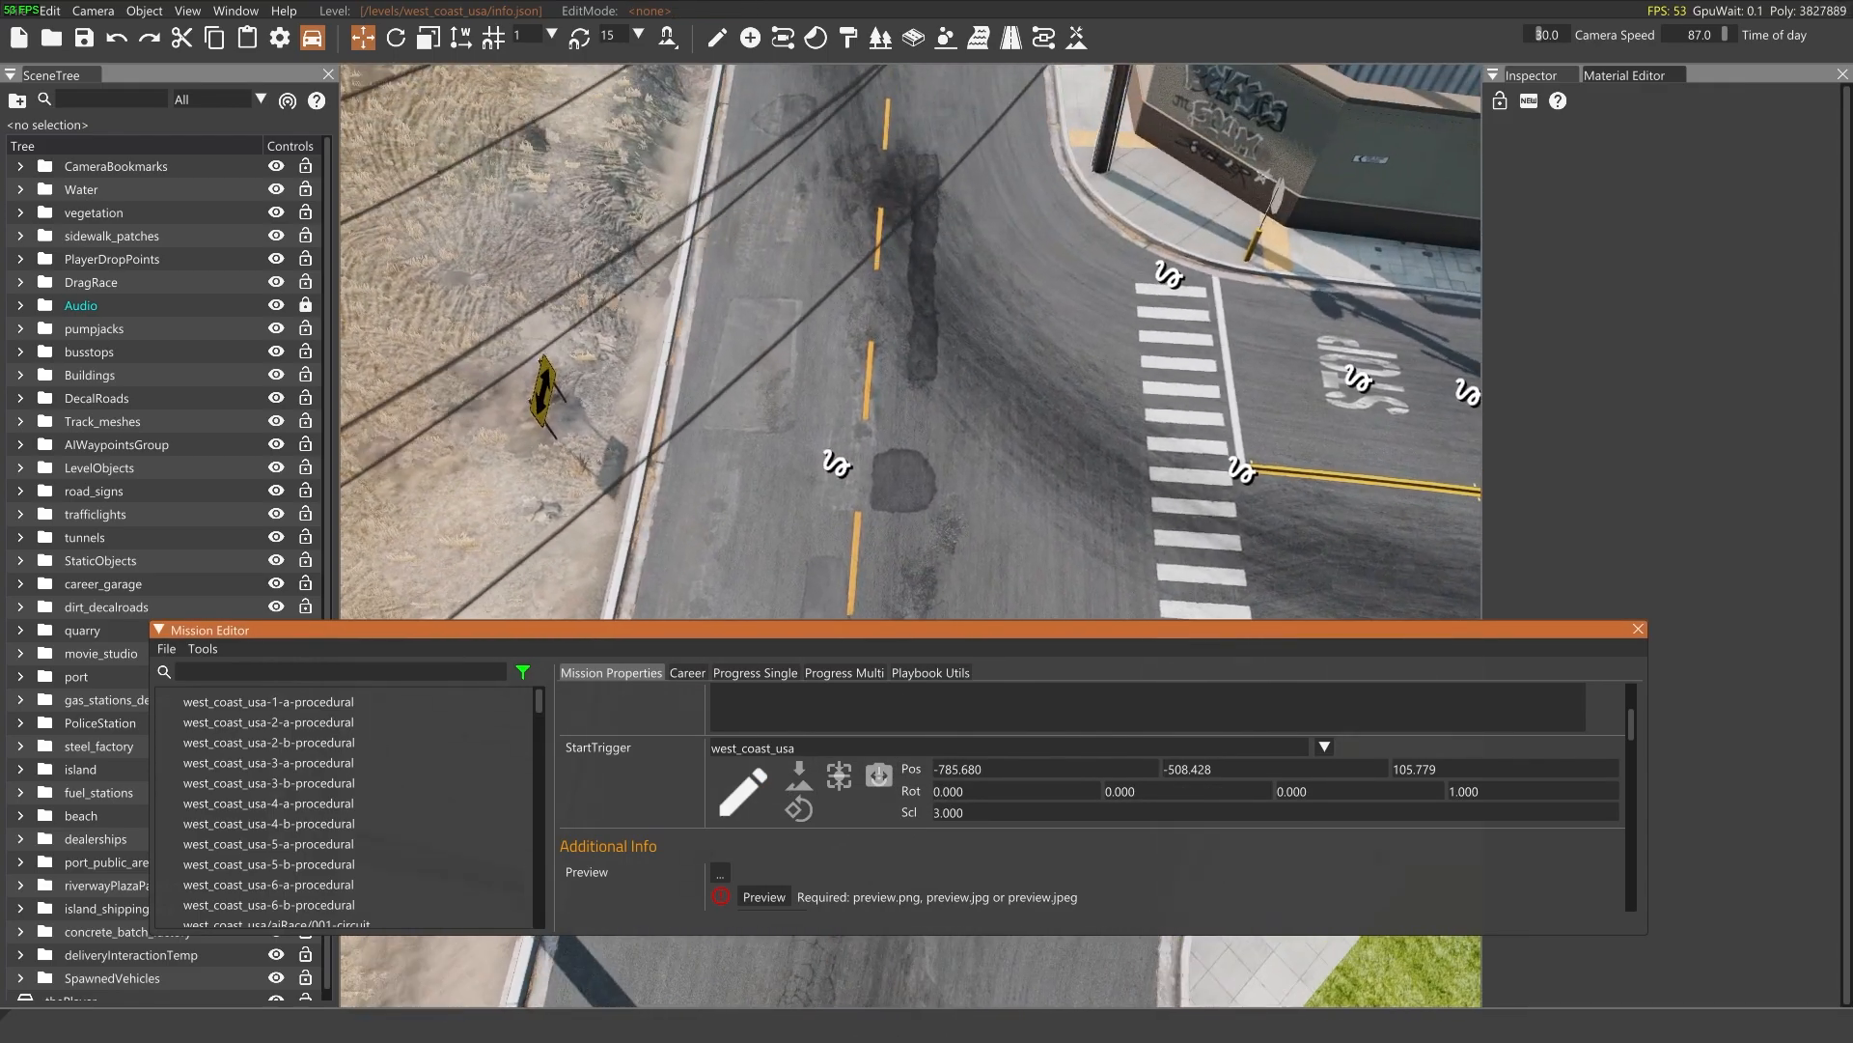
key("w")
left_click(746, 790)
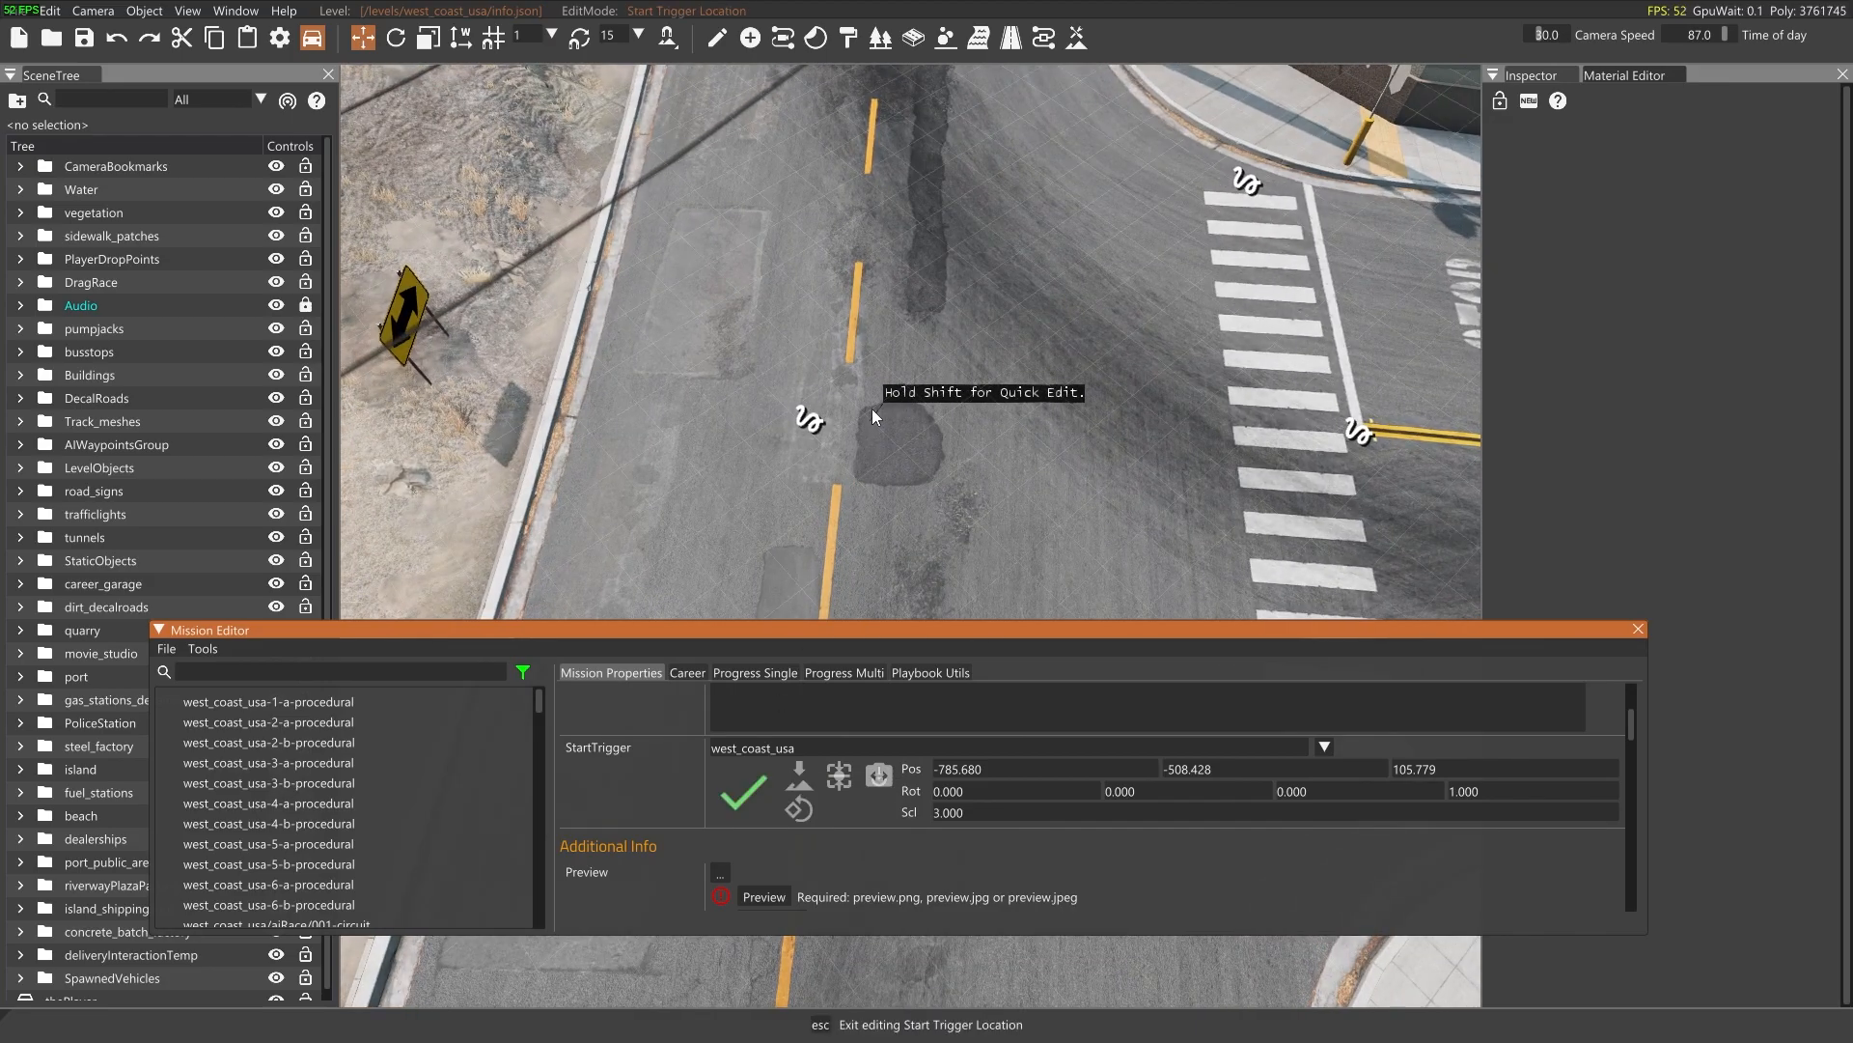
left_click_drag(862, 417, 853, 573)
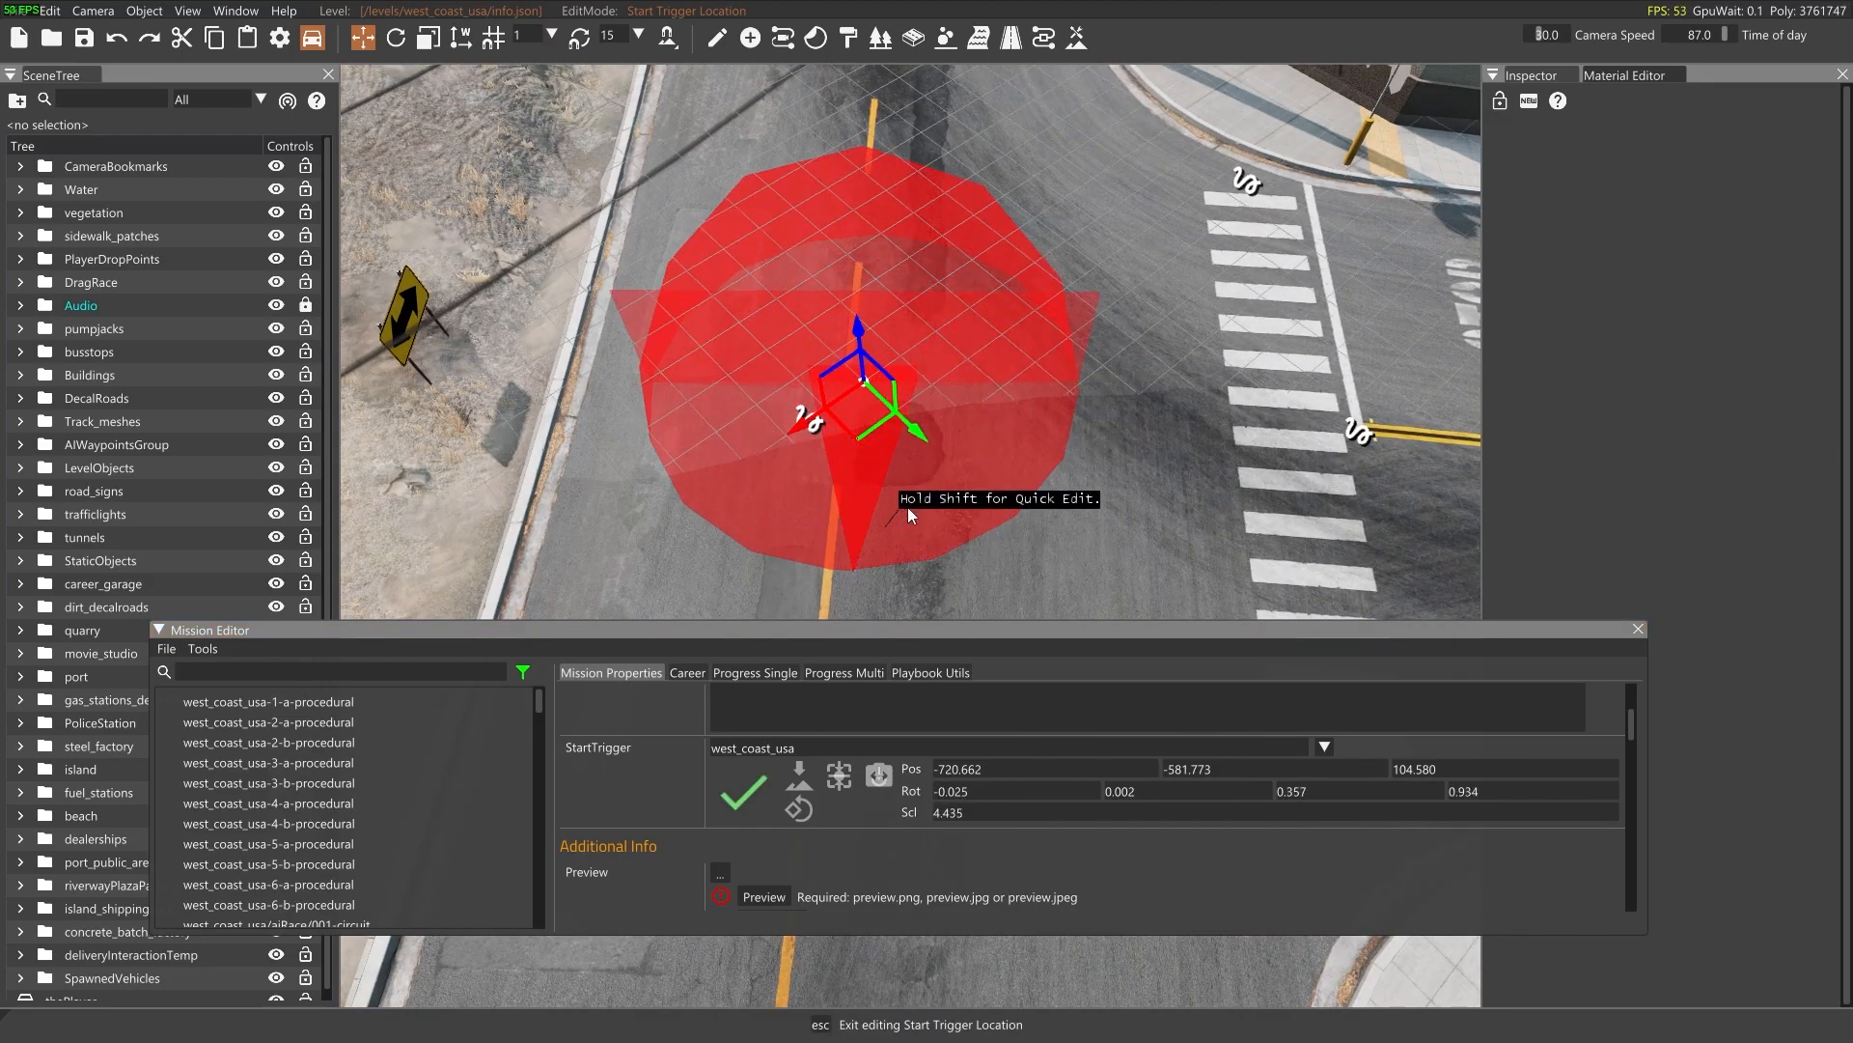
key("s")
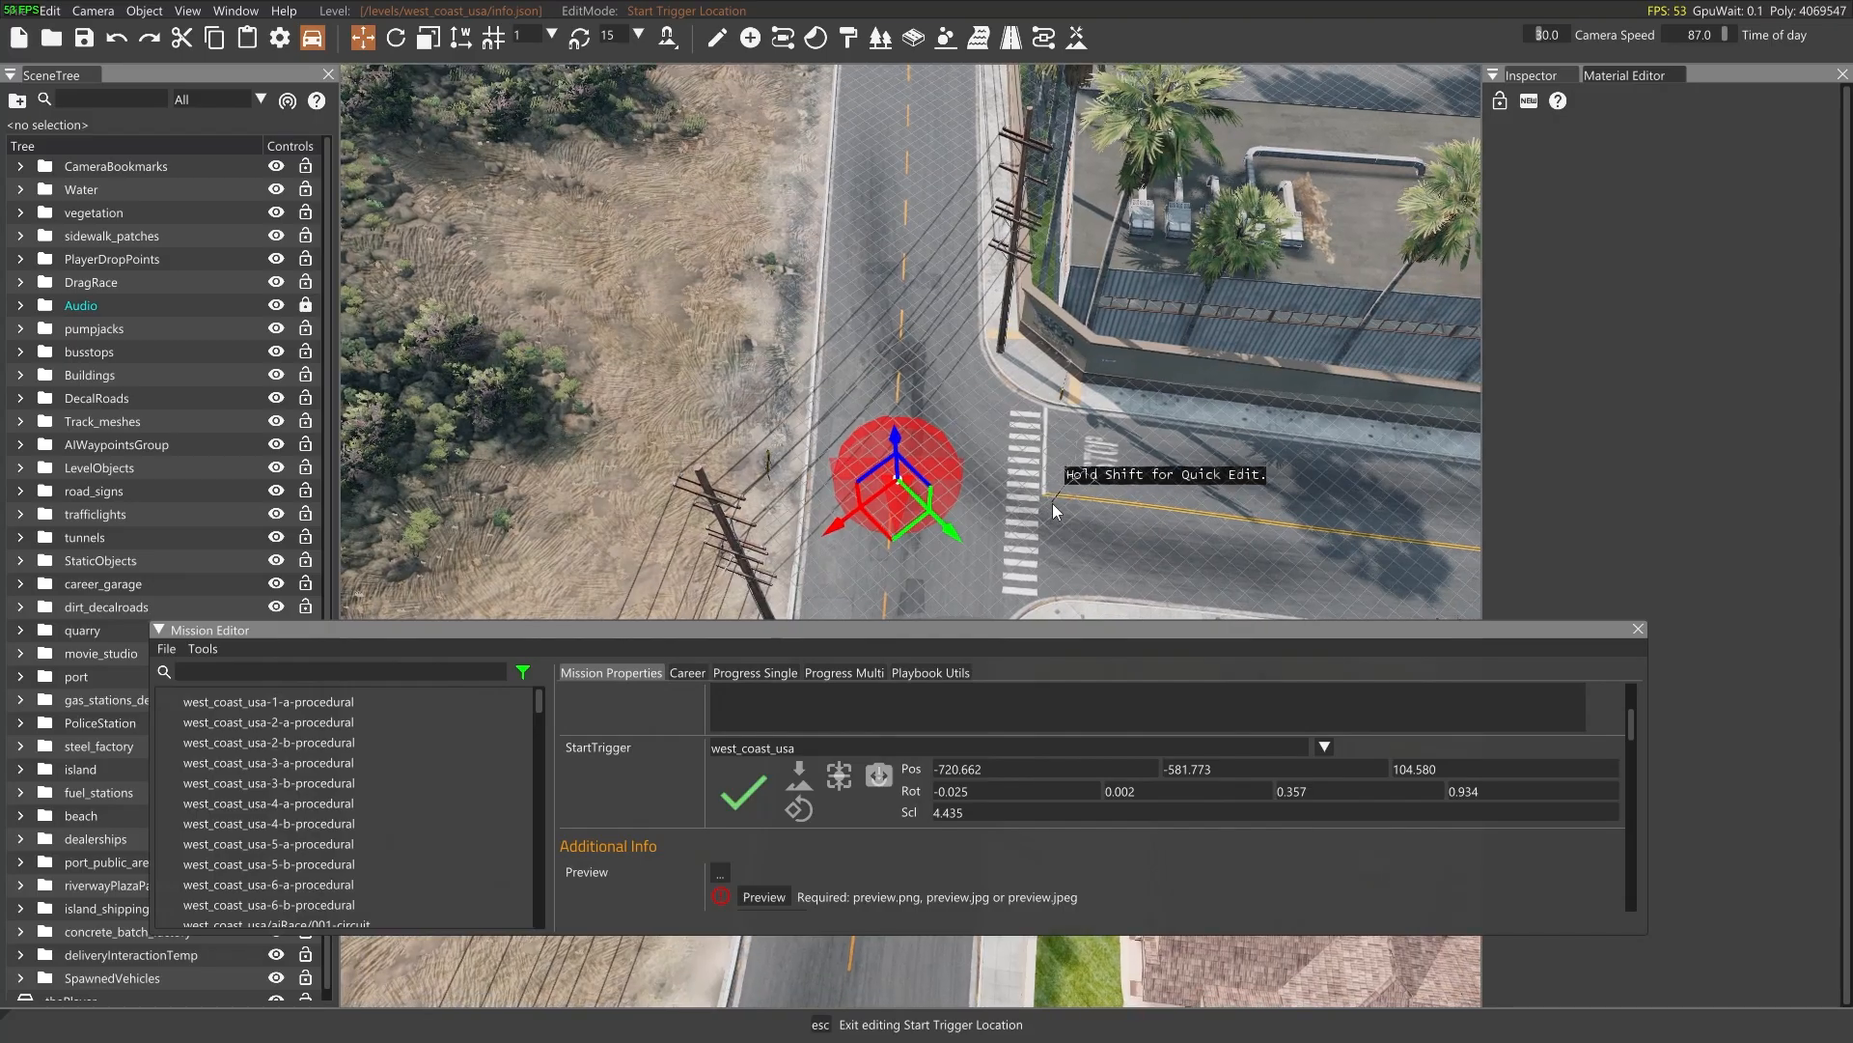
right_click_drag(859, 533, 1178, 406)
key("s")
right_click_drag(927, 526, 1119, 603)
key("w")
key("w")
right_click_drag(968, 503, 821, 531)
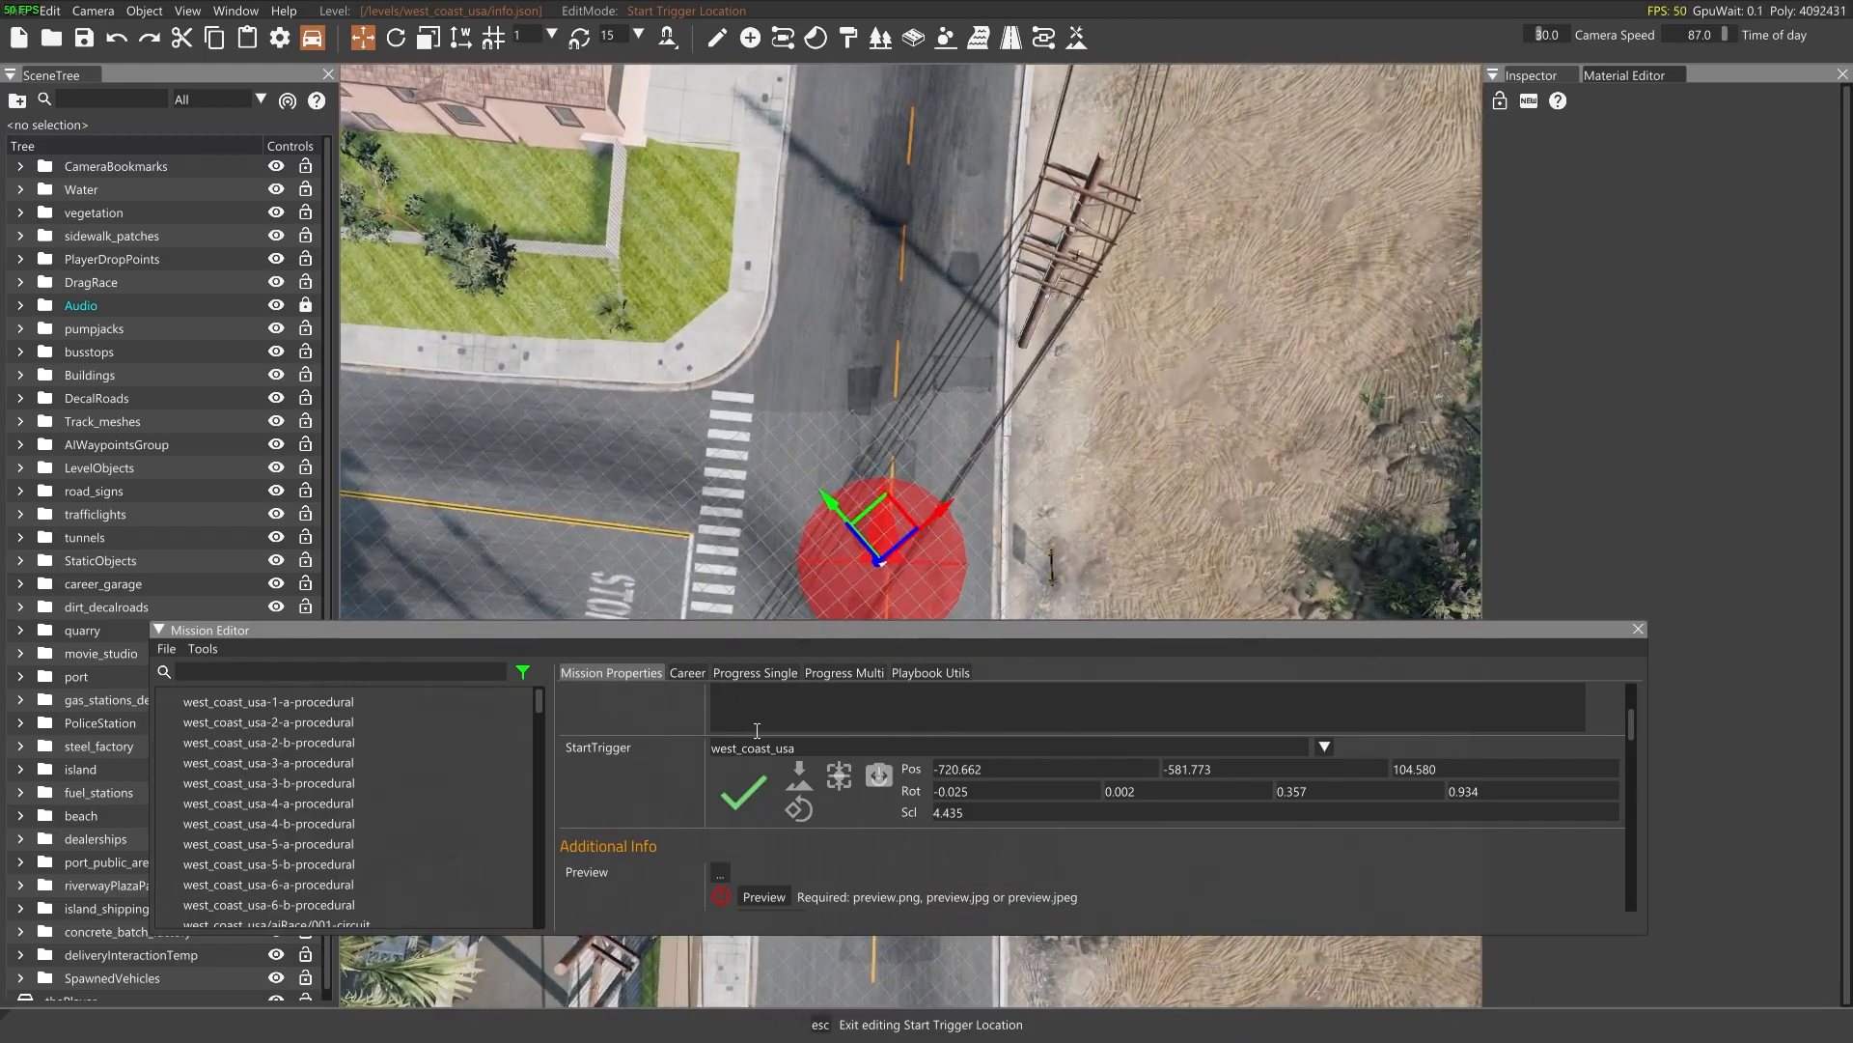
Replace the mission's description with "test time trial desctription"
scroll(791, 770, "up", 2)
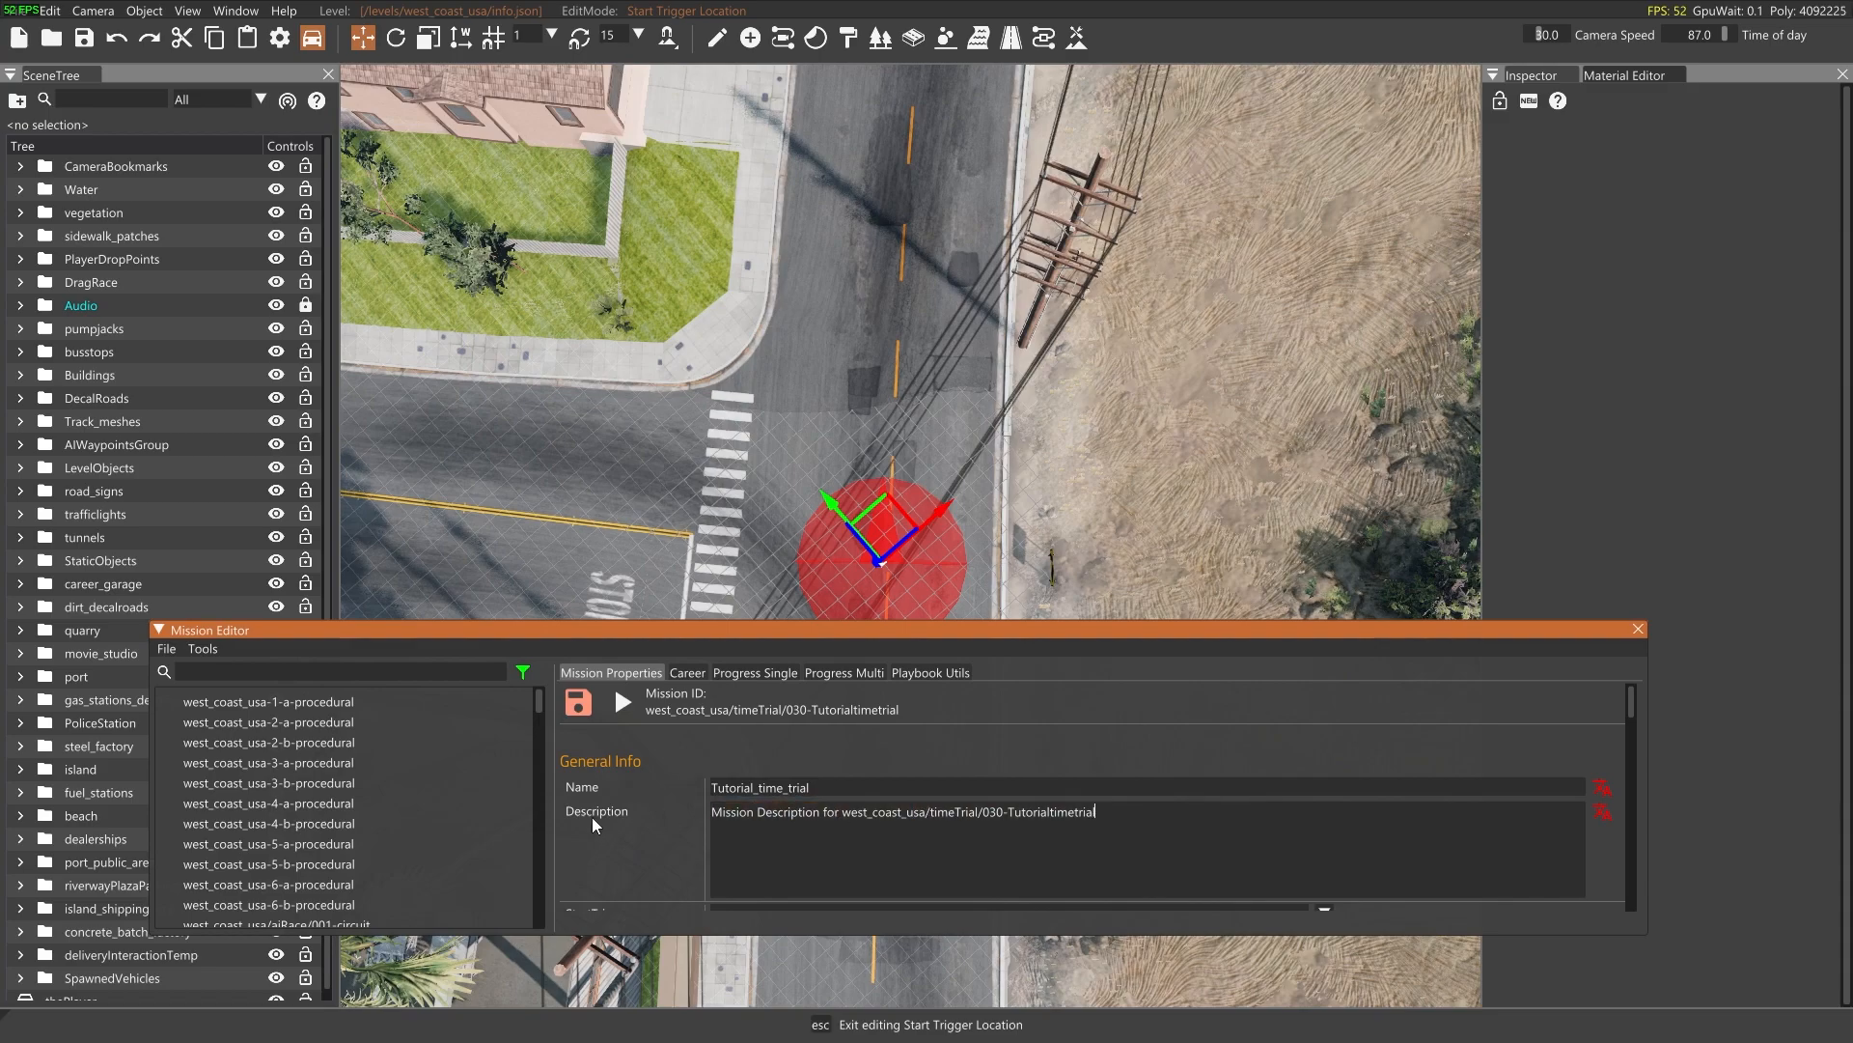
left_click_drag(1188, 788, 654, 817)
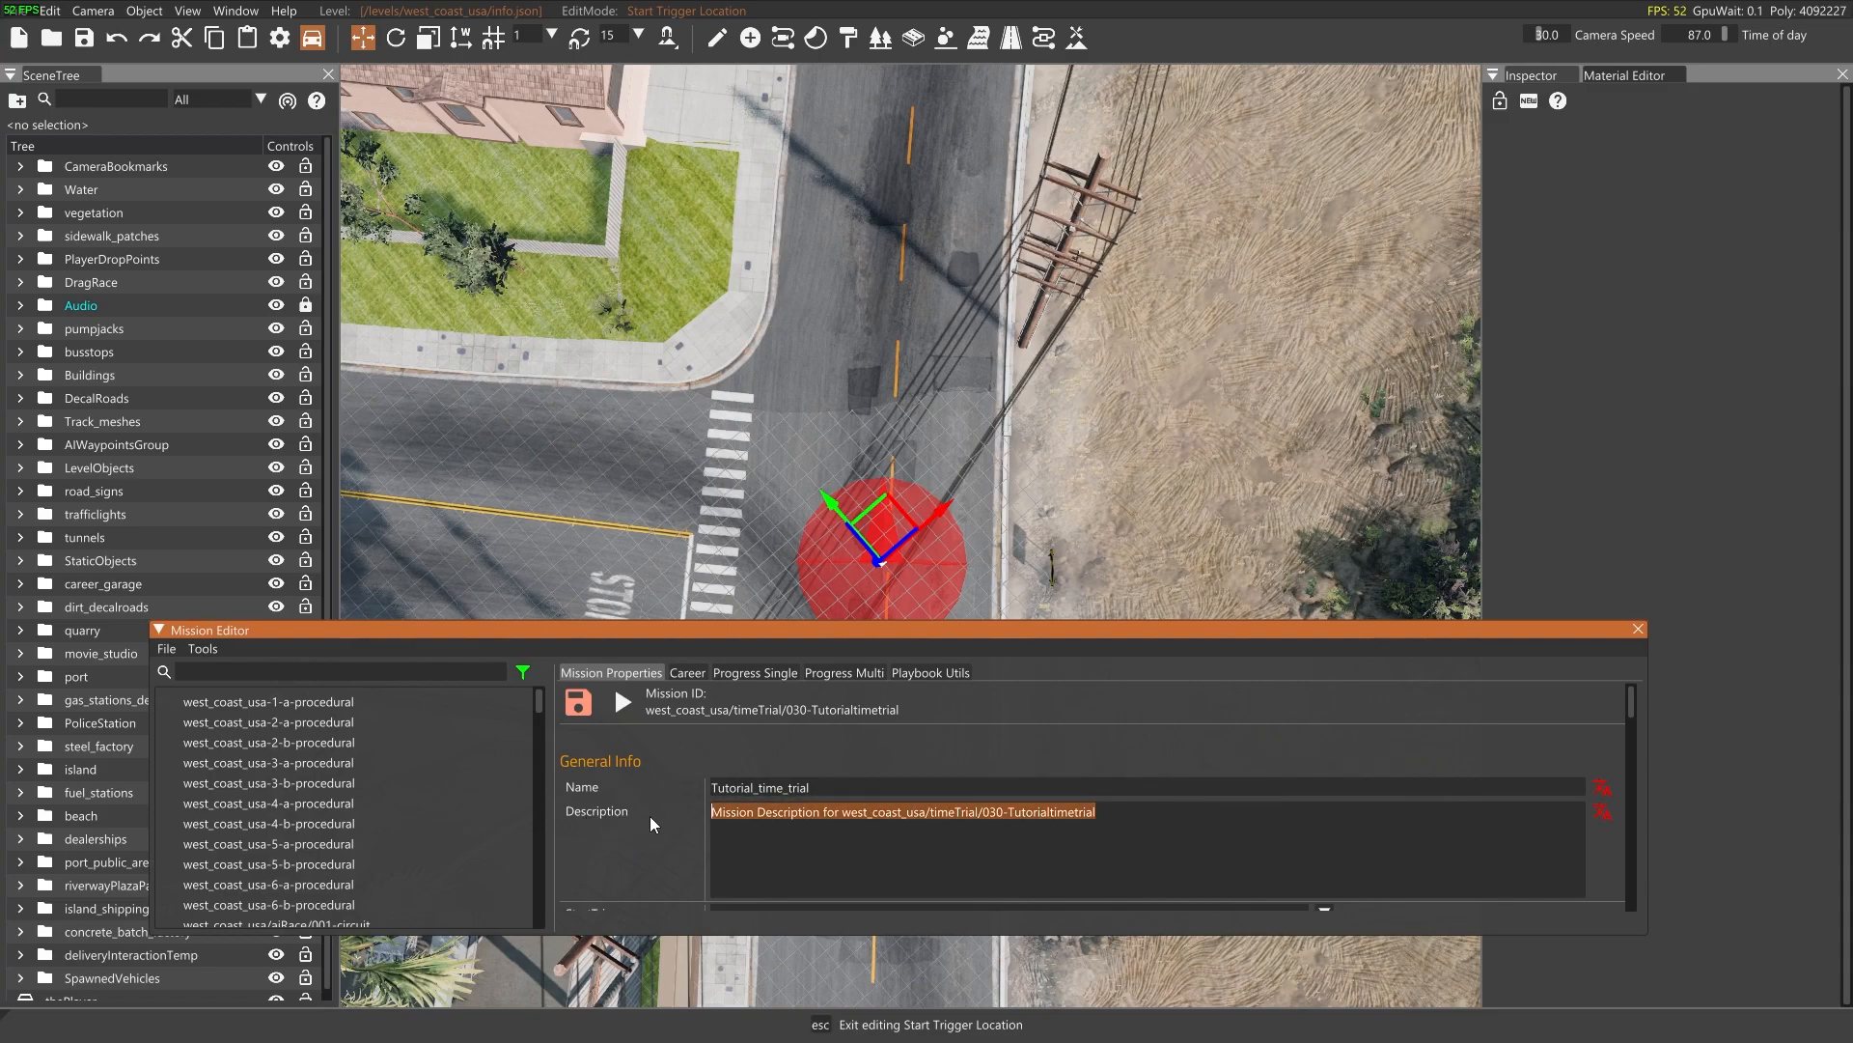
type("test time trioal")
key("BackSpace")
key("BackSpace")
key("BackSpace")
key("BackSpace")
type("al desctription")
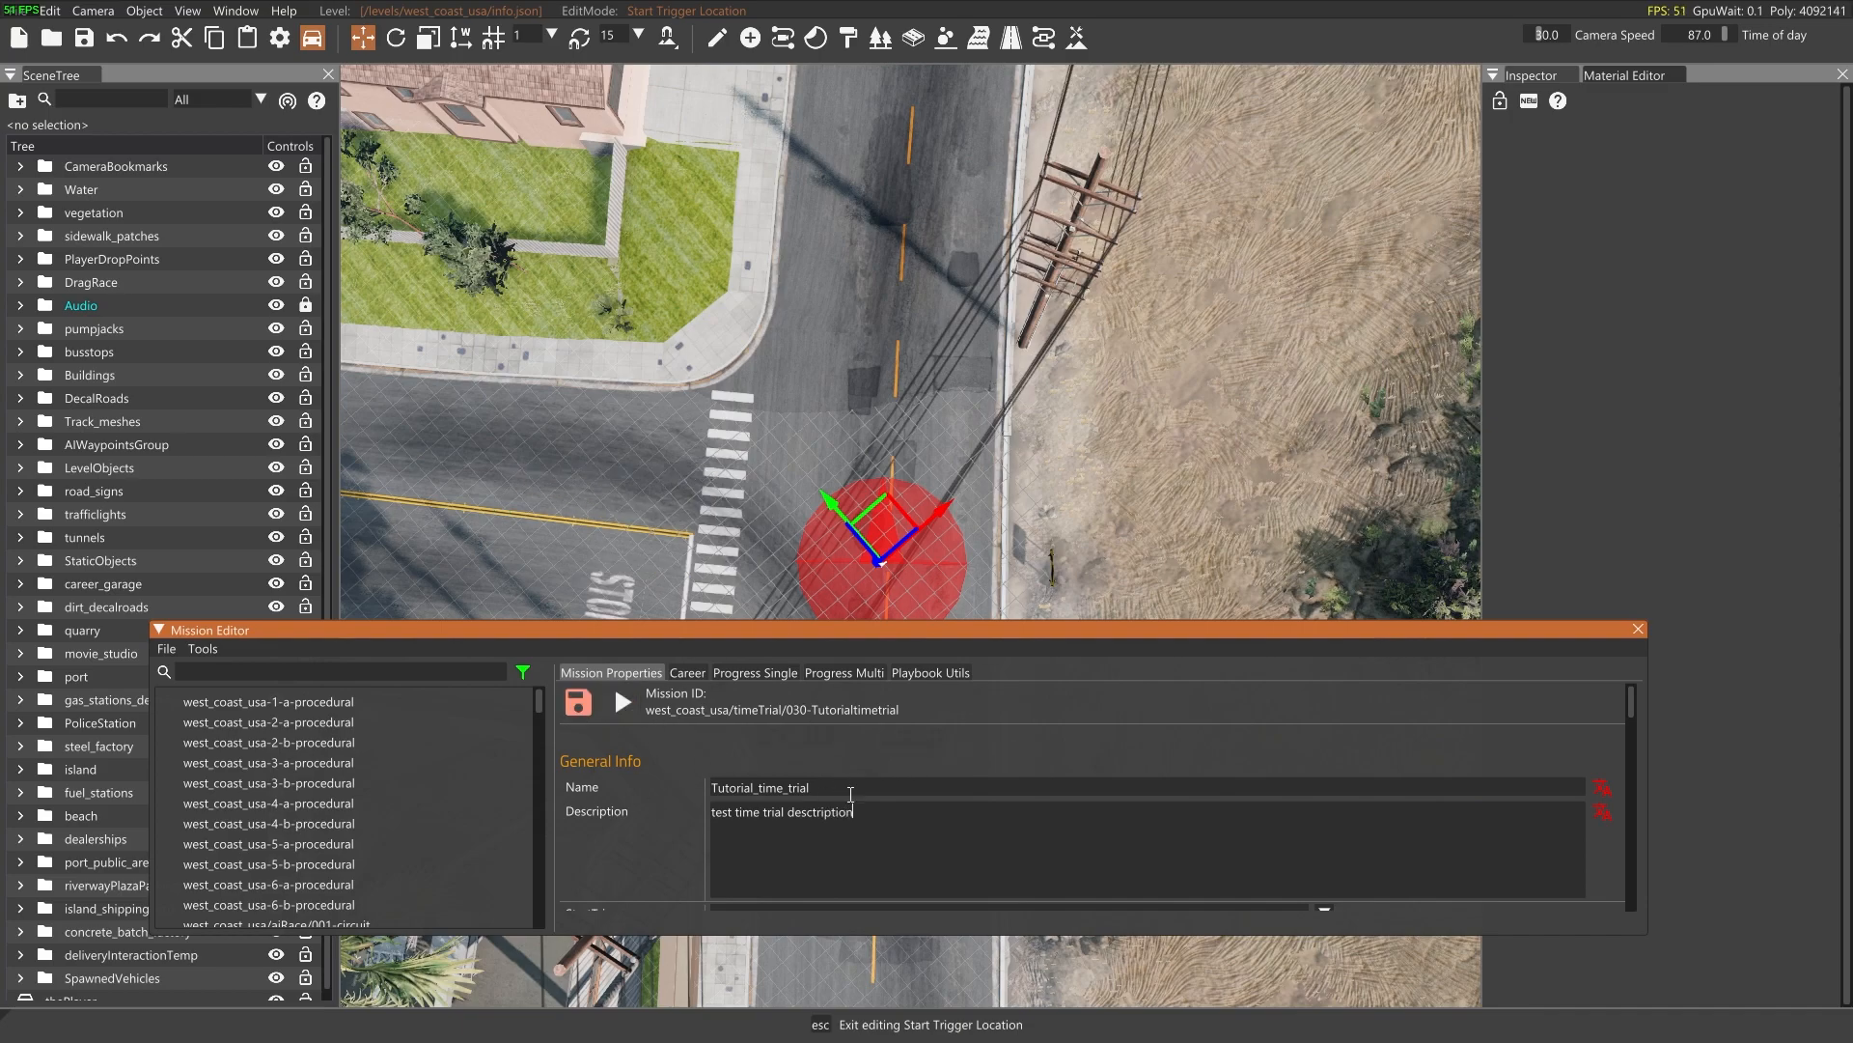
Enable adding the player vehicle to the selections in the mission's vehicle setup
scroll(821, 788, "down", 6)
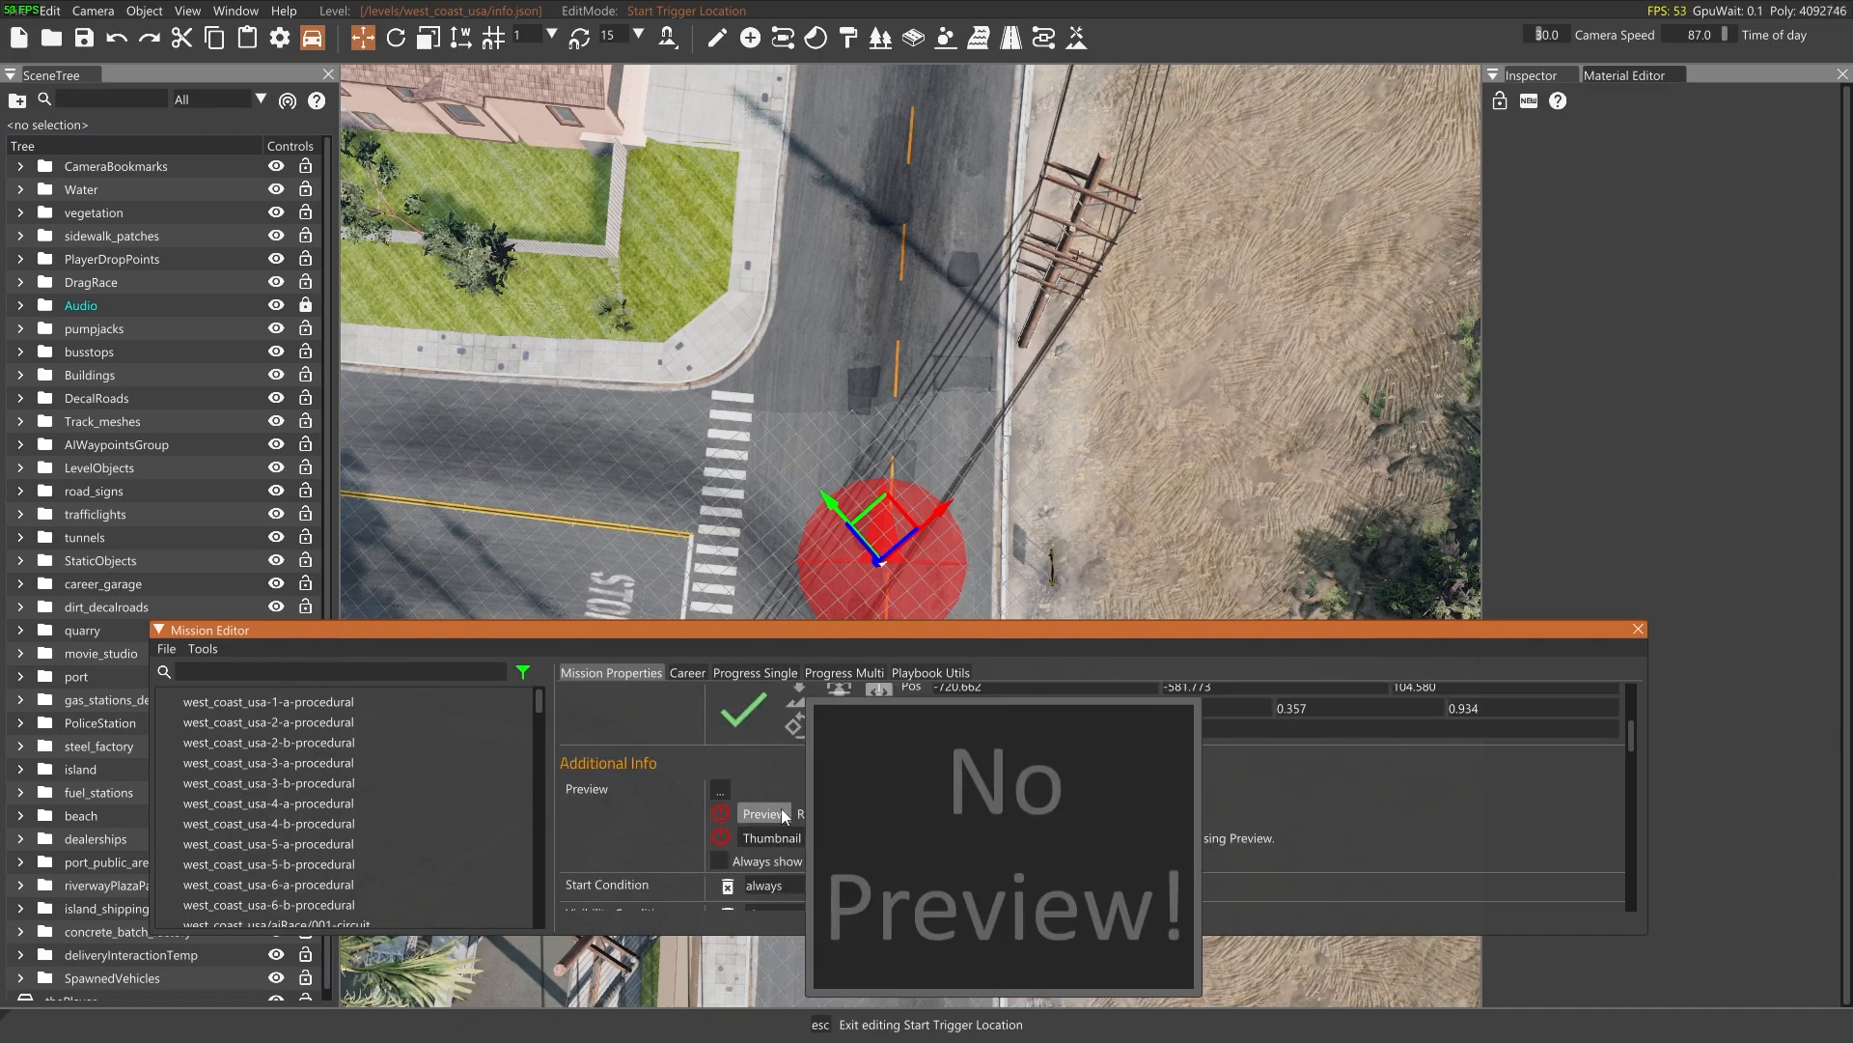
mouse_move(786, 837)
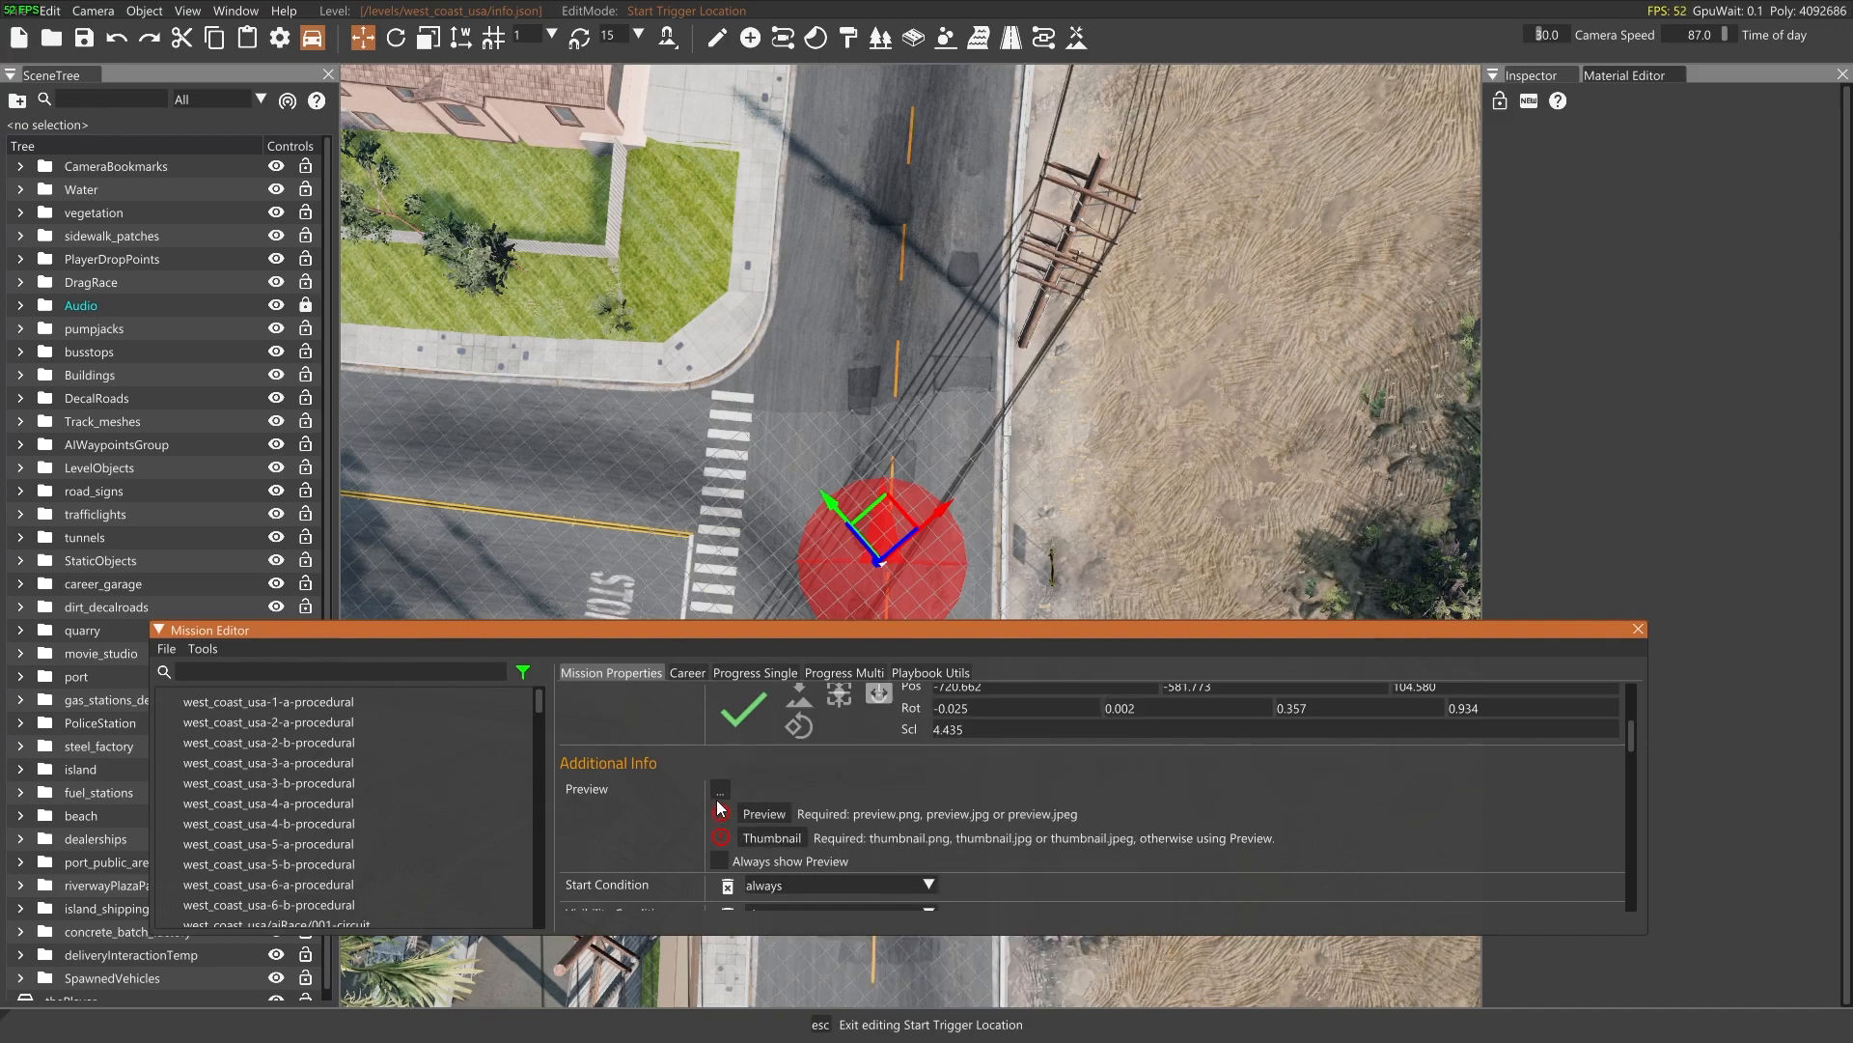
scroll(882, 809, "down", 3)
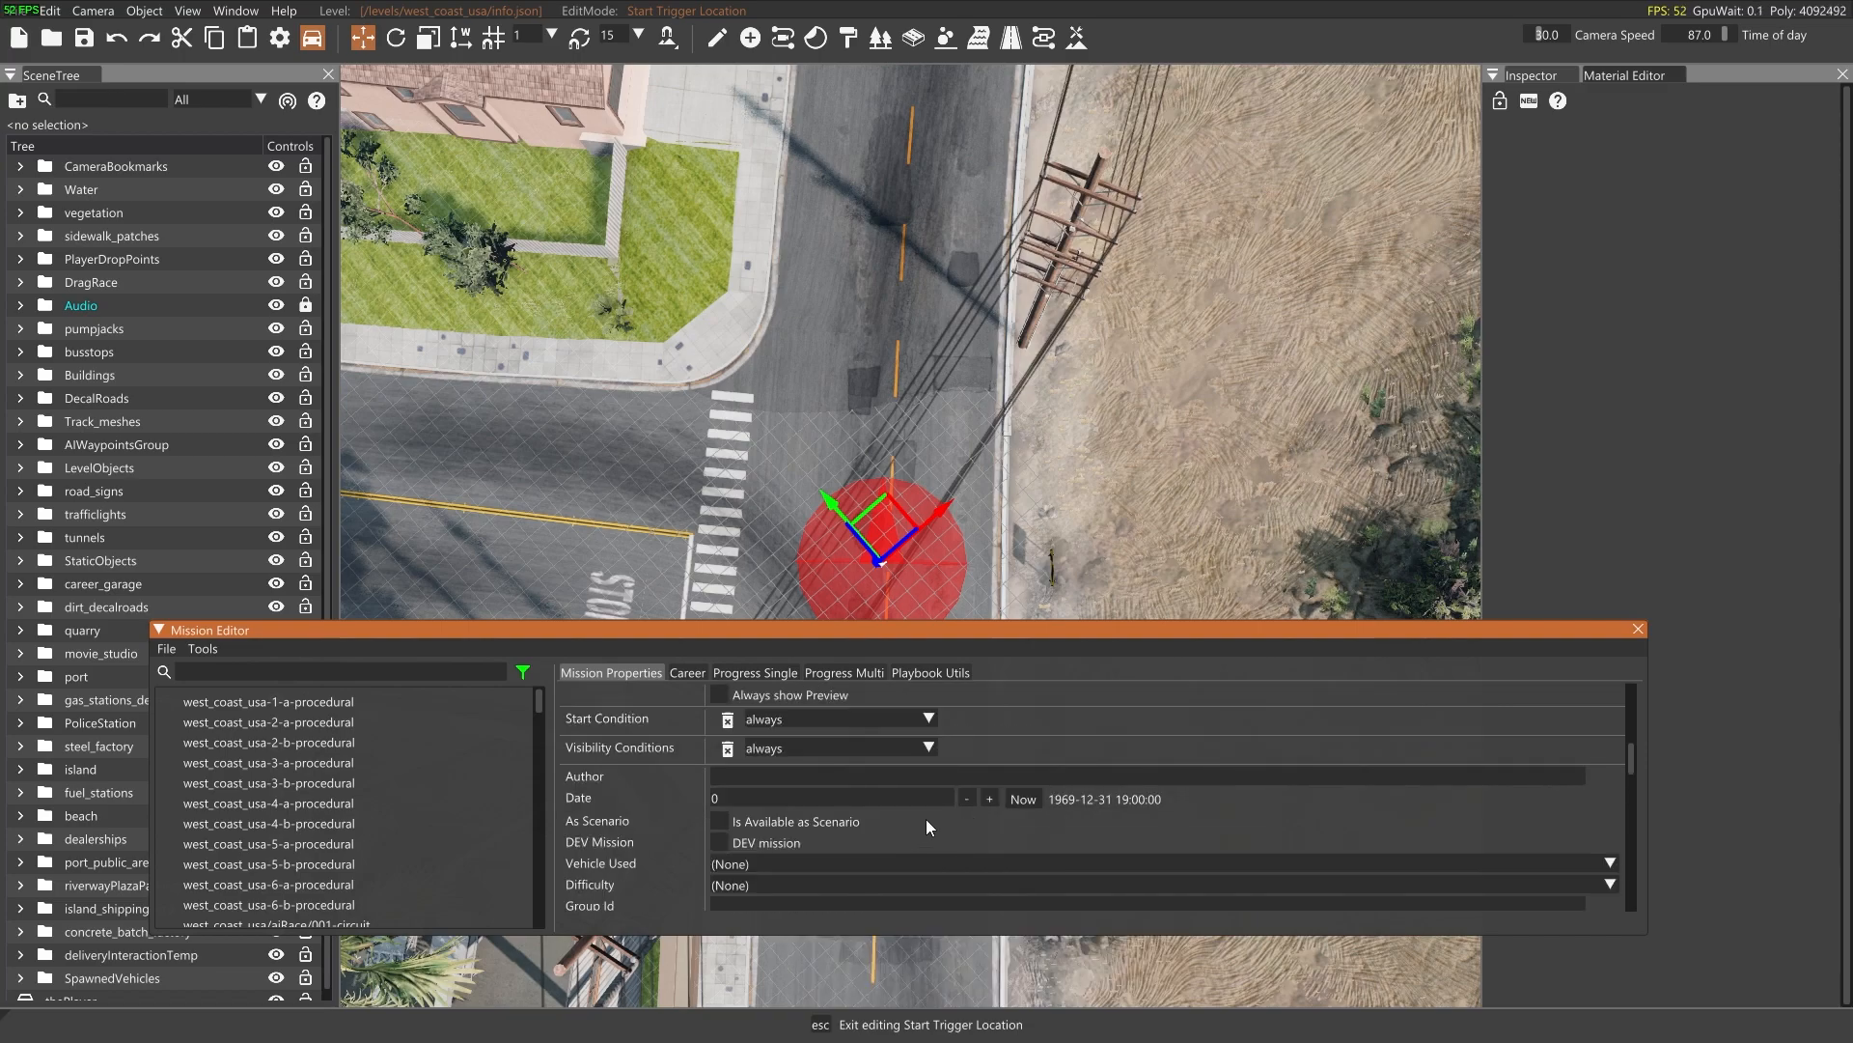
scroll(919, 819, "down", 4)
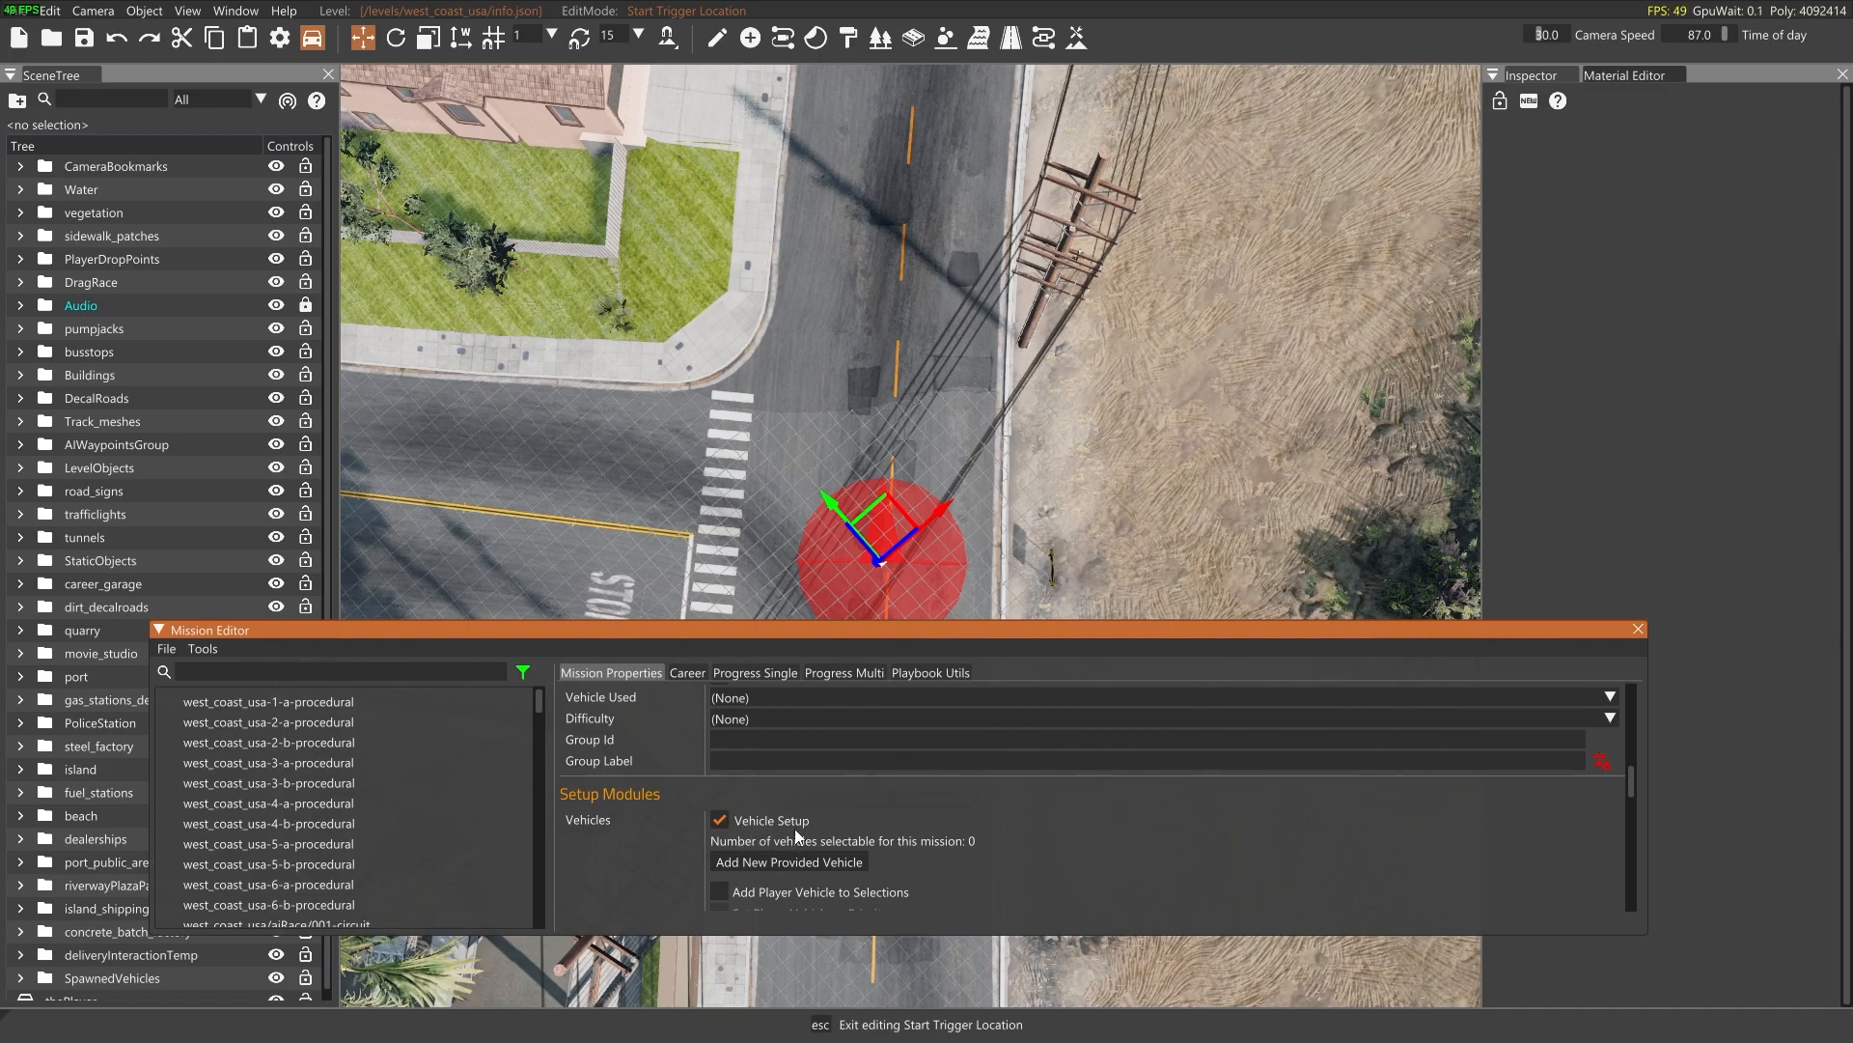
scroll(809, 835, "down", 2)
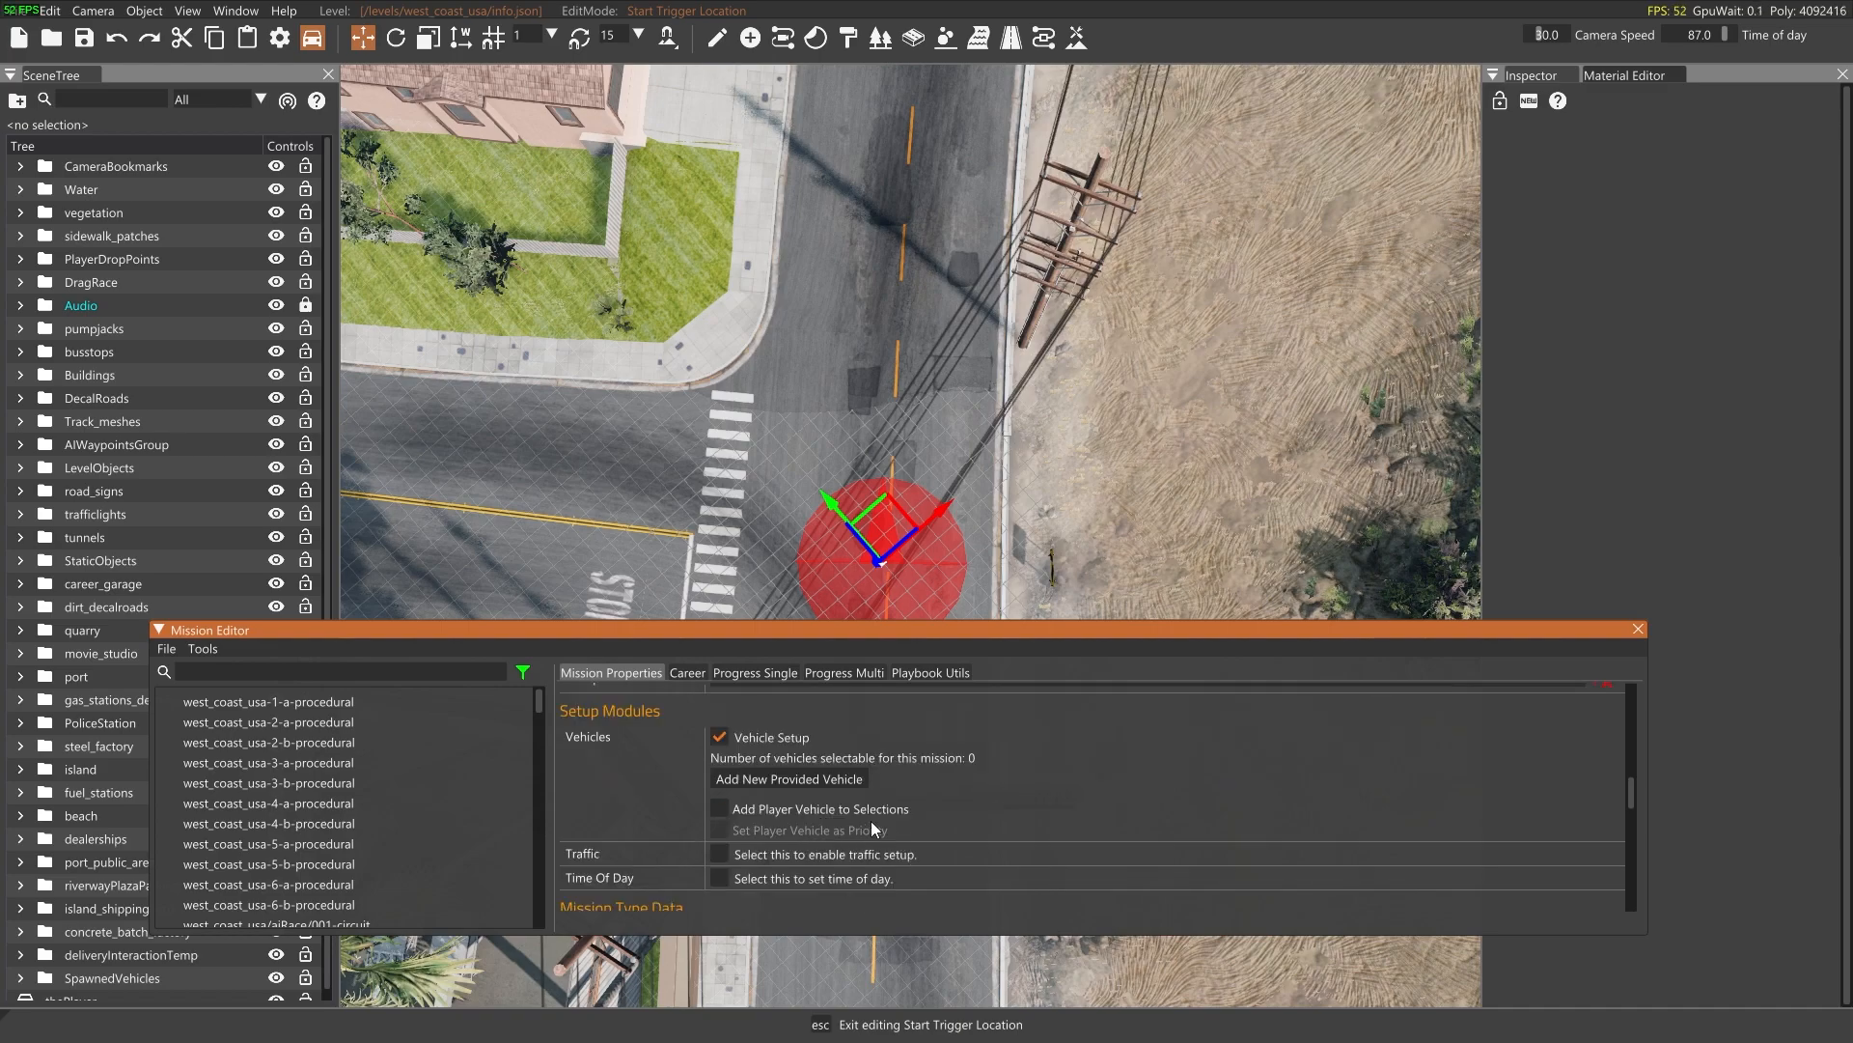
left_click(796, 813)
Enable the mission's time of day setting and set it to 19:00:00
scroll(1044, 755, "down", 2)
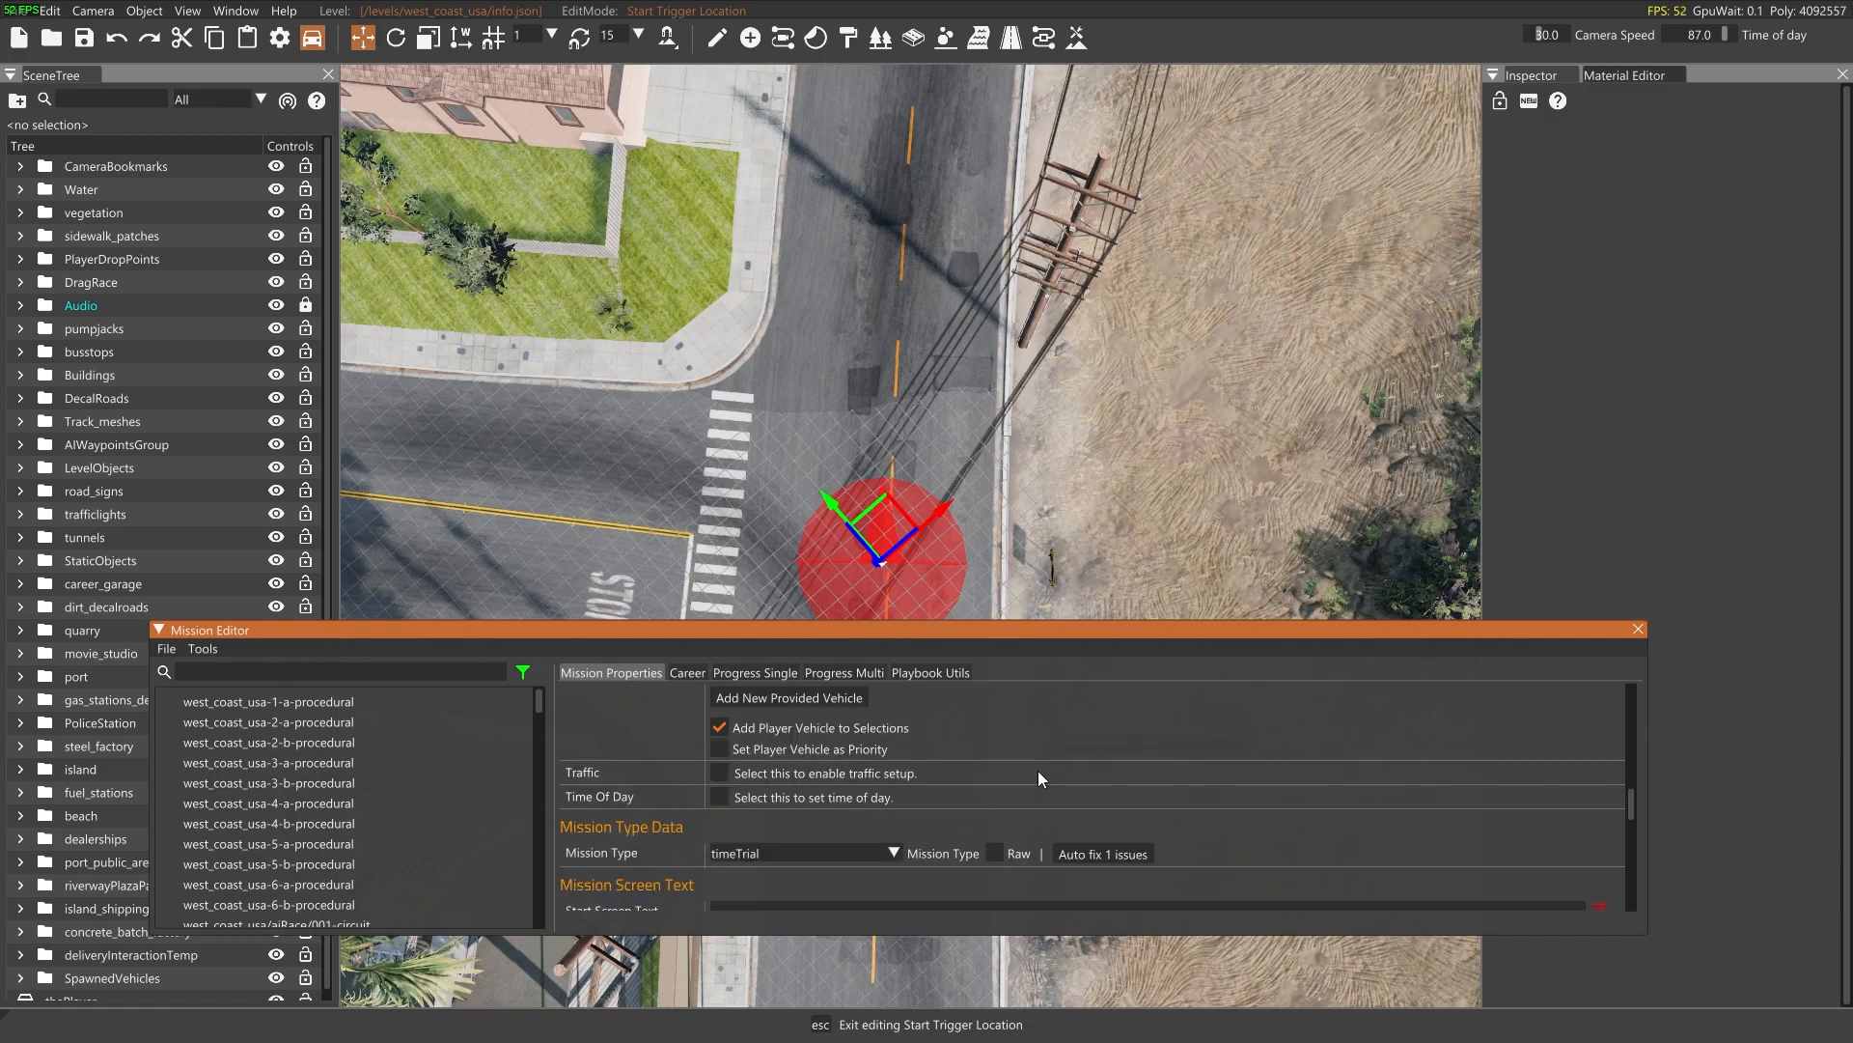
left_click(722, 796)
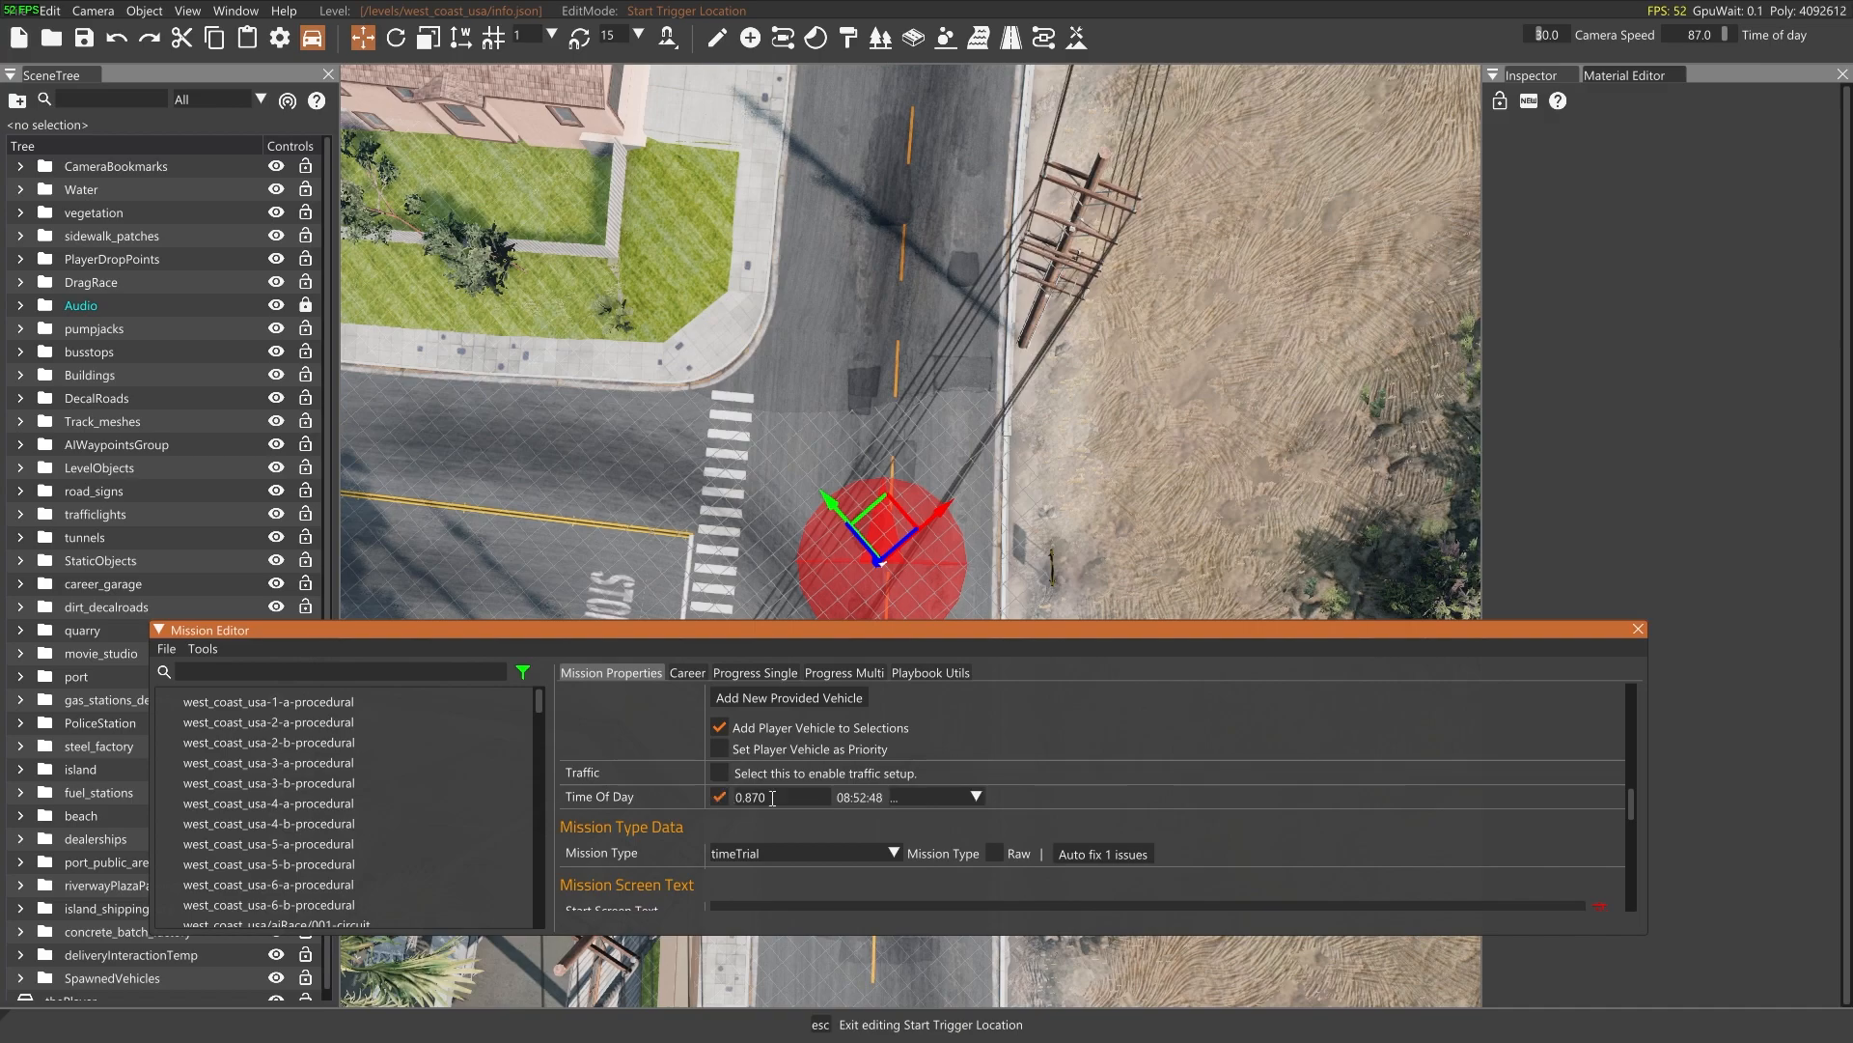
left_click(929, 796)
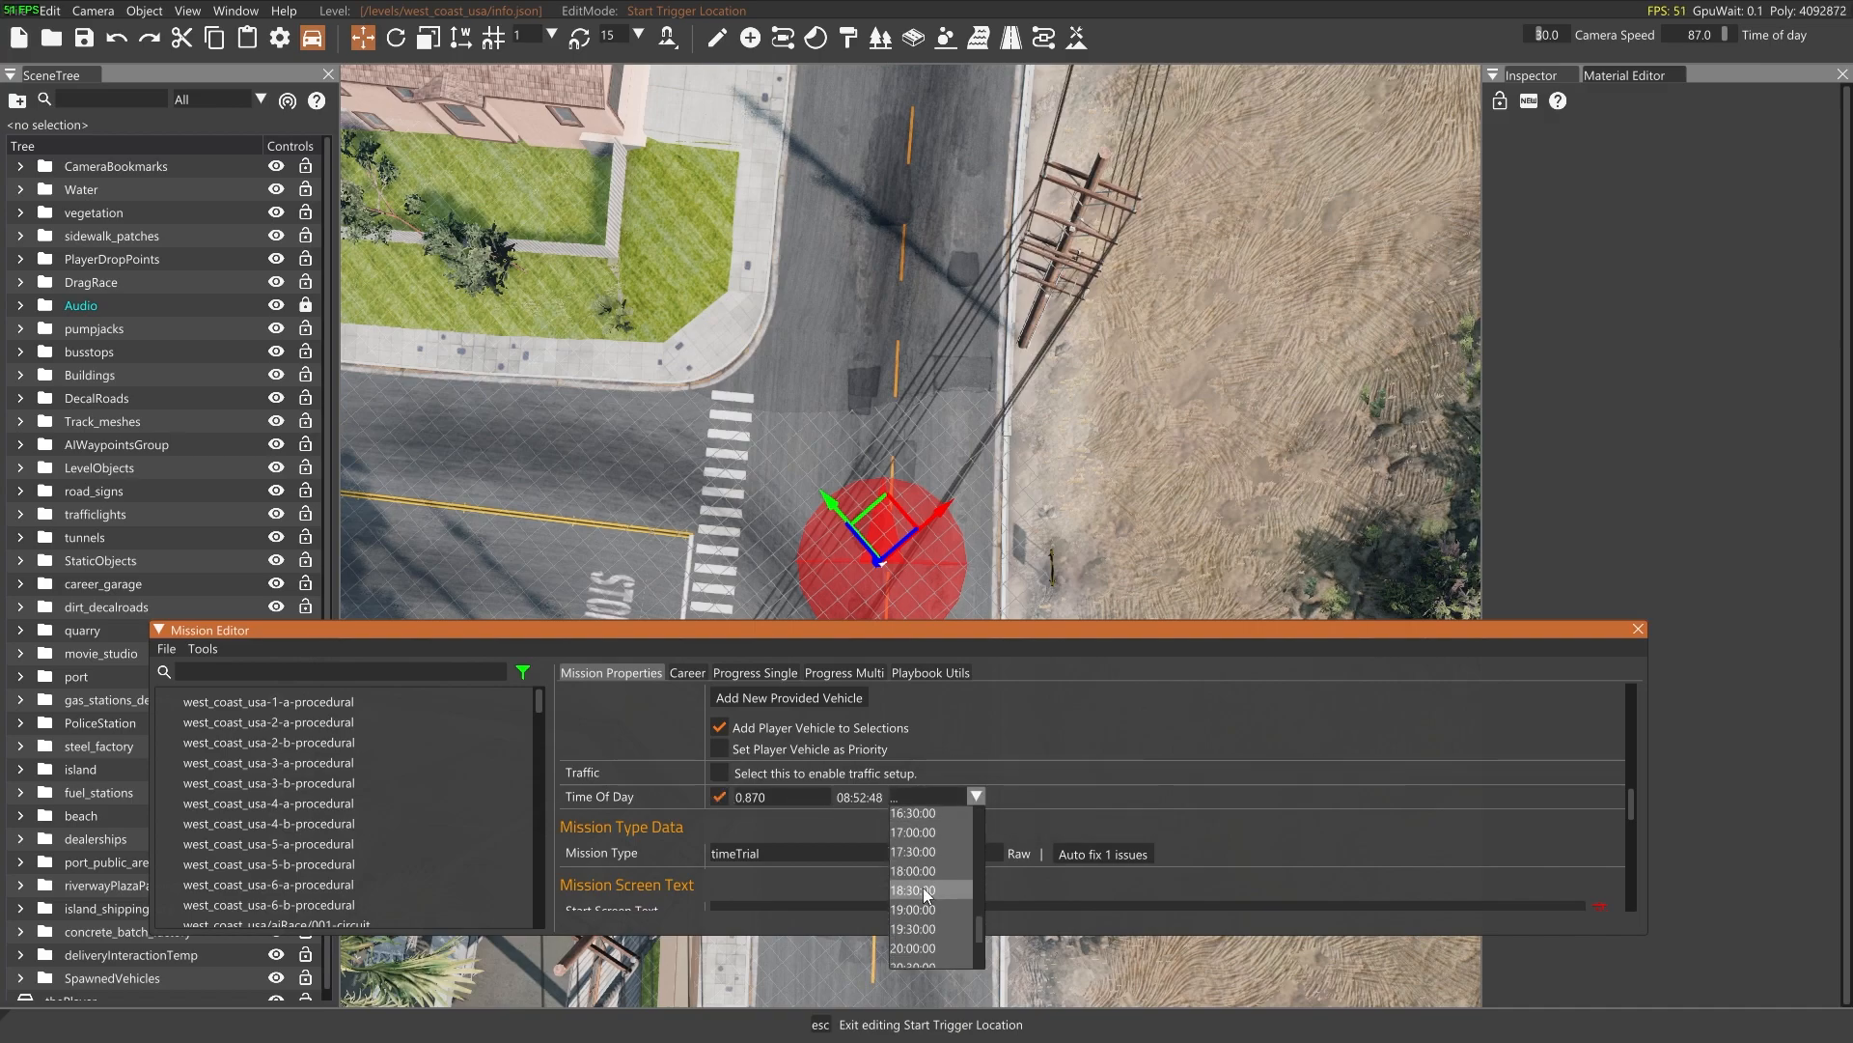
scroll(930, 879, "up", 2)
scroll(931, 880, "down", 4)
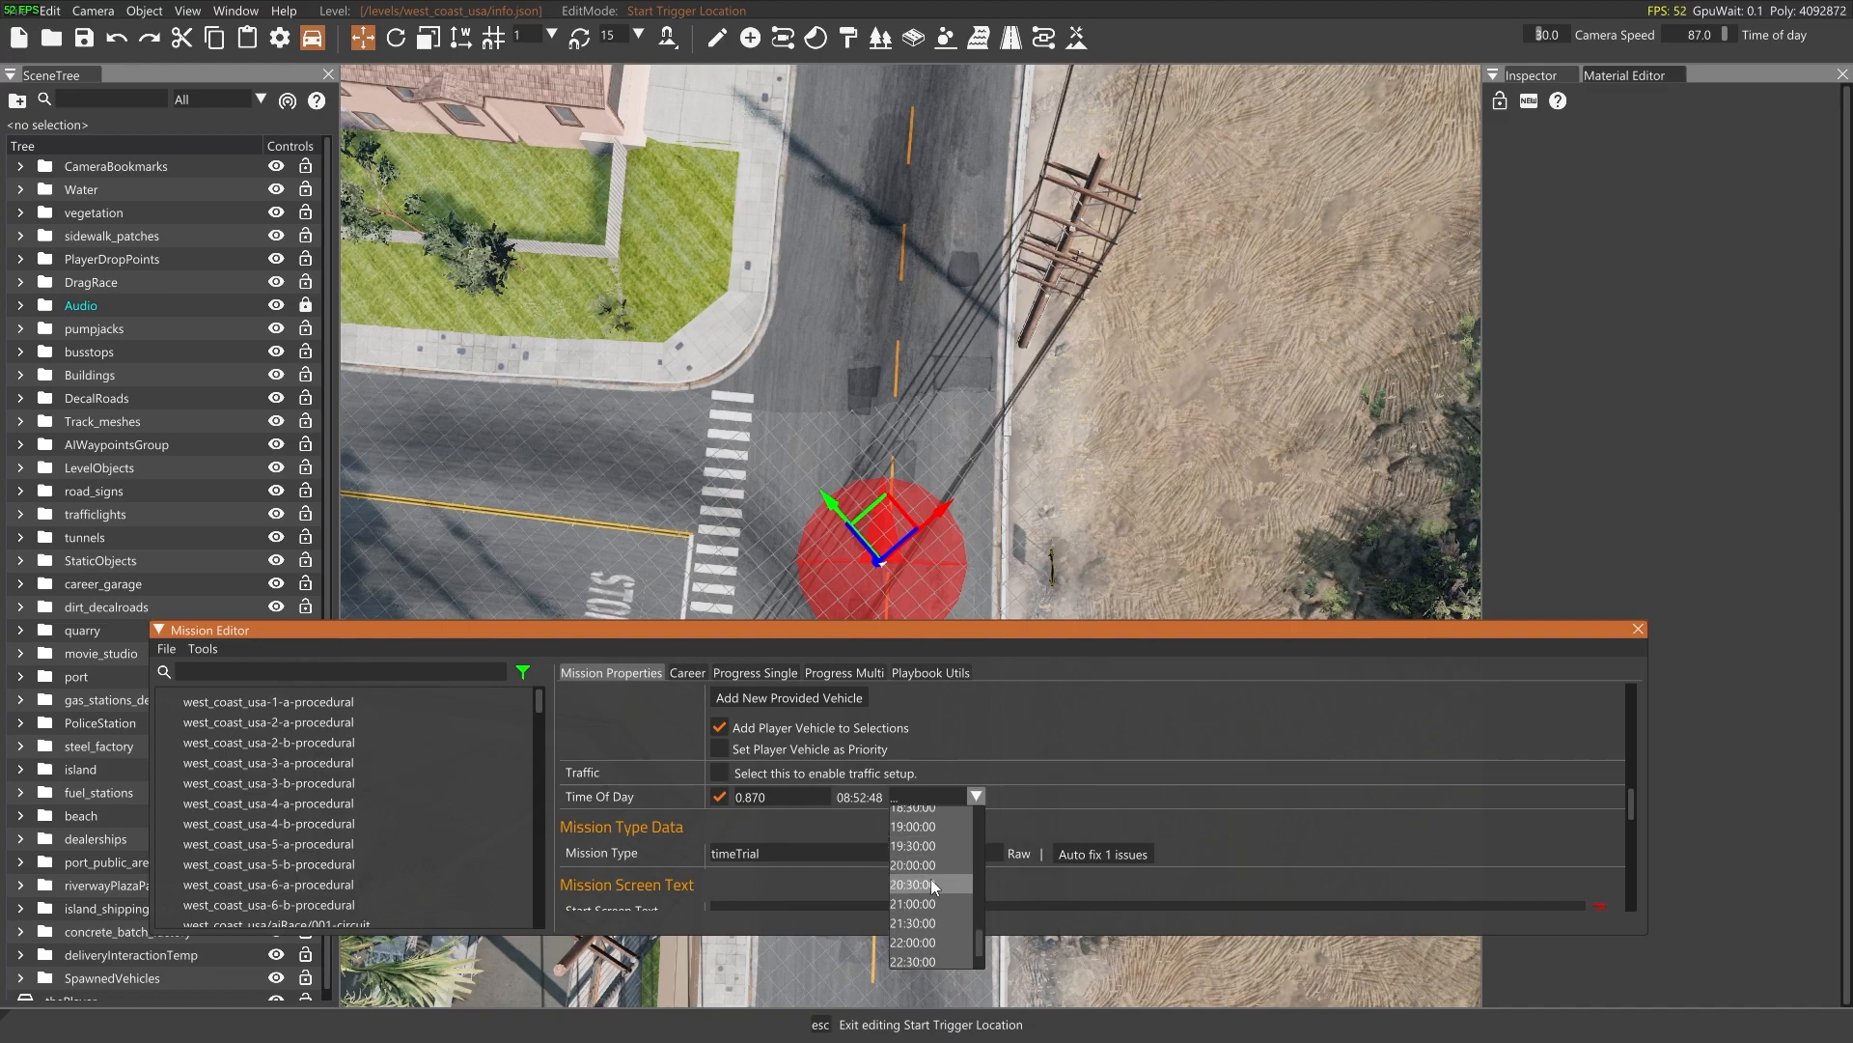
left_click(929, 828)
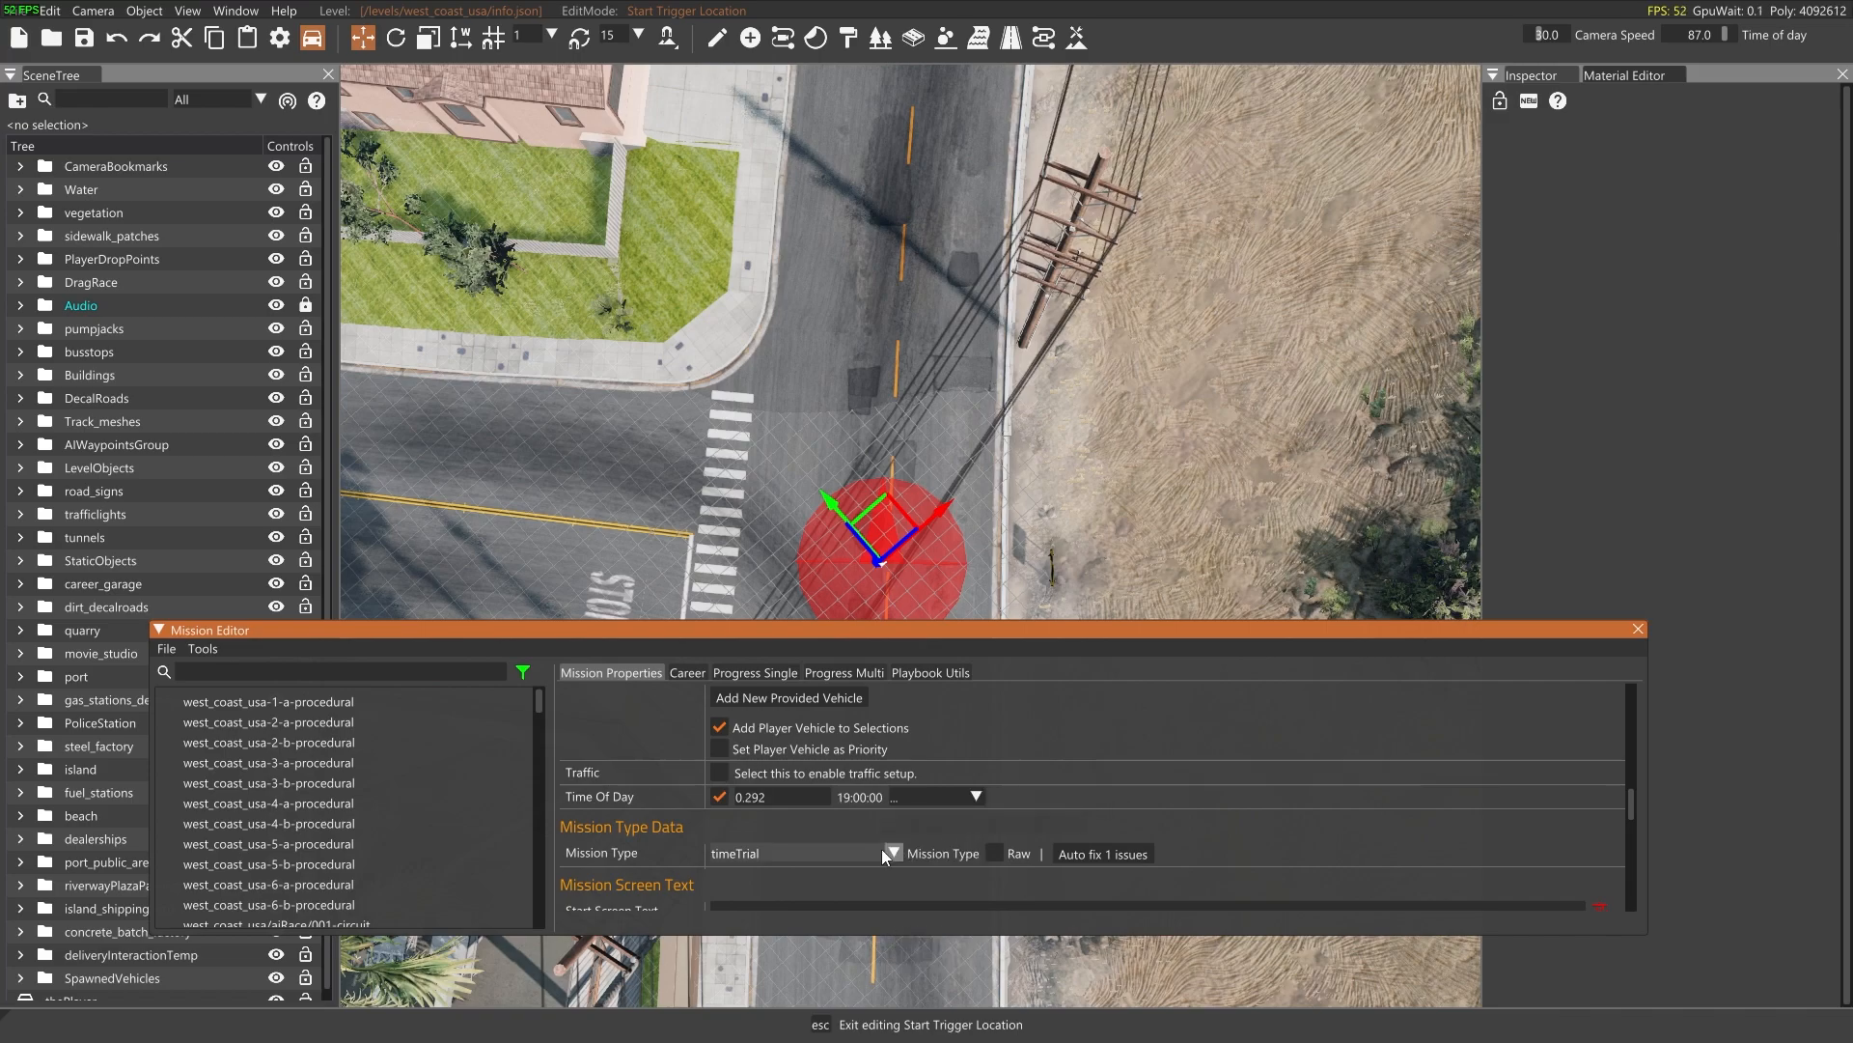
Set the mission's start screen text to "Mission Start" and its end screen text to "Mission Complete!"
mouse_move(1097, 855)
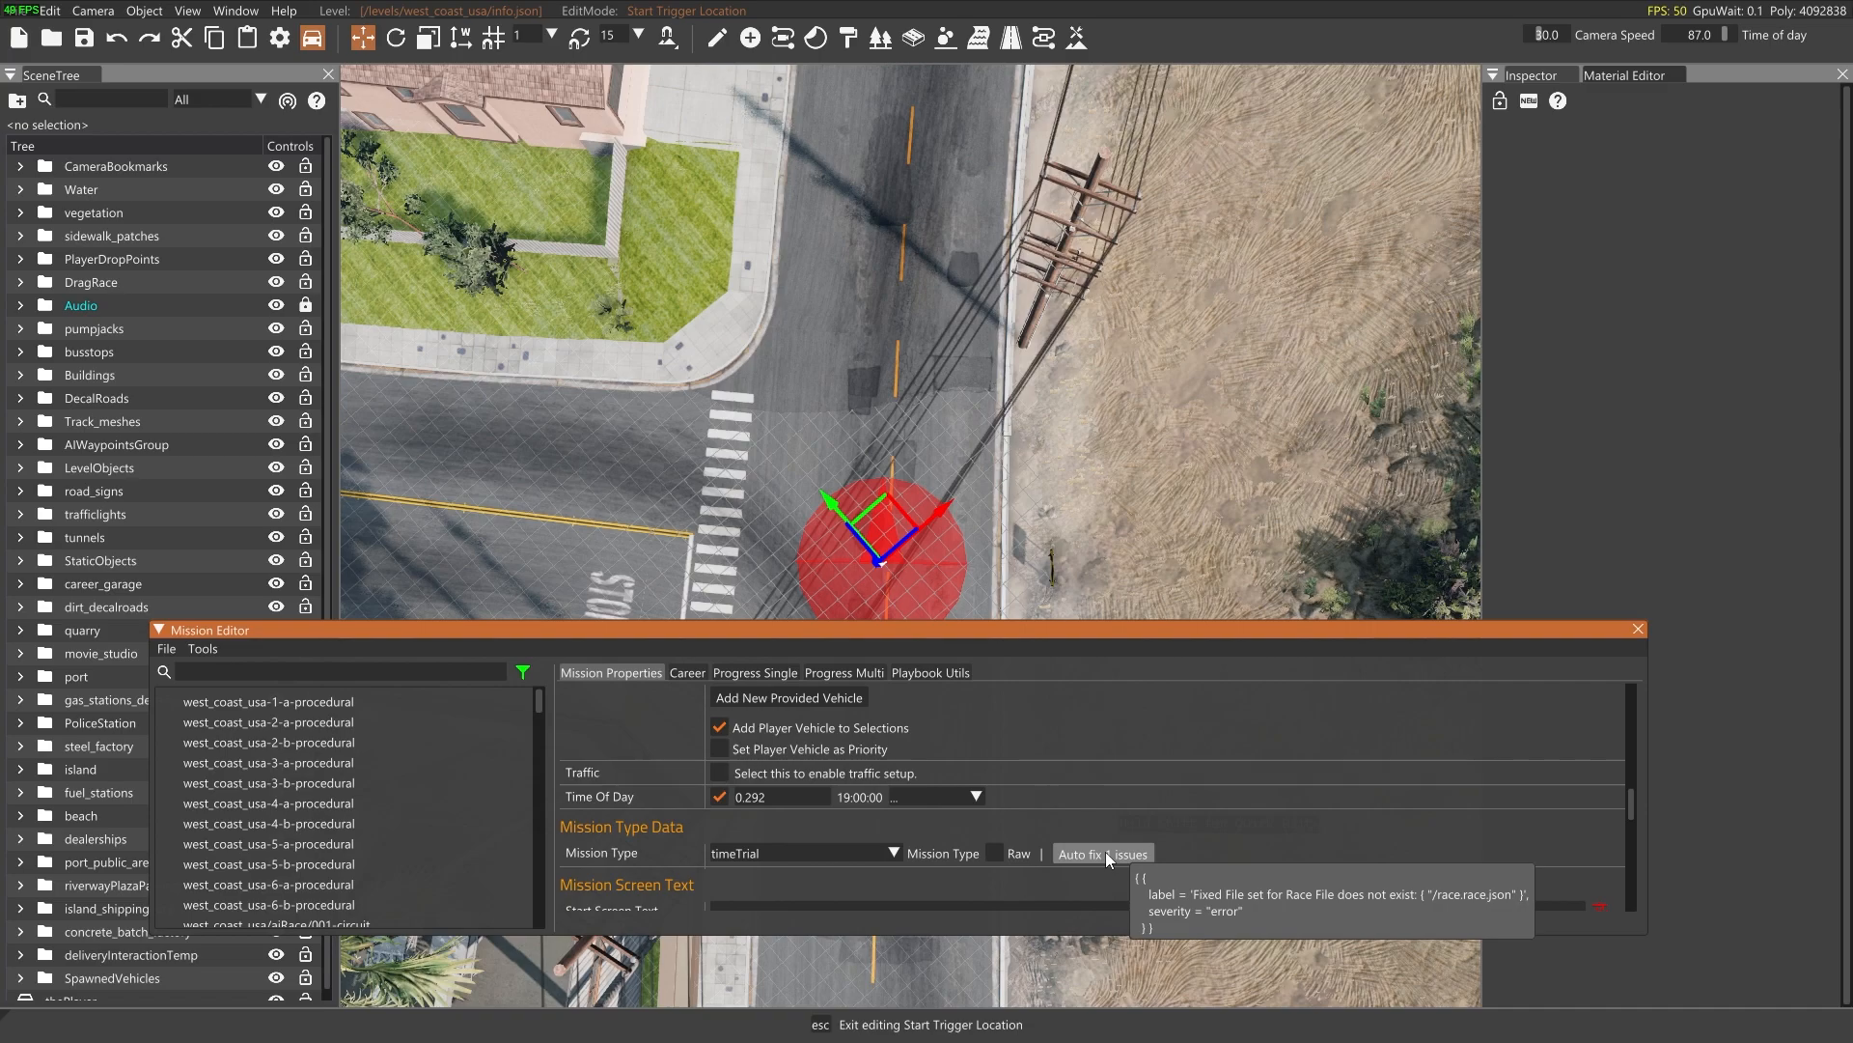
scroll(1107, 855, "down", 8)
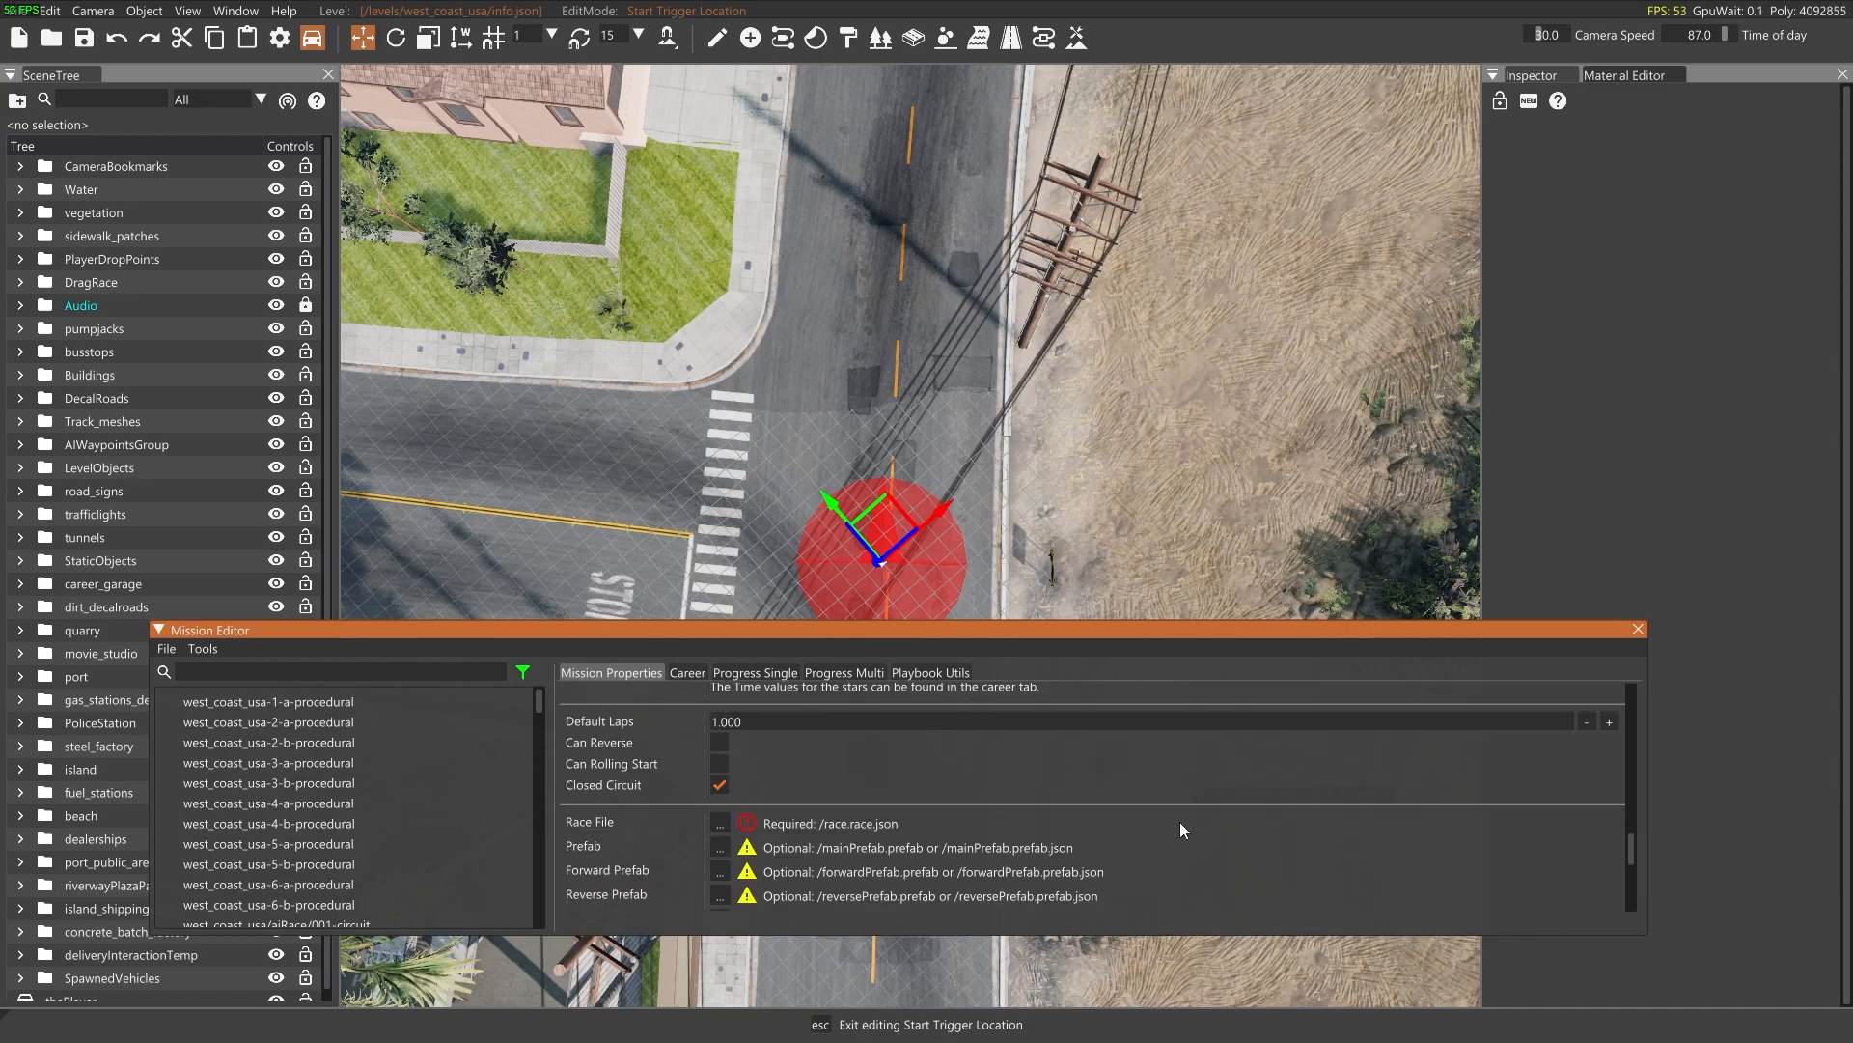
mouse_move(744, 825)
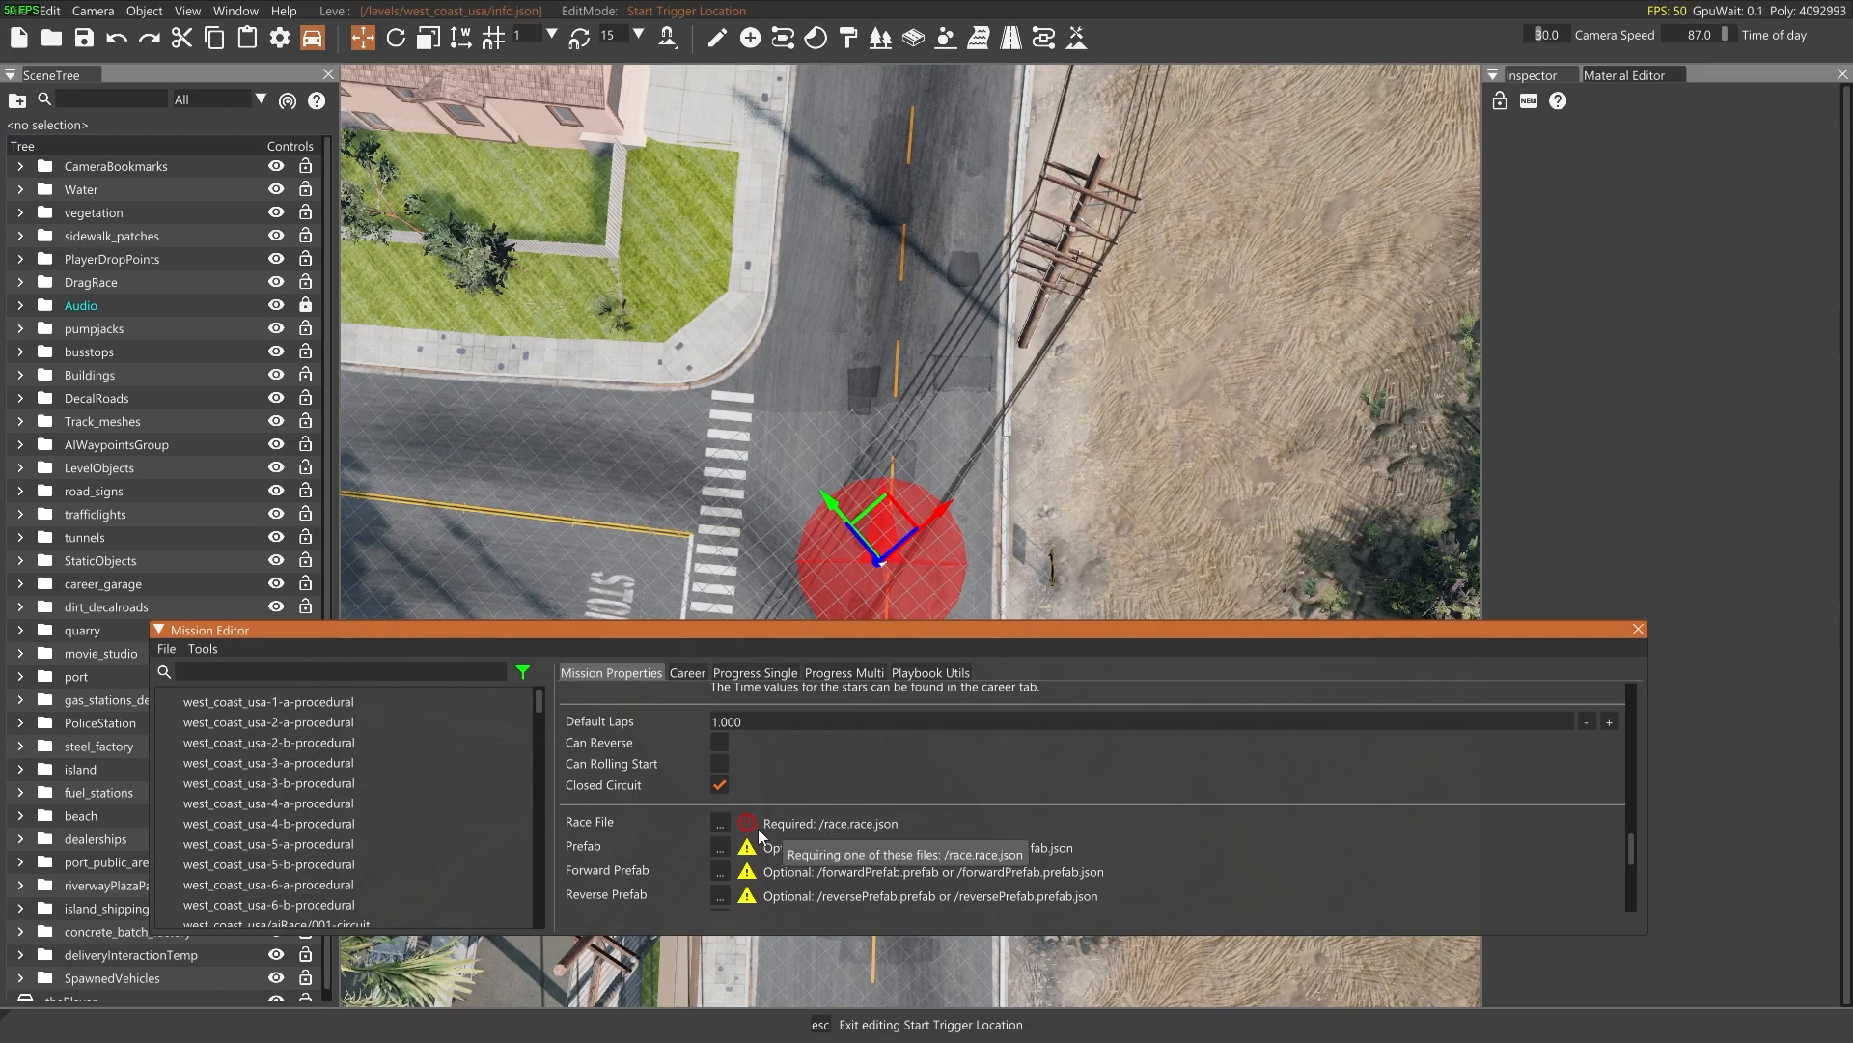
scroll(883, 830, "up", 5)
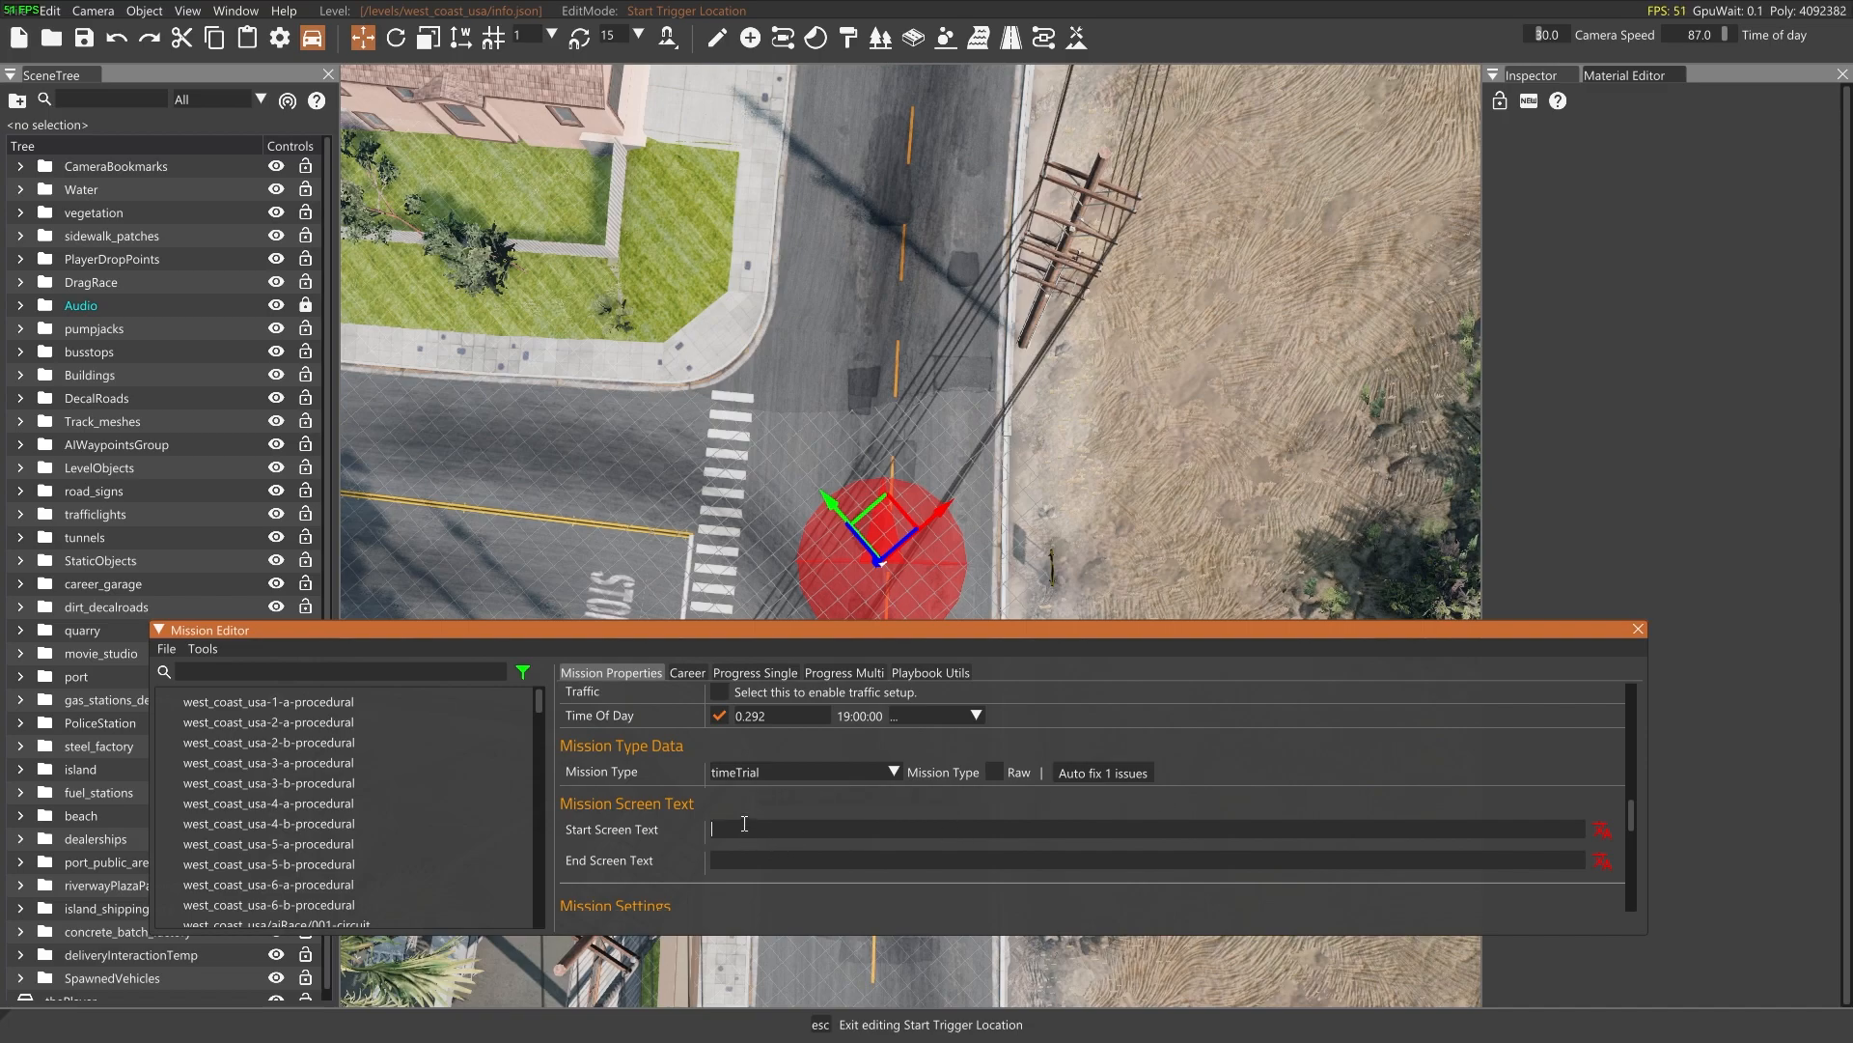
type("Mission S")
type("tart")
type("Mission Comp")
type("lete!")
Set the mission's default laps to 2
scroll(886, 888, "down", 4)
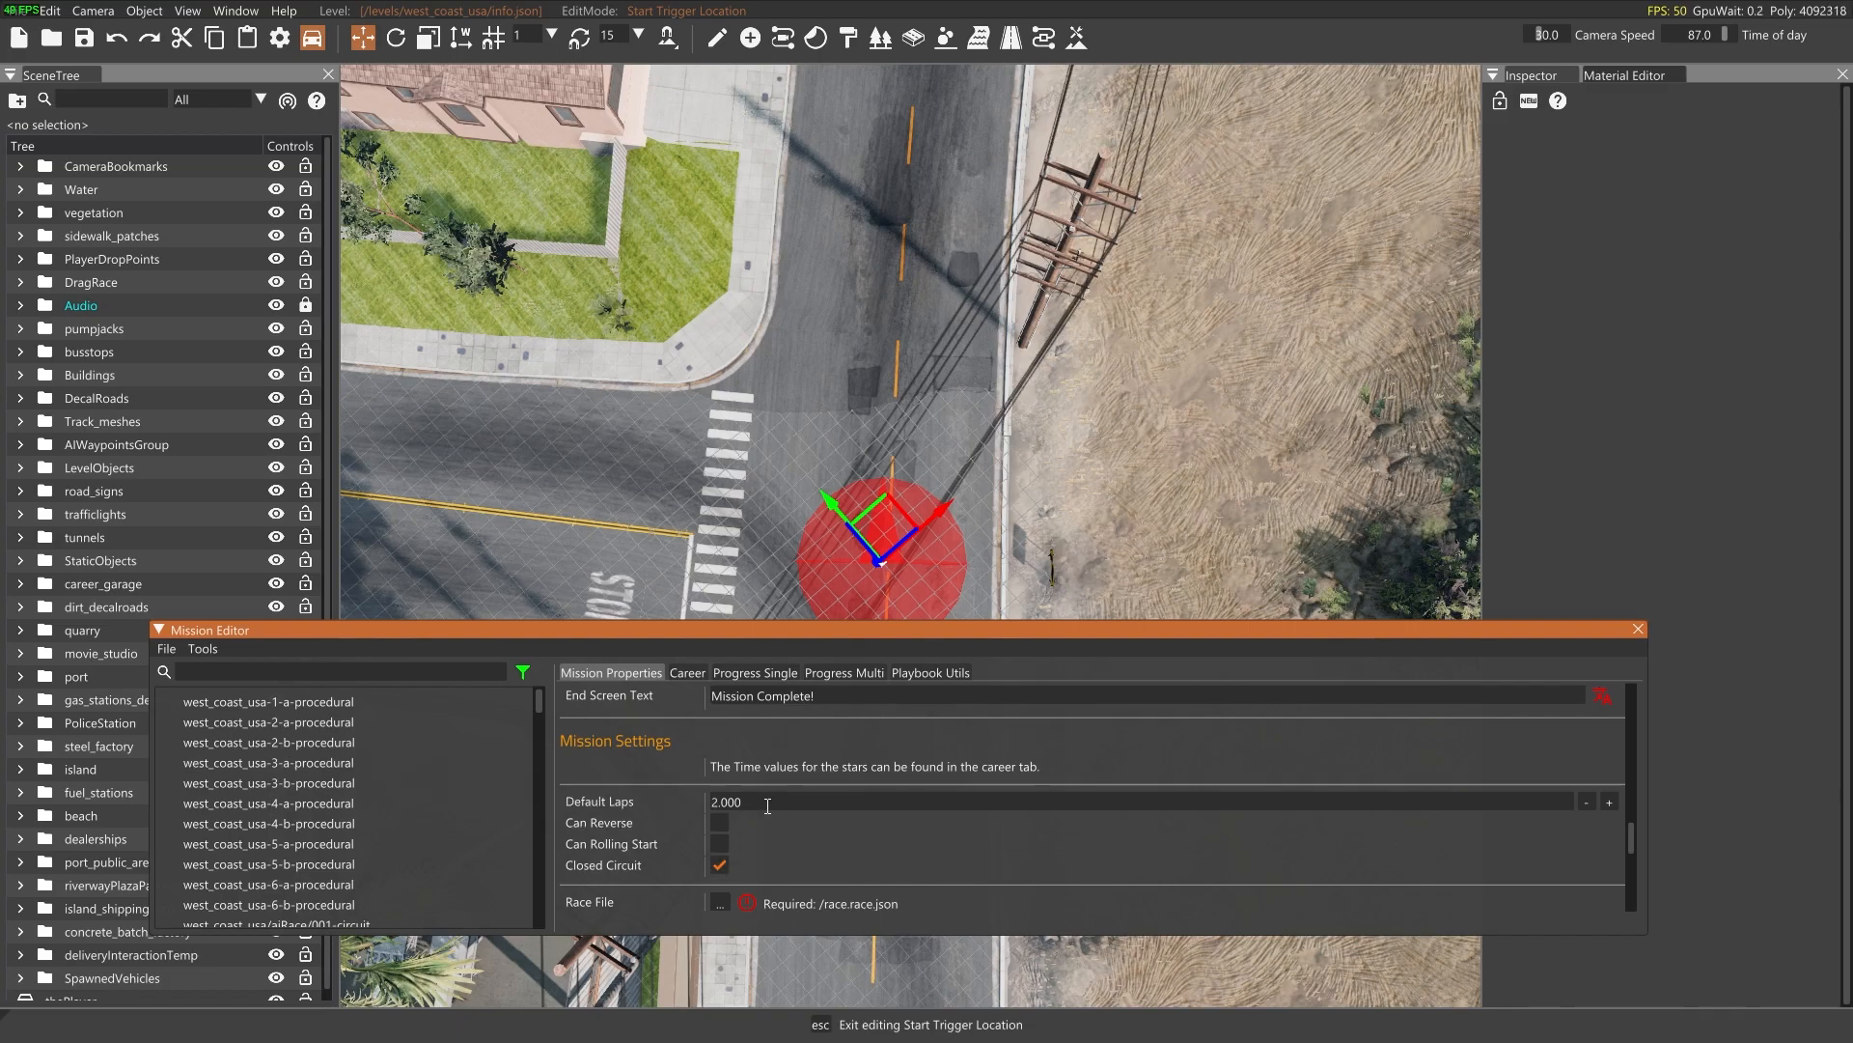
Open the Race/Path Editor to build the race file required by the mission
scroll(772, 857, "down", 4)
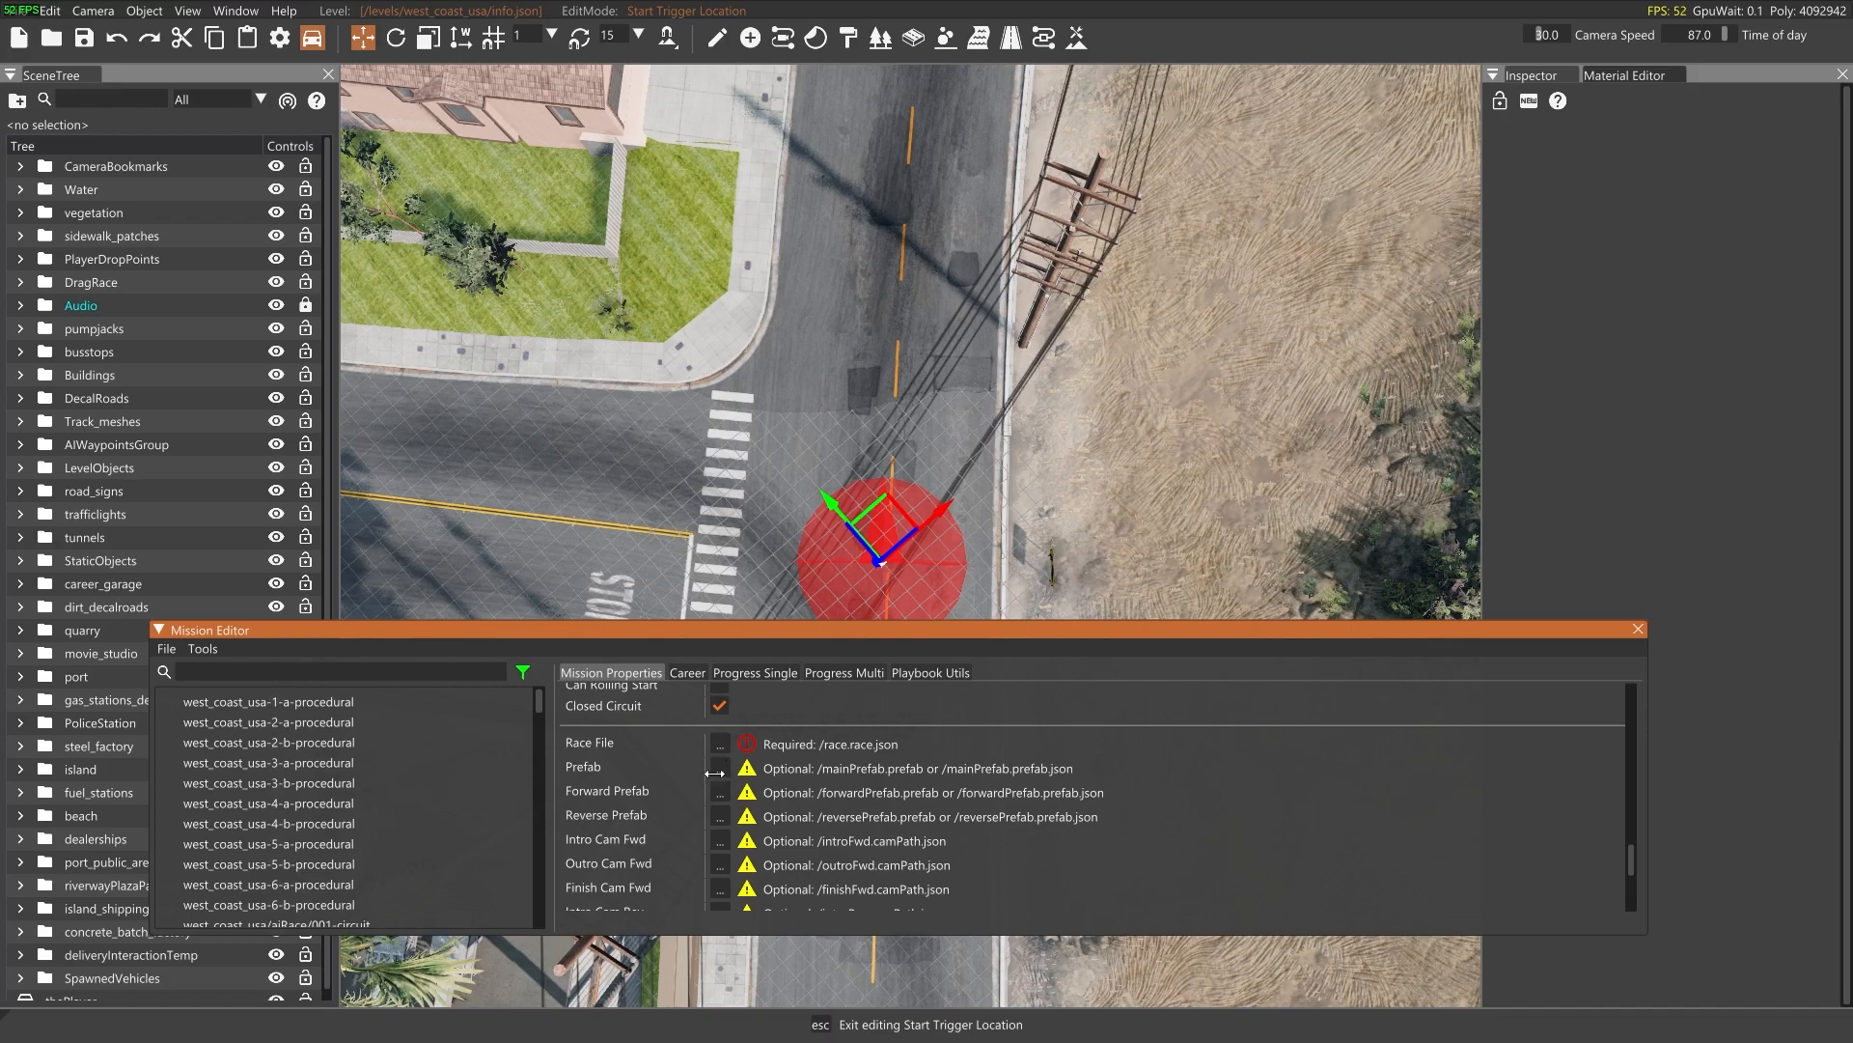
scroll(797, 794, "up", 15)
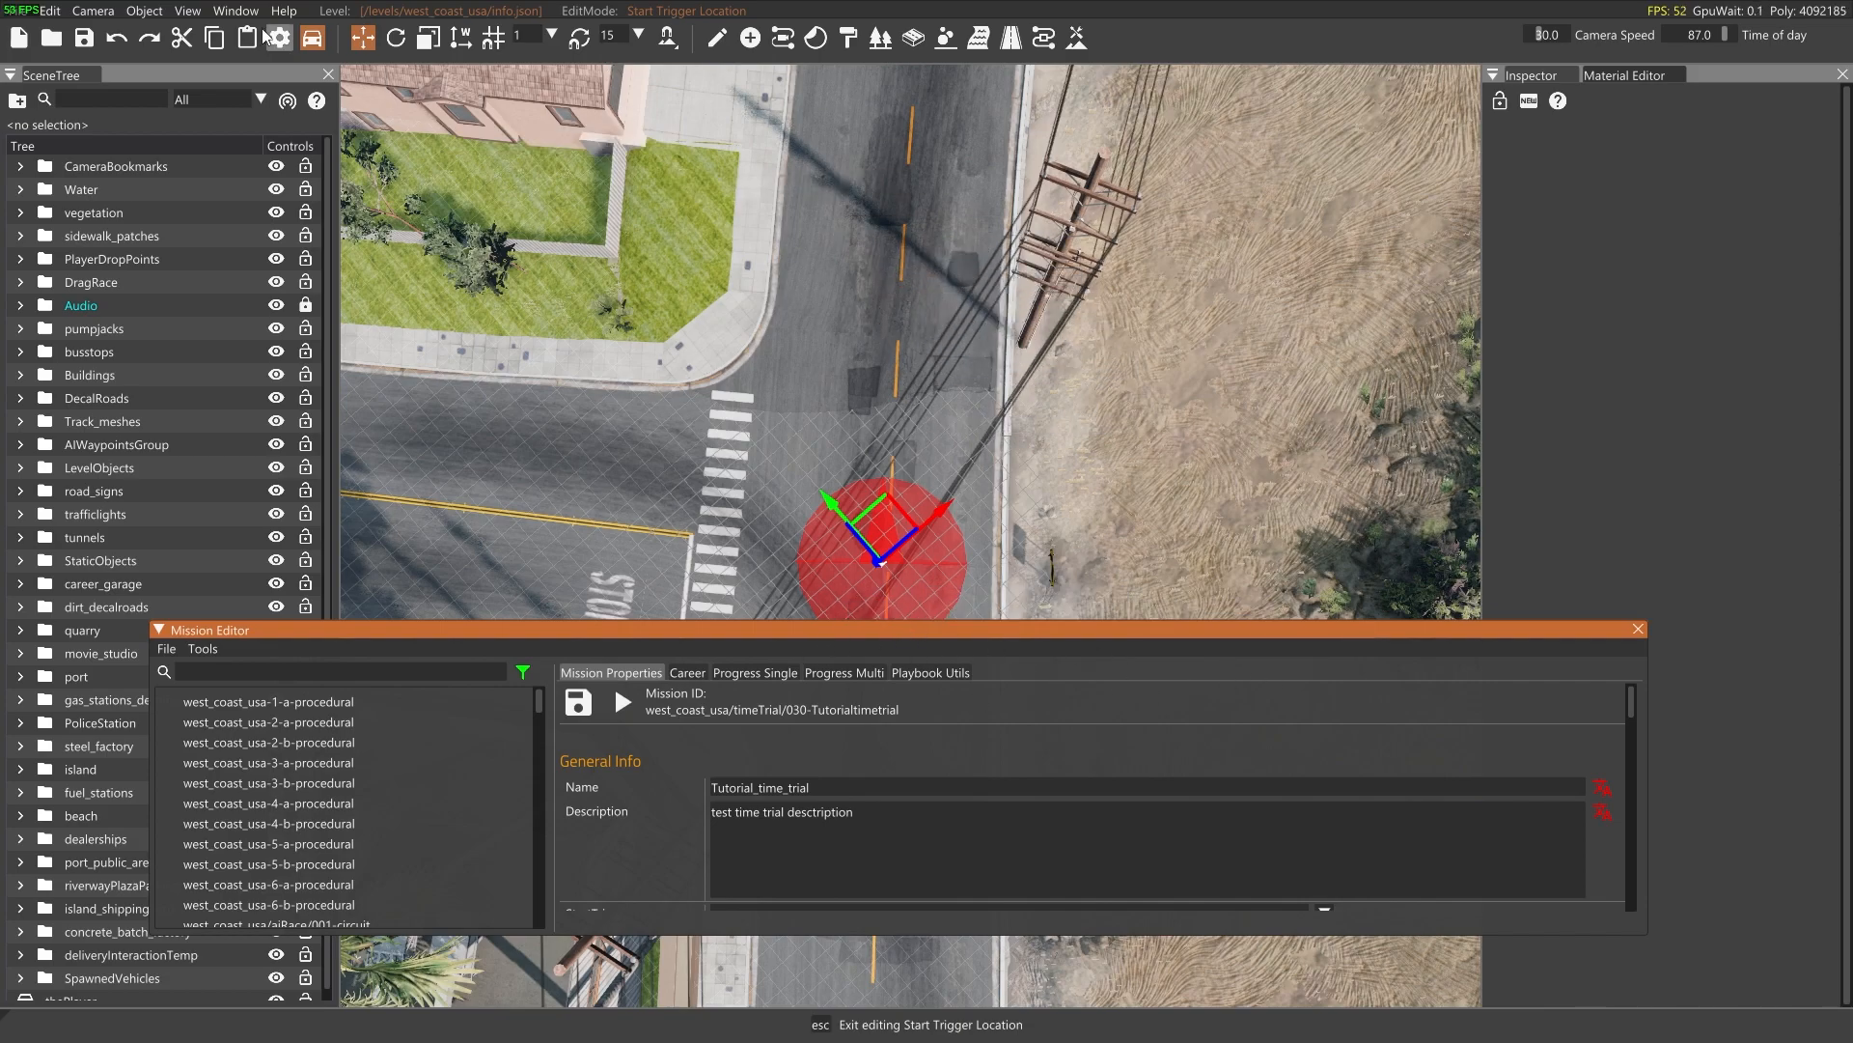
left_click(224, 11)
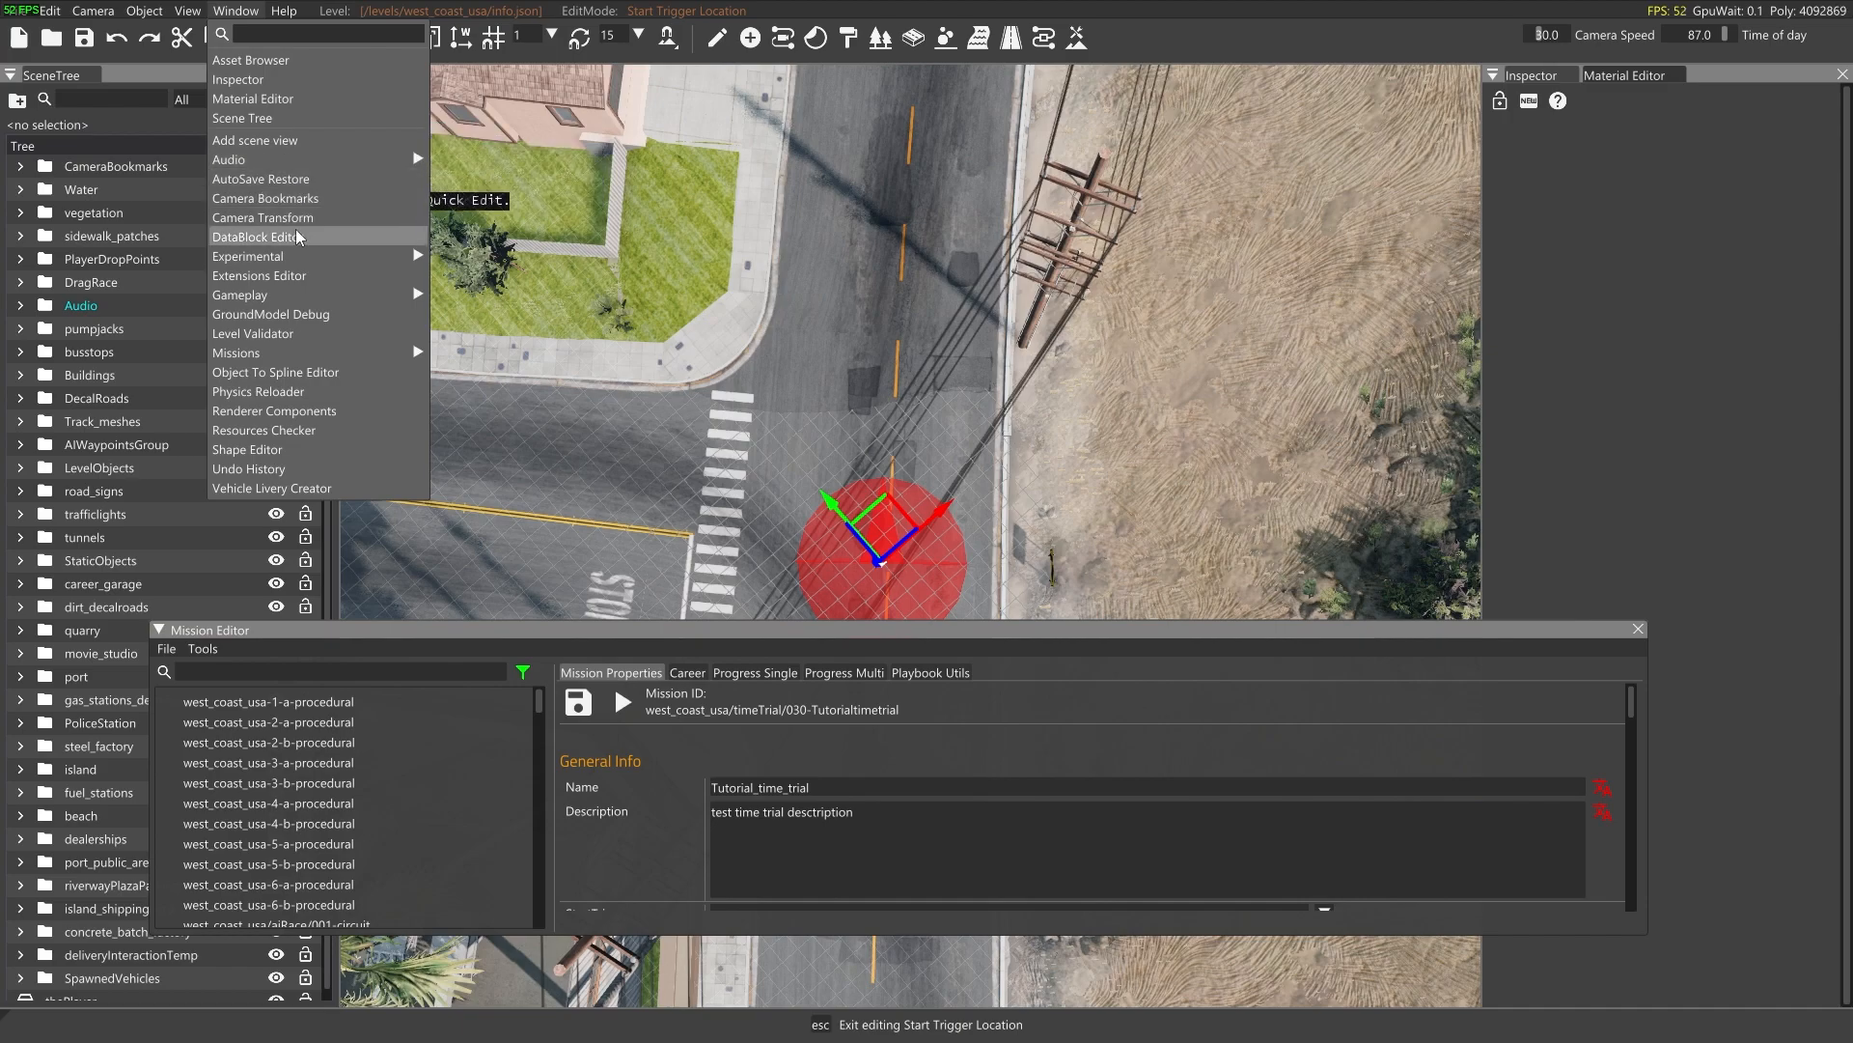
mouse_move(269, 296)
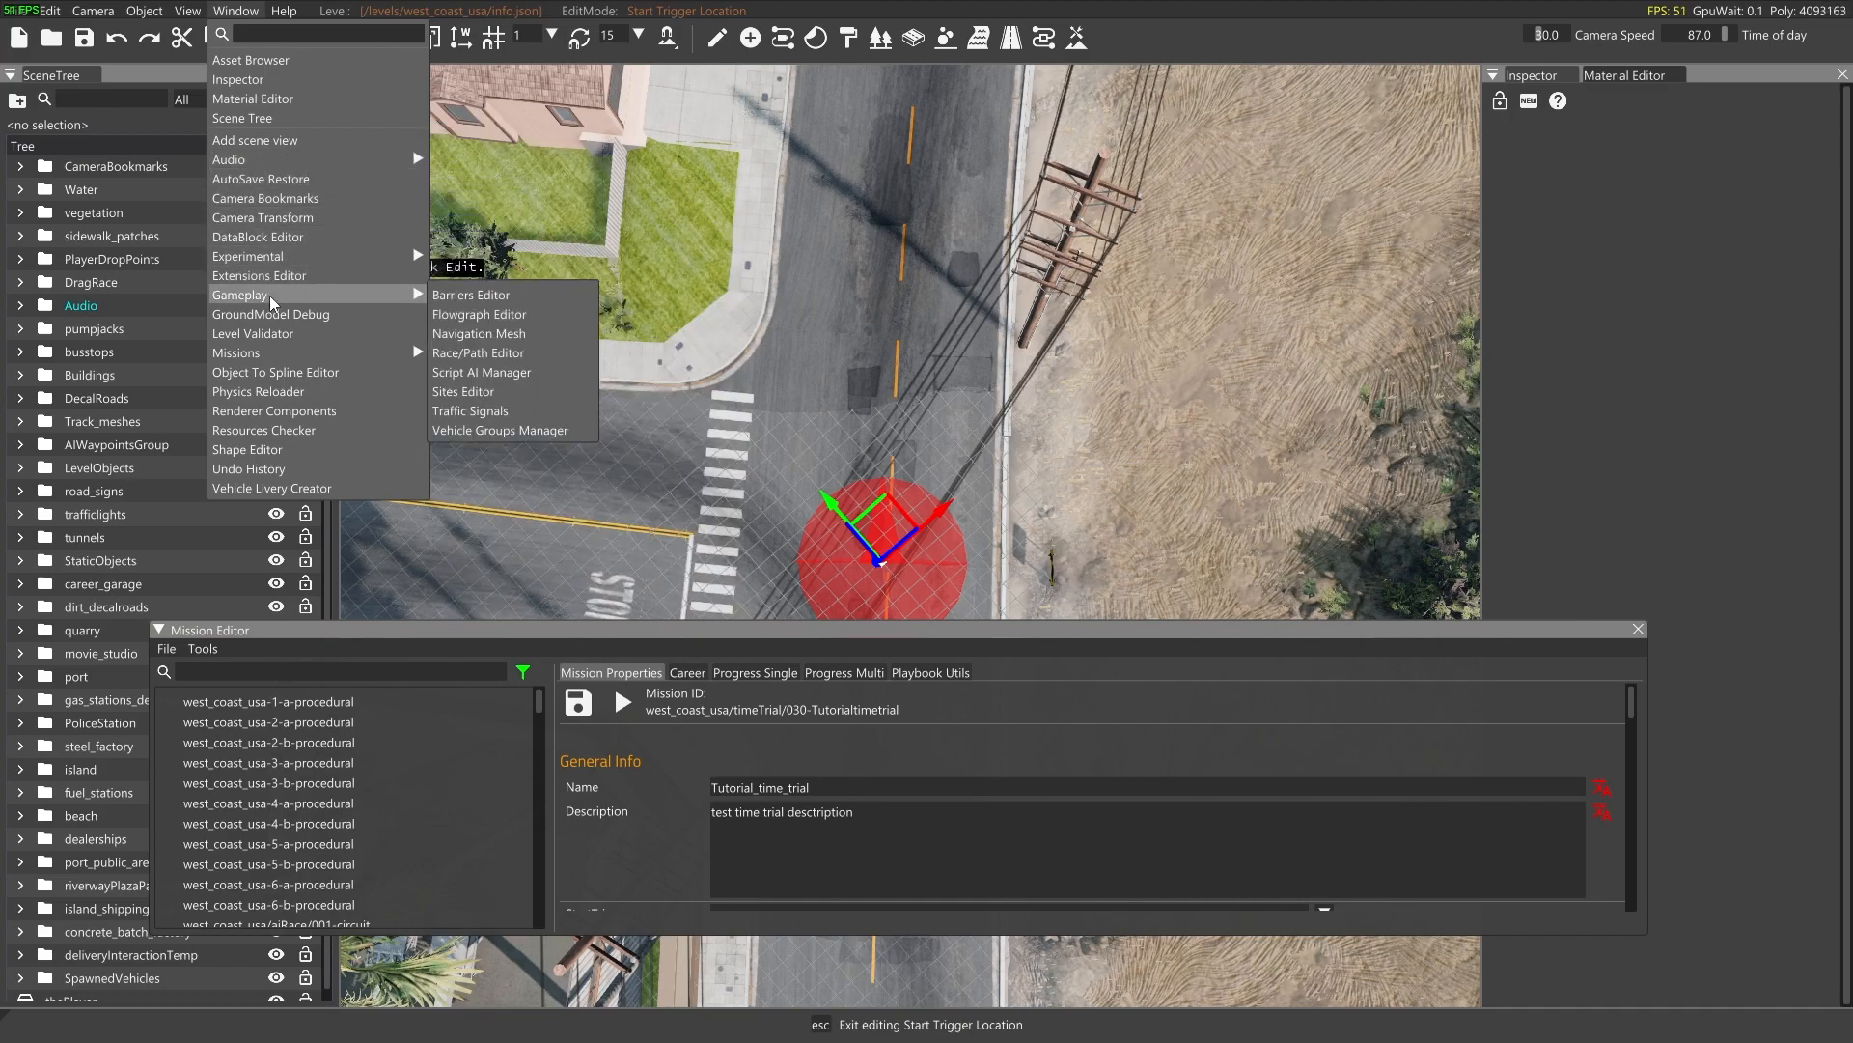
left_click(498, 351)
Place the first manual pathnode in the middle of the road past the crosswalk, with a radius of about 6.4
key("s")
right_click_drag(684, 373, 749, 473)
key("s")
key("w")
key("w")
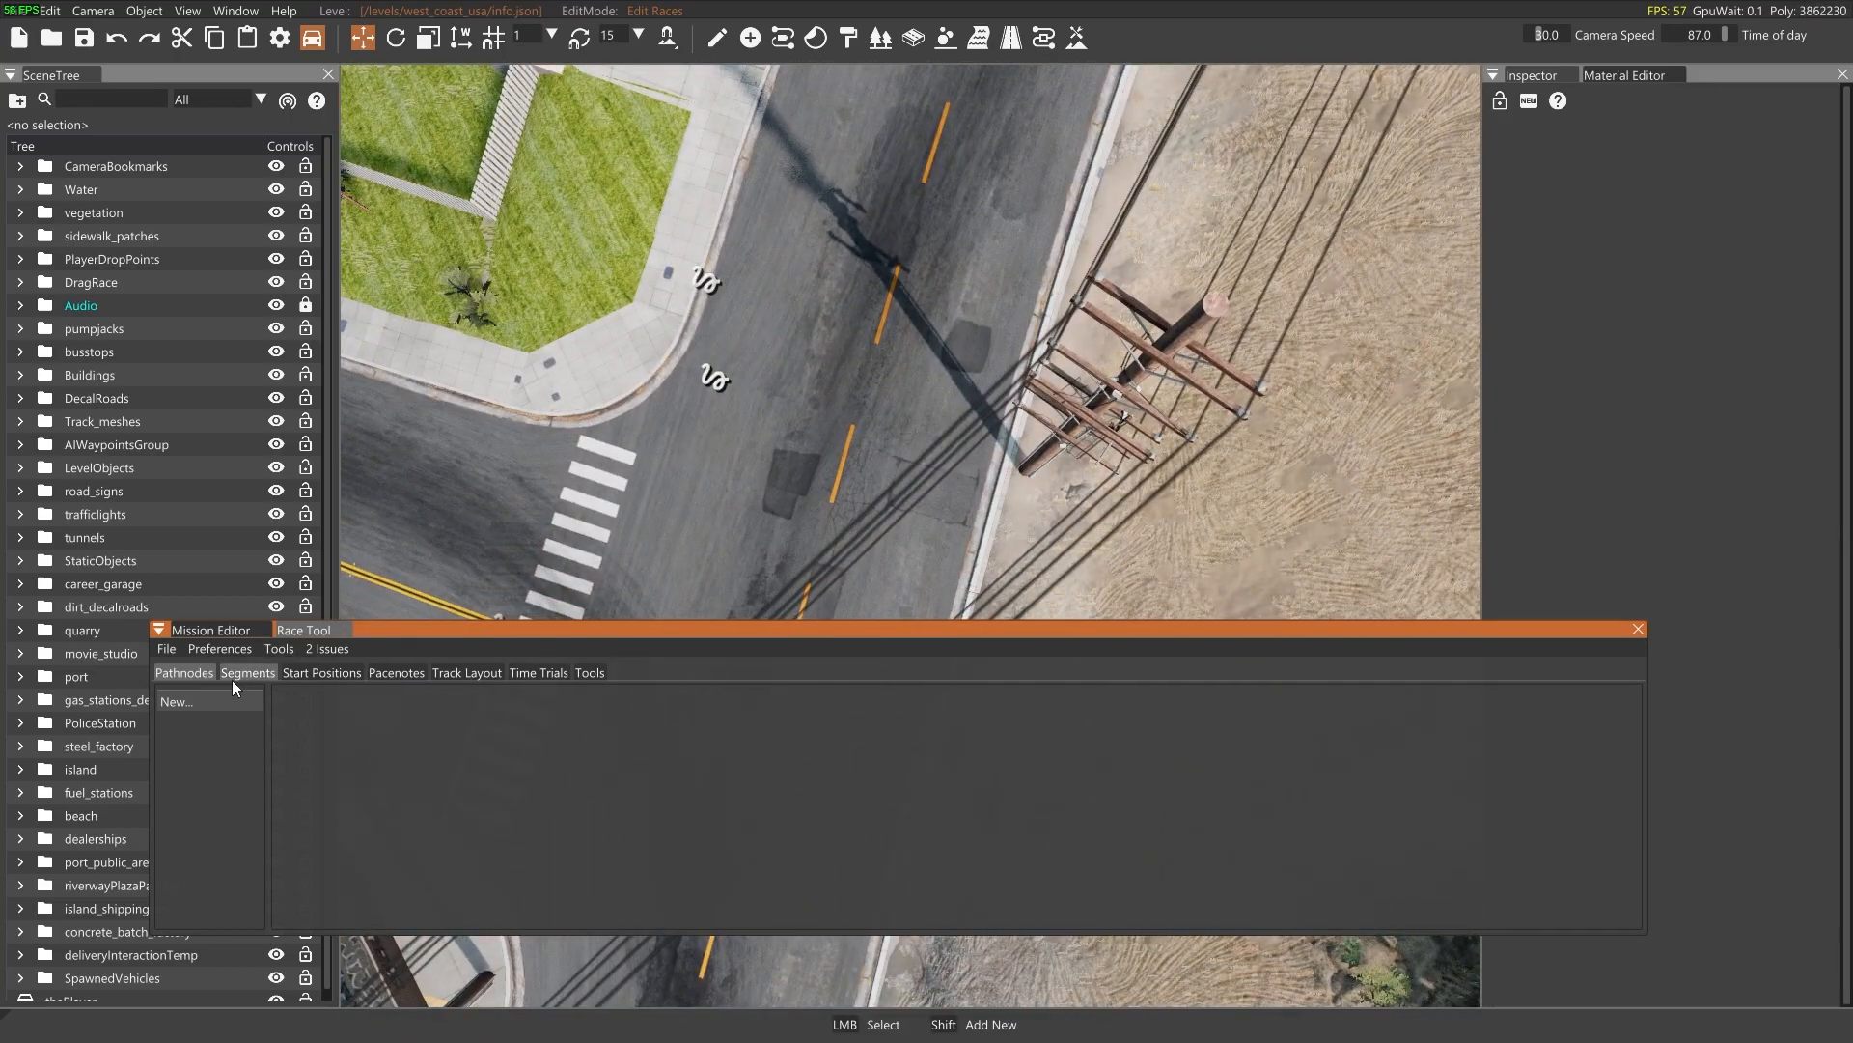
right_click_drag(873, 309, 837, 350)
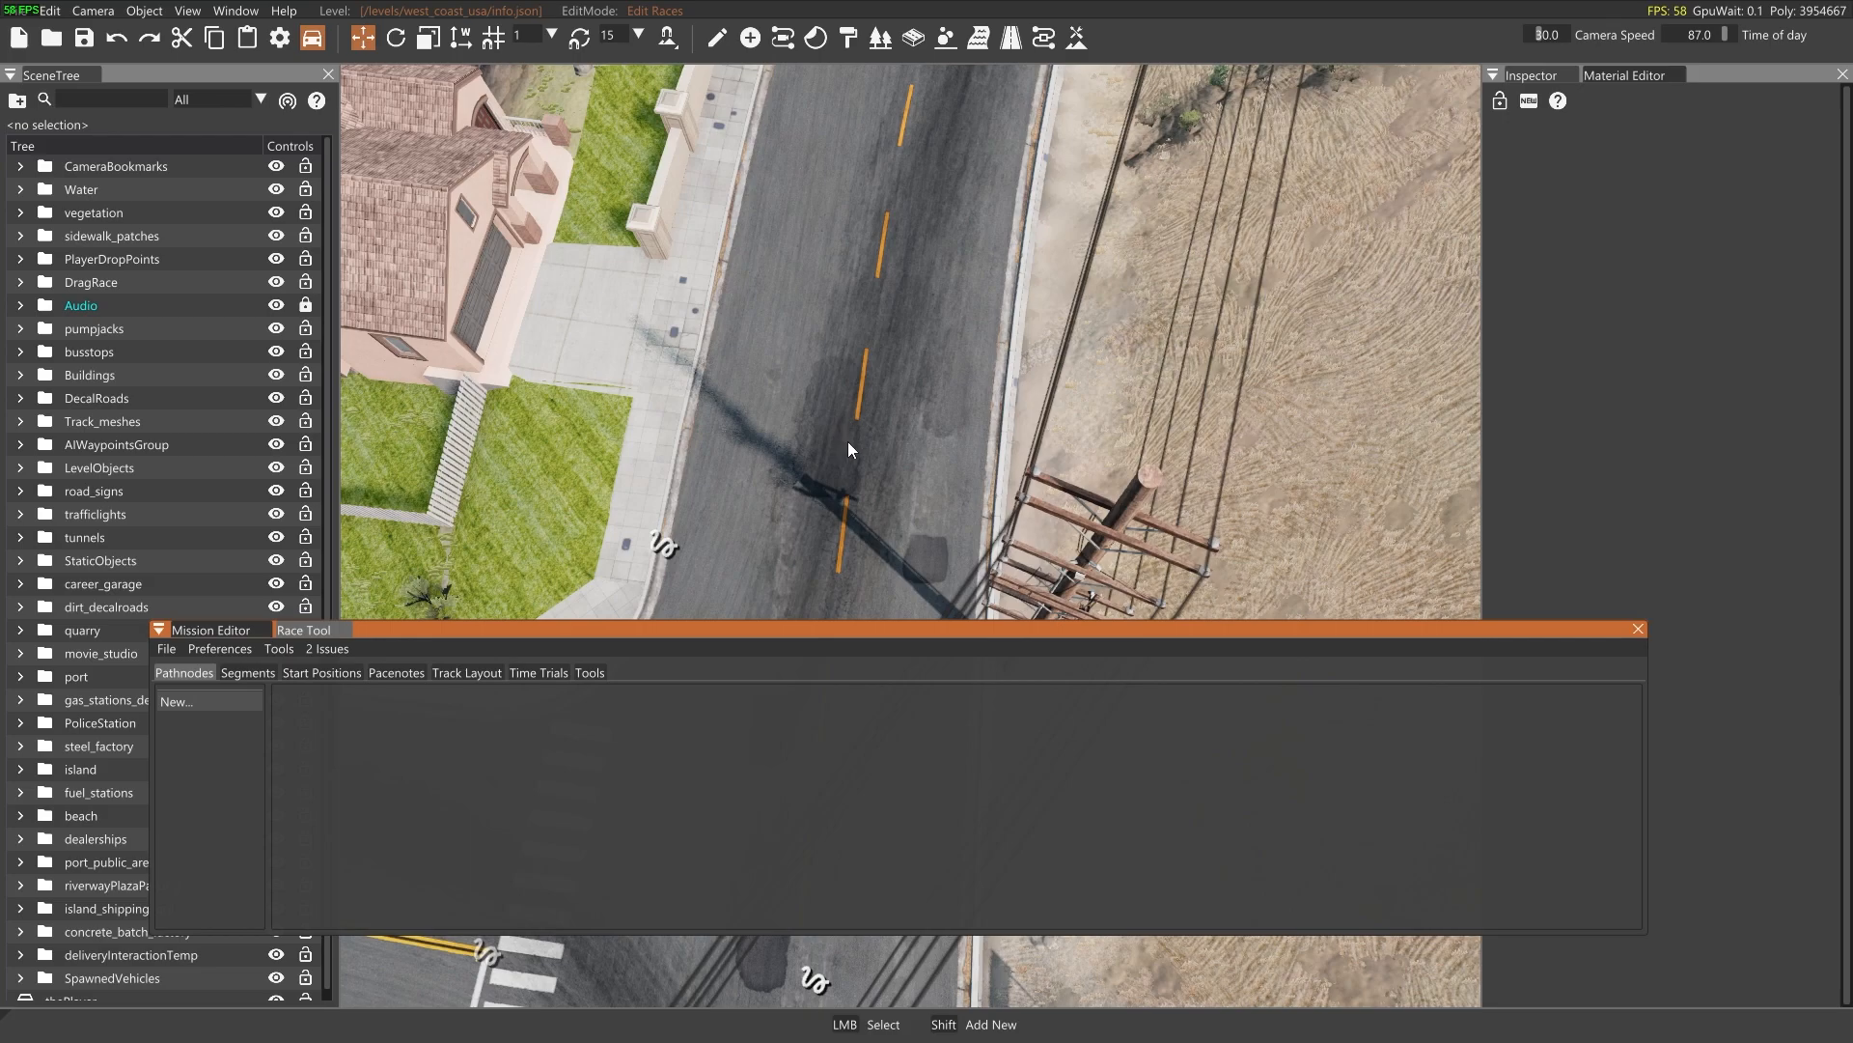
key("s")
right_click_drag(853, 427, 855, 455)
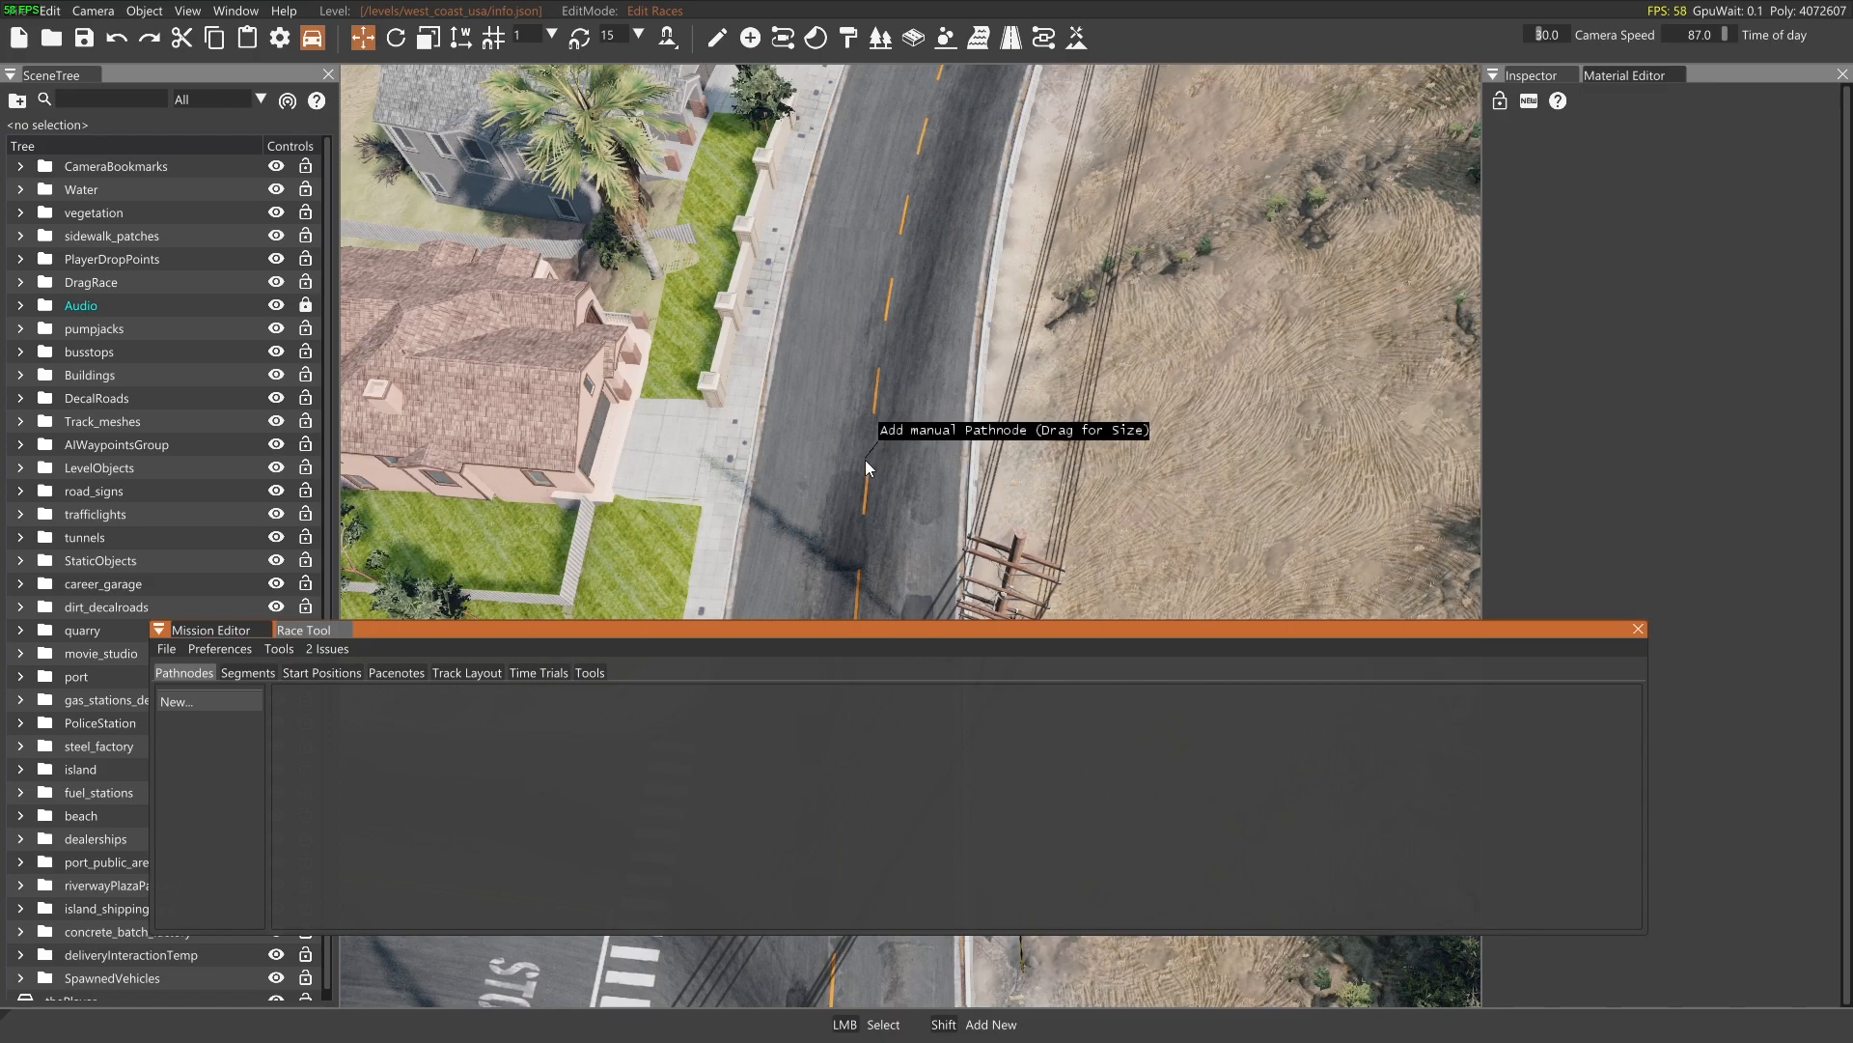
left_click_drag(865, 459, 871, 356, "shift")
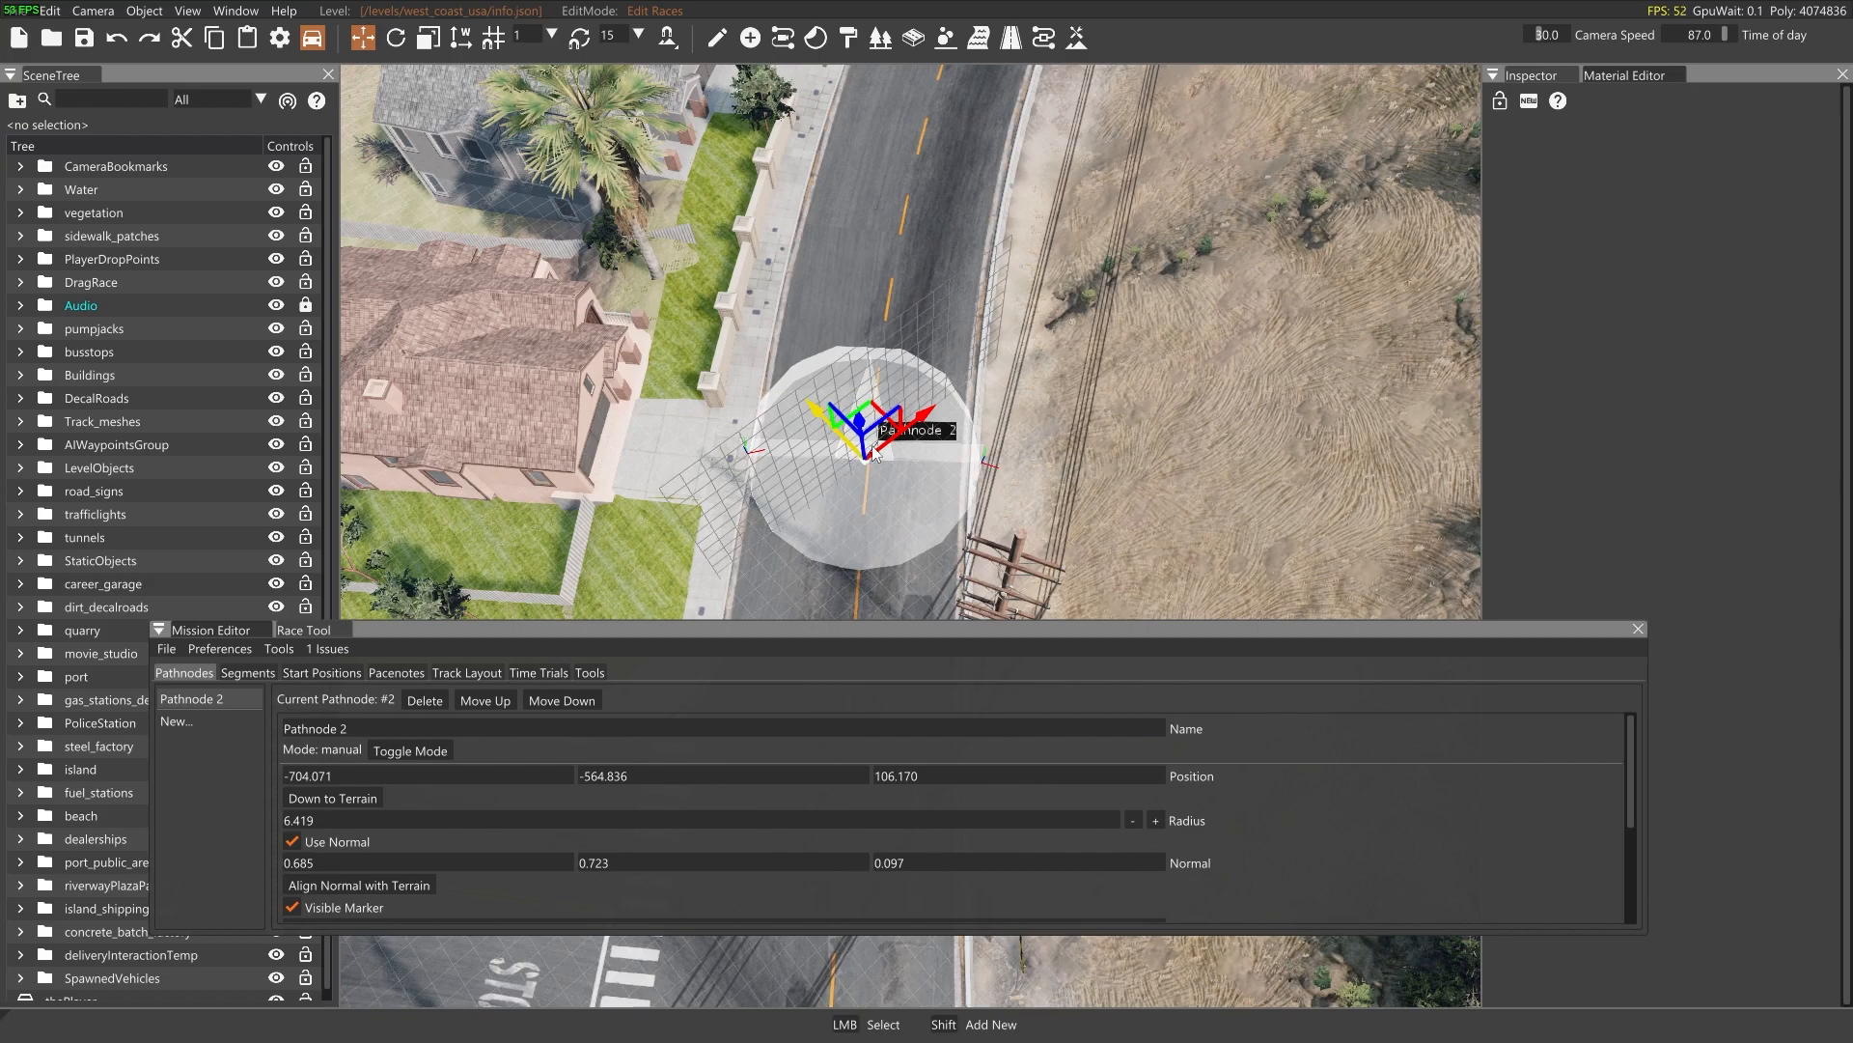
Add a second manual pathnode further along the course, near the tree-lined Horizon Estate entrance road
key("s")
right_click_drag(861, 508, 861, 551)
right_click_drag(865, 458, 863, 435)
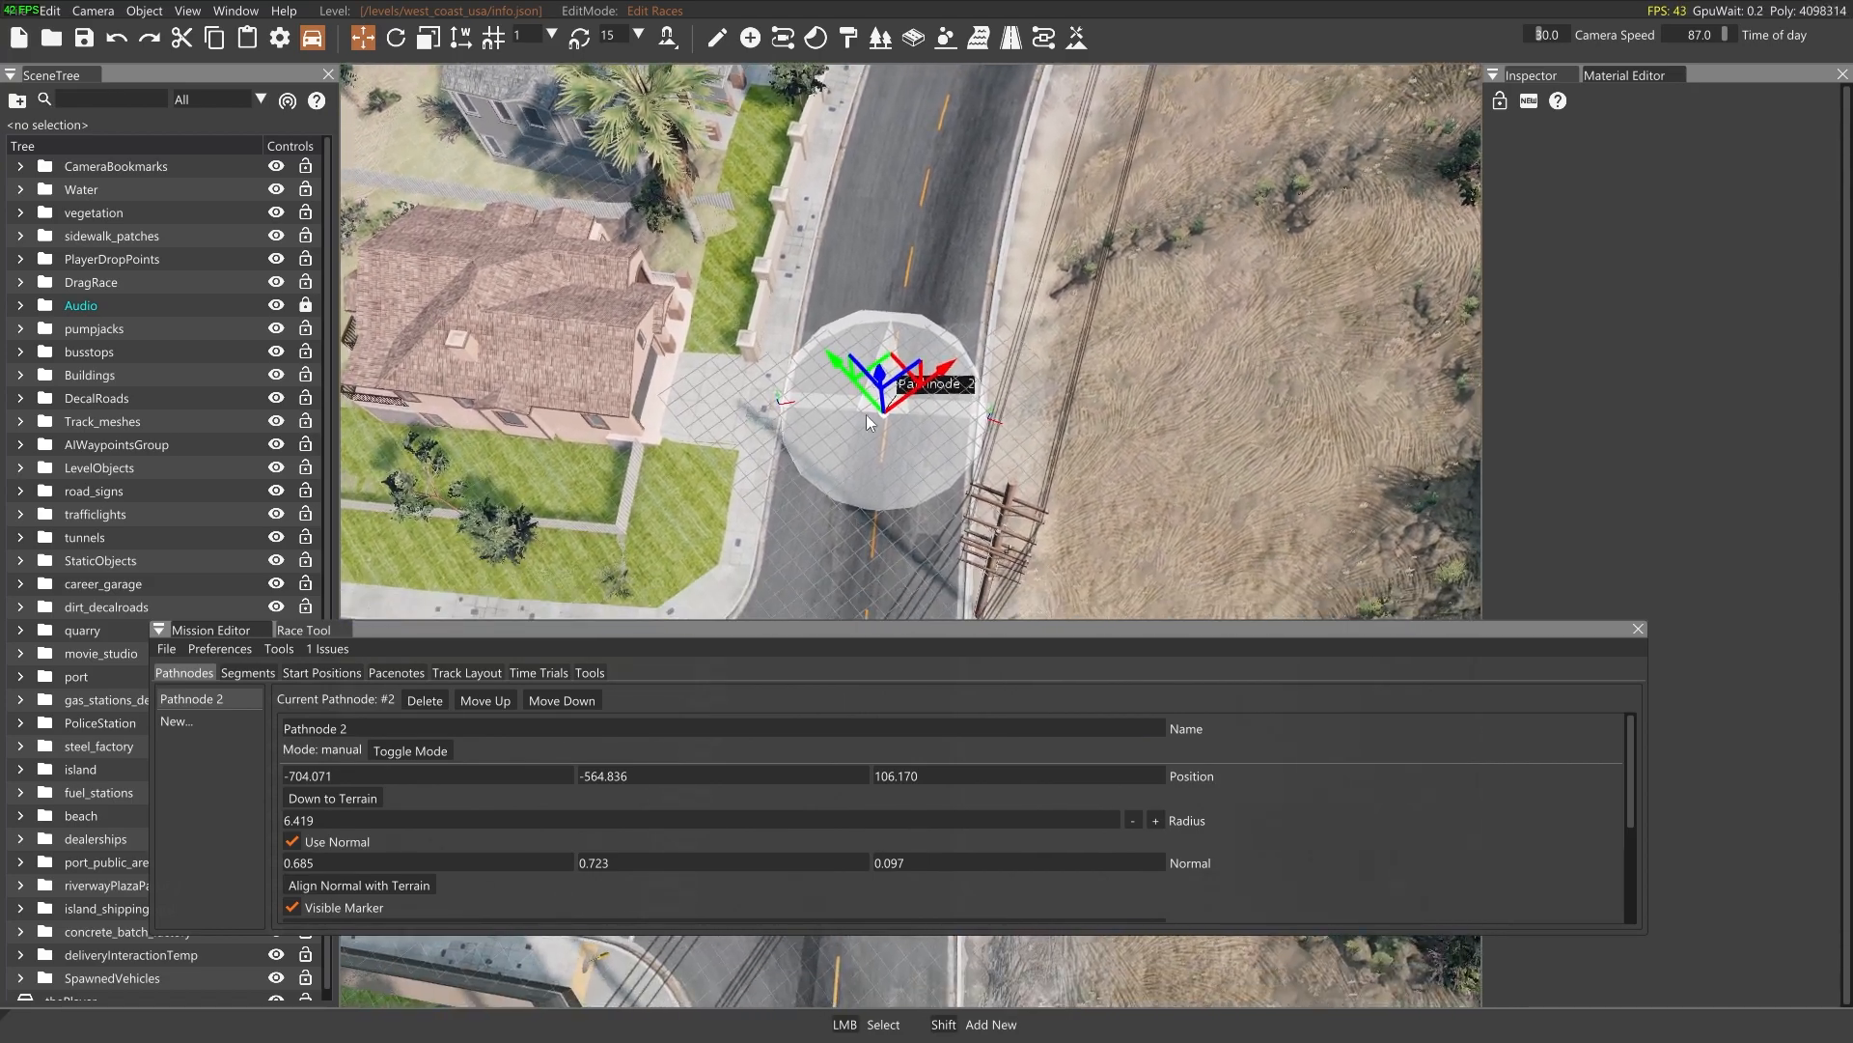
right_click_drag(834, 565, 859, 530)
key("s")
key("w")
key("d")
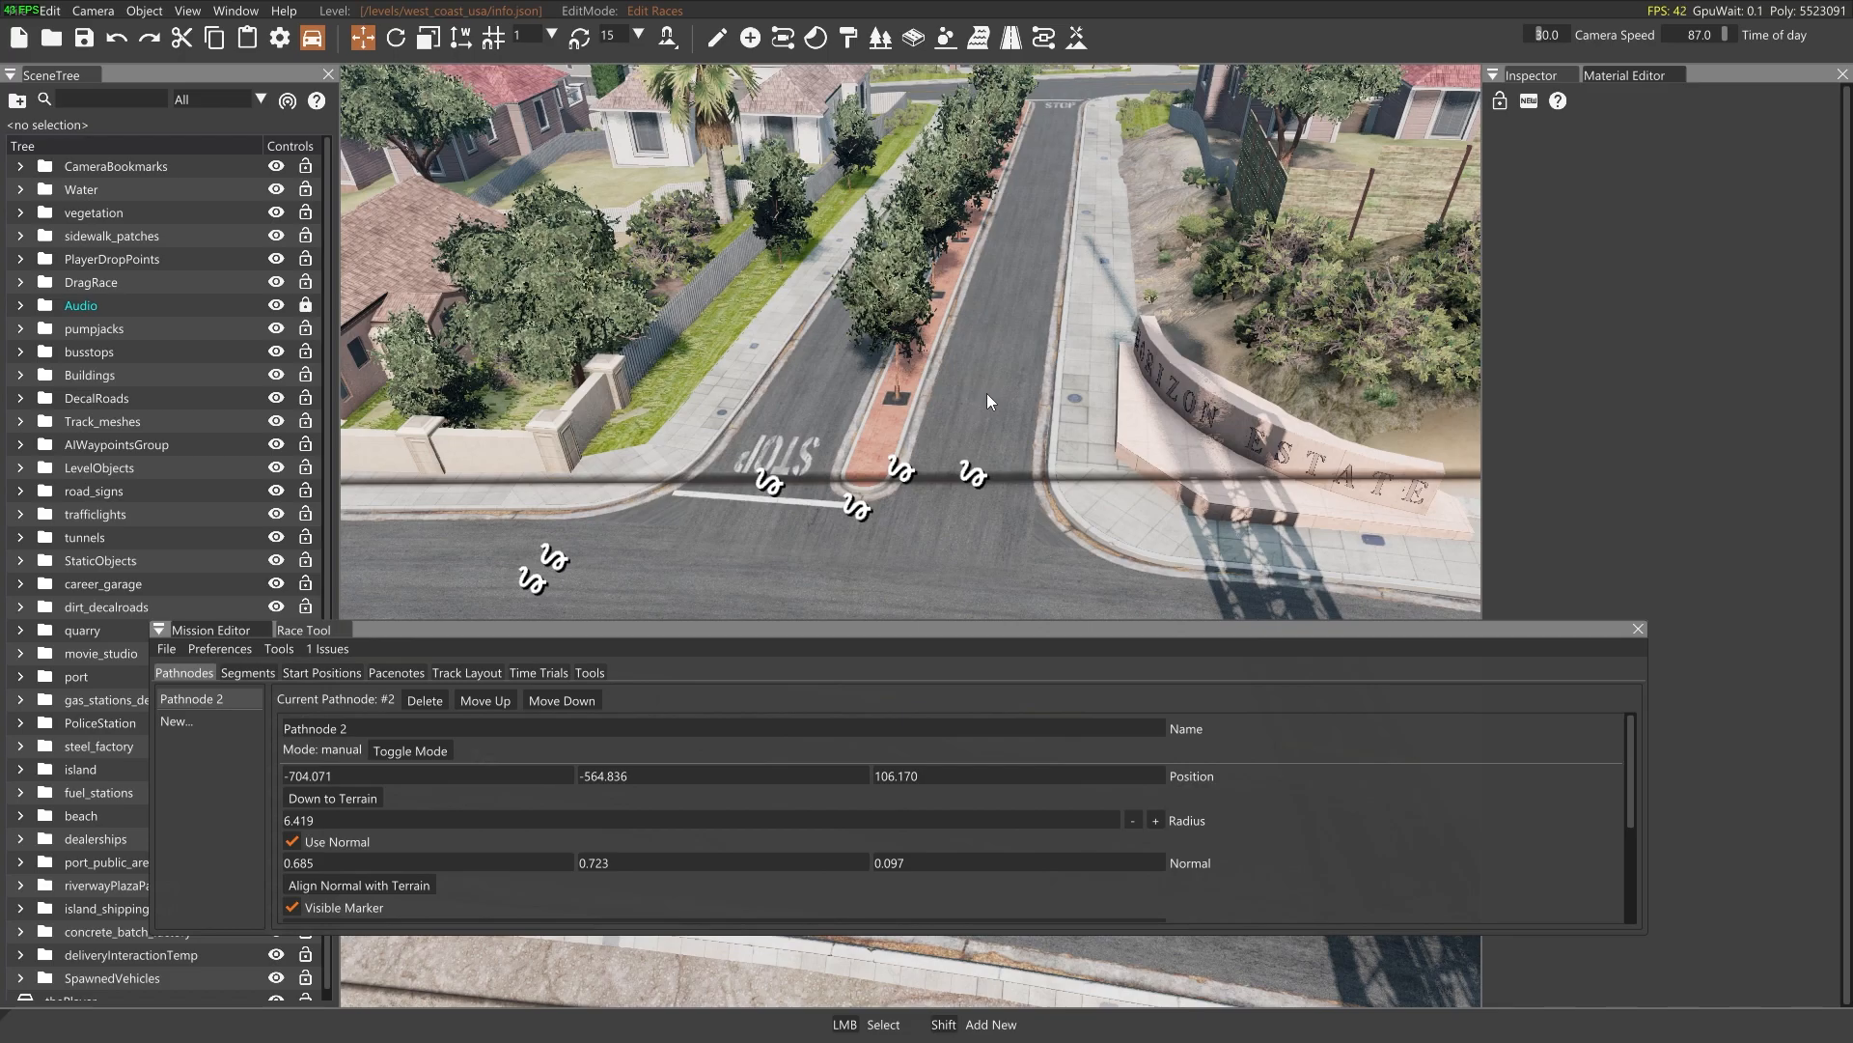
key("a")
mouse_move(923, 374)
right_mouse_down()
mouse_move(989, 369)
mouse_move(1013, 388)
mouse_move(969, 386)
mouse_move(979, 242)
mouse_move(990, 314)
mouse_move(894, 366)
right_mouse_up()
key("s")
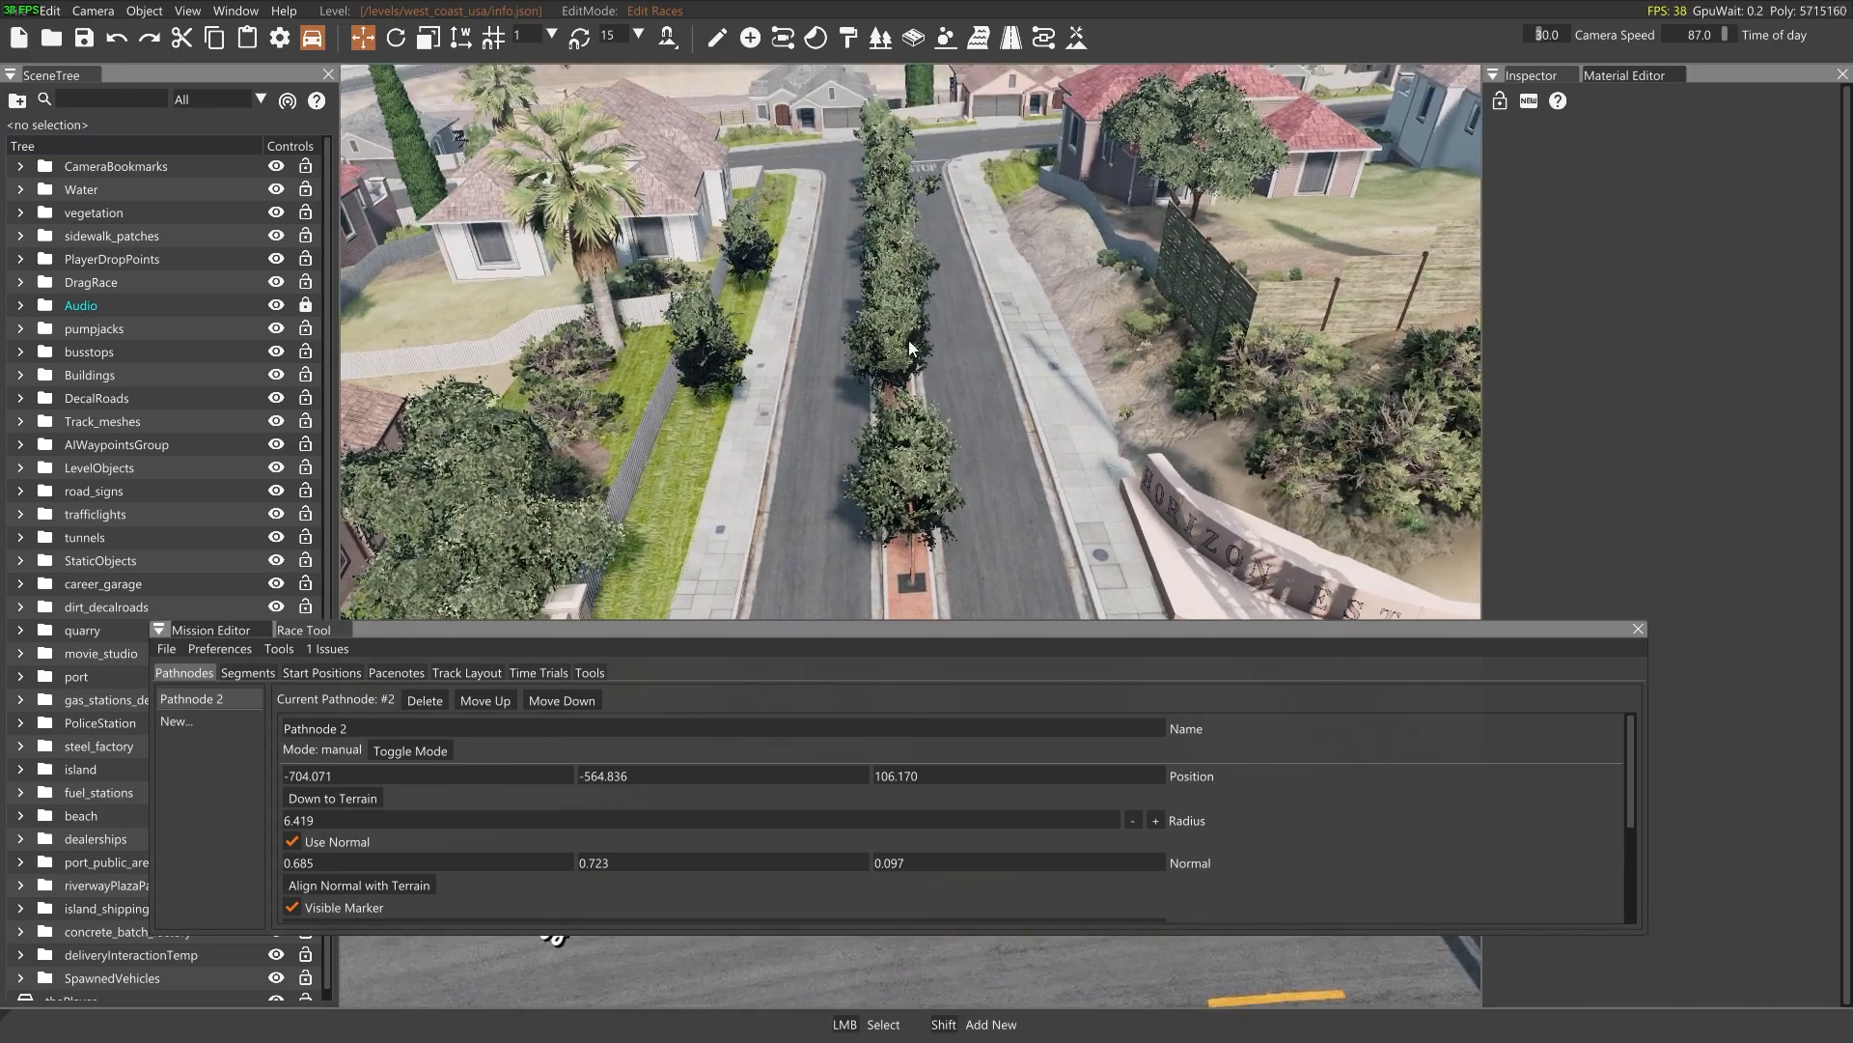
left_click_drag(894, 377, 889, 320, "shift")
Add a third manual pathnode on the road at the far side of the housing block, with a radius of about 6.2
right_click_drag(889, 320, 830, 386)
key("w")
right_click_drag(941, 540, 917, 570)
key("s")
right_click_drag(955, 473, 964, 512)
left_click_drag(903, 576, 910, 467)
right_click_drag(971, 526, 954, 426)
Add a fourth manual pathnode on the street beside the blue warehouse, with a radius of about 9.5
key("w")
key("s")
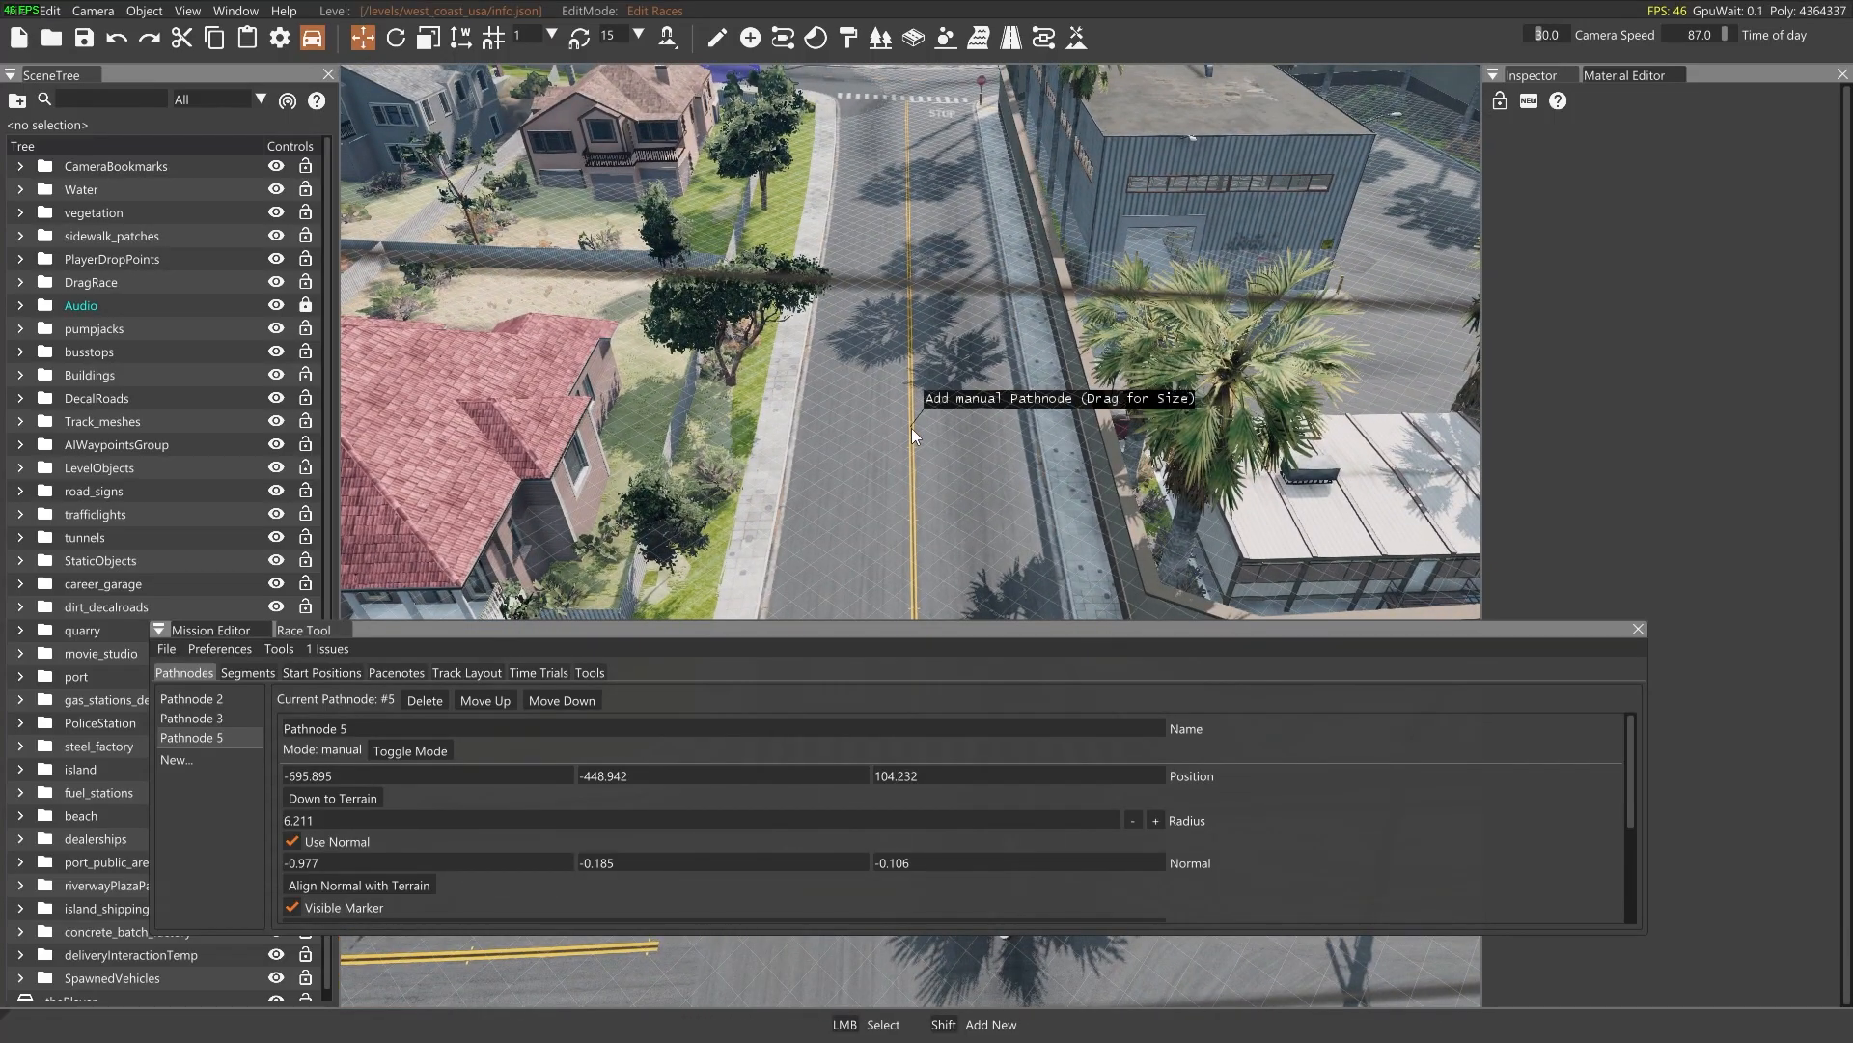
left_click_drag(909, 350, 910, 288, "shift")
Examine the course from above and check which pathnodes Segment 6 and Segment 8 connect
key("s")
right_click_drag(908, 290, 800, 243)
right_click_drag(1149, 276, 1070, 226)
right_click_drag(774, 422, 799, 466)
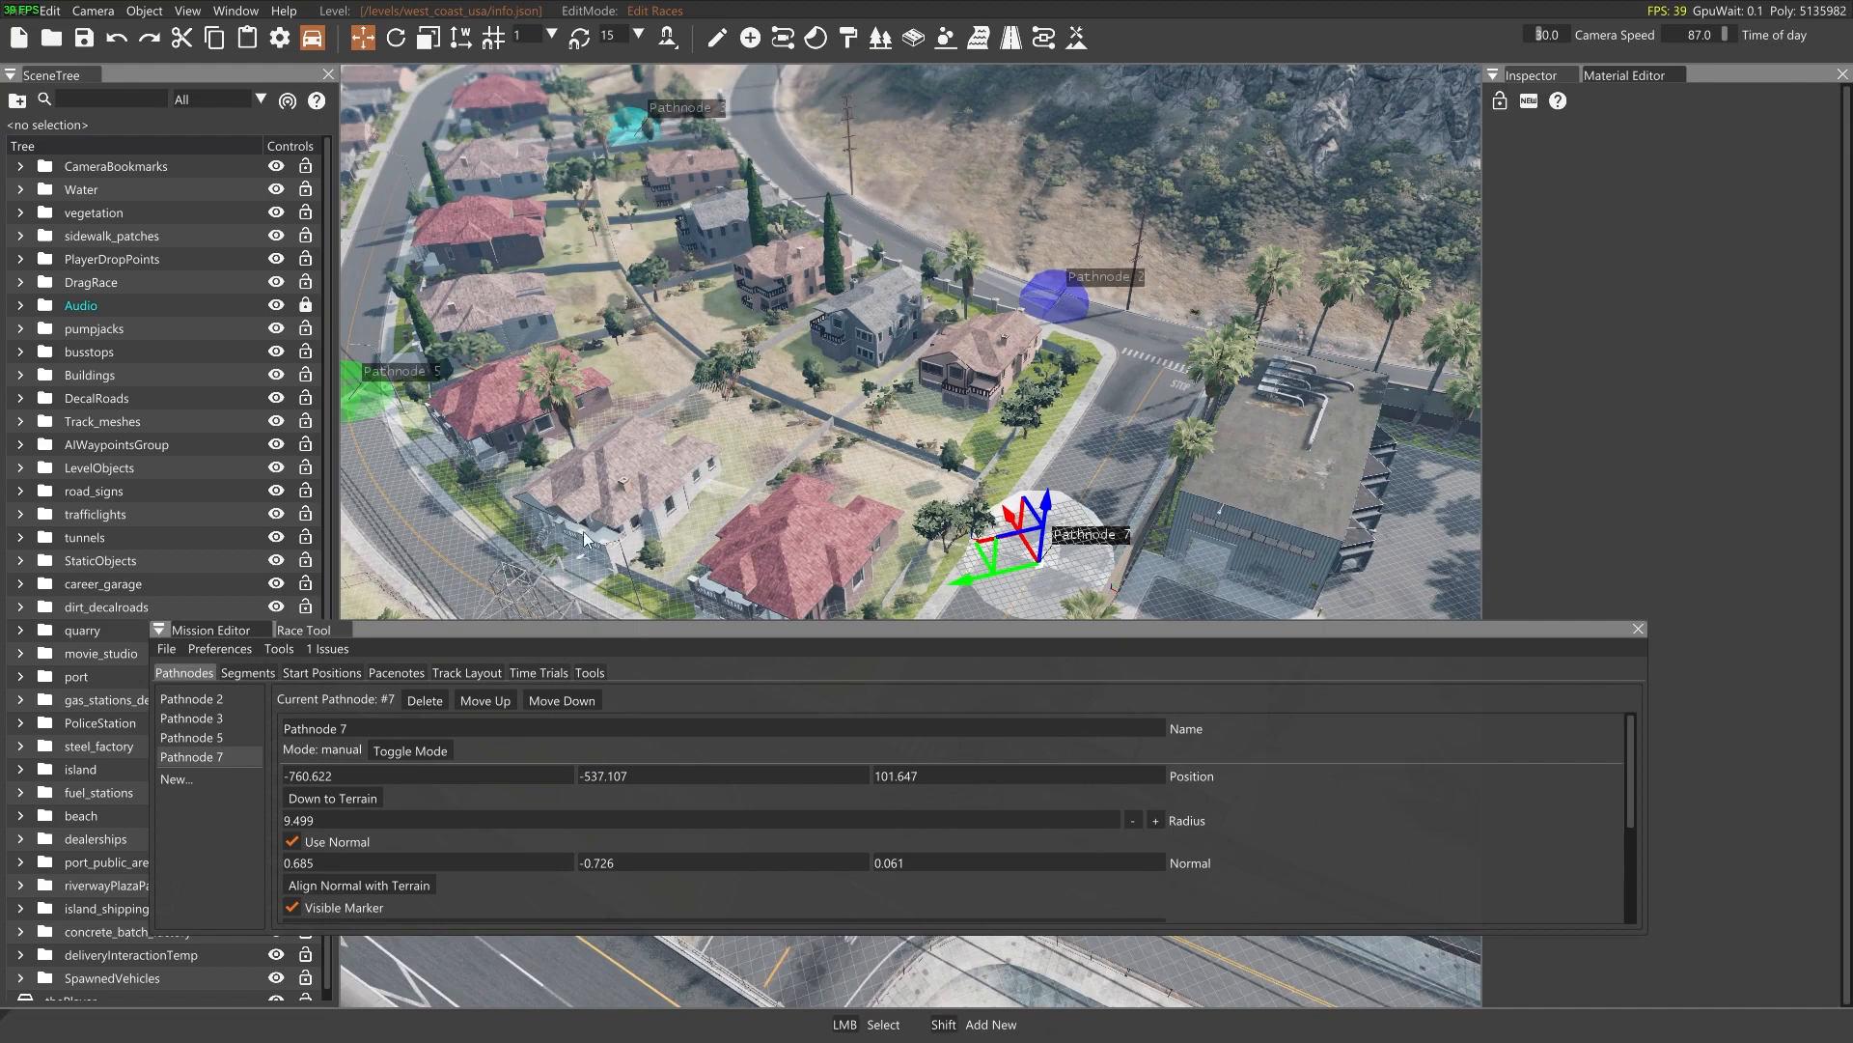
left_click(250, 673)
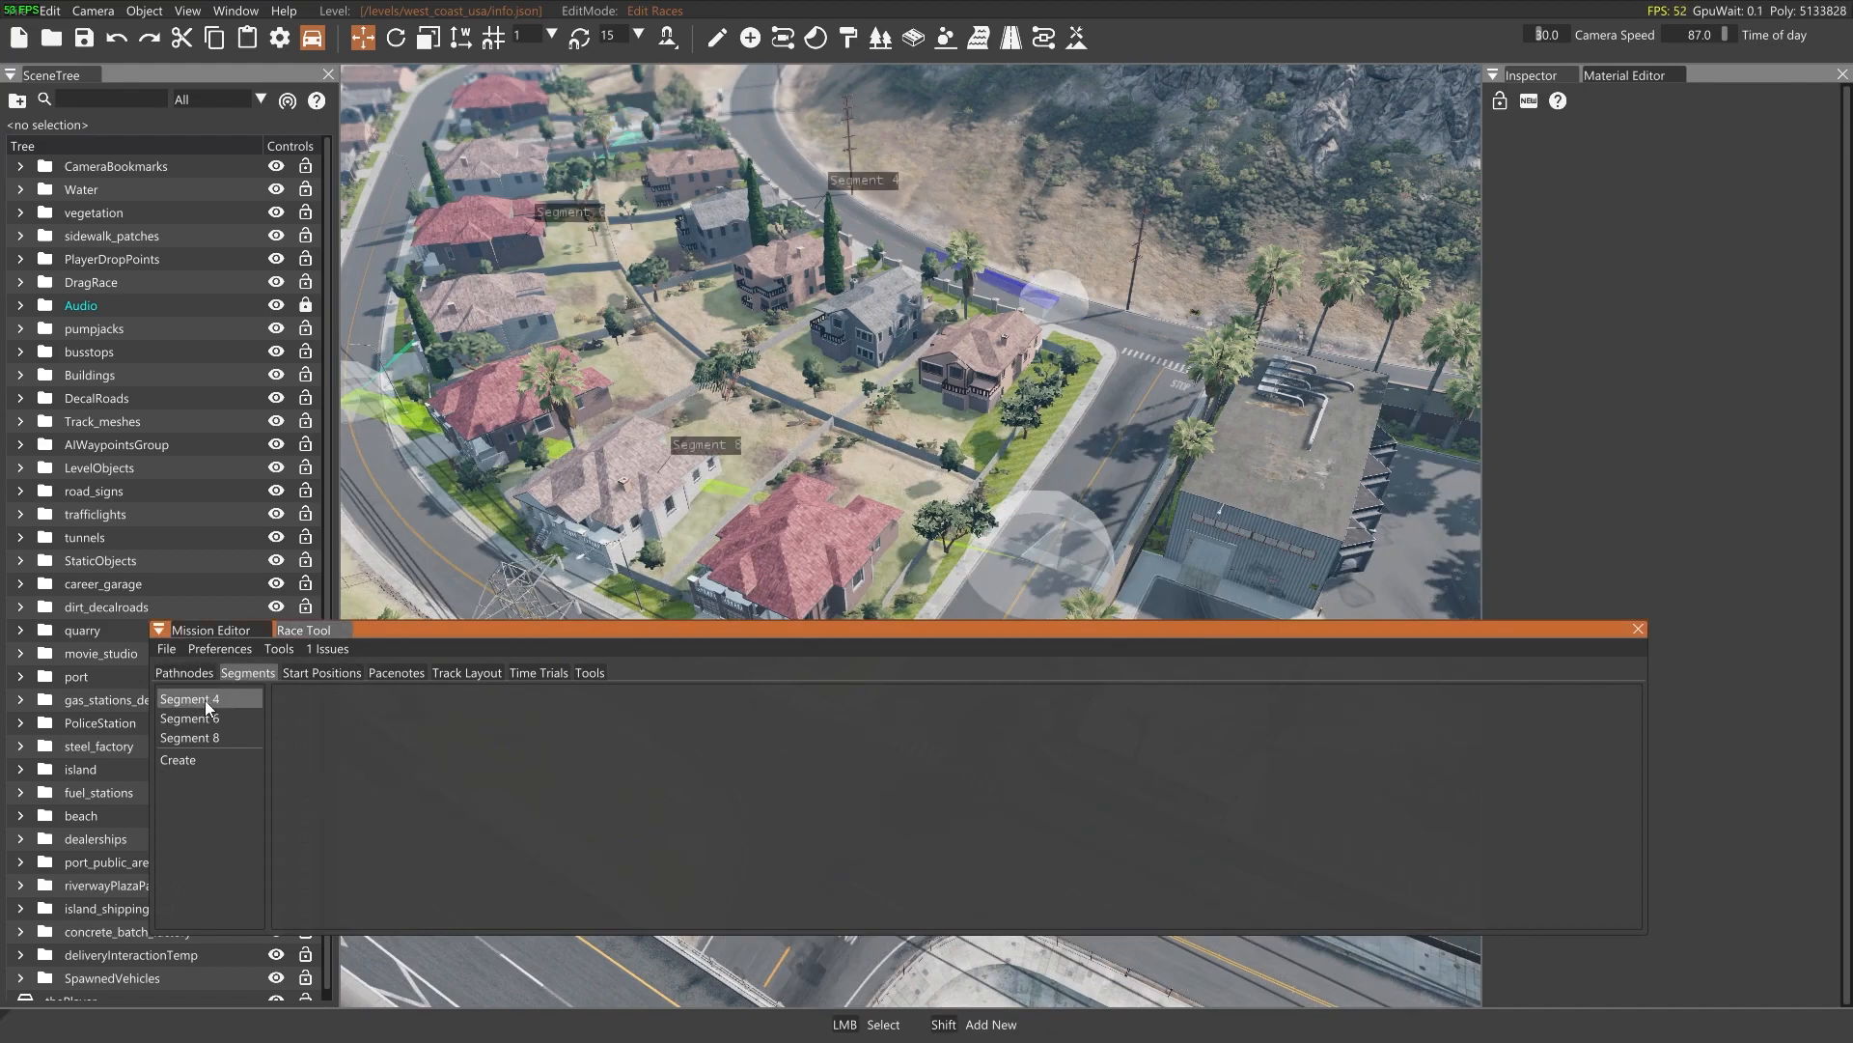
right_click_drag(842, 466, 718, 433)
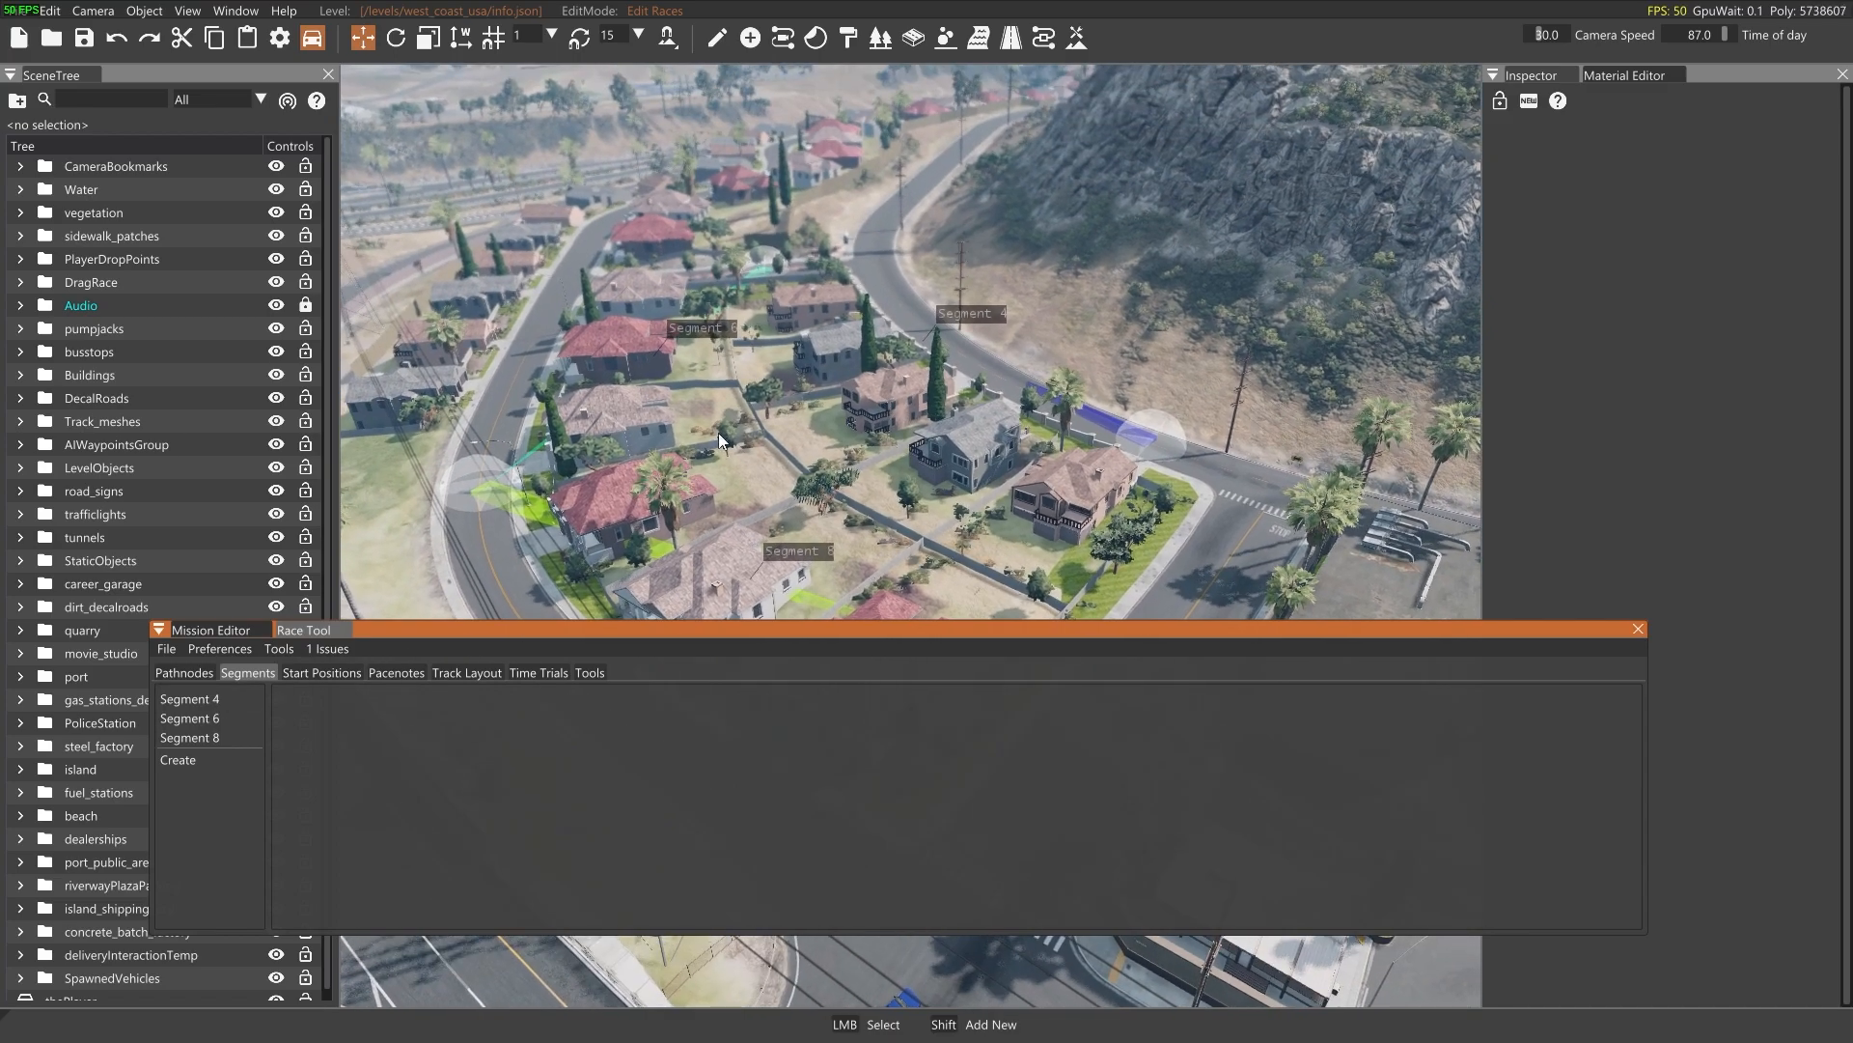
left_click(205, 717)
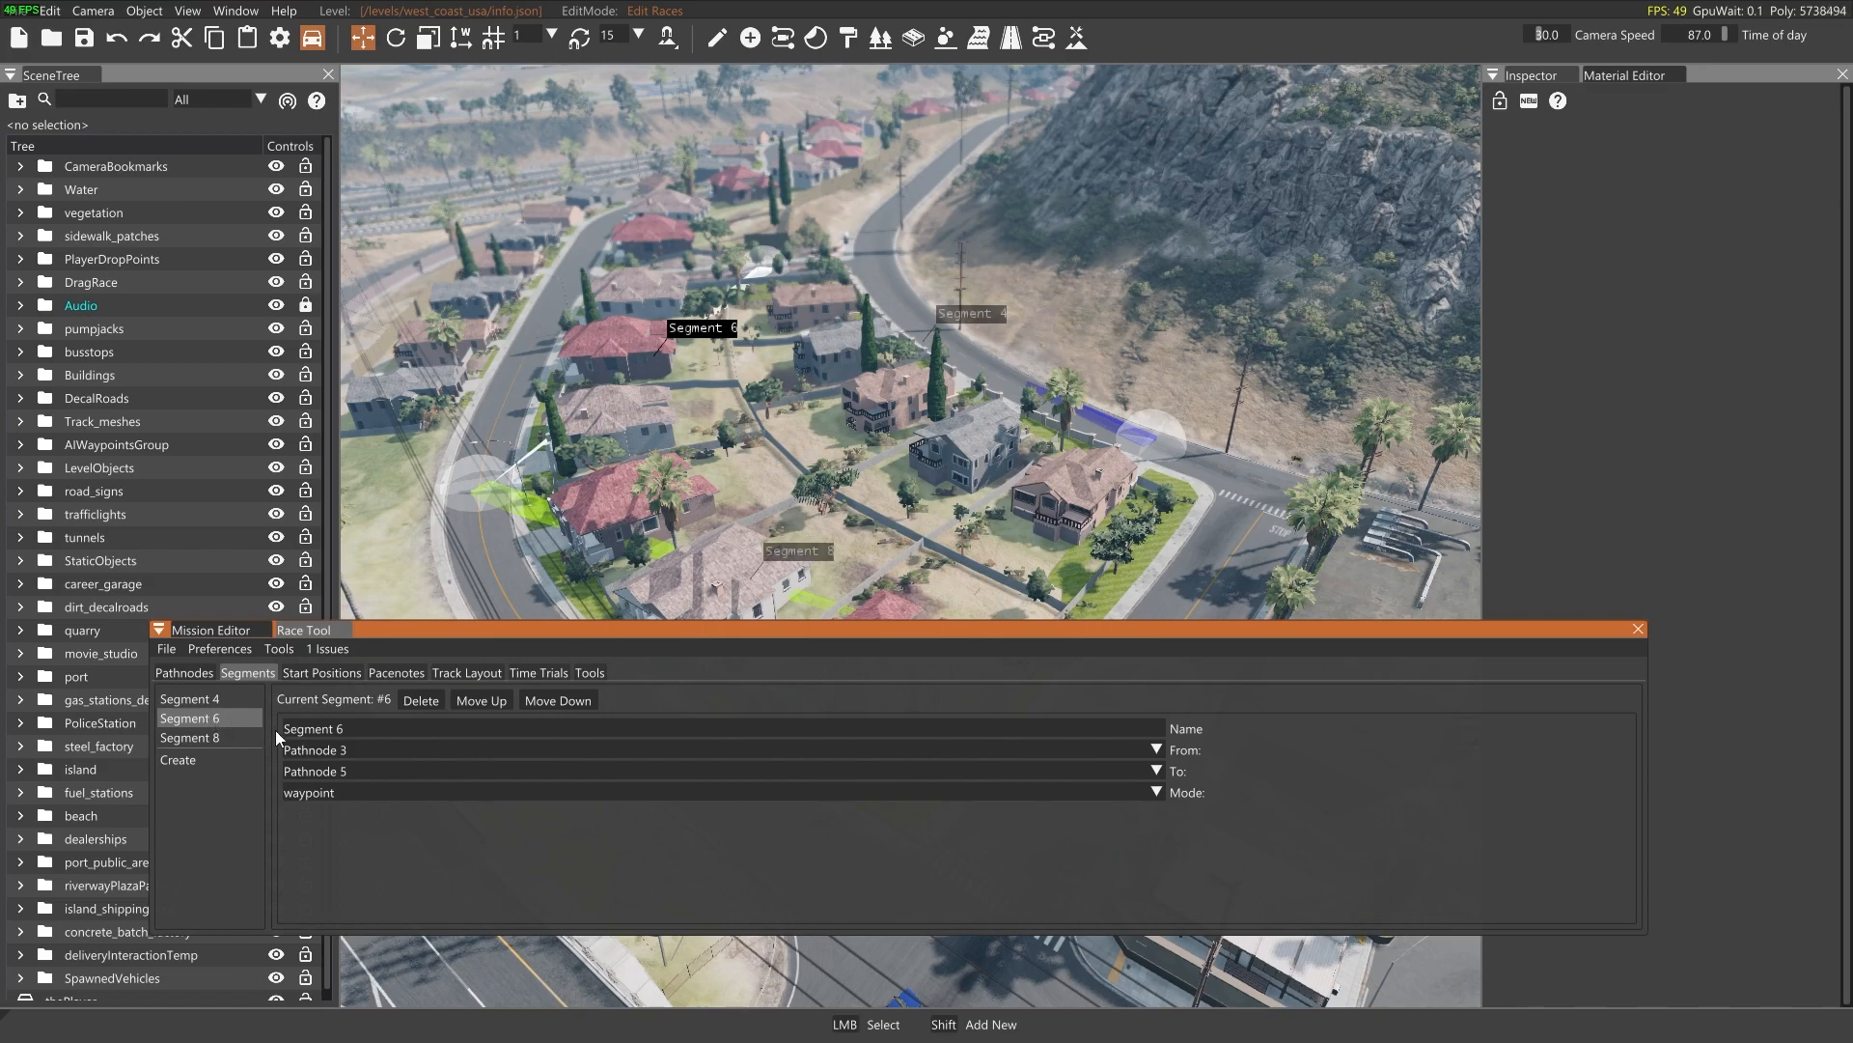
left_click(218, 737)
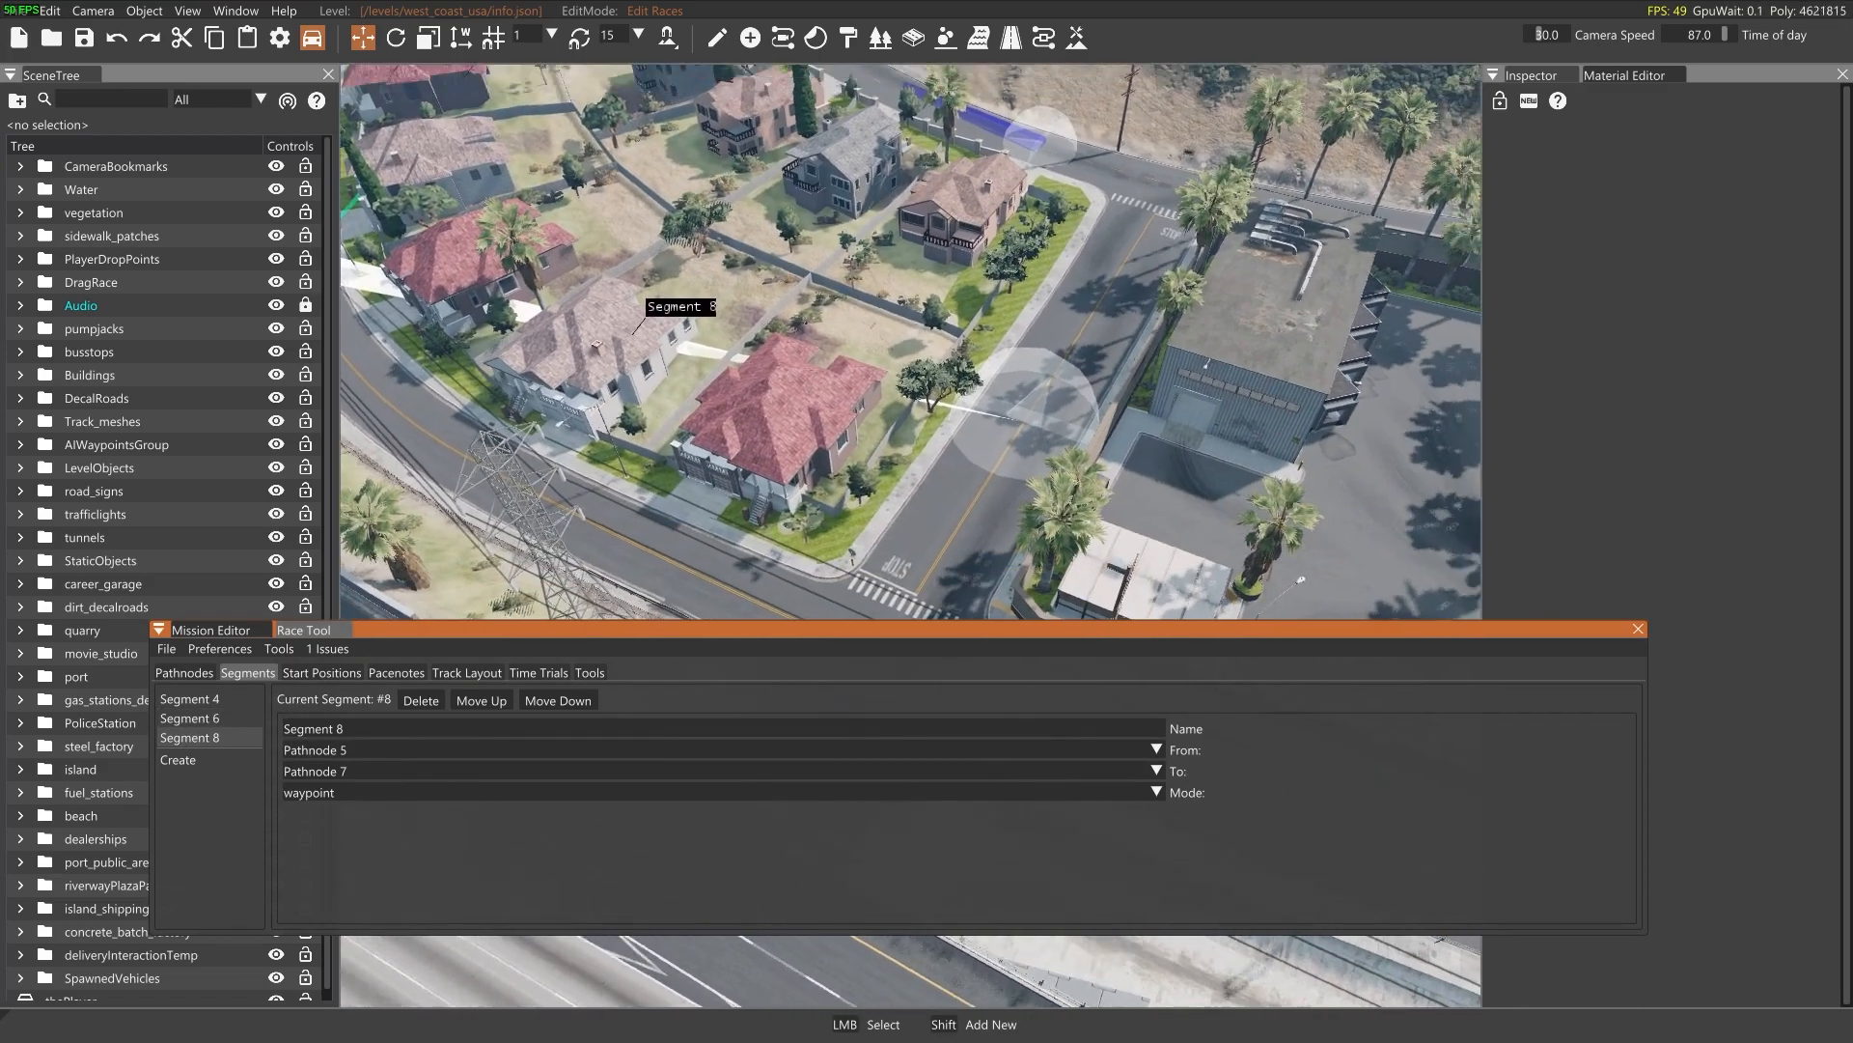
right_click_drag(478, 537, 511, 481)
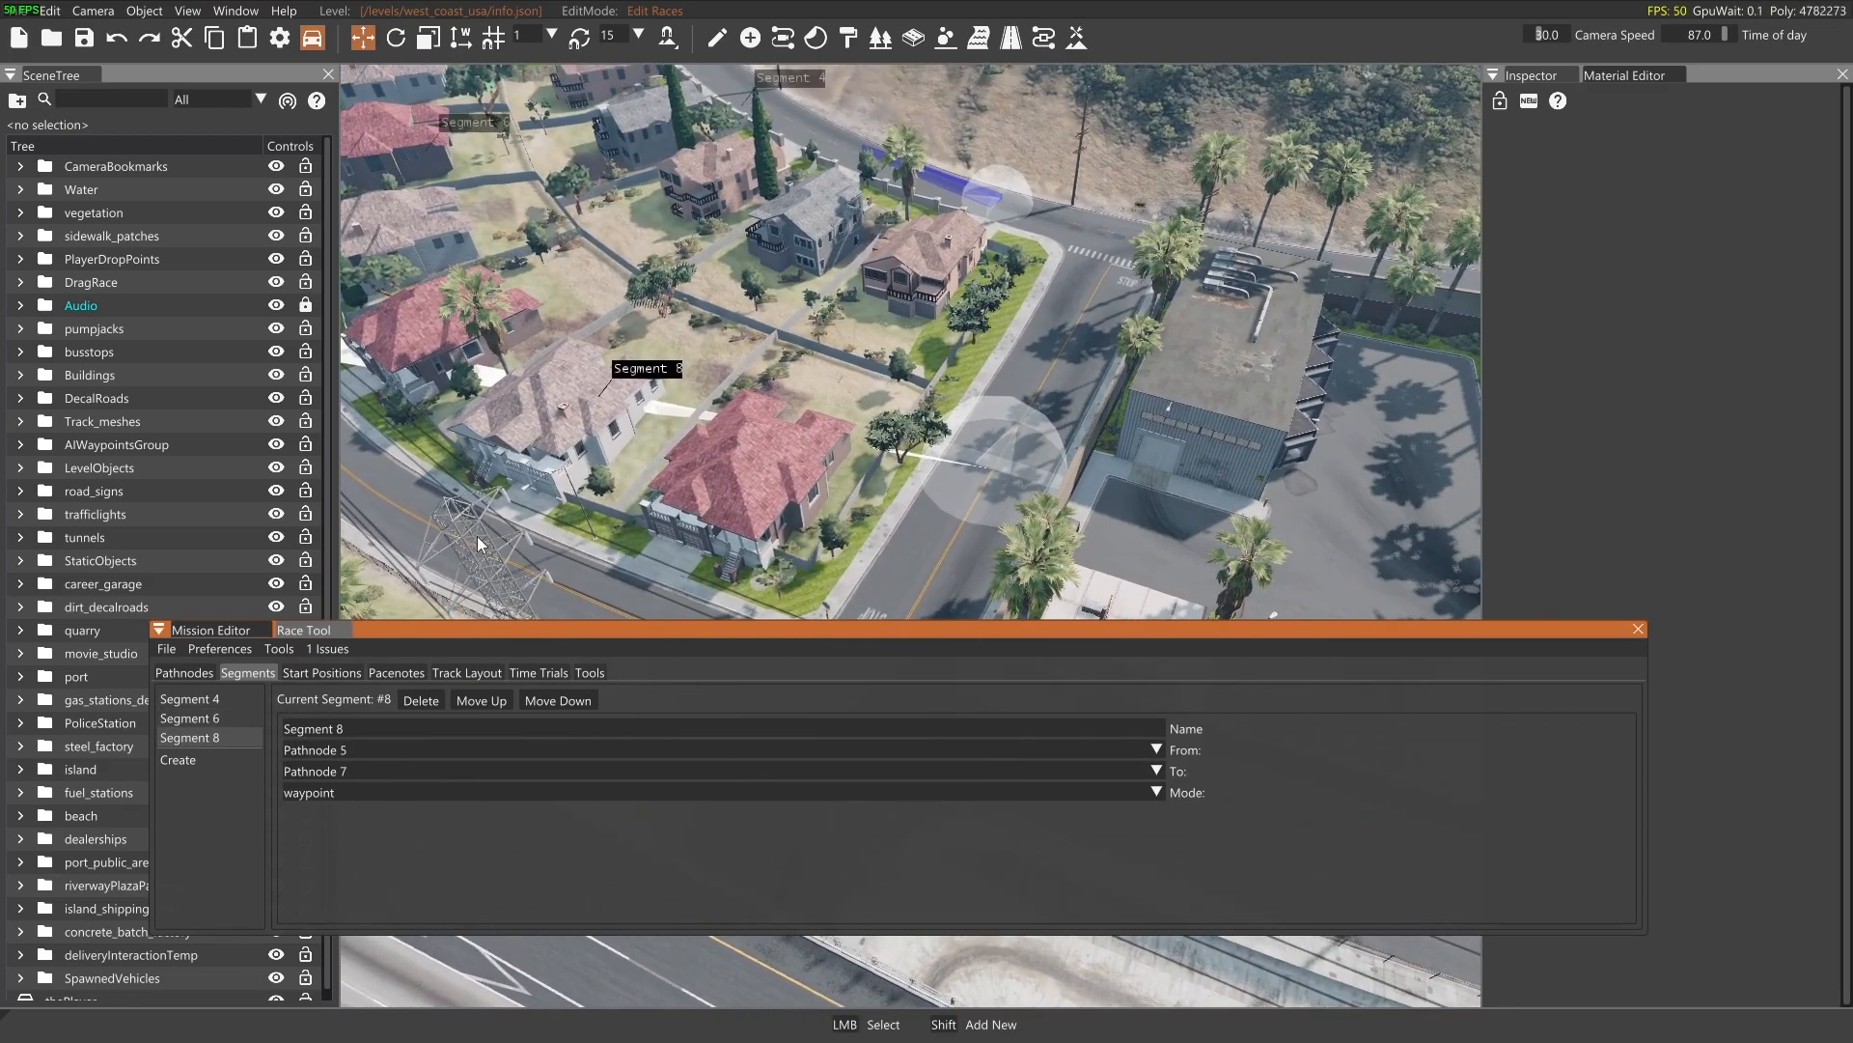
Create a new segment from Pathnode 7 to Pathnode 2 to close the circuit
left_click(177, 760)
left_click(304, 751)
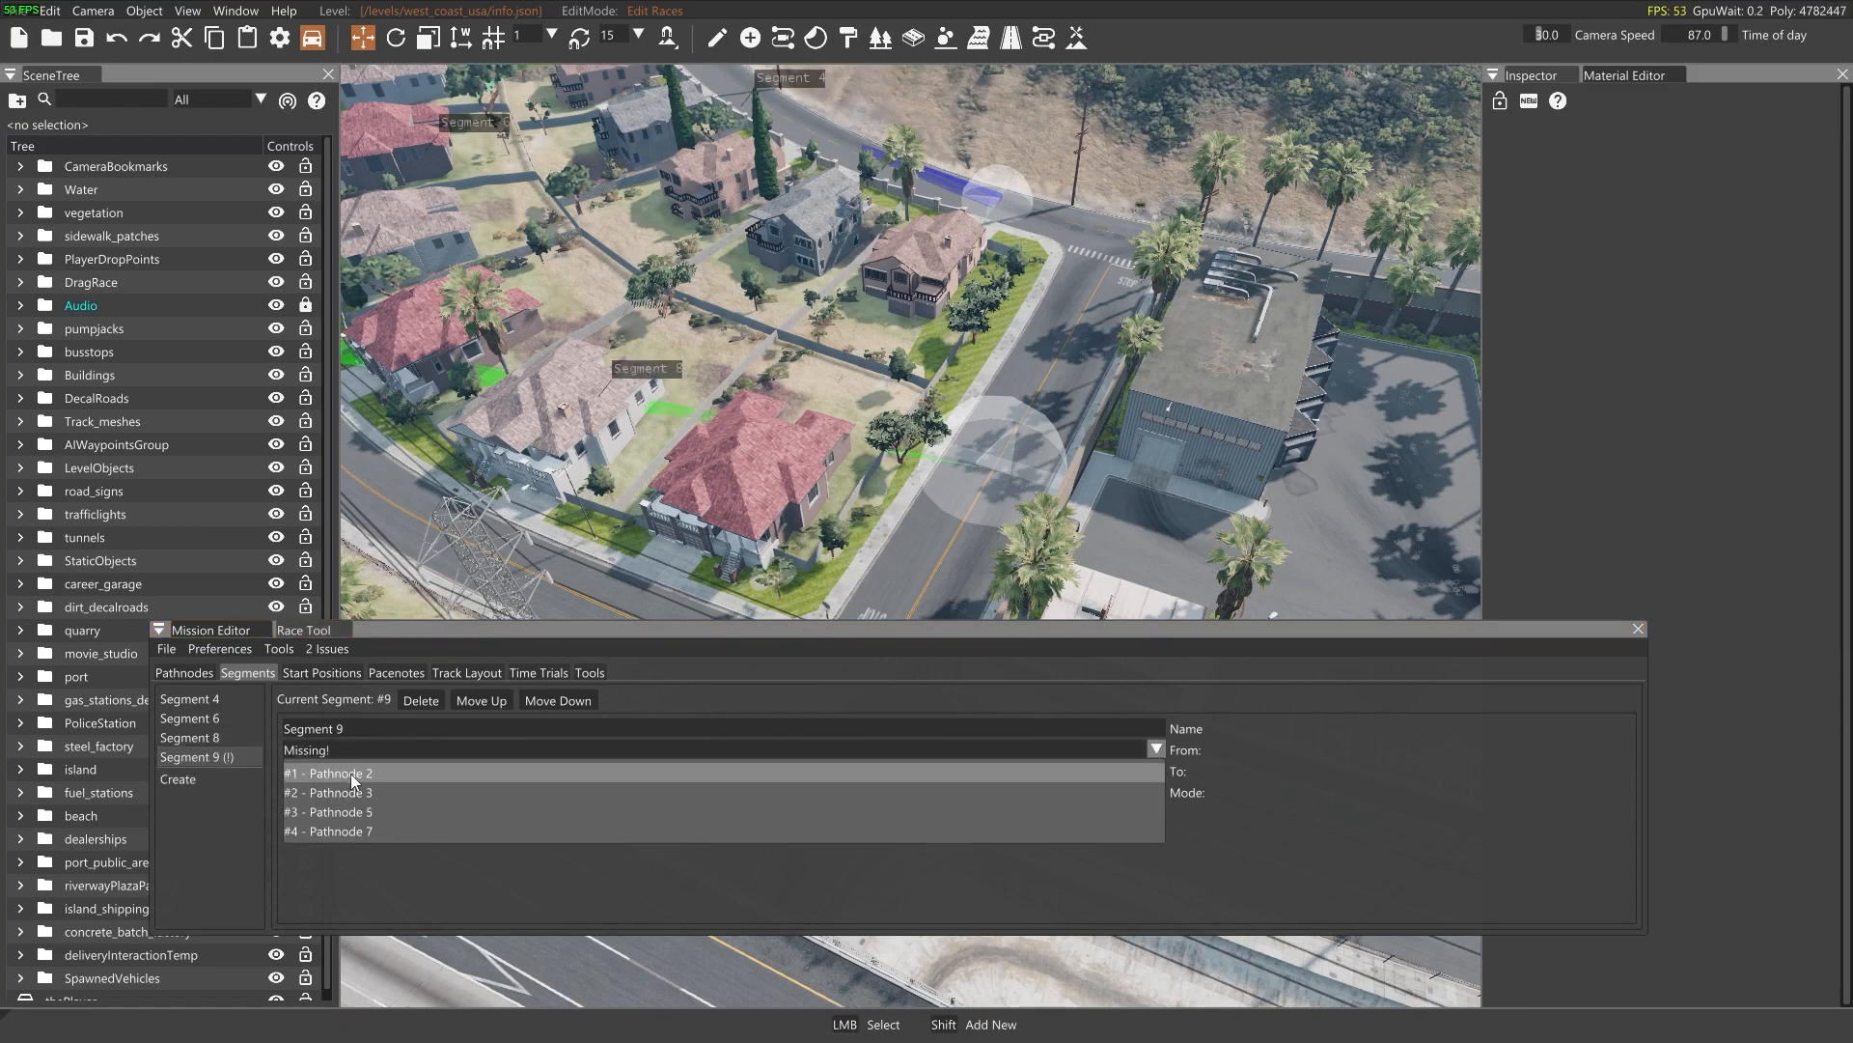
left_click(340, 834)
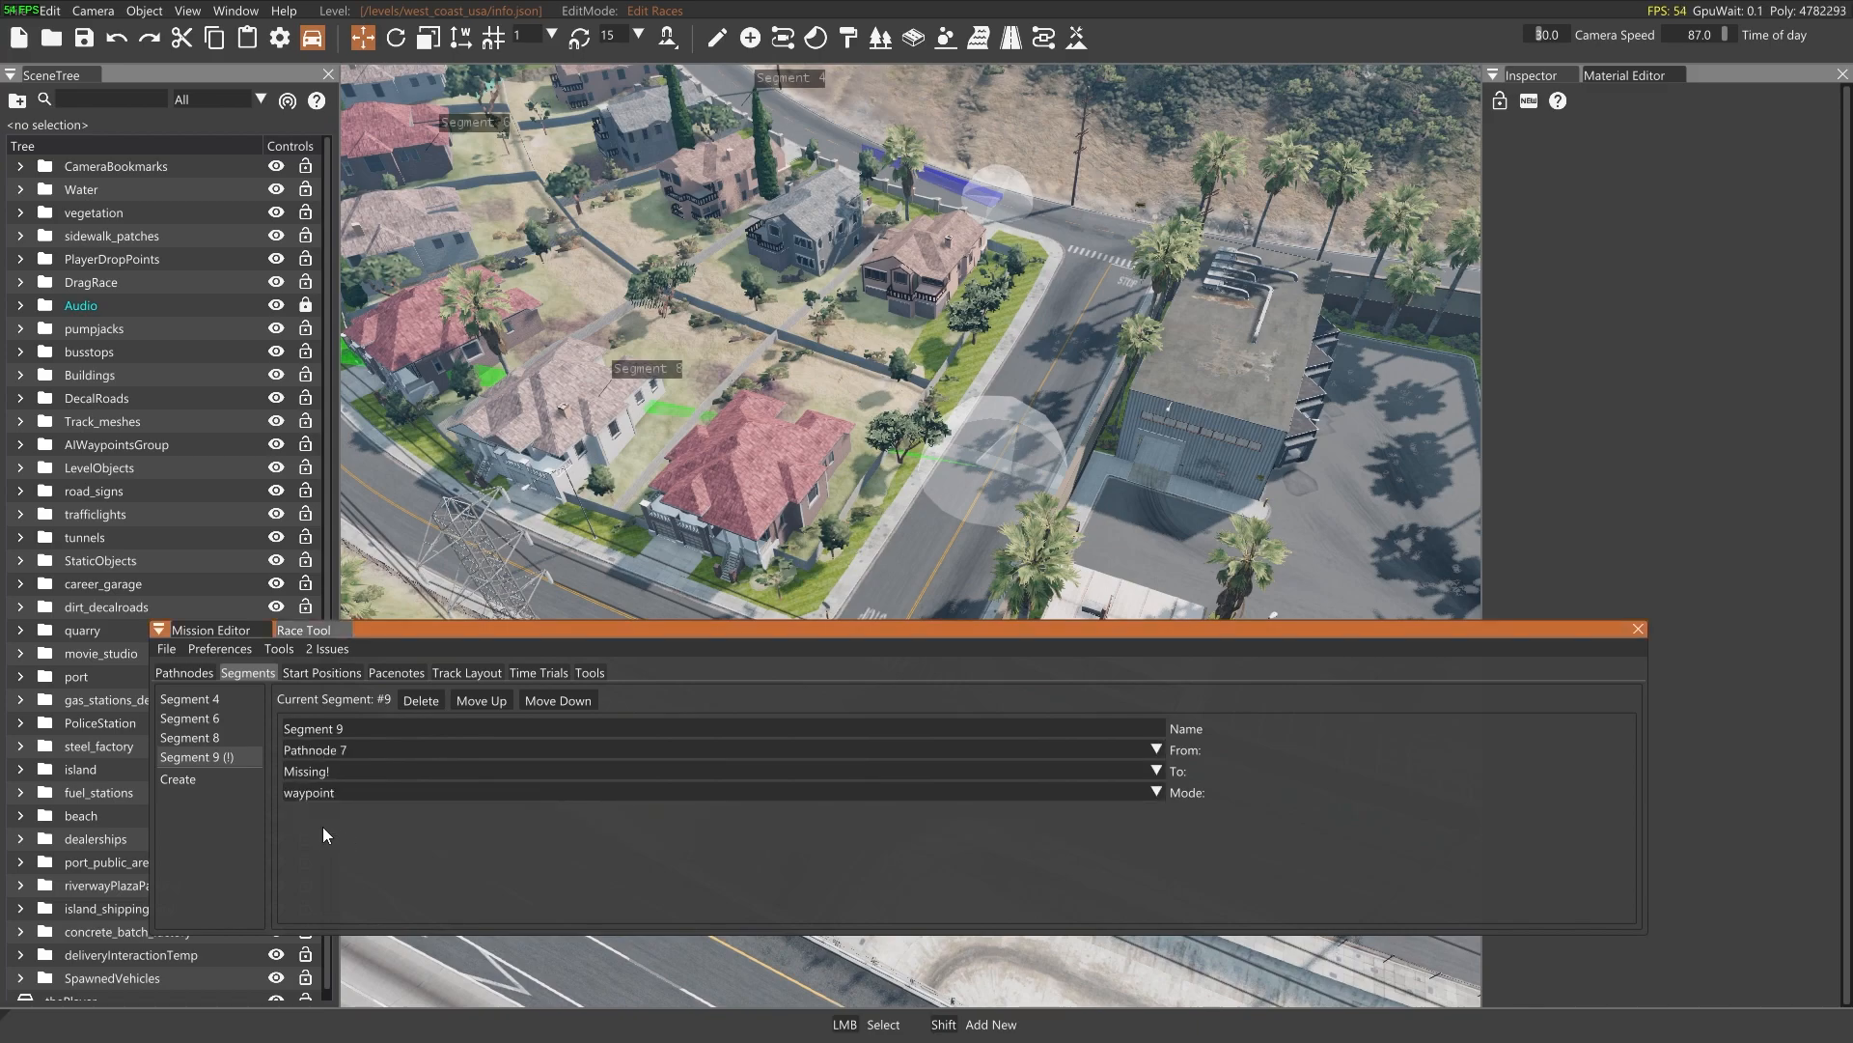
left_click(334, 773)
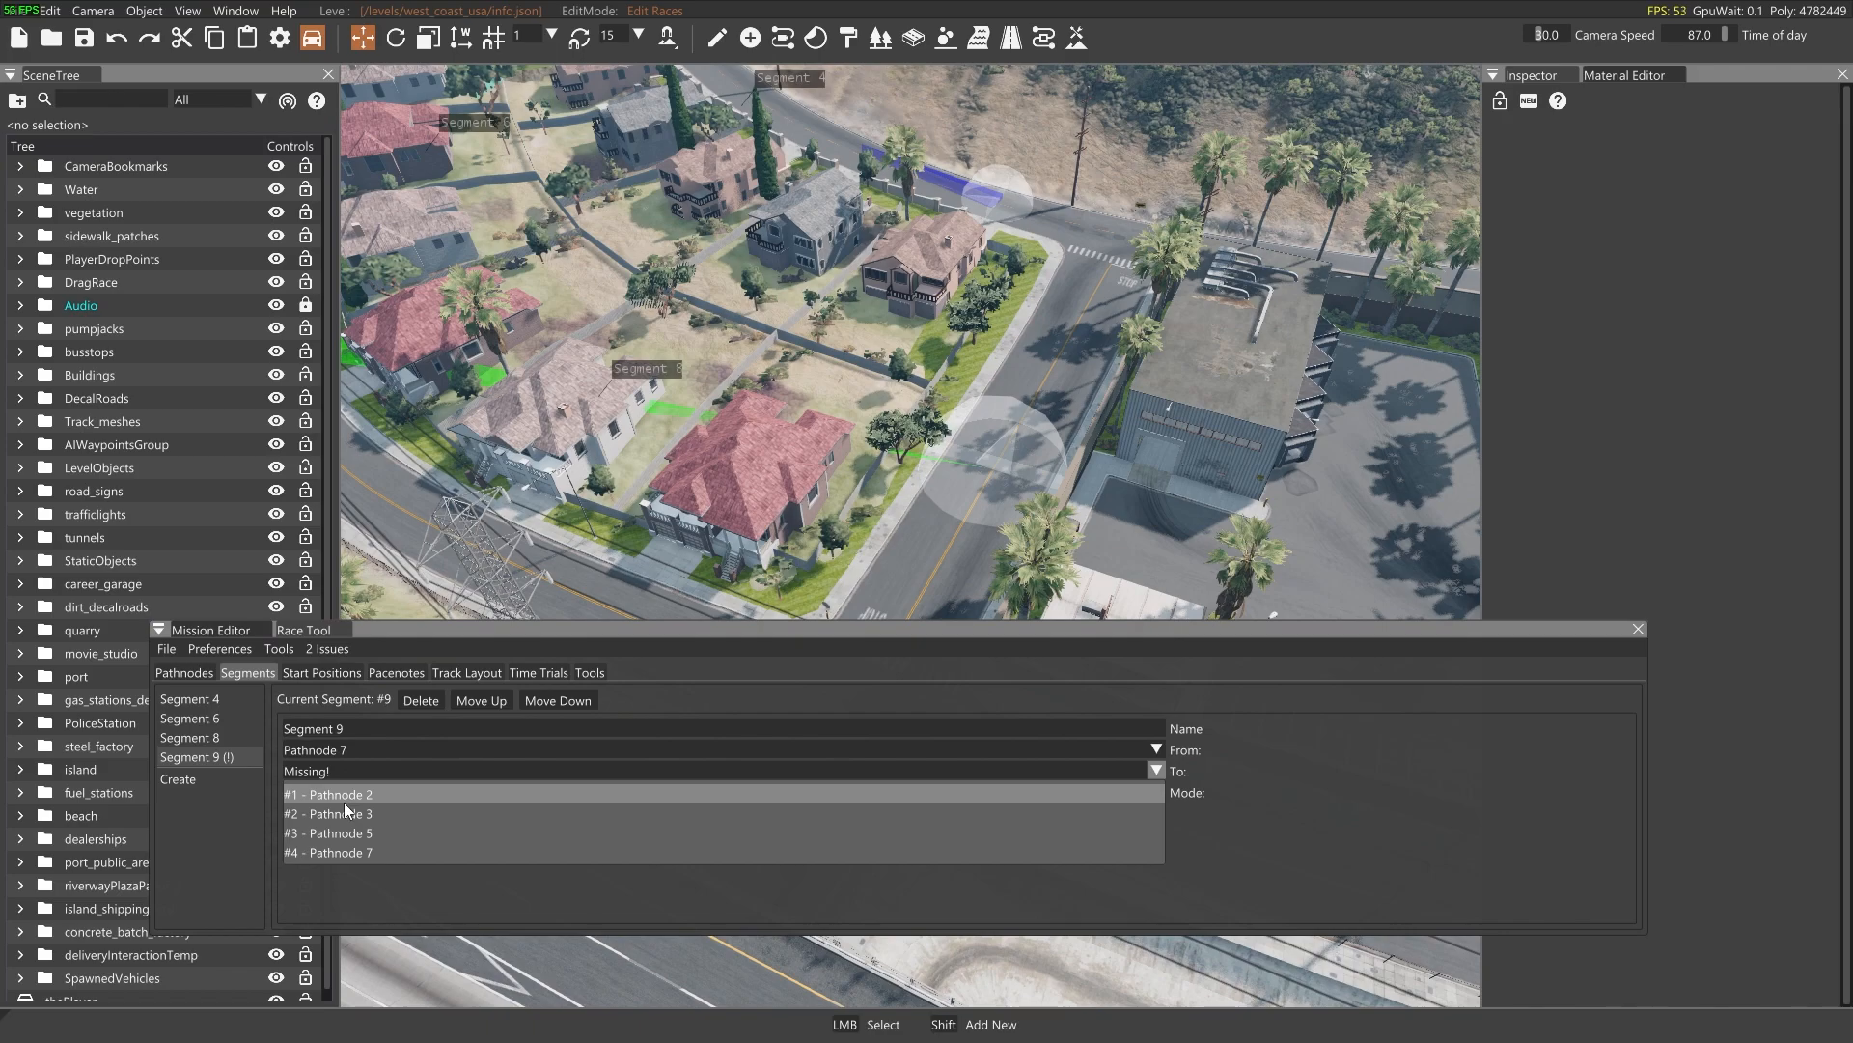
left_click(343, 801)
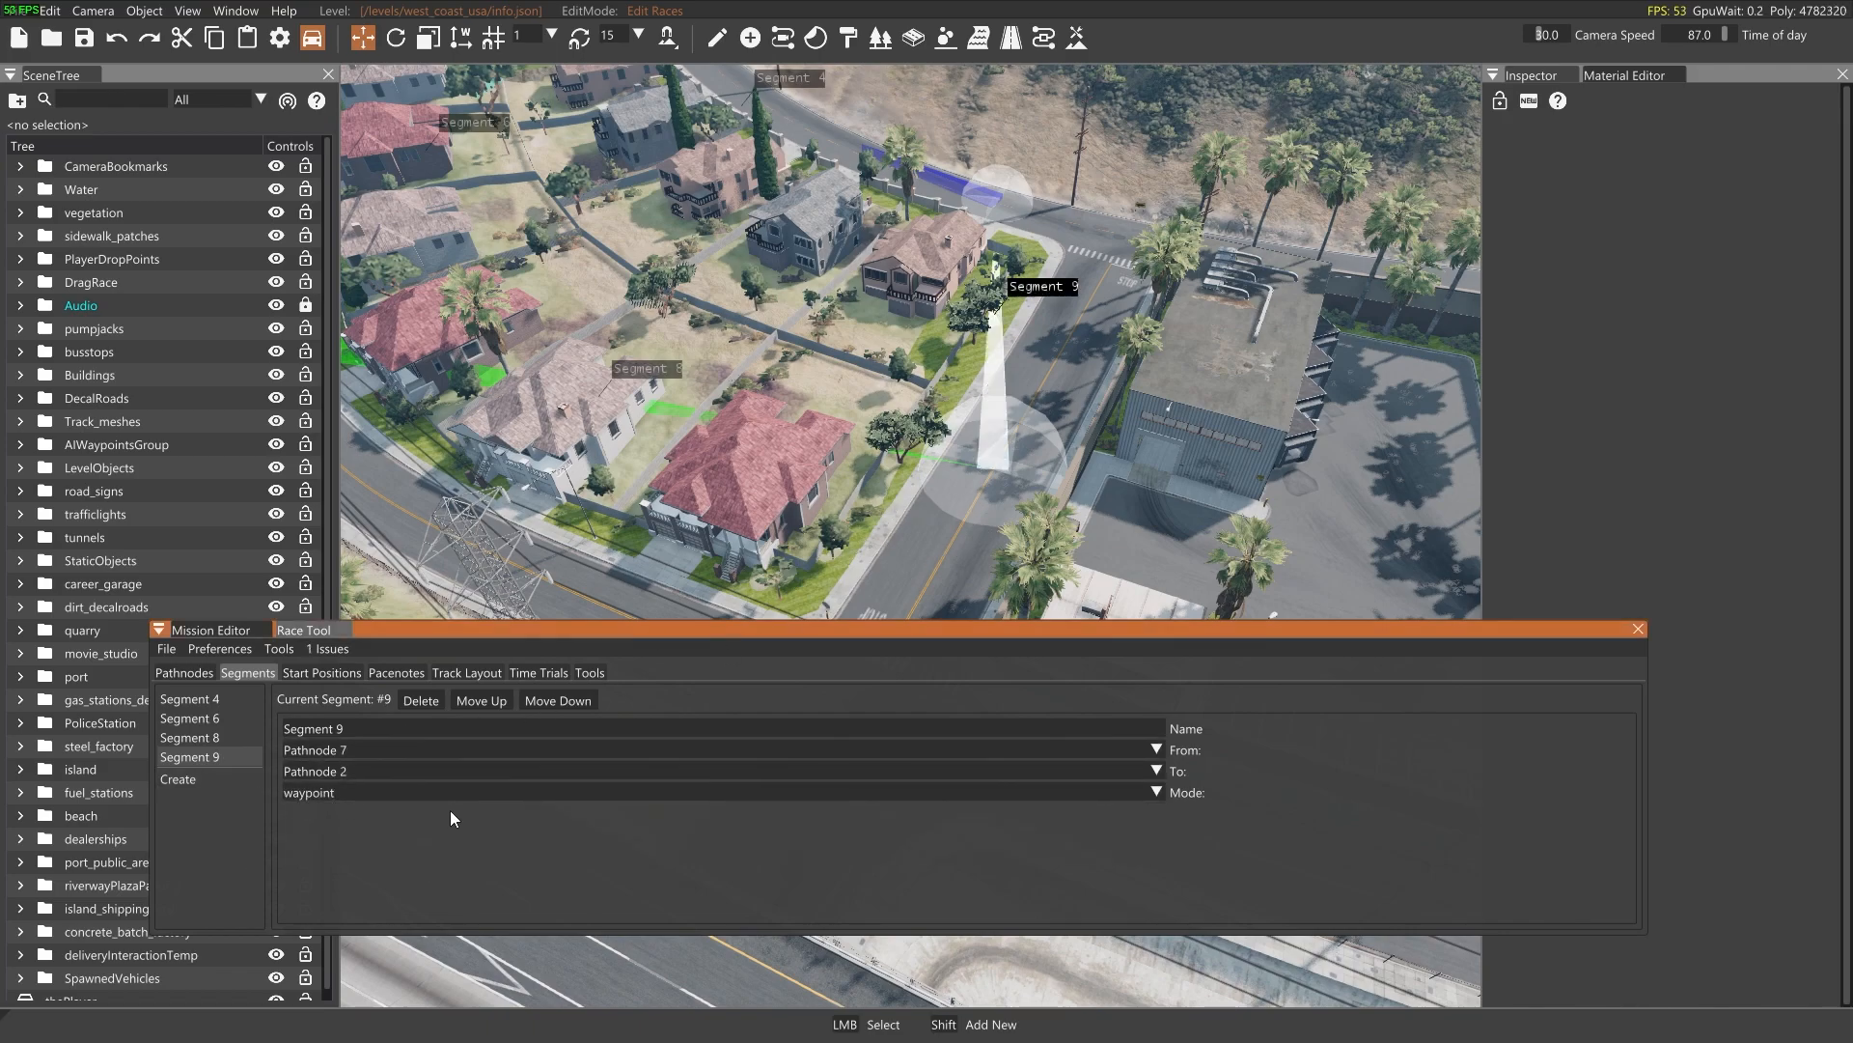
left_click(183, 674)
left_click(234, 671)
left_click(184, 673)
left_click(240, 673)
left_click(181, 670)
left_click(234, 674)
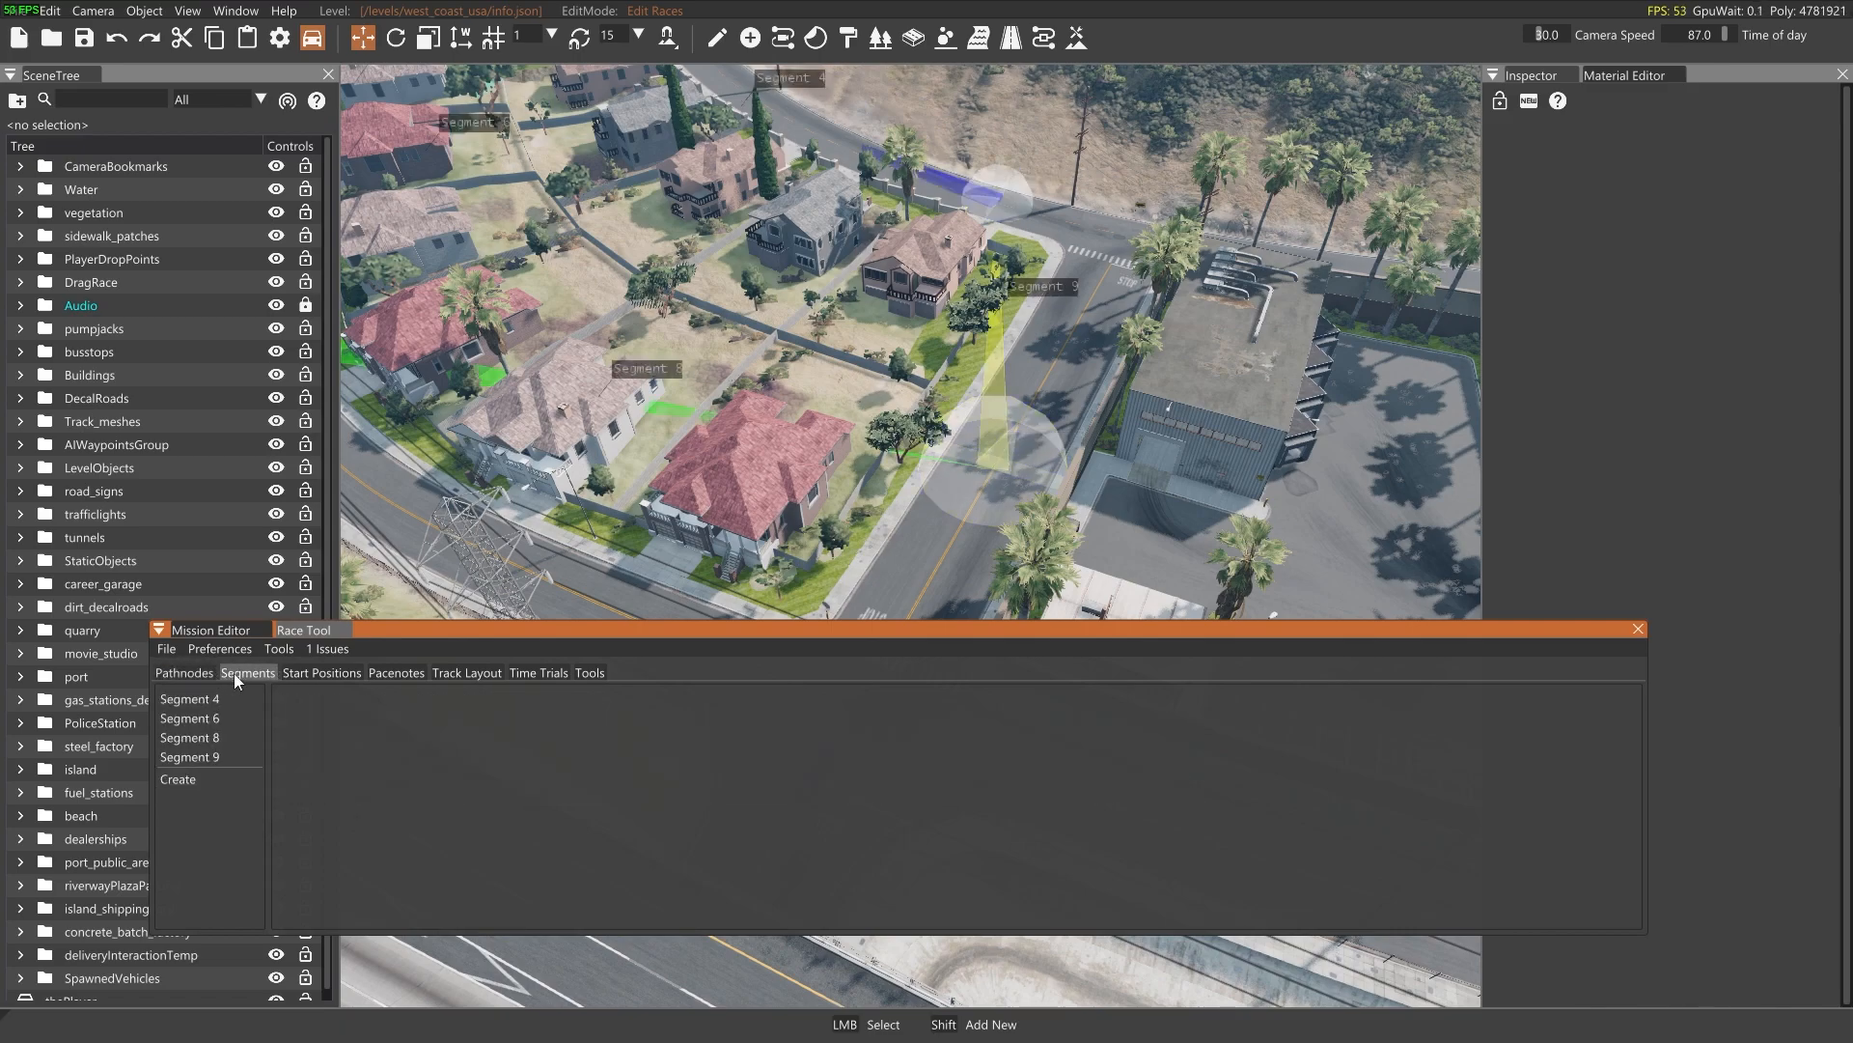
Add a start position on the road just before the first pathnode, facing along the course
left_click(304, 674)
mouse_move(986, 367)
right_mouse_down()
mouse_move(1028, 261)
mouse_move(1023, 194)
mouse_move(946, 487)
mouse_move(893, 459)
mouse_move(883, 492)
mouse_move(840, 483)
mouse_move(715, 517)
right_mouse_up()
key("w")
key("s")
key("w")
key("d")
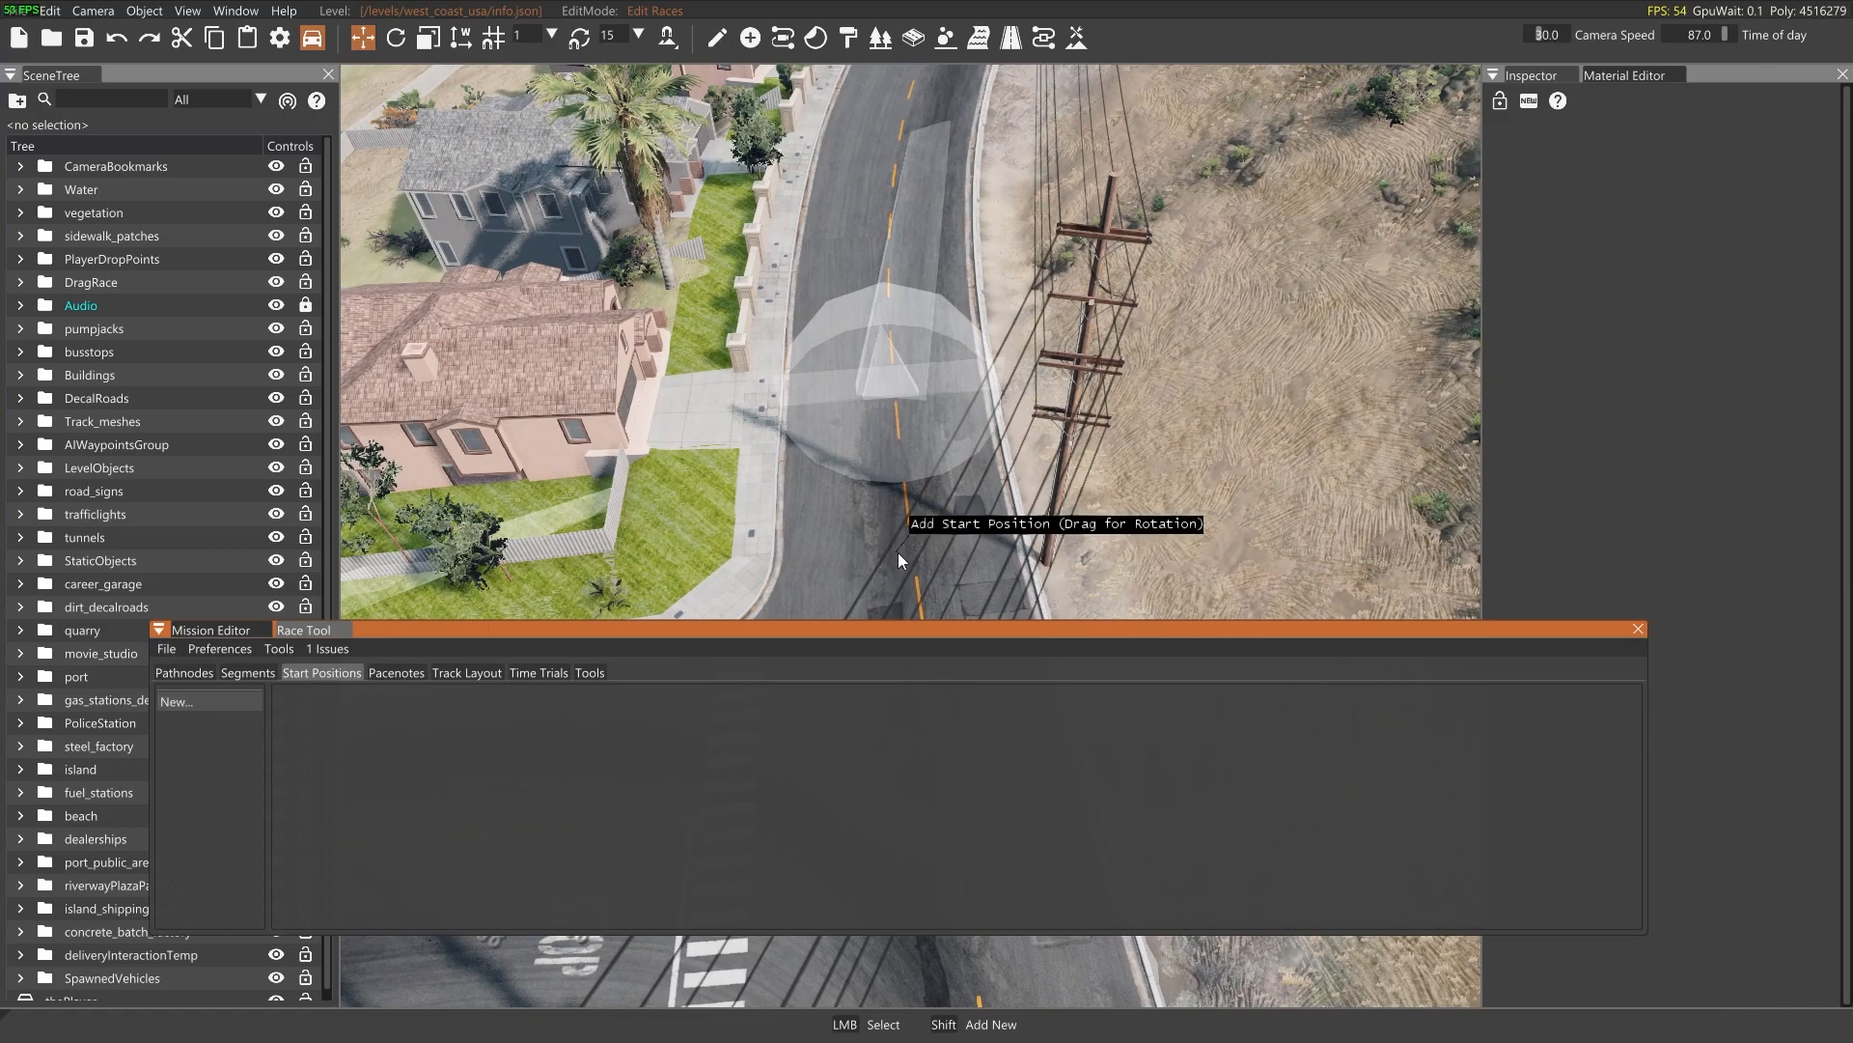
left_click_drag(917, 588, 901, 505)
right_click_drag(900, 506, 1057, 552)
key("a")
key("s")
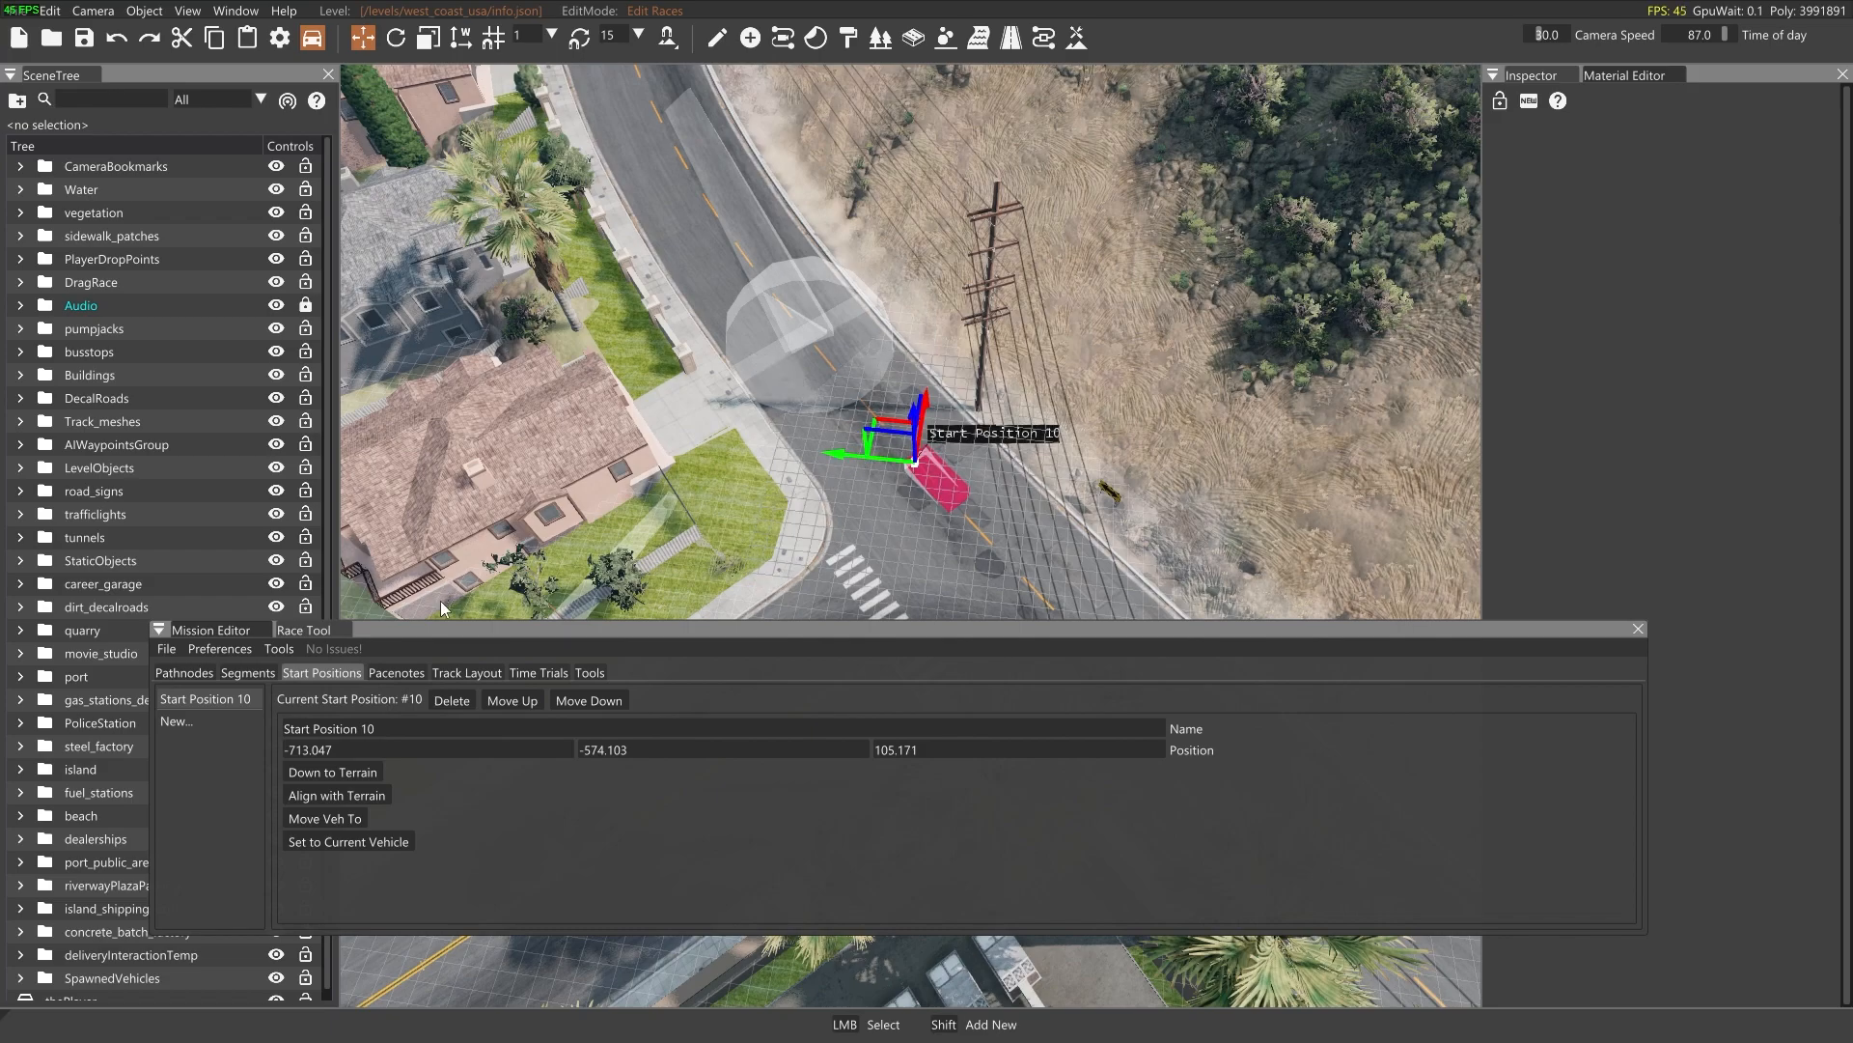
Review the track layout's start node and end node options for the closed circuit
left_click(447, 674)
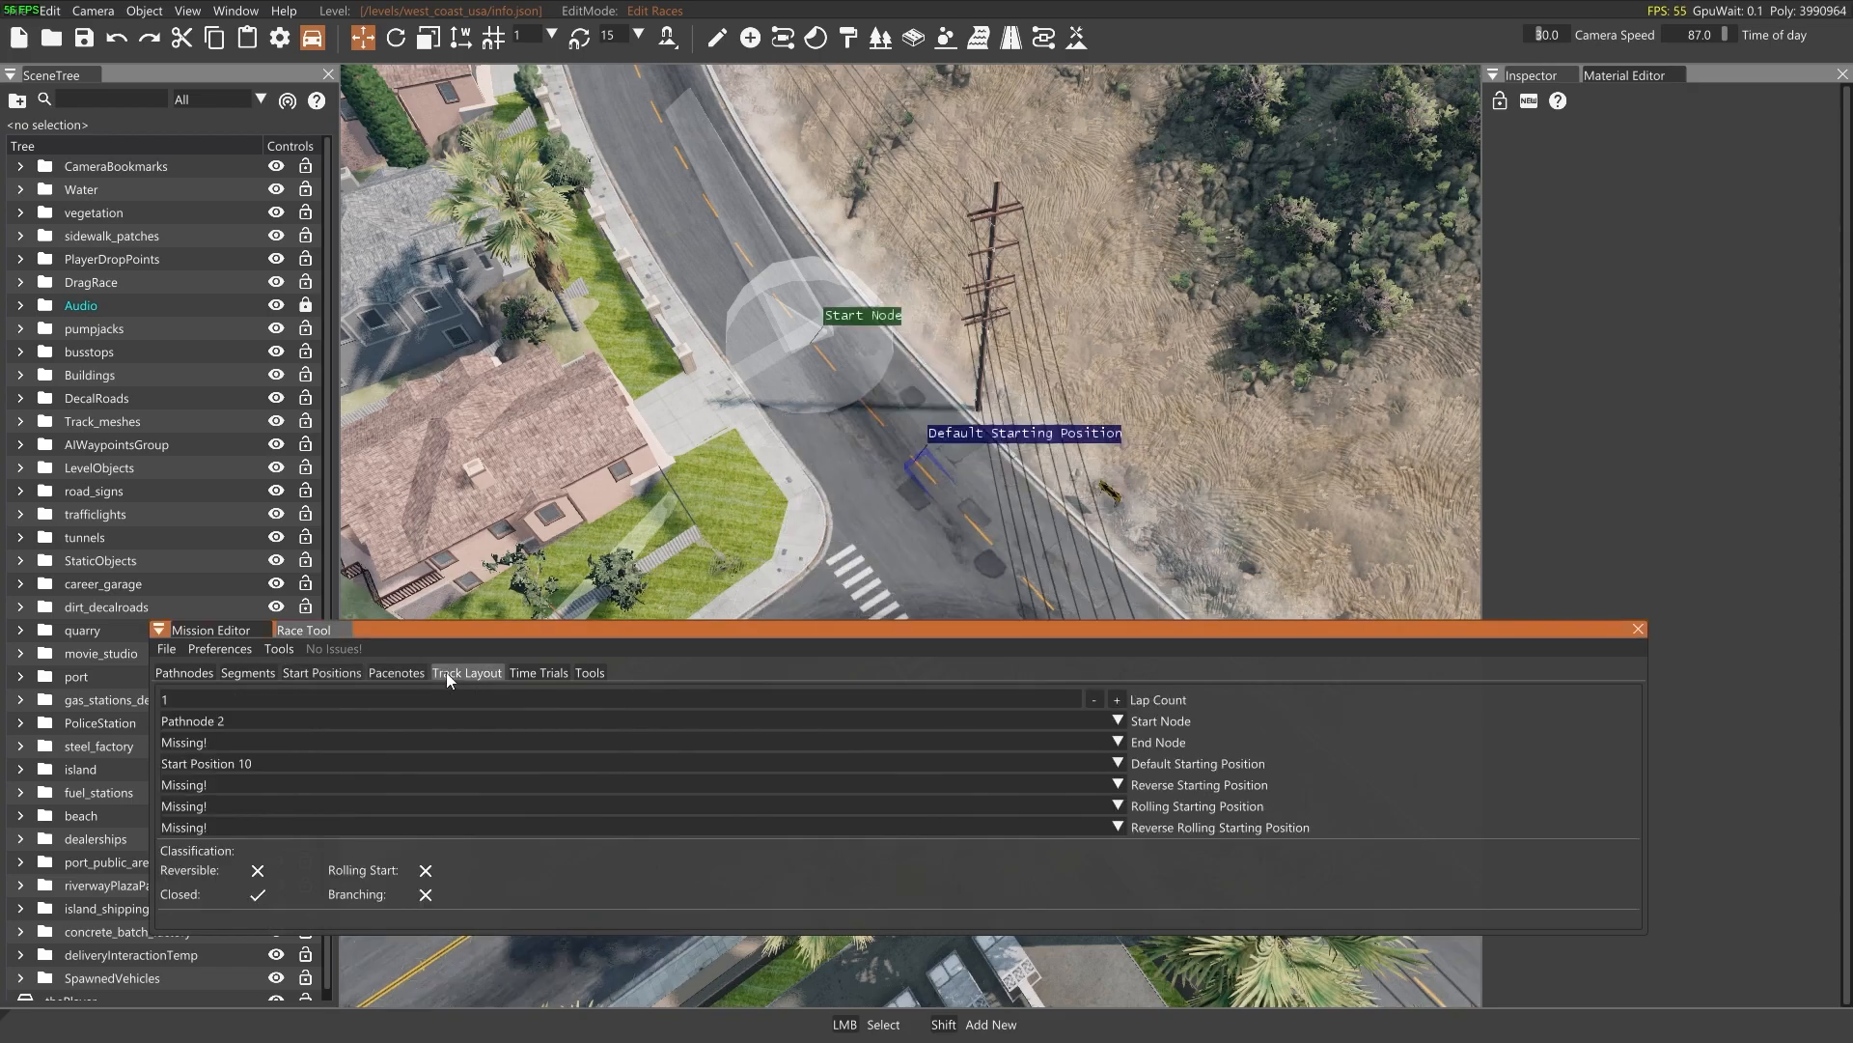
mouse_move(249, 721)
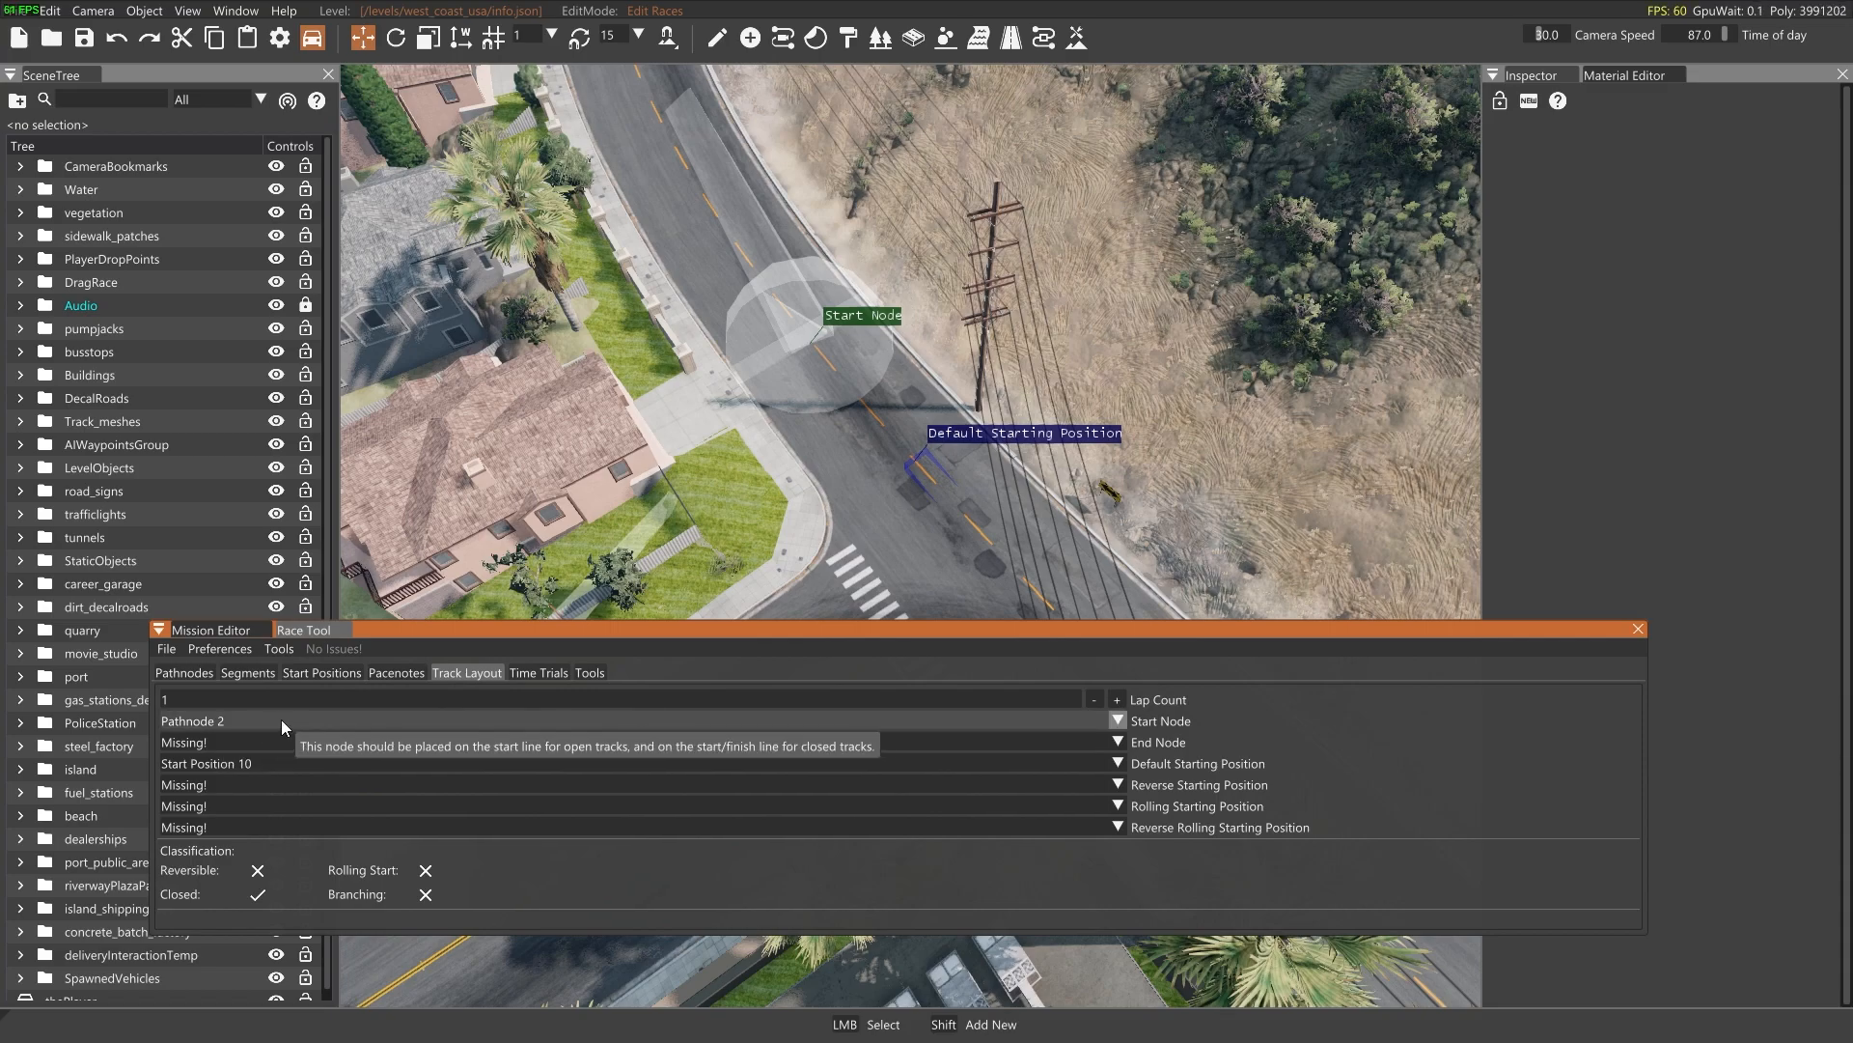
left_click(274, 720)
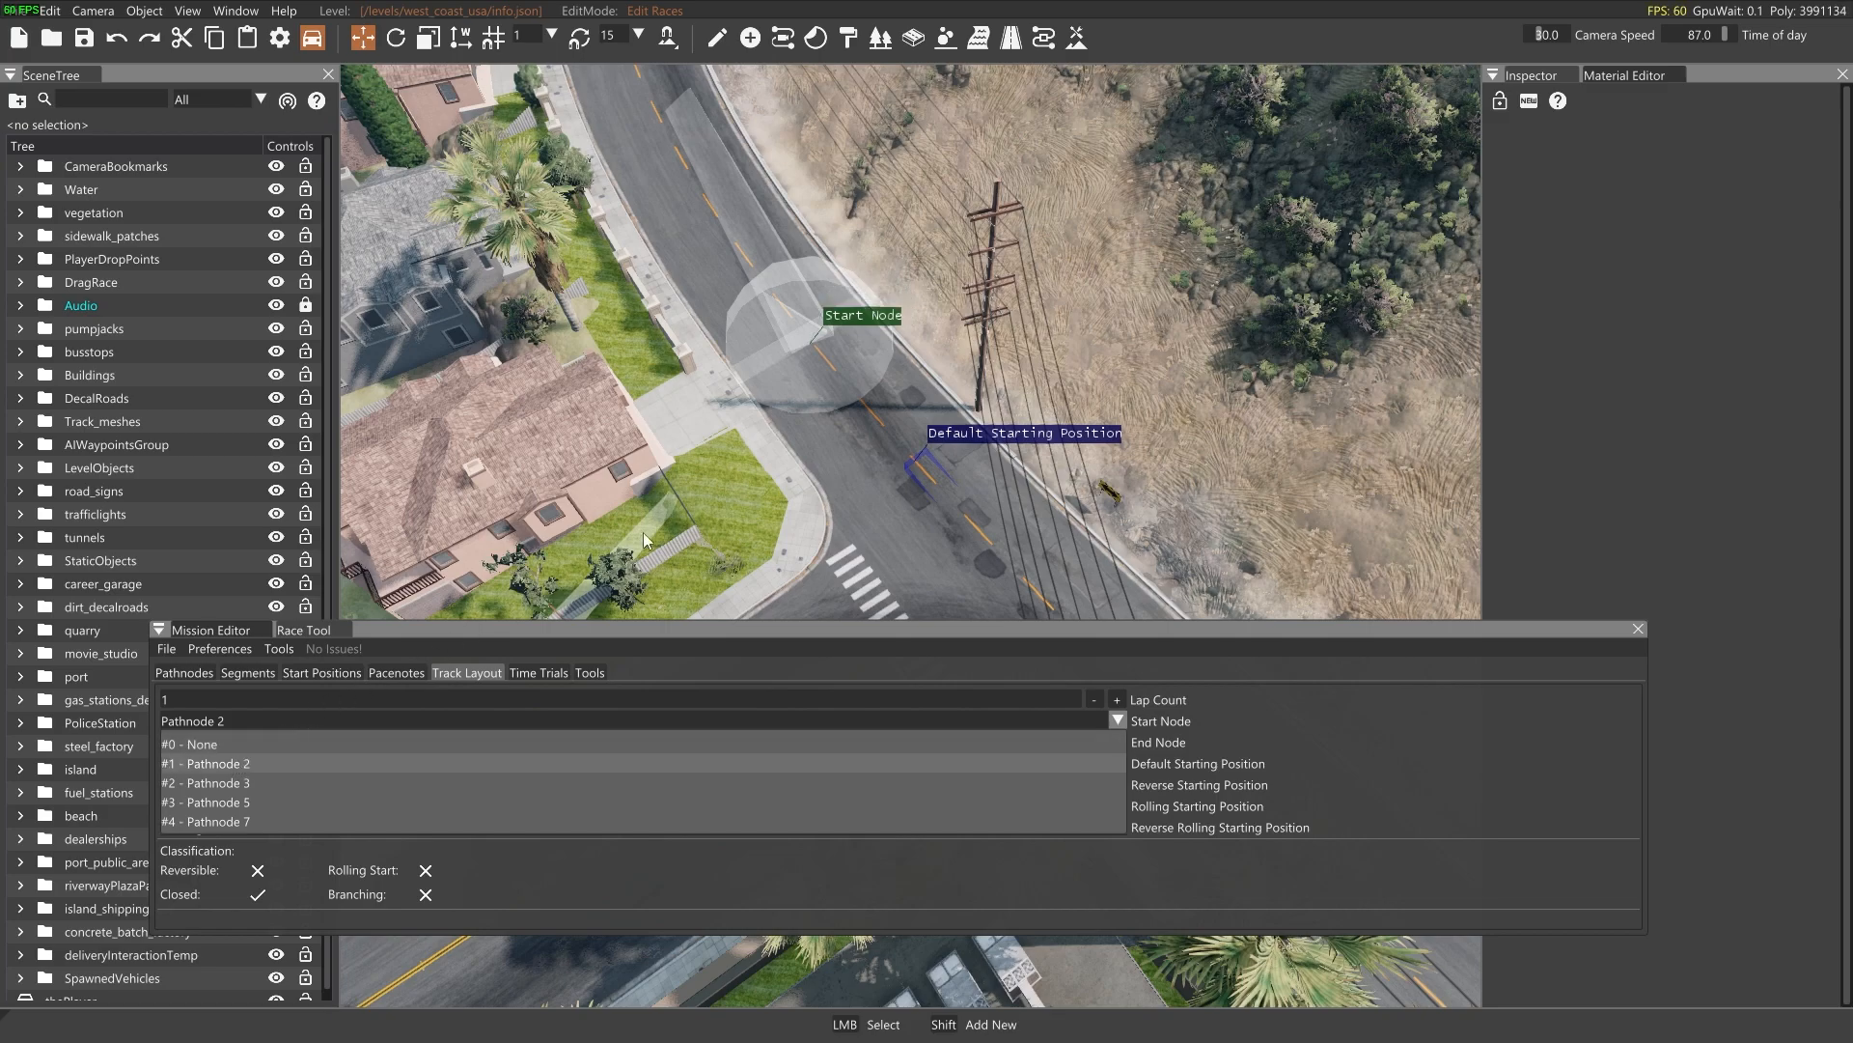
left_click(679, 546)
key("s")
right_click_drag(762, 510, 876, 432)
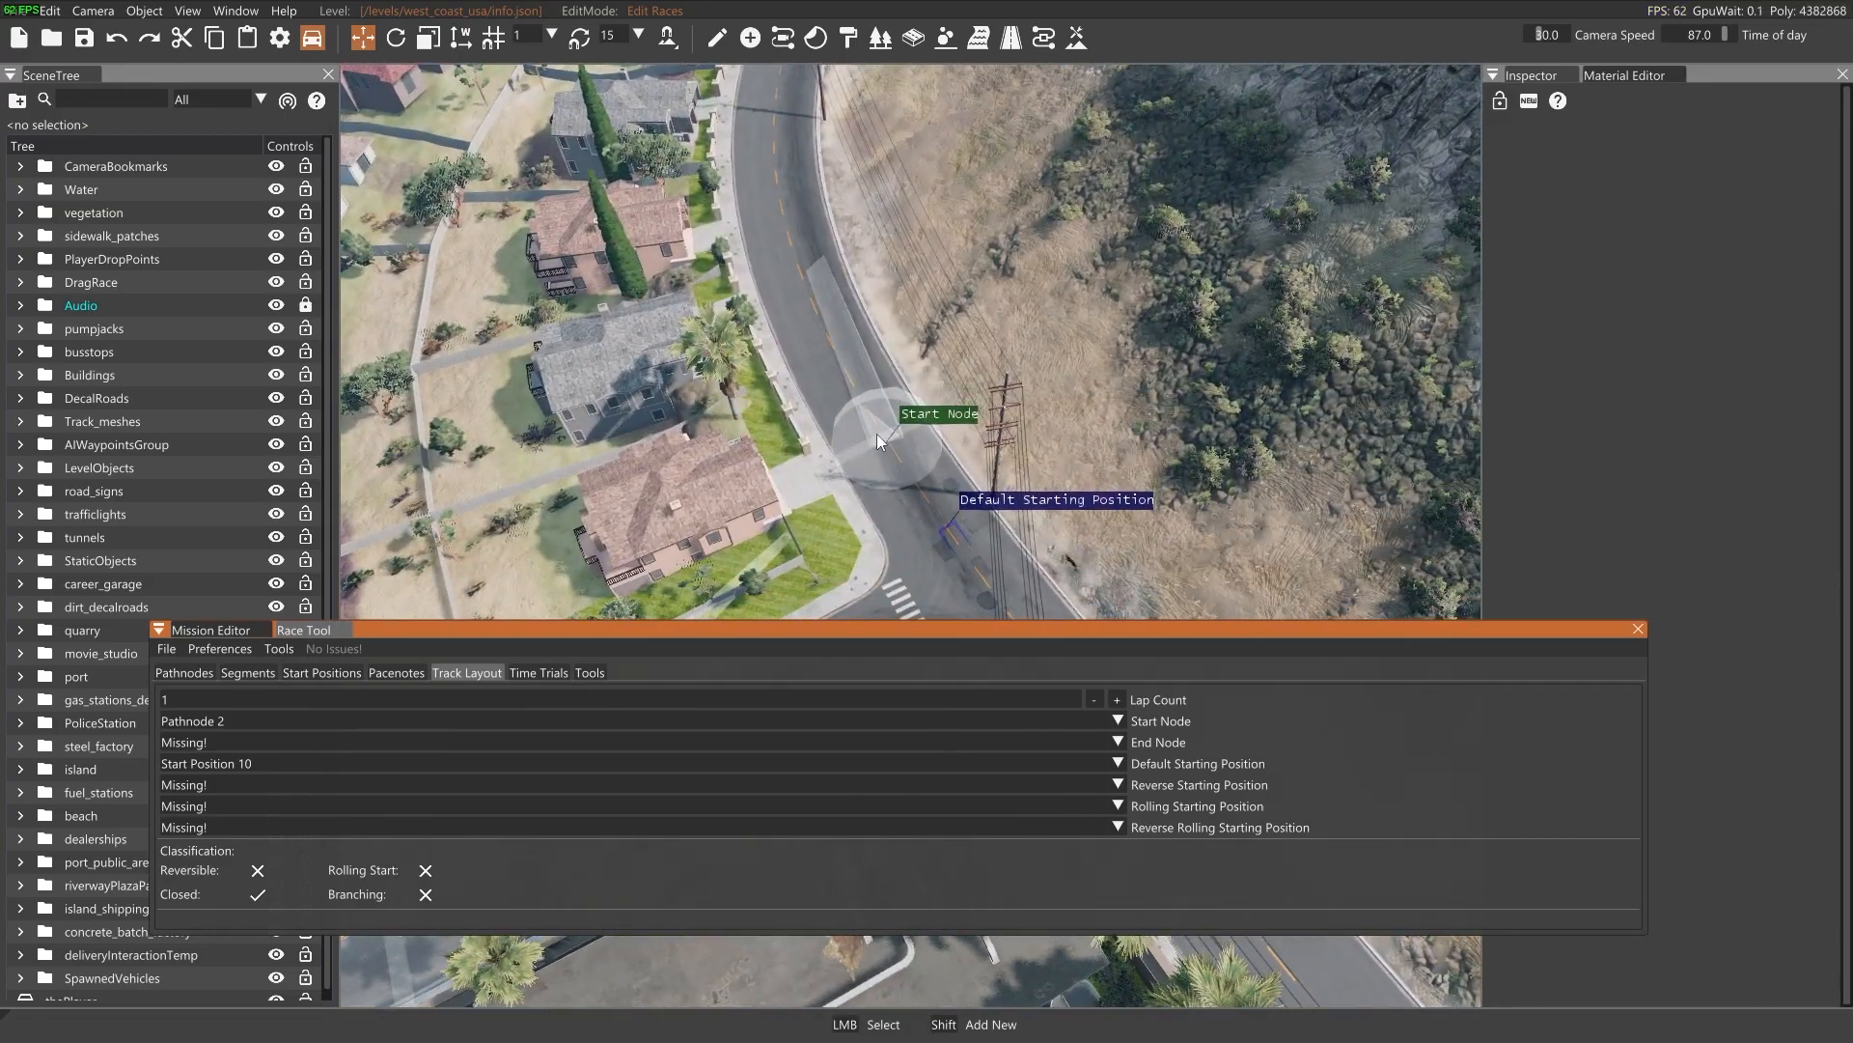
left_click(251, 738)
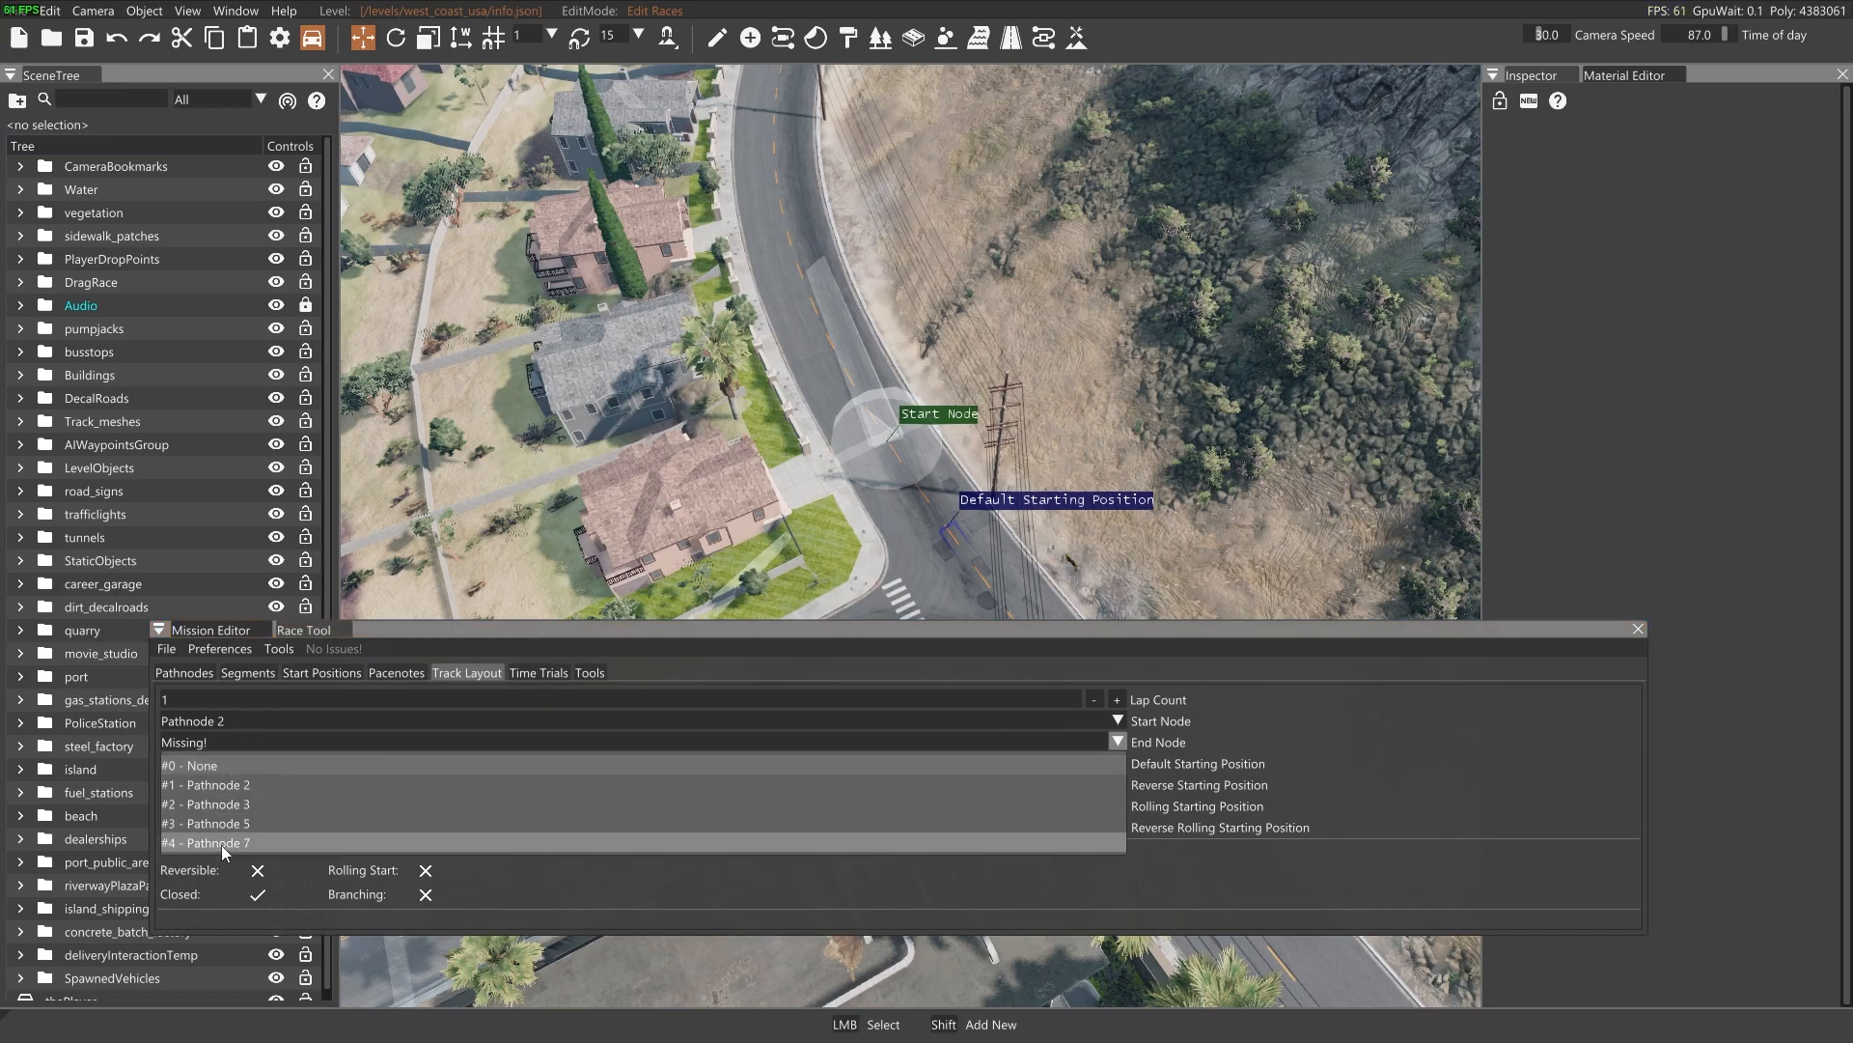
left_click(224, 737)
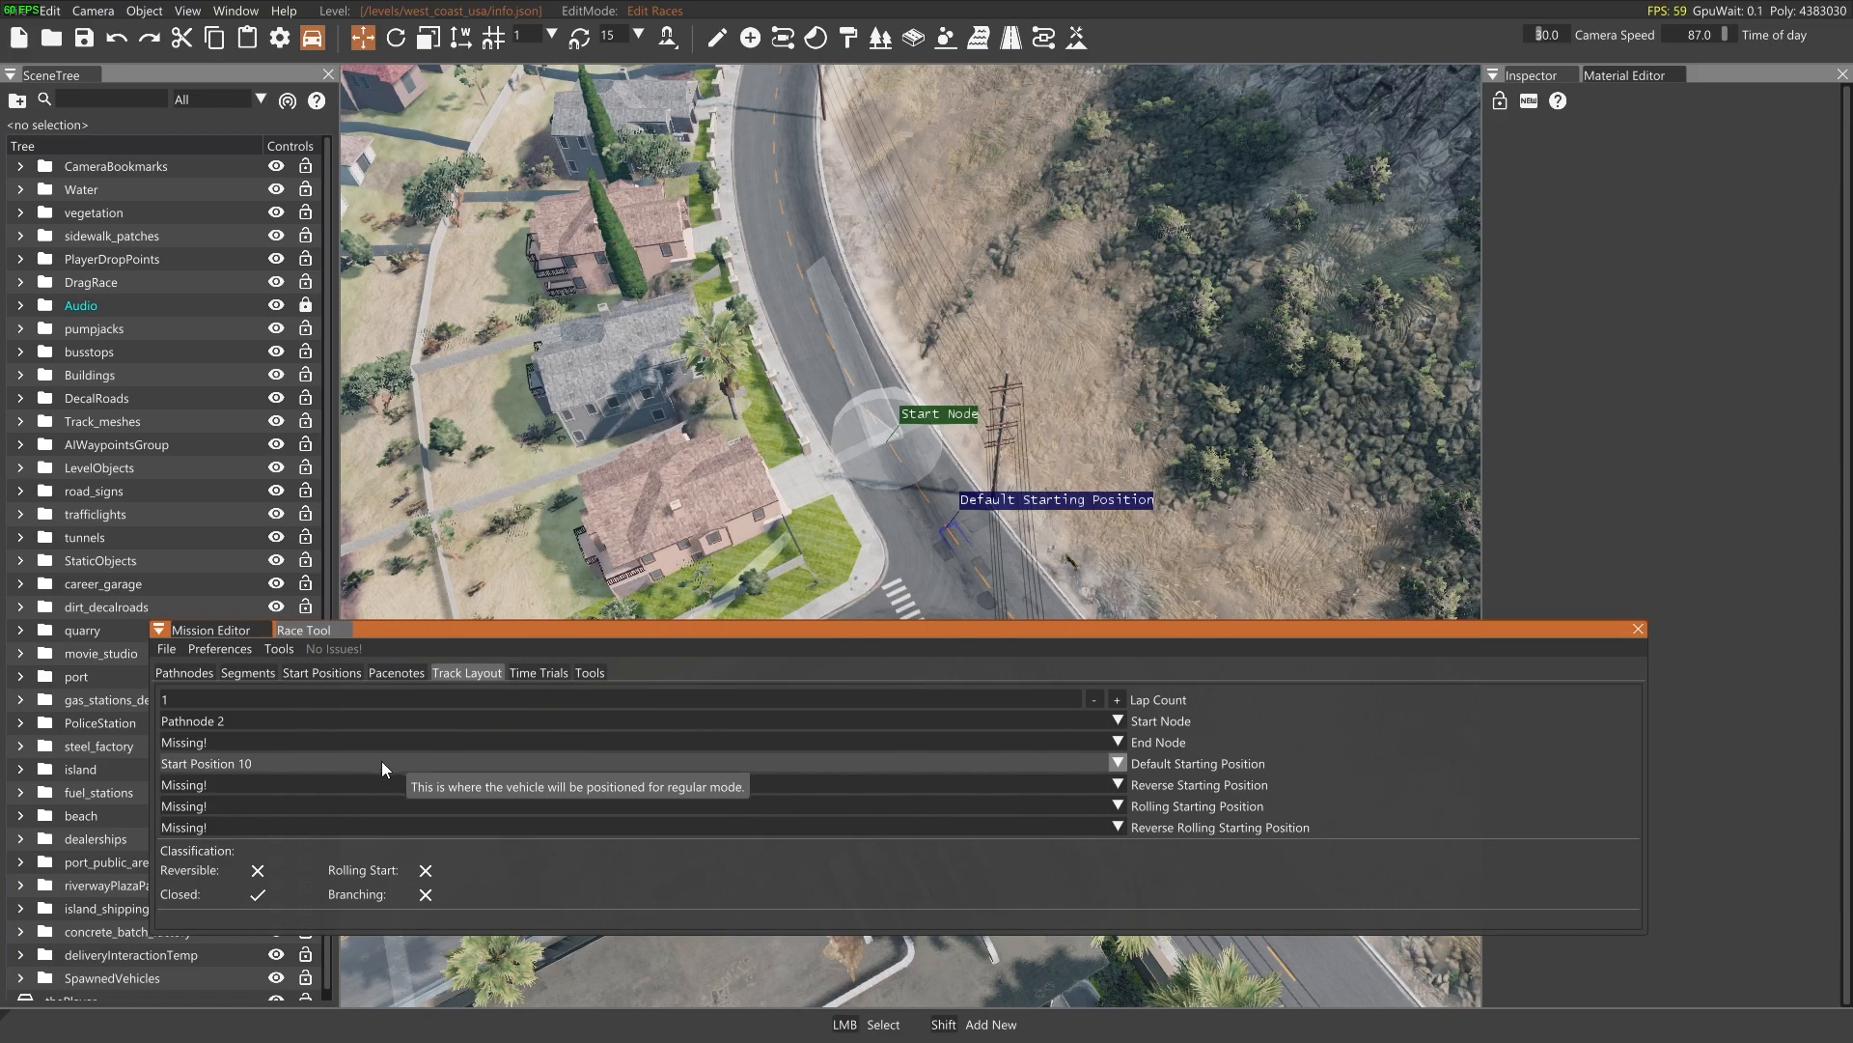
Select Start Position 10 as the track layout's default starting position
left_click(386, 762)
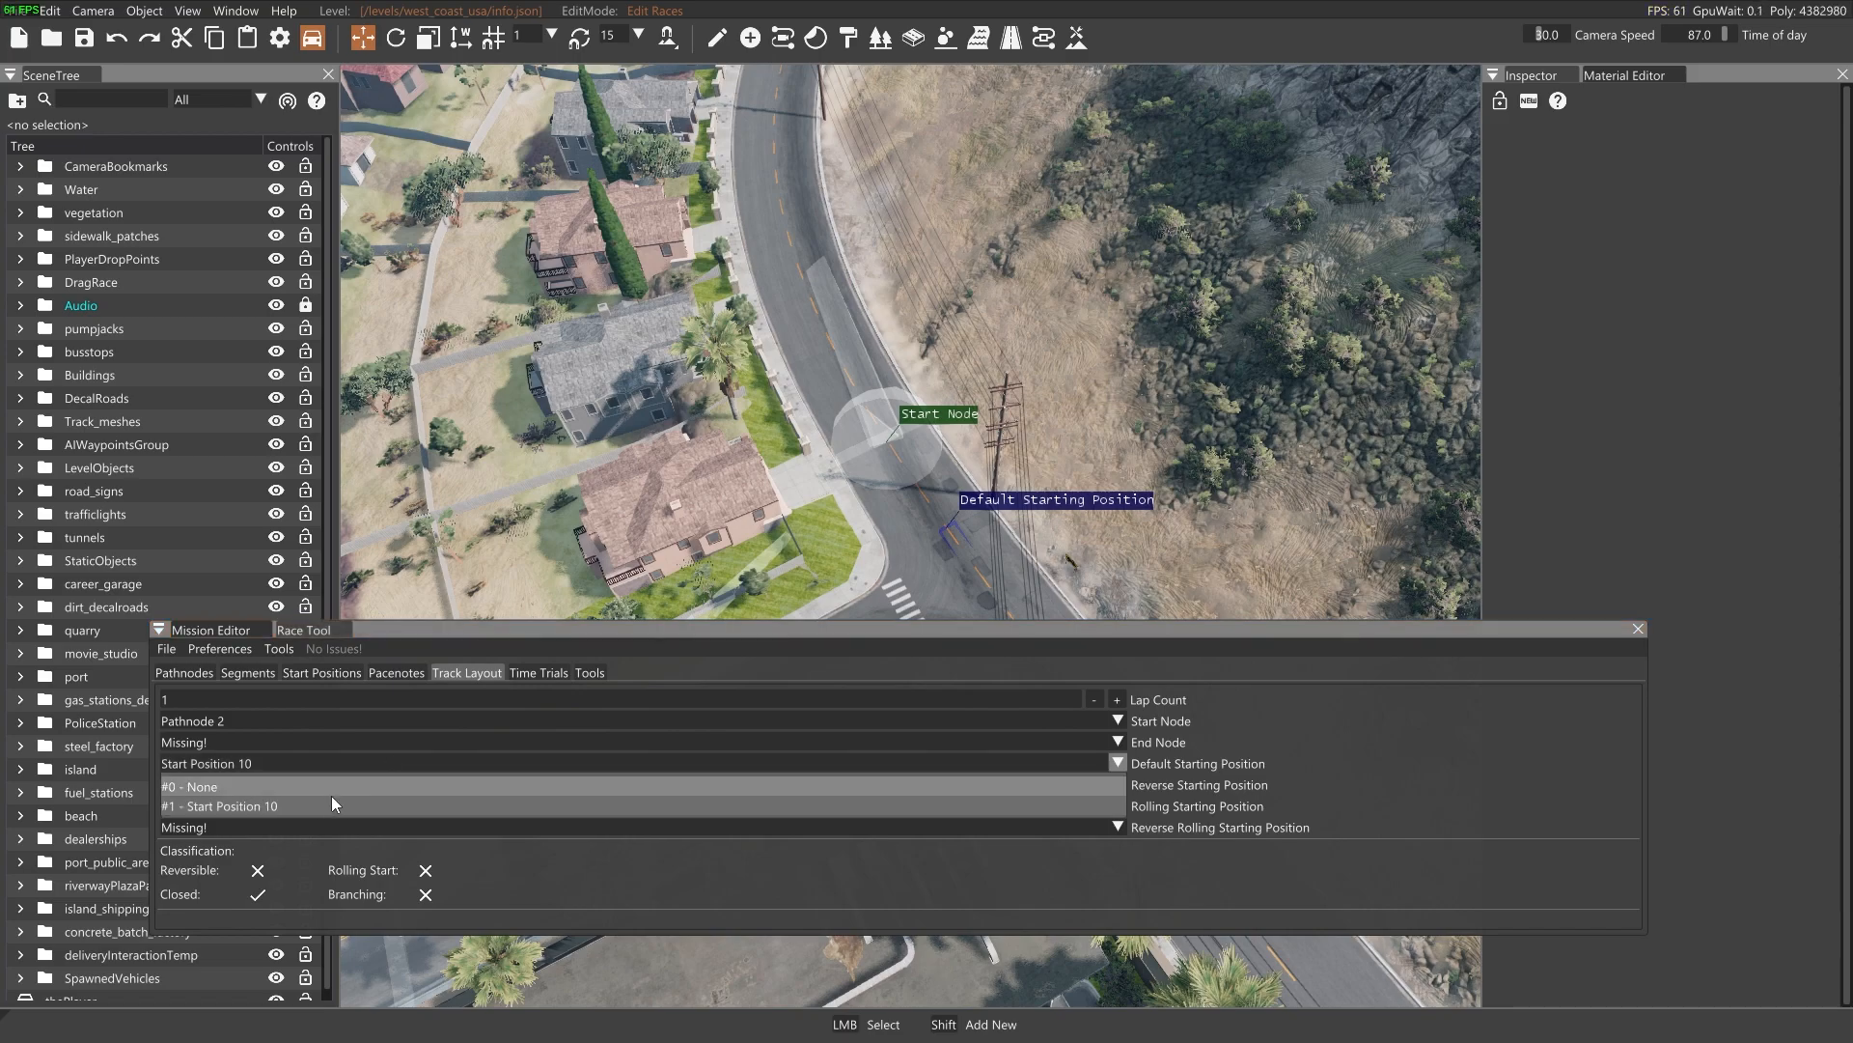
left_click(316, 804)
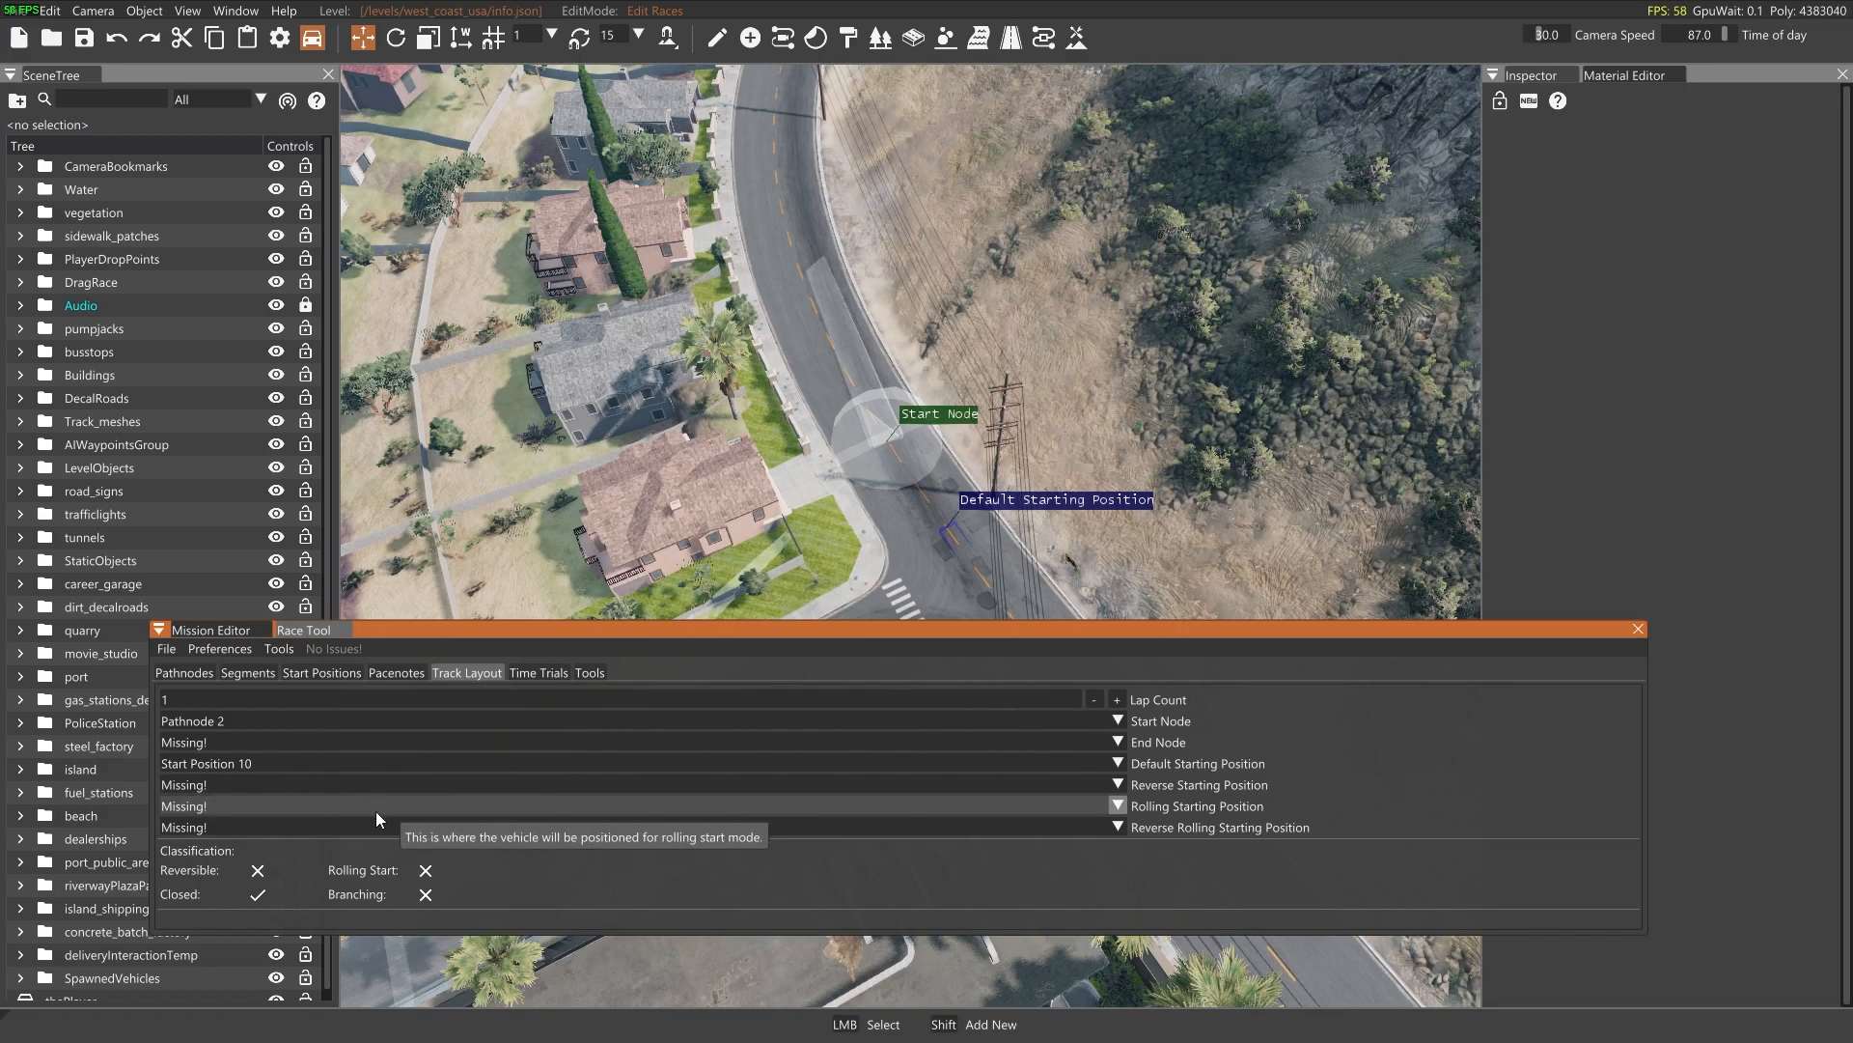
right_click_drag(618, 547, 762, 666)
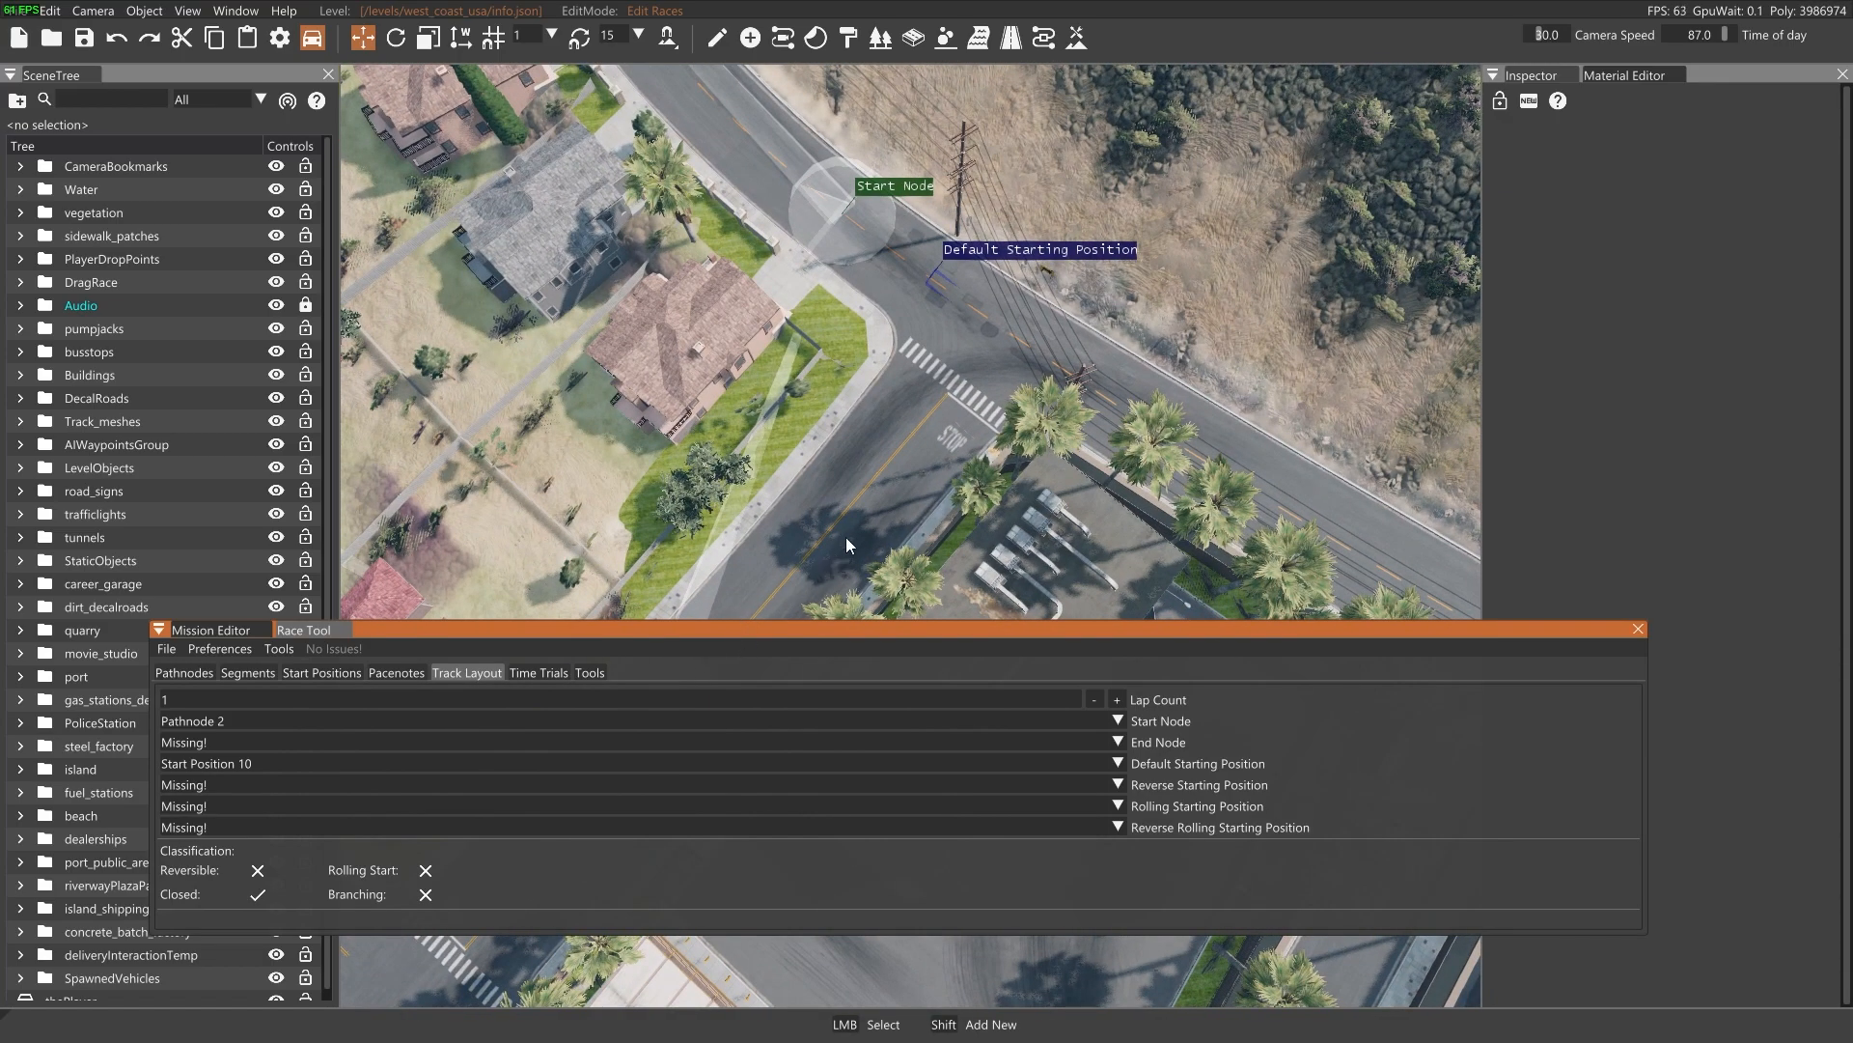
right_click_drag(852, 353, 755, 301)
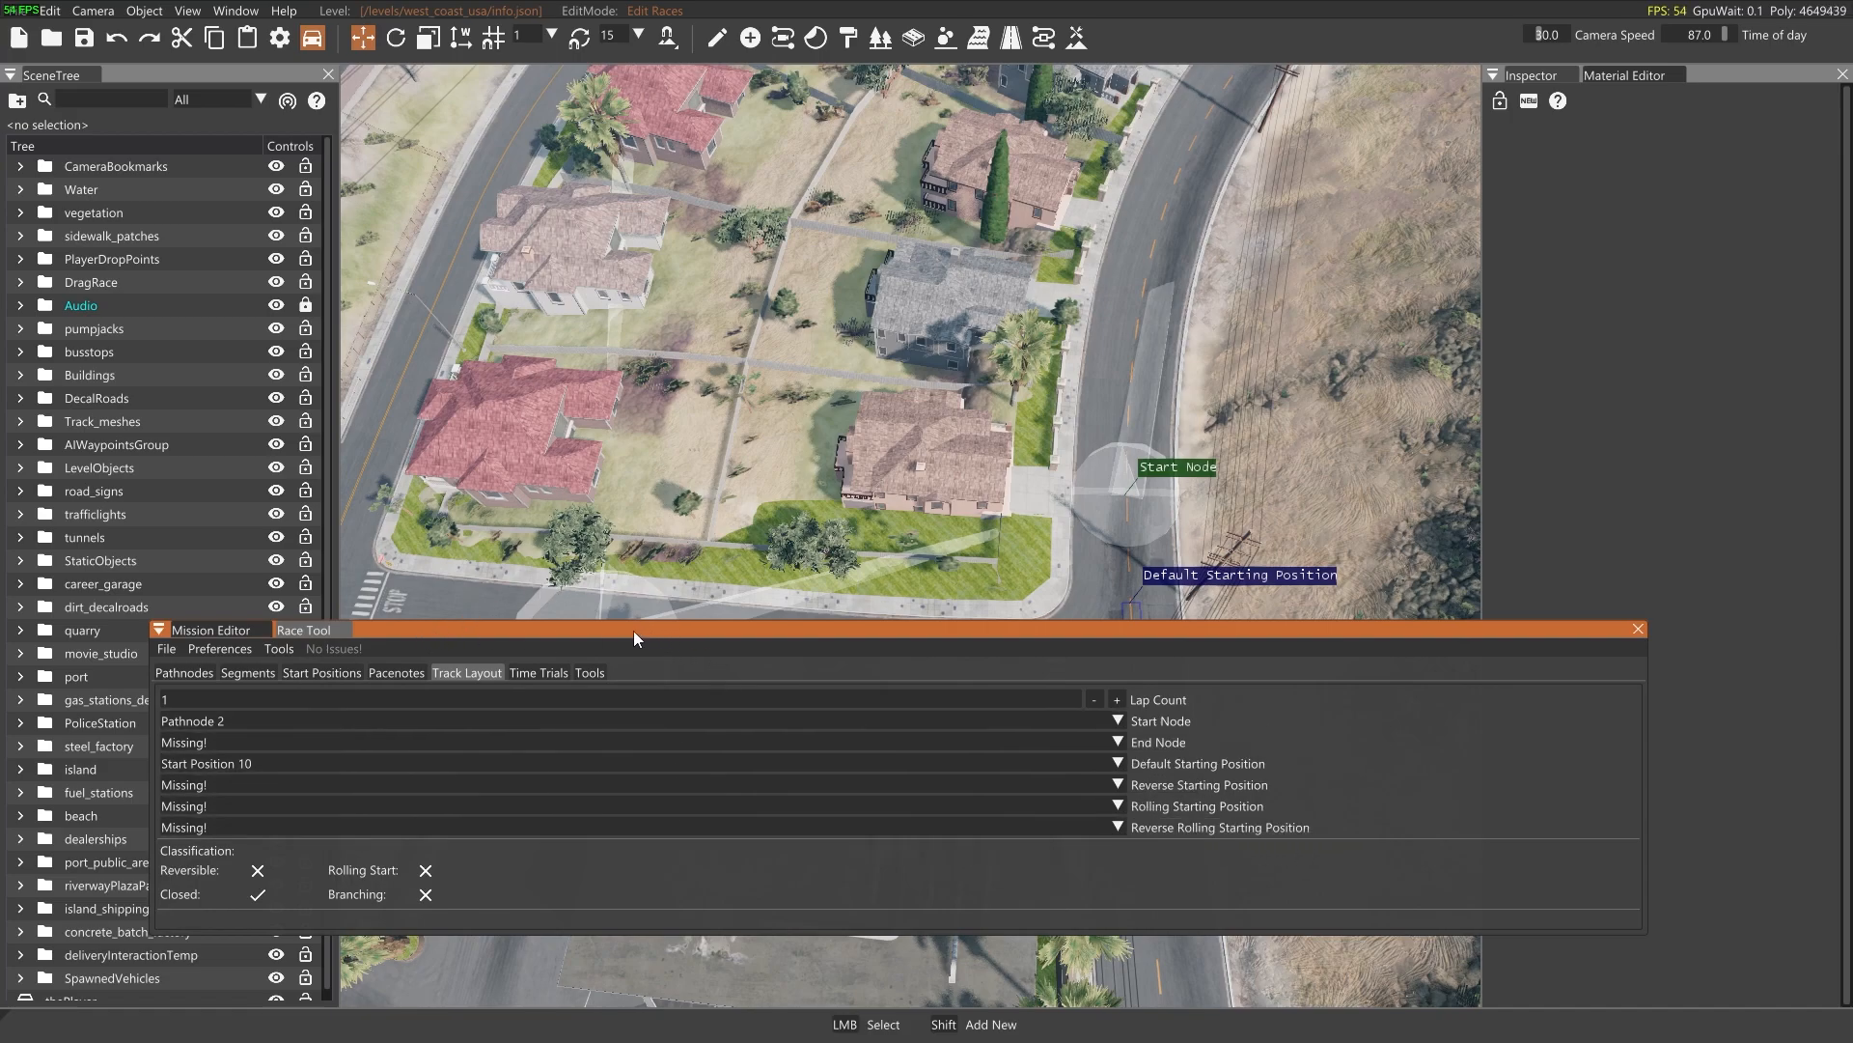
Open the Save As dialog for the race and place it clear of the Race Tool window
left_click_drag(616, 631, 1743, 681)
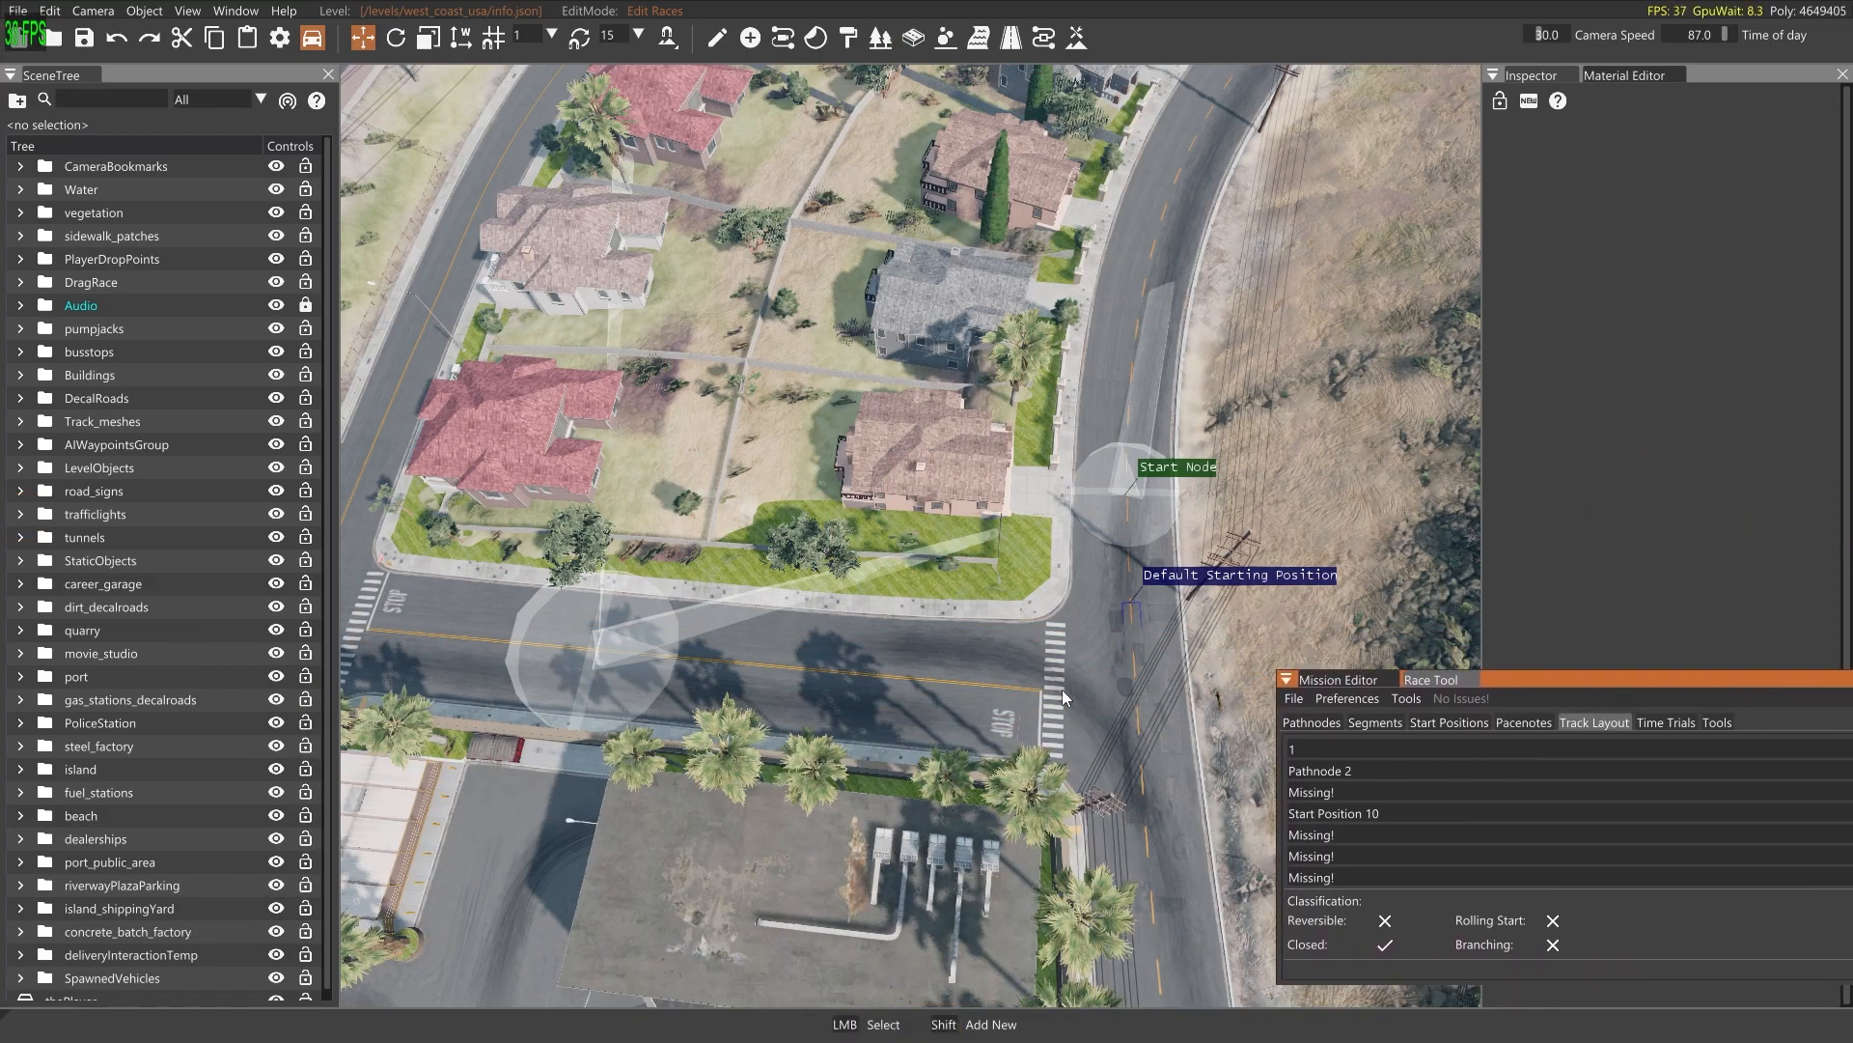
left_click(1294, 697)
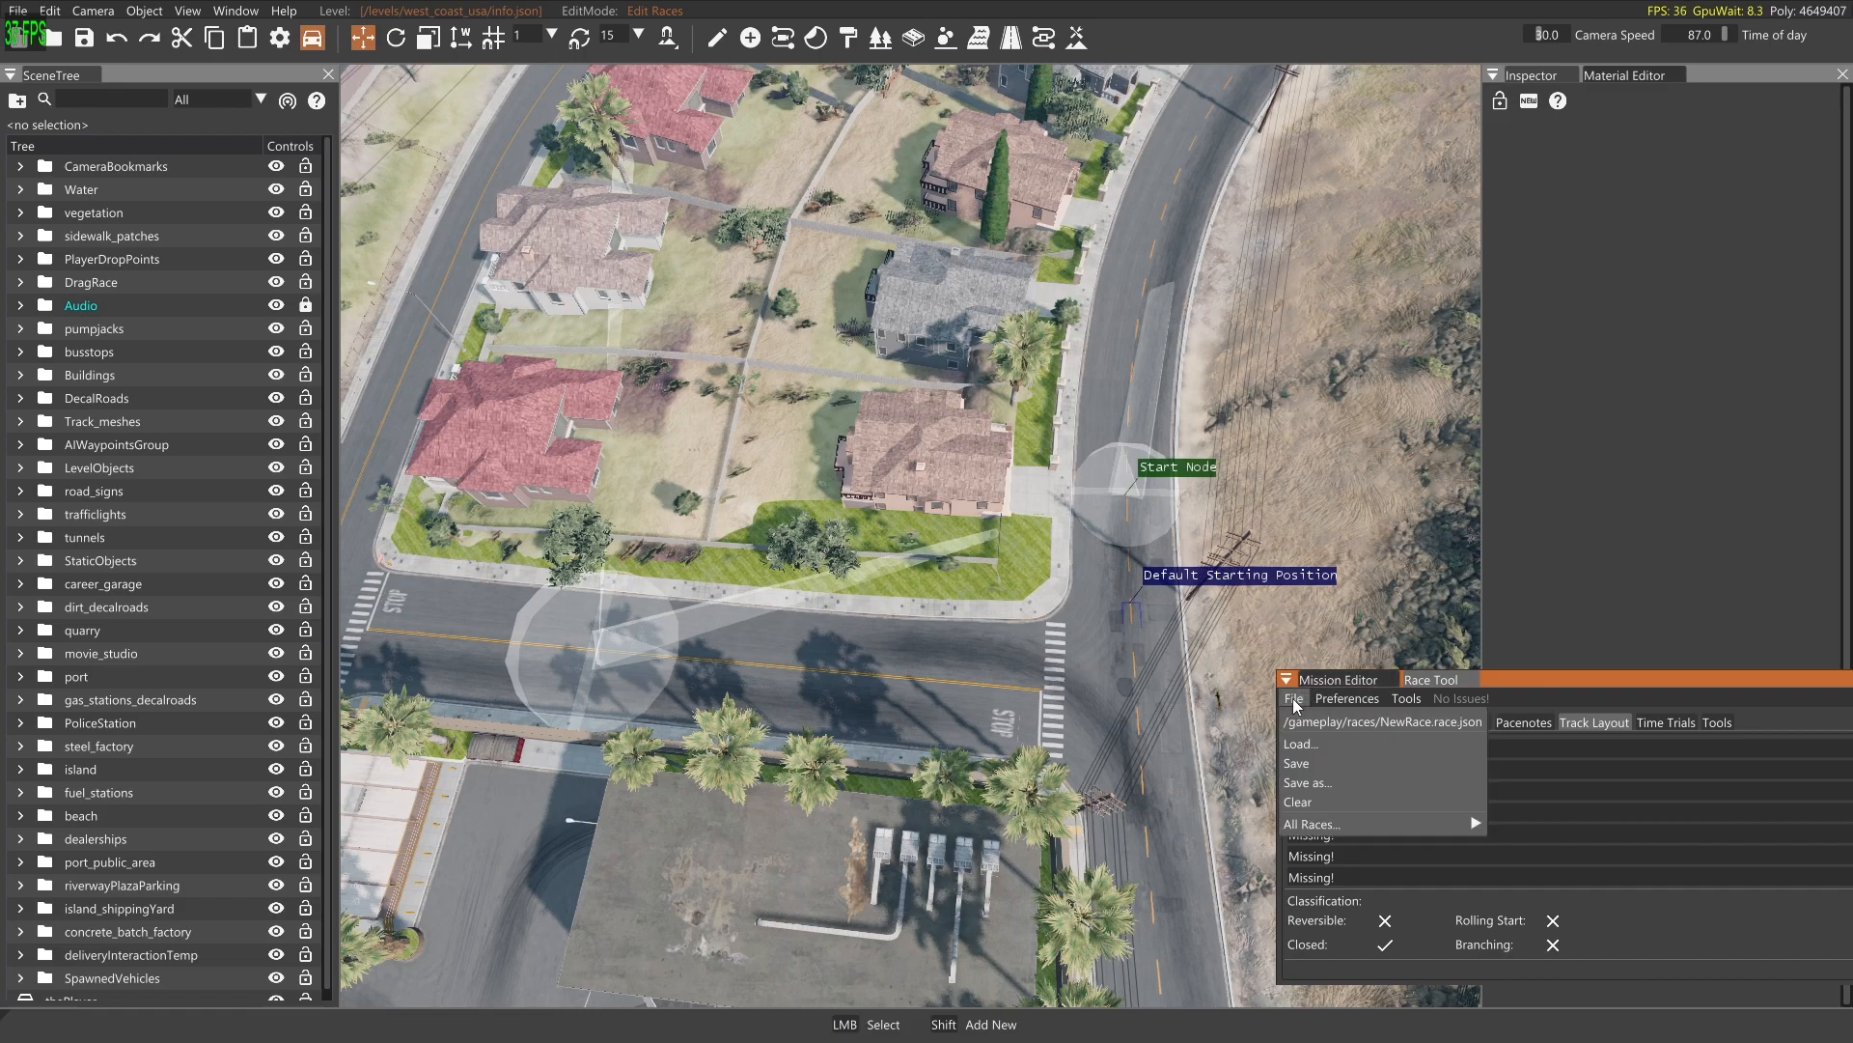
left_click(1319, 784)
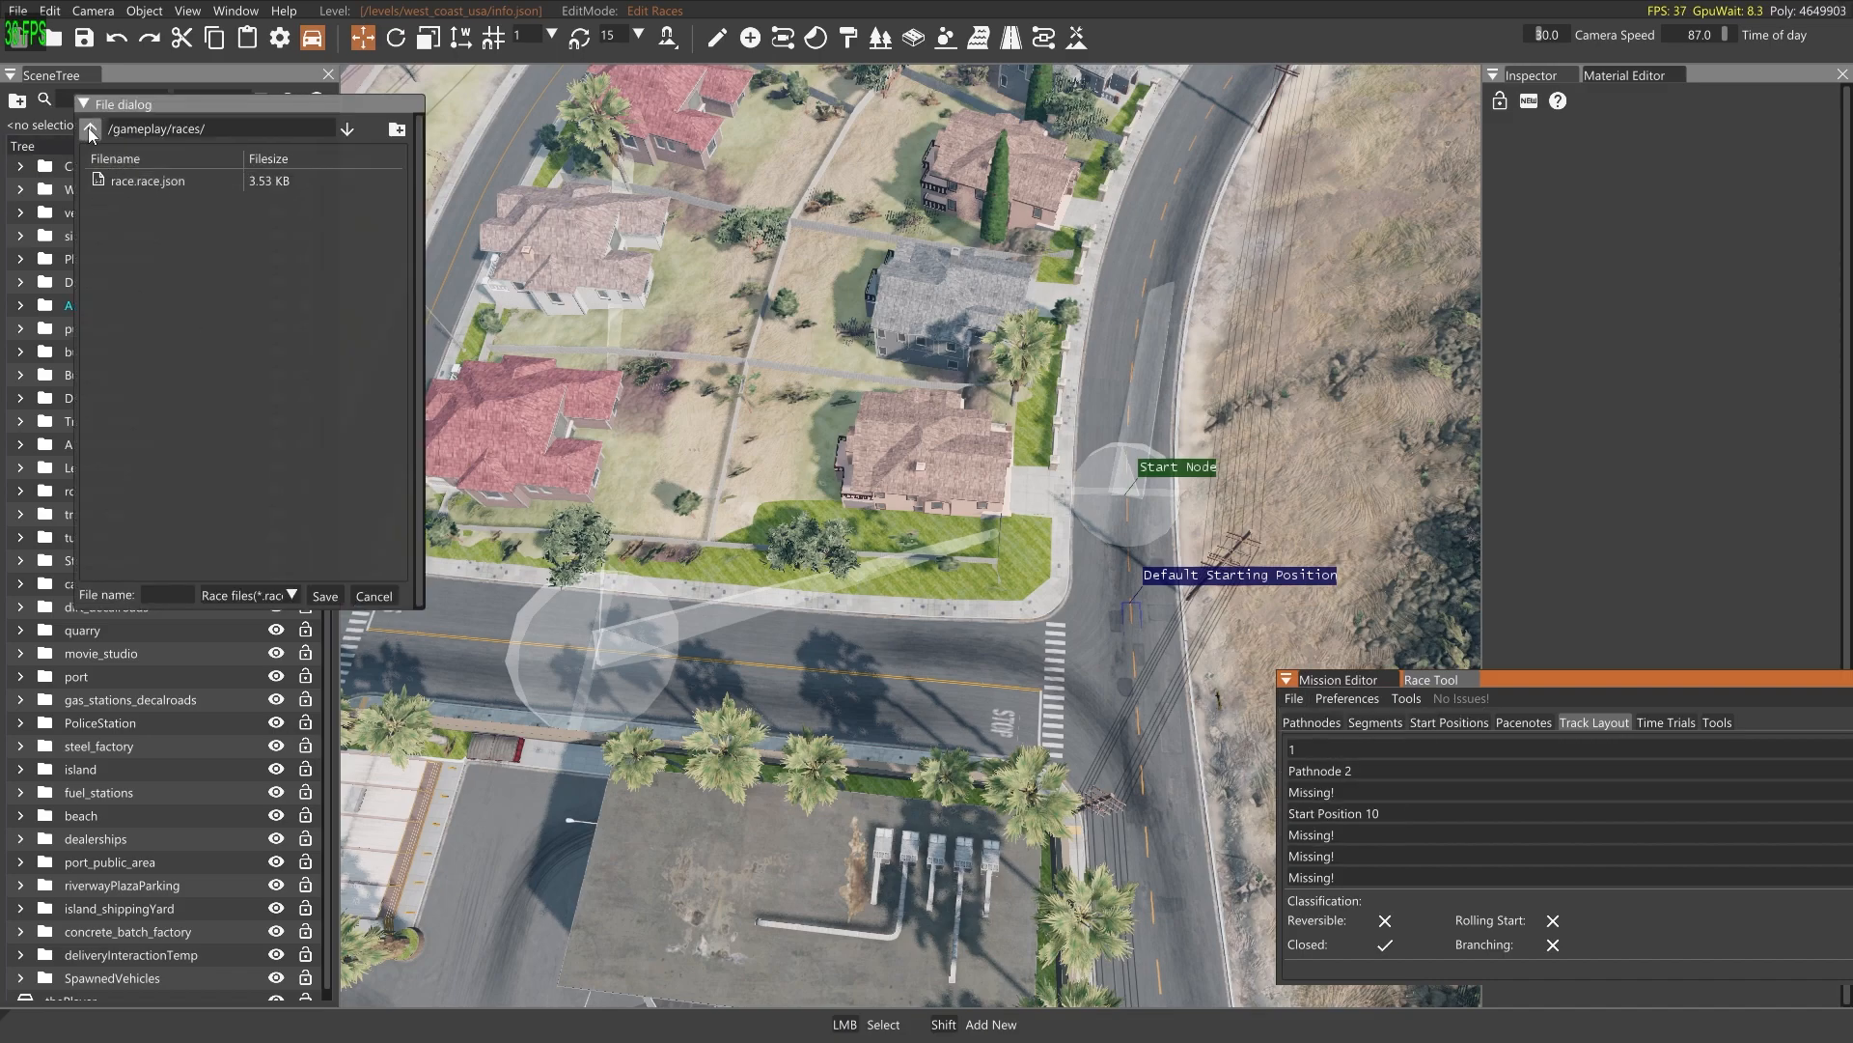
left_click_drag(172, 112, 615, 372)
Check the mission ID and the required race file name in the properties of the Tutorial_time_trial mission
left_click(1334, 683)
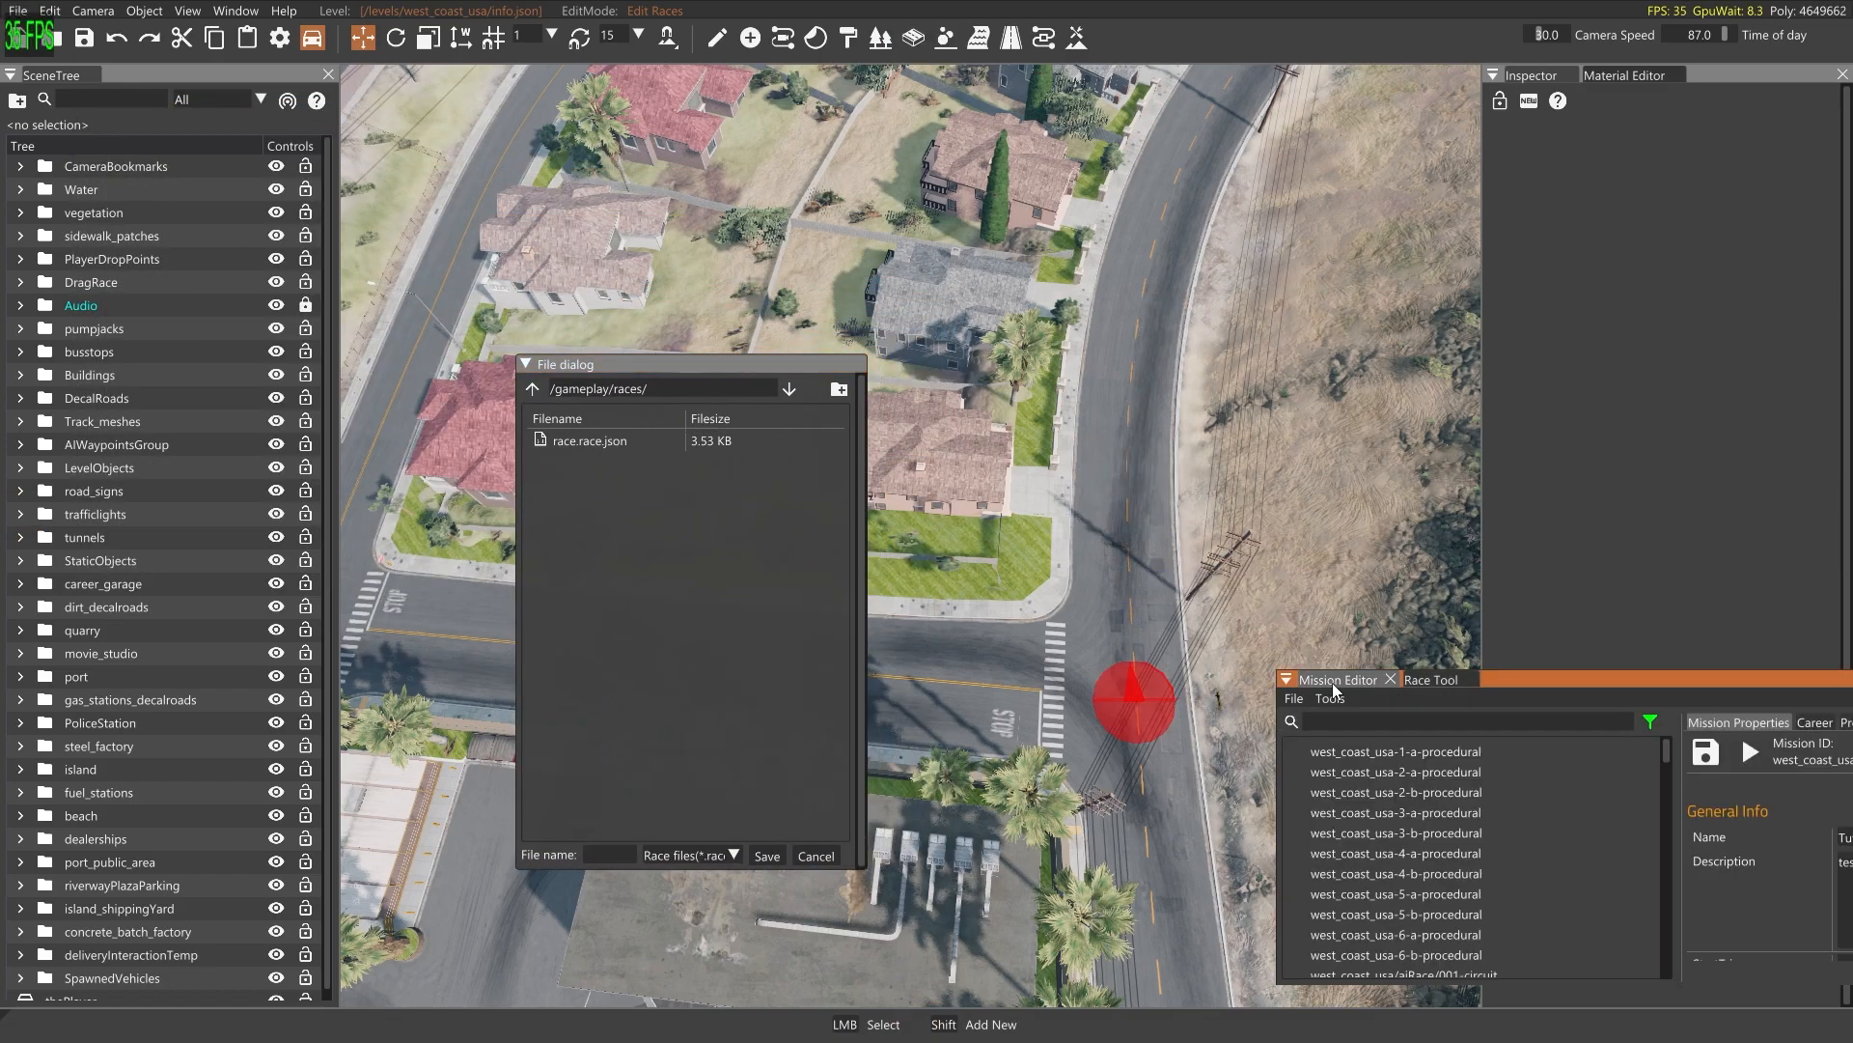
left_click_drag(1549, 681, 1181, 437)
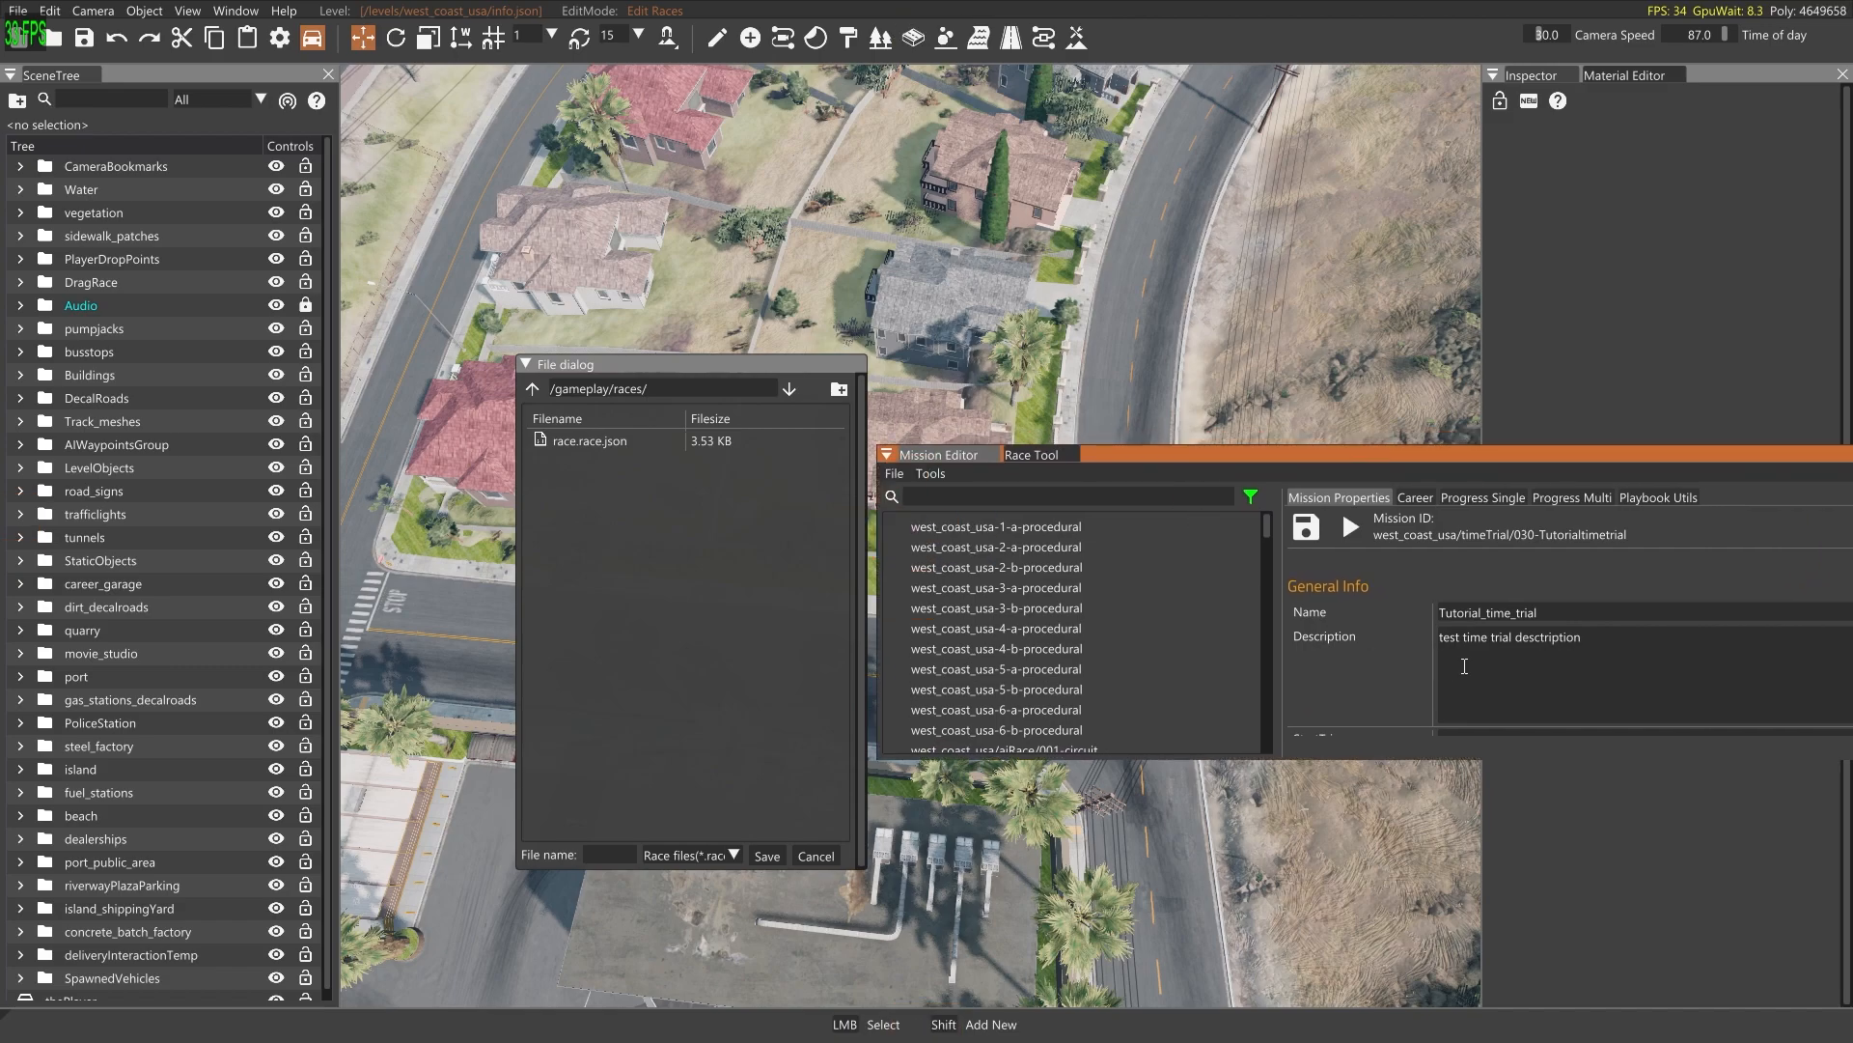
scroll(1467, 675, "down", 5)
scroll(1482, 669, "down", 10)
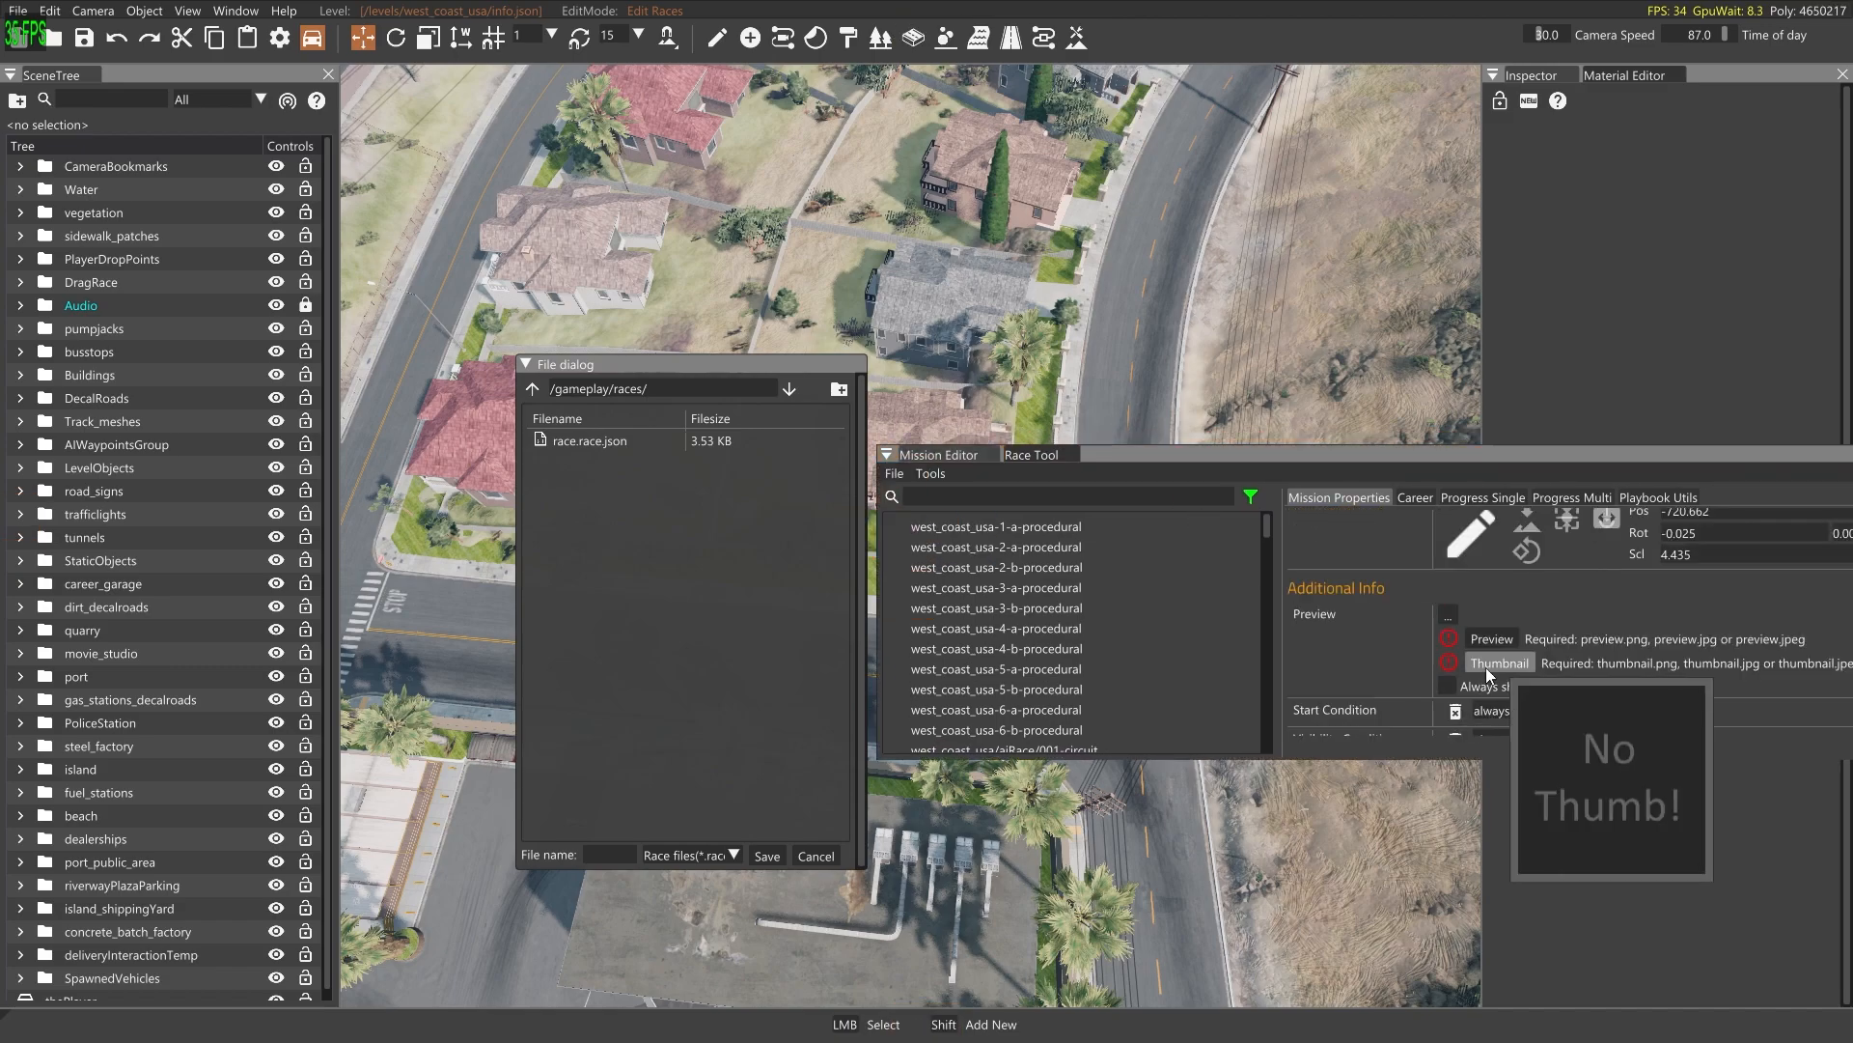
scroll(1497, 664, "down", 2)
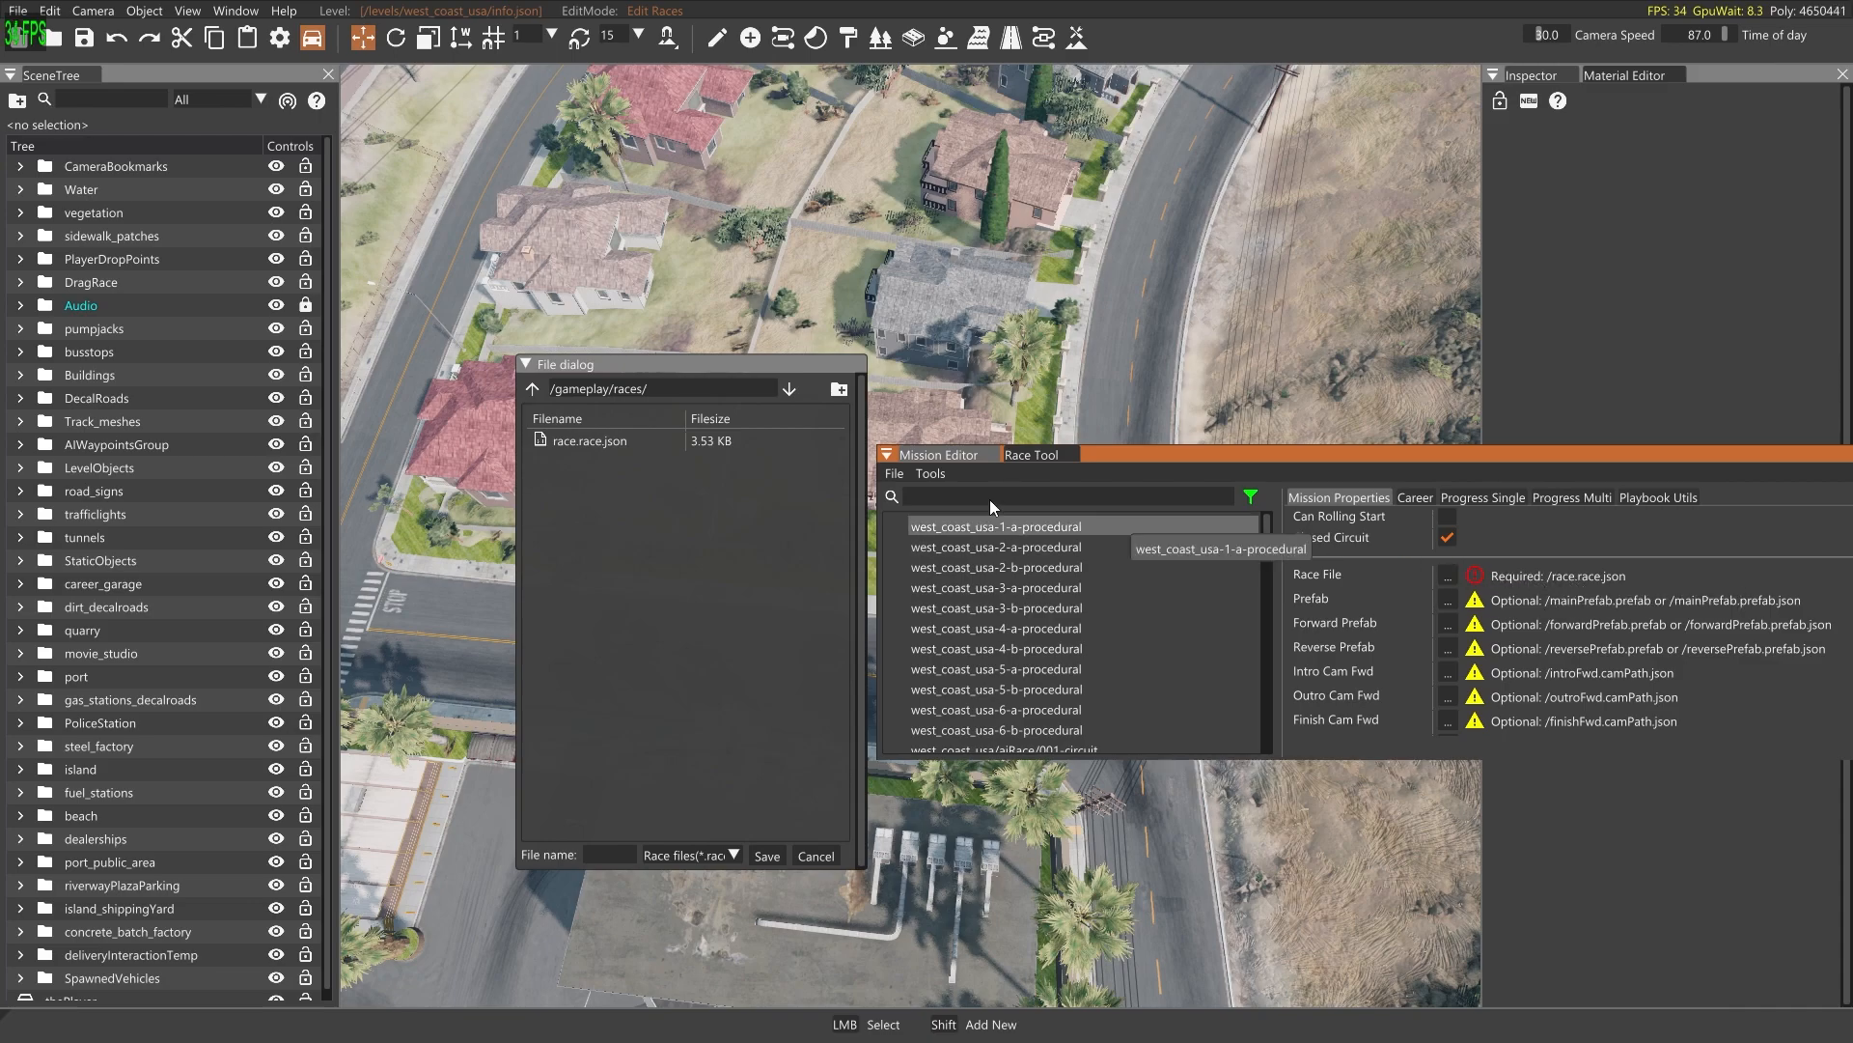
Navigate the save location to the timeTrial folder under /gameplay/missions/west_coast_usa/ and find the tutorial mission's folder
left_click(530, 389)
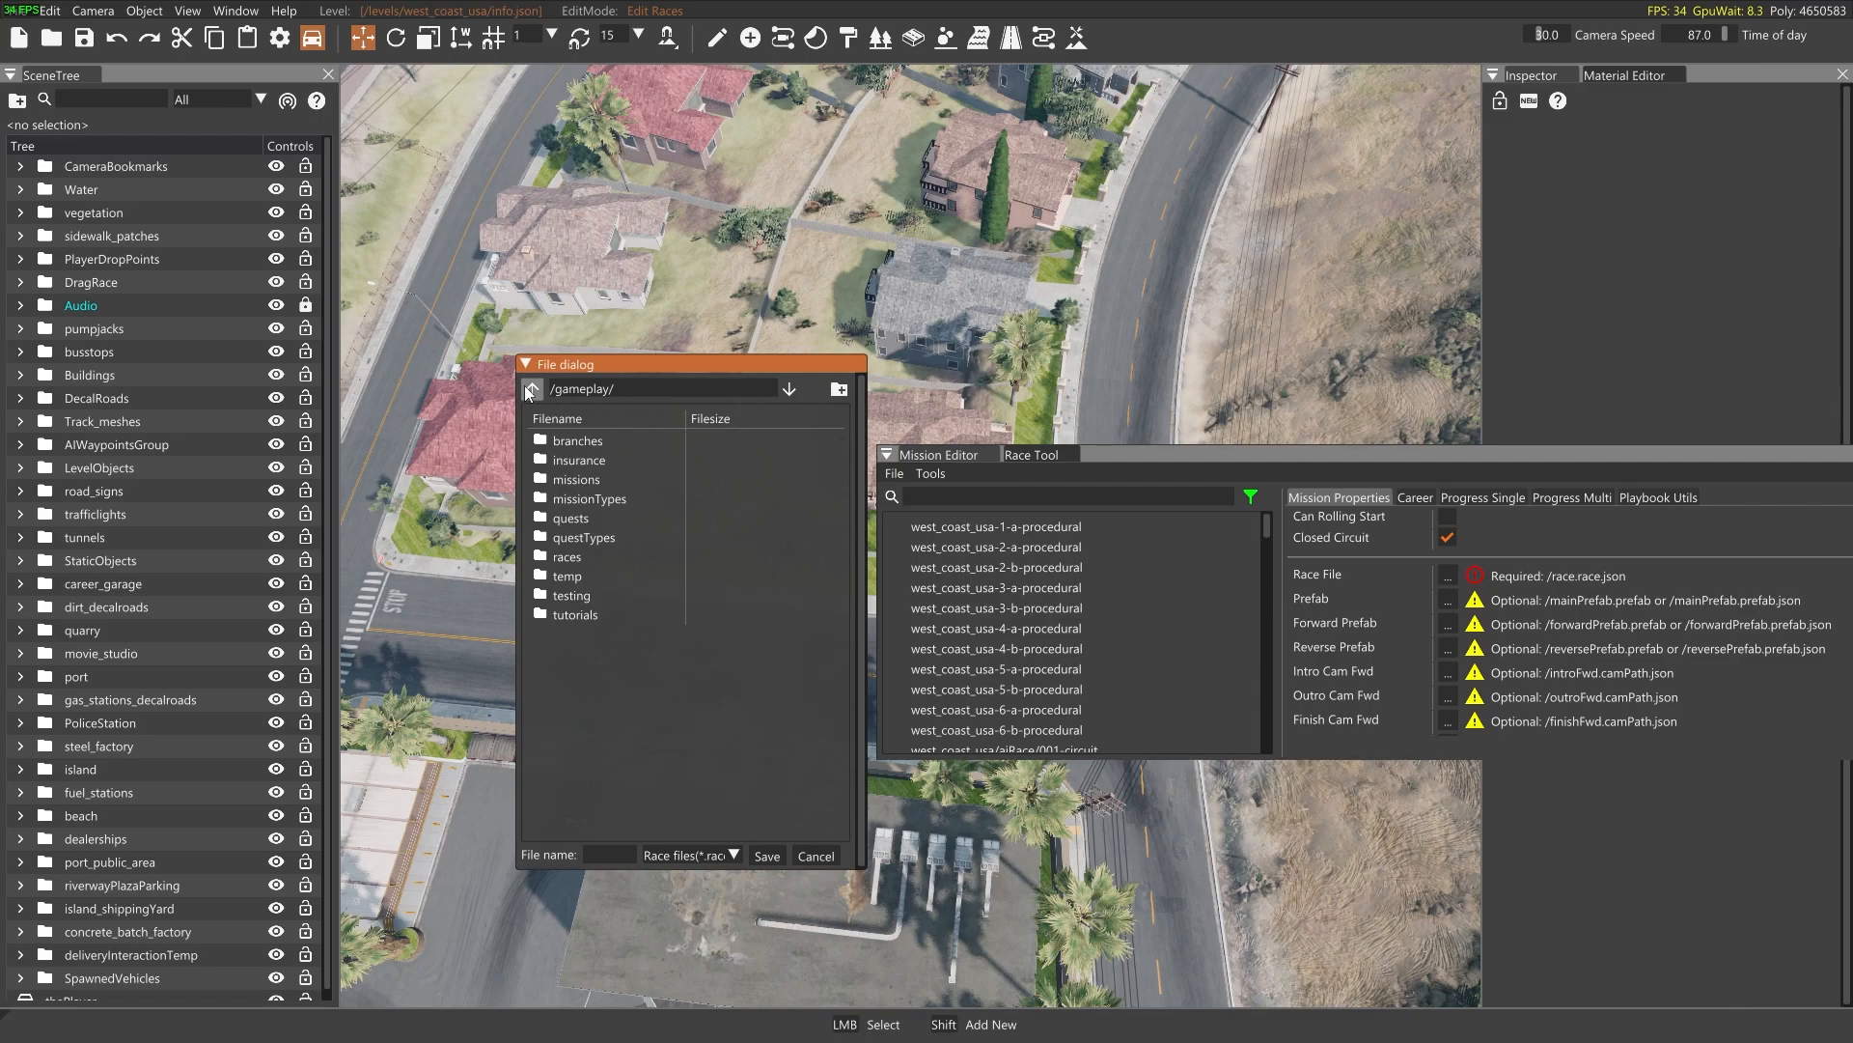
double_click(581, 479)
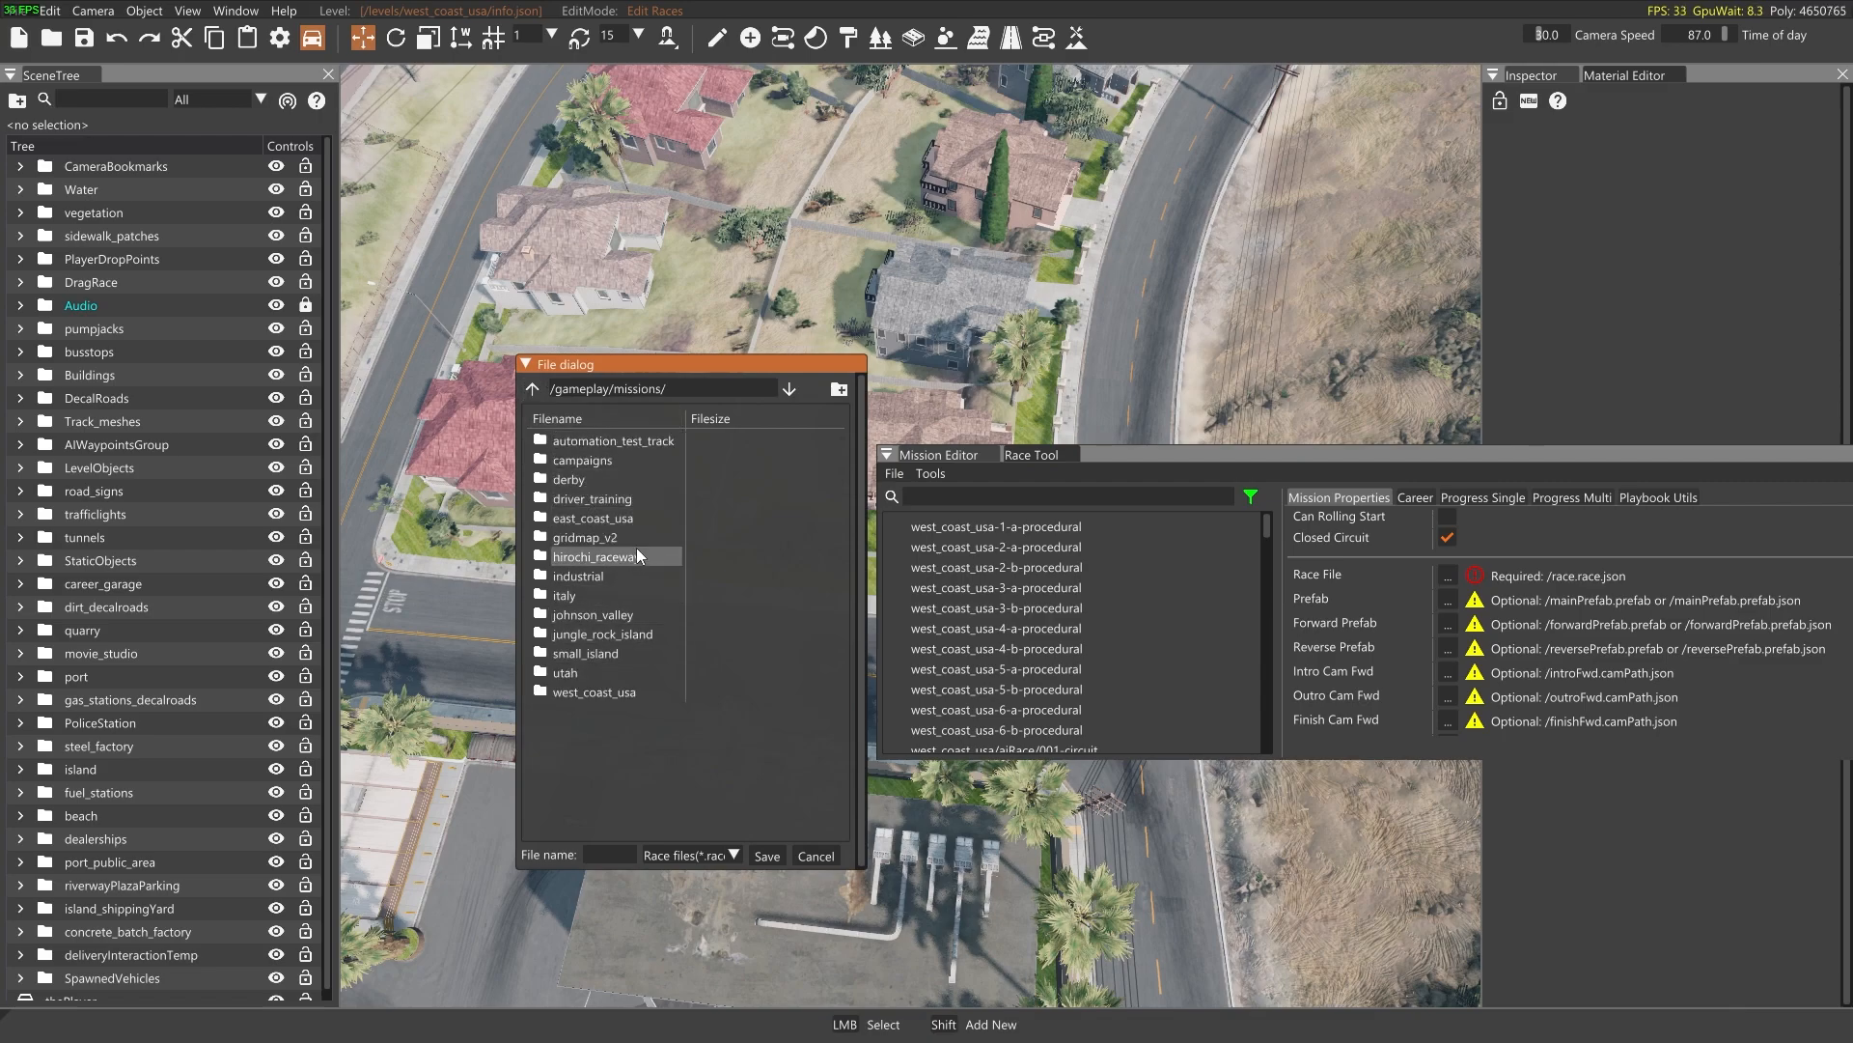
double_click(591, 689)
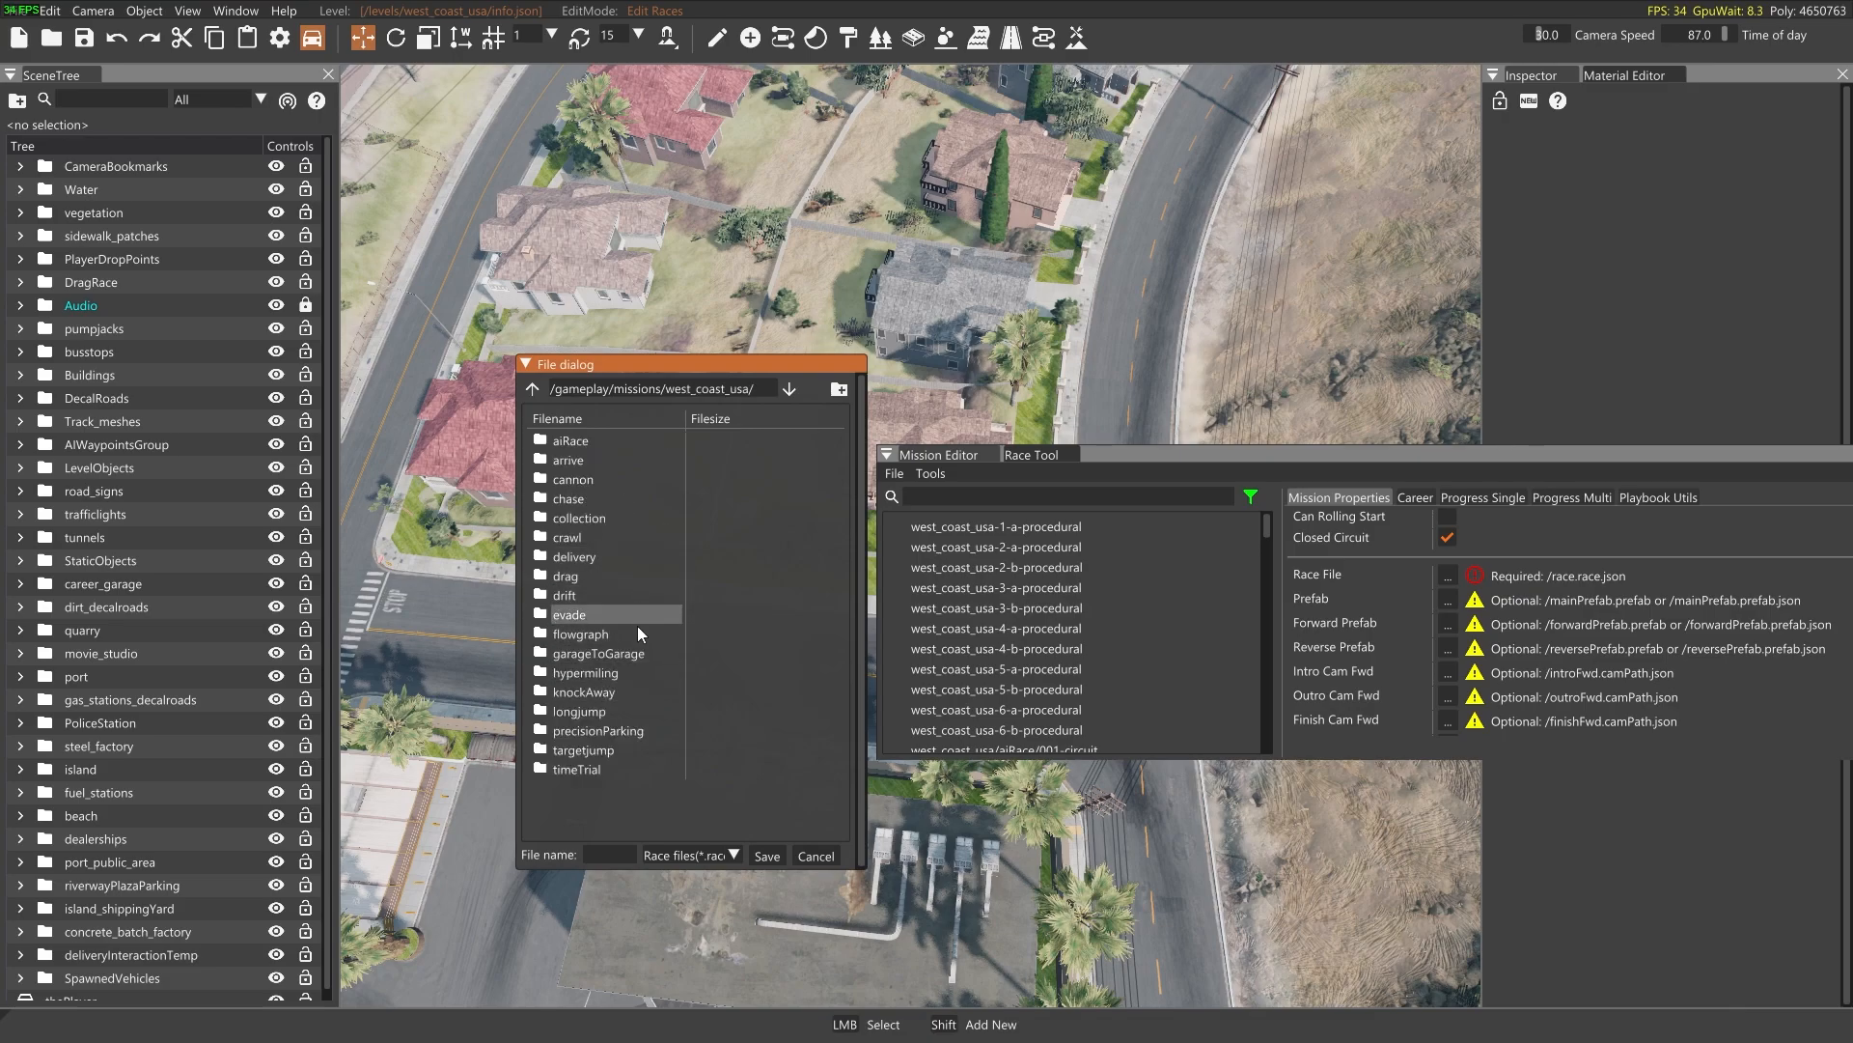
double_click(587, 769)
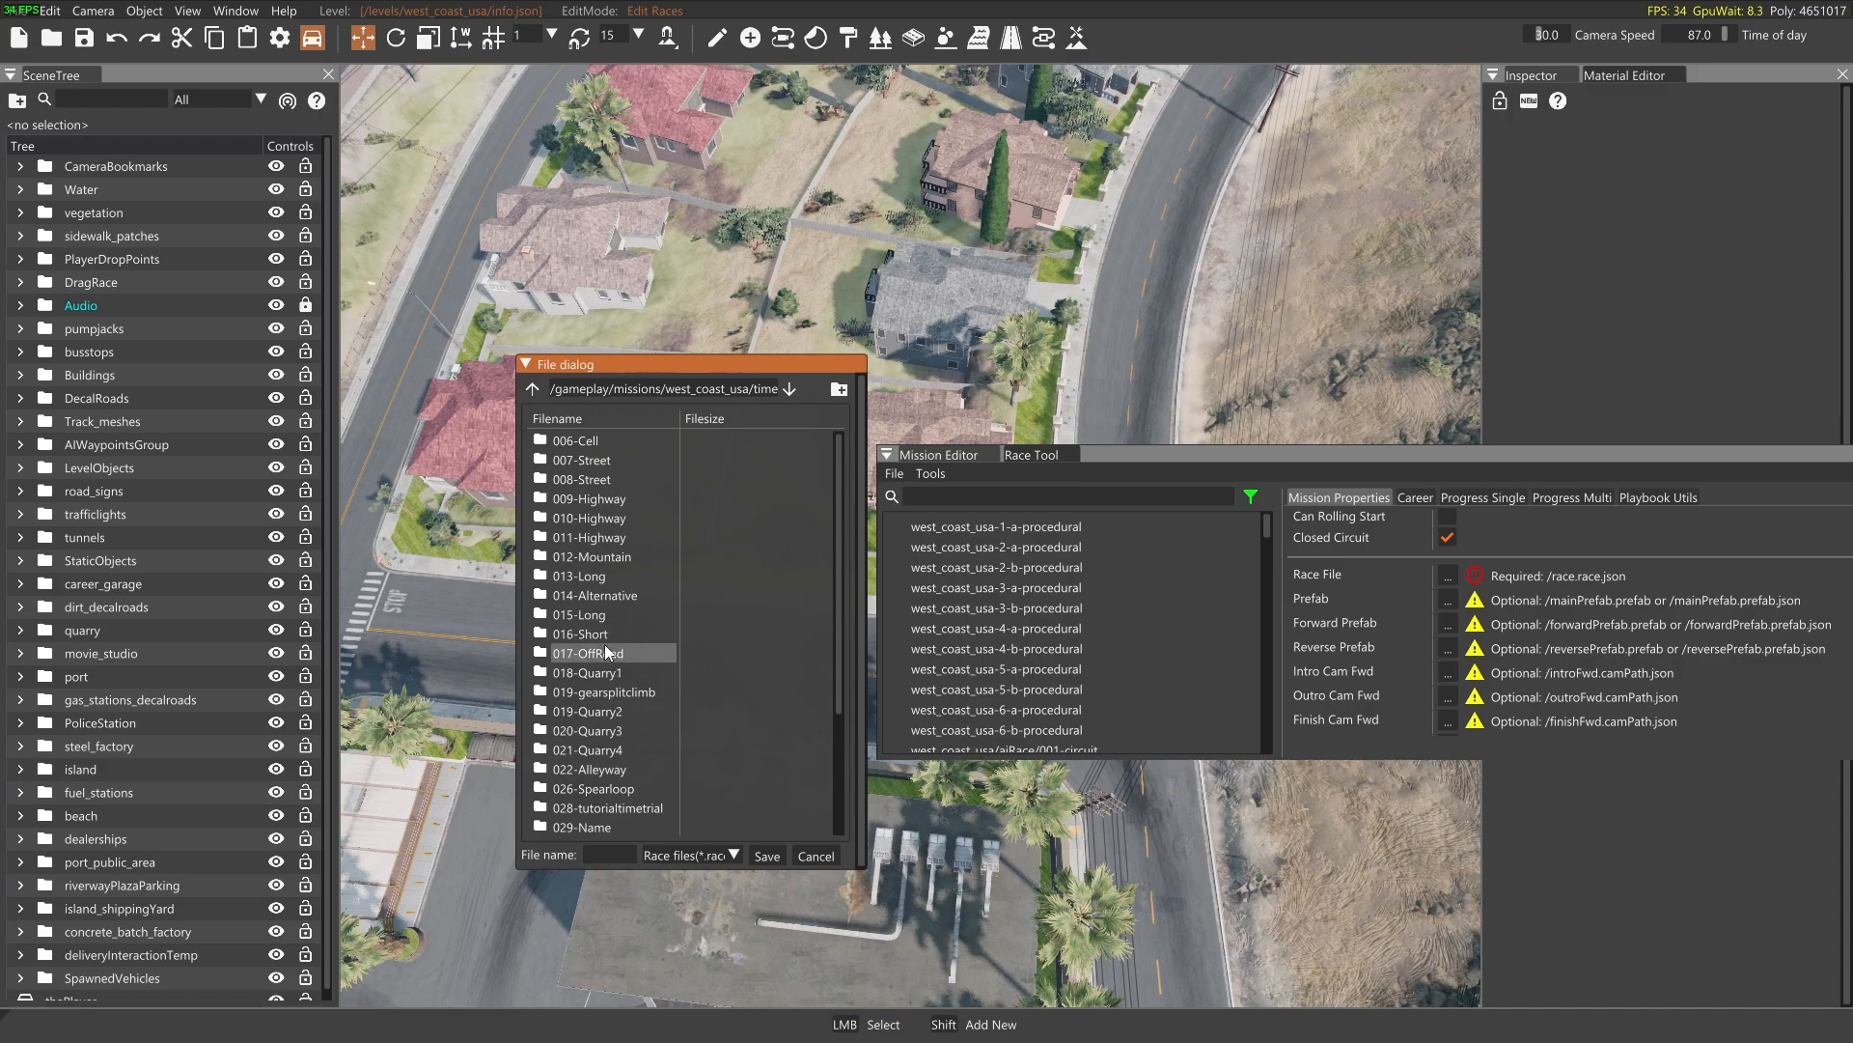
scroll(604, 645, "down", 4)
scroll(620, 690, "up", 3)
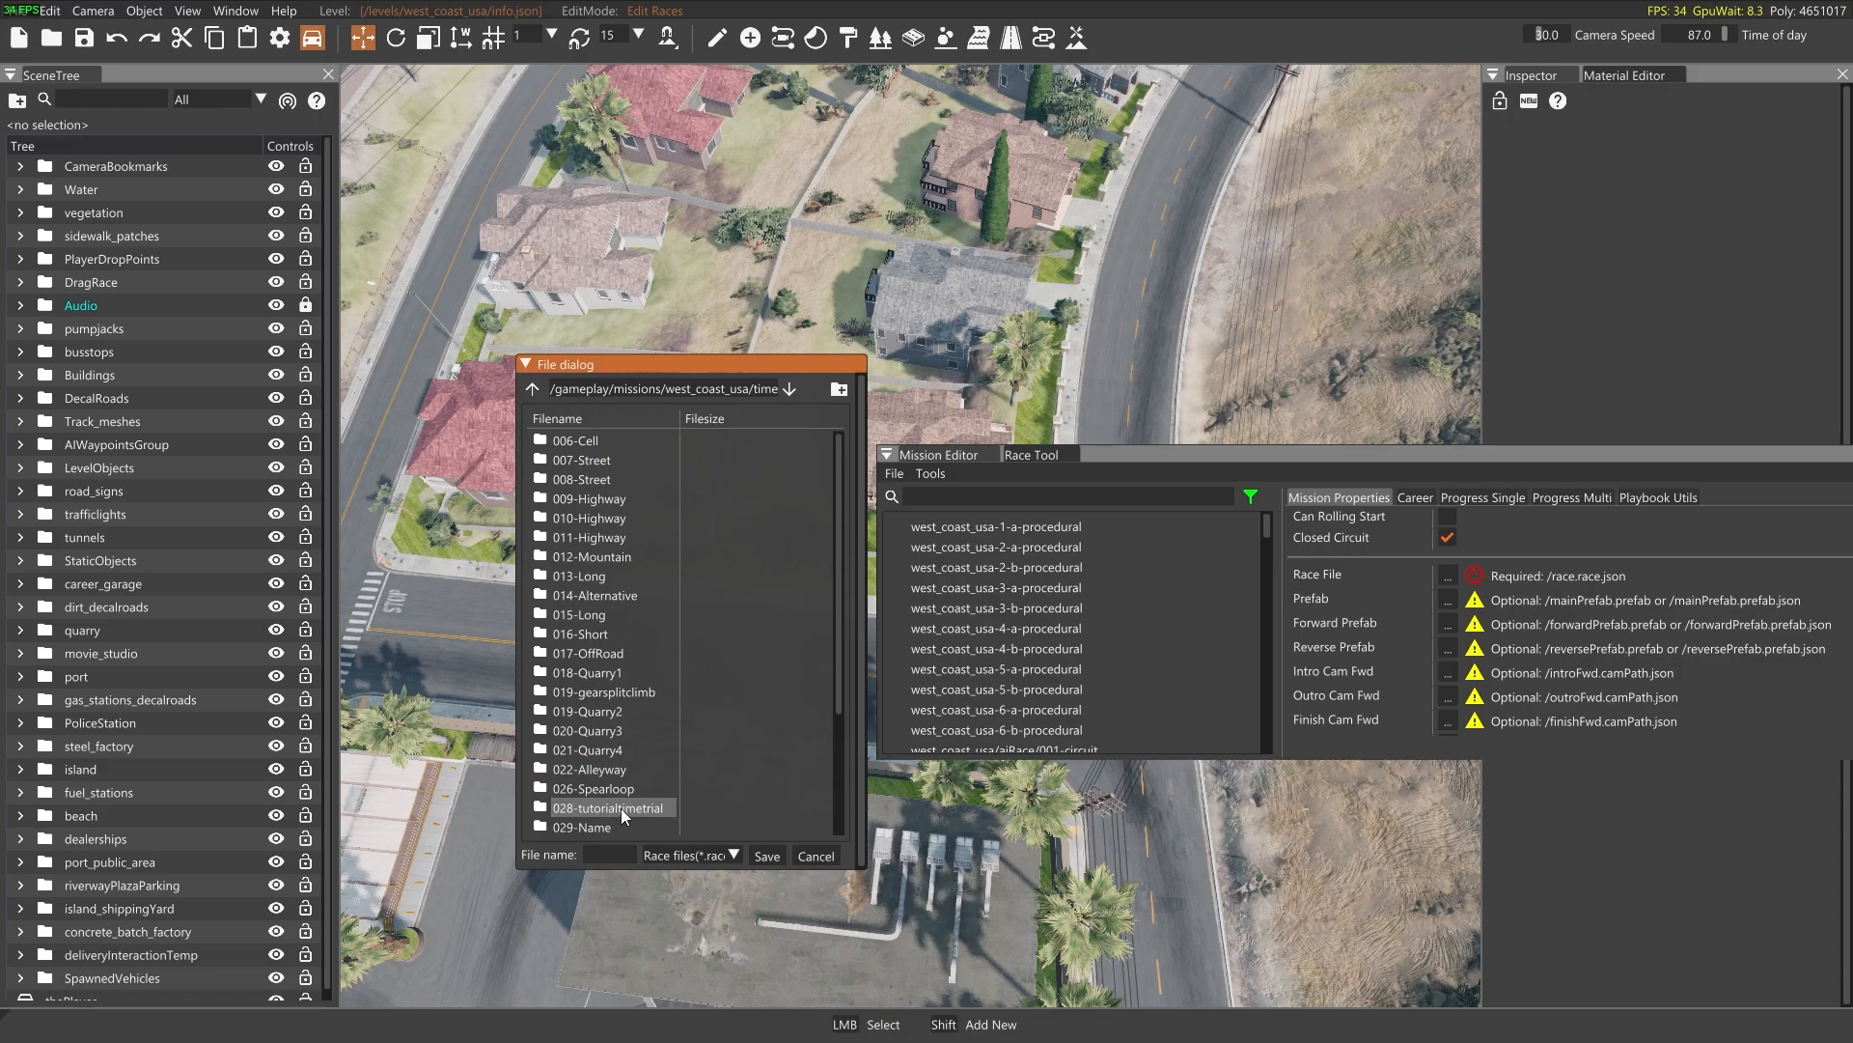
scroll(628, 811, "down", 3)
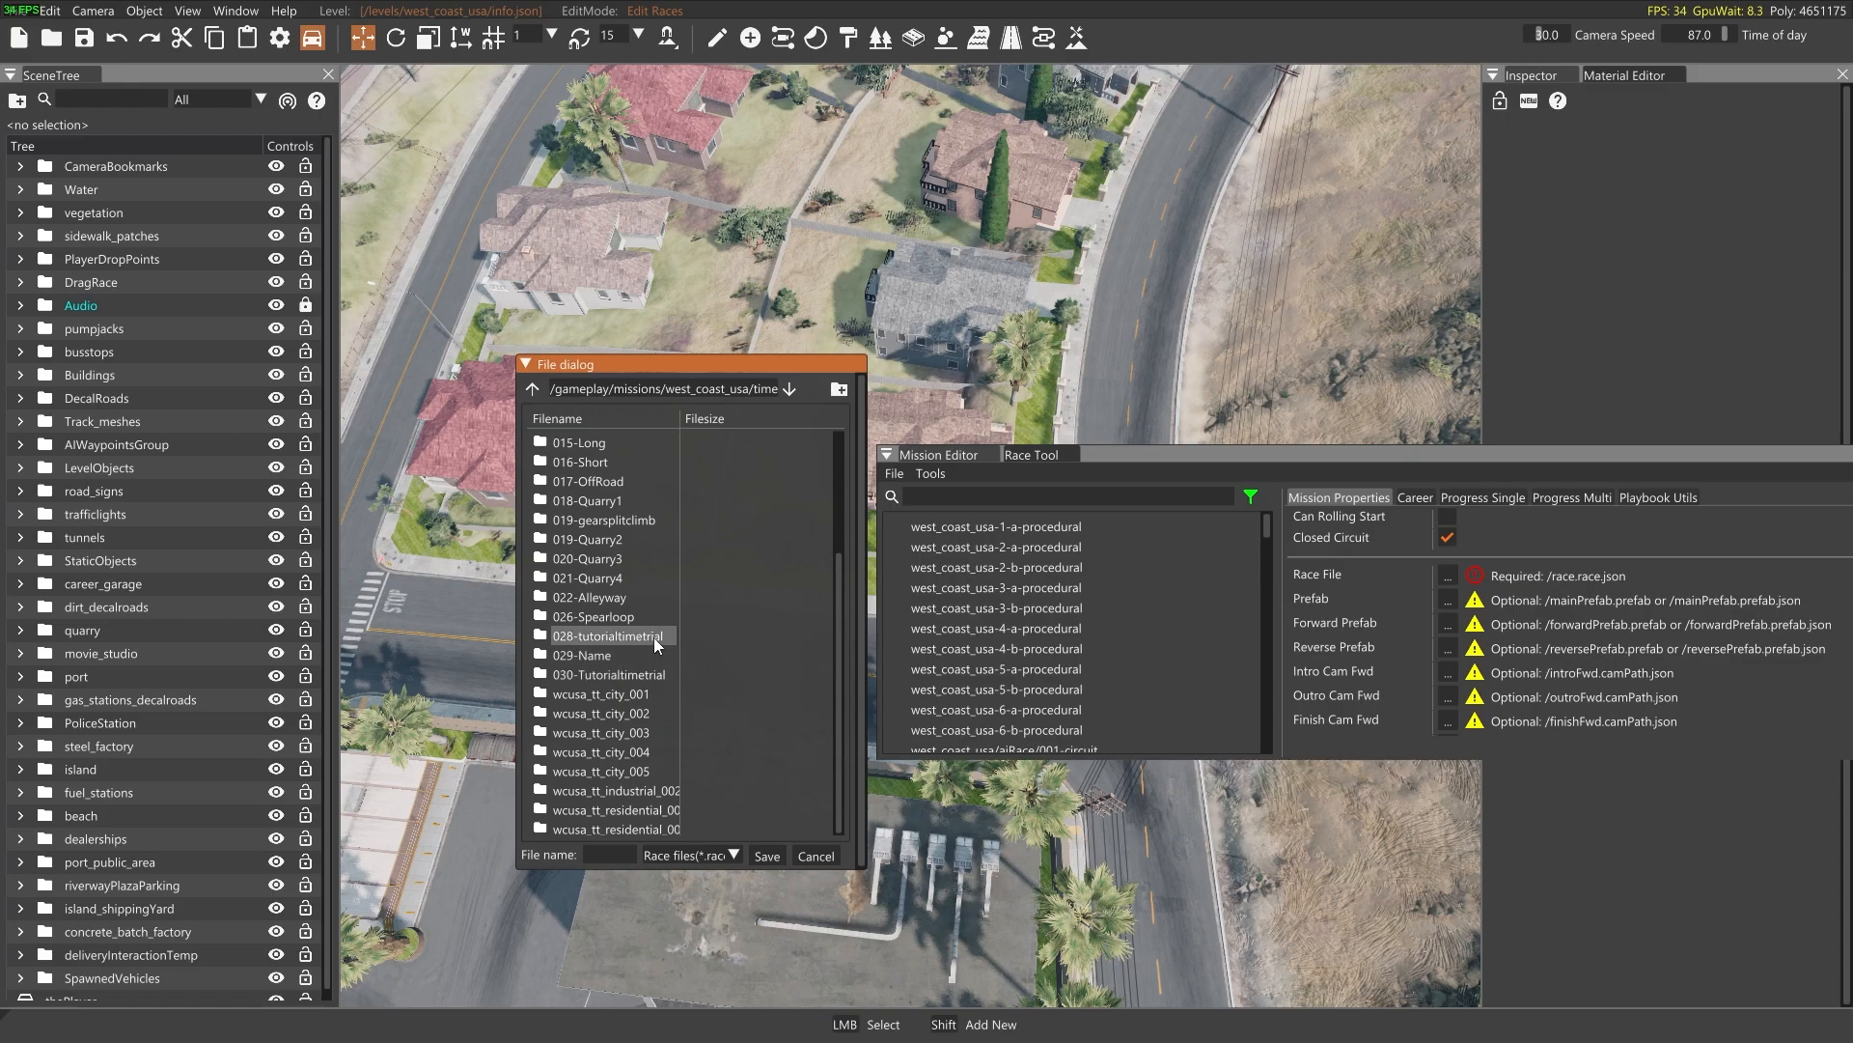
Save the race under the file name "race" in the 030-Tutorialtimetrial mission folder
left_click(632, 855)
type("race")
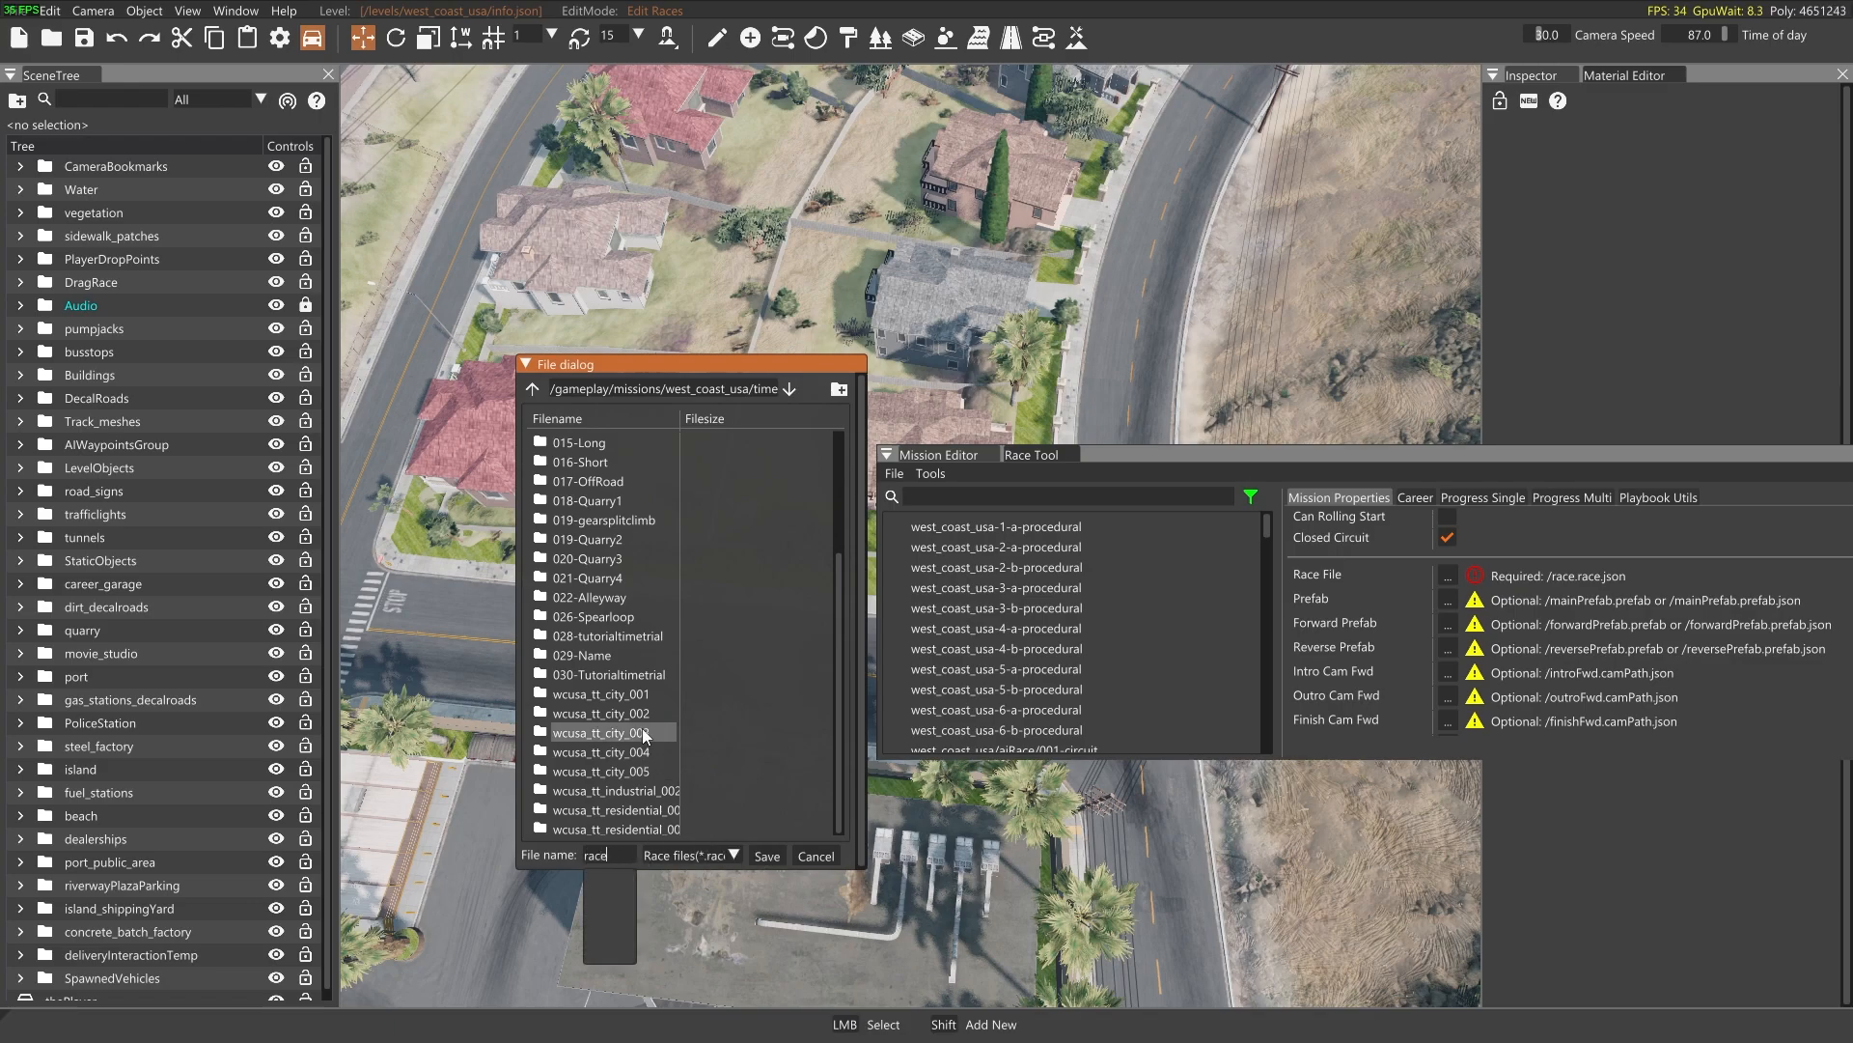
double_click(627, 674)
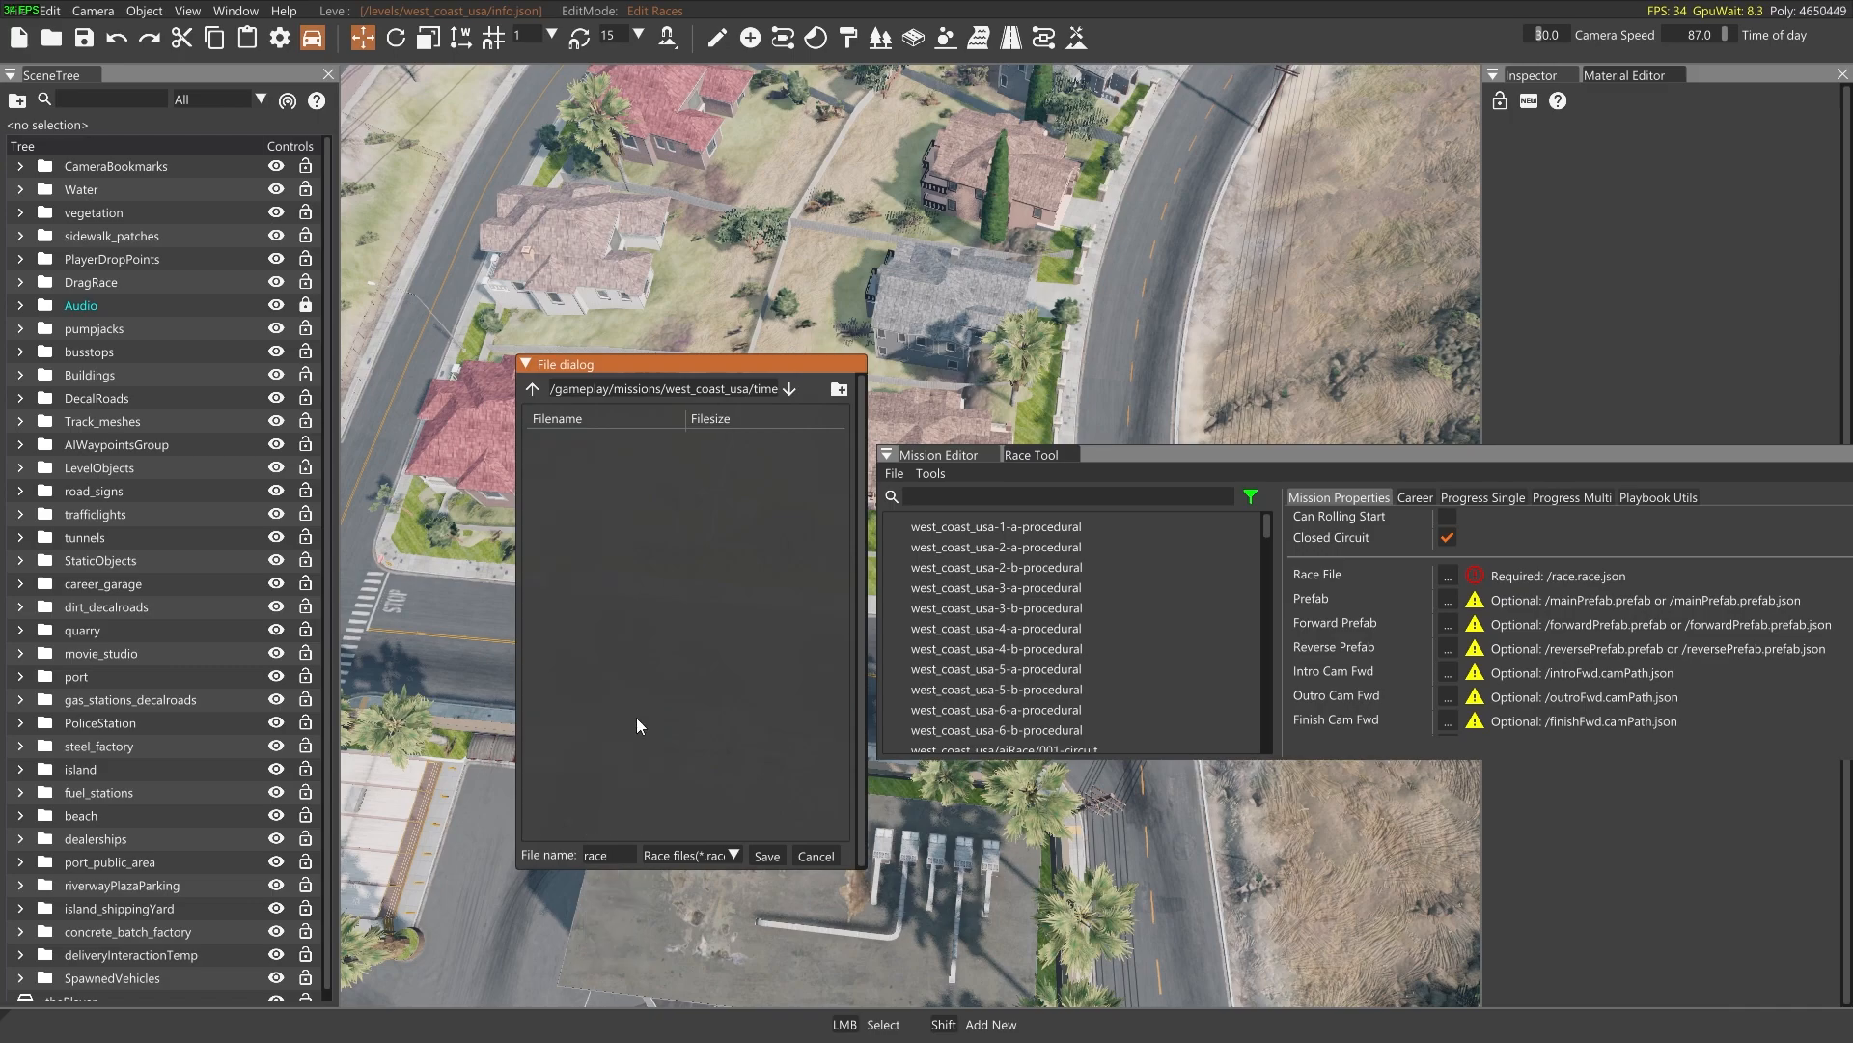
left_click(767, 857)
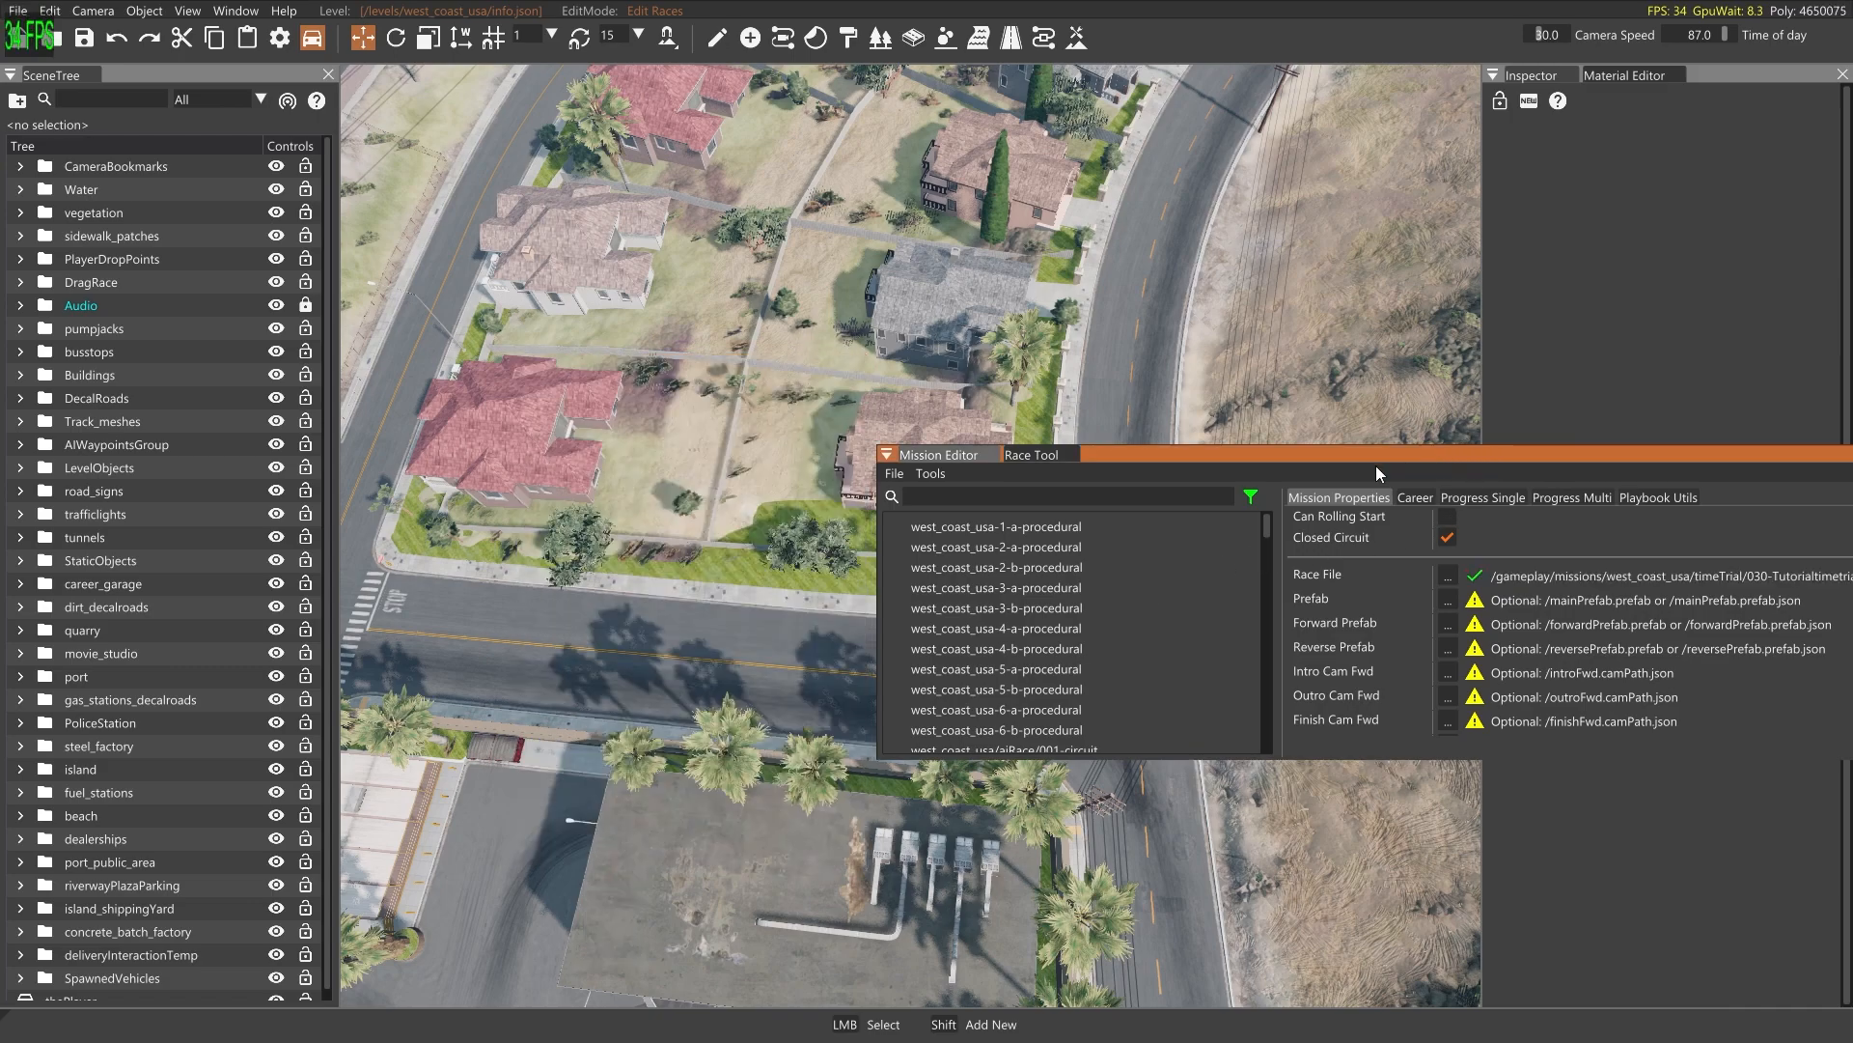
Check the mission's Race File entry, and show the Race Tool's track layout with its window clear of the viewport
left_click_drag(1283, 468, 1187, 601)
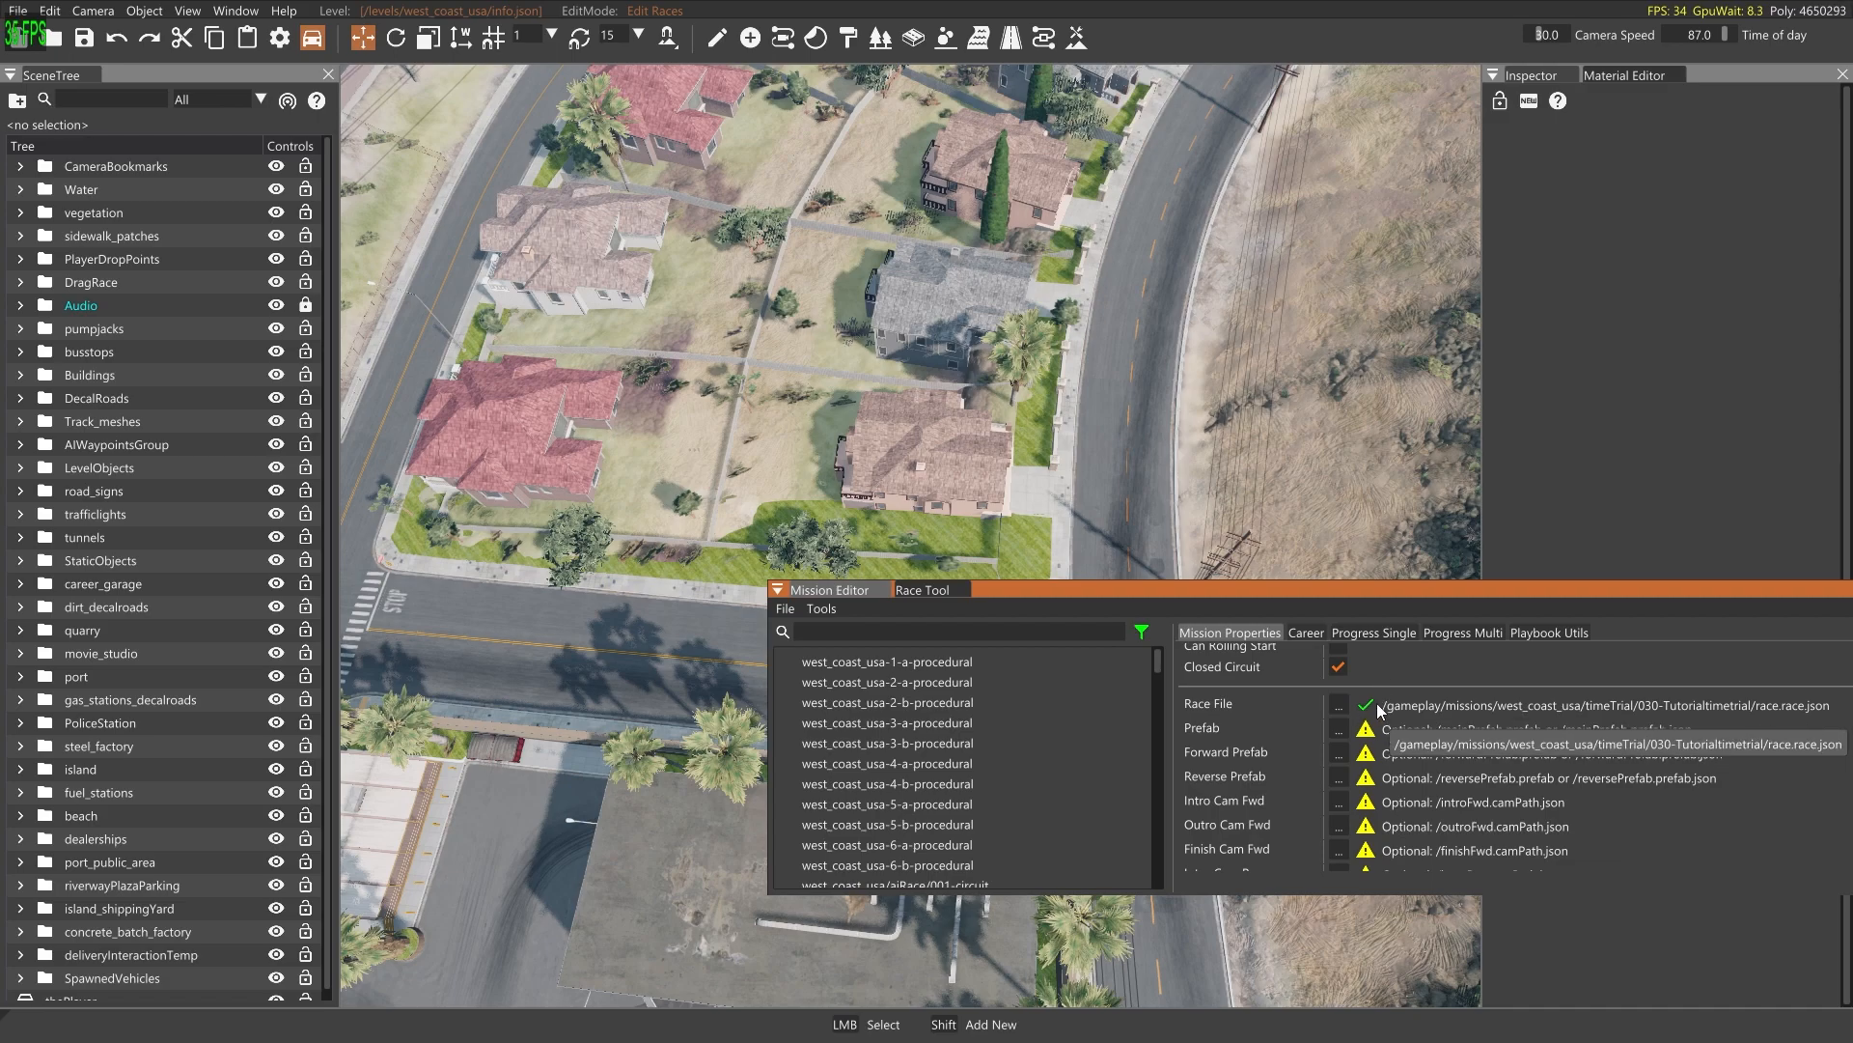
left_click_drag(1408, 591, 1462, 636)
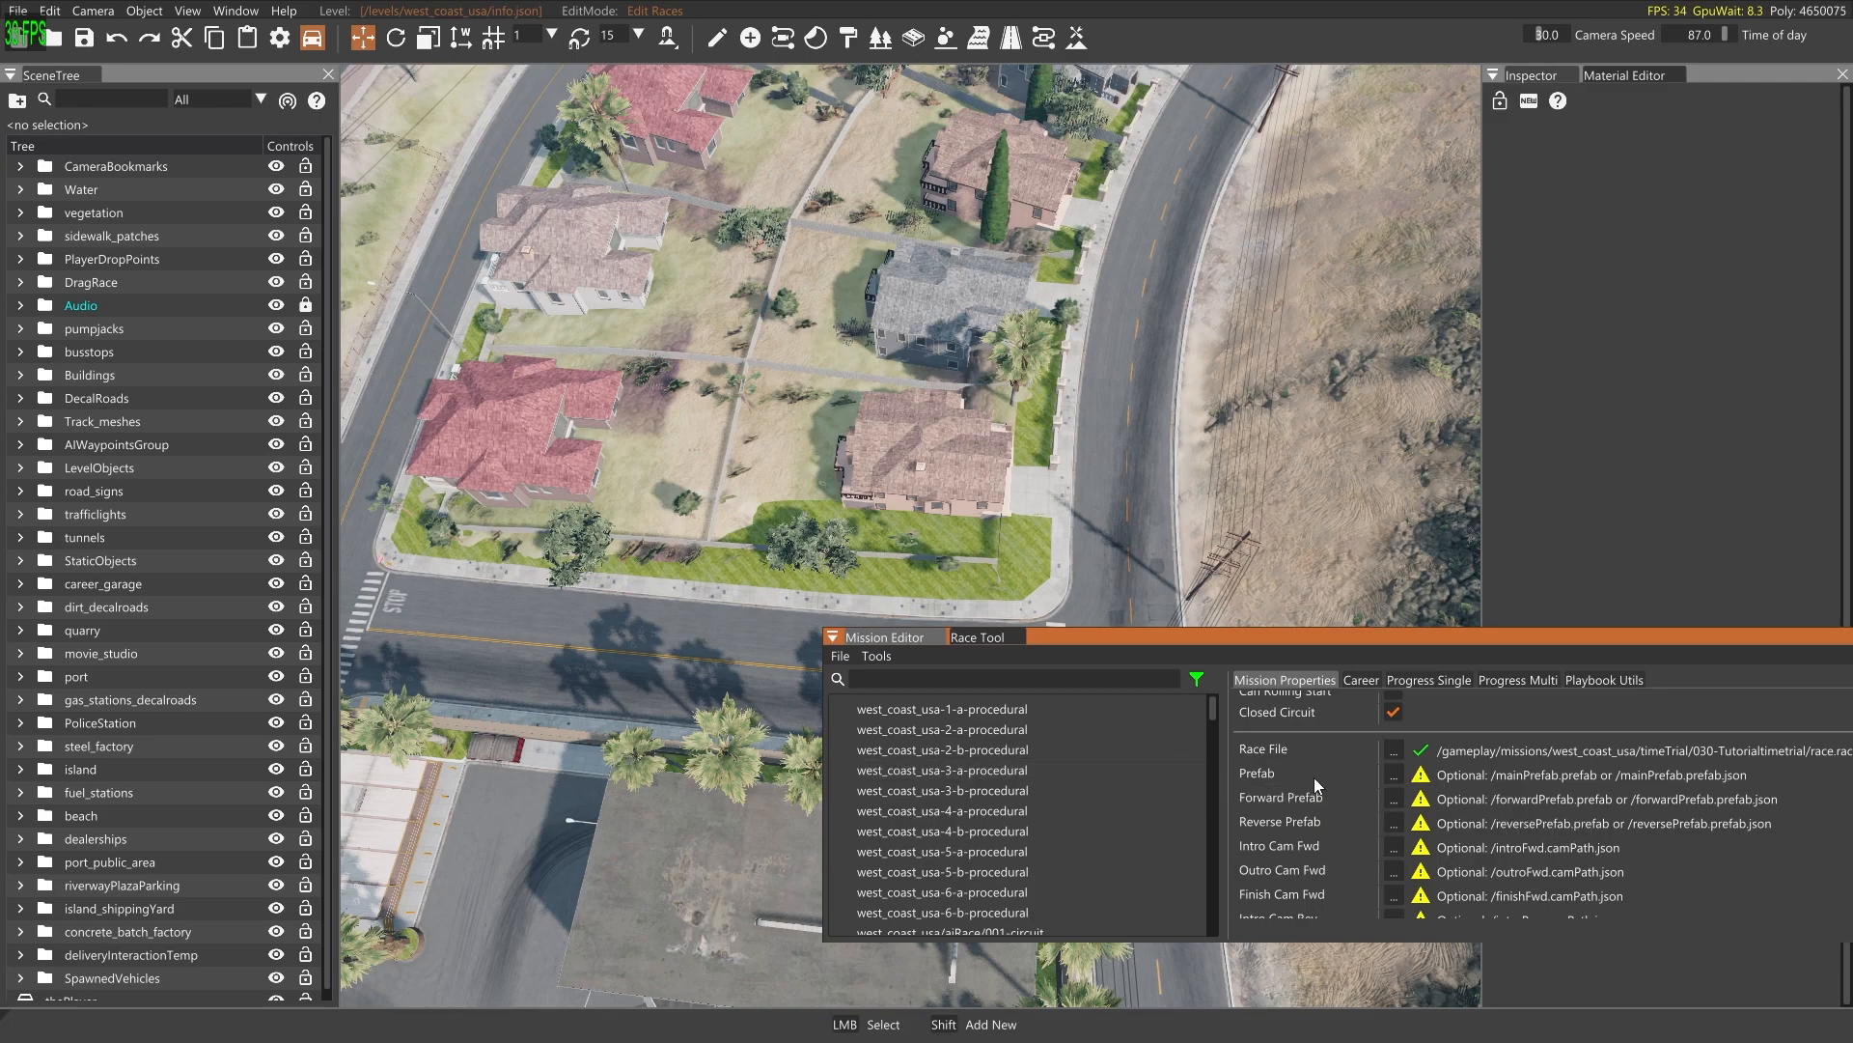
left_click_drag(1446, 643, 1667, 592)
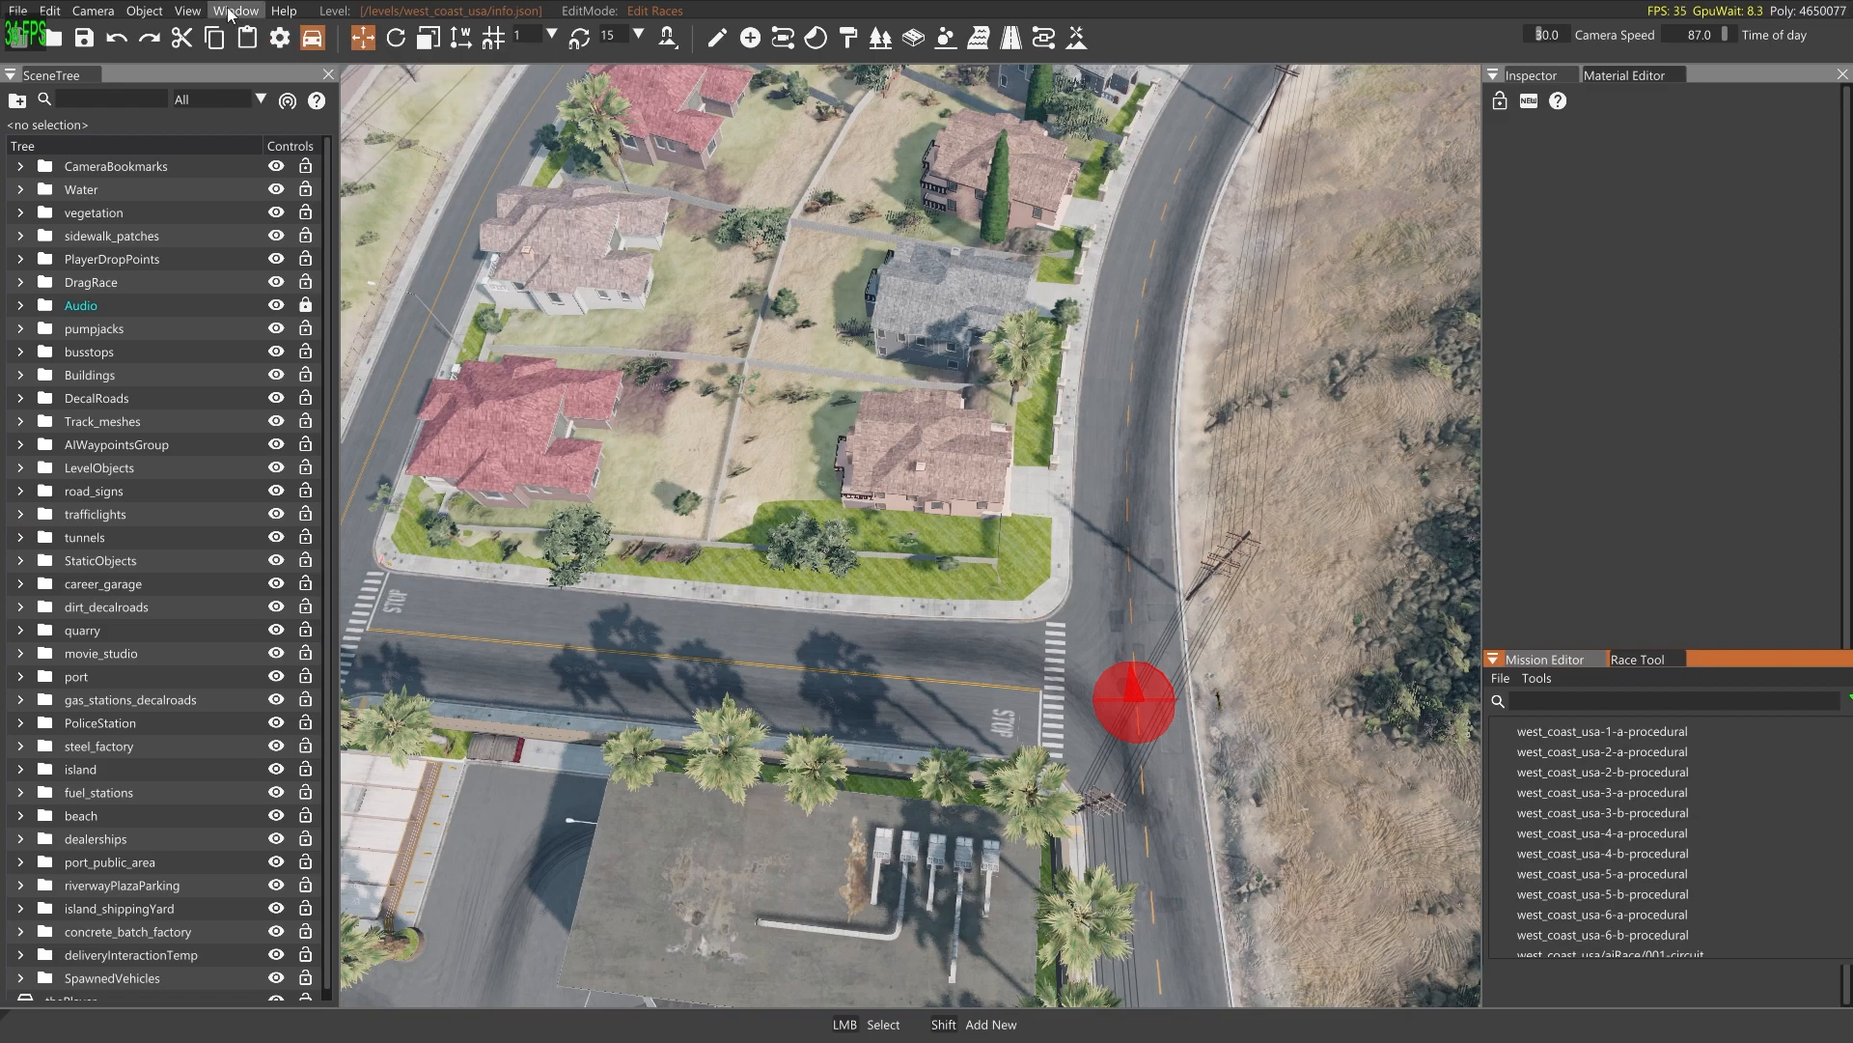
left_click(1637, 663)
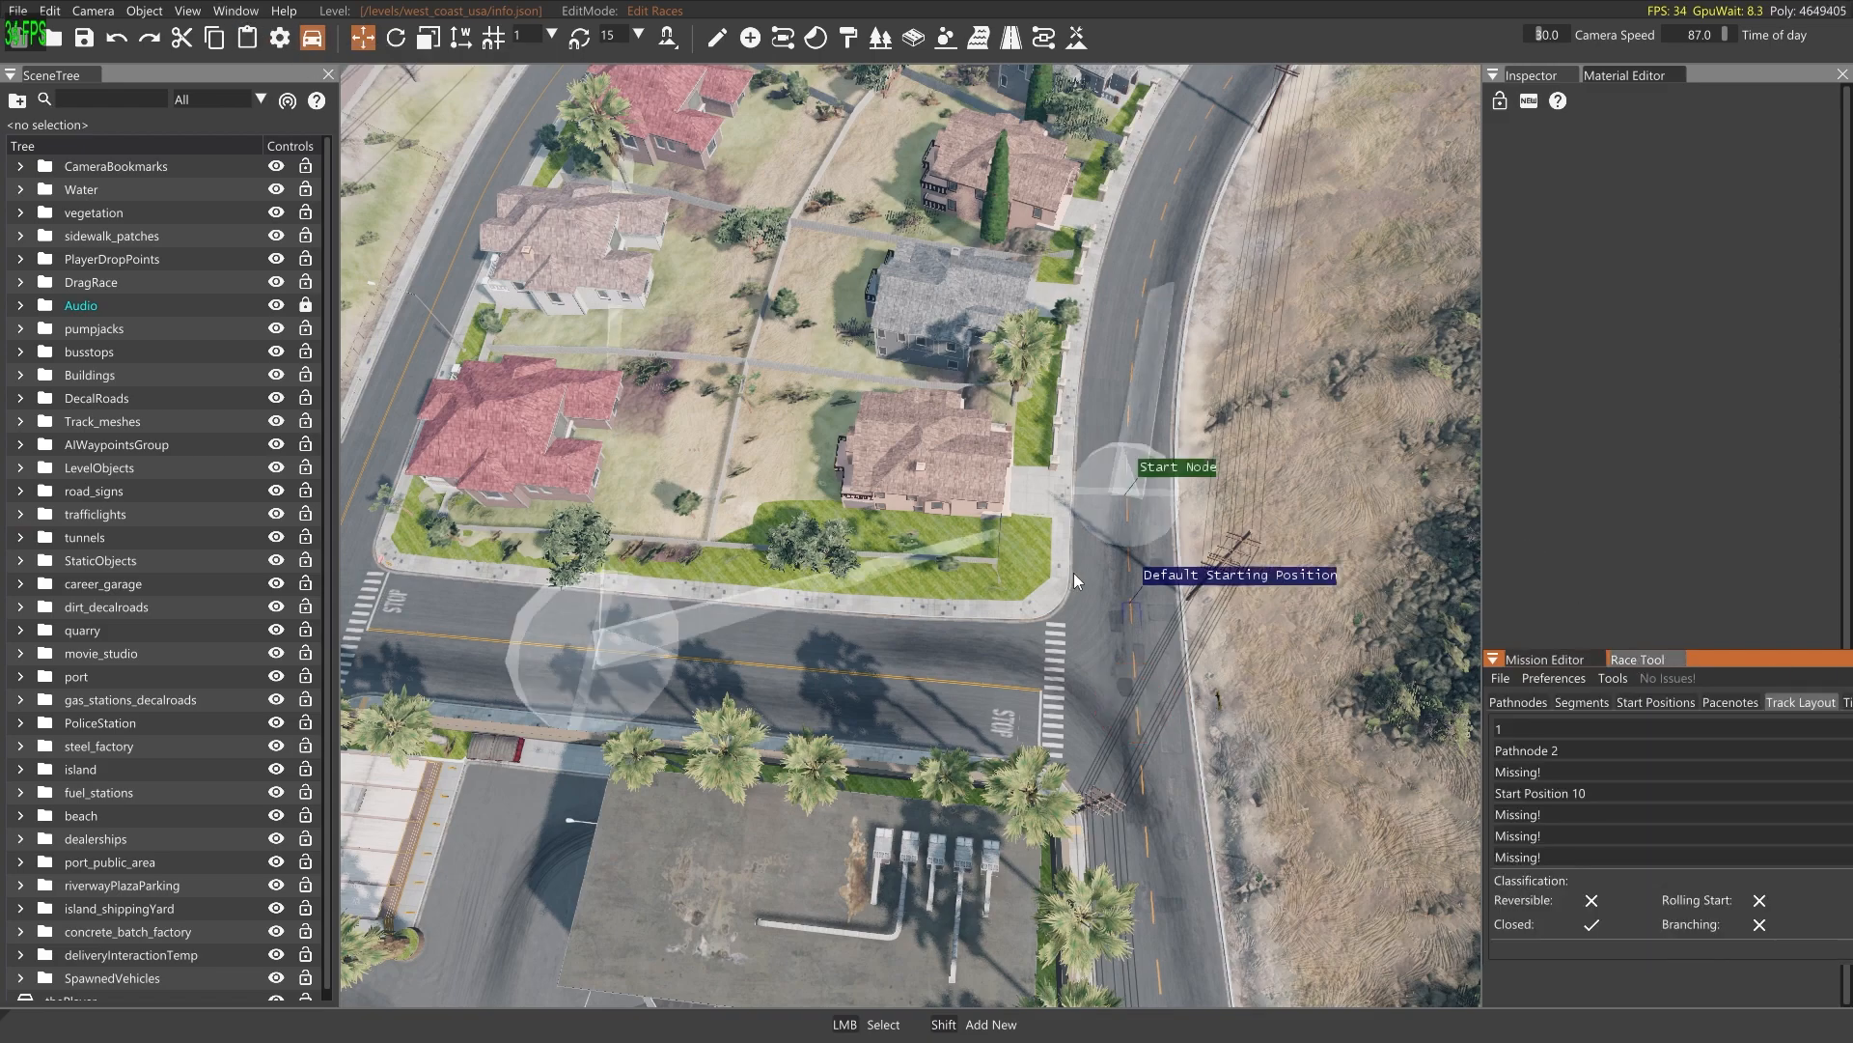
right_click_drag(992, 425, 1040, 639)
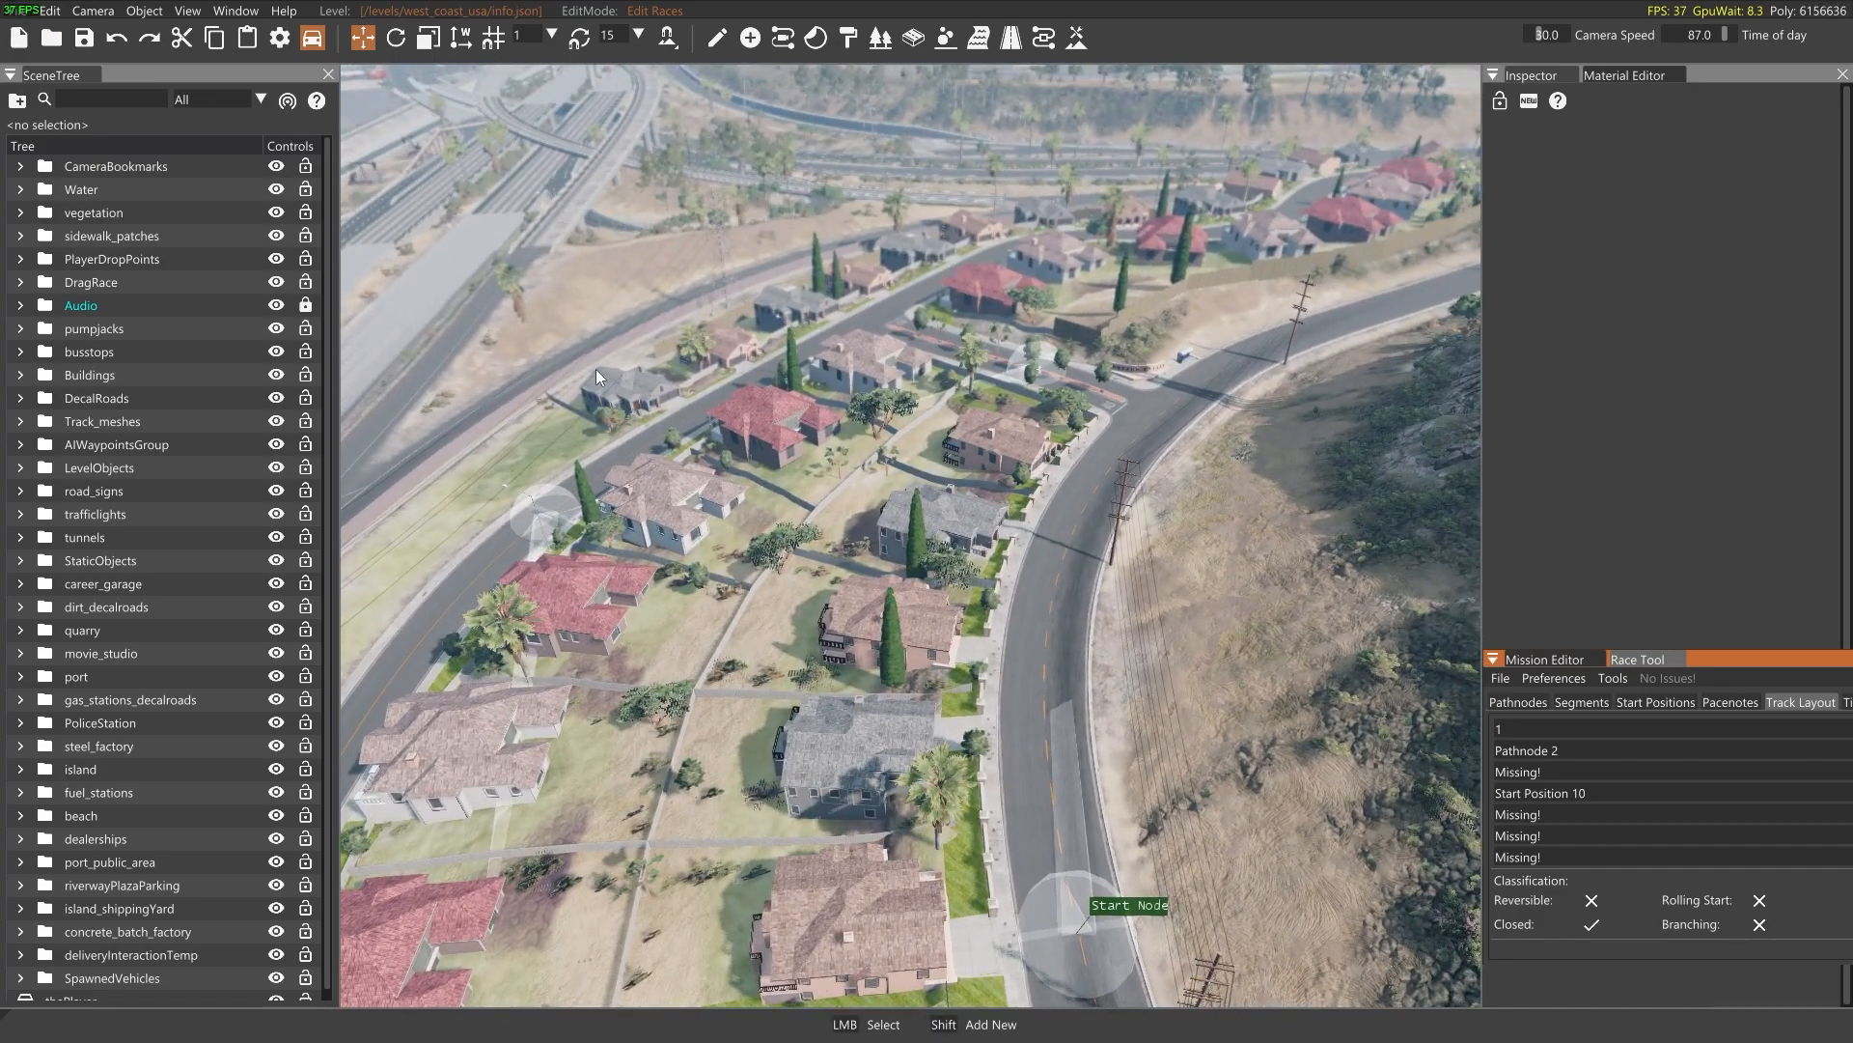
Open the Asset Browser and apply the All models saved filter
left_click(236, 10)
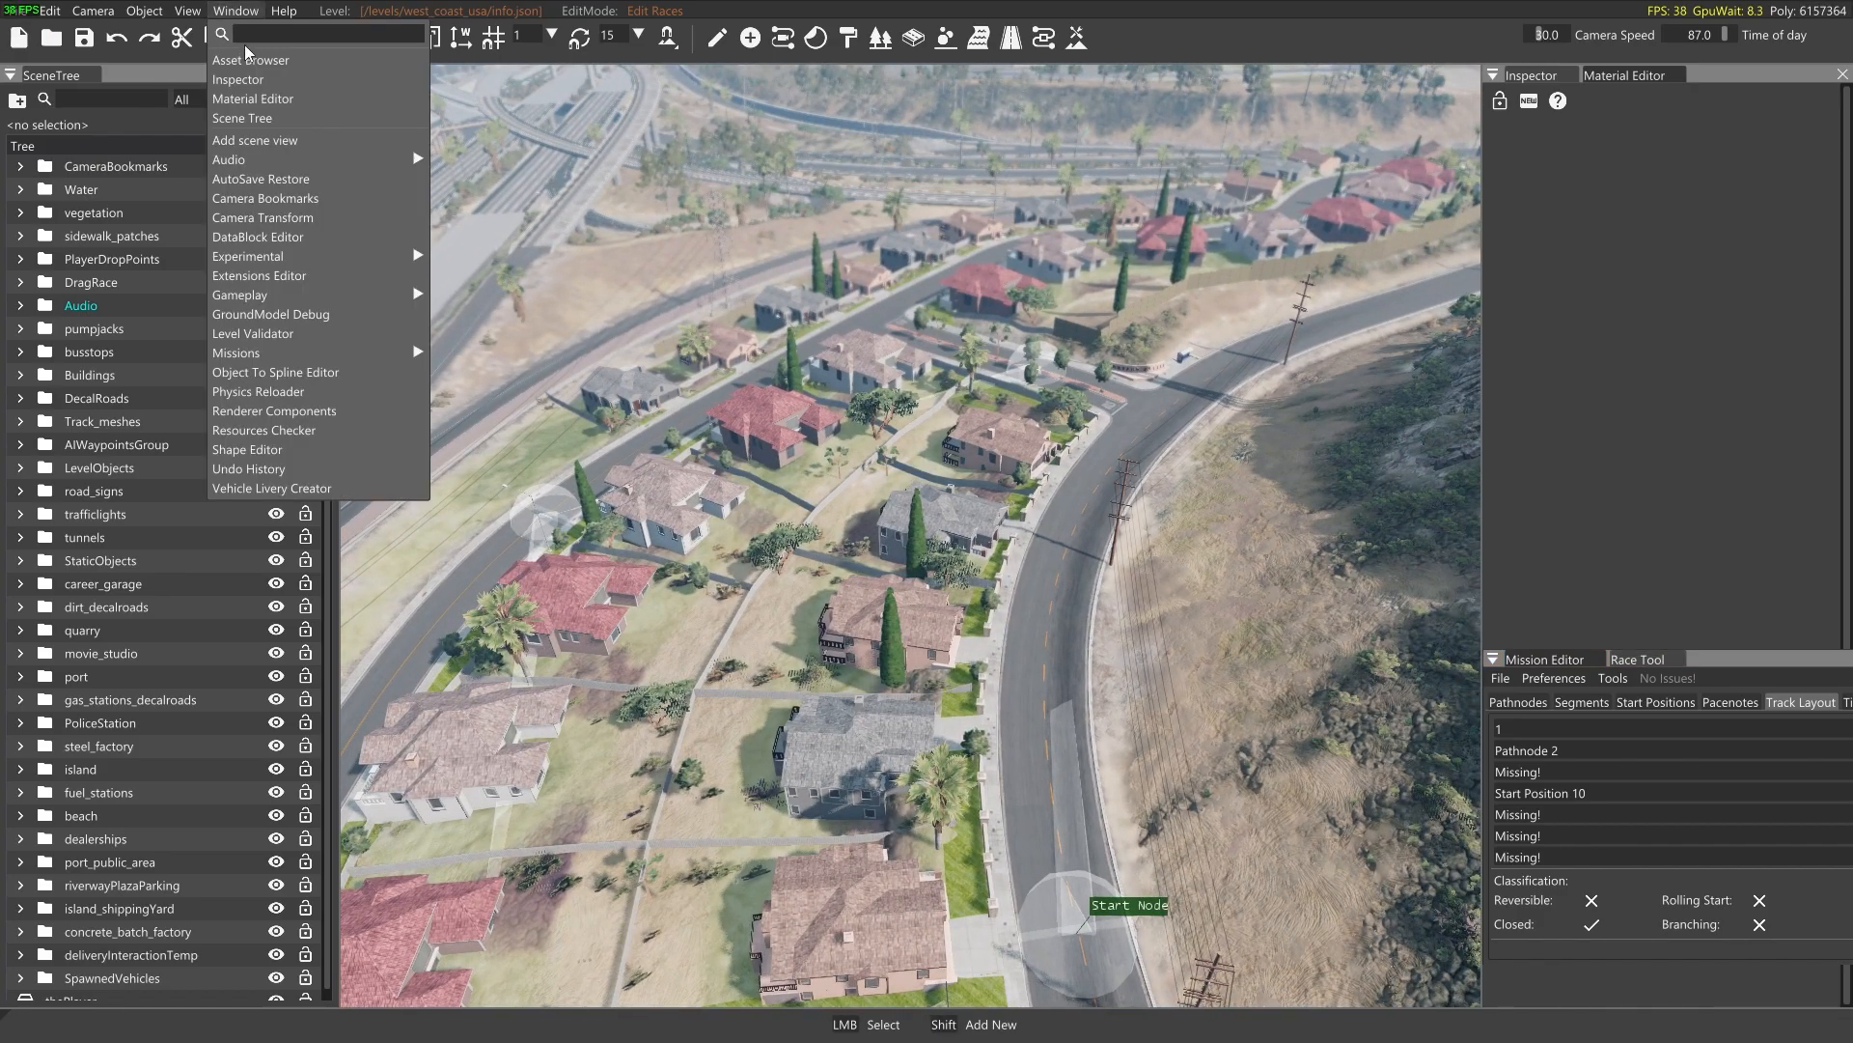
left_click(241, 60)
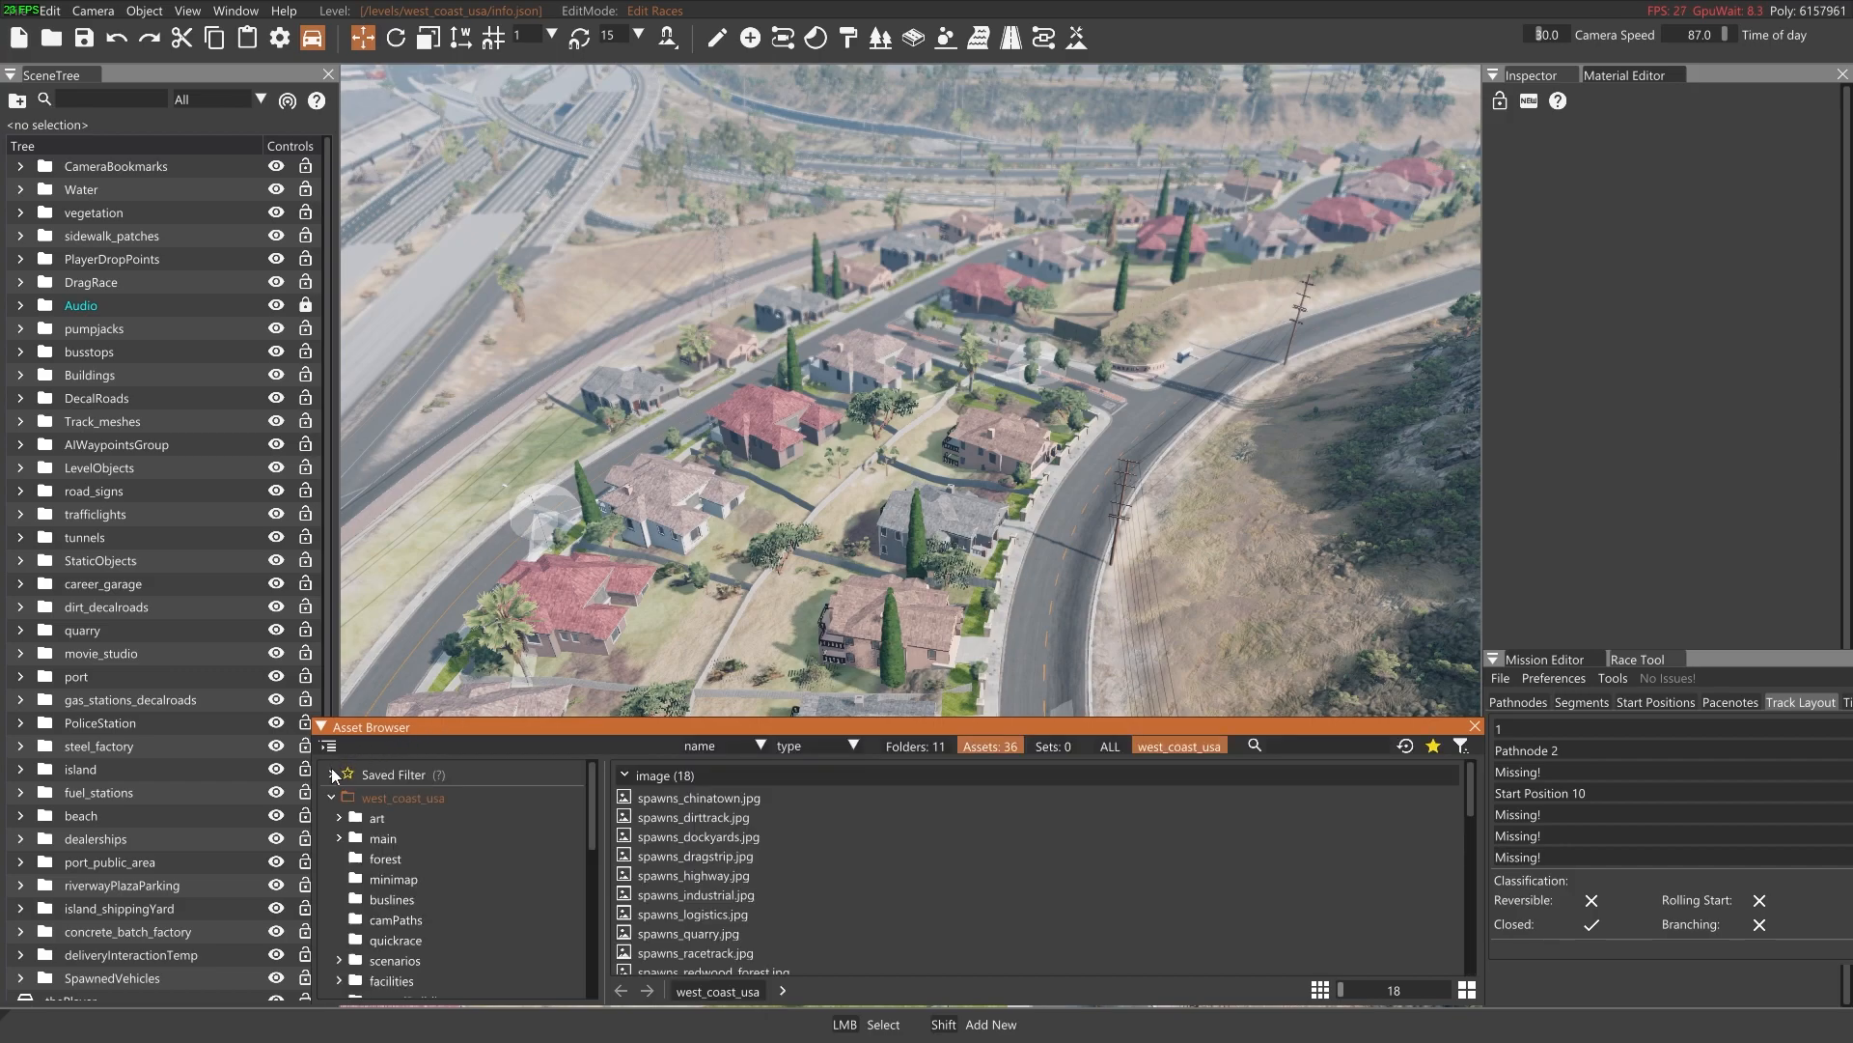
left_click(332, 774)
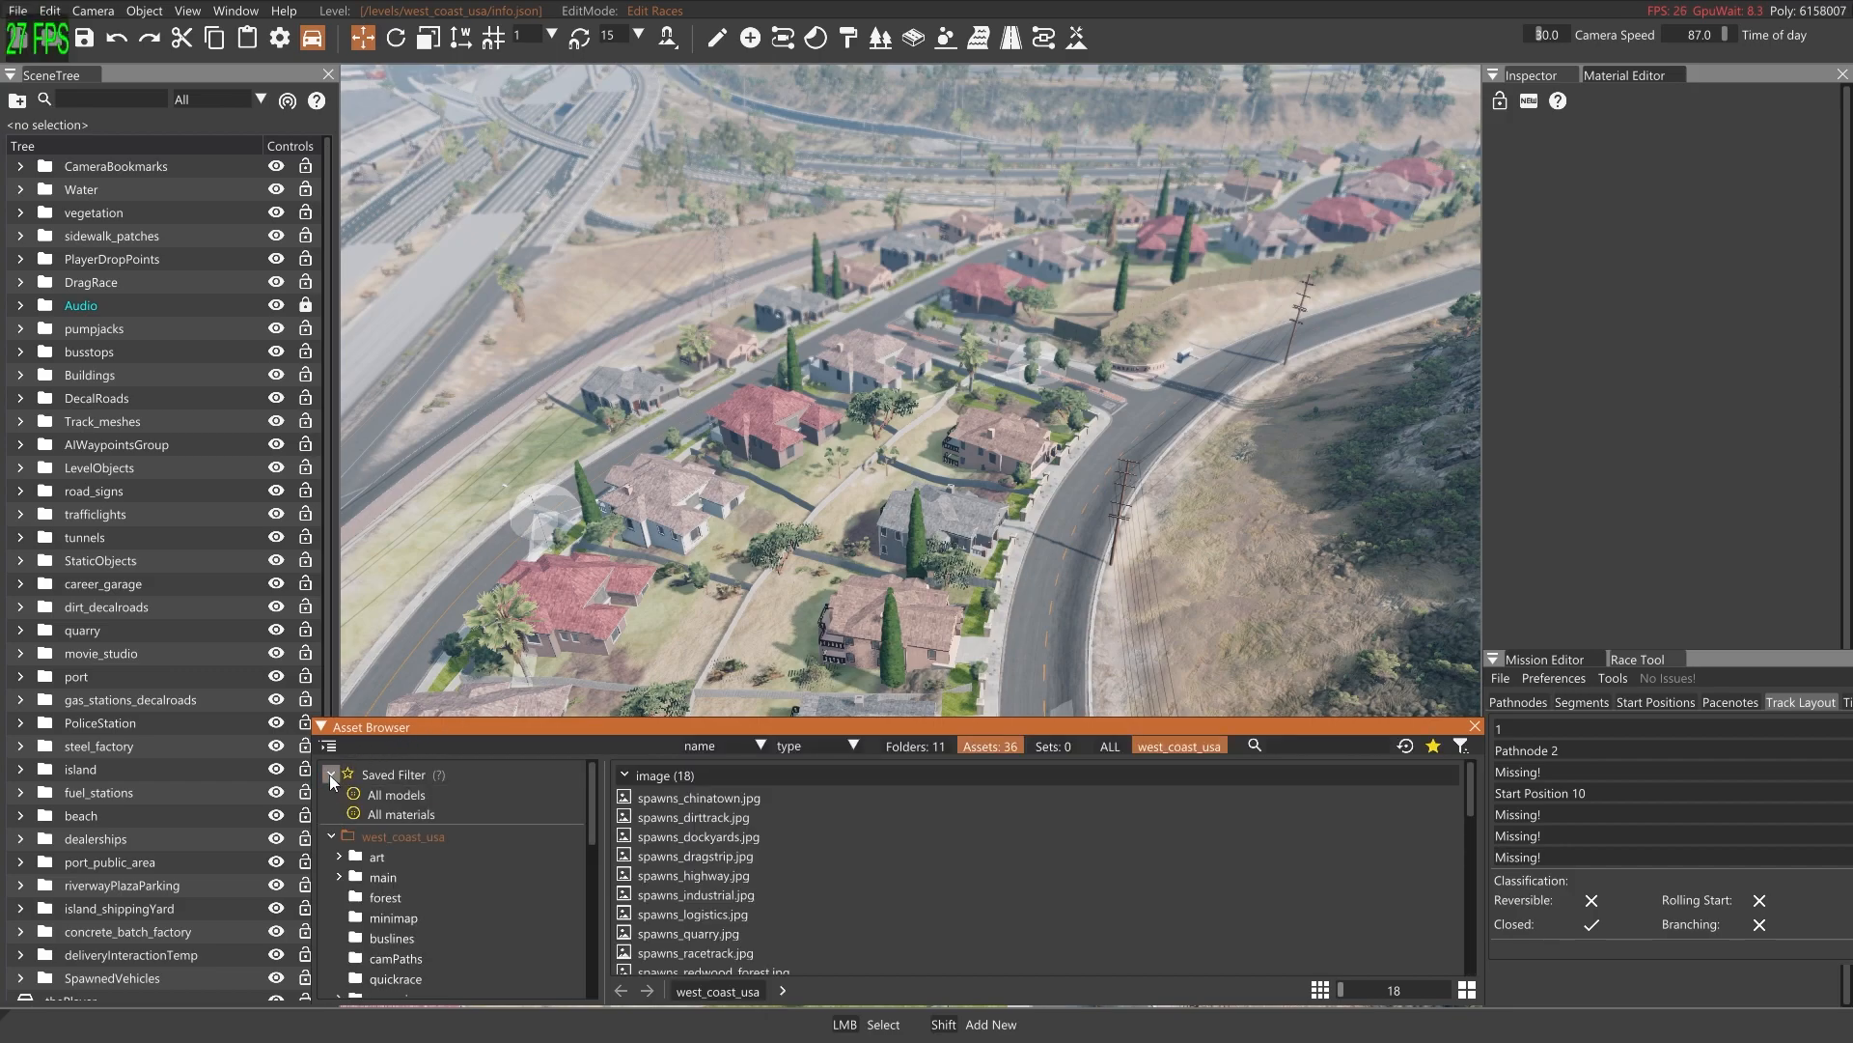
left_click(398, 795)
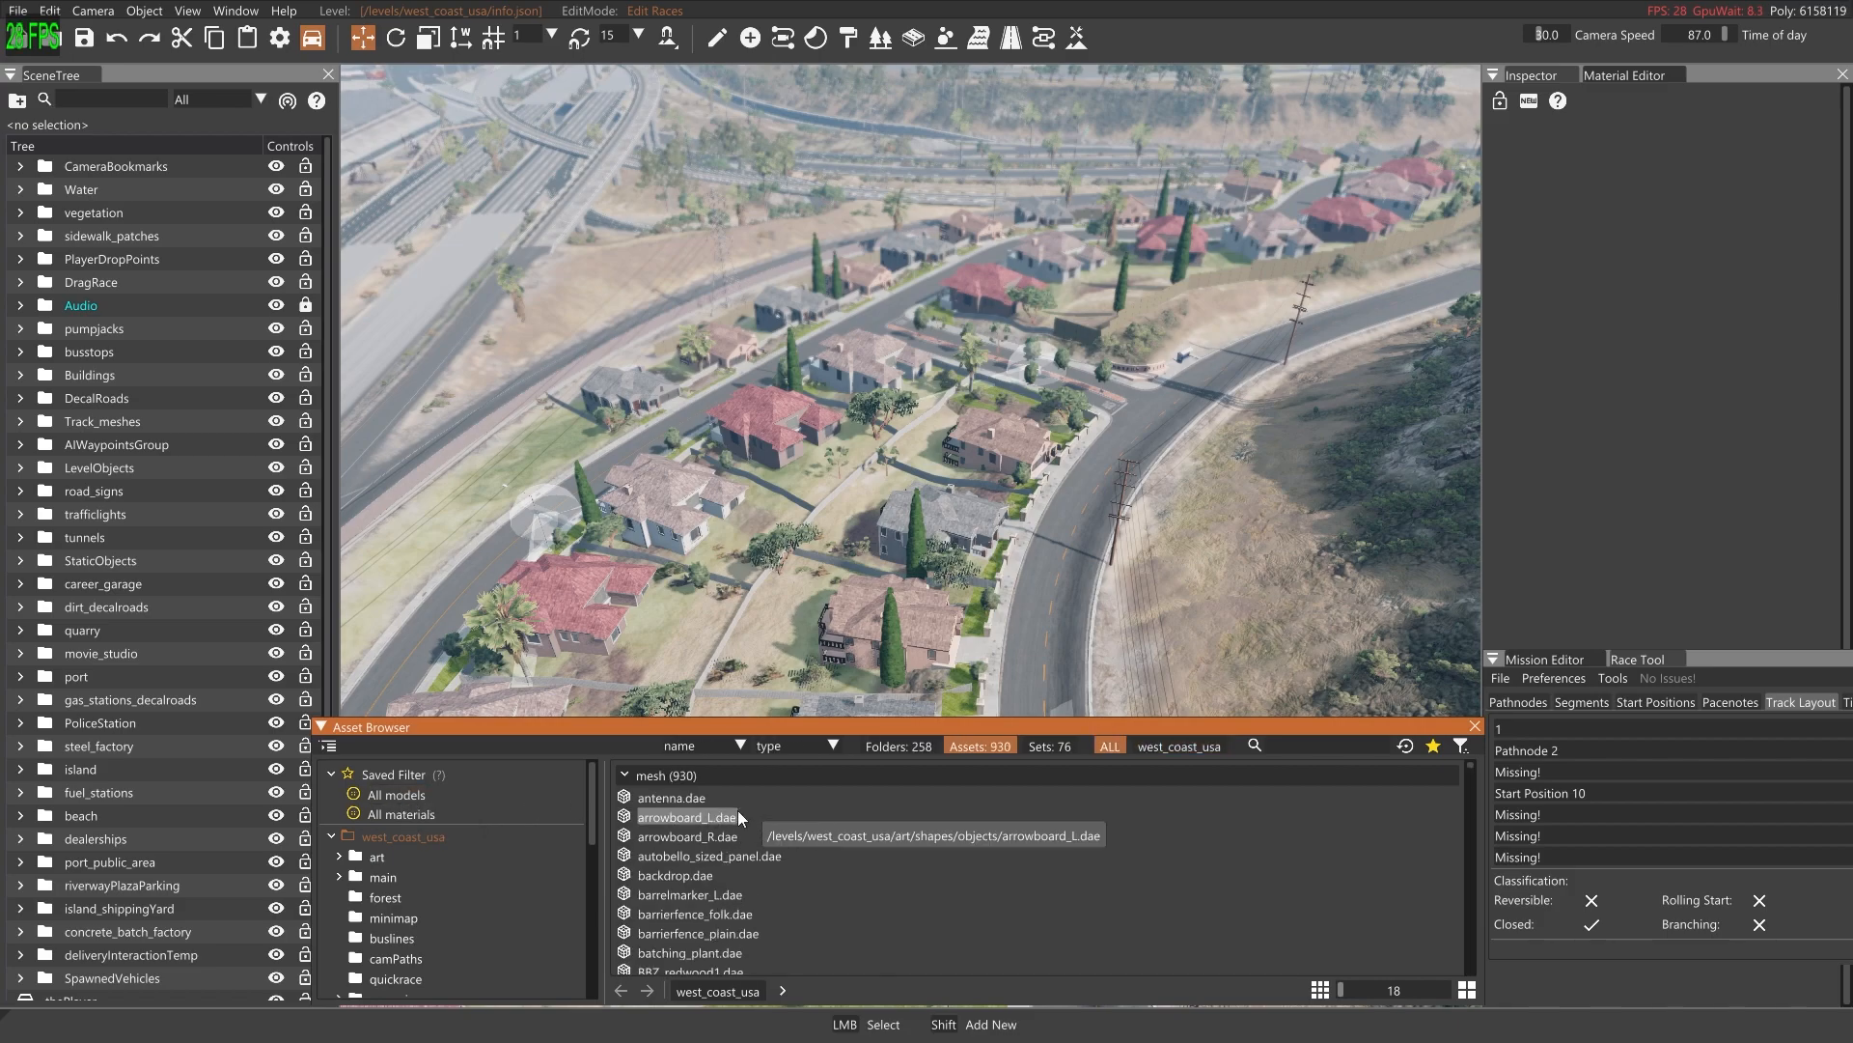
Preview the barrelmarker_L, barrierfence_plain, BBZ_redwood1, bollard_yellow, boom_lift and boom_trafficlight_small models
scroll(768, 842, "down", 2)
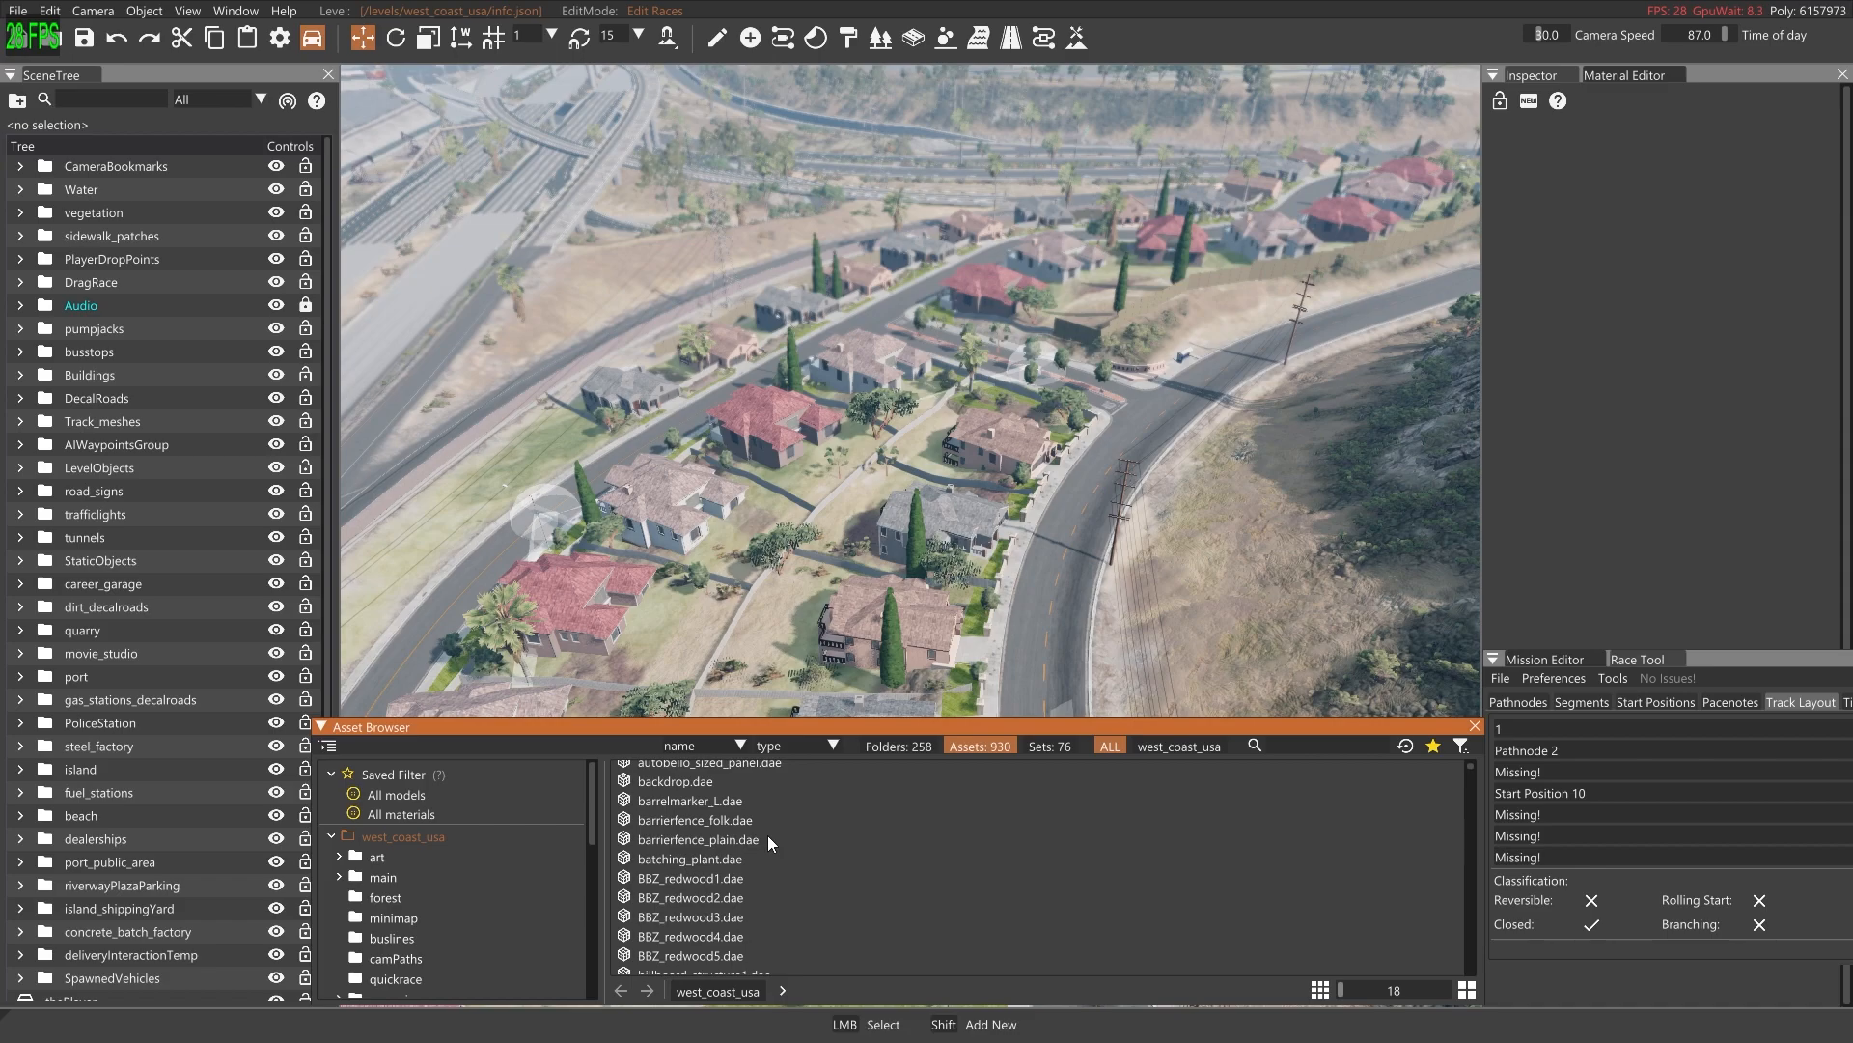
left_click(698, 803)
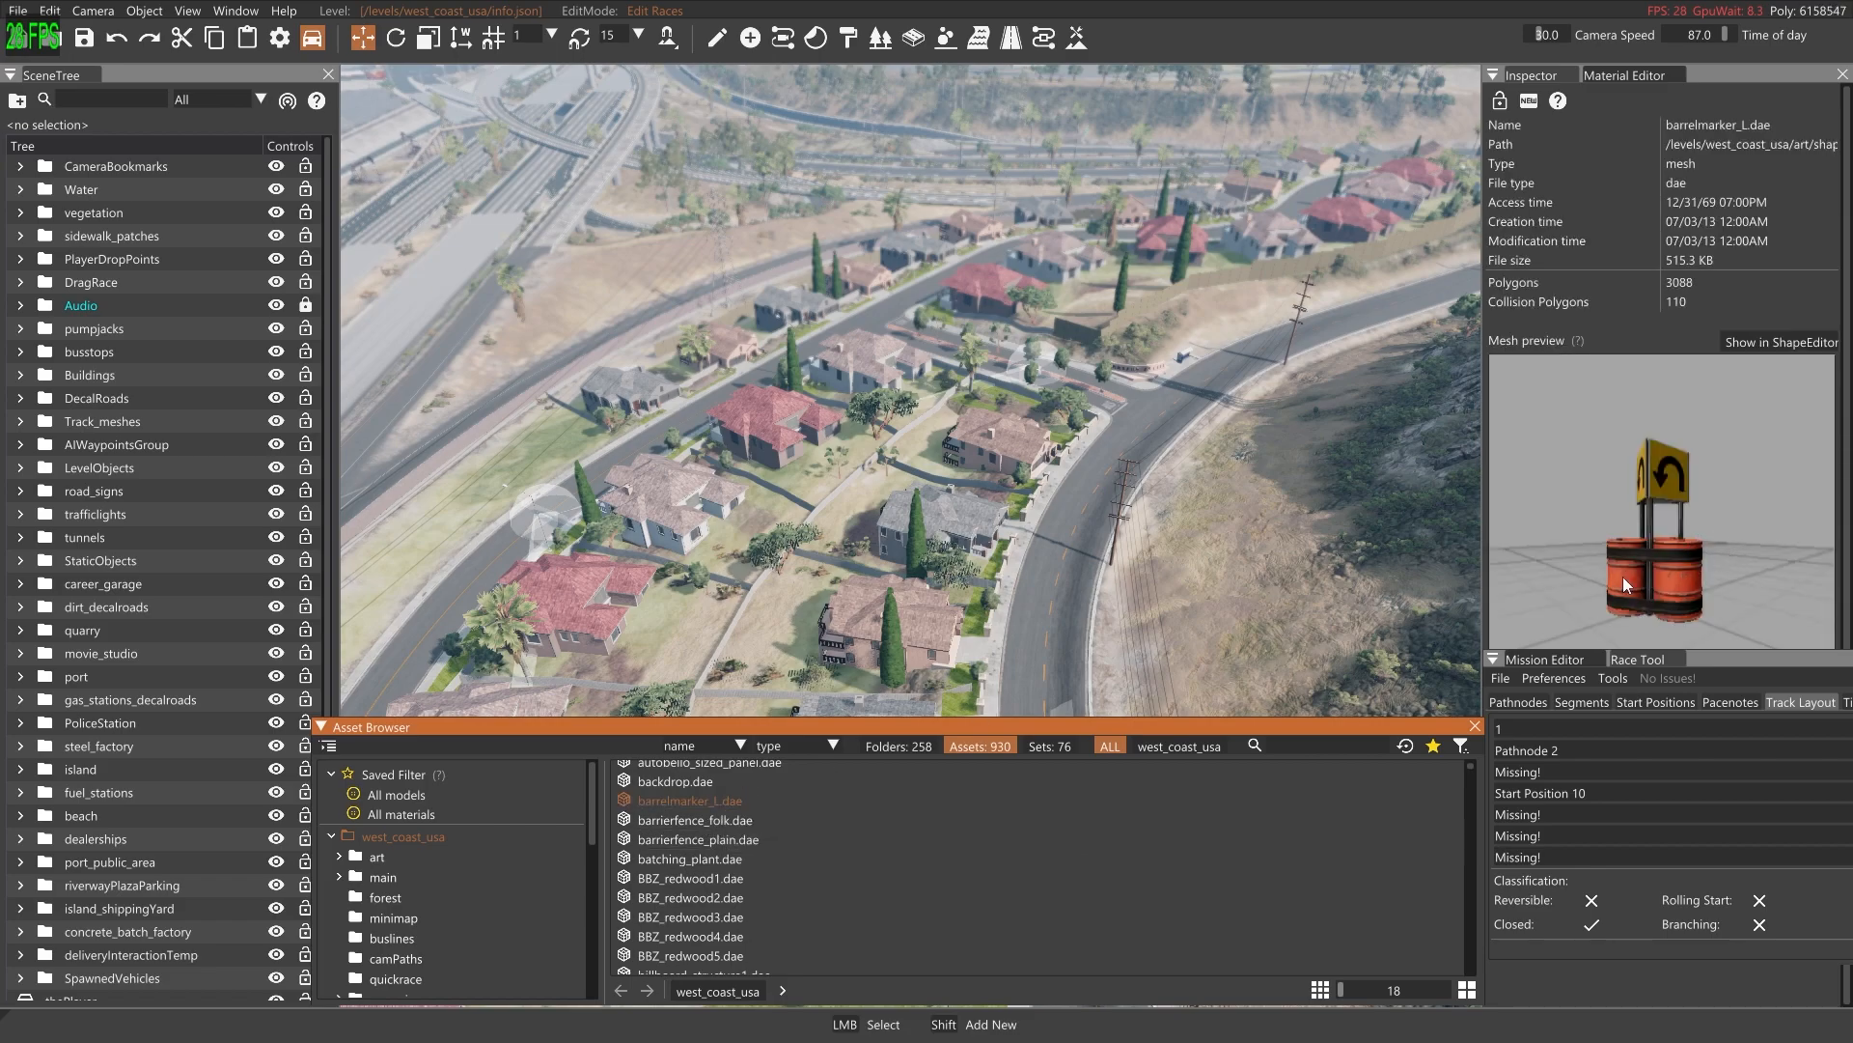
left_click(720, 820)
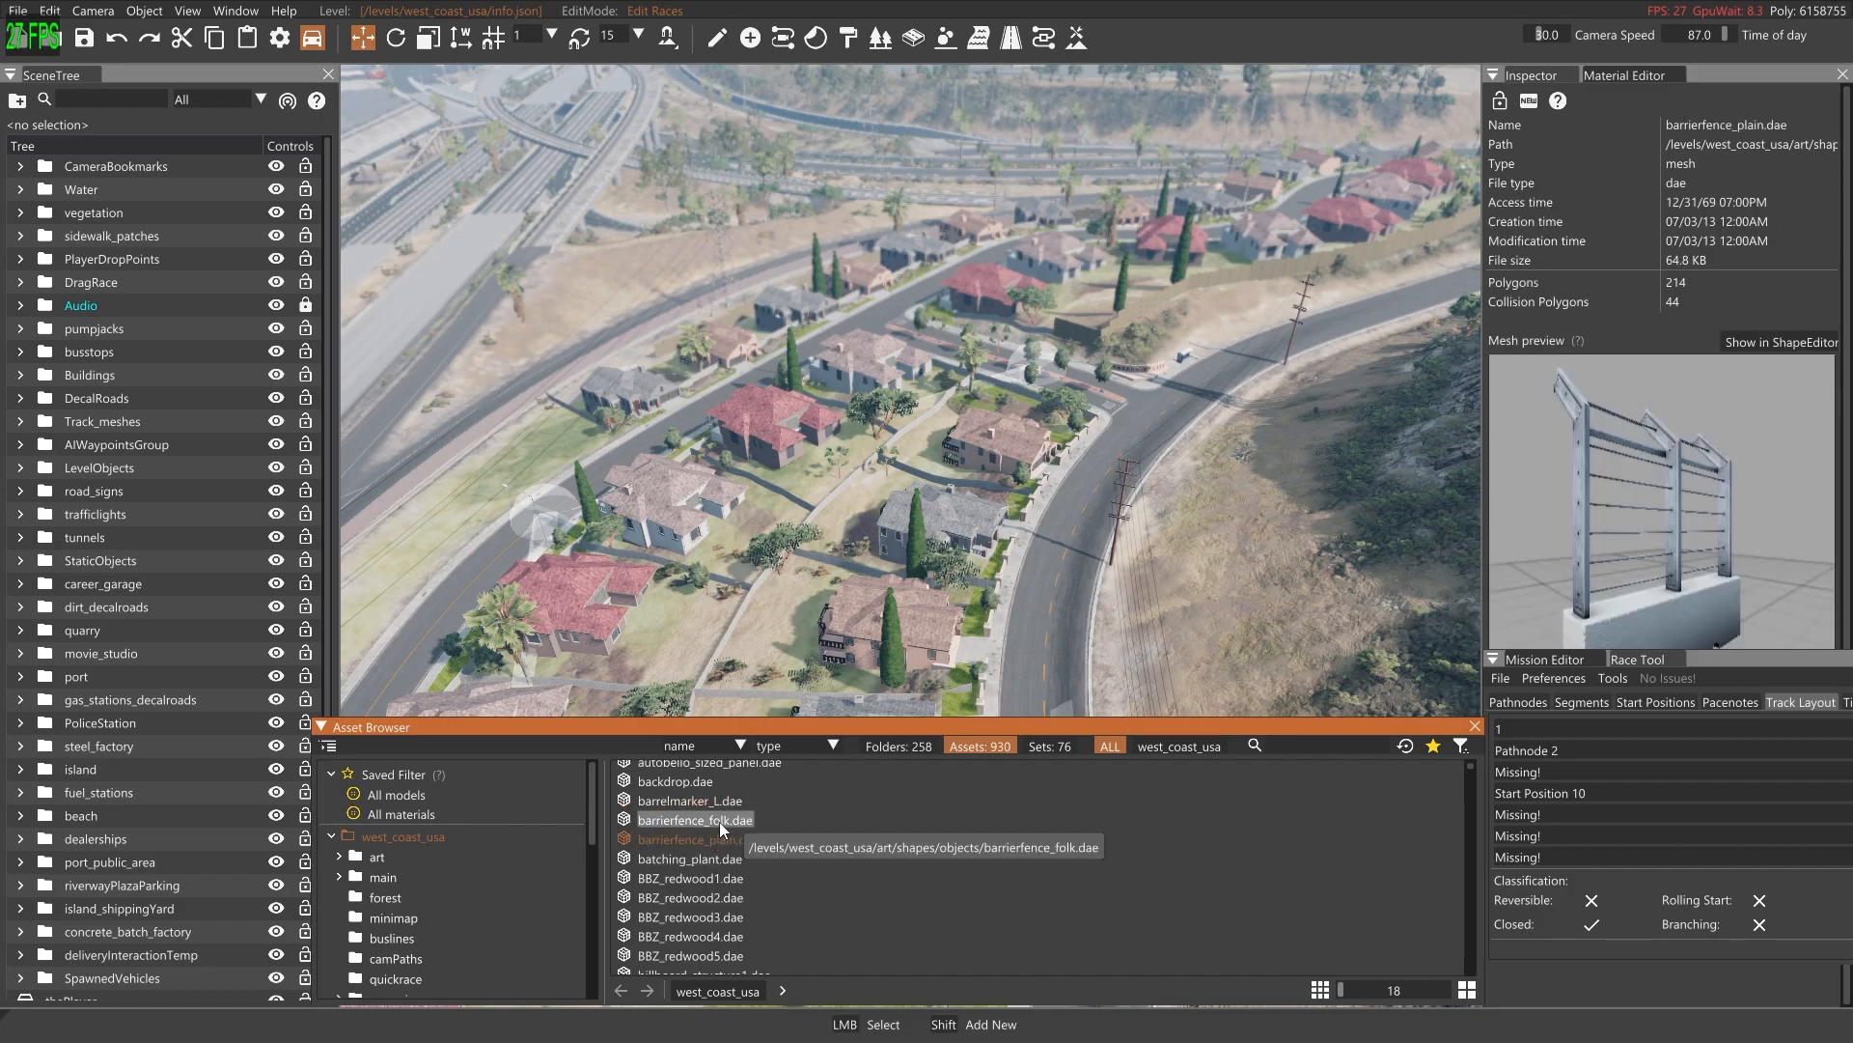
left_click(715, 876)
scroll(736, 873, "down", 1)
scroll(736, 872, "down", 5)
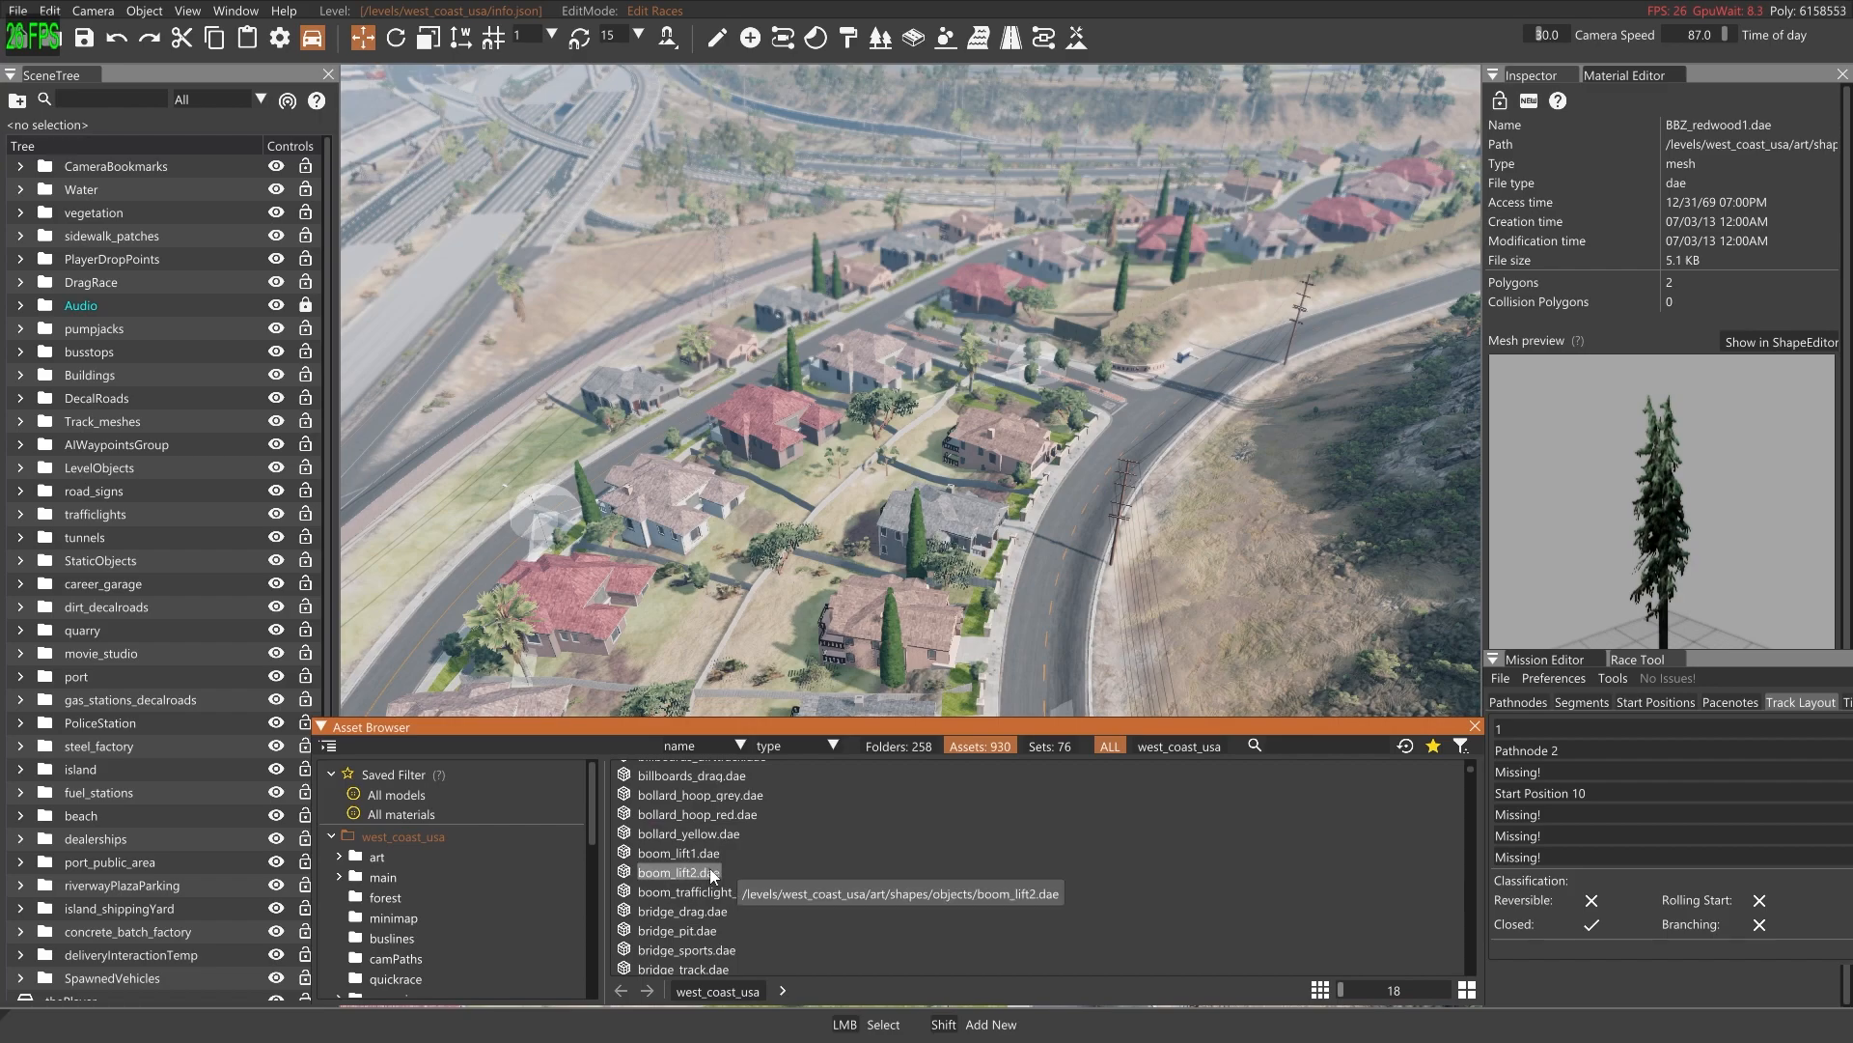
left_click(688, 832)
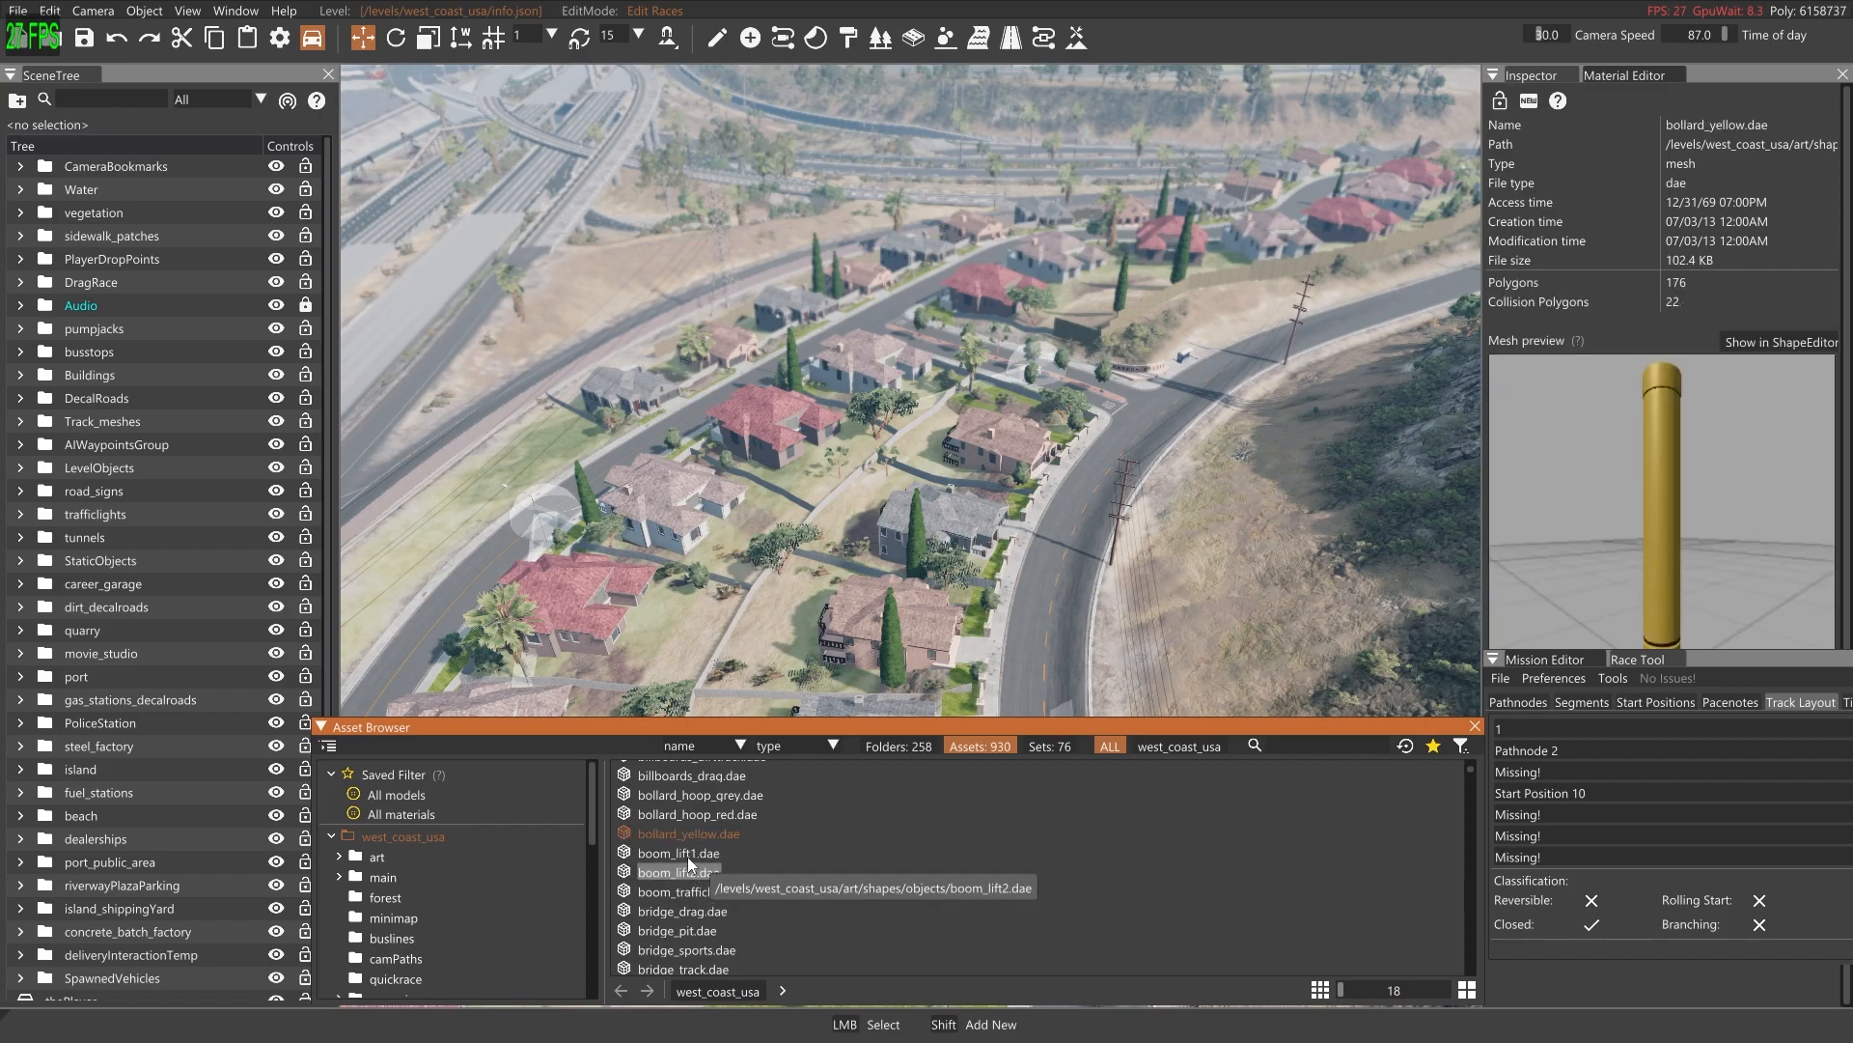
left_click(688, 855)
left_click(697, 872)
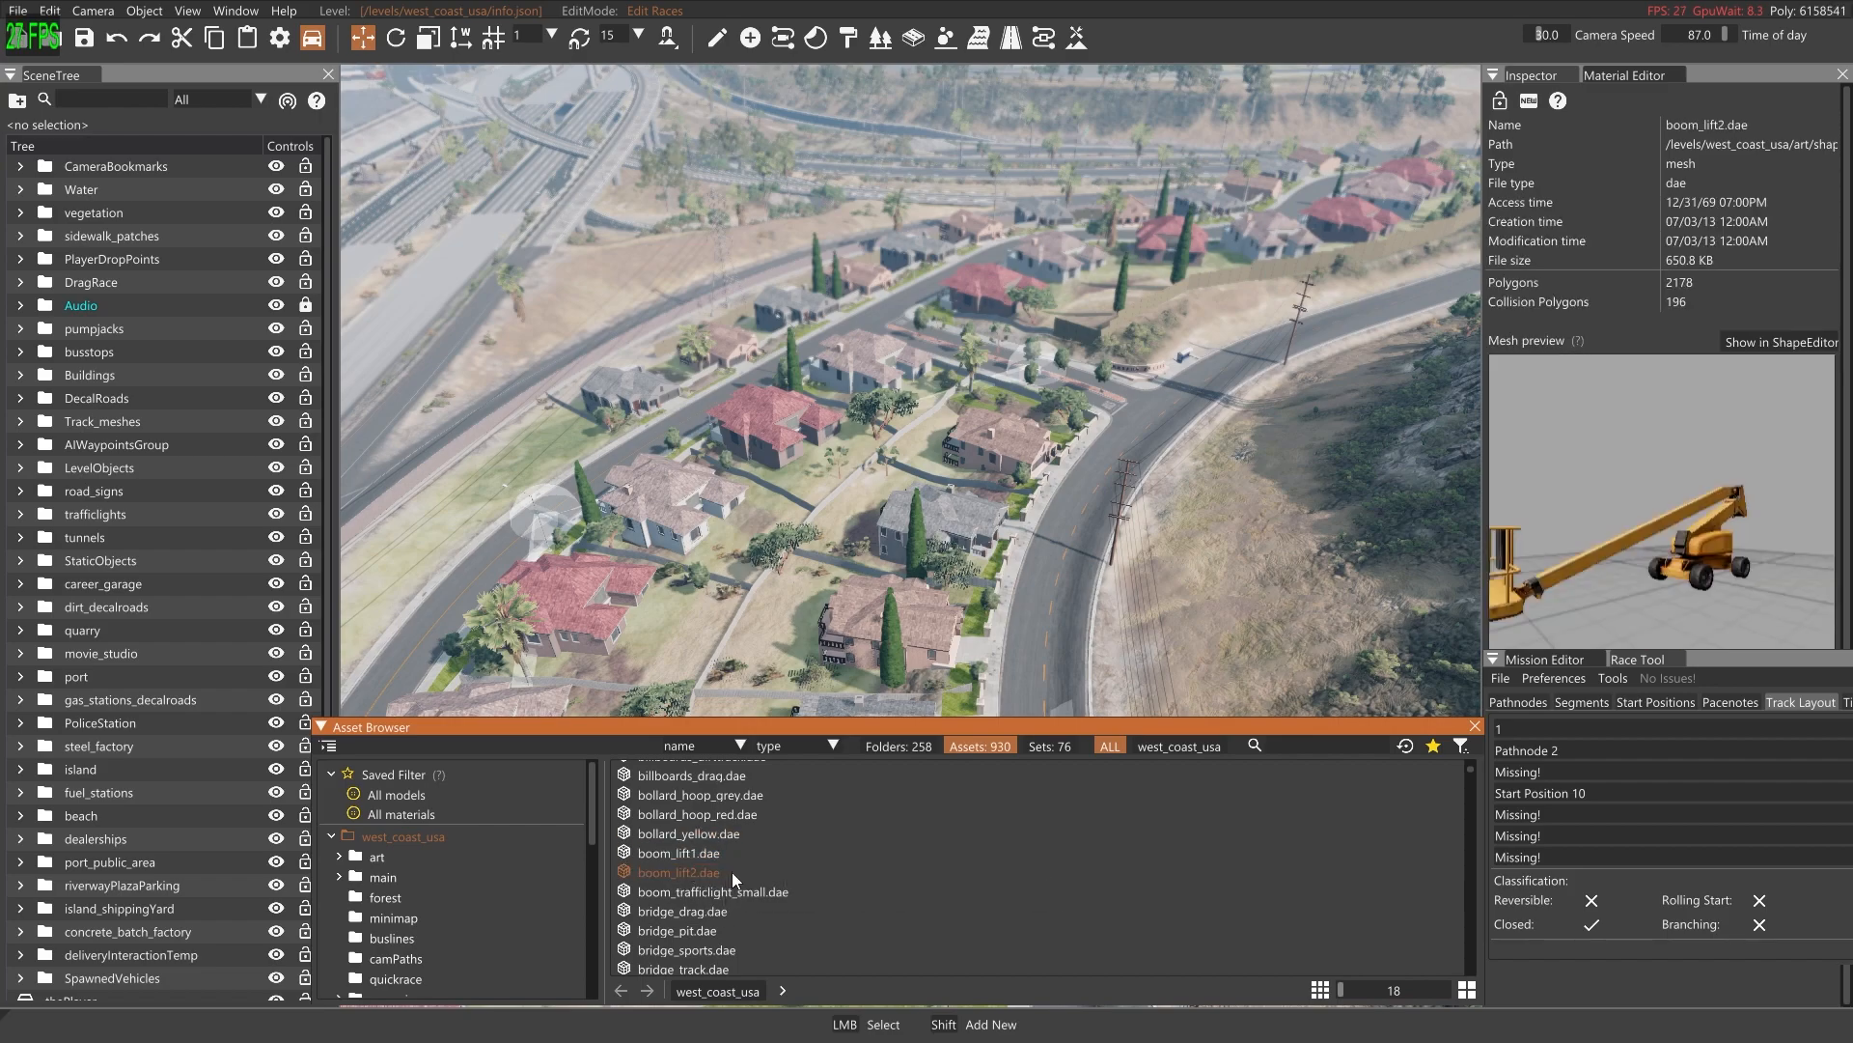
left_click(751, 892)
Browse further through the mesh list and preview the curbs_drift, cypress_hedge_3m and dumpster models
scroll(751, 884, "down", 7)
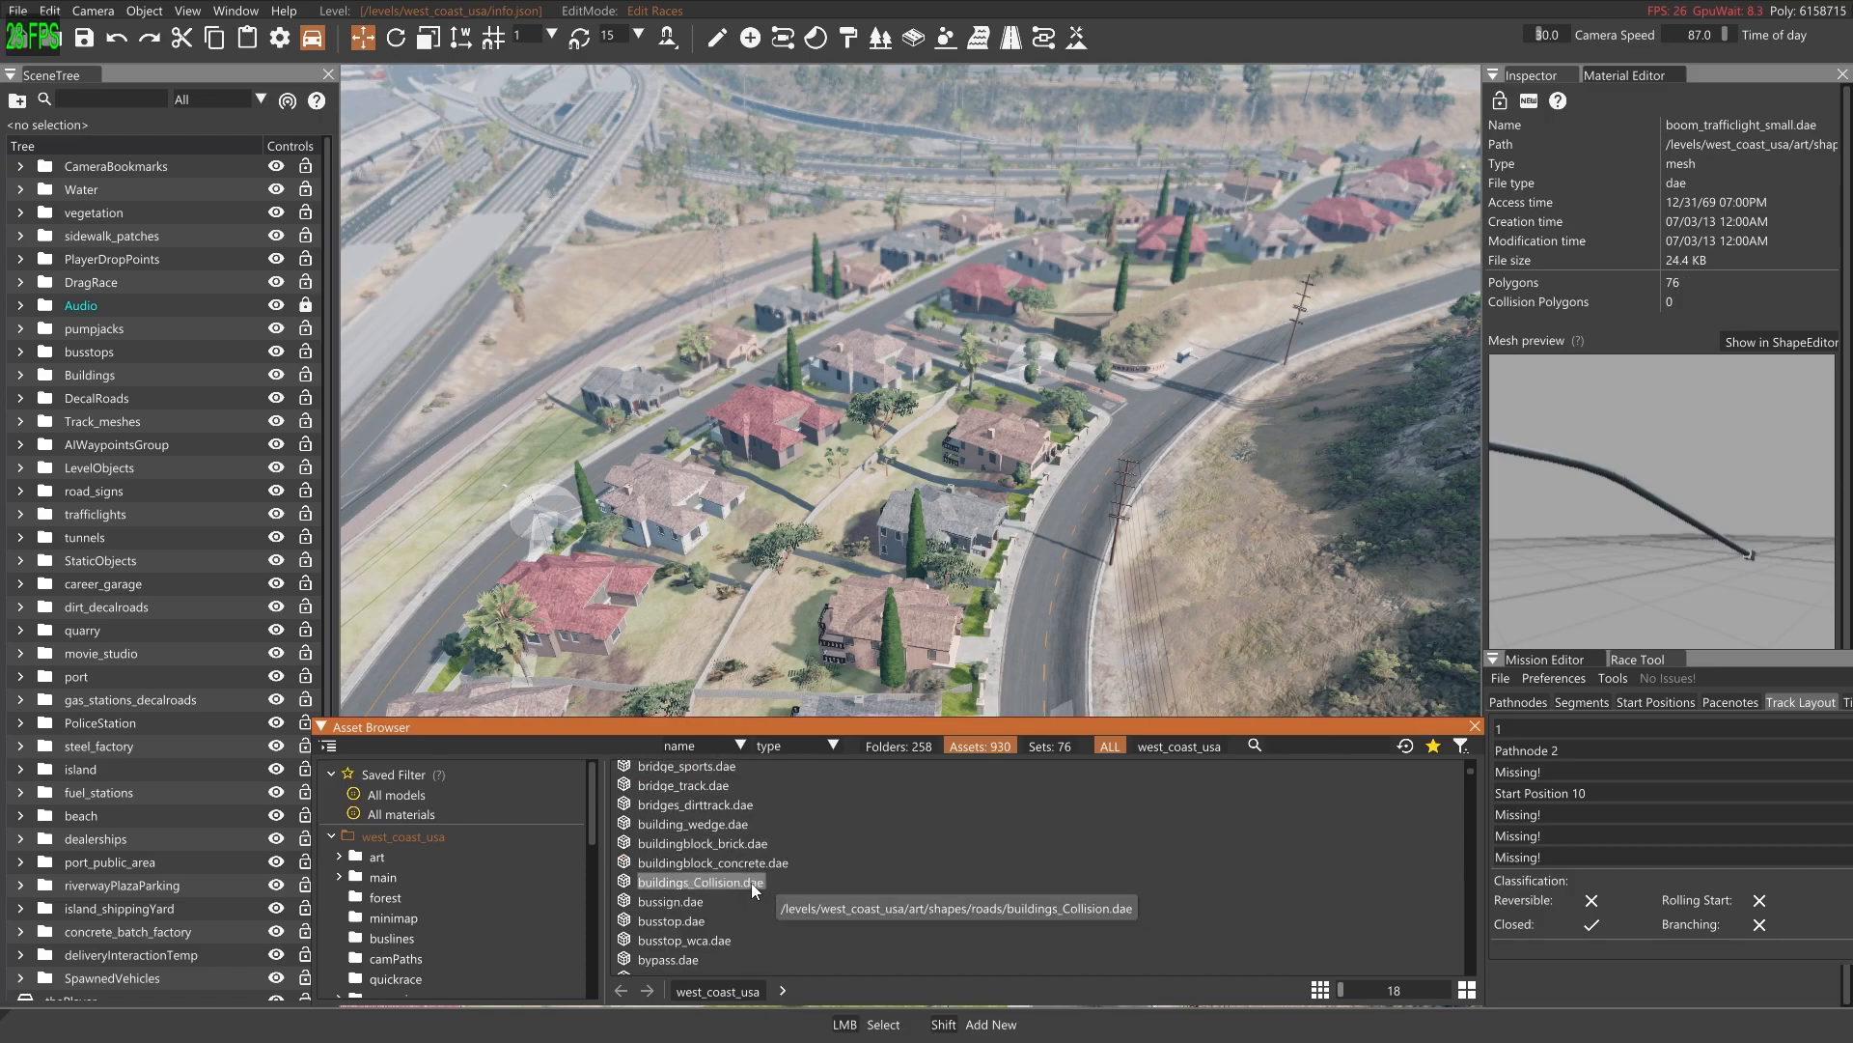
scroll(749, 877, "down", 4)
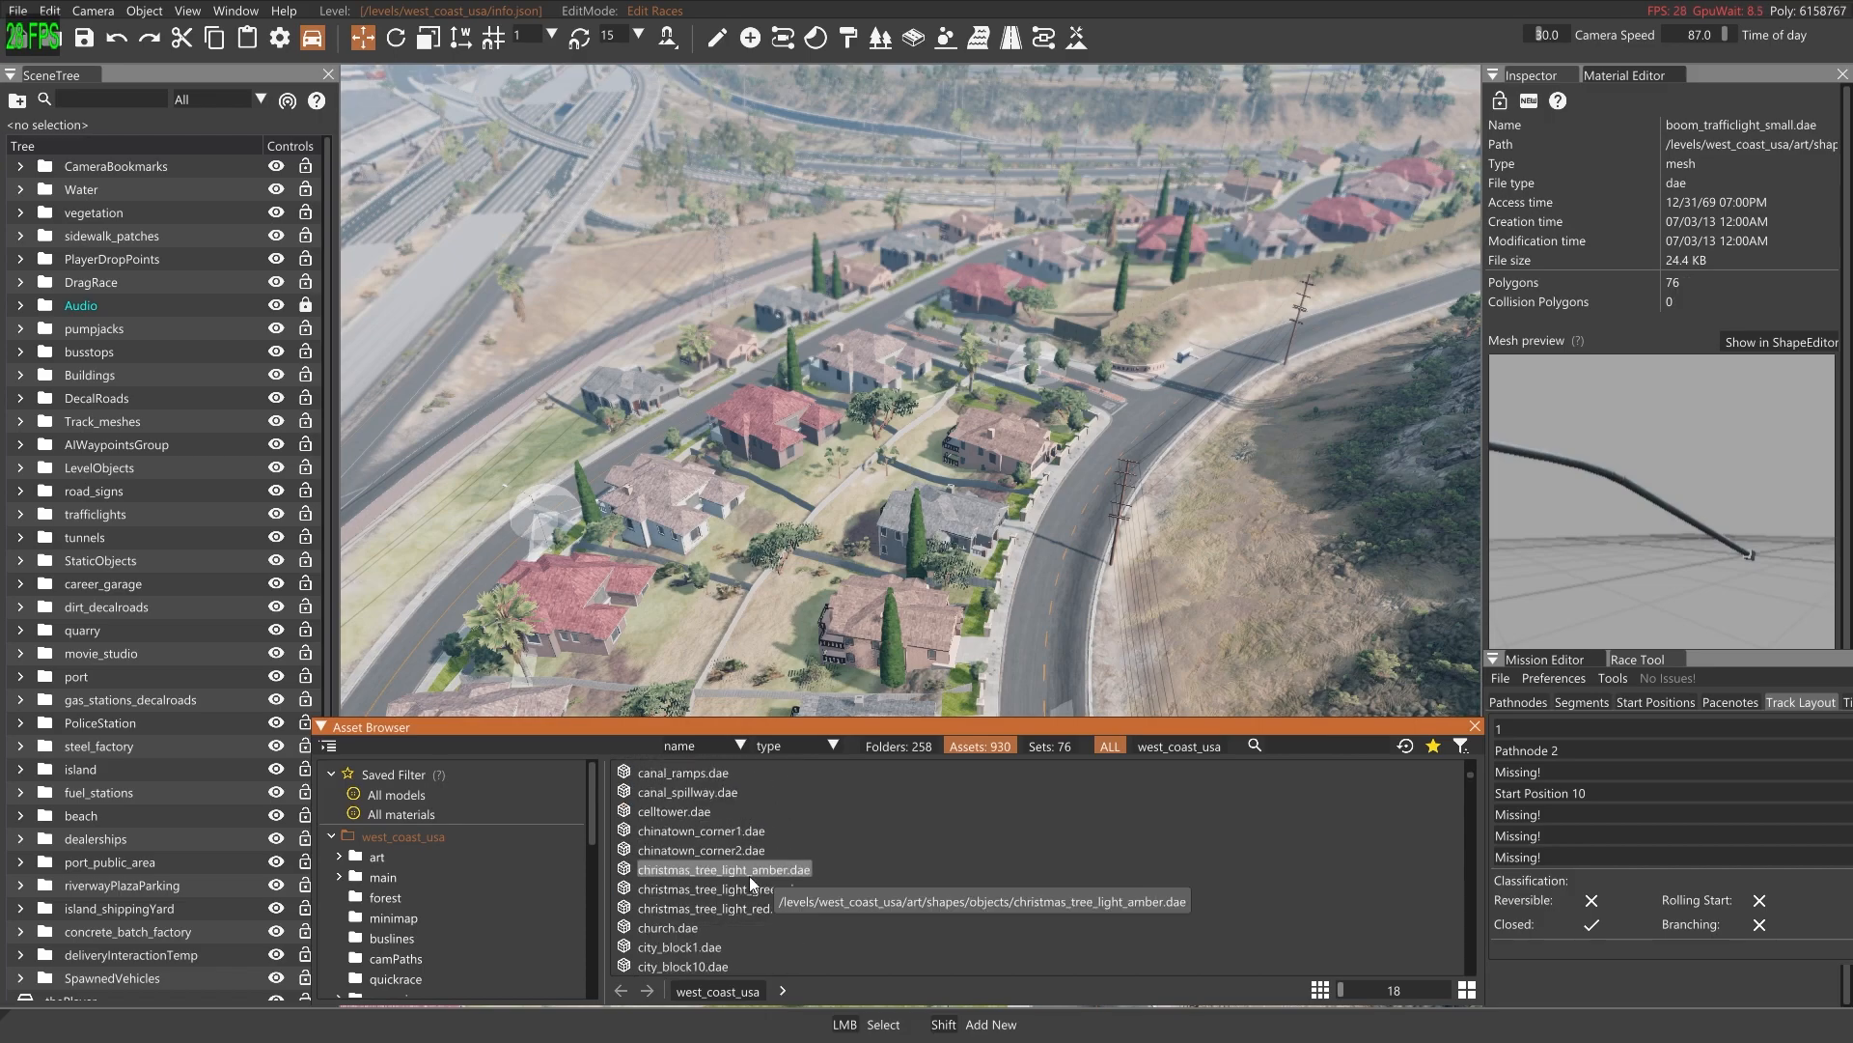
scroll(749, 874, "down", 7)
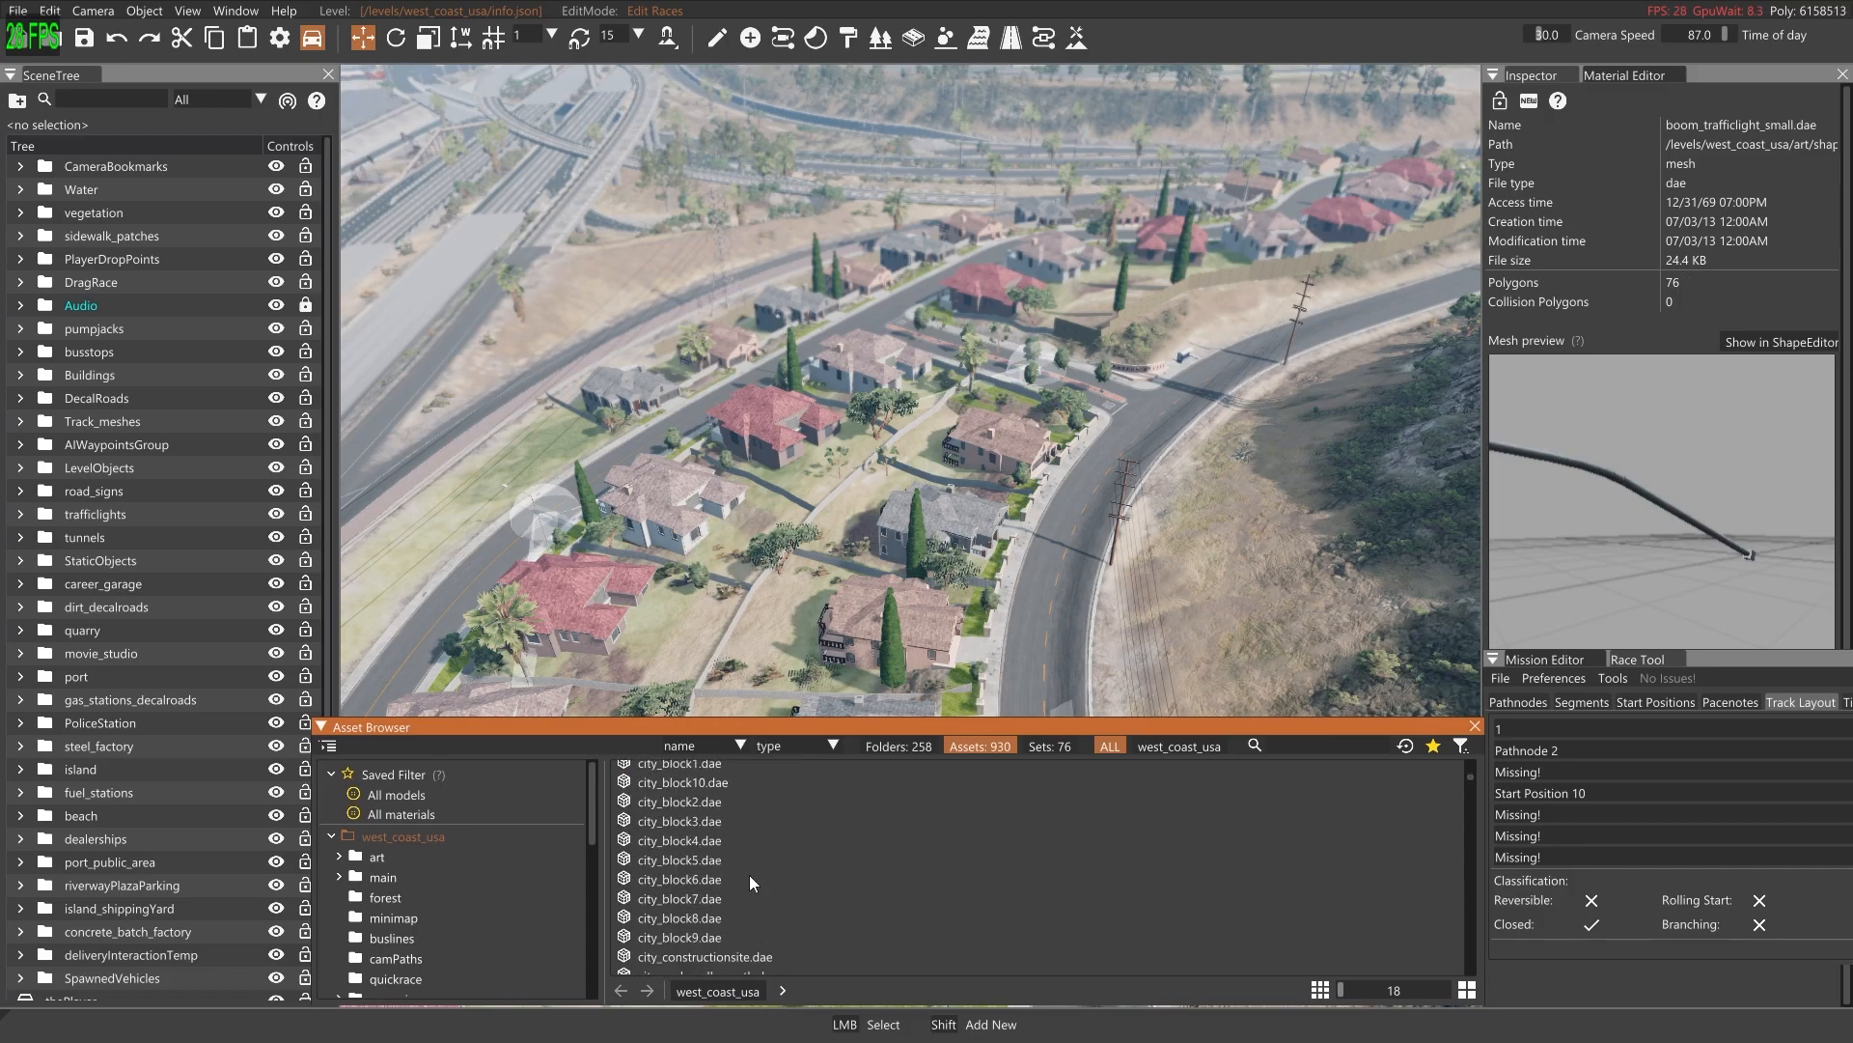
scroll(759, 875, "down", 6)
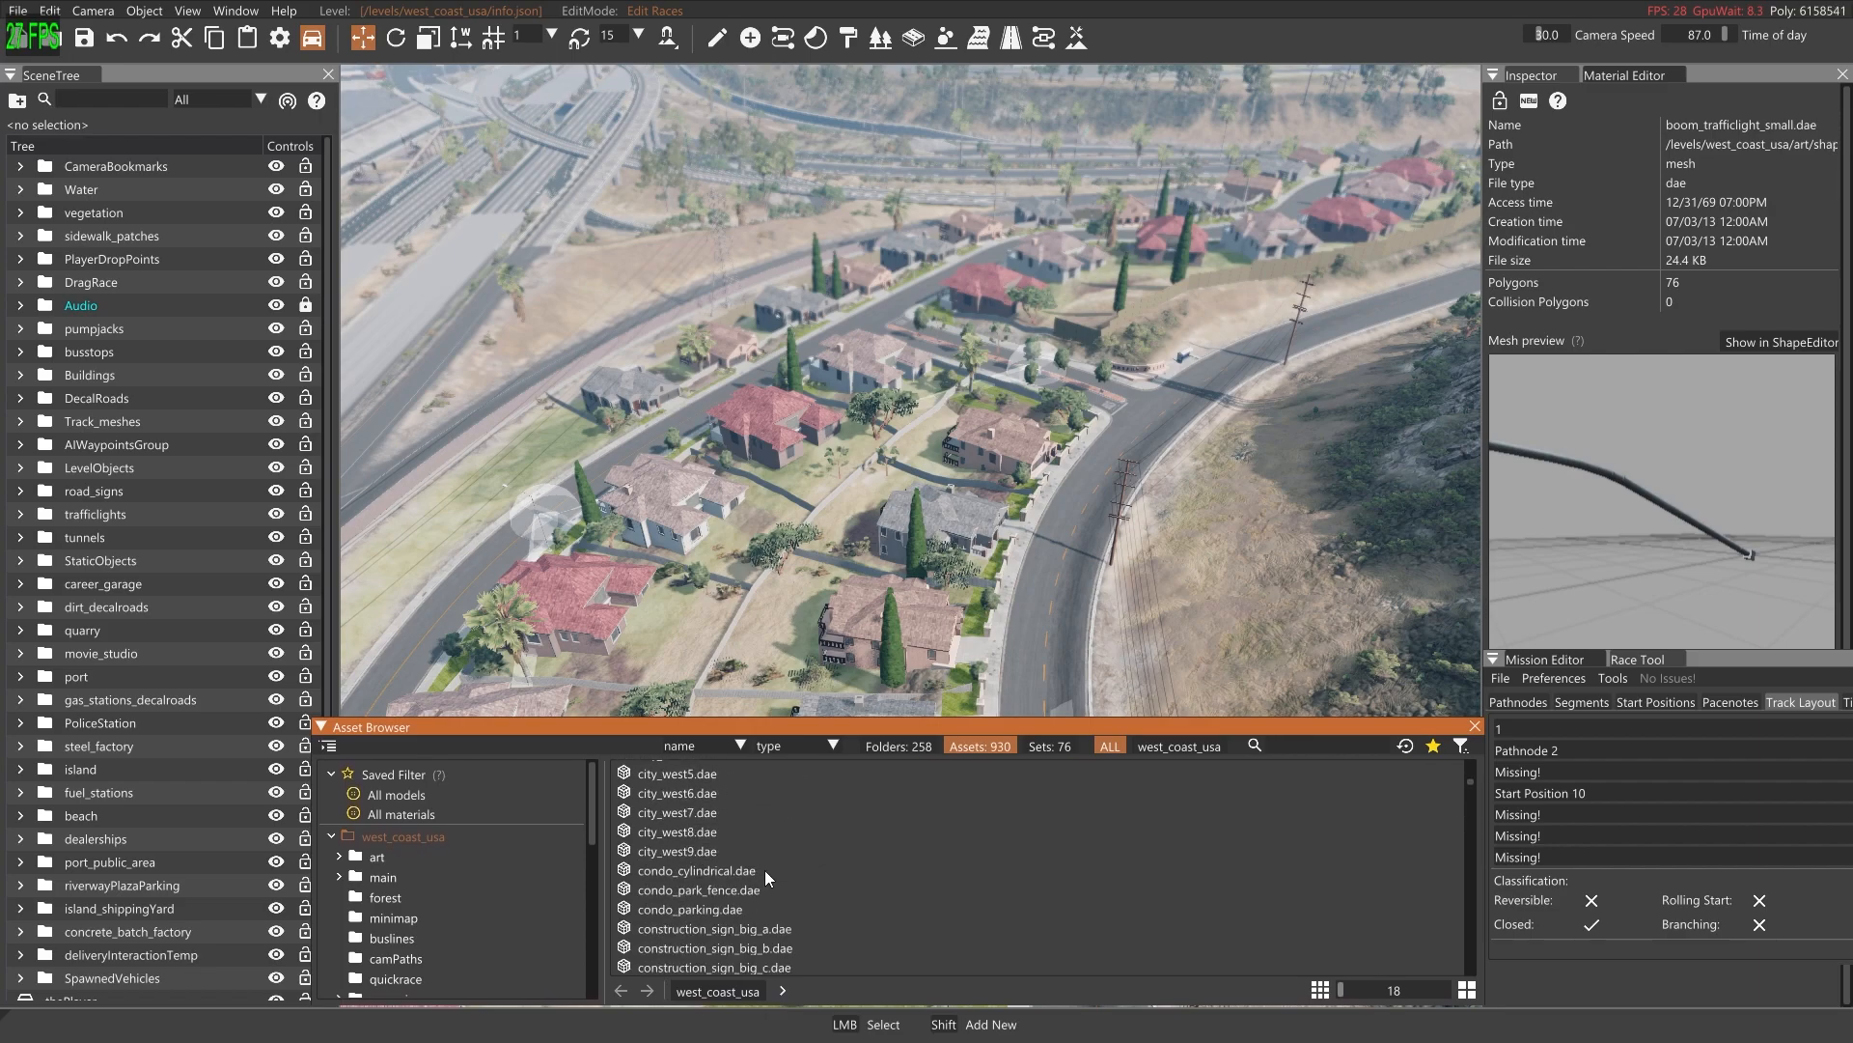
scroll(788, 879, "down", 2)
scroll(774, 880, "up", 2)
scroll(743, 878, "down", 2)
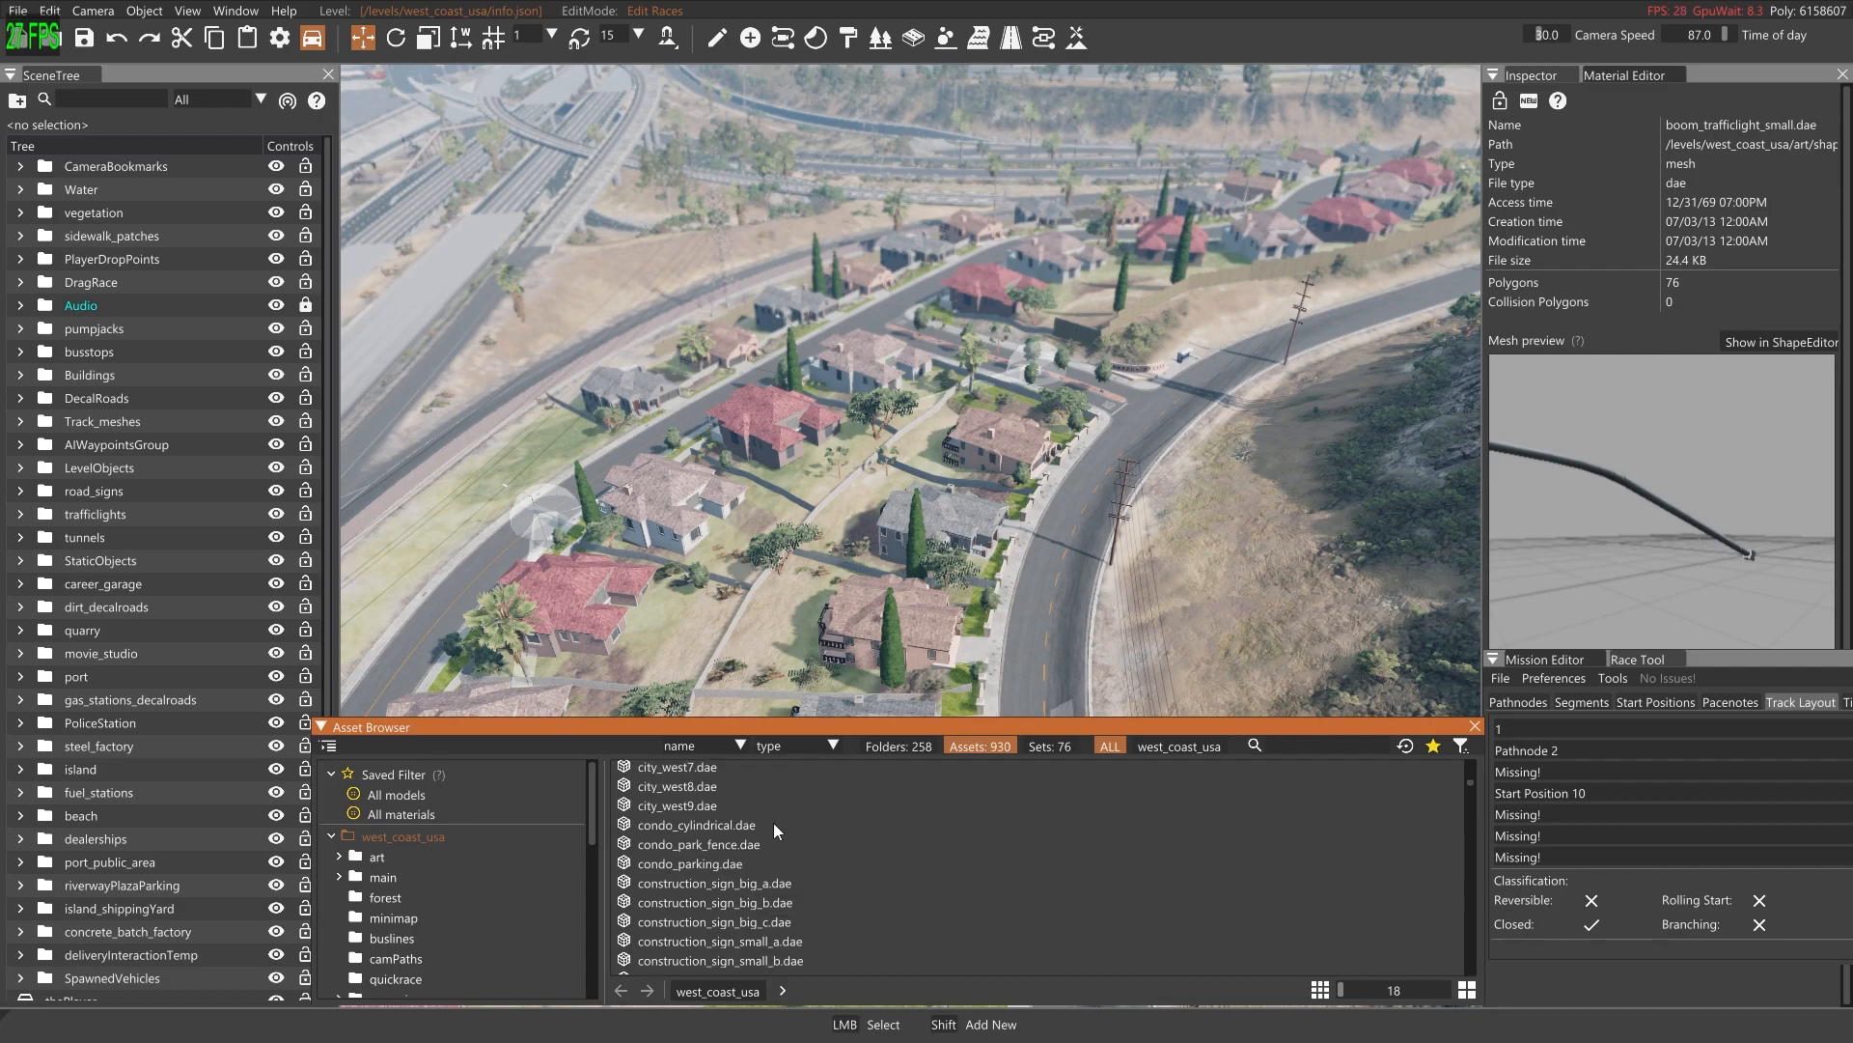
scroll(726, 842, "down", 1)
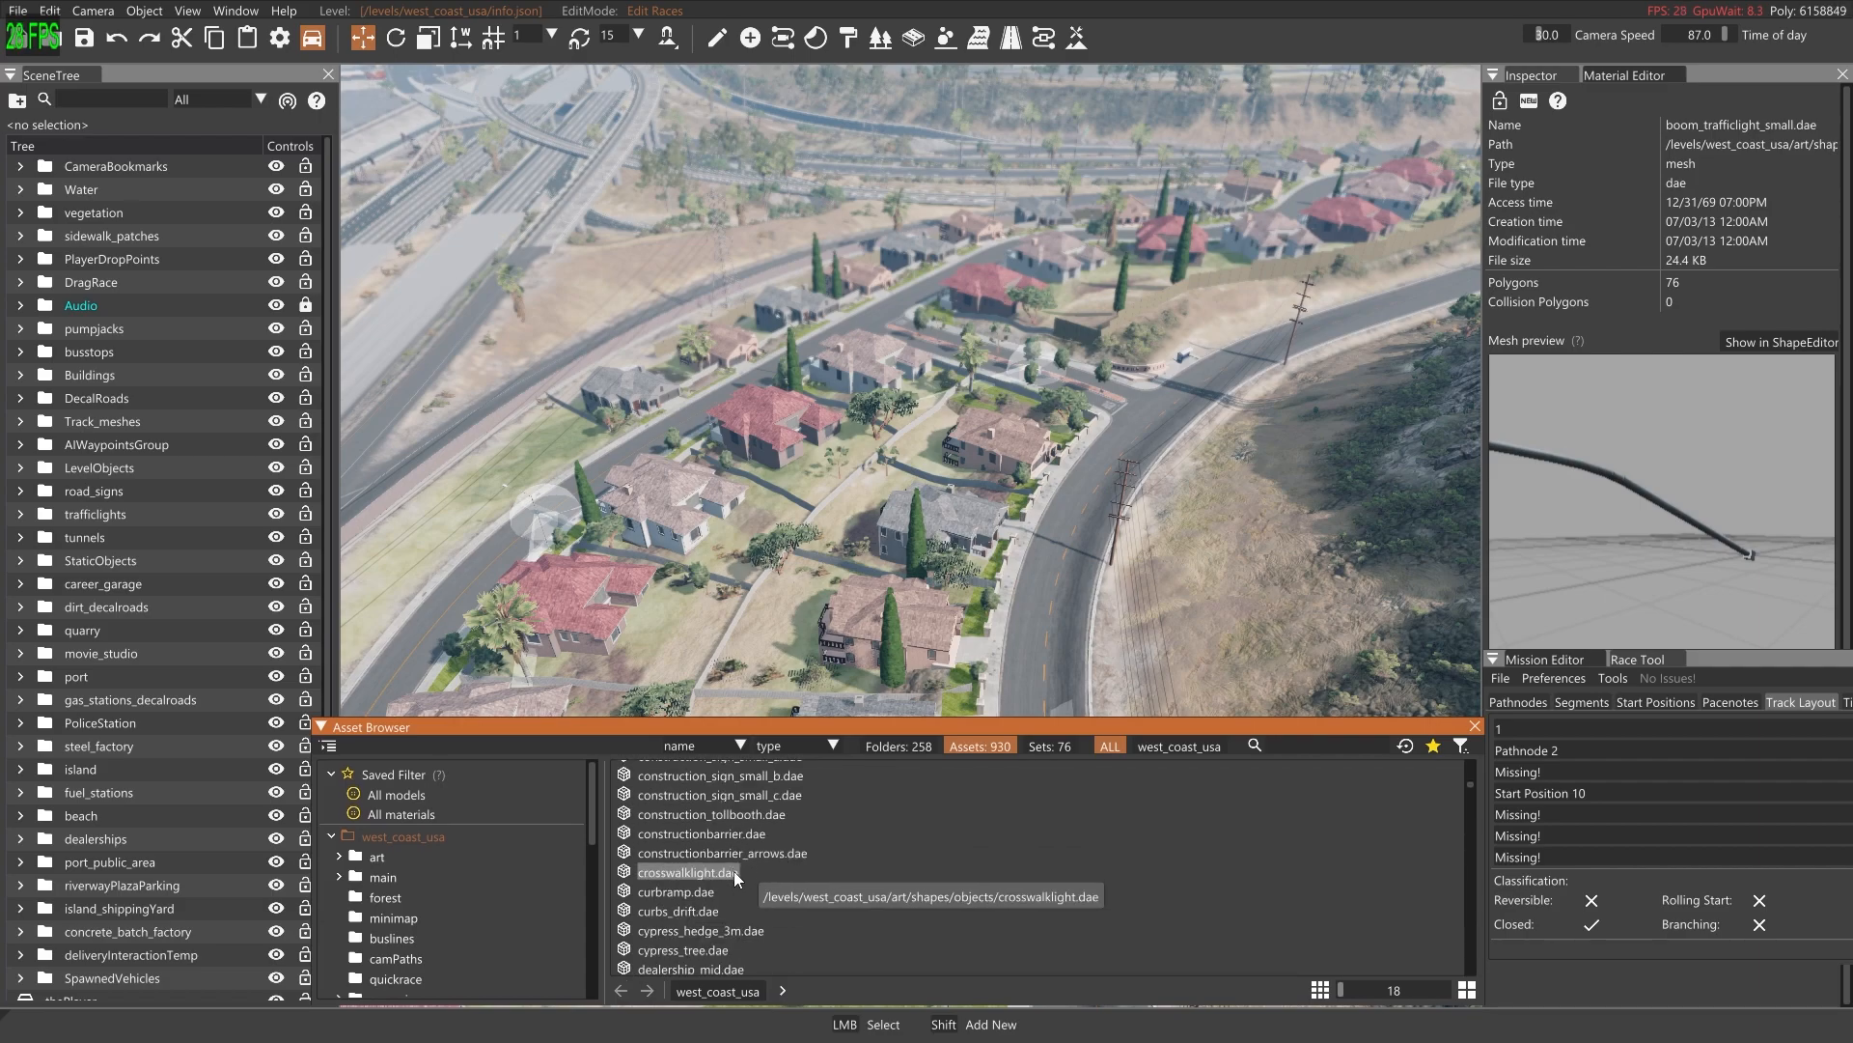
left_click(689, 891)
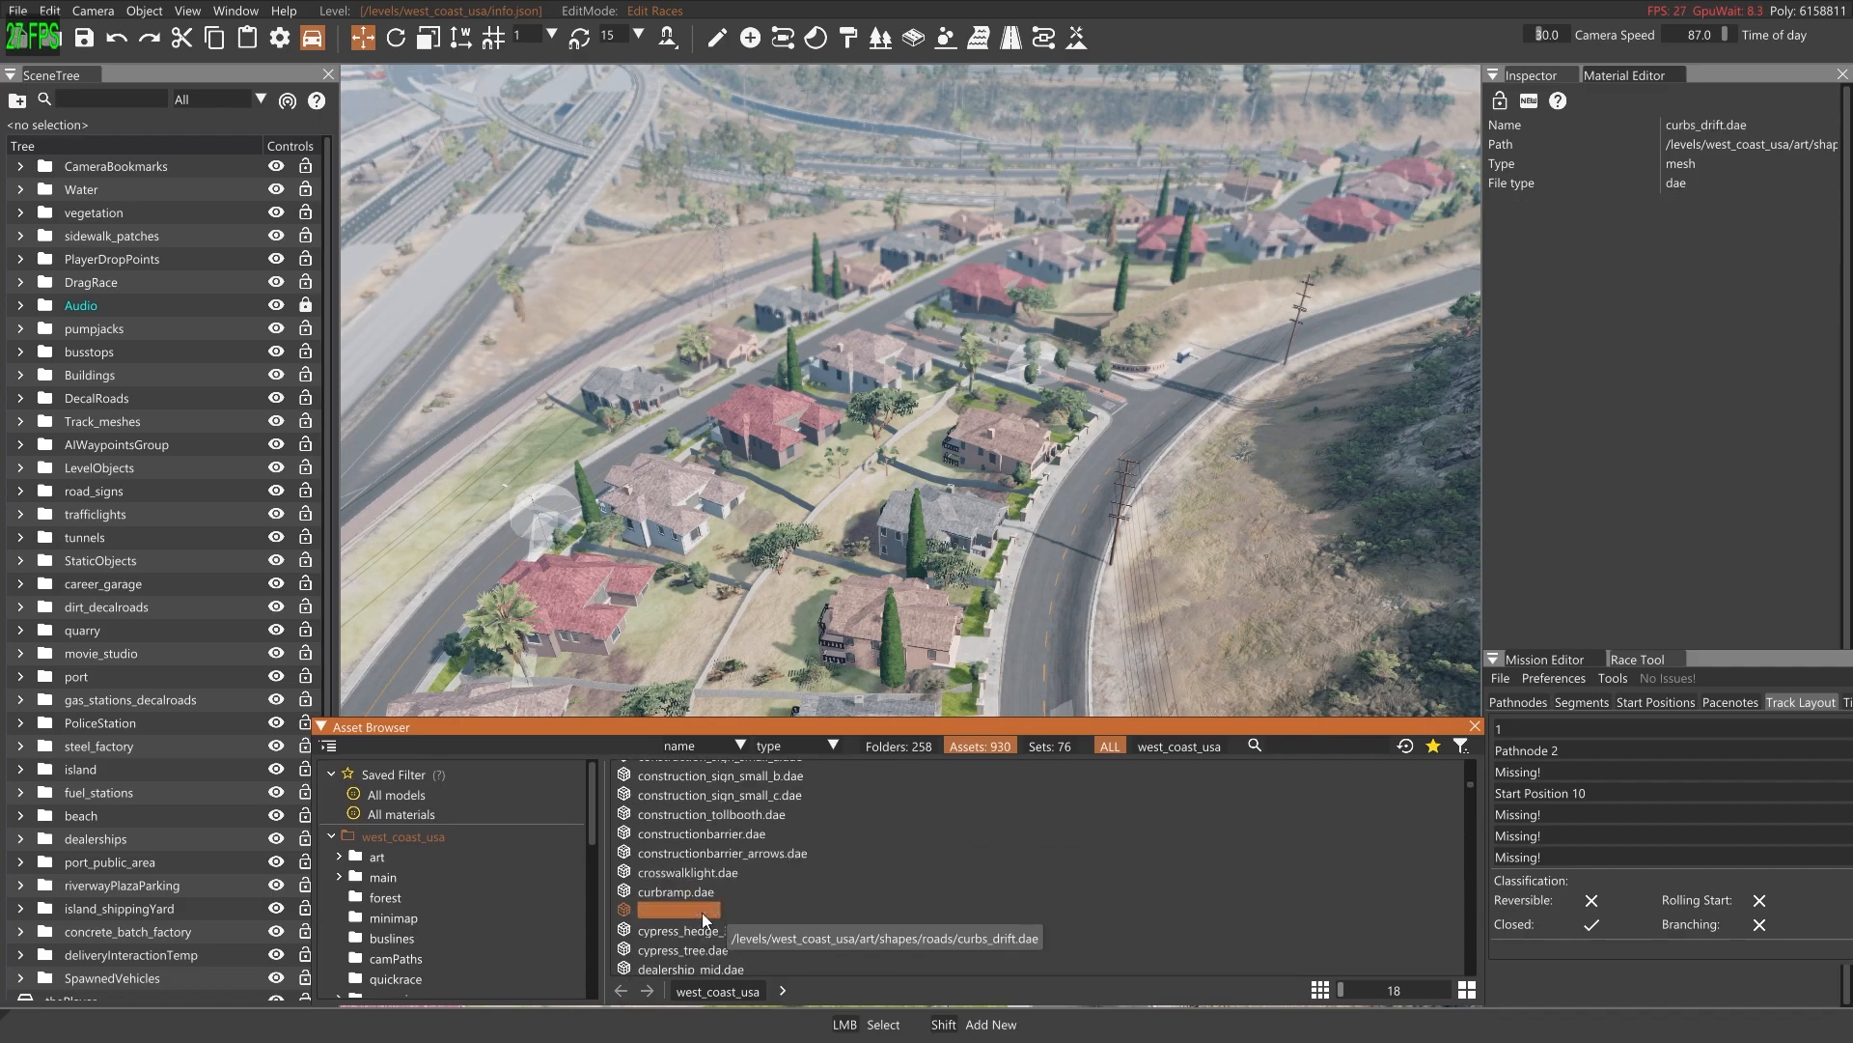
left_click(711, 932)
scroll(792, 890, "down", 5)
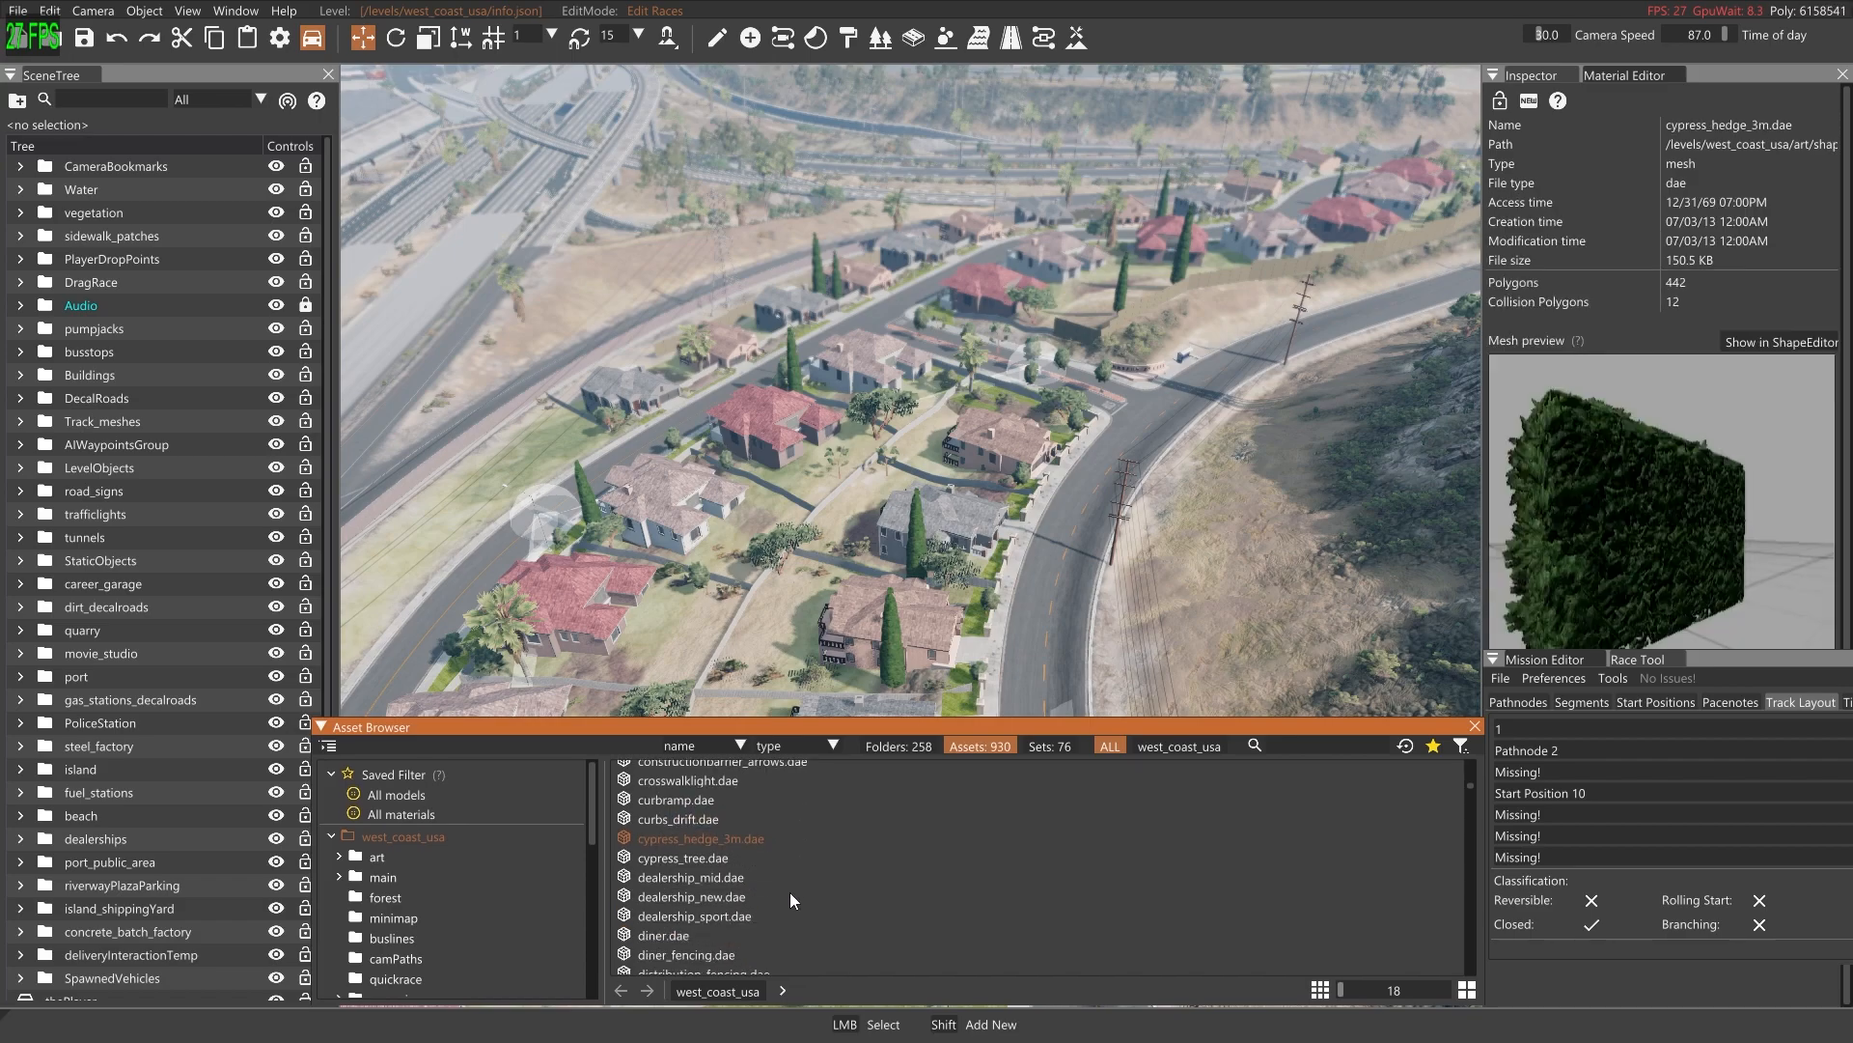
scroll(736, 888, "down", 1)
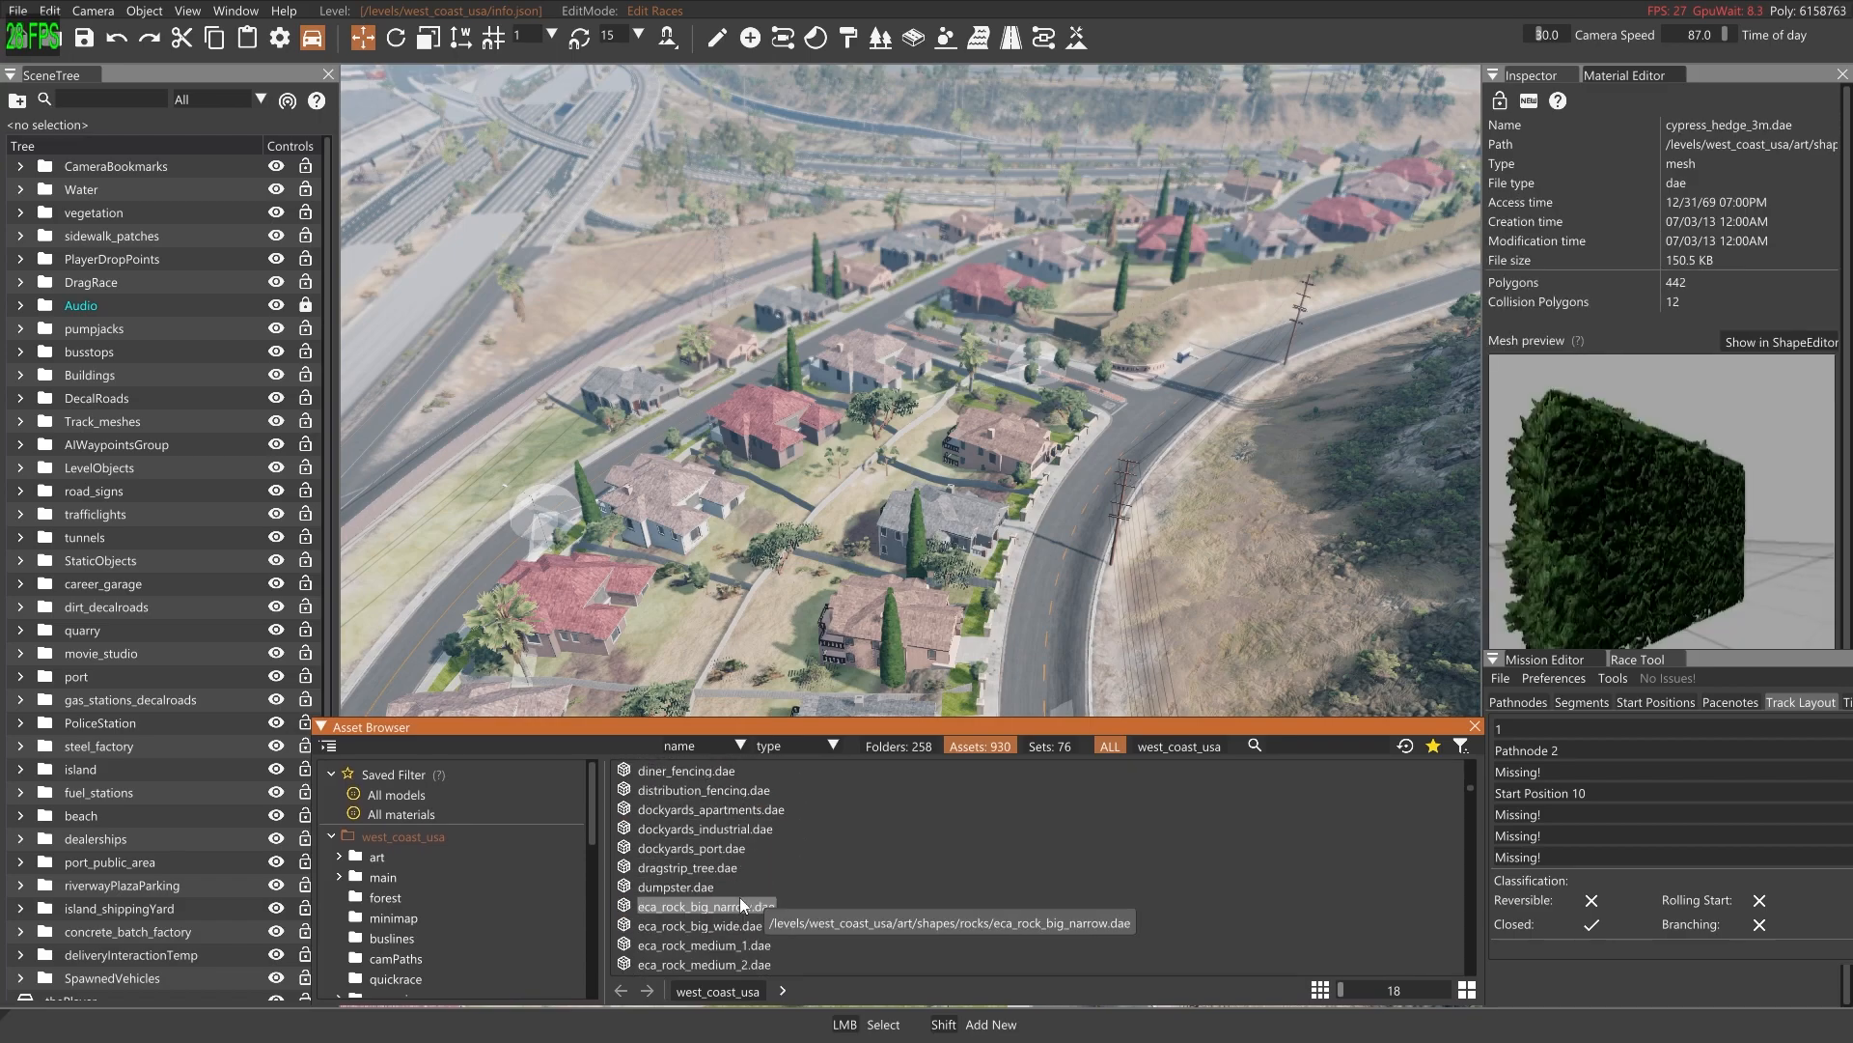
left_click(703, 886)
scroll(733, 880, "down", 4)
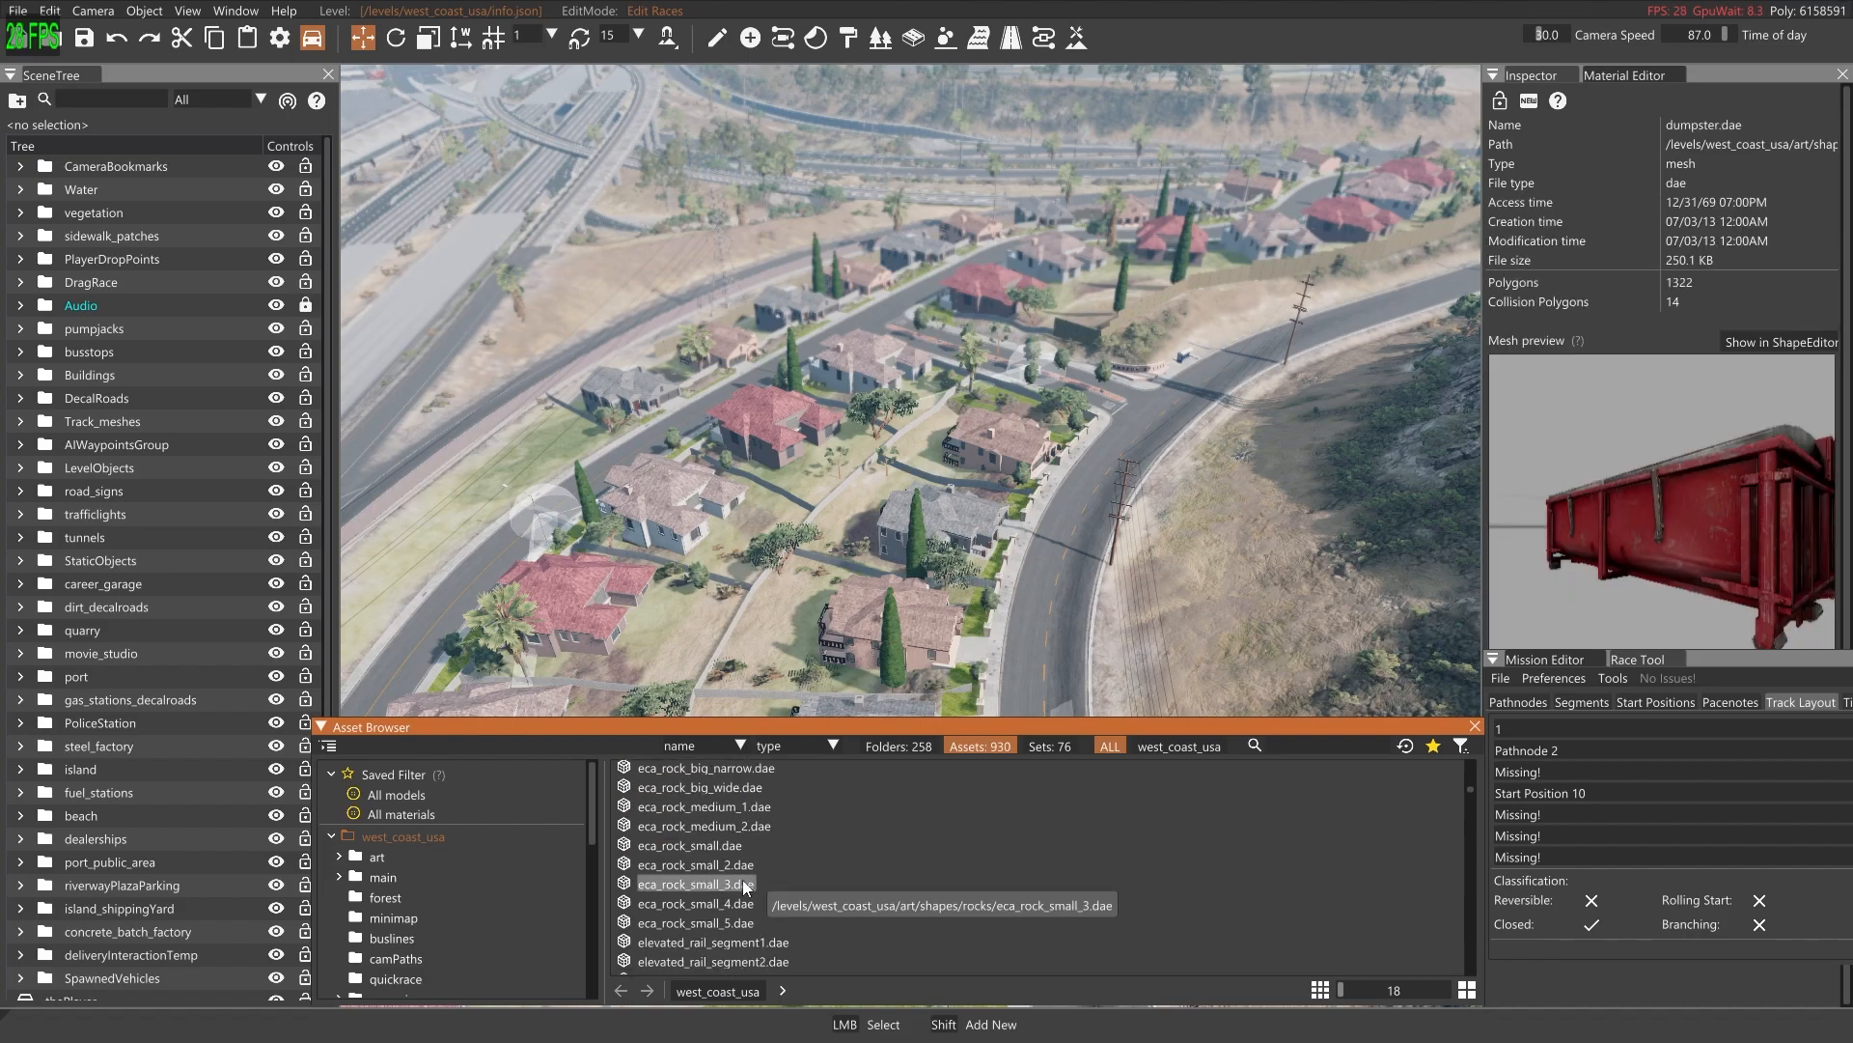
Look further down the mesh list for track barriers and preview the guardrail1 variants and the highway_barriers models
scroll(751, 886, "down", 5)
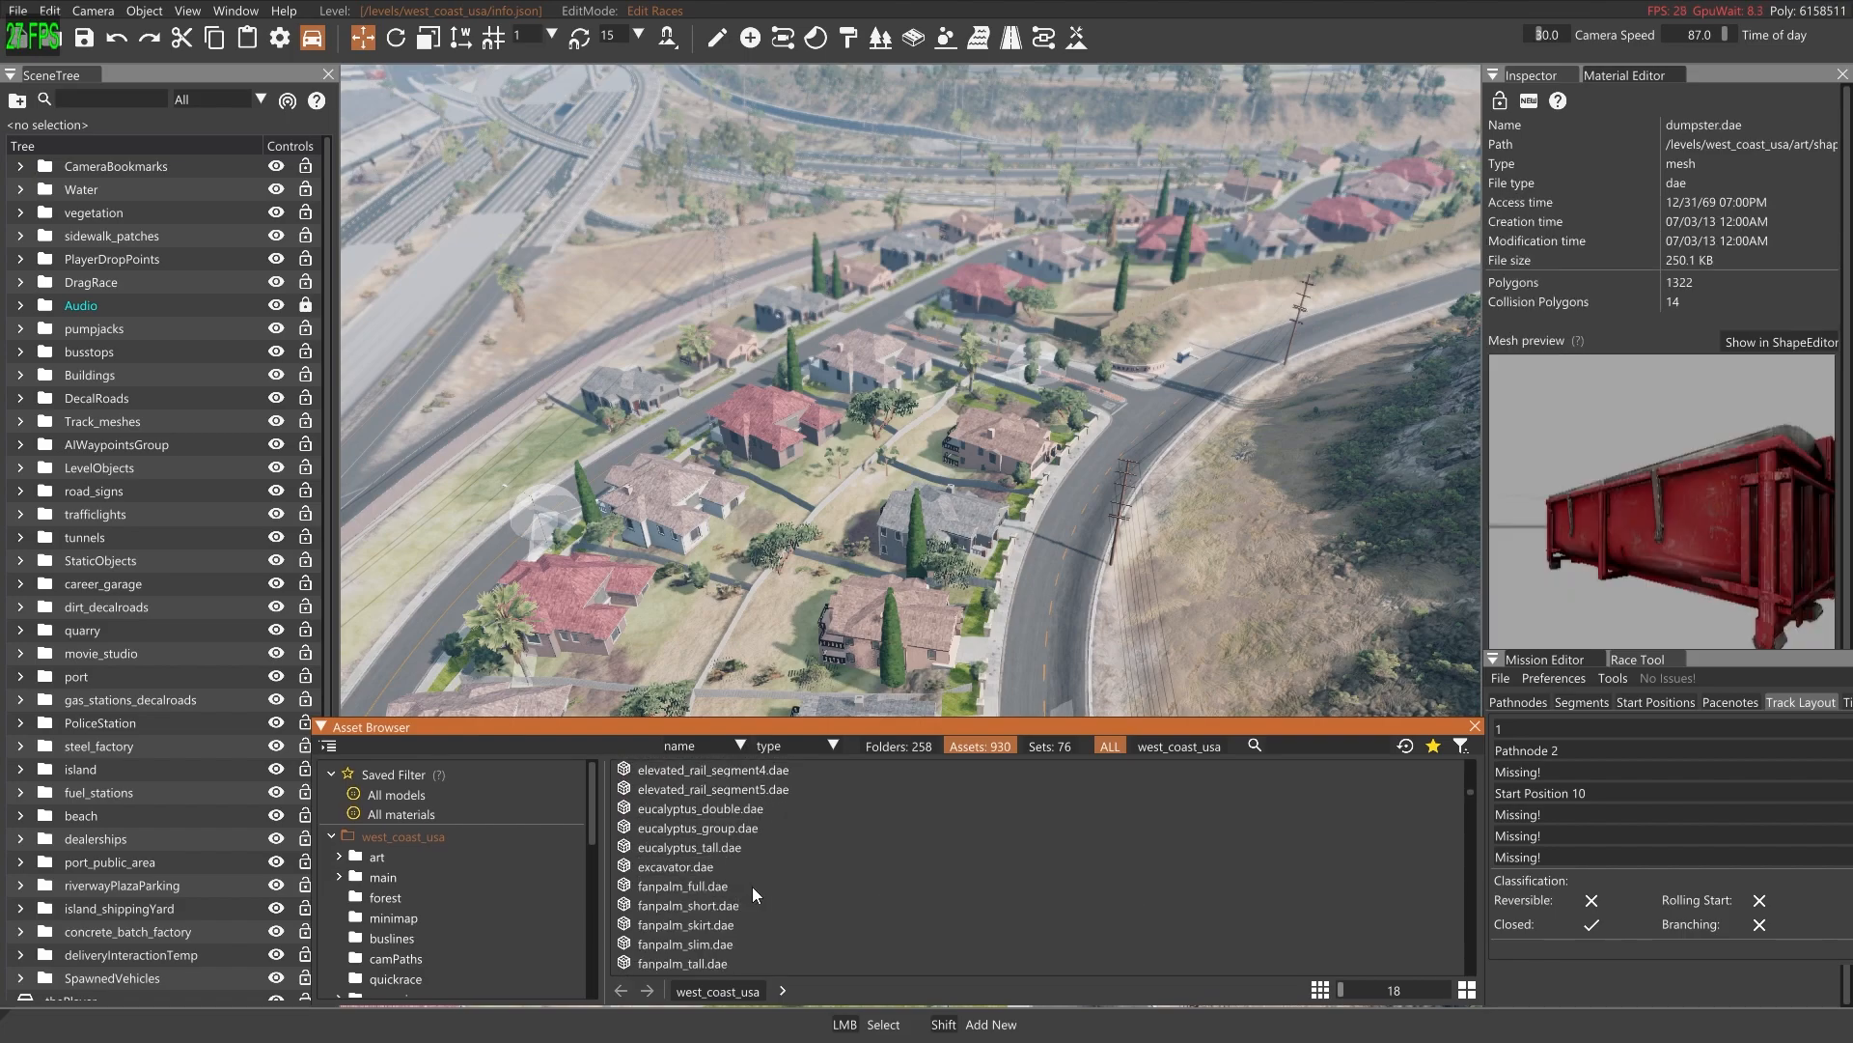
scroll(753, 884, "down", 4)
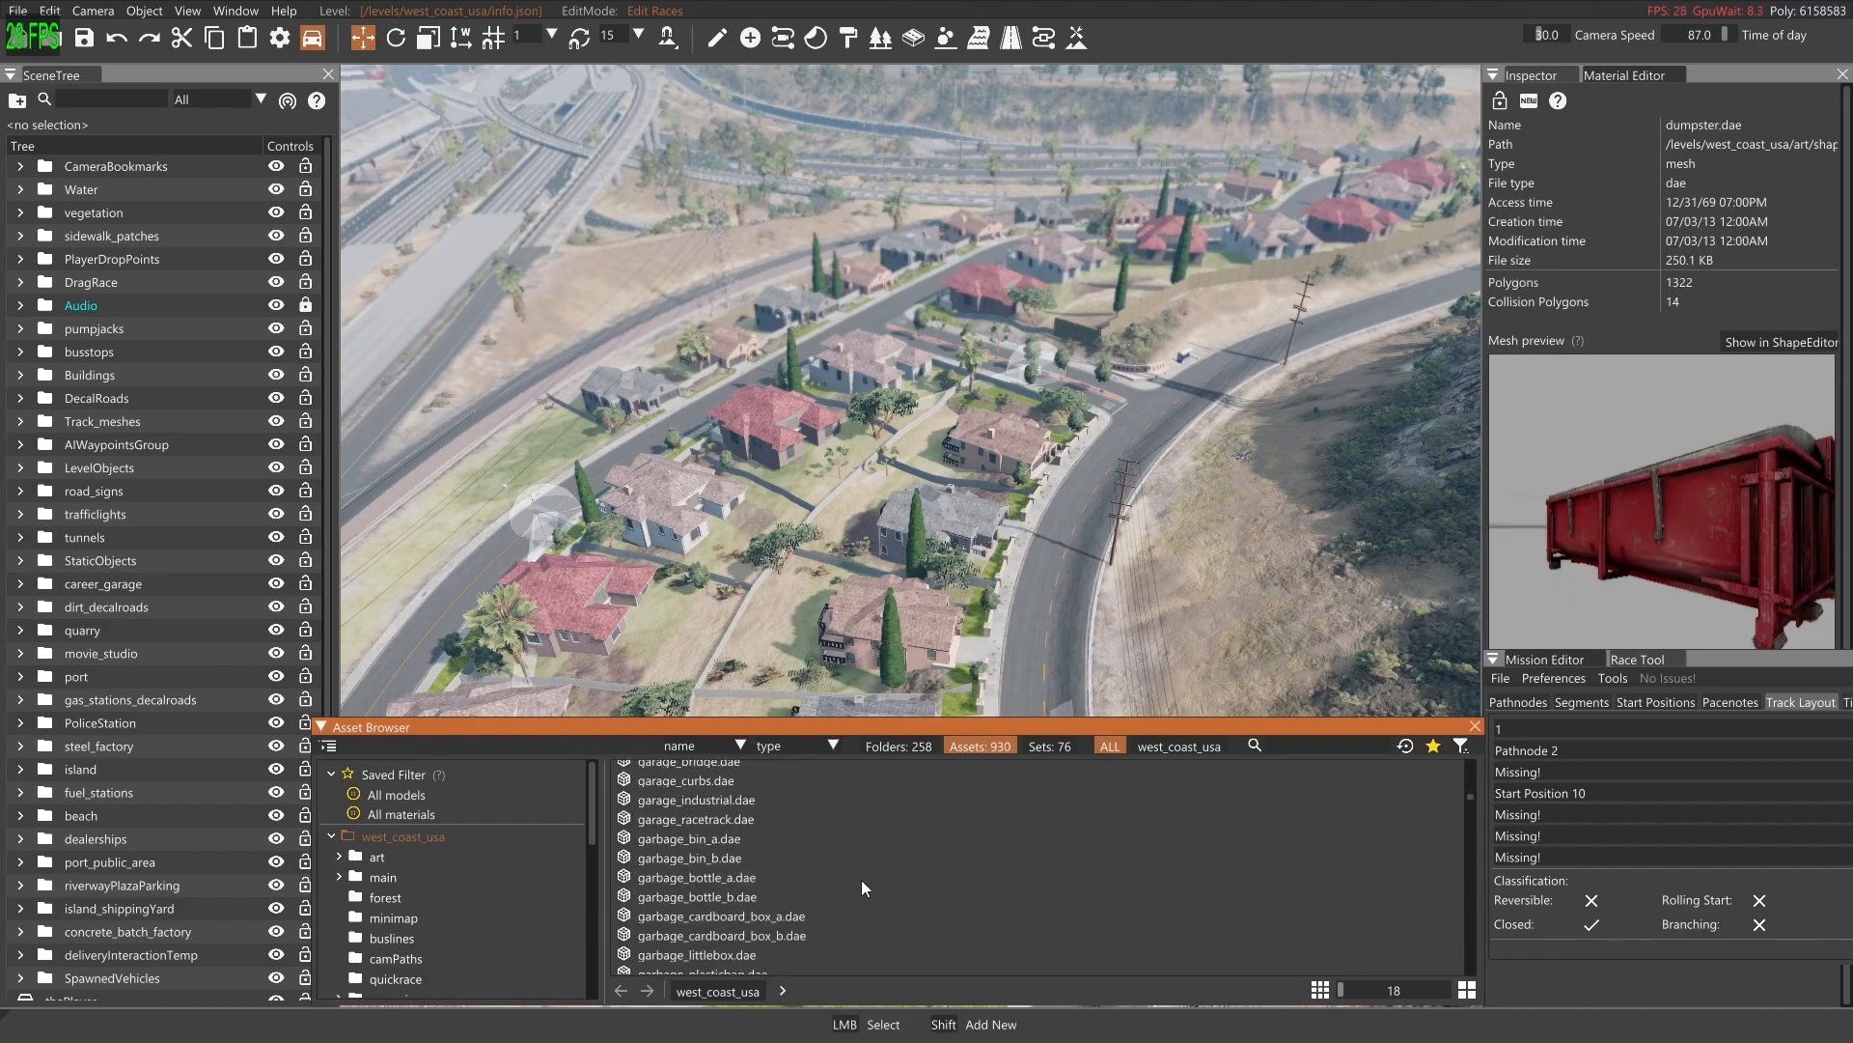
scroll(815, 883, "down", 4)
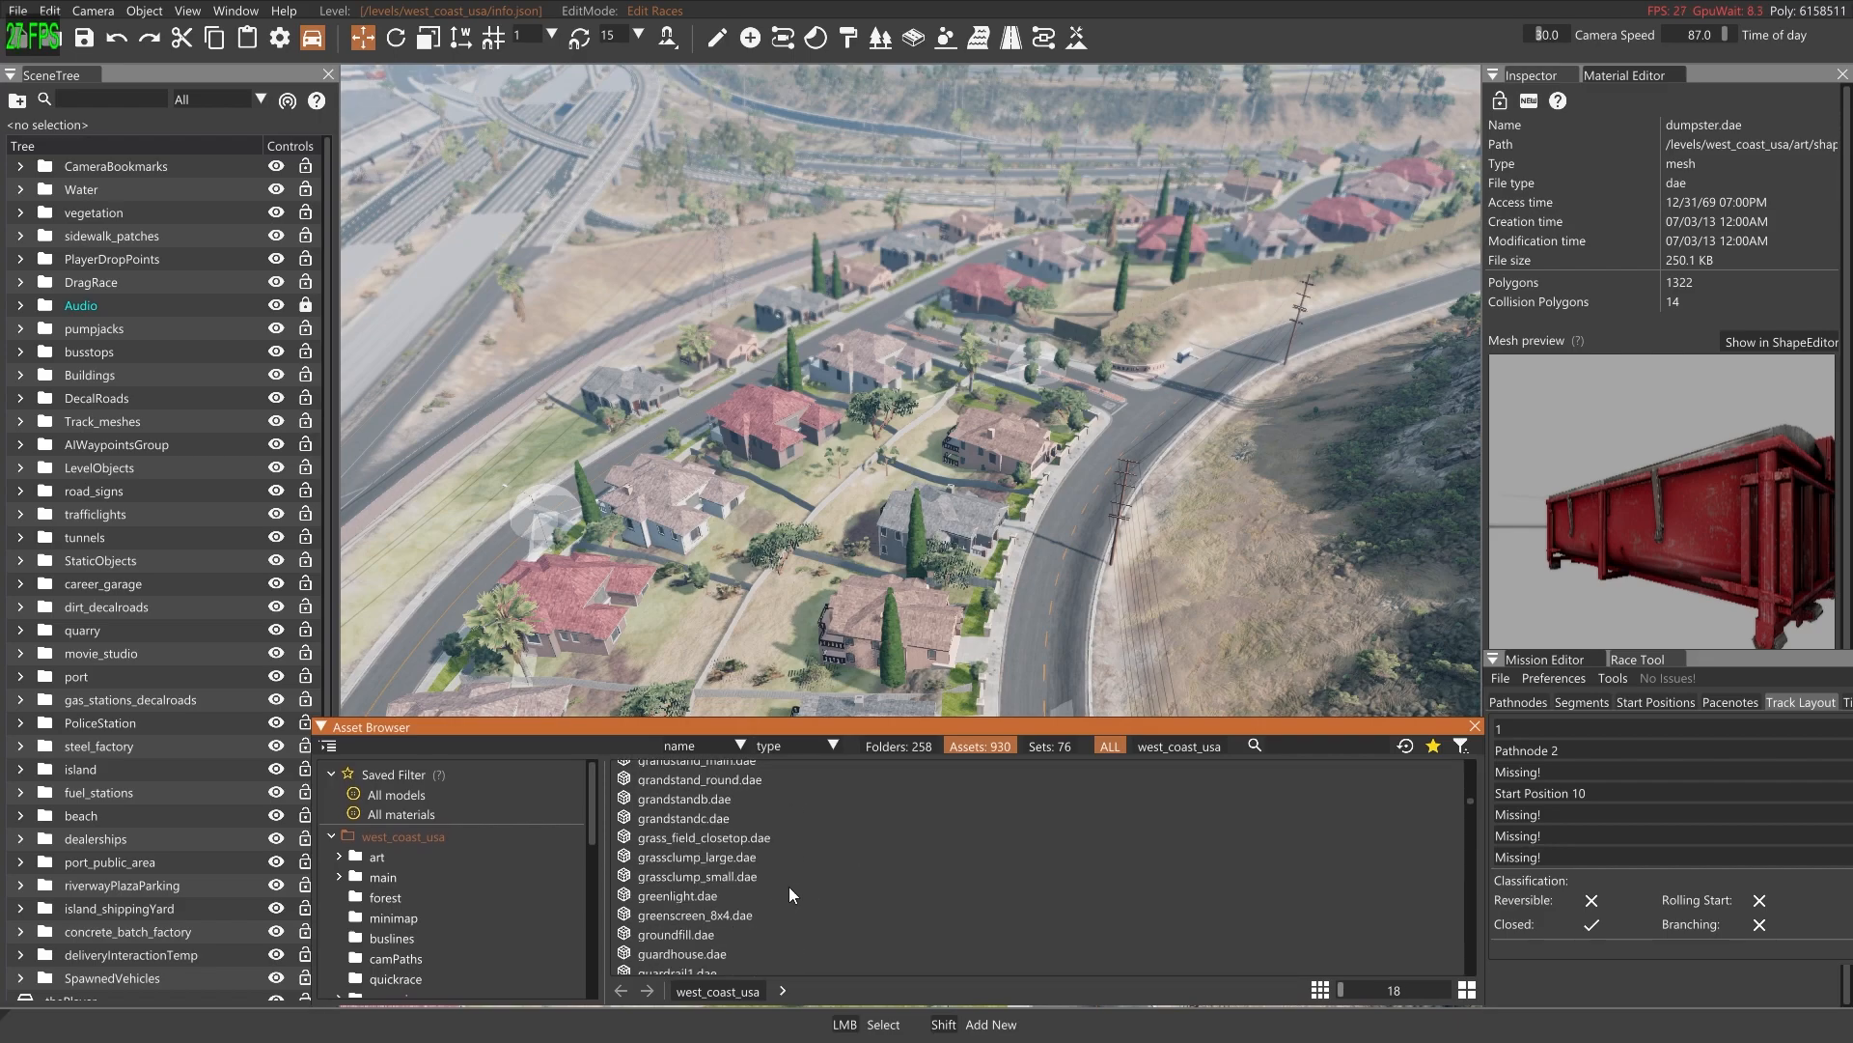
scroll(786, 890, "down", 1)
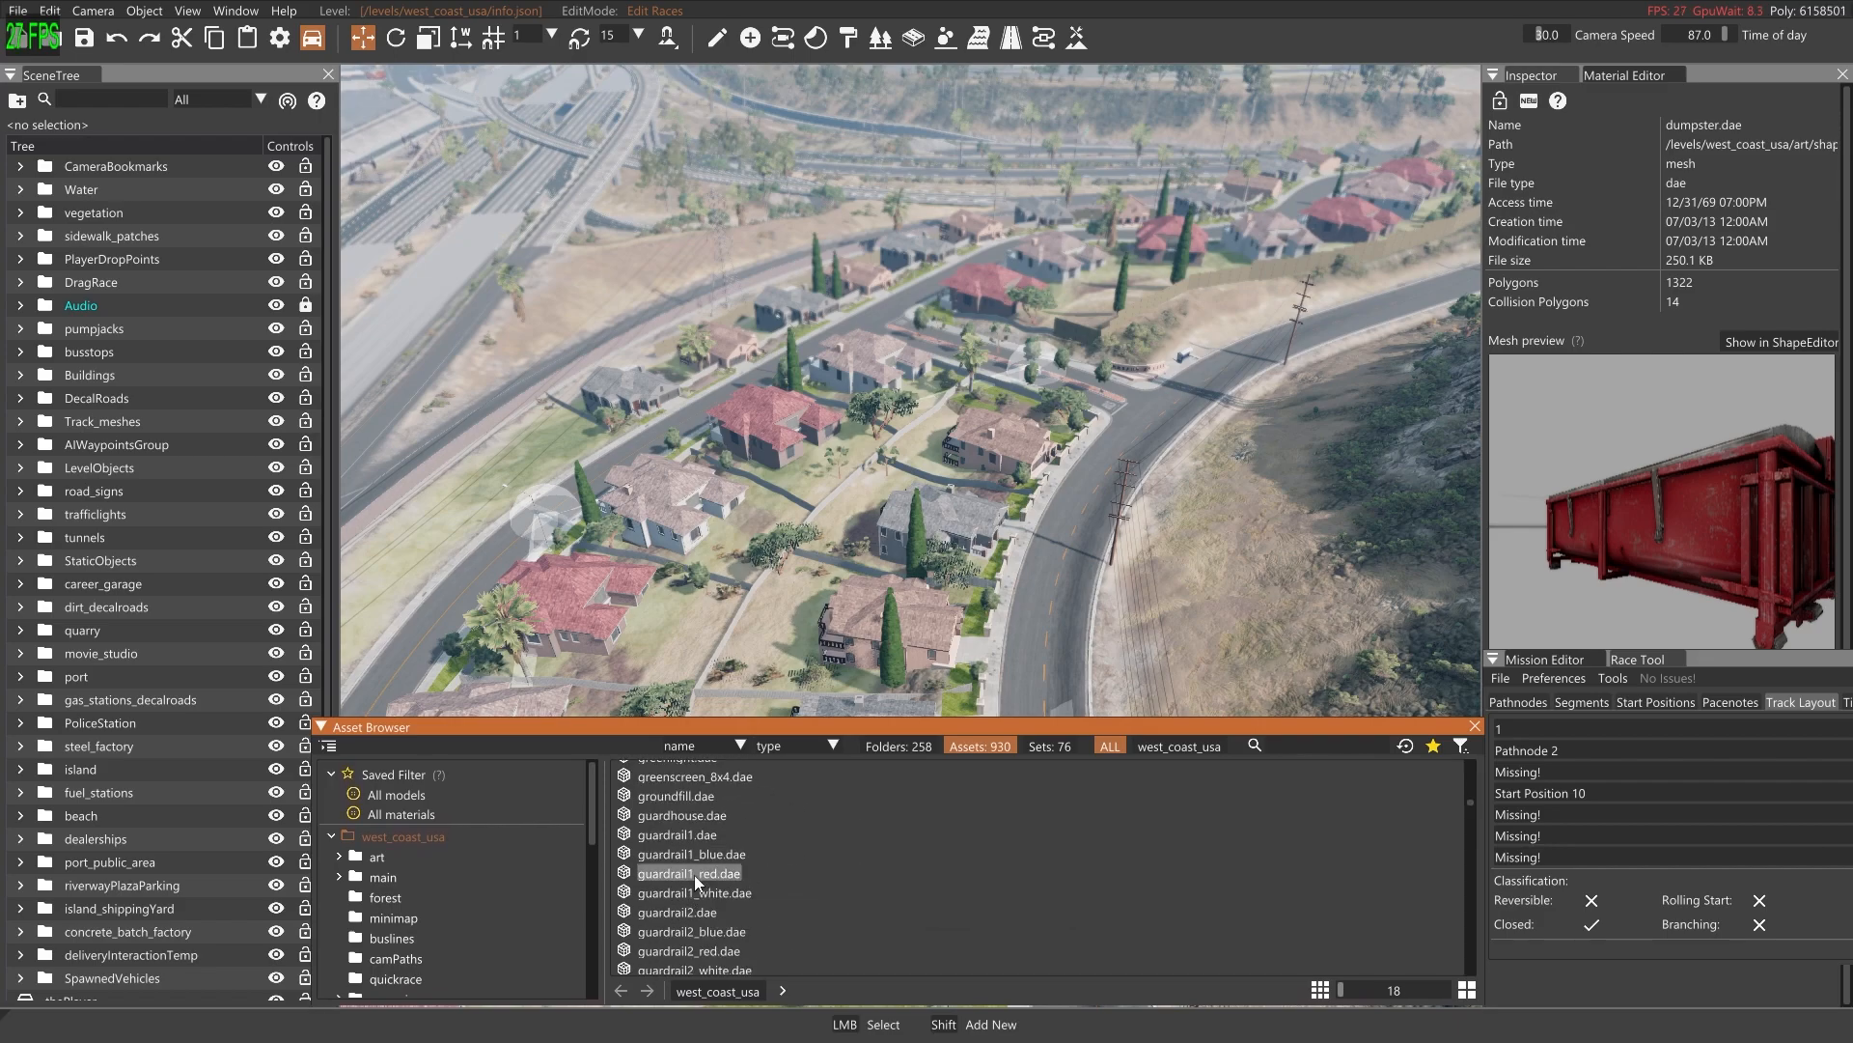
left_click(693, 874)
left_click(698, 851)
left_click(695, 830)
scroll(708, 838, "down", 2)
scroll(710, 855, "down", 1)
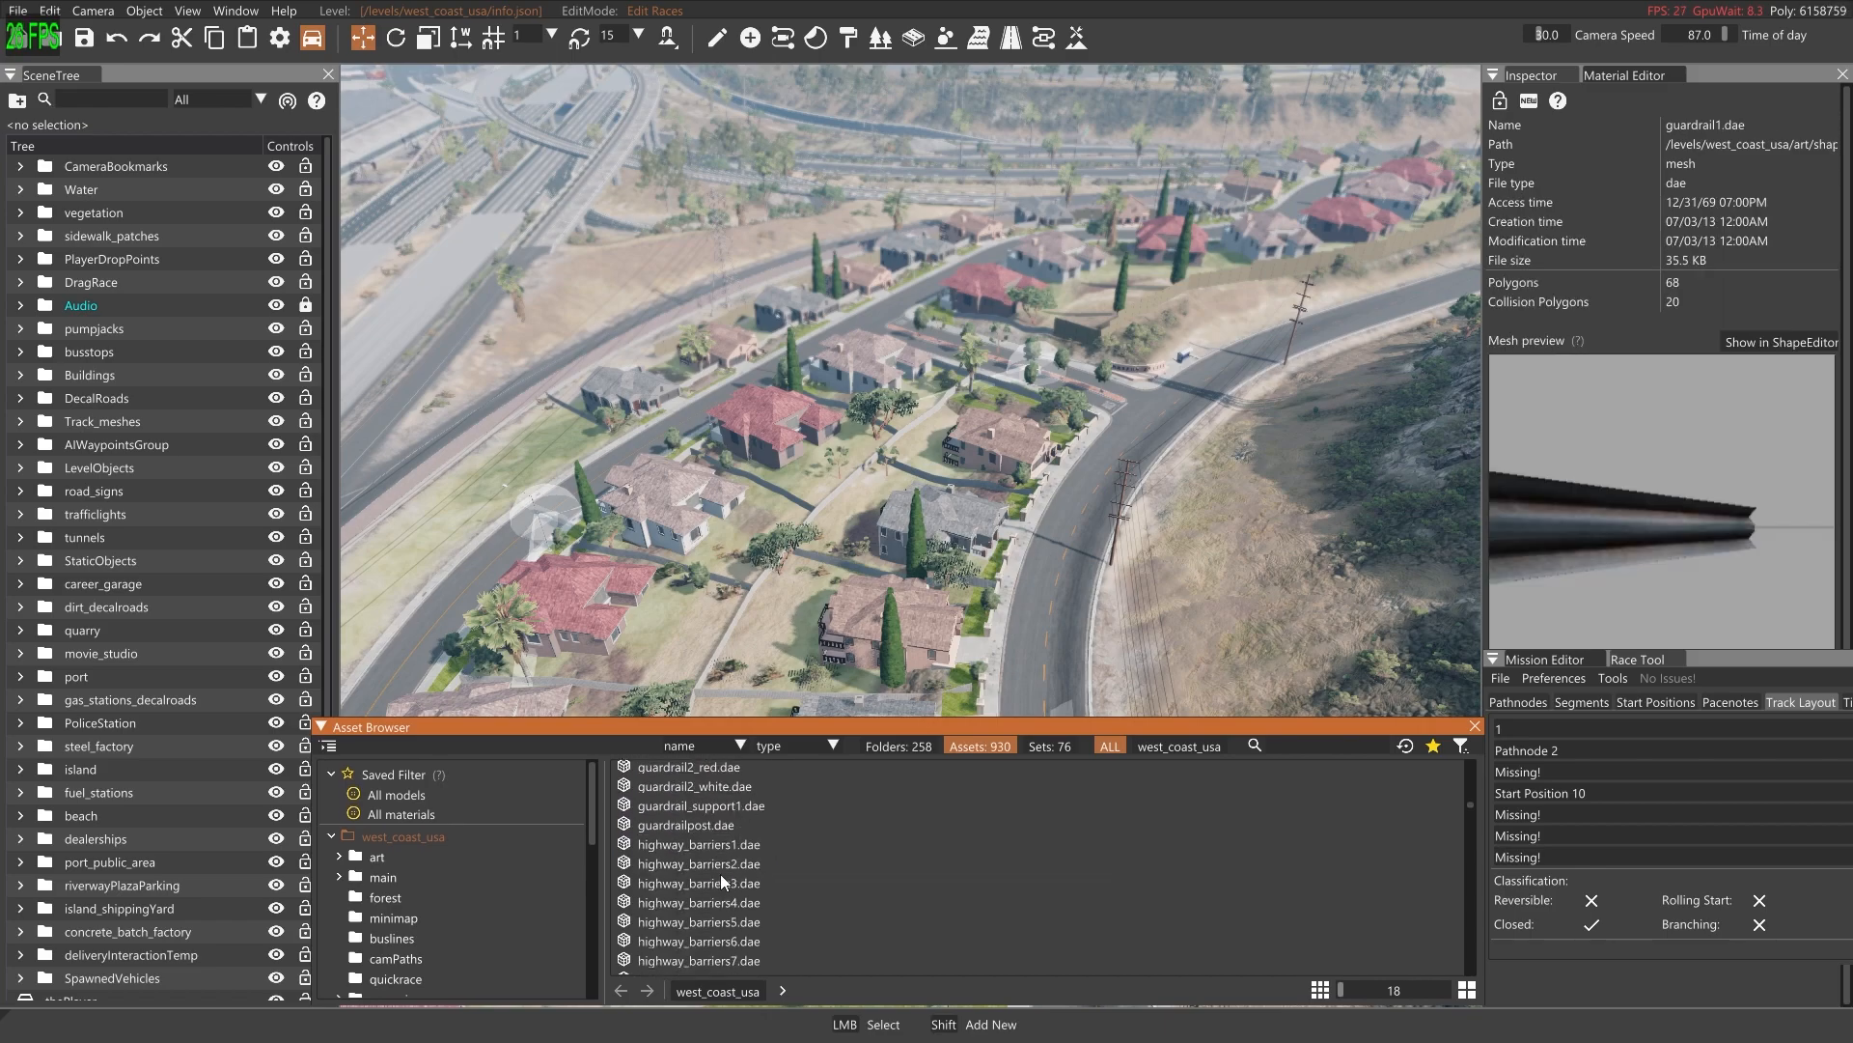
left_click(693, 866)
left_click(697, 886)
left_click(697, 912)
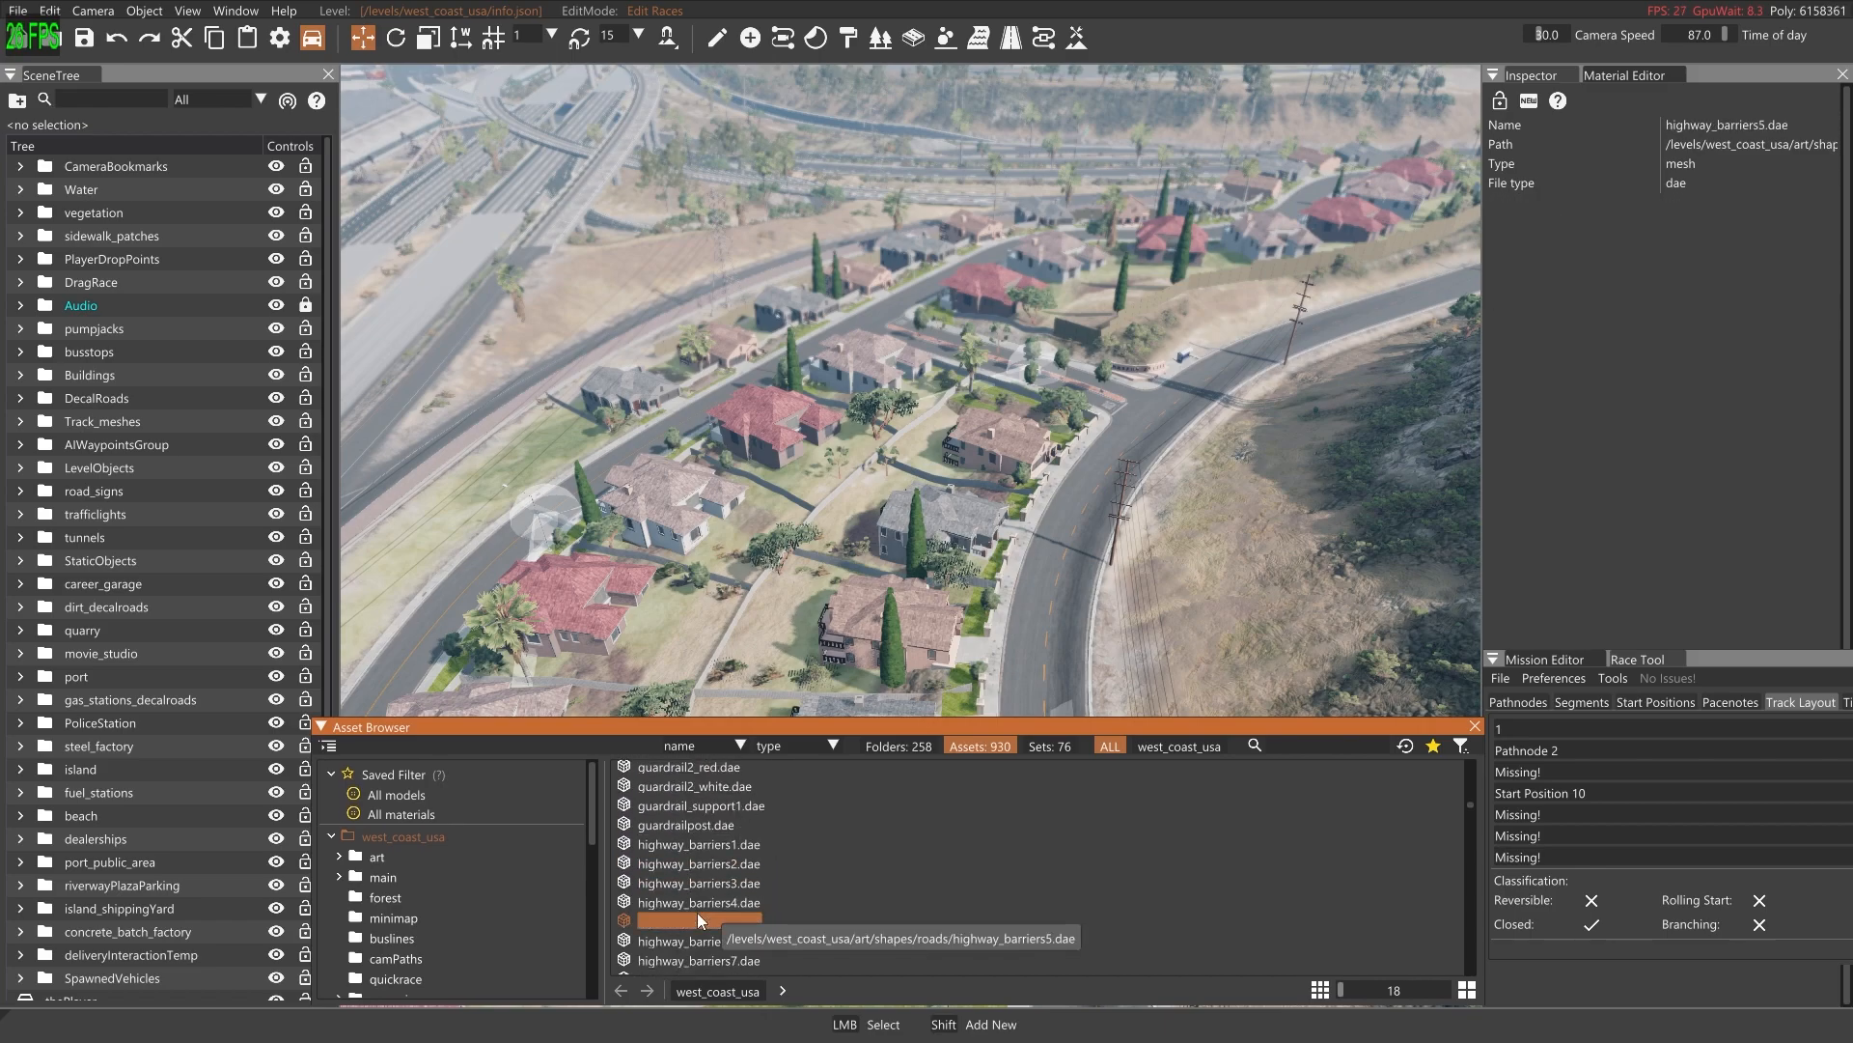
Find the jersey barrier models in the mesh list and select jerseybarrier_3m
scroll(722, 890, "down", 2)
scroll(722, 890, "down", 3)
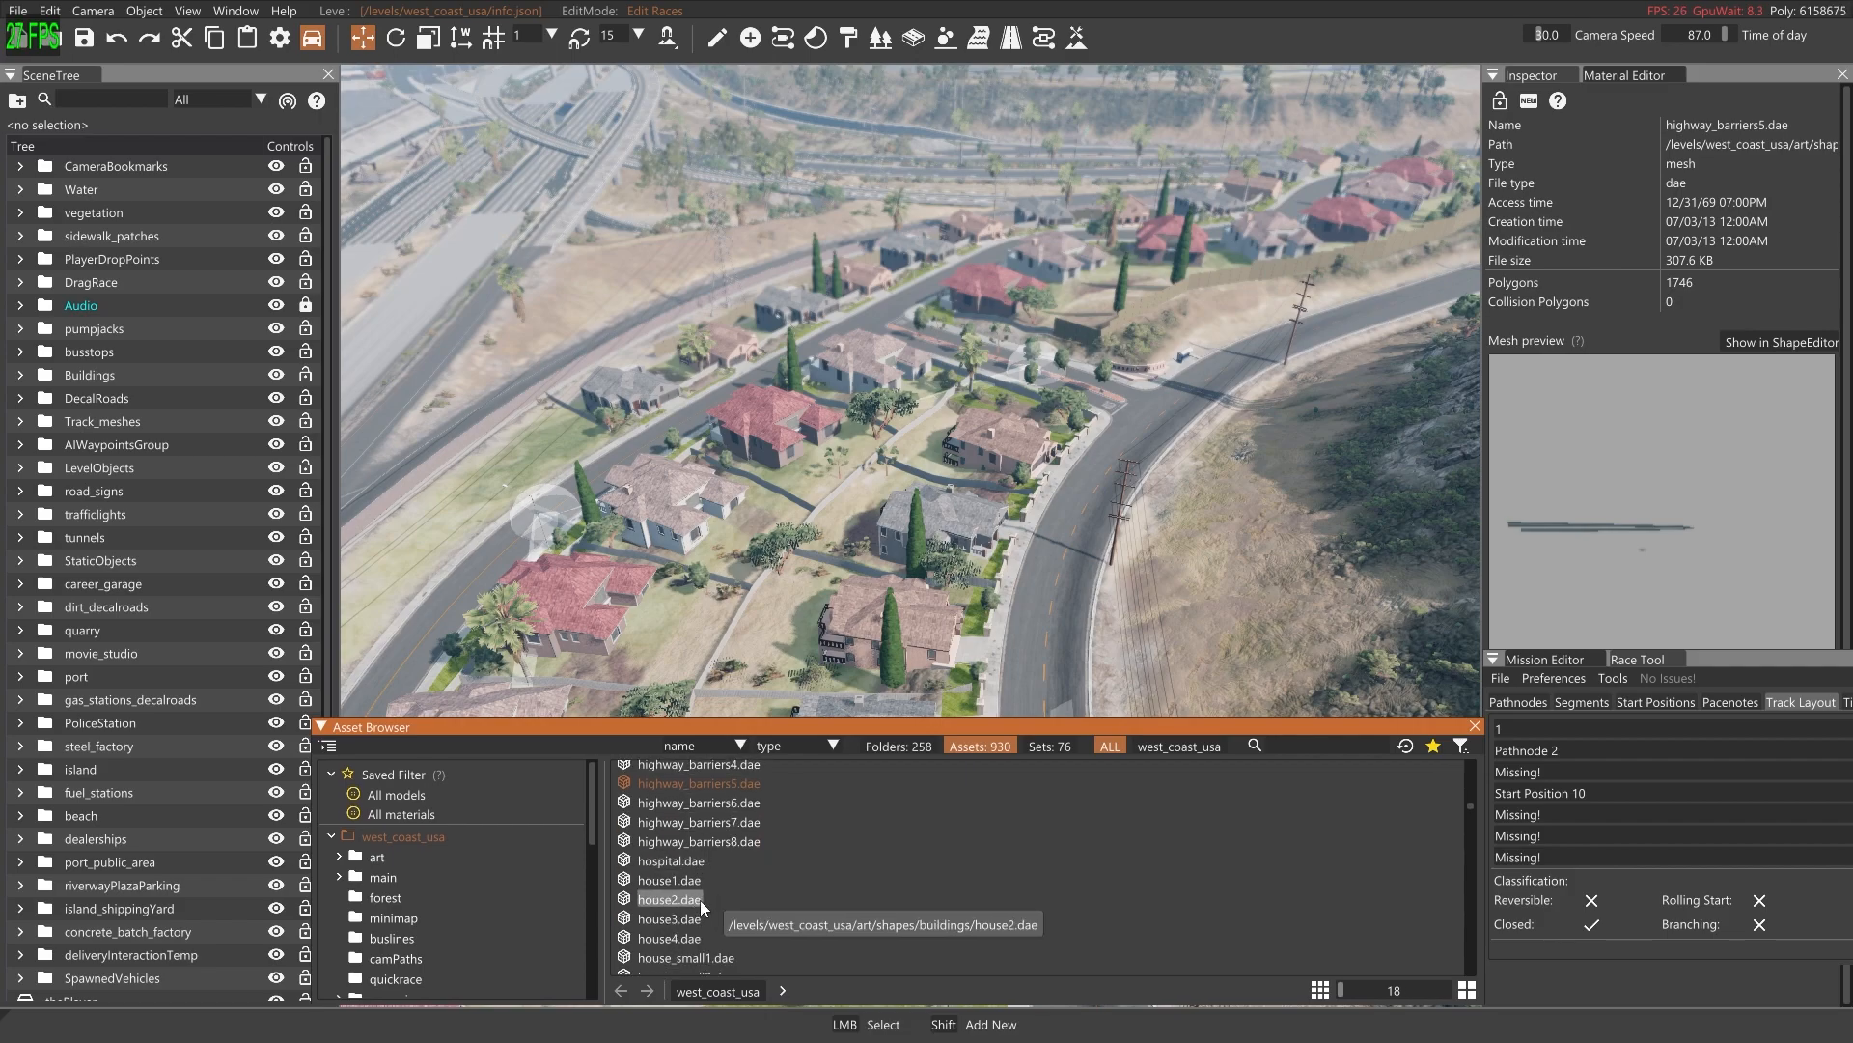
scroll(726, 885, "down", 2)
left_click(695, 888)
scroll(724, 899, "down", 2)
left_click(691, 930)
scroll(705, 902, "down", 2)
left_click(697, 917)
left_click(718, 935)
left_click(716, 912)
Place a jerseybarrier_3m model in the level near the road junction by the Horizon Estate sign
right_click_drag(895, 583, 1066, 565)
key("w")
key("w")
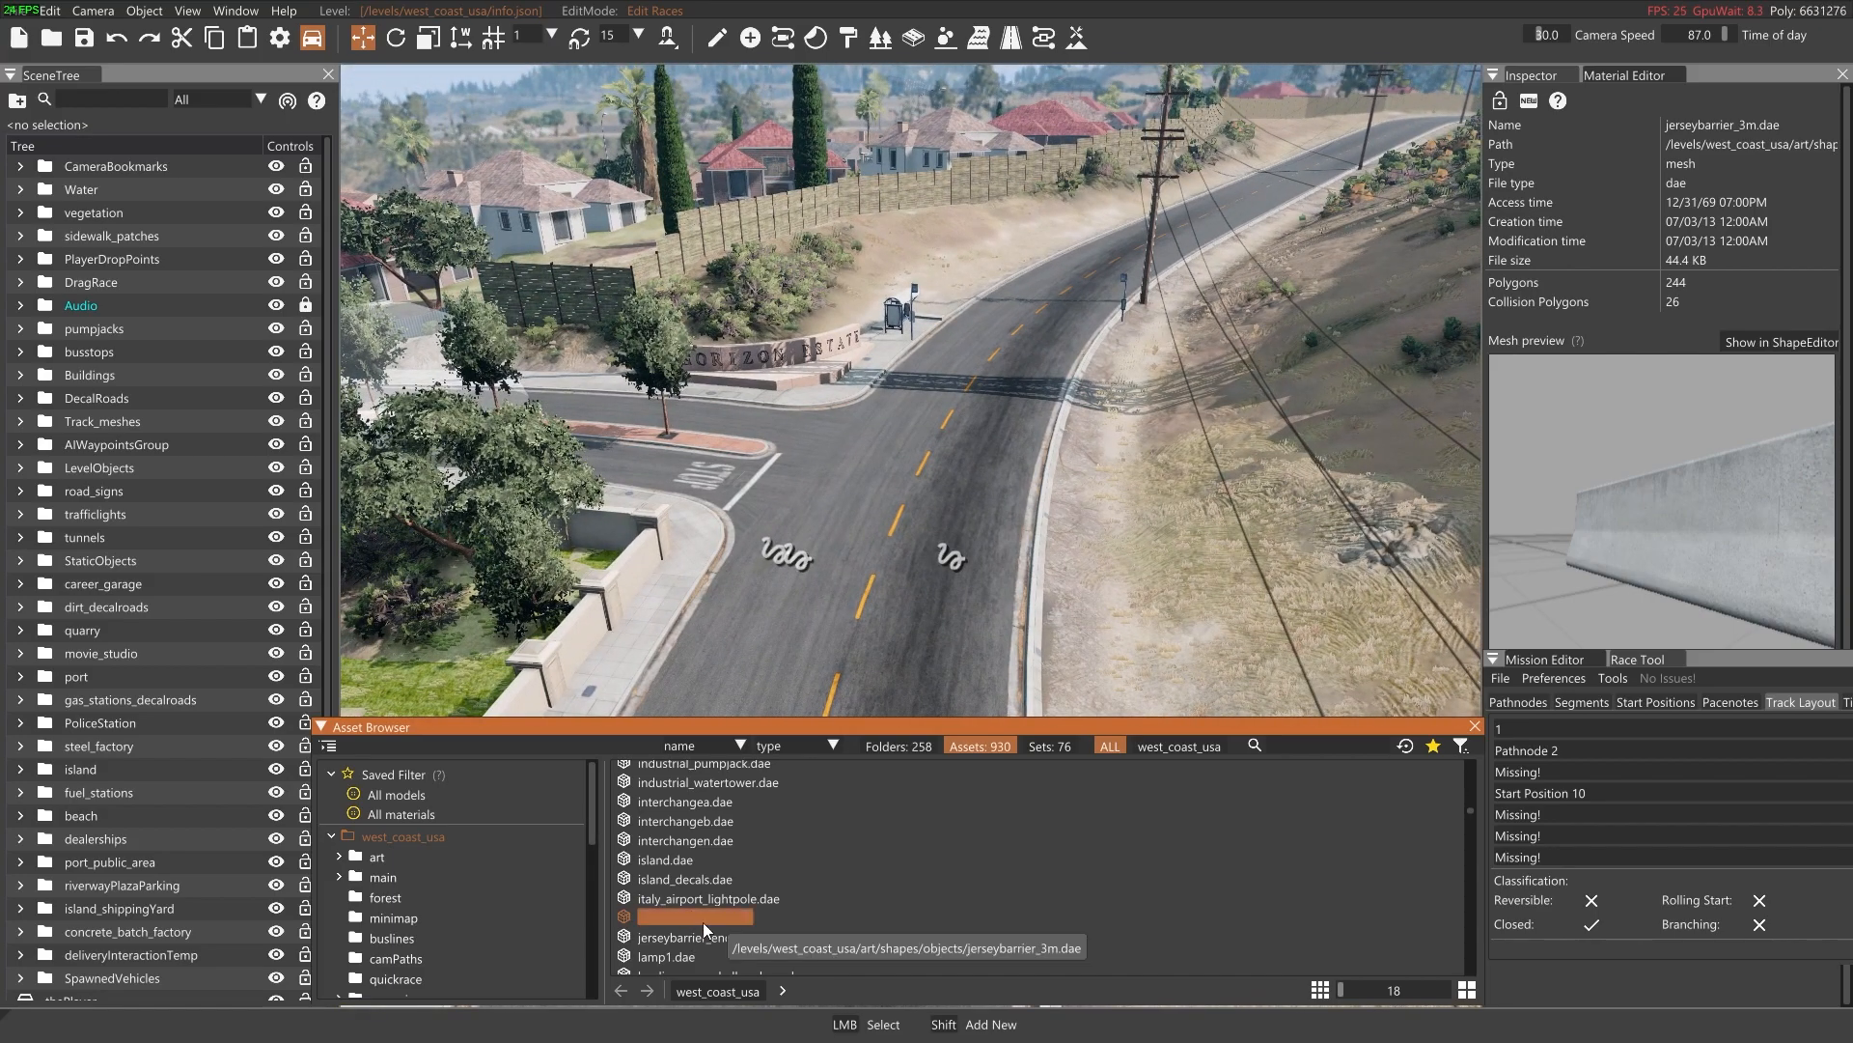
double_click(675, 922)
mouse_move(821, 647)
right_mouse_down()
mouse_move(1091, 657)
mouse_move(937, 758)
mouse_move(874, 724)
mouse_move(842, 621)
right_mouse_up()
key("a")
key("s")
key("d")
key("w")
key("s")
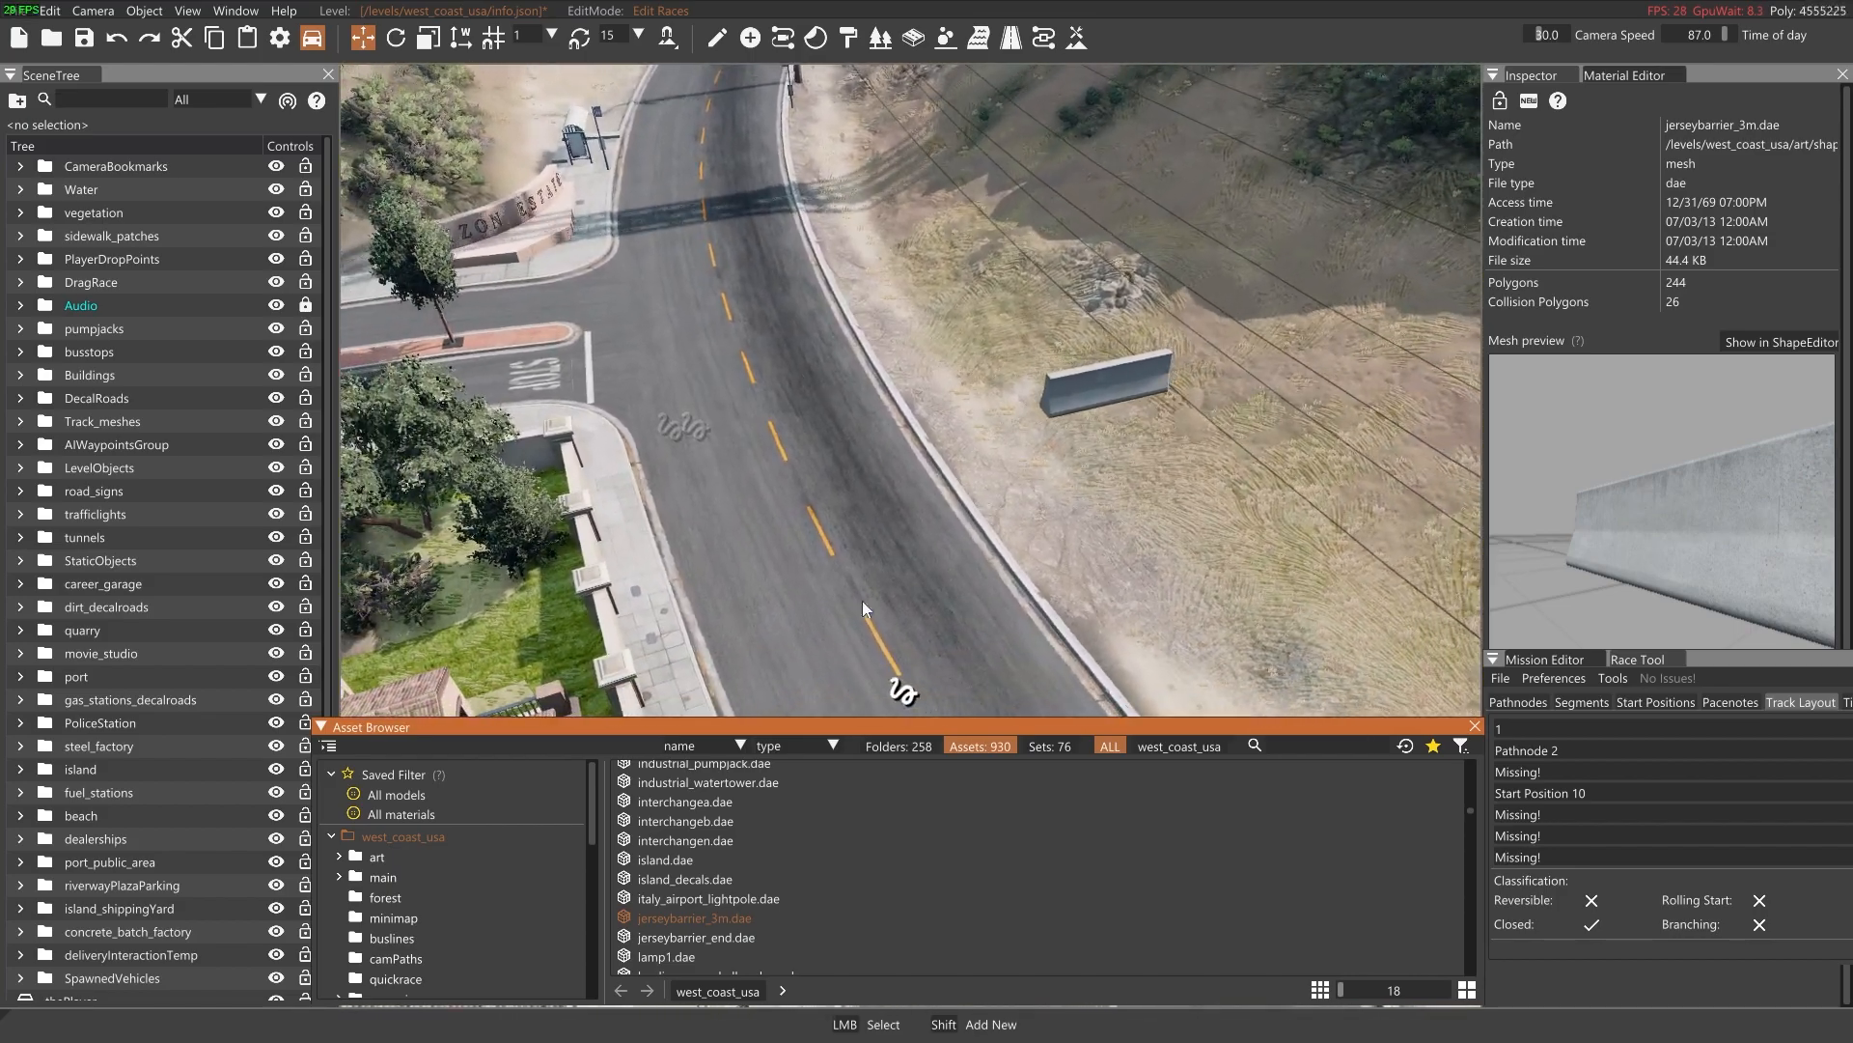
Select the placed jersey barrier for object manipulation, turn on terrain snap and move the barrier onto the road surface
left_click(716, 38)
left_click(1065, 390)
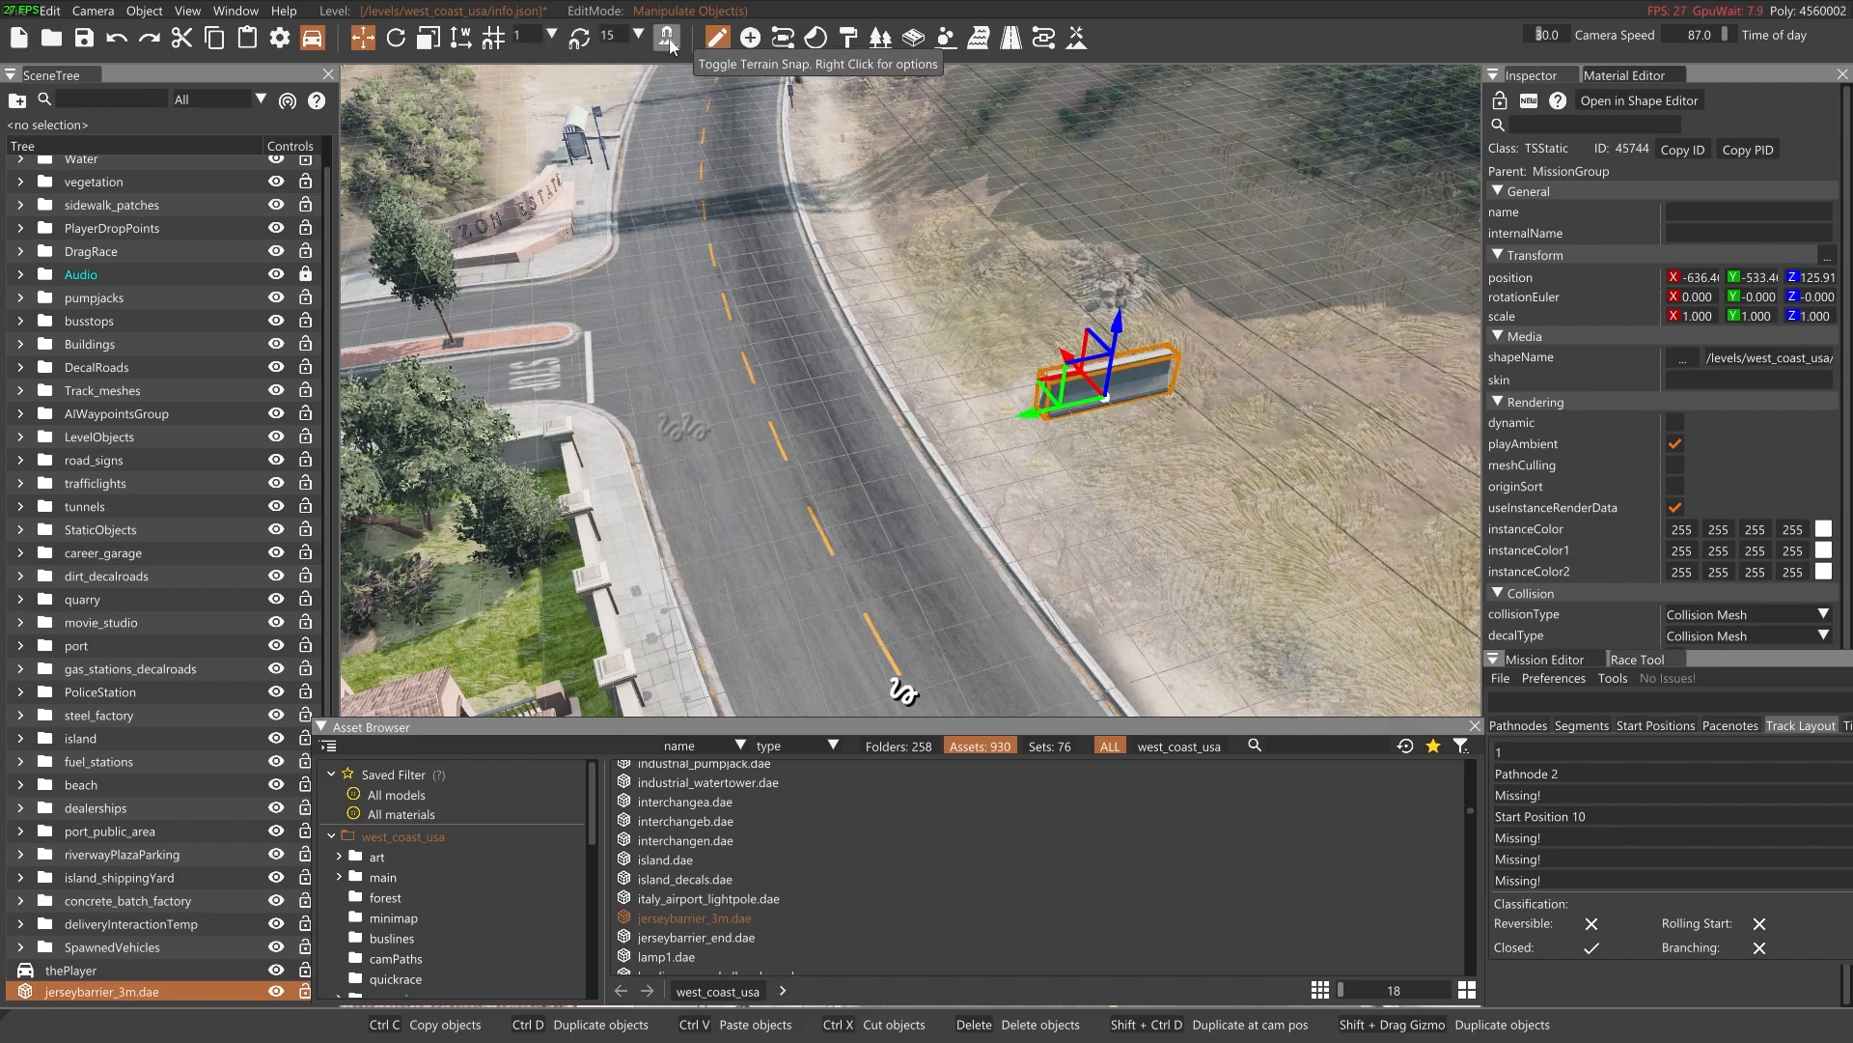
right_click_drag(866, 397, 758, 375)
key("a")
left_click_drag(975, 417, 521, 400)
right_click_drag(521, 400, 386, 400)
key("d")
right_click_drag(926, 521, 1013, 410)
key("a")
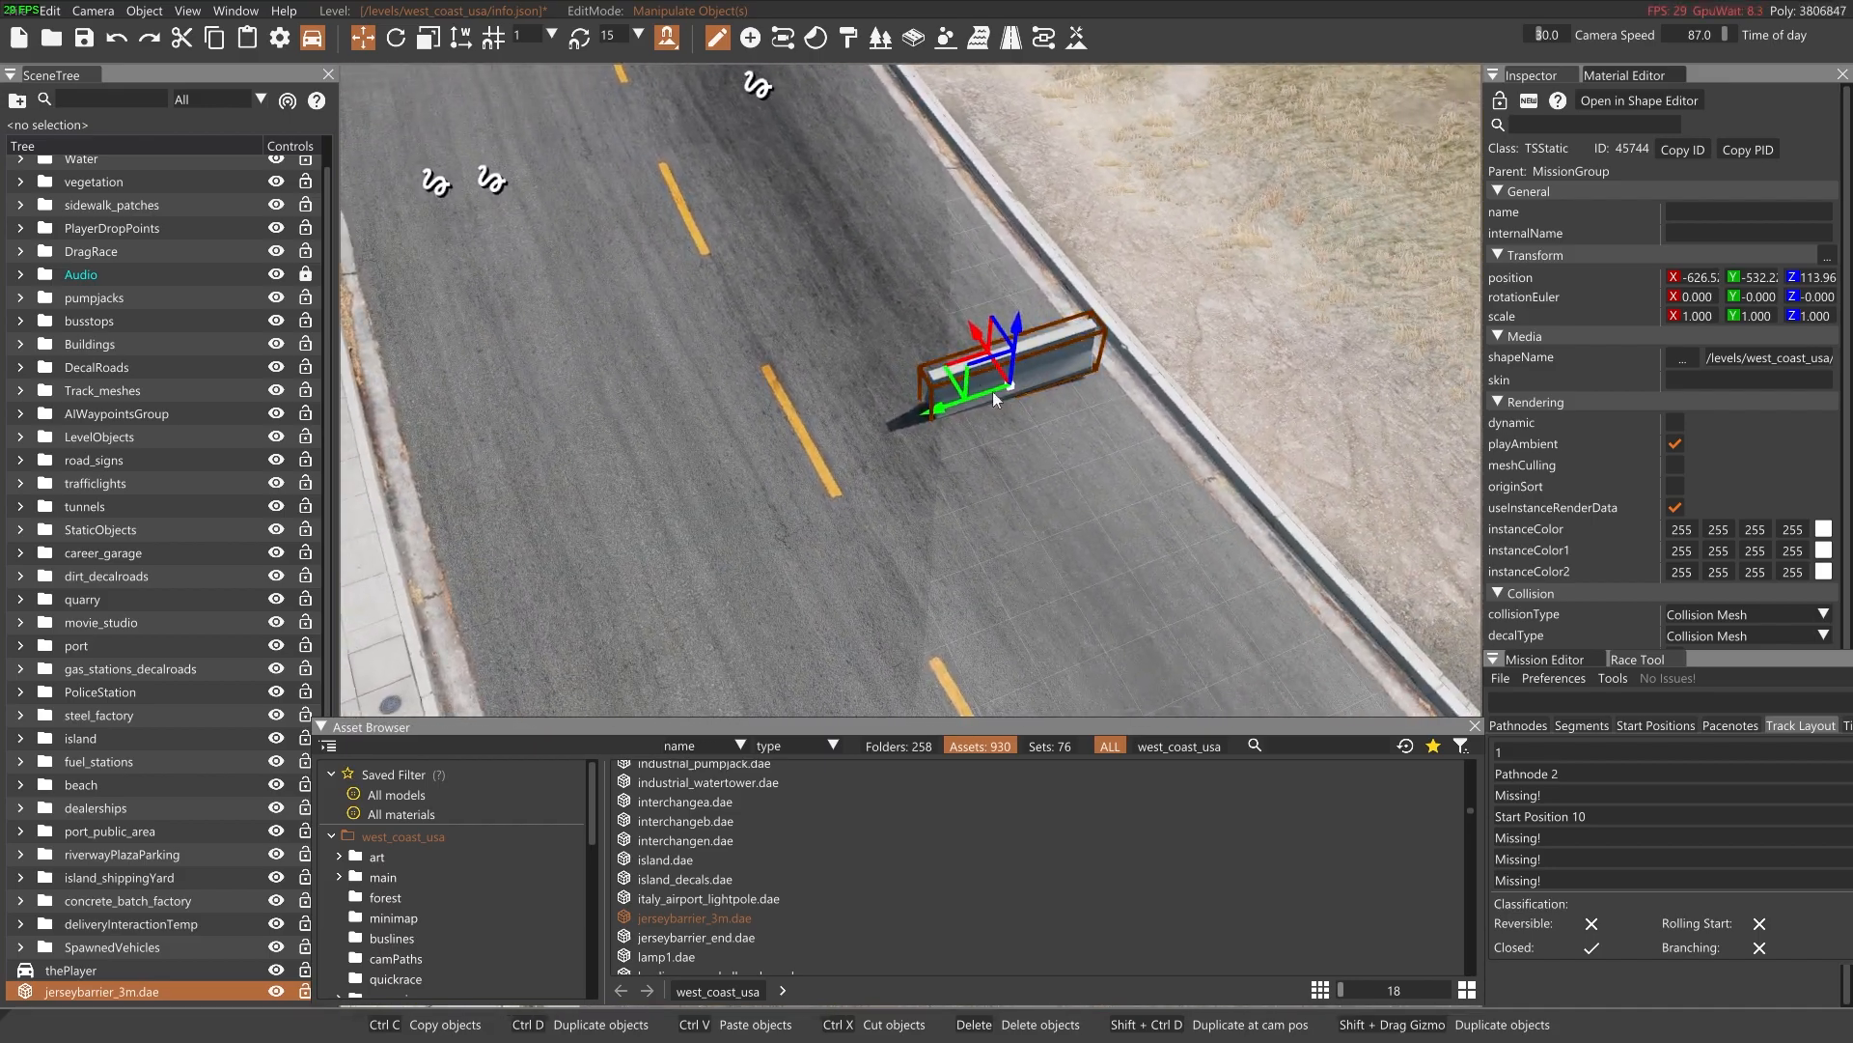
Move the jersey barrier along the road past the side-street junction, into the lane beside the dirt slope
left_click_drag(962, 382, 627, 104)
right_click_drag(628, 104, 569, 48)
mouse_move(911, 390)
right_mouse_down()
mouse_move(854, 231)
mouse_move(854, 319)
mouse_move(1023, 313)
mouse_move(918, 385)
right_mouse_up()
key("w")
key("a")
left_click_drag(983, 384, 591, 270)
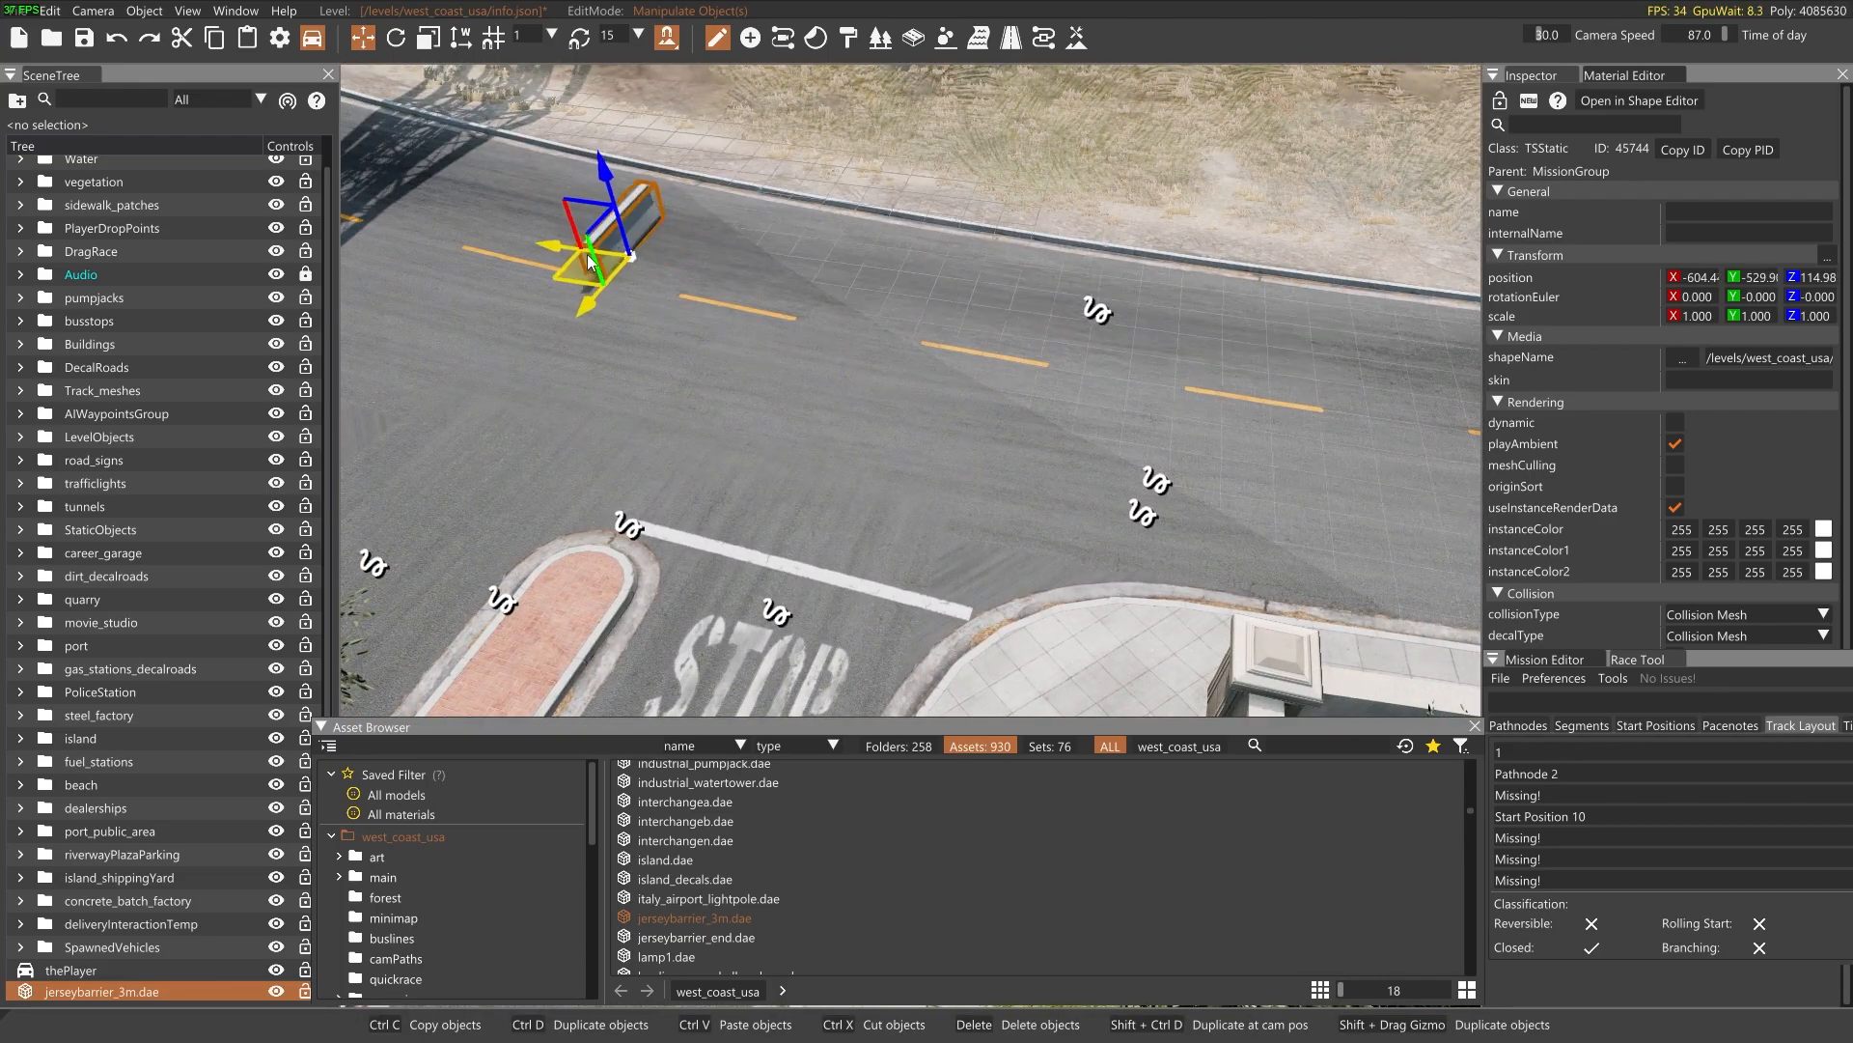
mouse_move(924, 353)
right_mouse_down()
mouse_move(835, 365)
mouse_move(738, 333)
mouse_move(709, 284)
mouse_move(918, 350)
right_mouse_up()
key("d")
key("w")
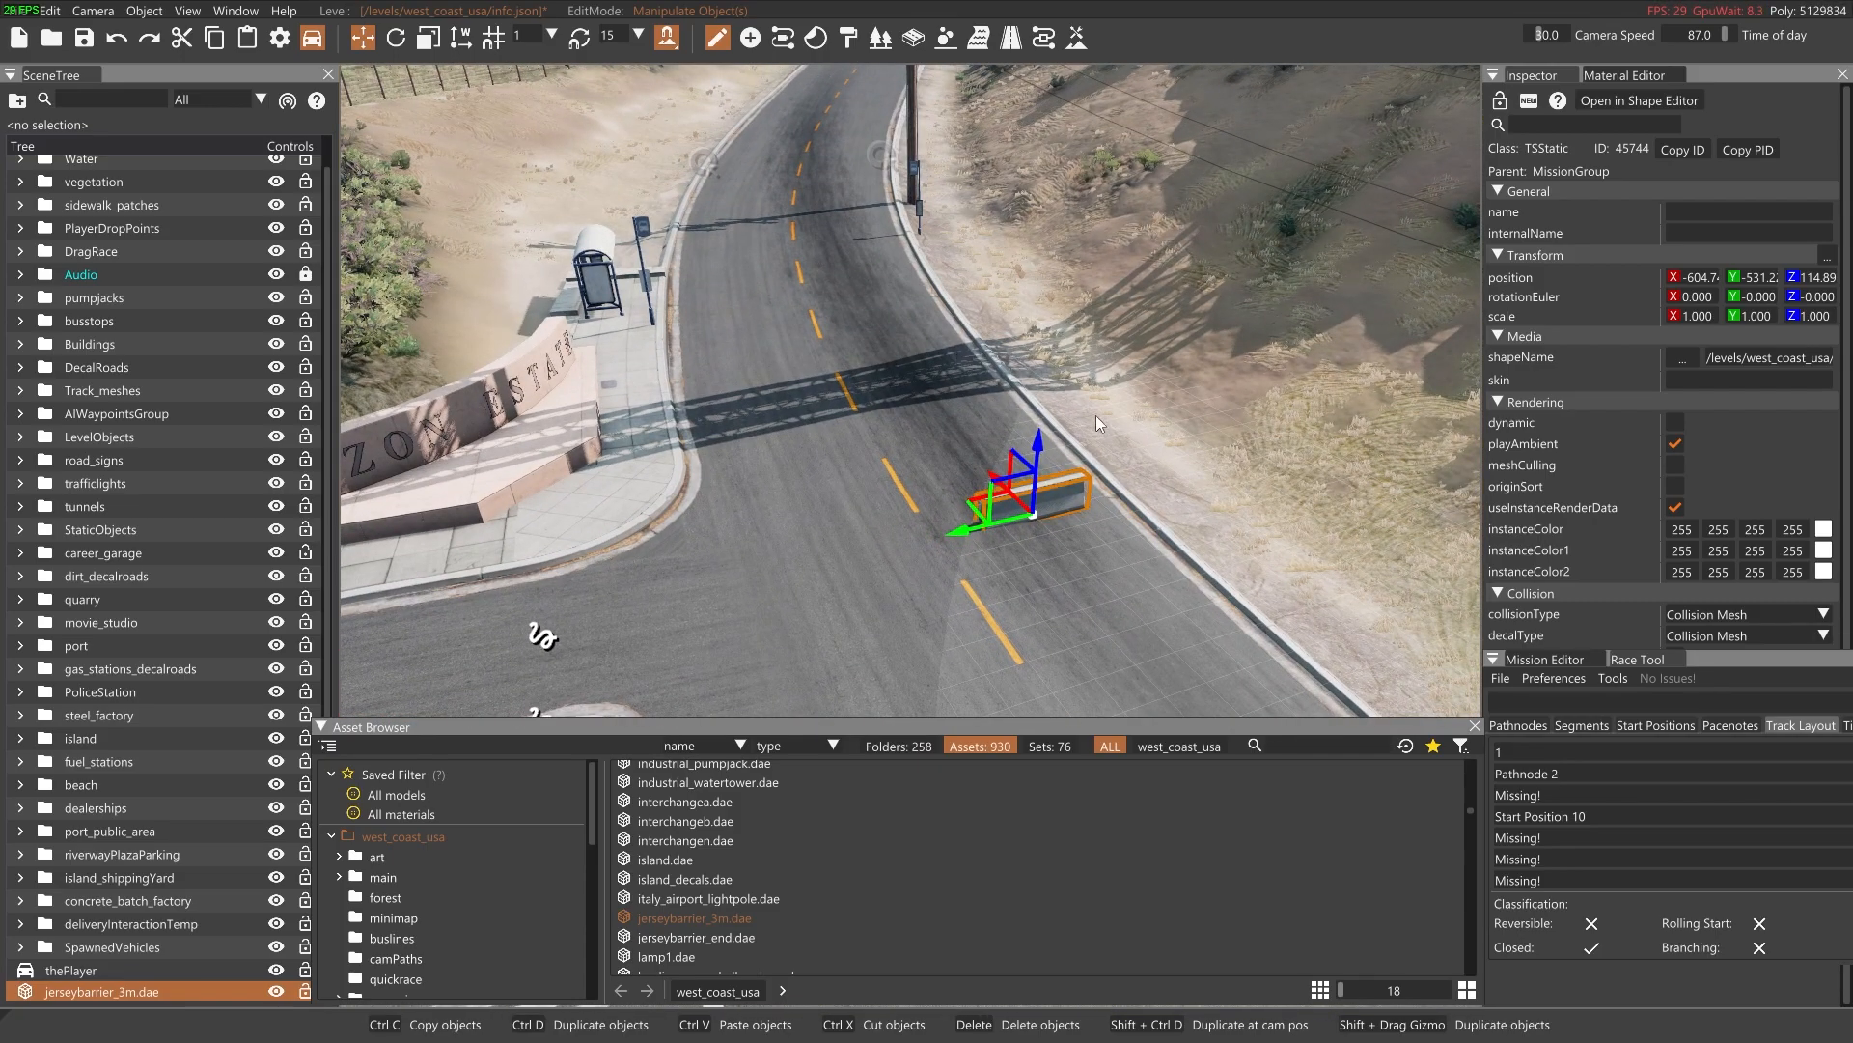
Rotate the jersey barrier to about 71 degrees around its vertical axis and adjust its position in the lane
key("2")
left_click_drag(1081, 521, 977, 492)
key("1")
key("a")
right_click_drag(968, 527, 1033, 527)
key("w")
key("2")
left_click_drag(905, 422, 813, 450)
key("1")
Reselect the jersey barrier and slide it along the lane toward the shadow across the road
left_click(1051, 554)
mouse_move(1051, 554)
right_mouse_down()
mouse_move(1028, 550)
mouse_move(1039, 561)
right_mouse_up()
key("d")
key("a")
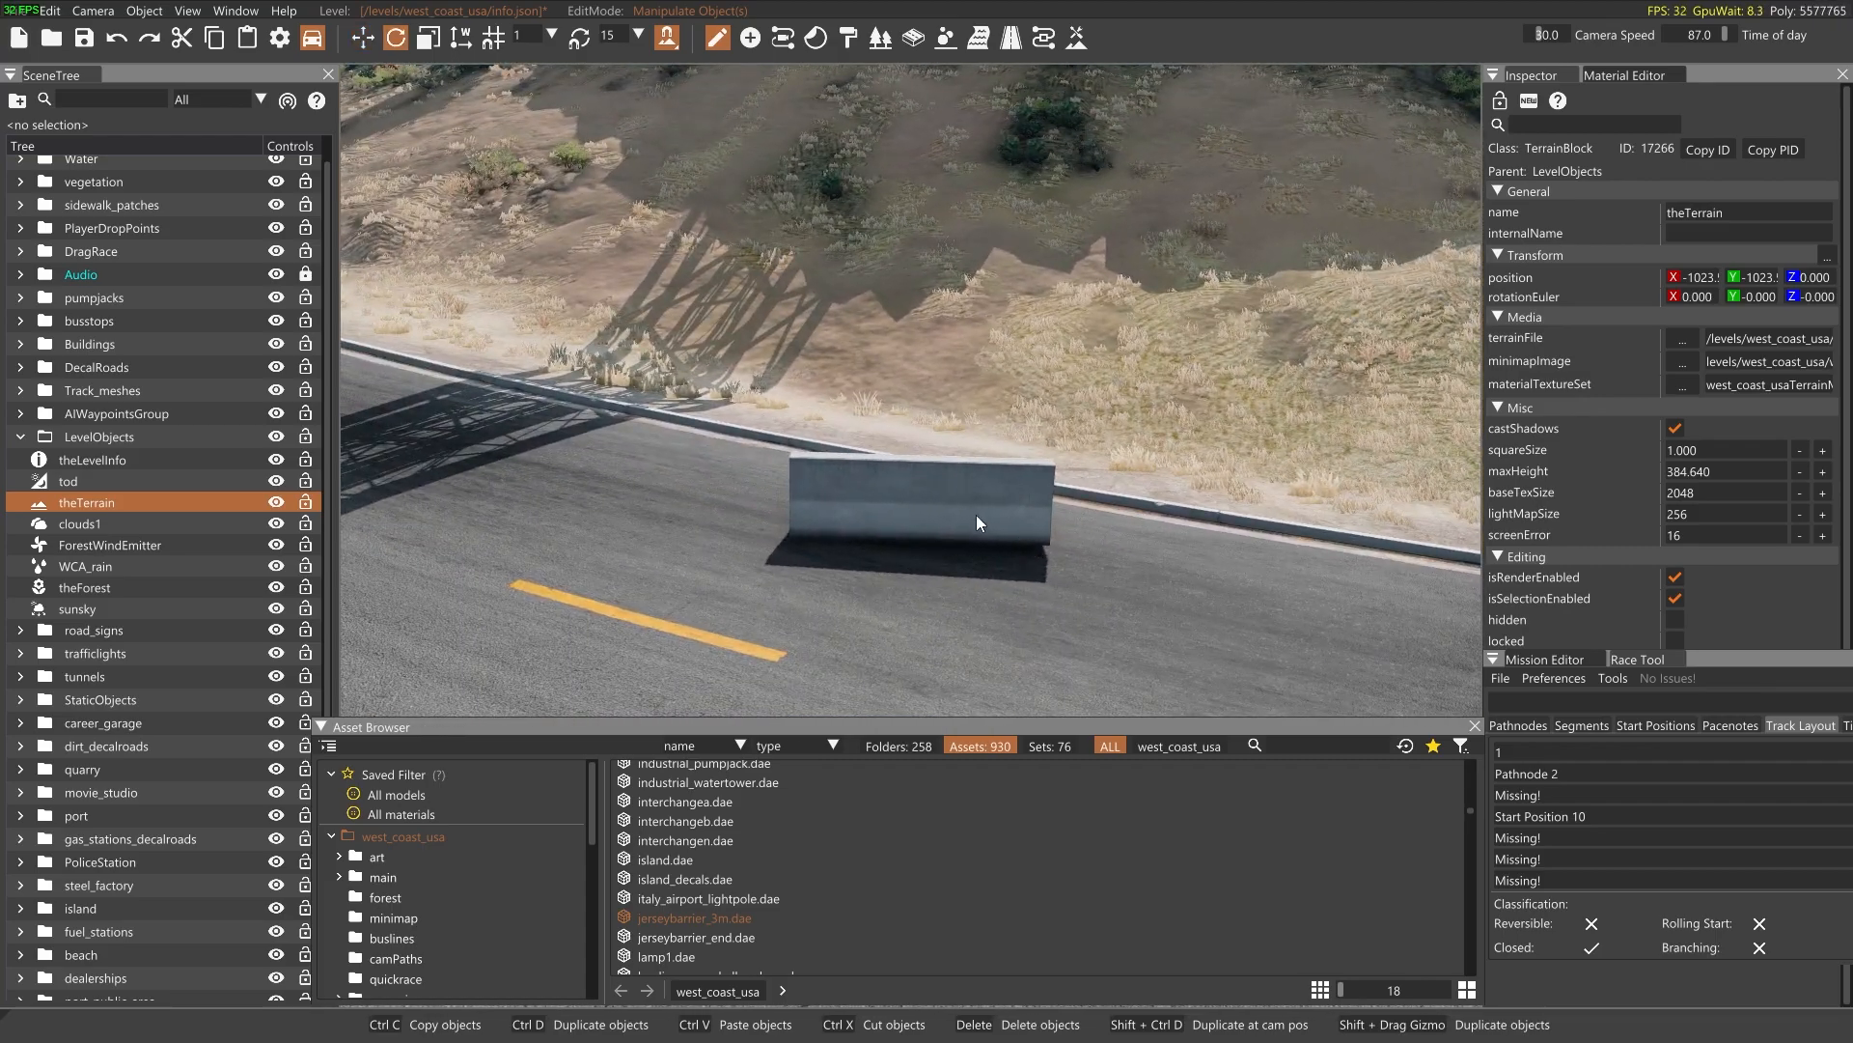
left_click(932, 518)
left_click_drag(959, 518, 648, 499)
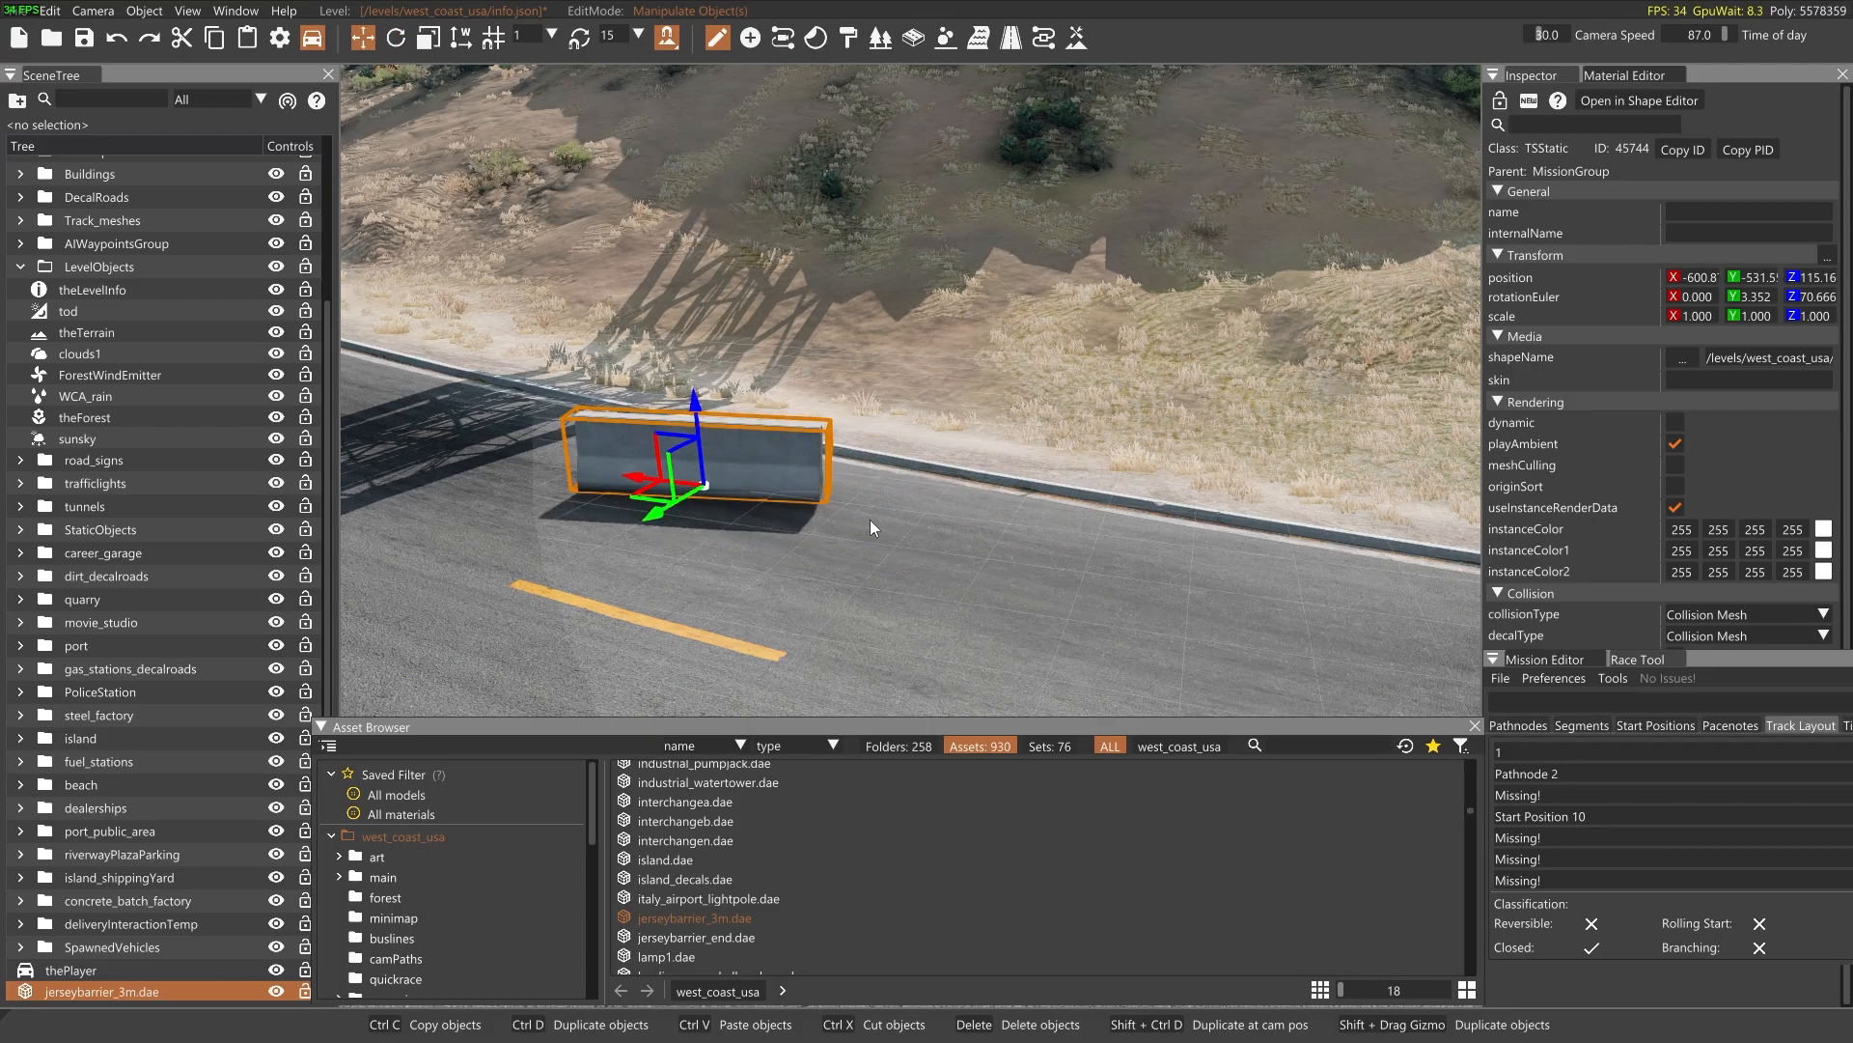
Rotate the jersey barrier to about 32 degrees around its vertical axis so it stands diagonally across the lane
right_click_drag(871, 520, 875, 528)
left_click_drag(874, 528, 872, 545)
key("s")
right_click_drag(871, 545, 870, 548)
left_click(980, 439)
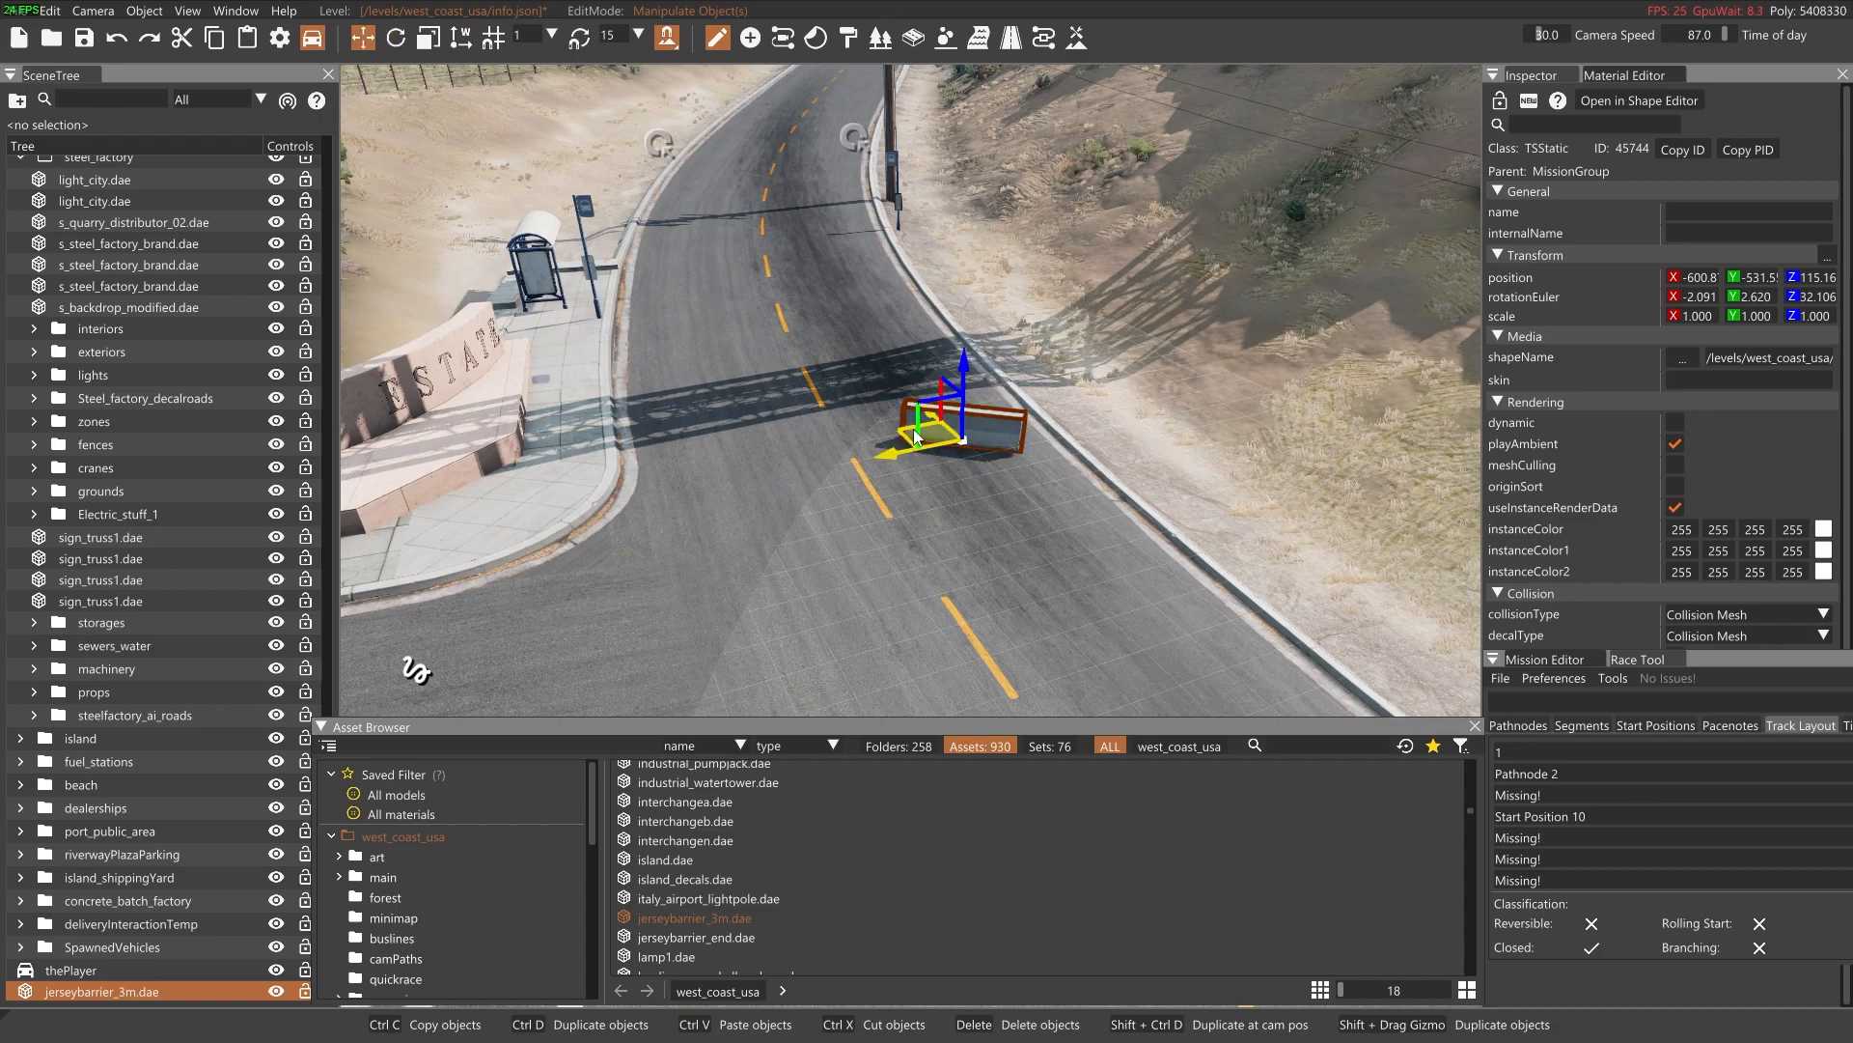
Duplicate the jersey barrier twice, lining the copies up end to end to block the road beyond the junction
left_click_drag(915, 436, 818, 431, "shift")
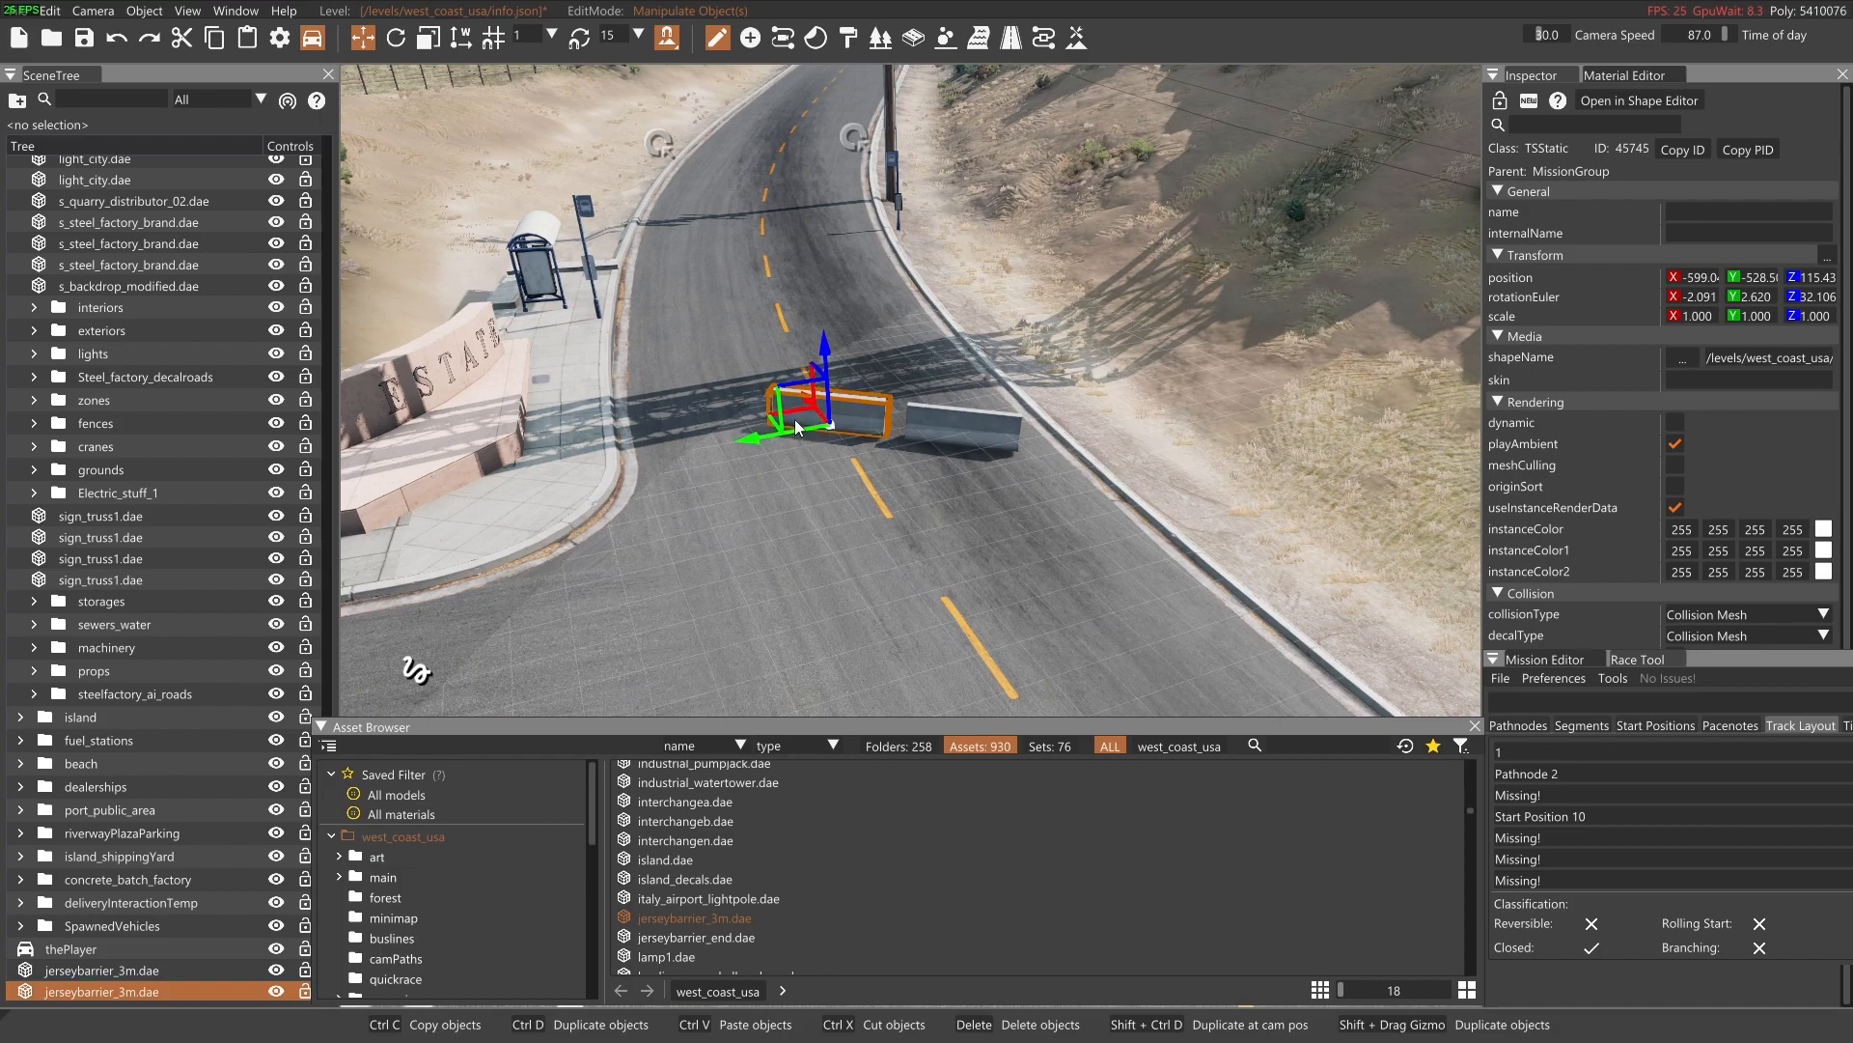
left_click_drag(795, 427, 674, 422, "shift")
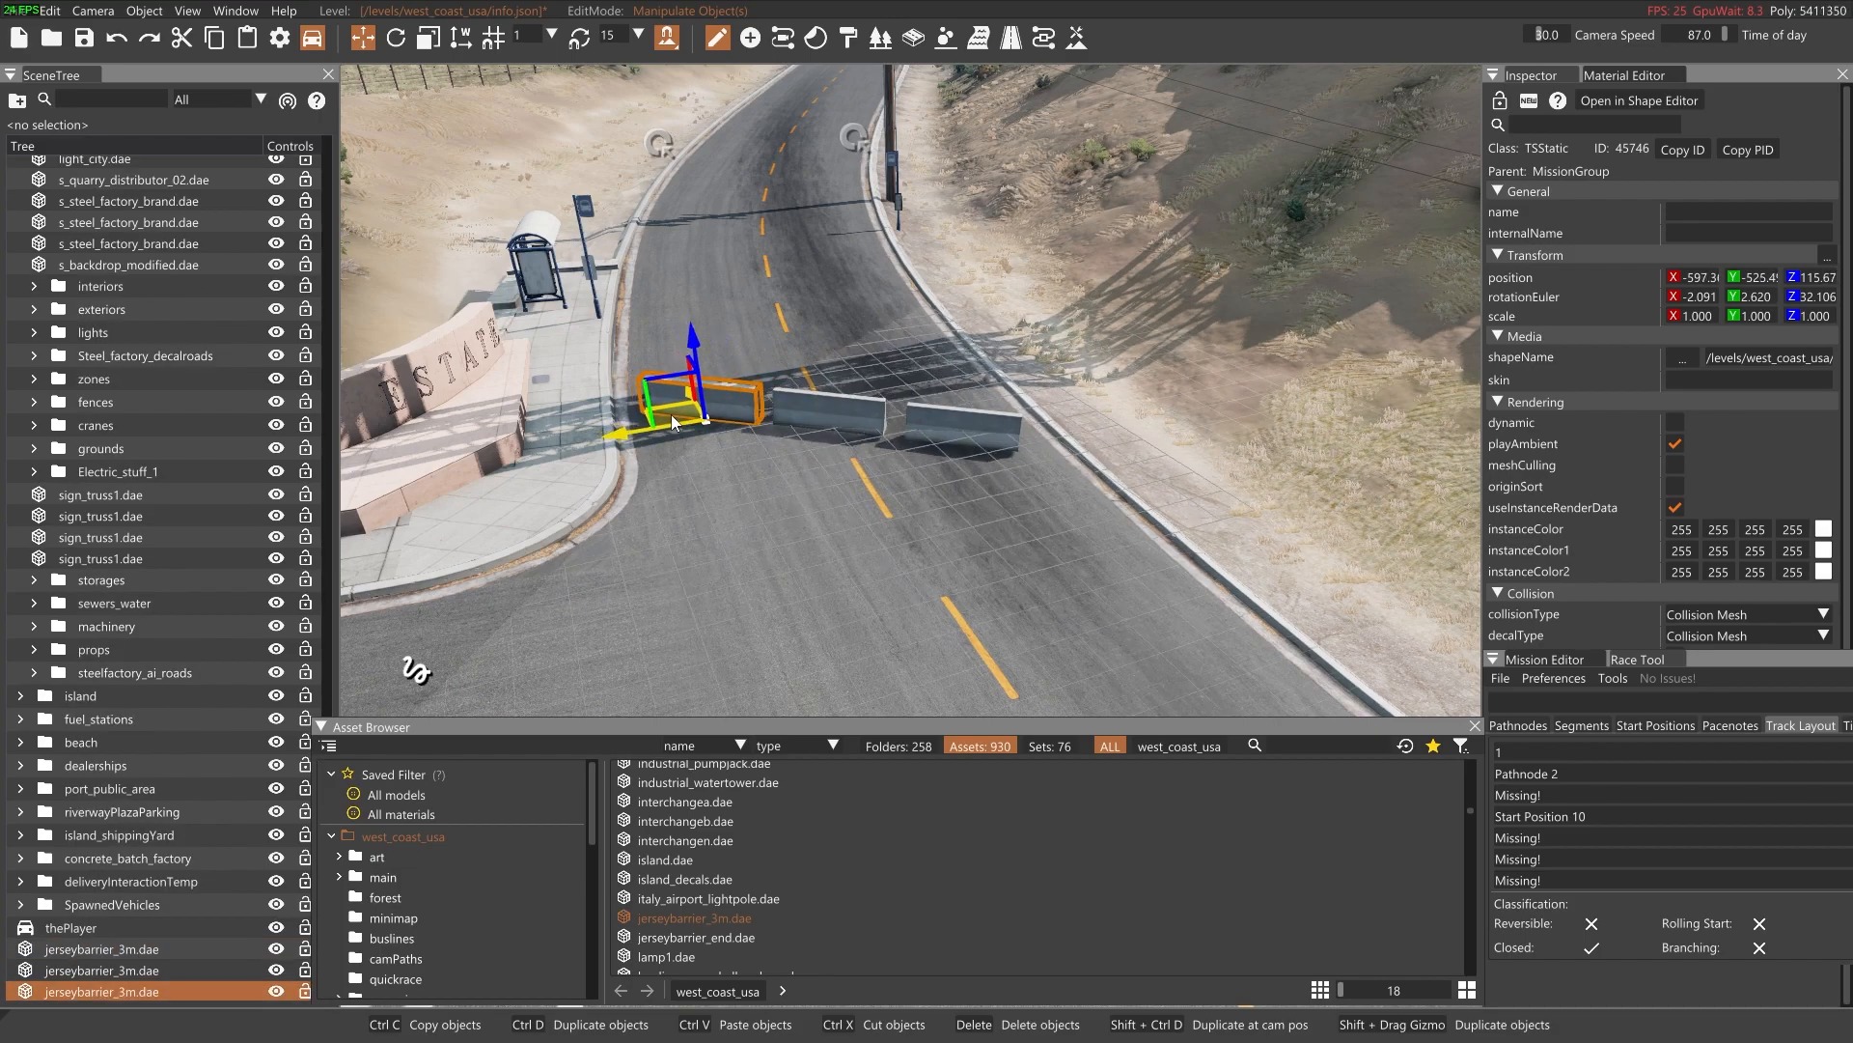
left_click(844, 541)
key("s")
right_click_drag(843, 542, 837, 415)
key("s")
key("s")
key("w")
right_click_drag(986, 488, 1013, 550)
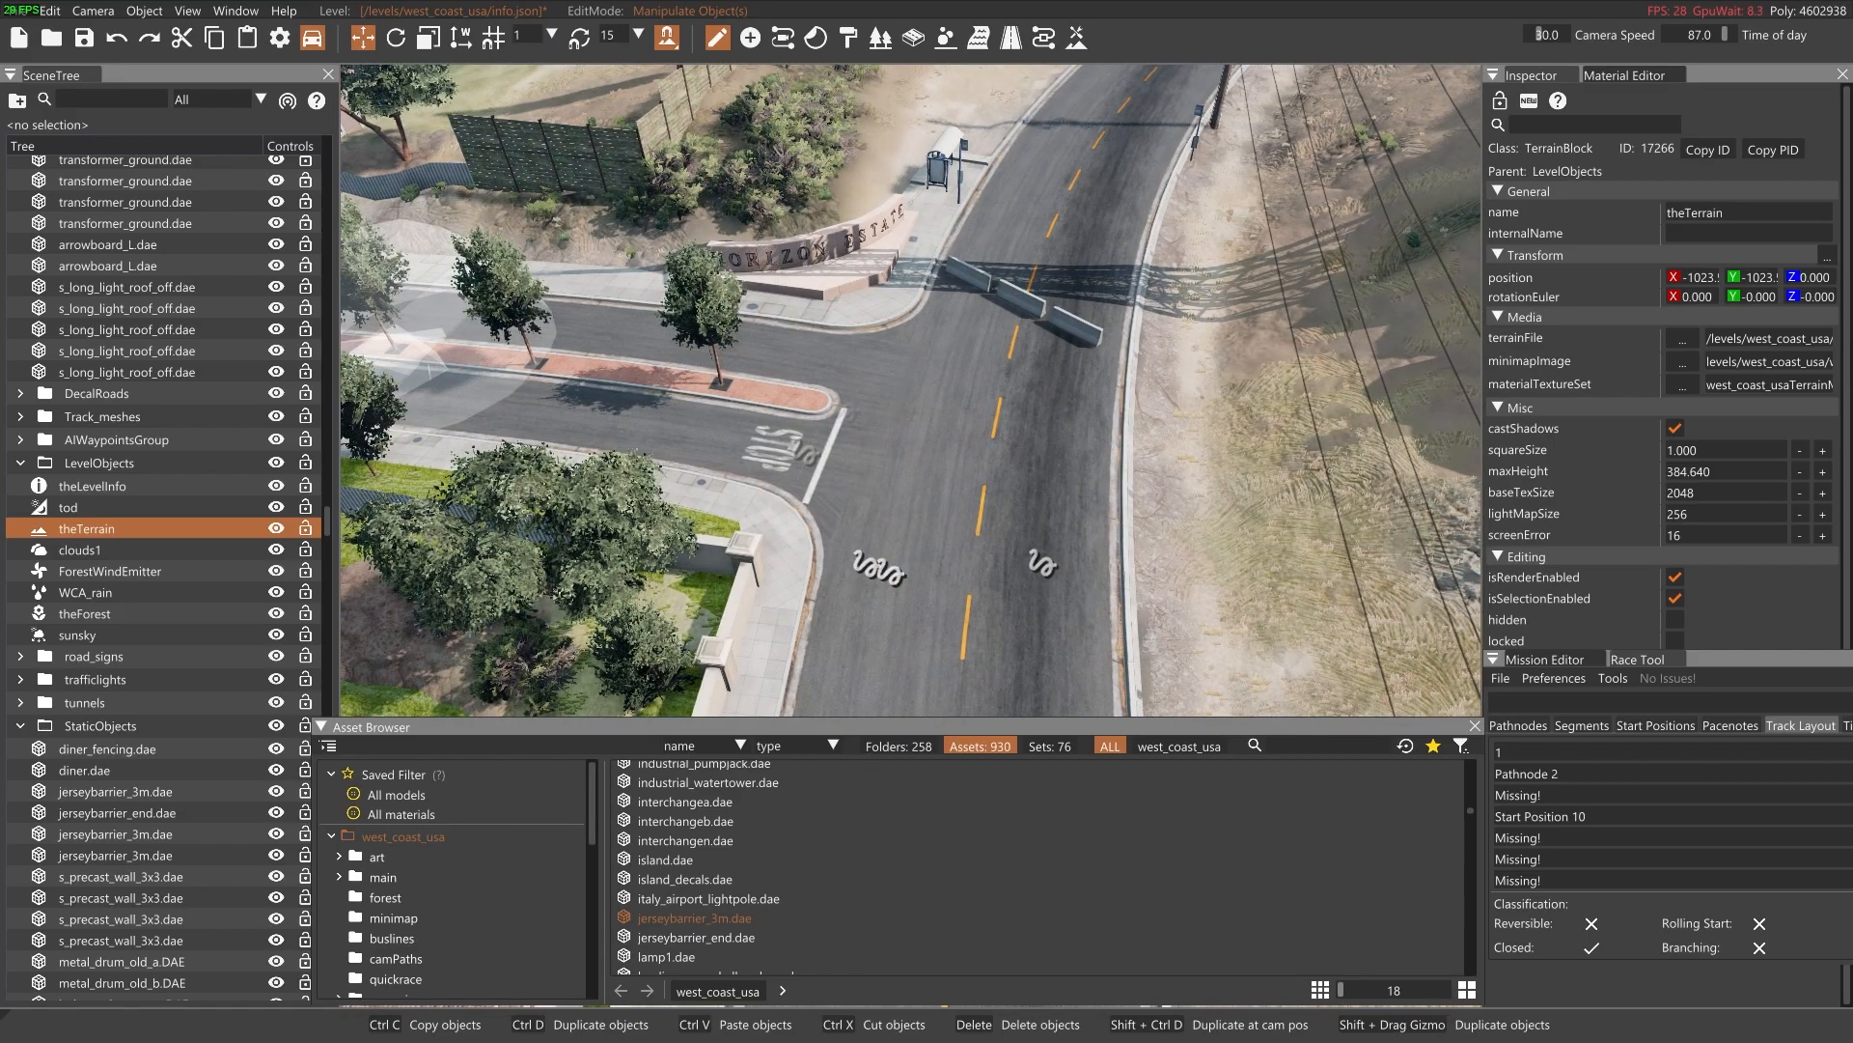
Place a jerseybarrier_3m.dae at the residential side-road junction, rotate it to about -41.5 degrees and duplicate it into a row of three
key("s")
right_click_drag(904, 617, 941, 652)
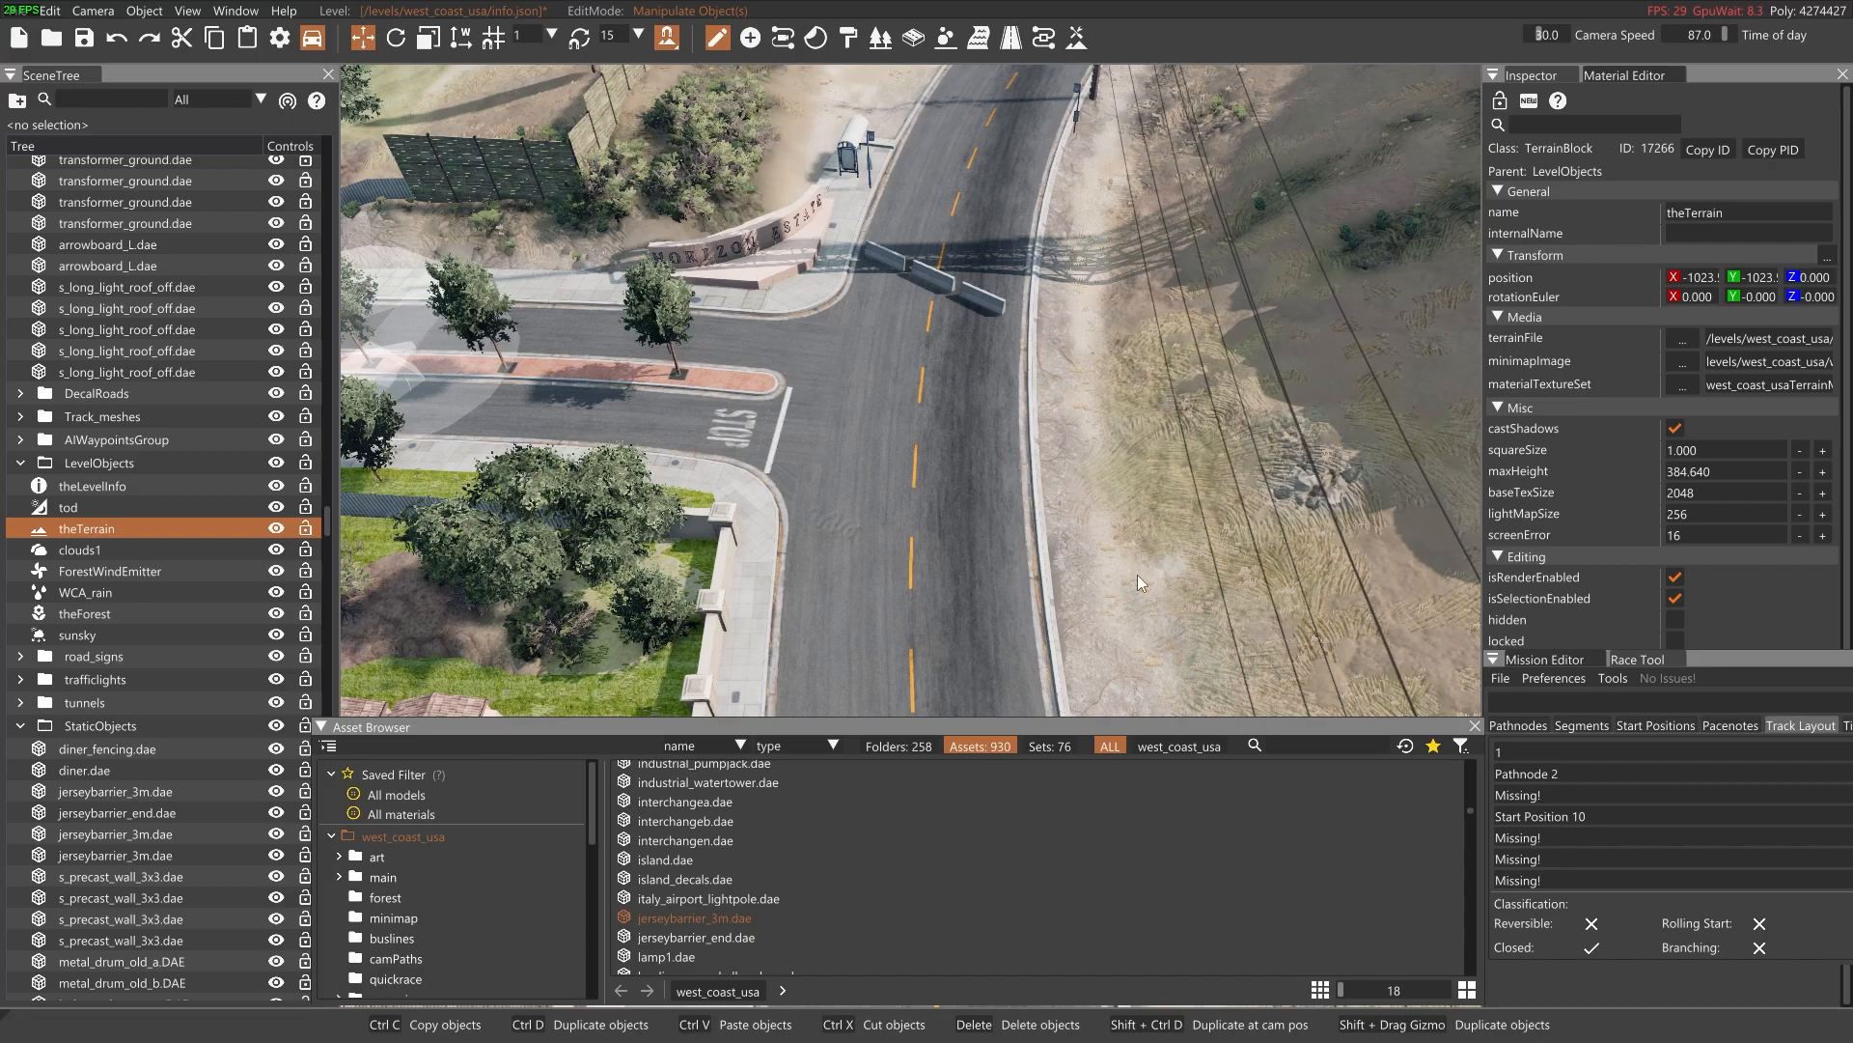
right_click_drag(1116, 605, 1076, 498)
key("w")
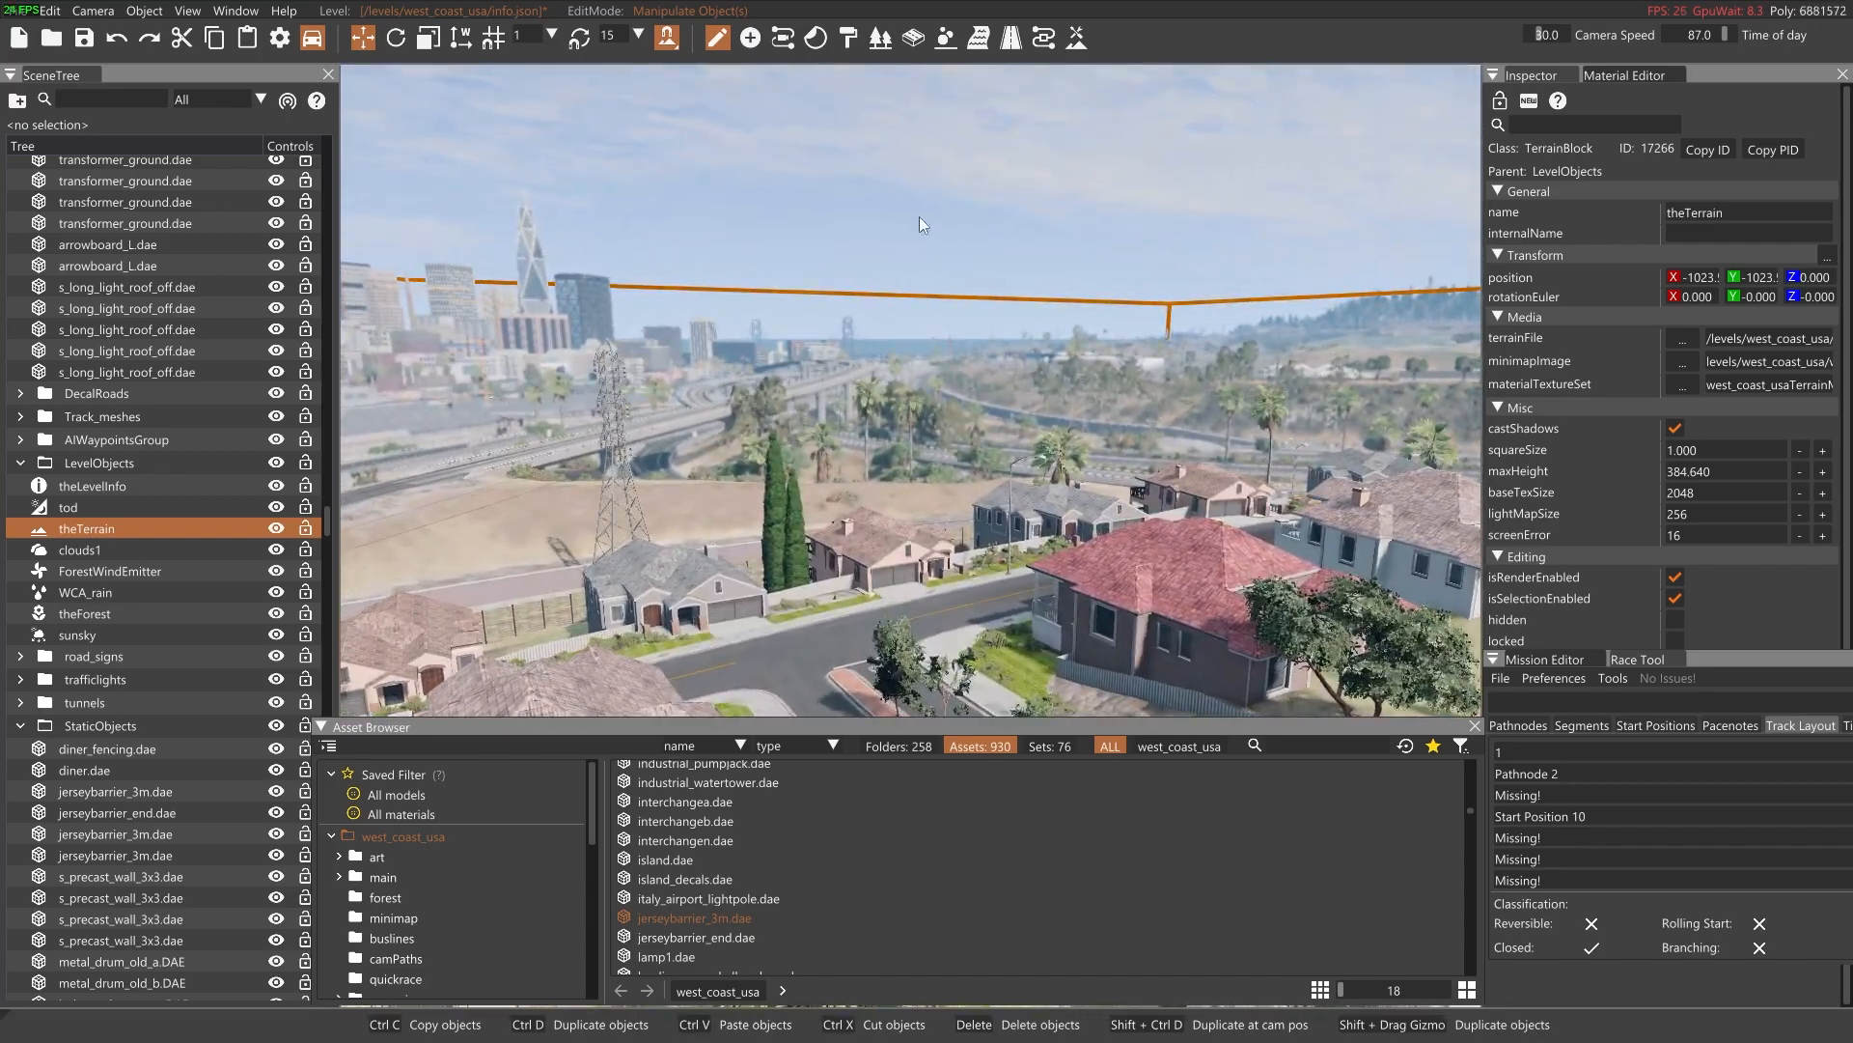
left_click(929, 208)
right_click_drag(928, 207, 926, 348)
left_click(711, 917)
right_click_drag(869, 560, 873, 656)
left_click_drag(967, 230, 1016, 263)
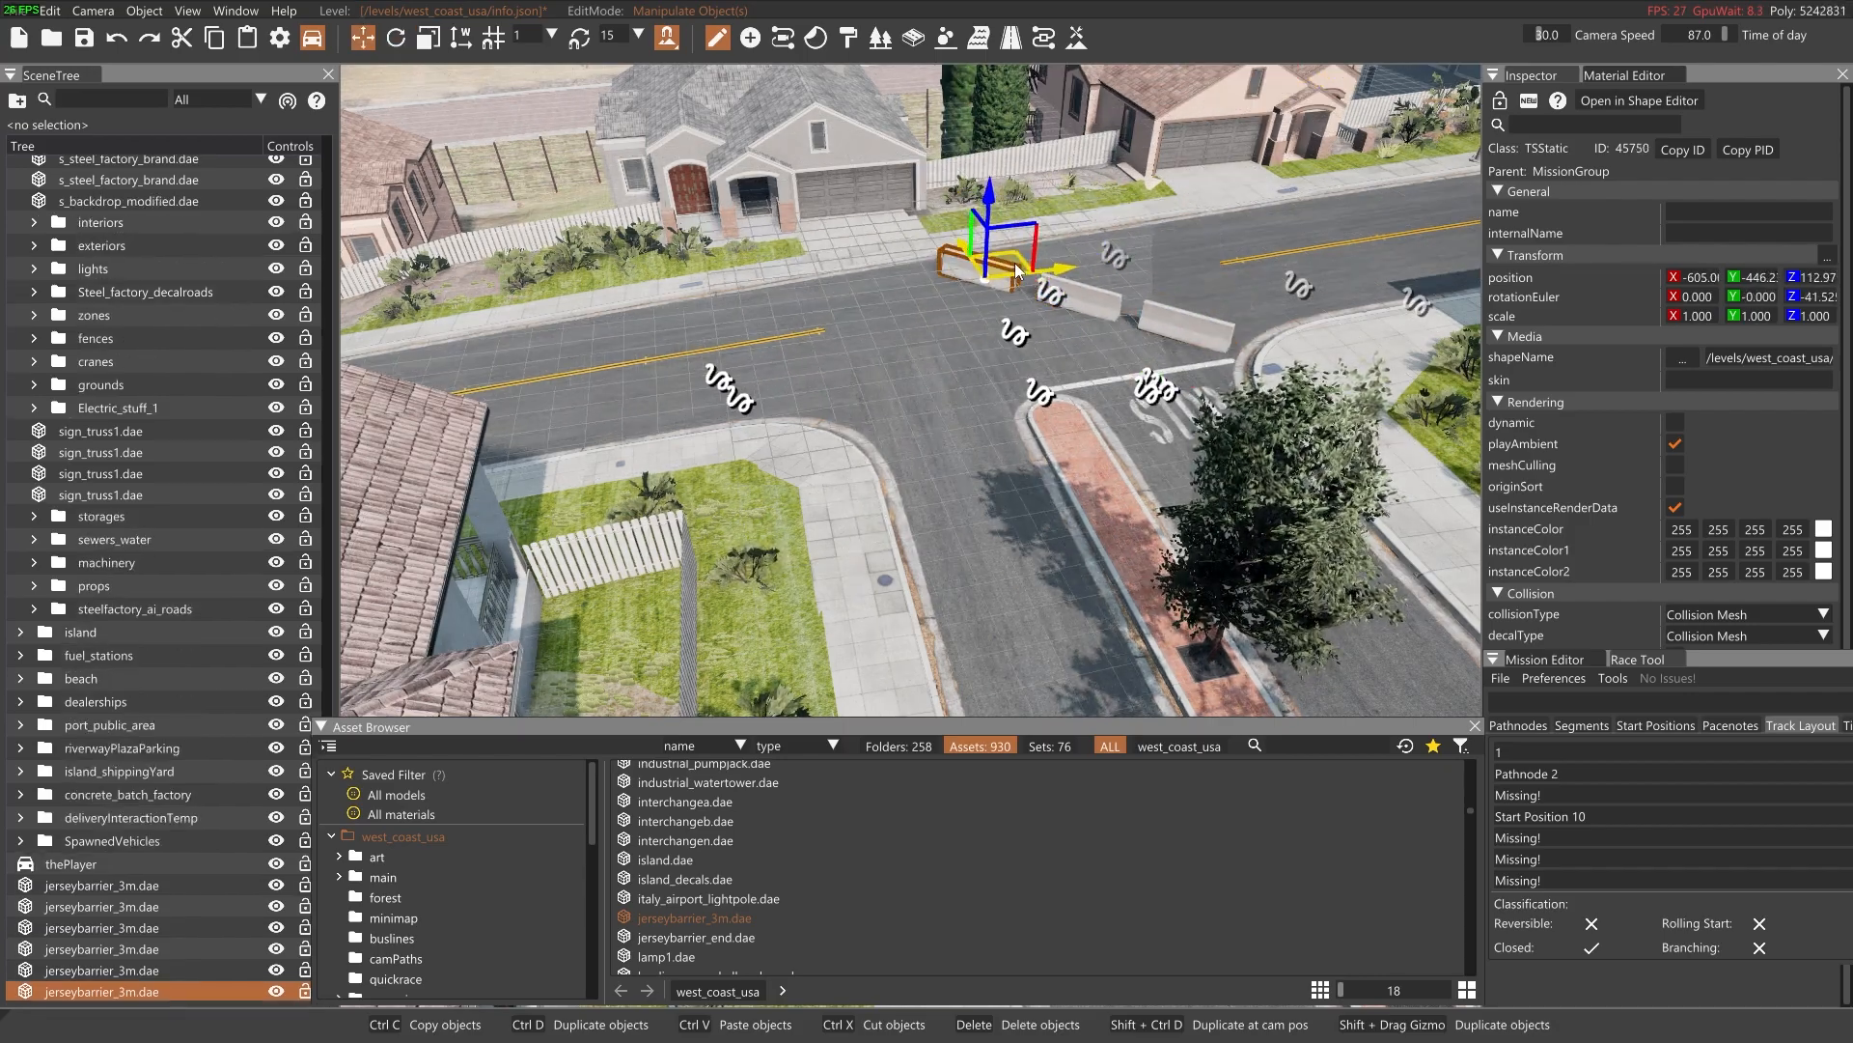
Place a jerseybarrier_3m.dae beside the blue pickup, rotated about 15 degrees, and duplicate it into a row of six across the junction
left_click(1145, 370)
key("s")
key("w")
right_click_drag(1145, 371, 921, 410)
double_click(720, 918)
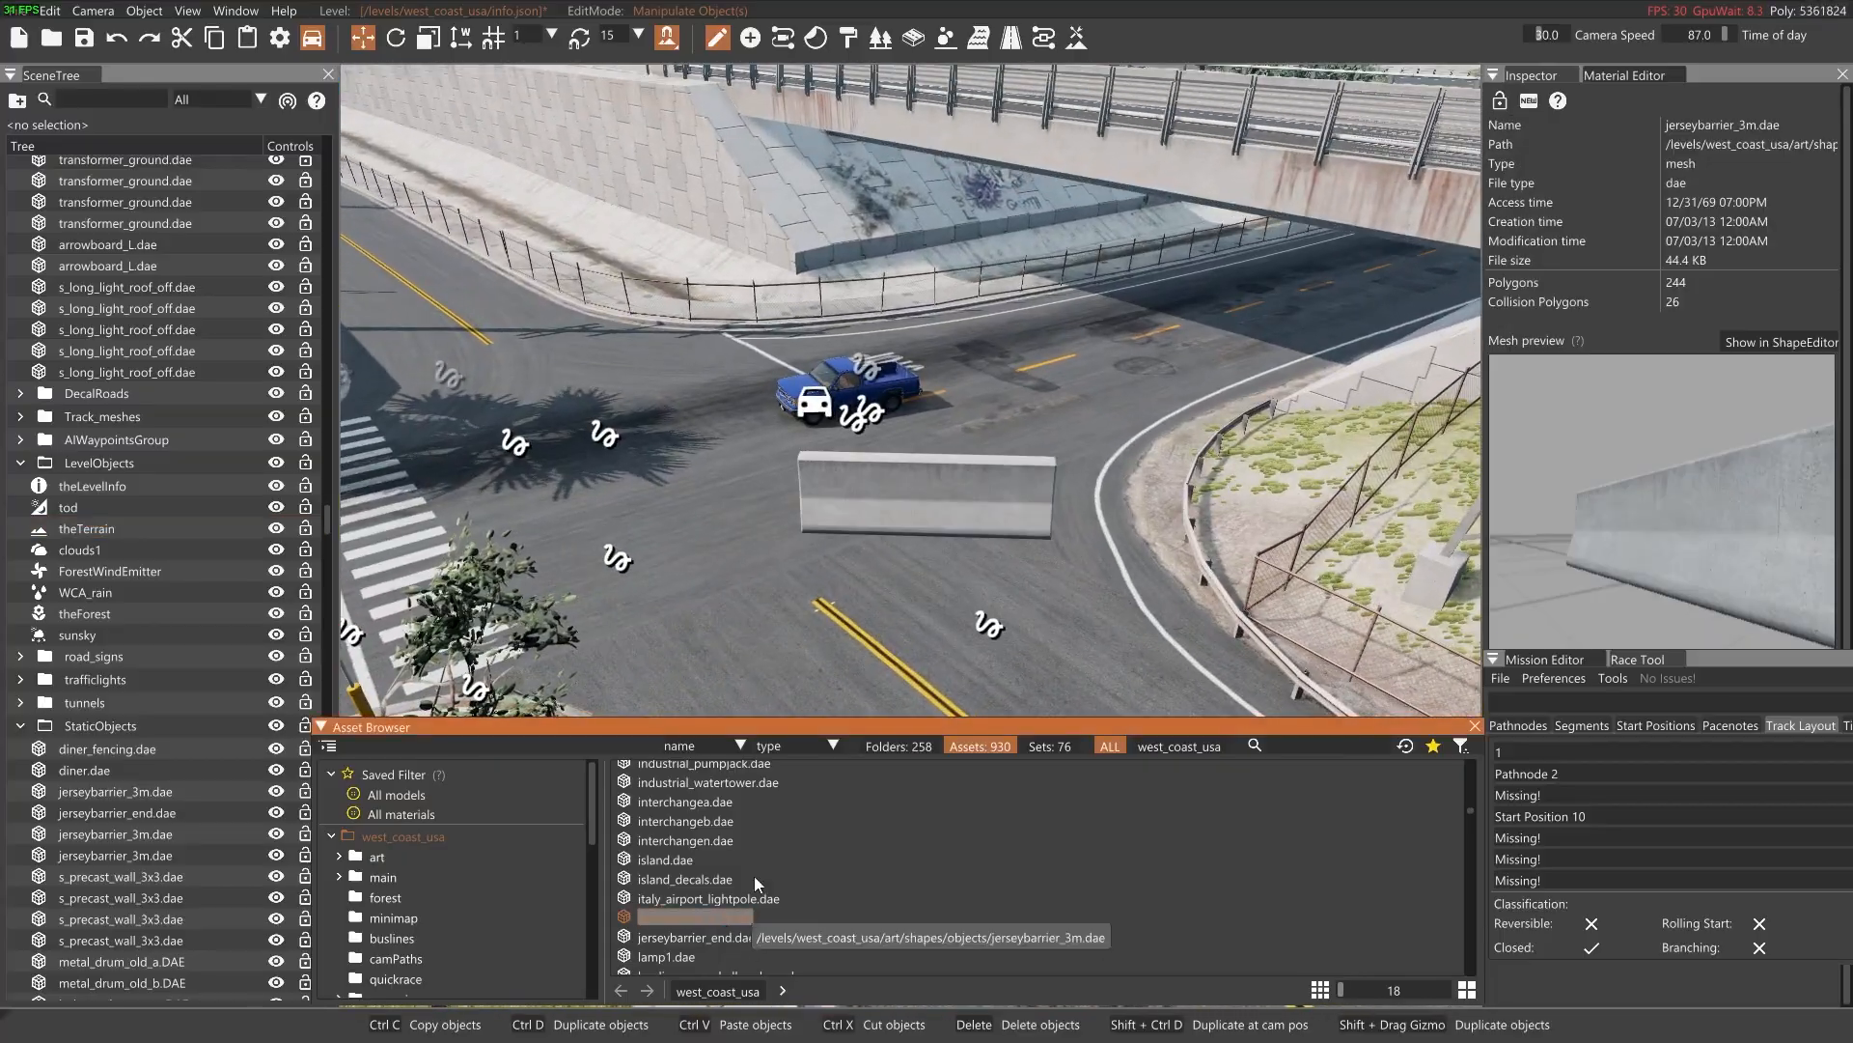
left_click_drag(948, 534, 571, 408)
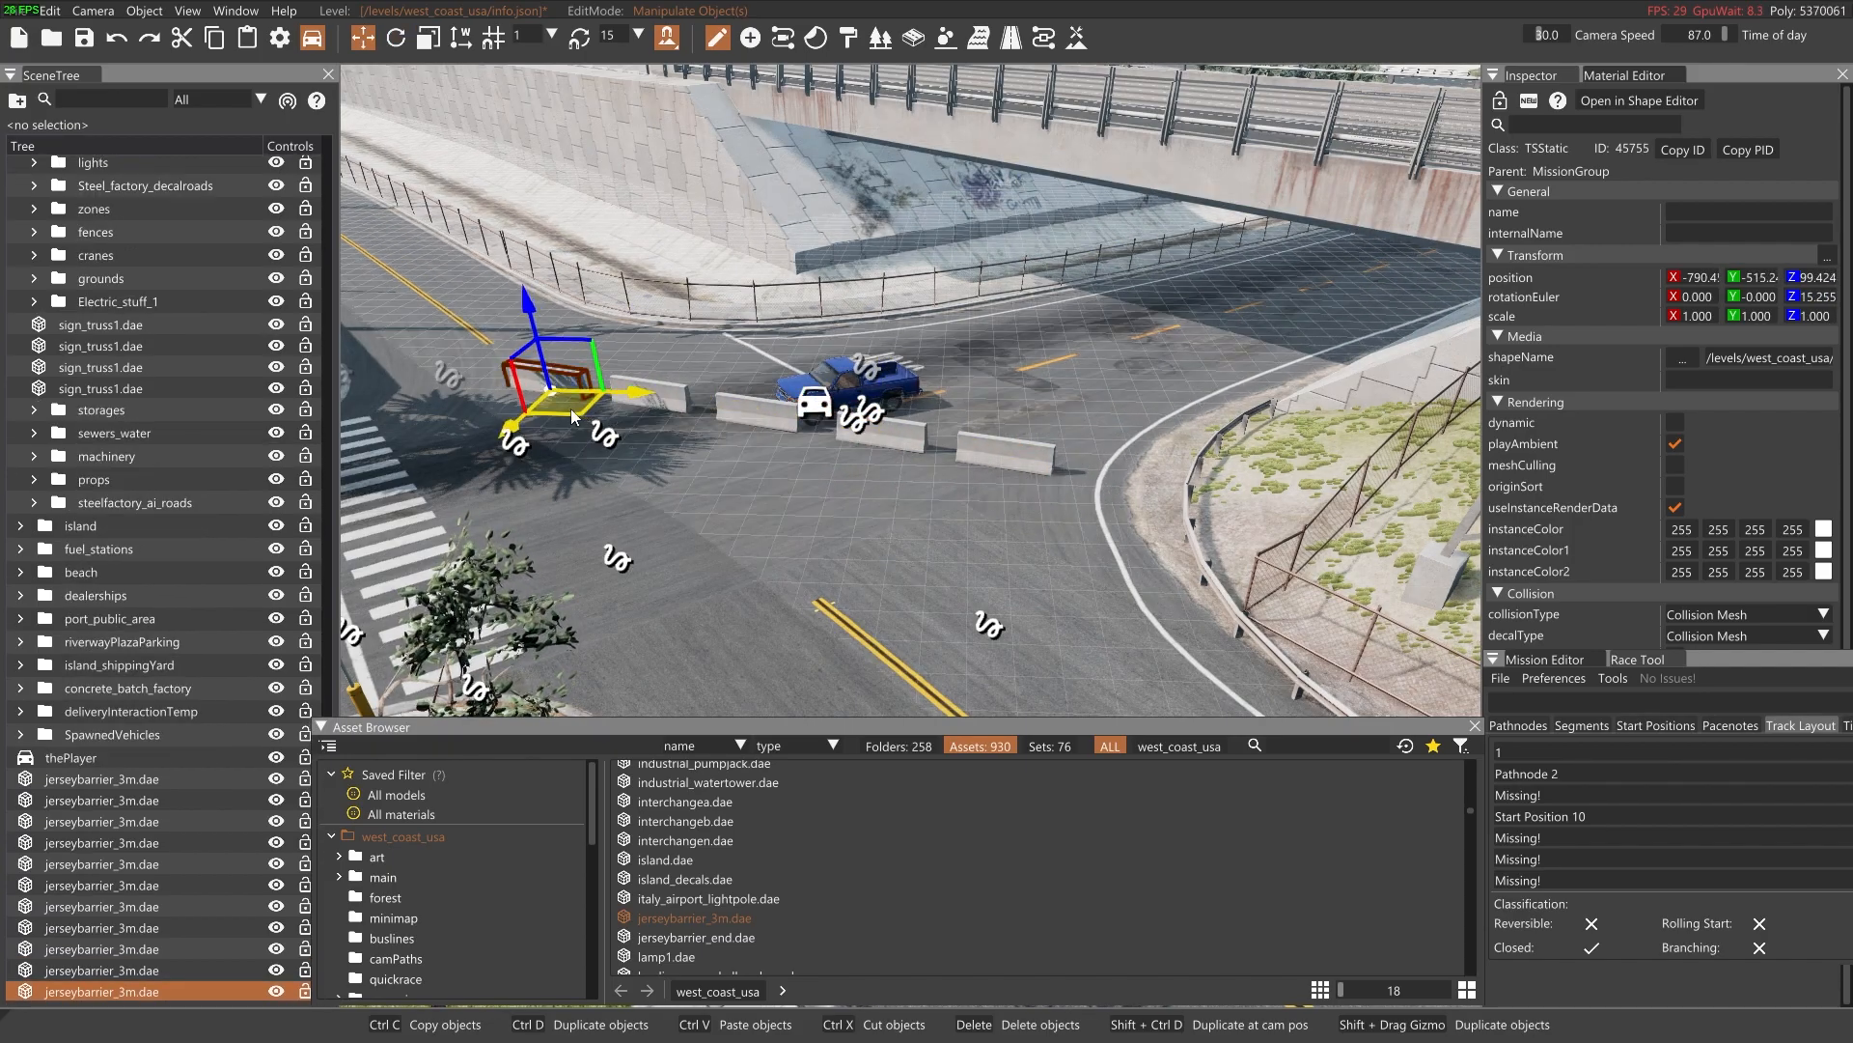
key("a")
left_click_drag(769, 401, 674, 394, "shift")
Place a jerseybarrier_3m.dae near the Default Starting Position, rotate it to about -96 degrees and duplicate it into a row of four
right_click_drag(682, 448, 435, 637)
key("s")
key("w")
left_click_drag(691, 921, 1035, 558)
left_click(975, 460)
key("Delete")
left_click(948, 543)
key("2")
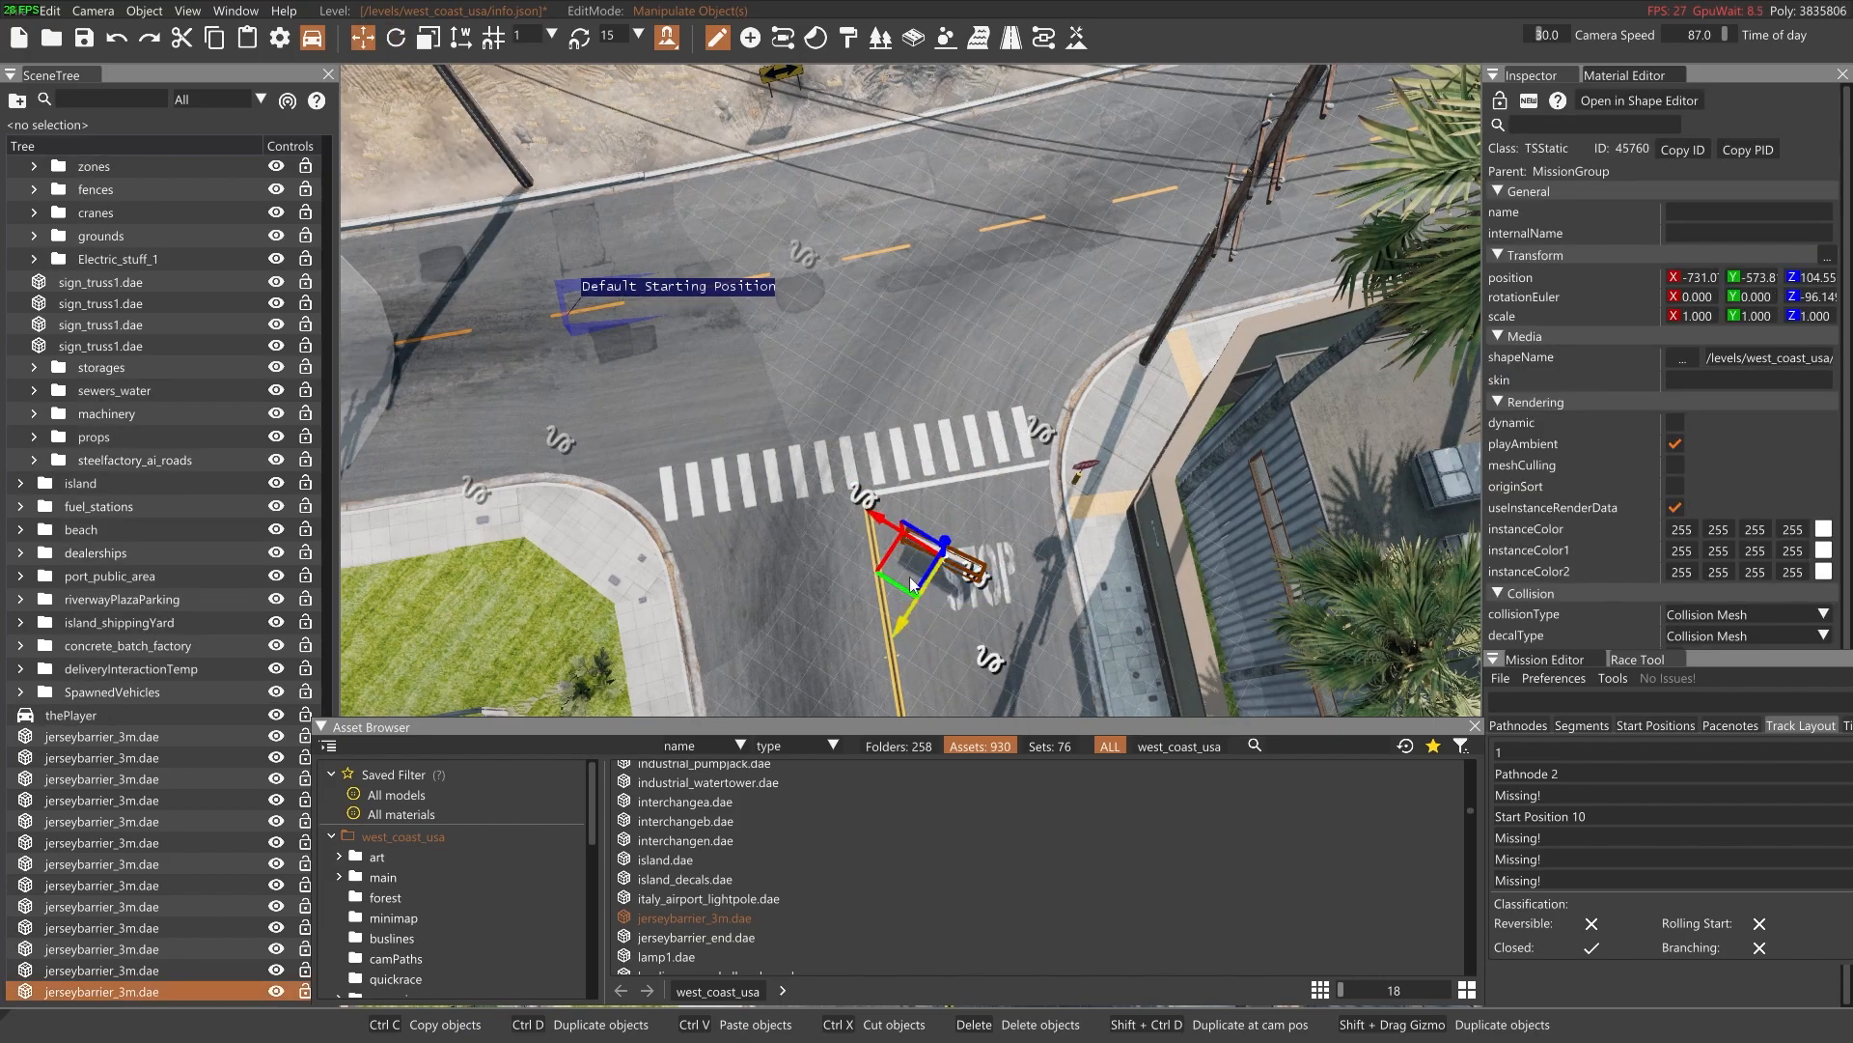
left_click_drag(996, 368, 675, 251, "shift")
Select all four jersey barriers near the Default Starting Position and shift the row slightly
left_click(842, 277, "ctrl")
left_click(931, 320, "ctrl")
left_click(1018, 354, "ctrl")
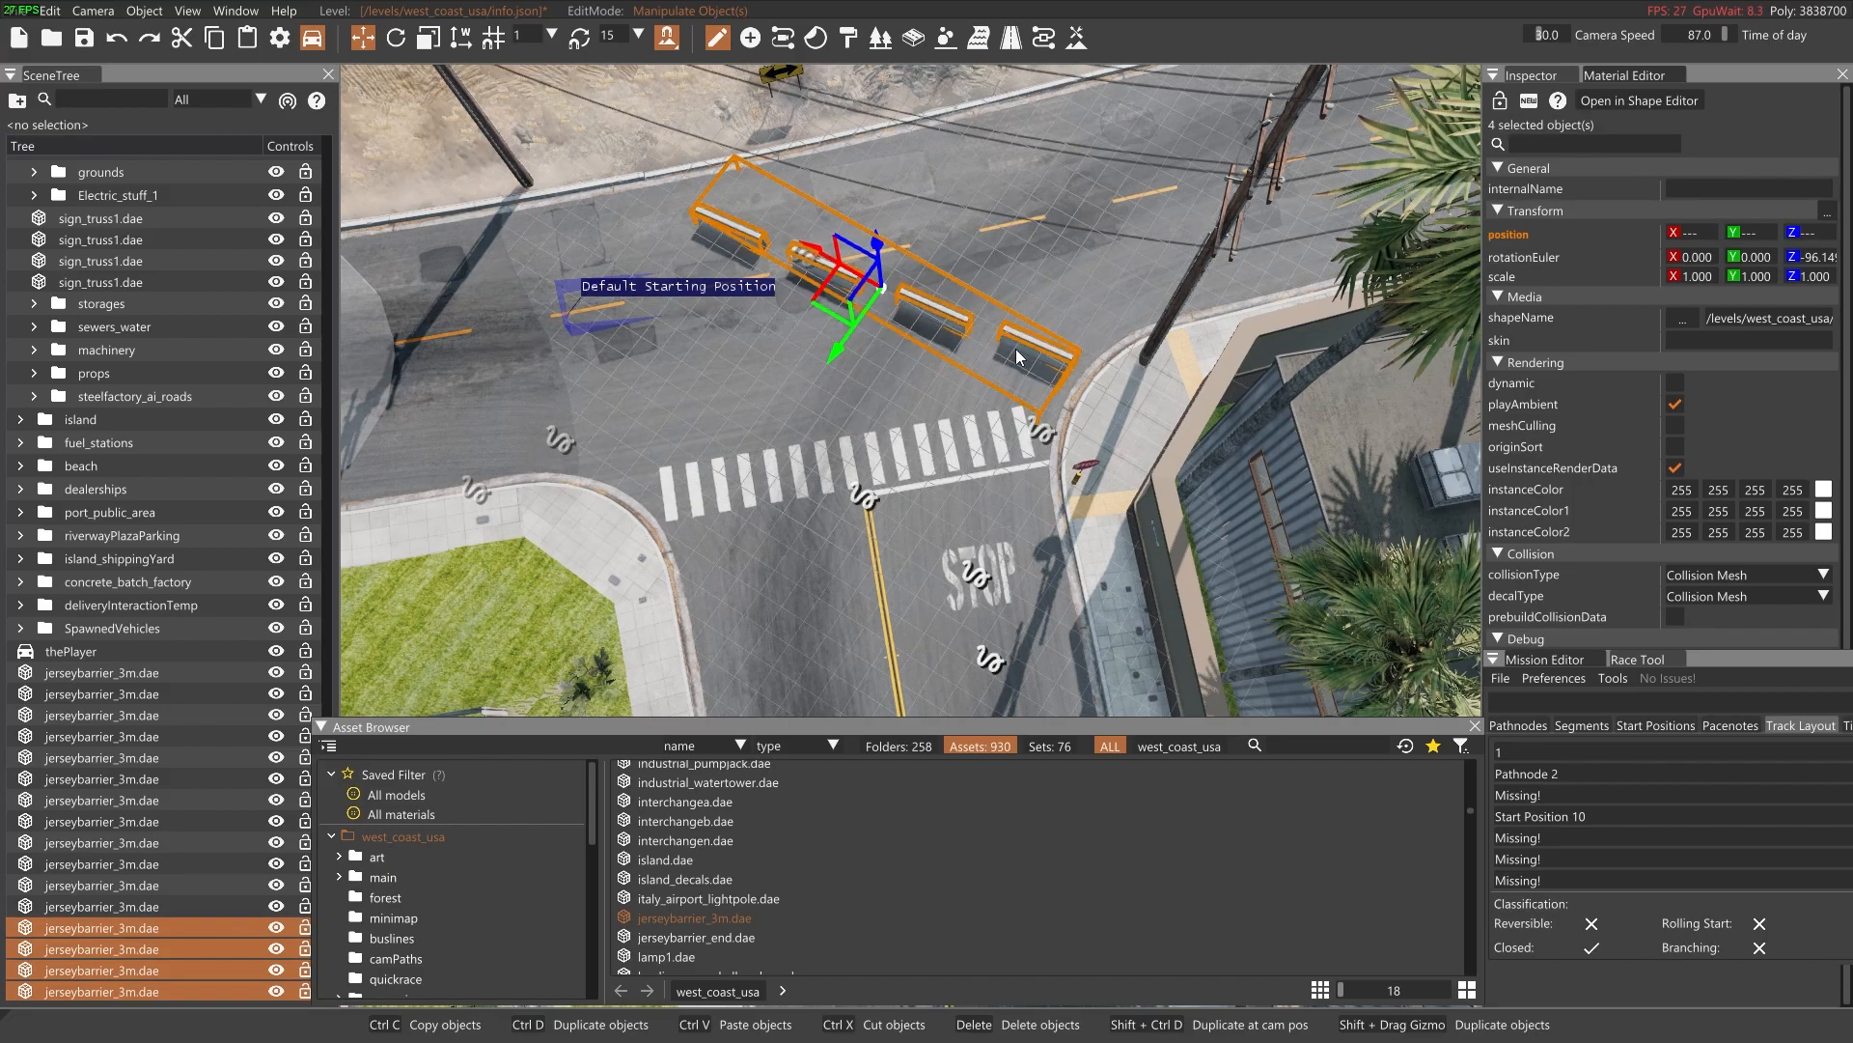
left_click_drag(819, 288, 828, 278)
Browse the west_coast_usa mesh assets and preview several for something to mark the barriers with
left_click(832, 396)
right_click_drag(832, 396, 859, 666)
left_click(681, 953)
scroll(676, 917, "down", 3)
left_click(685, 876)
scroll(703, 888, "down", 3)
left_click(682, 931)
scroll(691, 898, "down", 2)
scroll(745, 884, "down", 12)
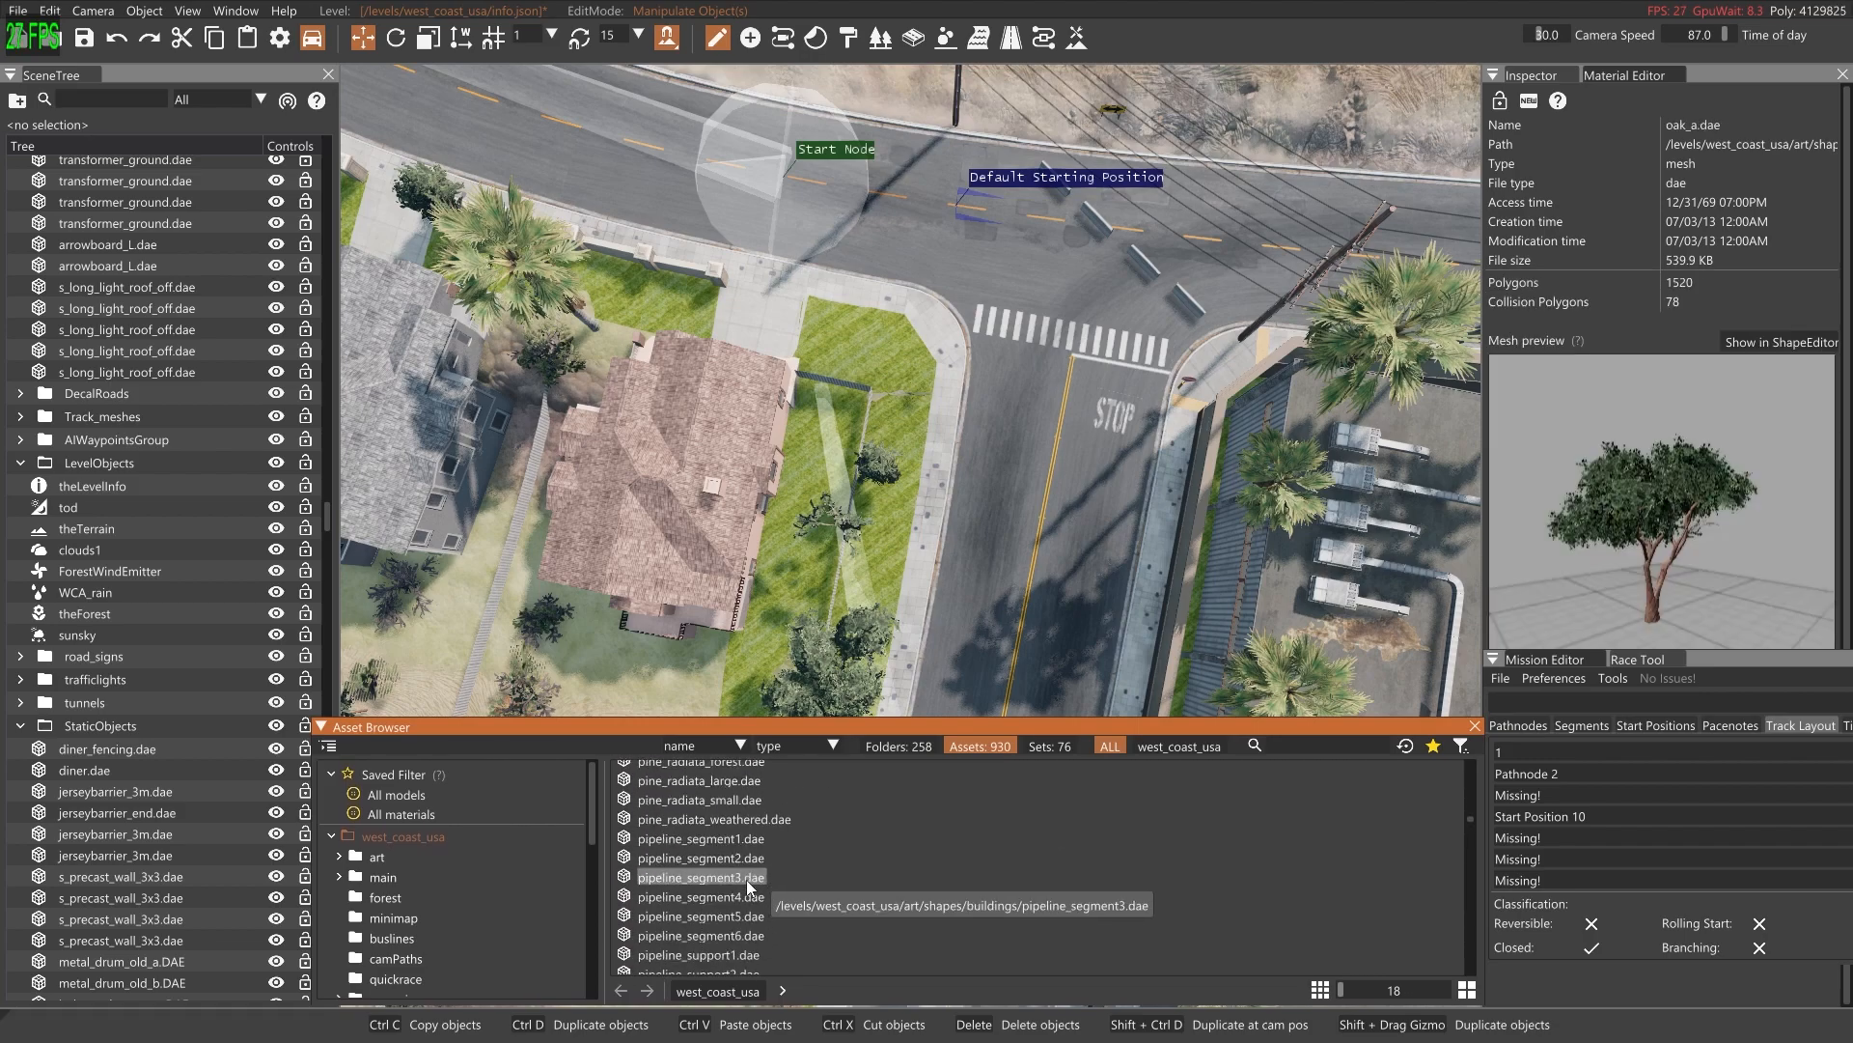
left_click(676, 811)
left_click(691, 847)
scroll(705, 845, "down", 2)
left_click(714, 807)
left_click(709, 791)
left_click(689, 772)
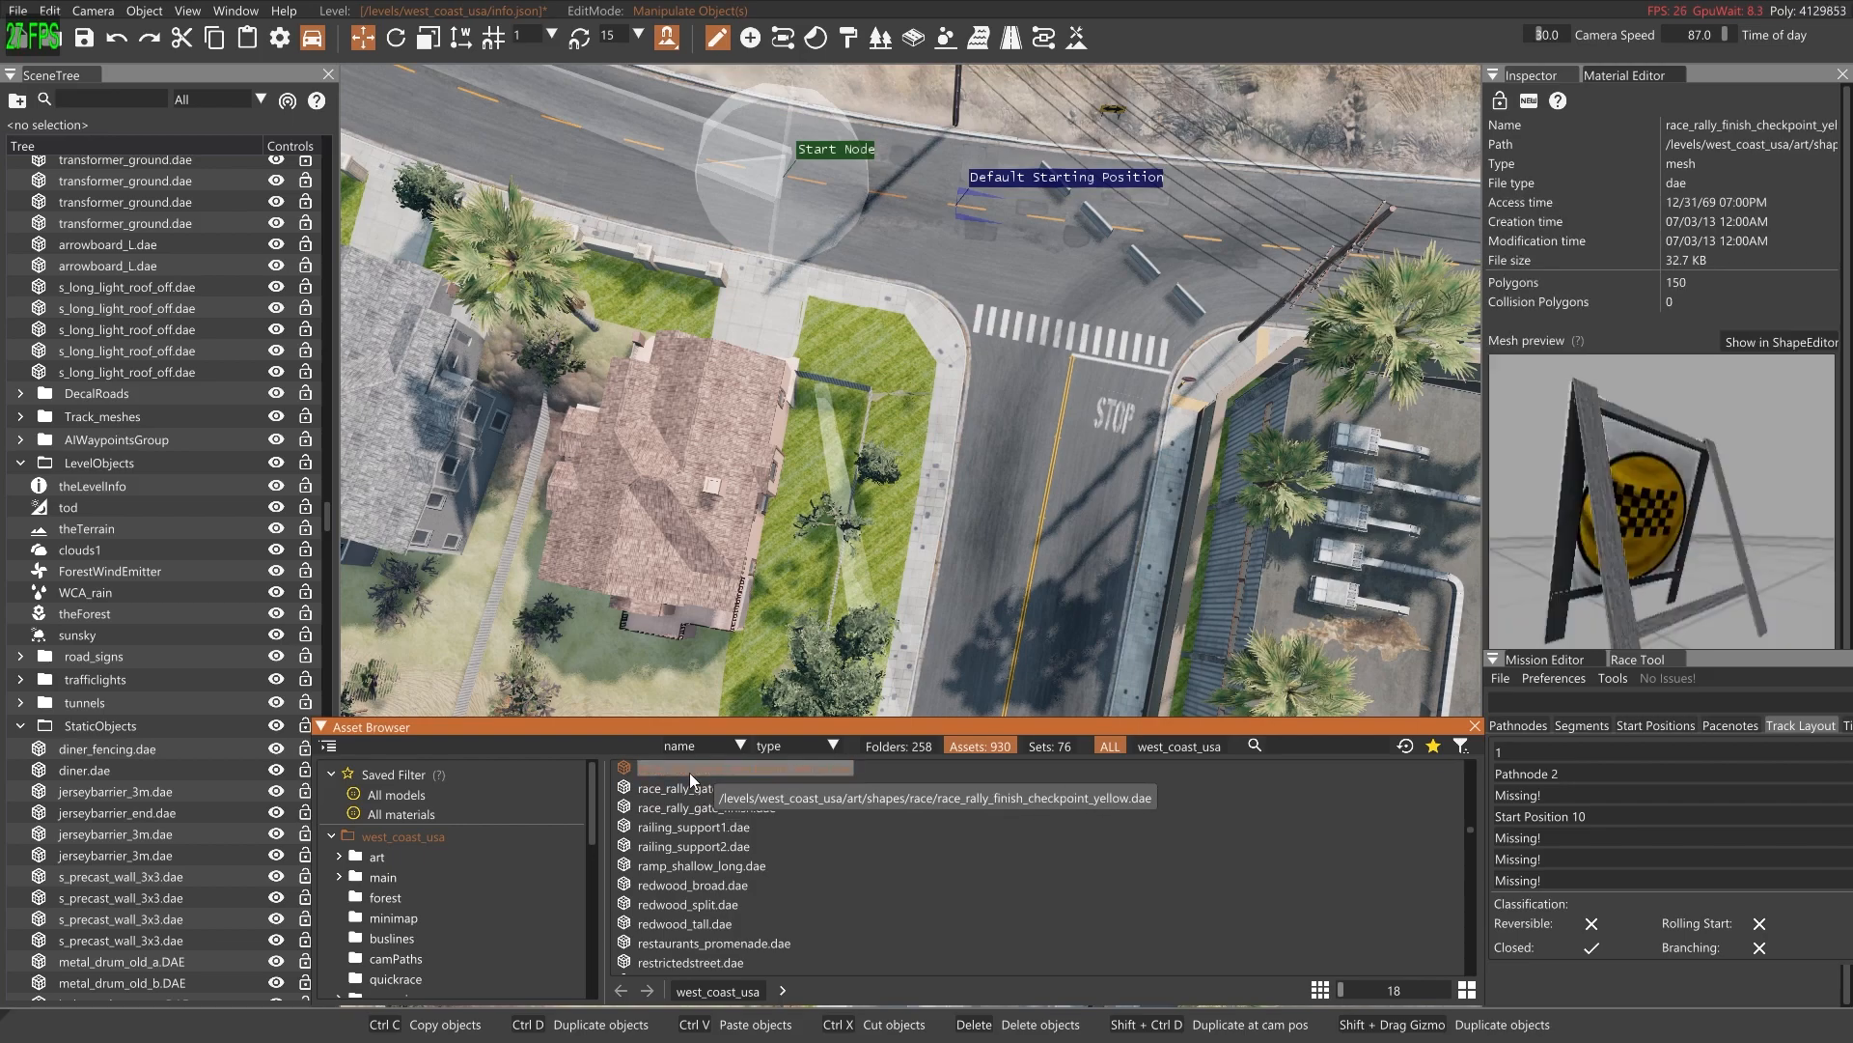
scroll(709, 831, "down", 1)
left_click(690, 889)
left_click(689, 907)
scroll(726, 901, "down", 1)
scroll(733, 888, "down", 8)
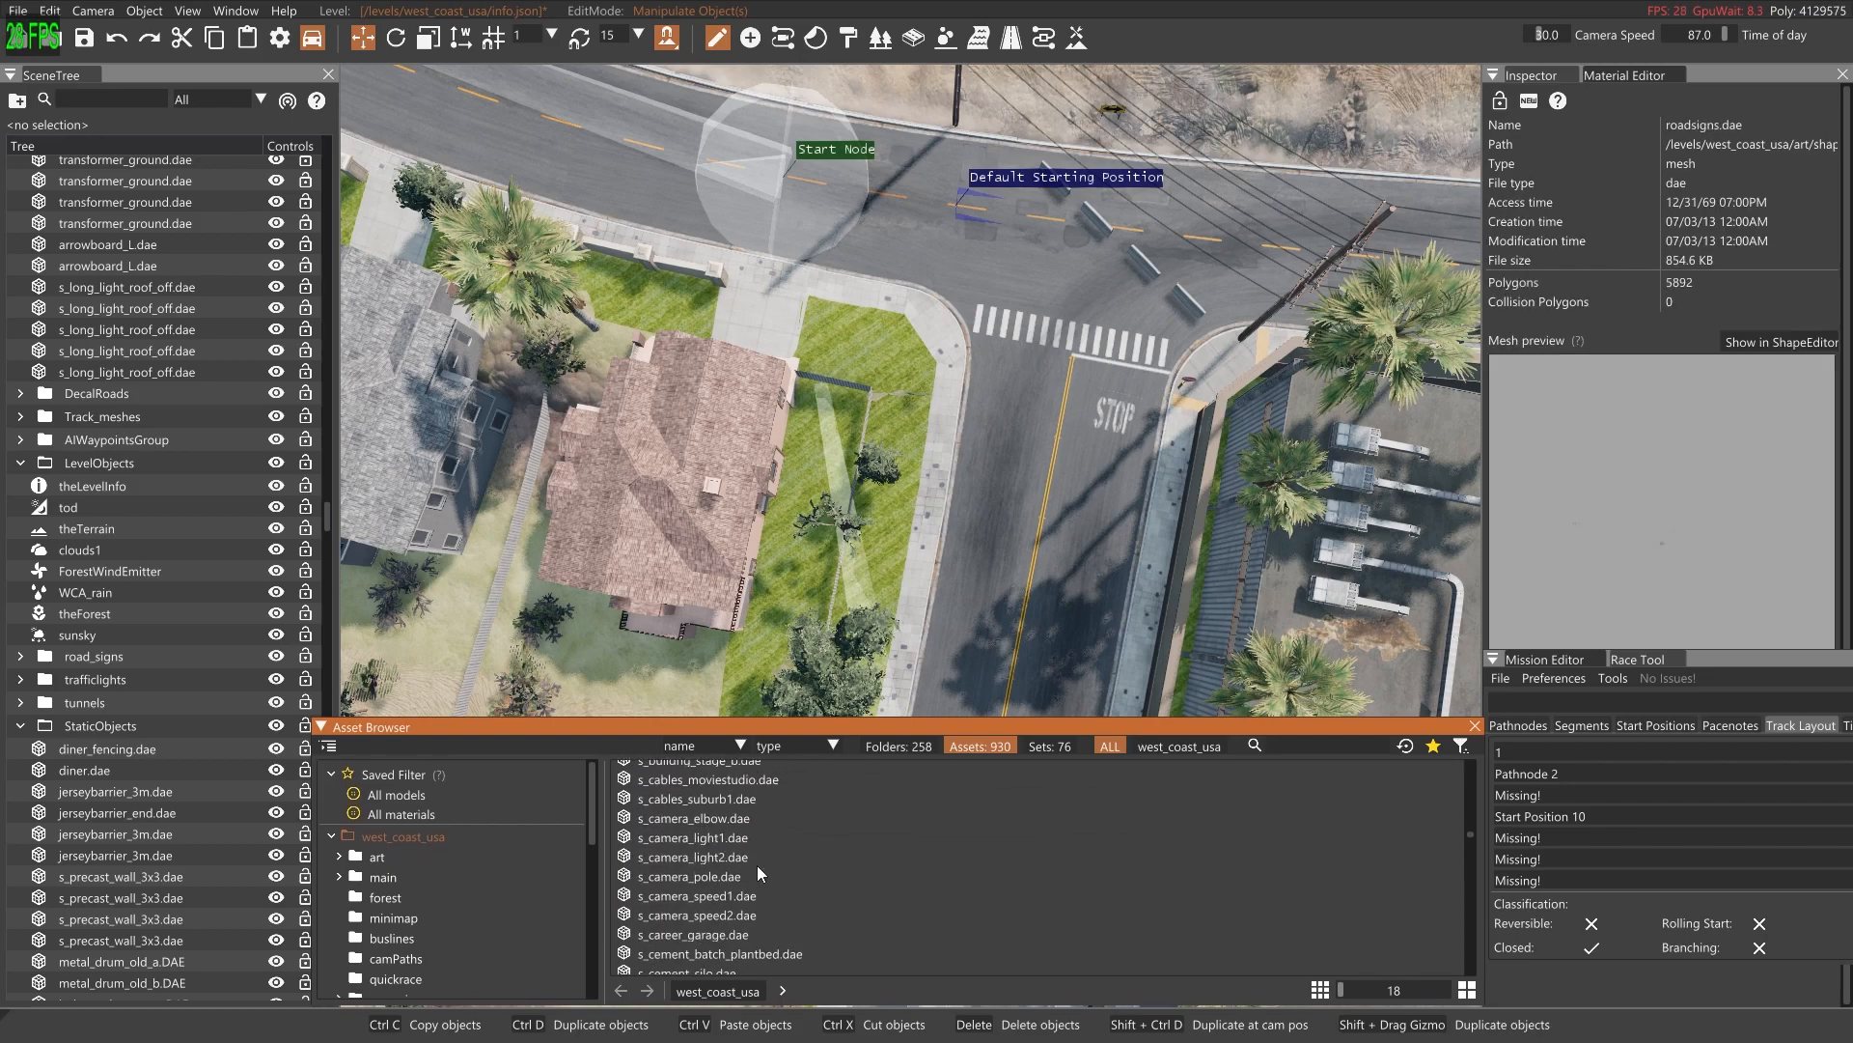
left_click(721, 908)
scroll(763, 900, "down", 1)
left_click(712, 854)
scroll(749, 886, "down", 7)
scroll(749, 883, "down", 5)
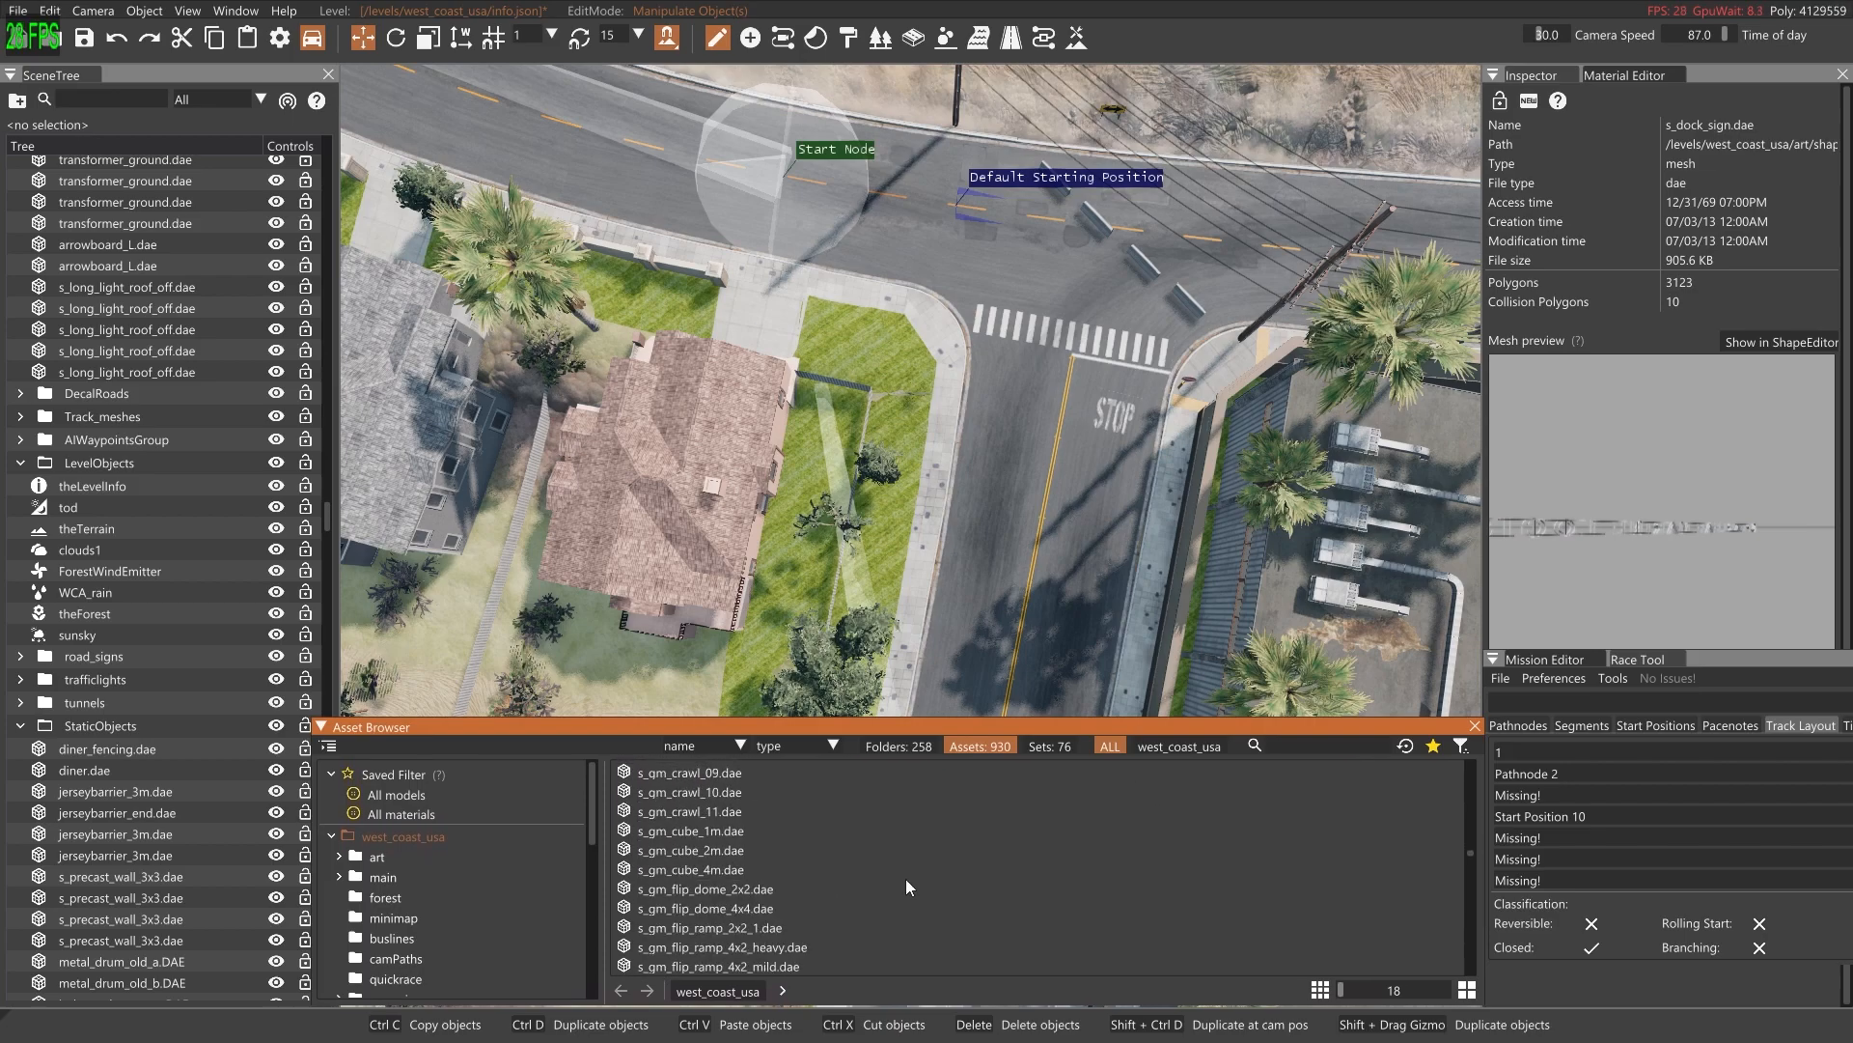
Search the asset library for "arrow" and preview arrowboard_L.dae and sign_arrows.dae
left_click(1287, 748)
type("arrow")
left_click(711, 797)
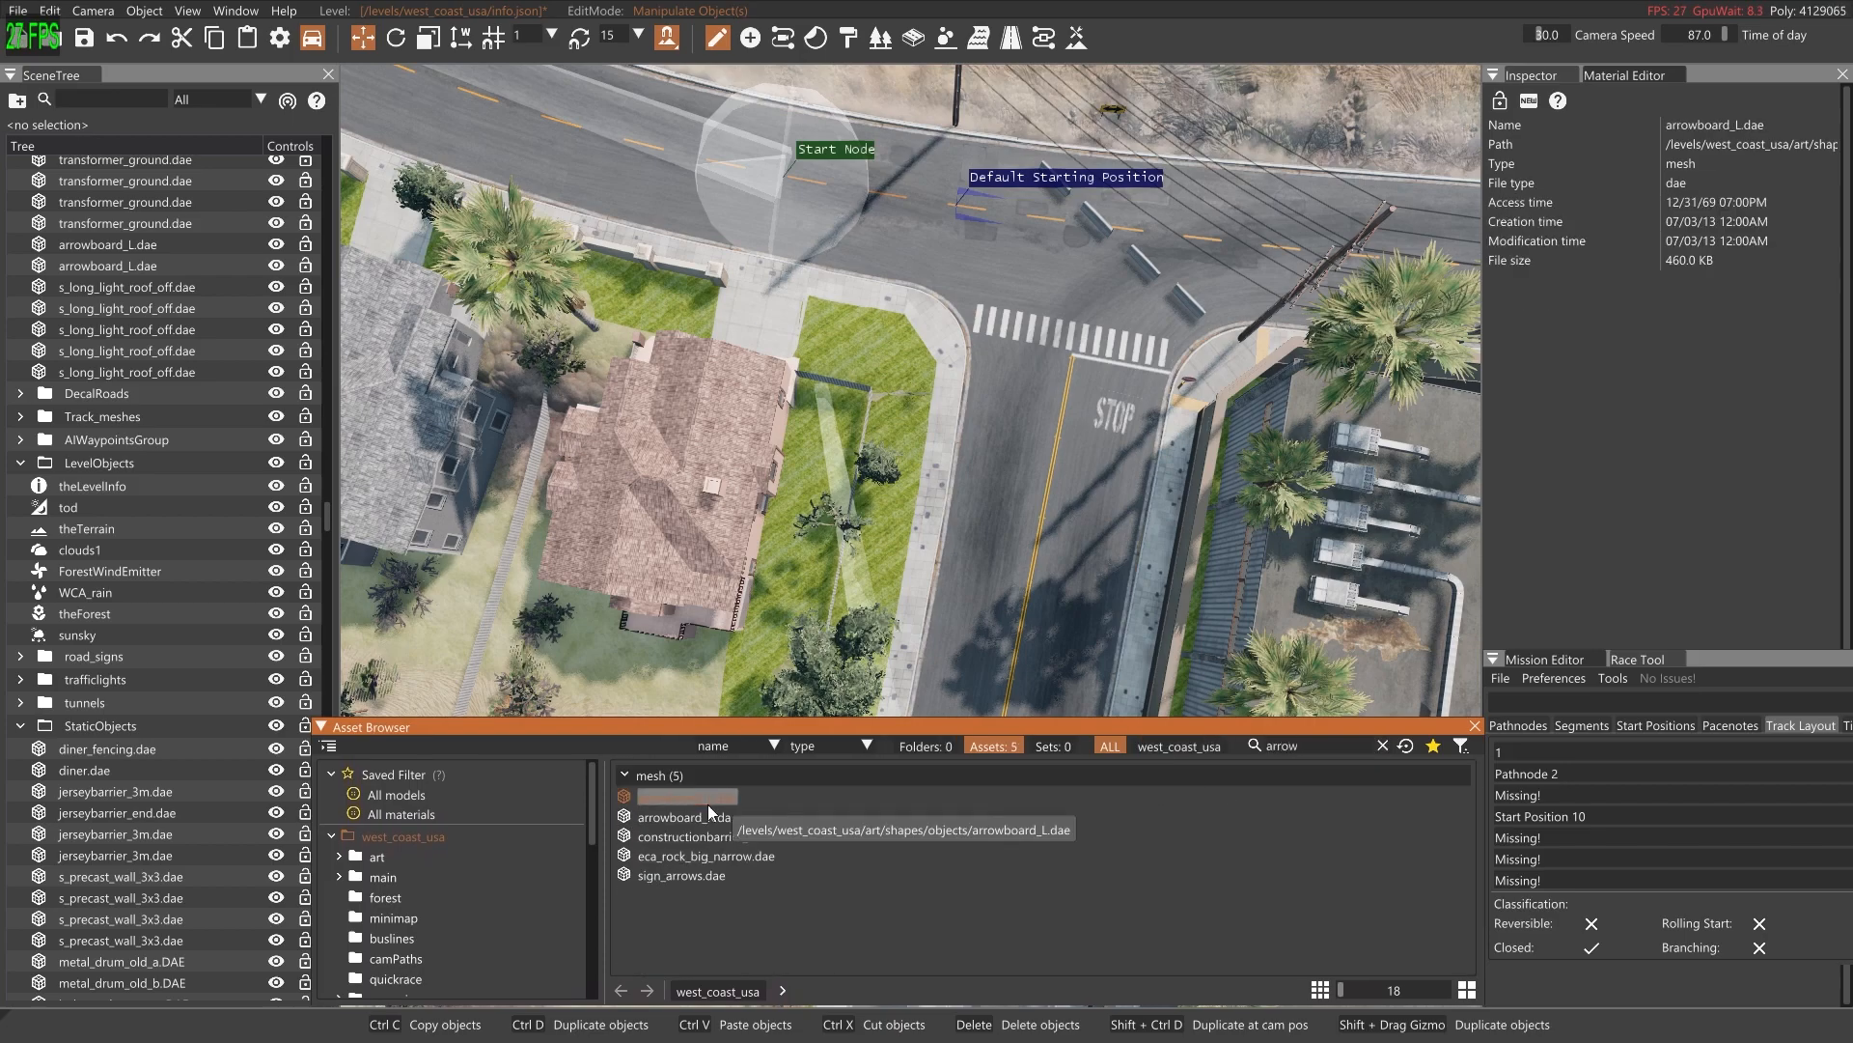
right_click_drag(772, 541, 772, 425)
left_click(715, 873)
Place arrowboard_L.dae behind the jersey barriers by the Horizon Estate sign, rotate it to about 176 degrees and duplicate it twice
left_click_drag(704, 797, 918, 584)
key("2")
left_click_drag(1102, 546, 1114, 531)
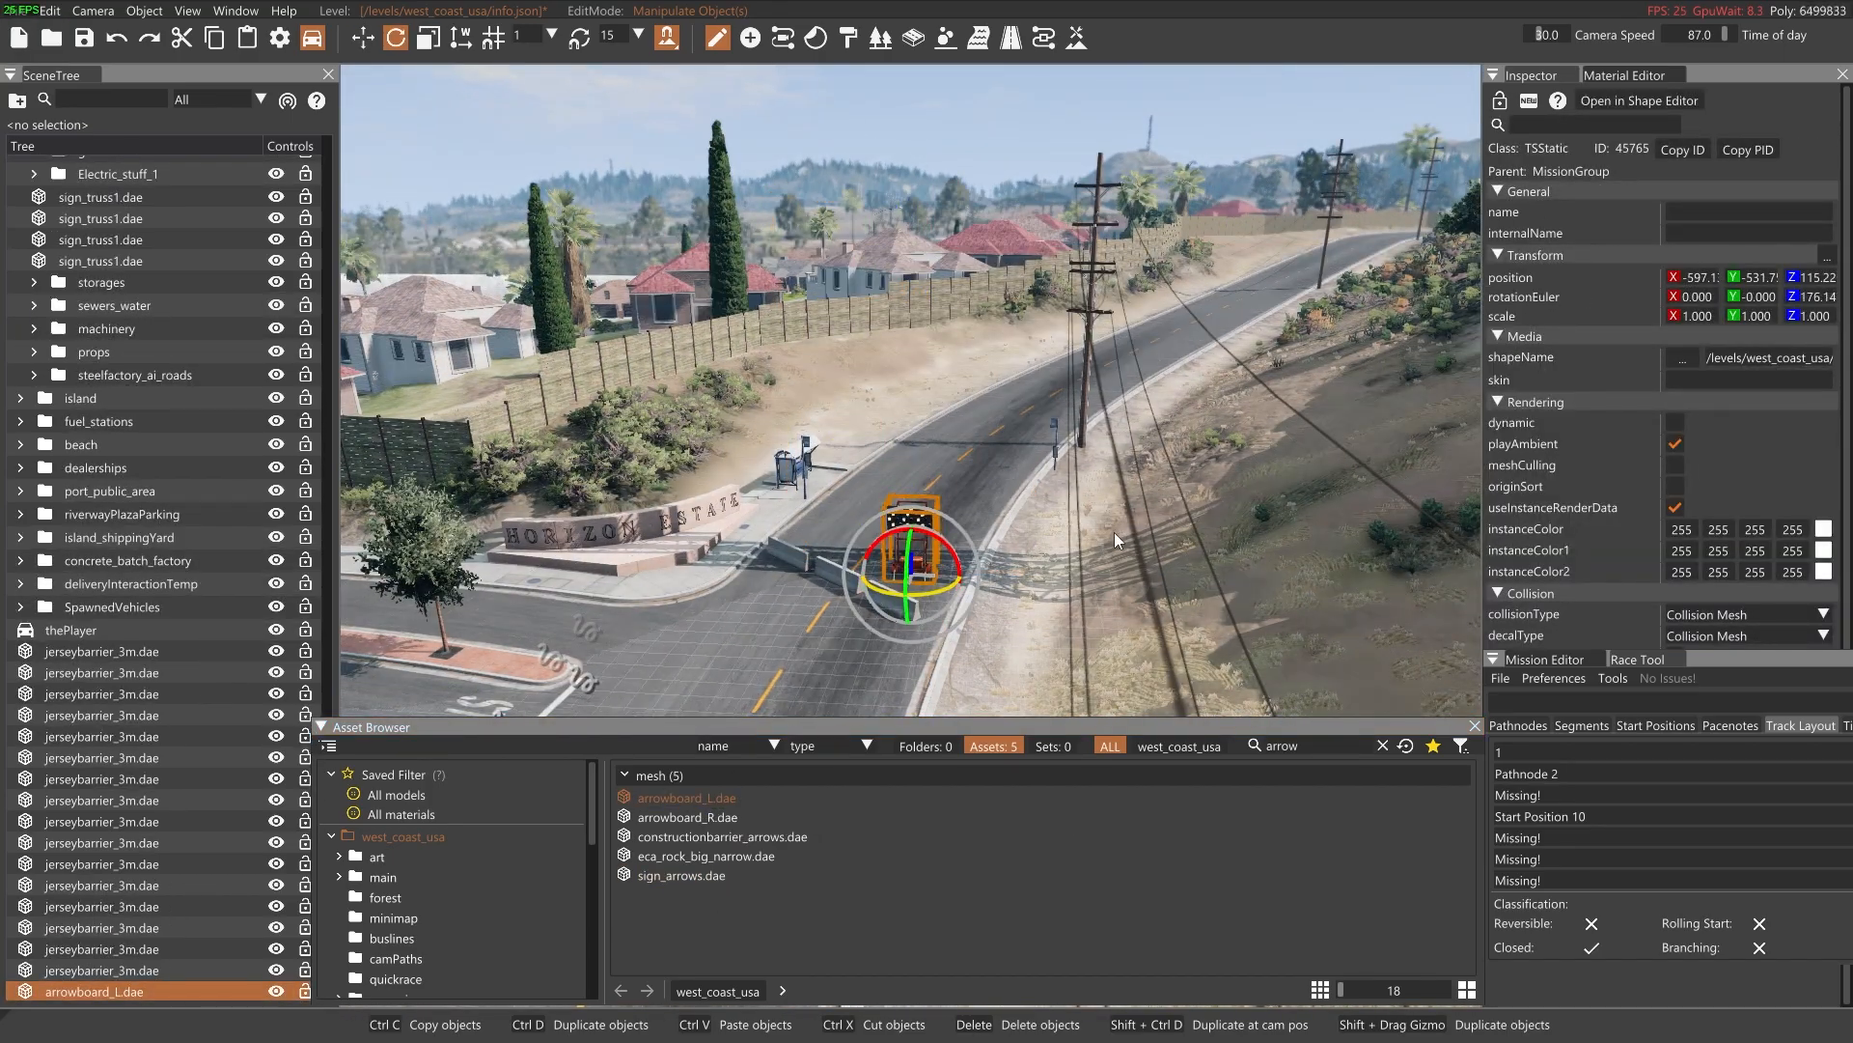
key("1")
left_click_drag(866, 572, 785, 545)
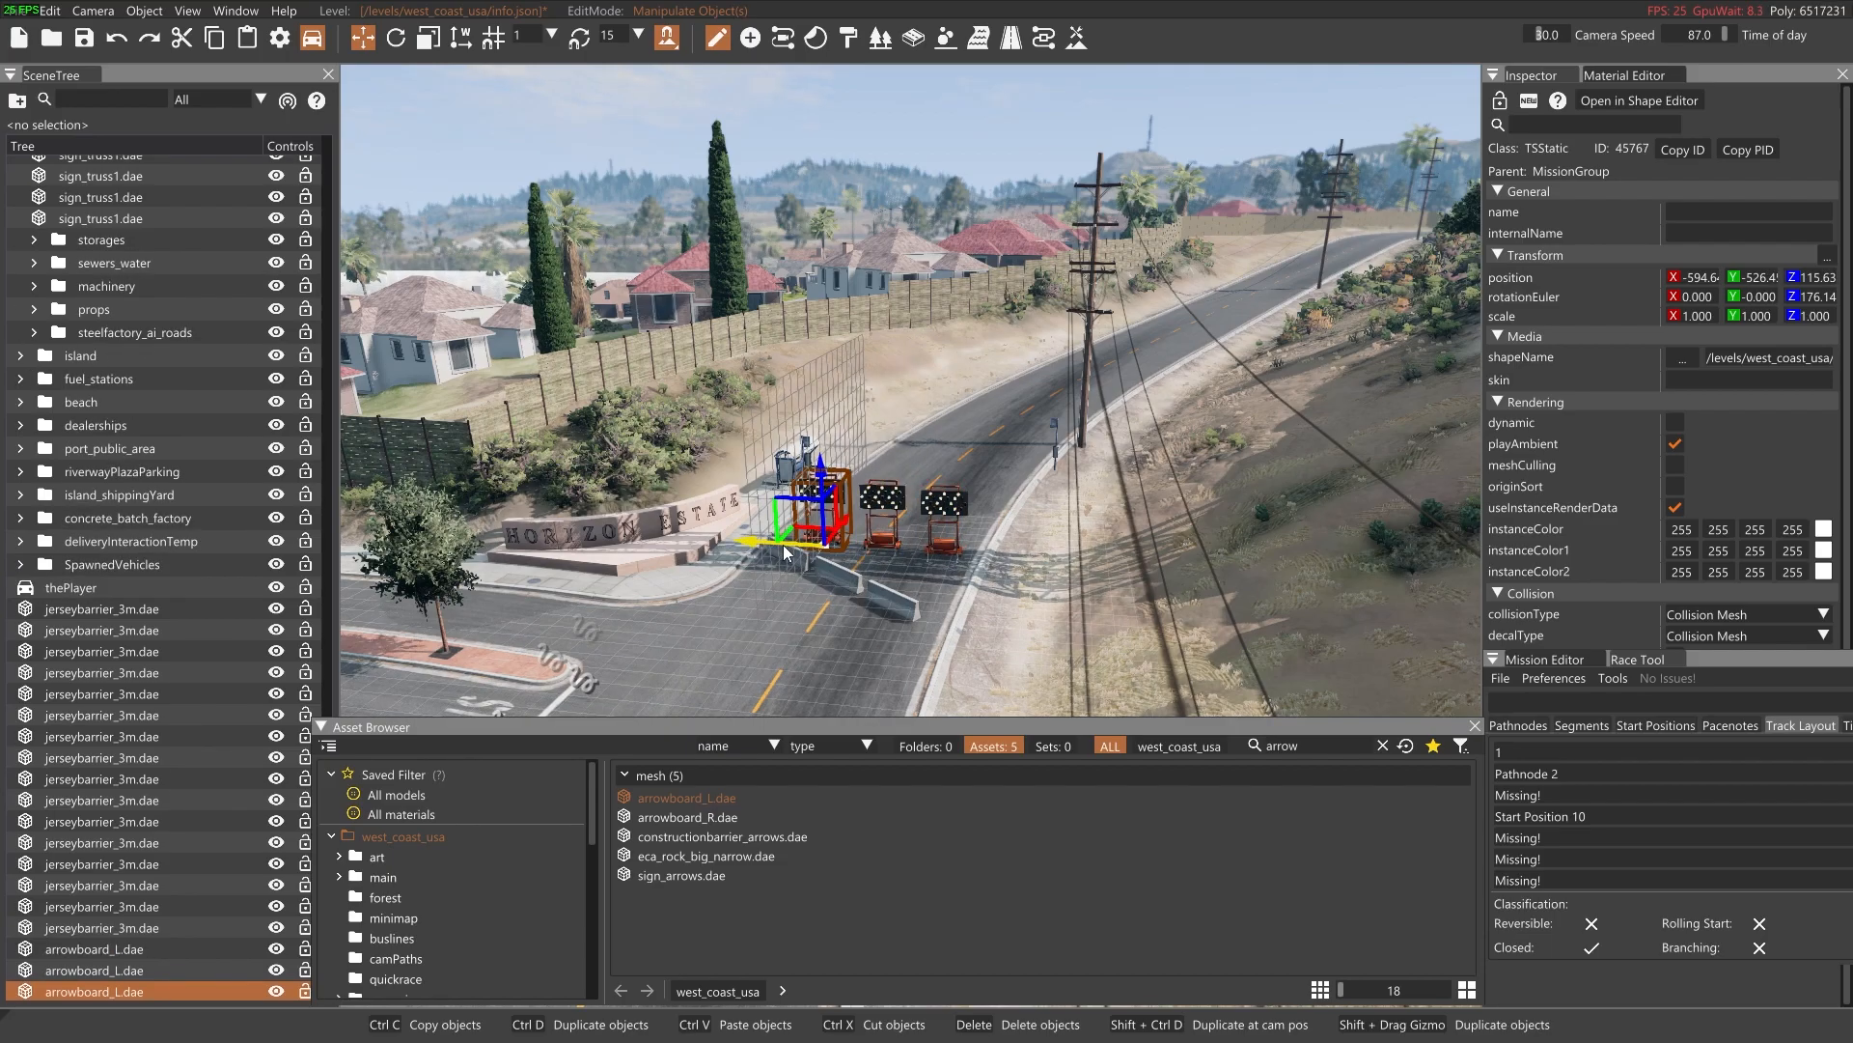
Place arrowboard_L.dae behind the jersey barriers at the residential side-road junction, rotate it toward the track and duplicate it into a row of three
left_click(967, 457)
right_click_drag(967, 457, 758, 425)
left_click(759, 142)
right_click_drag(759, 142, 531, 280)
key("w")
left_click_drag(686, 798, 994, 590)
key("2")
left_click_drag(1135, 564, 872, 506, "shift")
Place constructionbarrier_arrows.dae at the junction with the blue pickup and rotate it to about 176 degrees
key("s")
right_click_drag(1023, 638, 670, 646)
left_click(909, 660)
key("w")
left_click_drag(705, 837, 1119, 469)
key("2")
right_click_drag(1091, 517, 1146, 560)
Duplicate the red construction barrier into a row of eight across the road, ending at the crosswalk
key("w")
left_click_drag(715, 610, 1068, 136)
key("w")
right_click_drag(1012, 141, 1048, 130)
key("s")
left_click_drag(1137, 411, 572, 367, "shift")
right_click_drag(572, 366, 782, 372)
key("w")
left_click_drag(960, 345, 676, 319, "shift")
Try to select the whole row of red construction barriers, using the scene tree to correct the selection
left_click(749, 306, "ctrl")
left_click(876, 310, "ctrl")
left_click(876, 311, "ctrl")
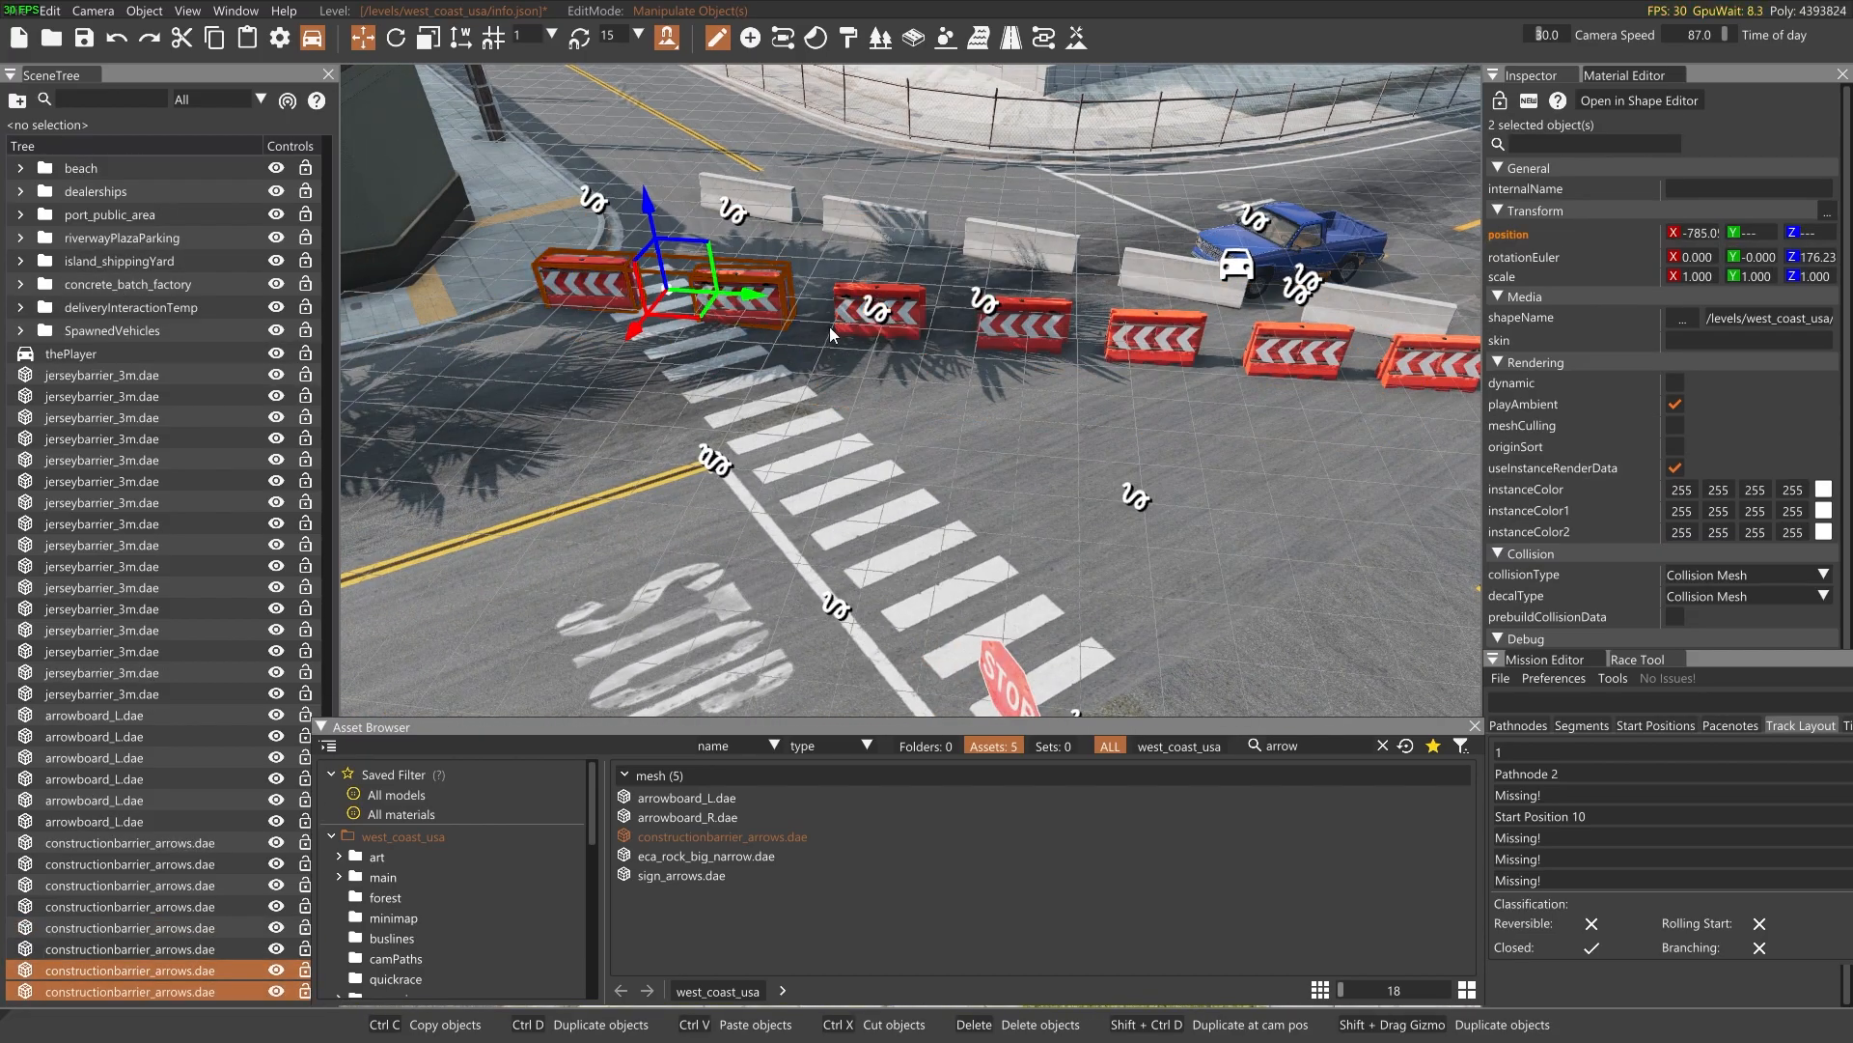
left_click(834, 332, "ctrl")
left_click(857, 325, "ctrl")
left_click(1025, 334, "ctrl")
left_click(1155, 346, "ctrl")
left_click(1290, 359, "ctrl")
key("d")
left_click(1055, 371, "ctrl")
left_click(1174, 384, "ctrl")
right_click_drag(854, 394, 637, 396)
key("s")
scroll(199, 823, "up", 10)
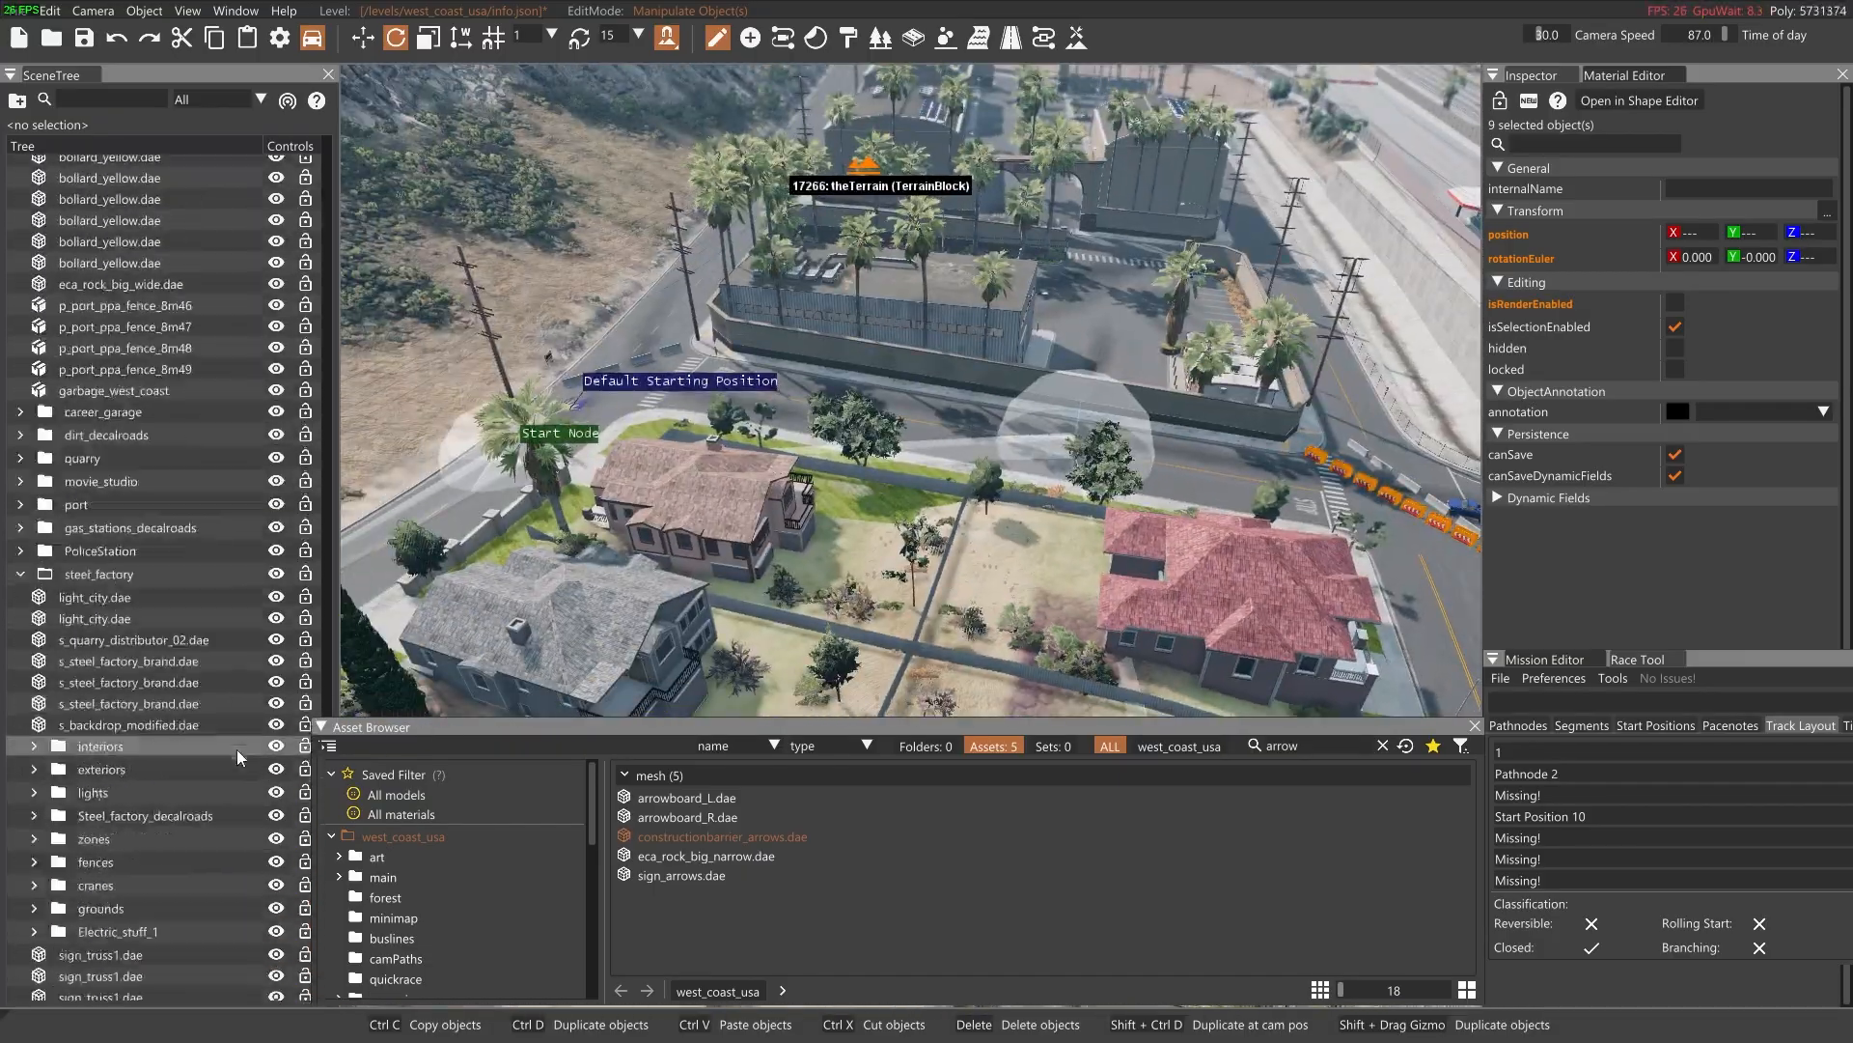
scroll(238, 758, "down", 9)
left_click(197, 993)
scroll(198, 993, "down", 2)
left_click(198, 992, "shift")
Delete the six jersey barriers standing behind the red construction barriers at the blue pickup's junction
key("w")
right_click_drag(753, 483, 946, 478)
left_click_drag(946, 478, 952, 509)
key("1")
left_click(849, 405)
key("w")
left_click(936, 197)
left_click(727, 377)
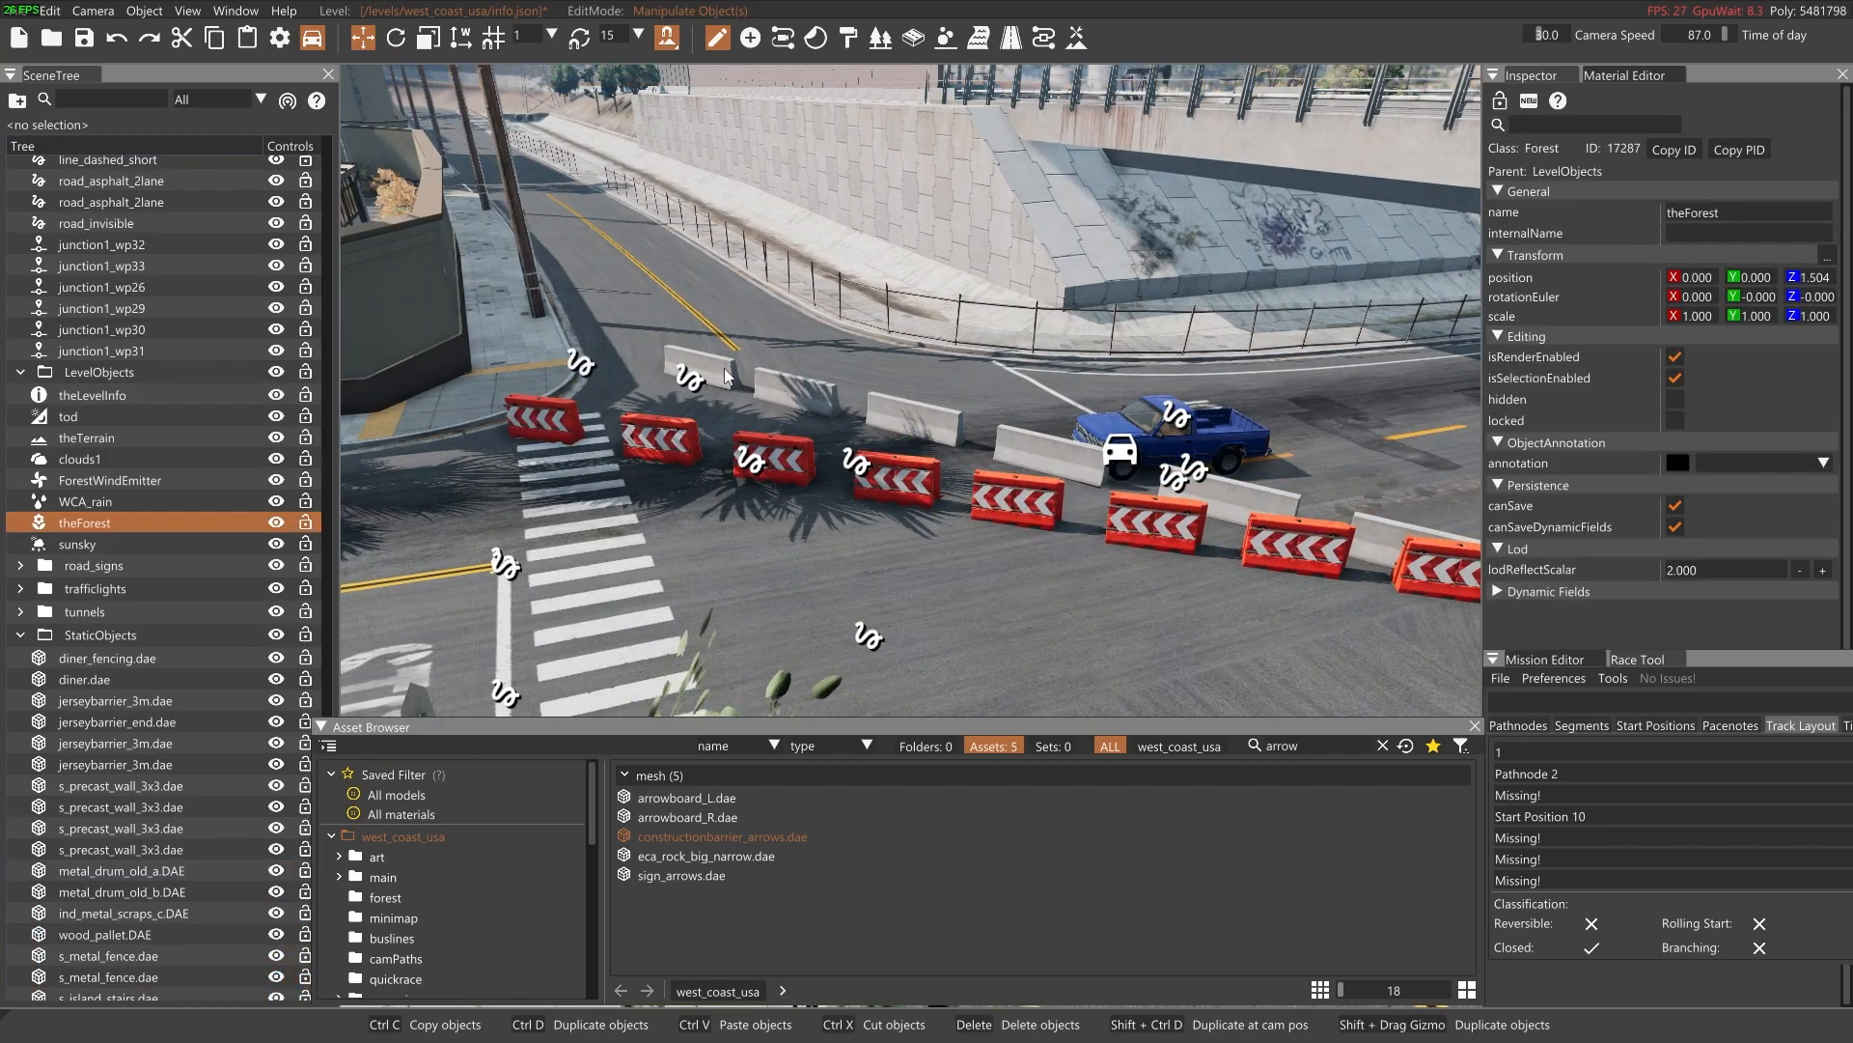
left_click(805, 393)
key("Delete")
left_click(903, 406)
key("Delete")
left_click(1048, 451)
key("Delete")
left_click(1210, 501)
key("Delete")
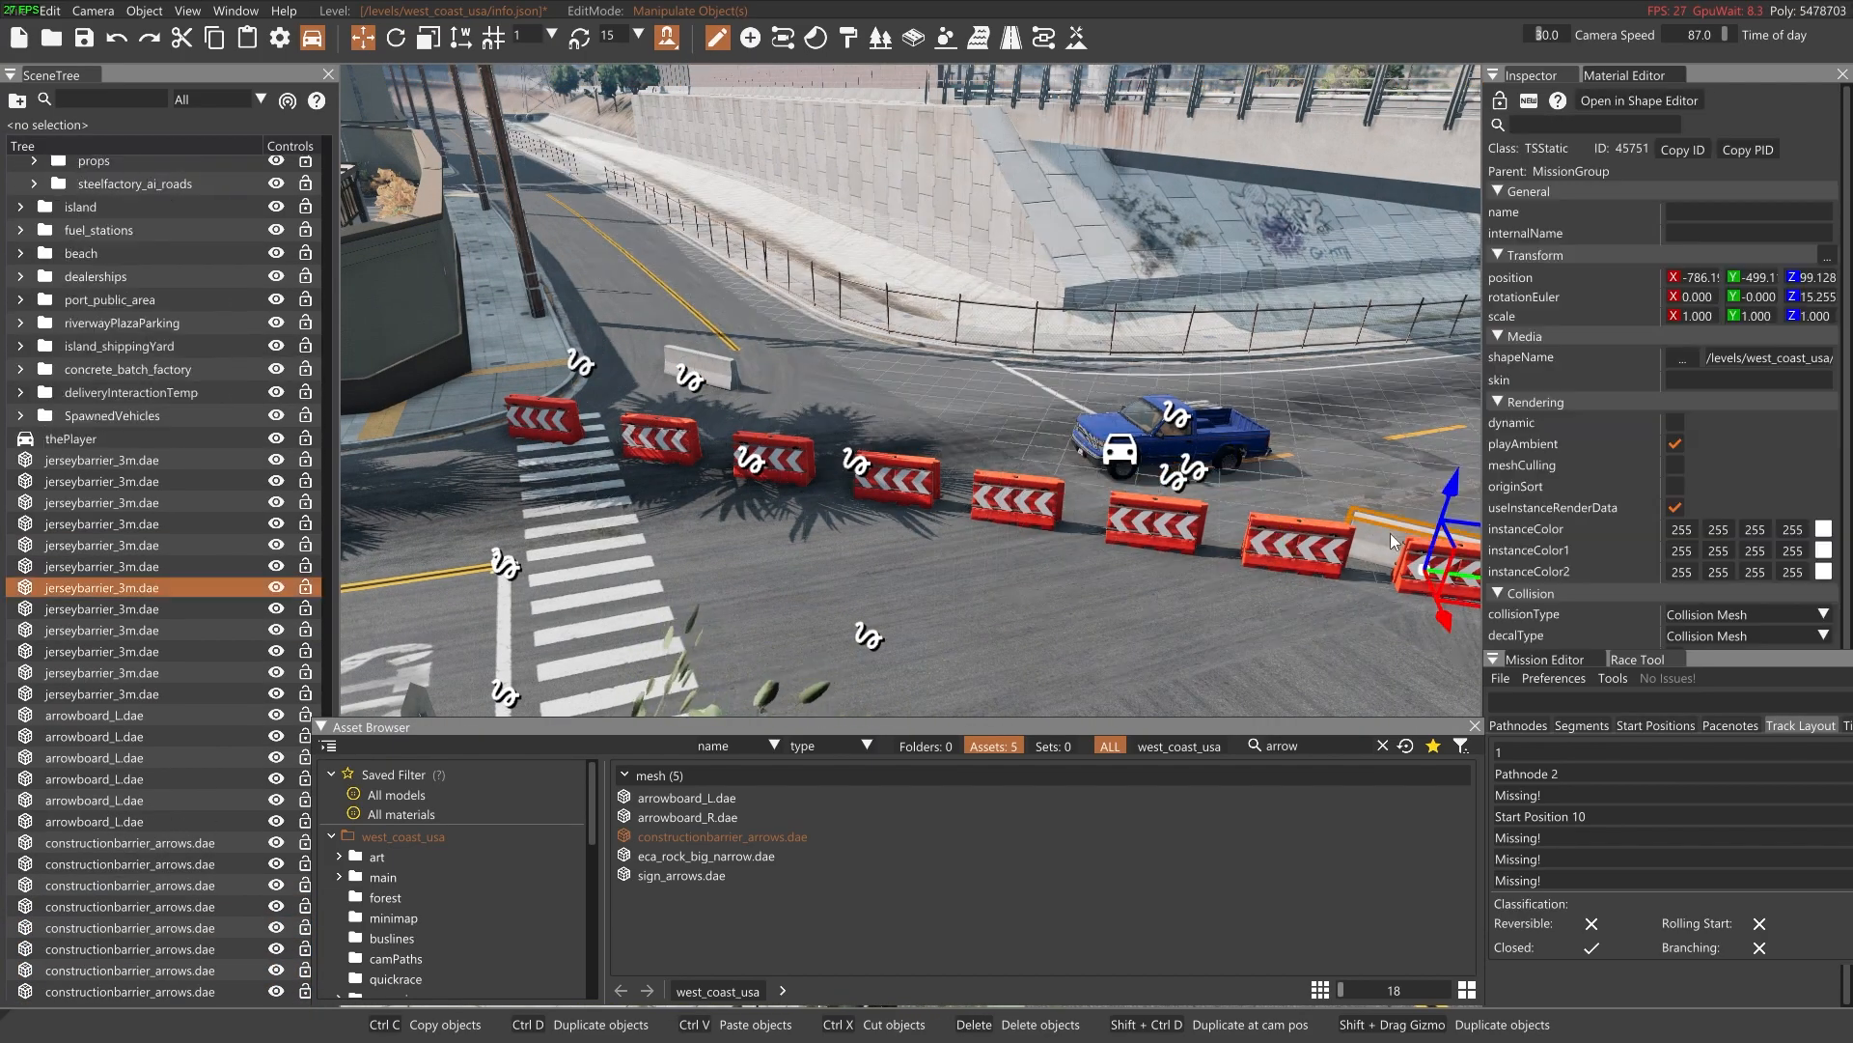
key("Delete")
right_click_drag(1390, 541, 1208, 550)
left_click(1070, 468)
key("d")
left_click(869, 460)
key("Delete")
Place sign_arrows.dae in front of the jersey barriers near the Default Starting Position, rotate it to about 175 degrees and duplicate it along the row
right_click_drag(866, 459, 618, 455)
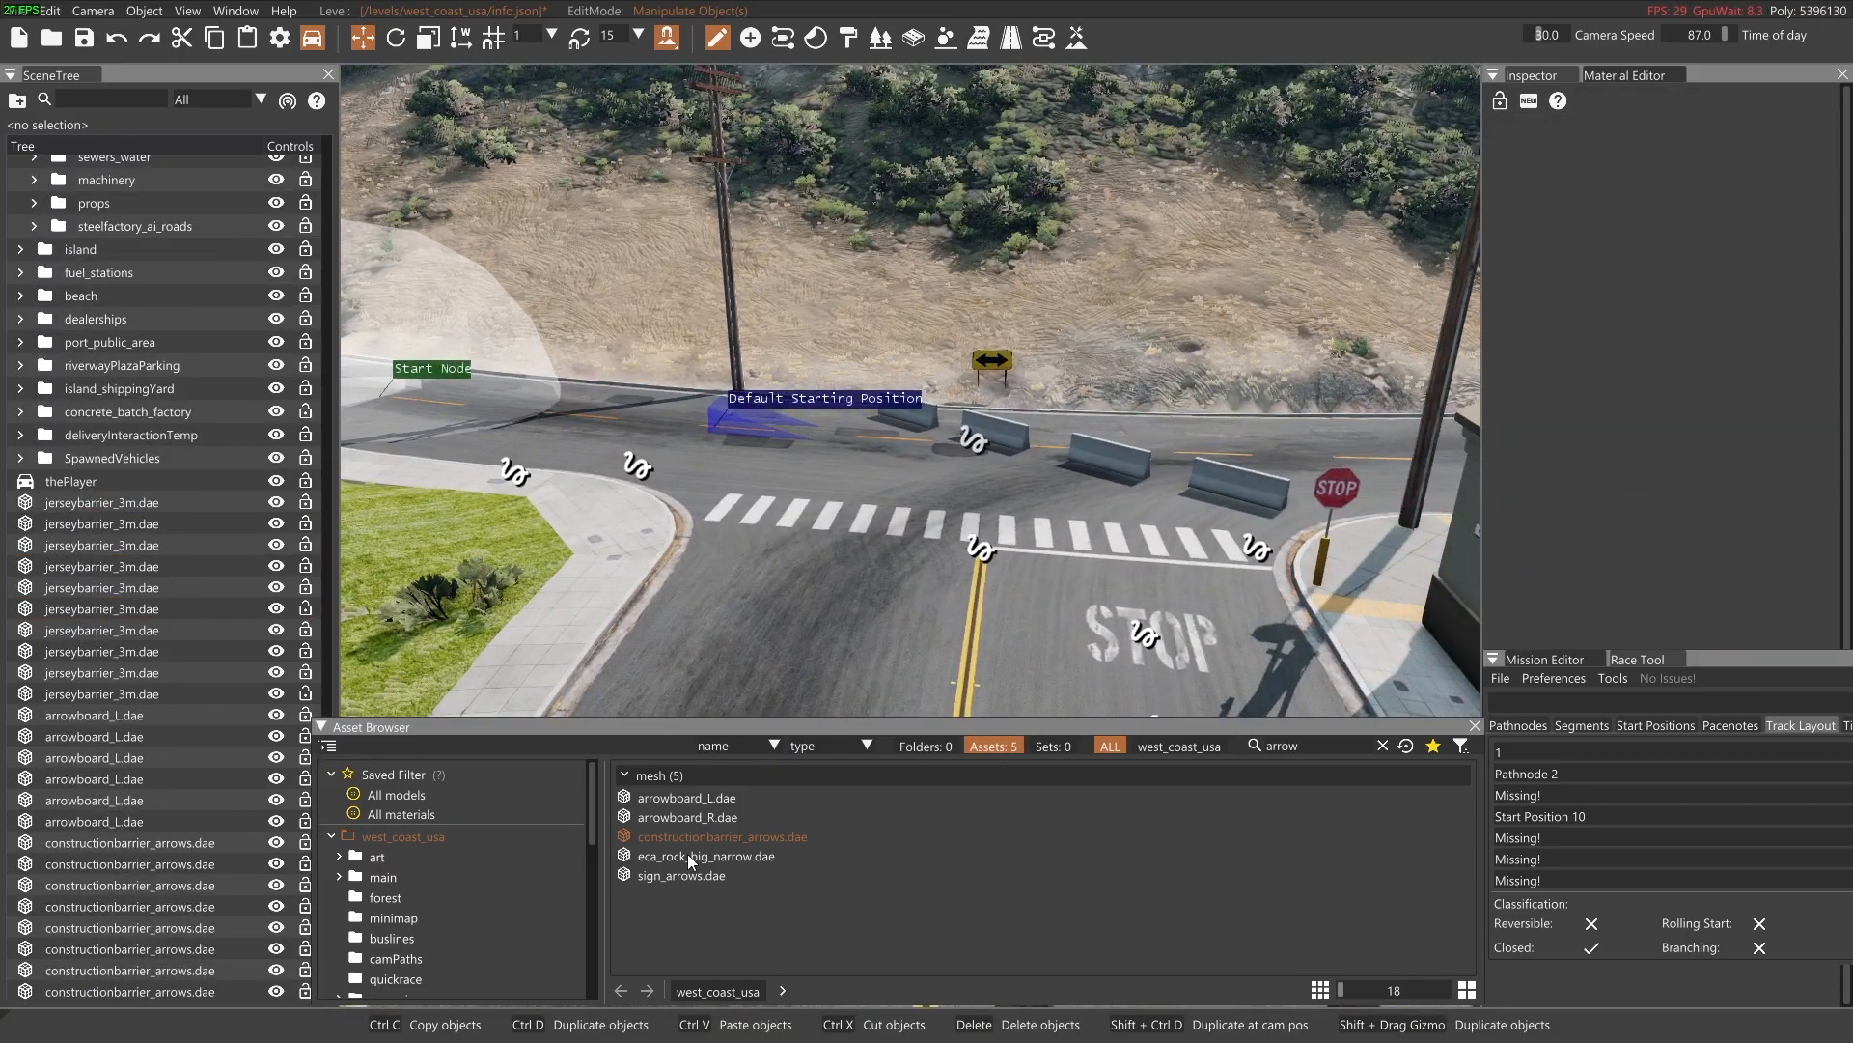
left_click(680, 874)
left_click_drag(680, 870, 1230, 340)
key("2")
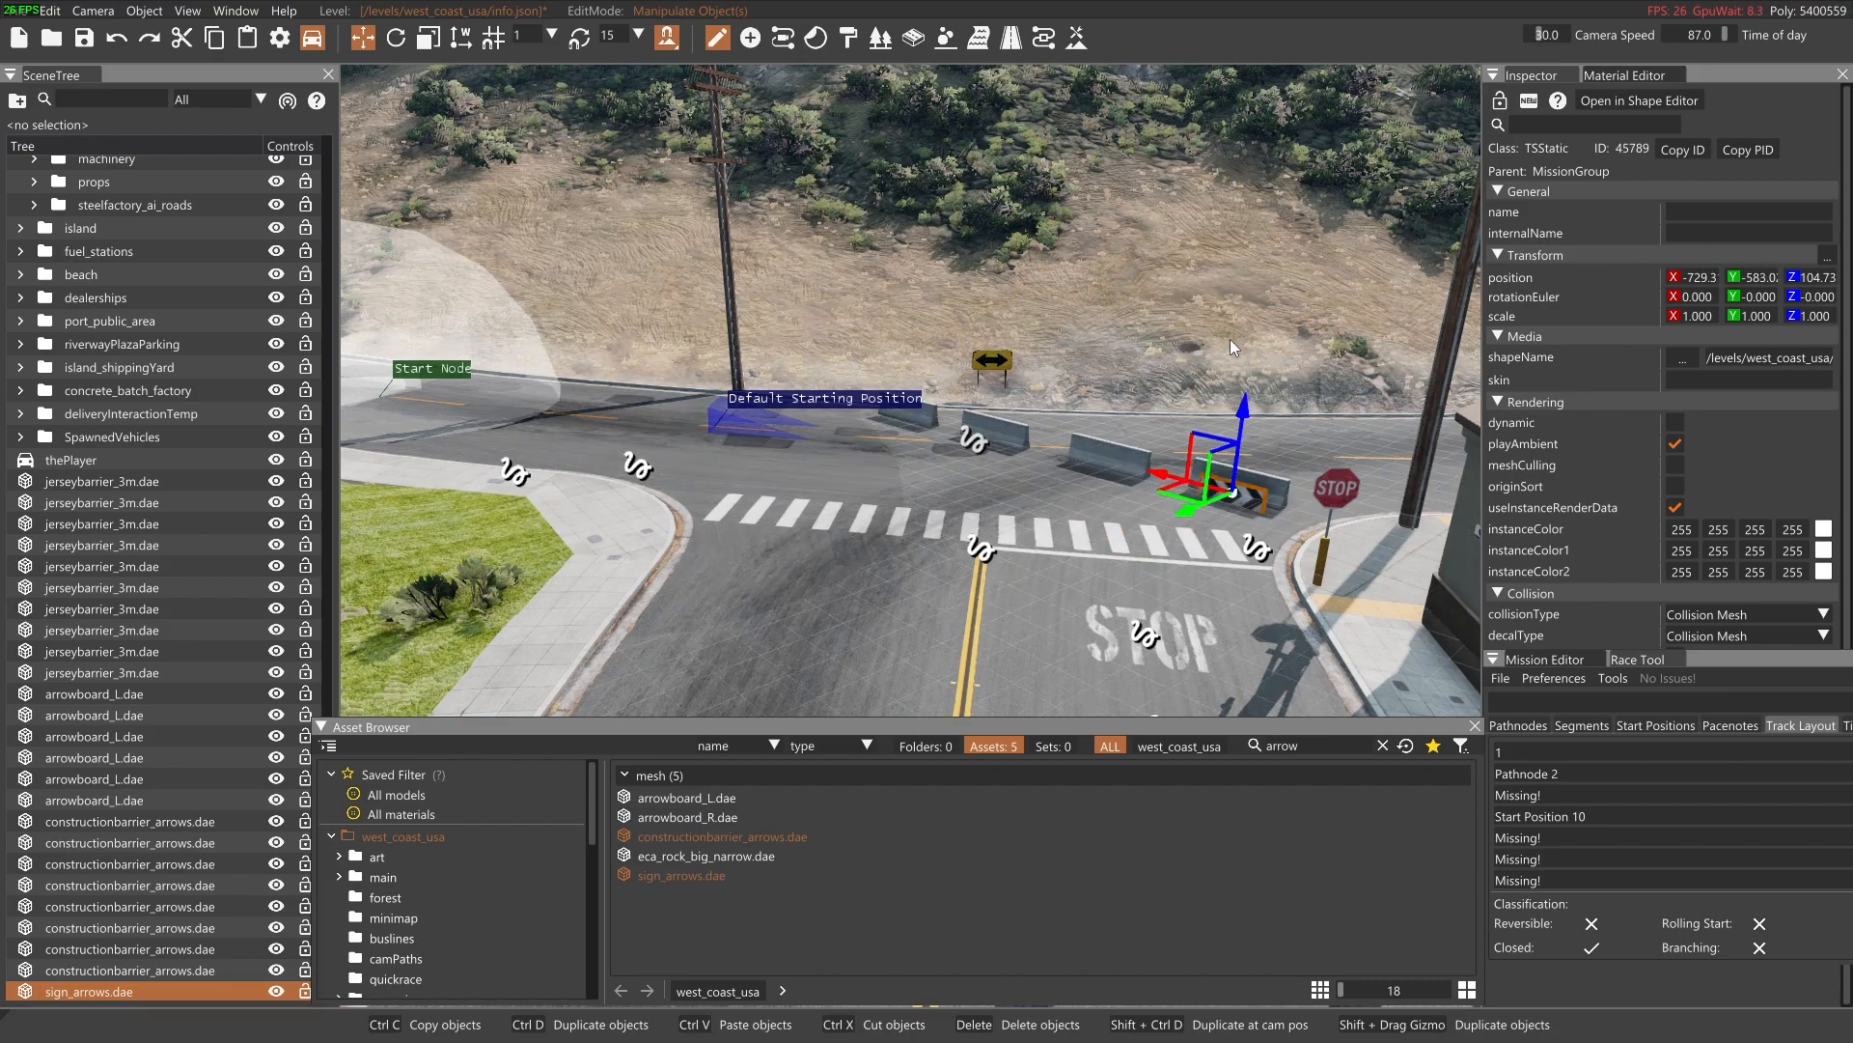
left_click_drag(1226, 530, 1077, 456)
key("1")
left_click_drag(1208, 486, 961, 426, "shift")
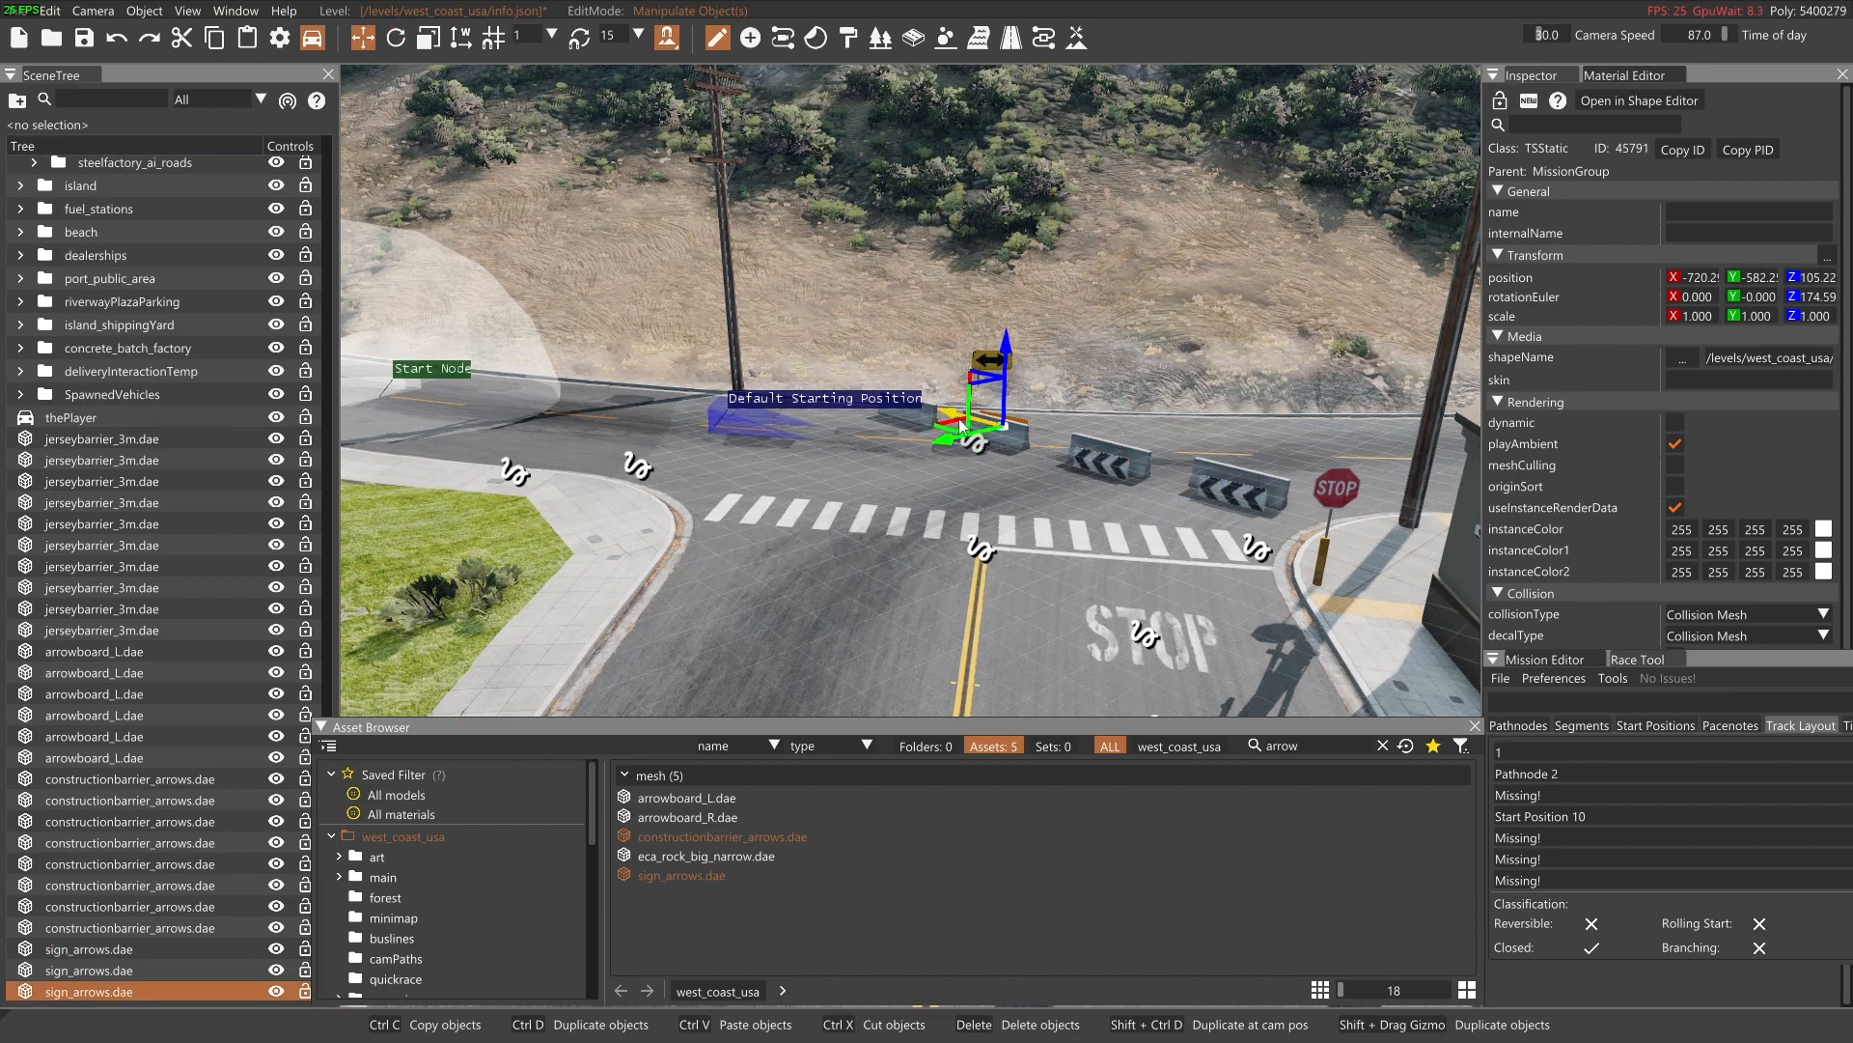
Delete the jersey barriers behind the arrow signs near the Default Starting Position and lower the signs onto the road surface
left_click(1004, 444)
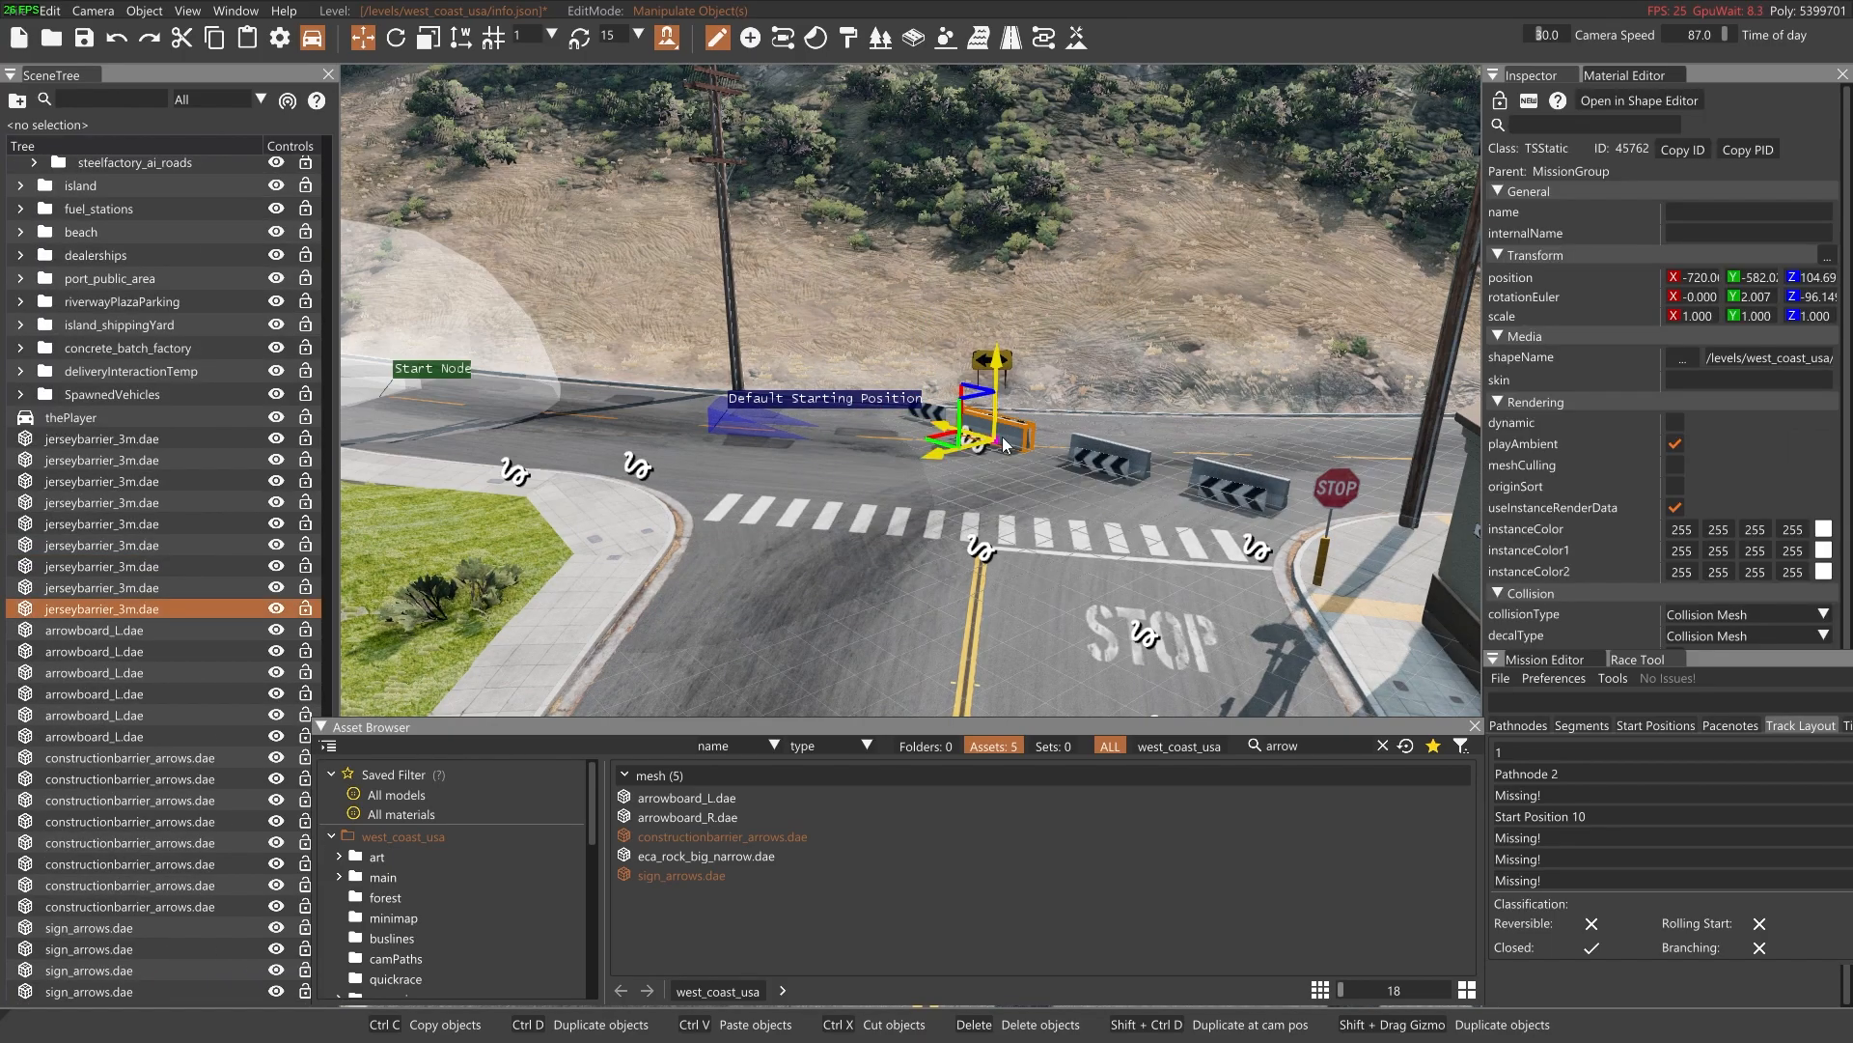
key("Delete")
left_click(946, 442)
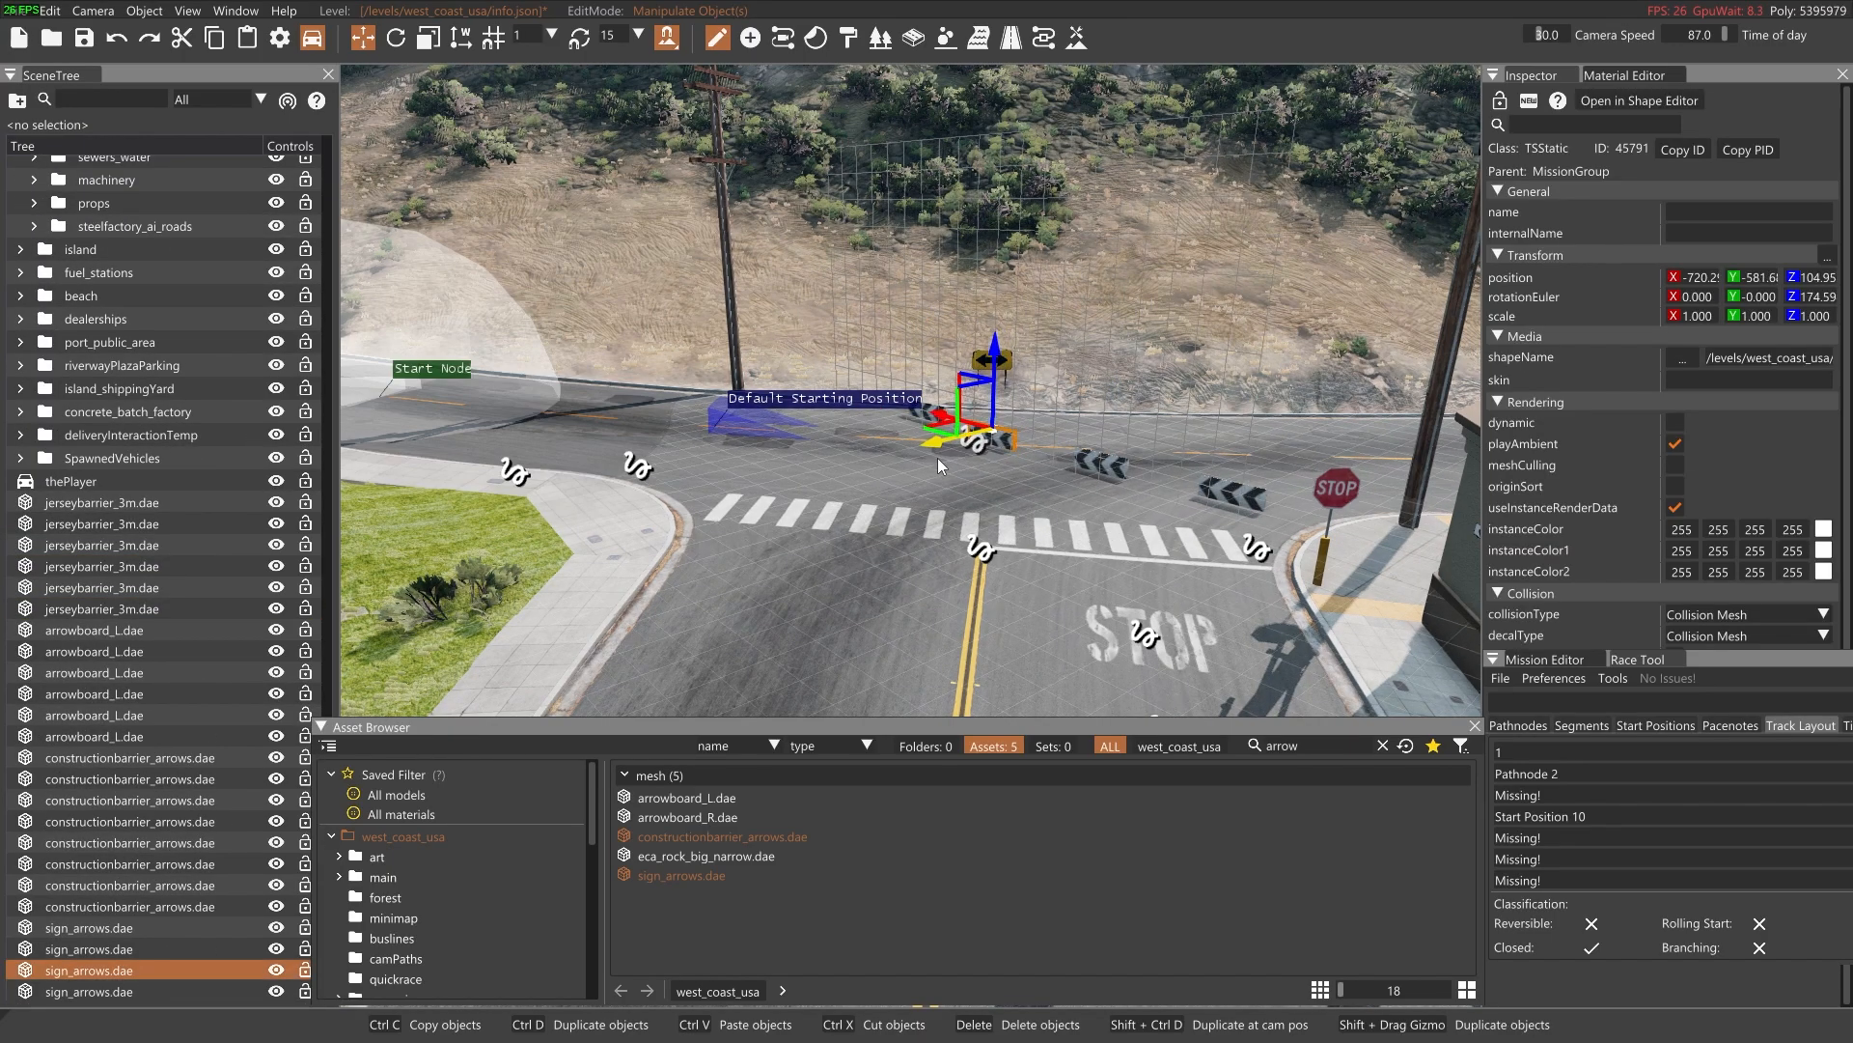
left_click(941, 465)
left_click(1075, 471)
left_click(1066, 478)
key("w")
mouse_move(1066, 478)
right_mouse_down()
mouse_move(1110, 435)
mouse_move(1091, 454)
mouse_move(1101, 482)
right_mouse_up()
key("s")
left_click(765, 425)
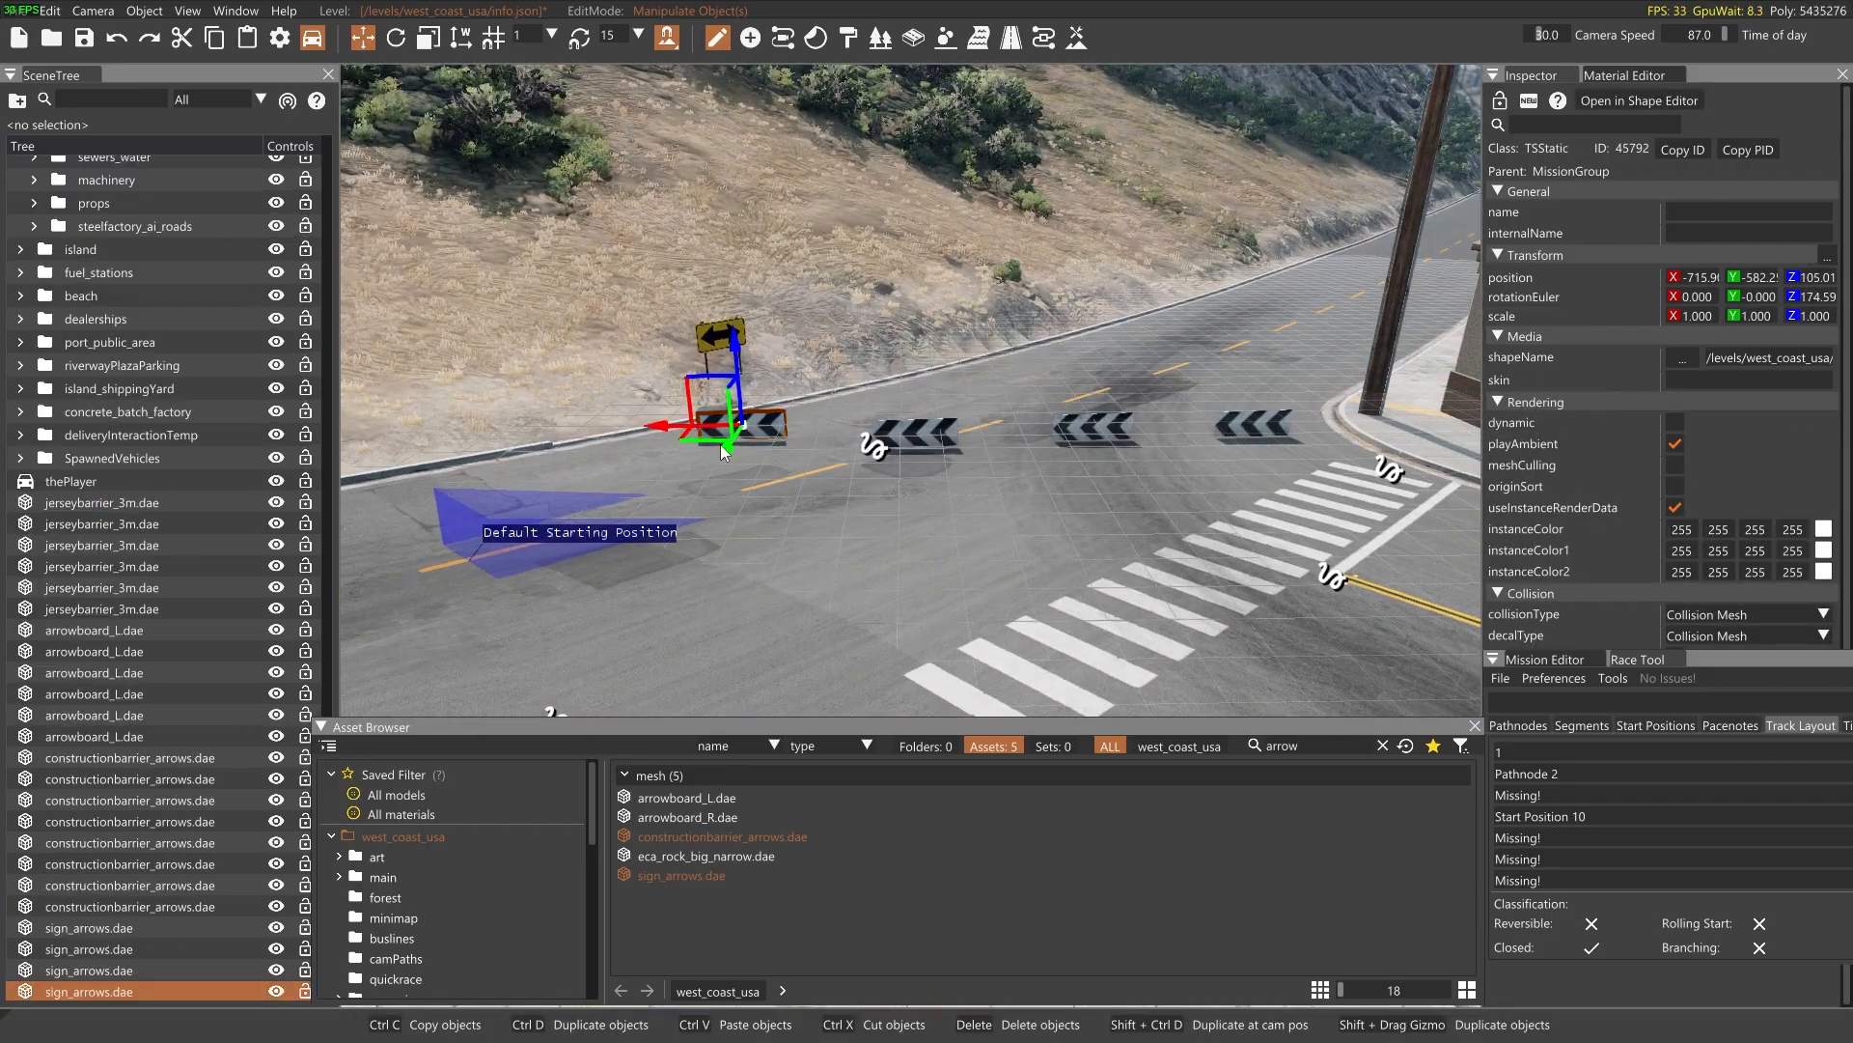
left_click(736, 463)
Inspect the arrow signs, arrow boards and barriers placed at each junction by following the circuit
key("s")
right_click_drag(736, 463, 1355, 214)
key("w")
key("w")
key("w")
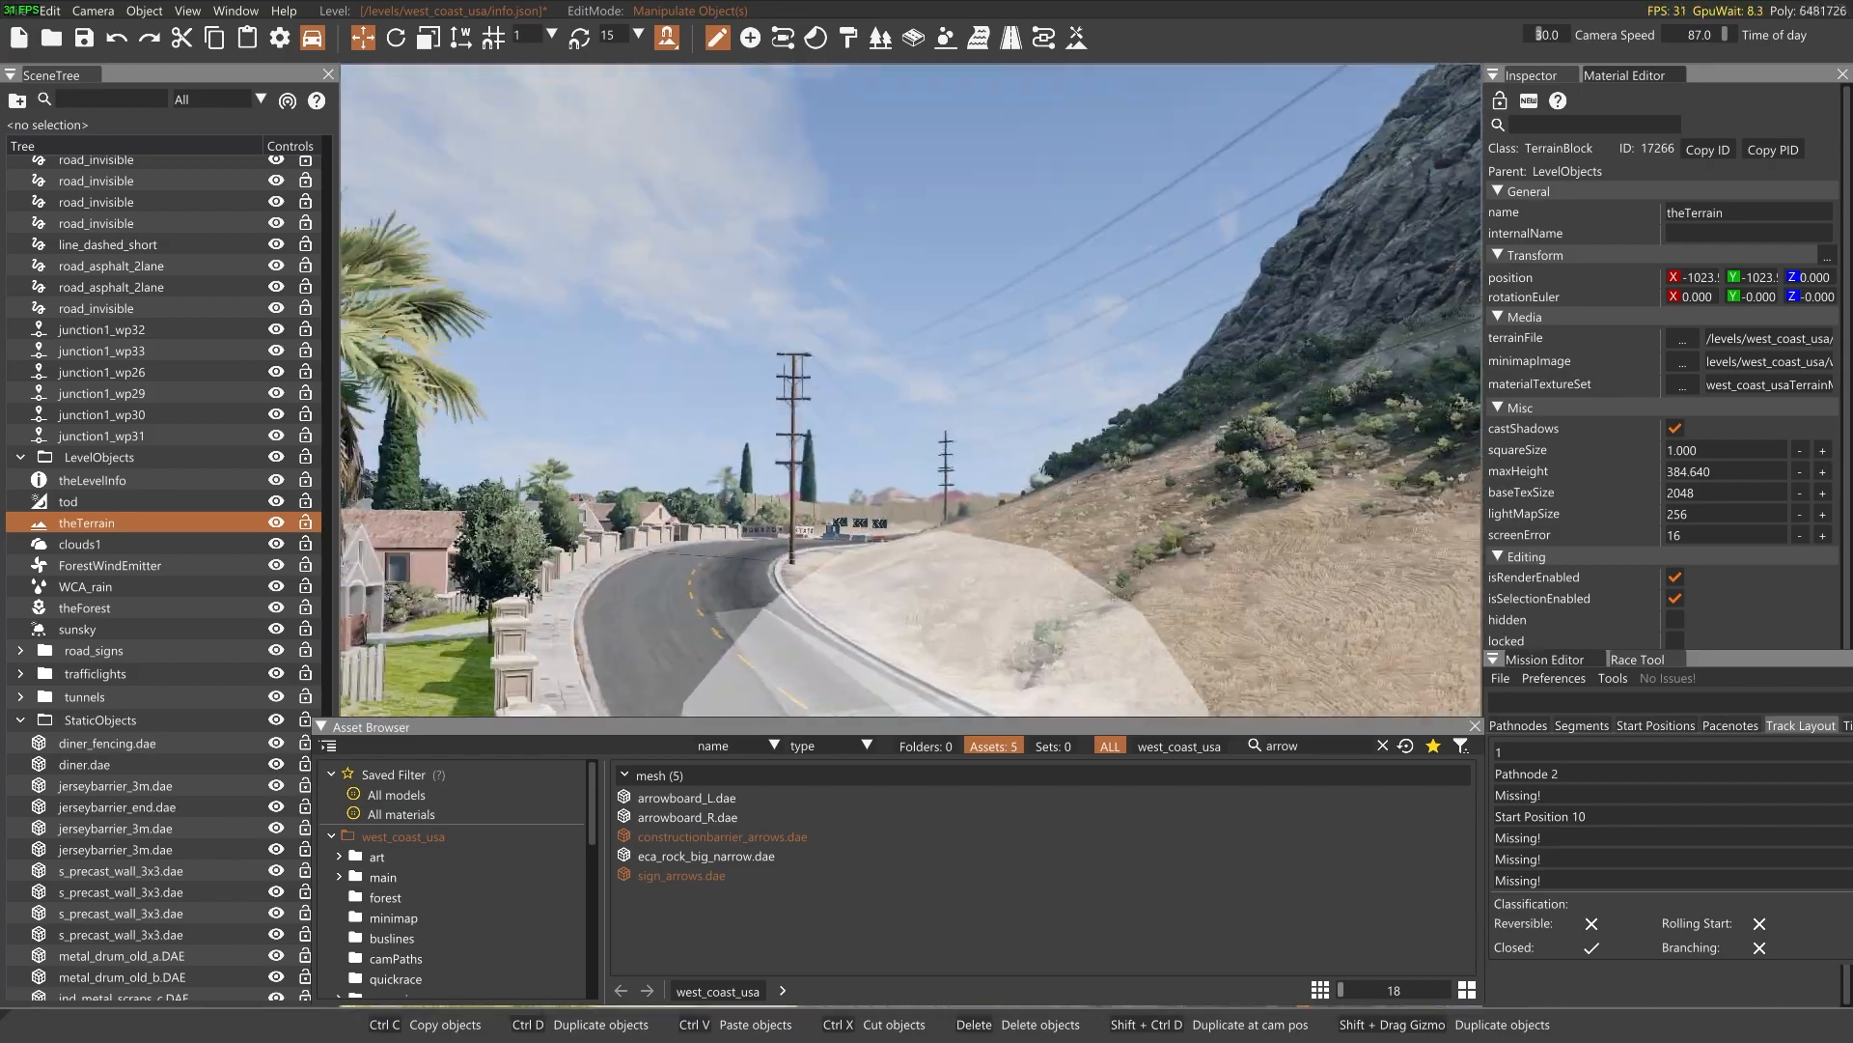
key("w")
key("w")
mouse_move(912, 390)
right_mouse_down()
mouse_move(909, 419)
mouse_move(944, 404)
right_mouse_up()
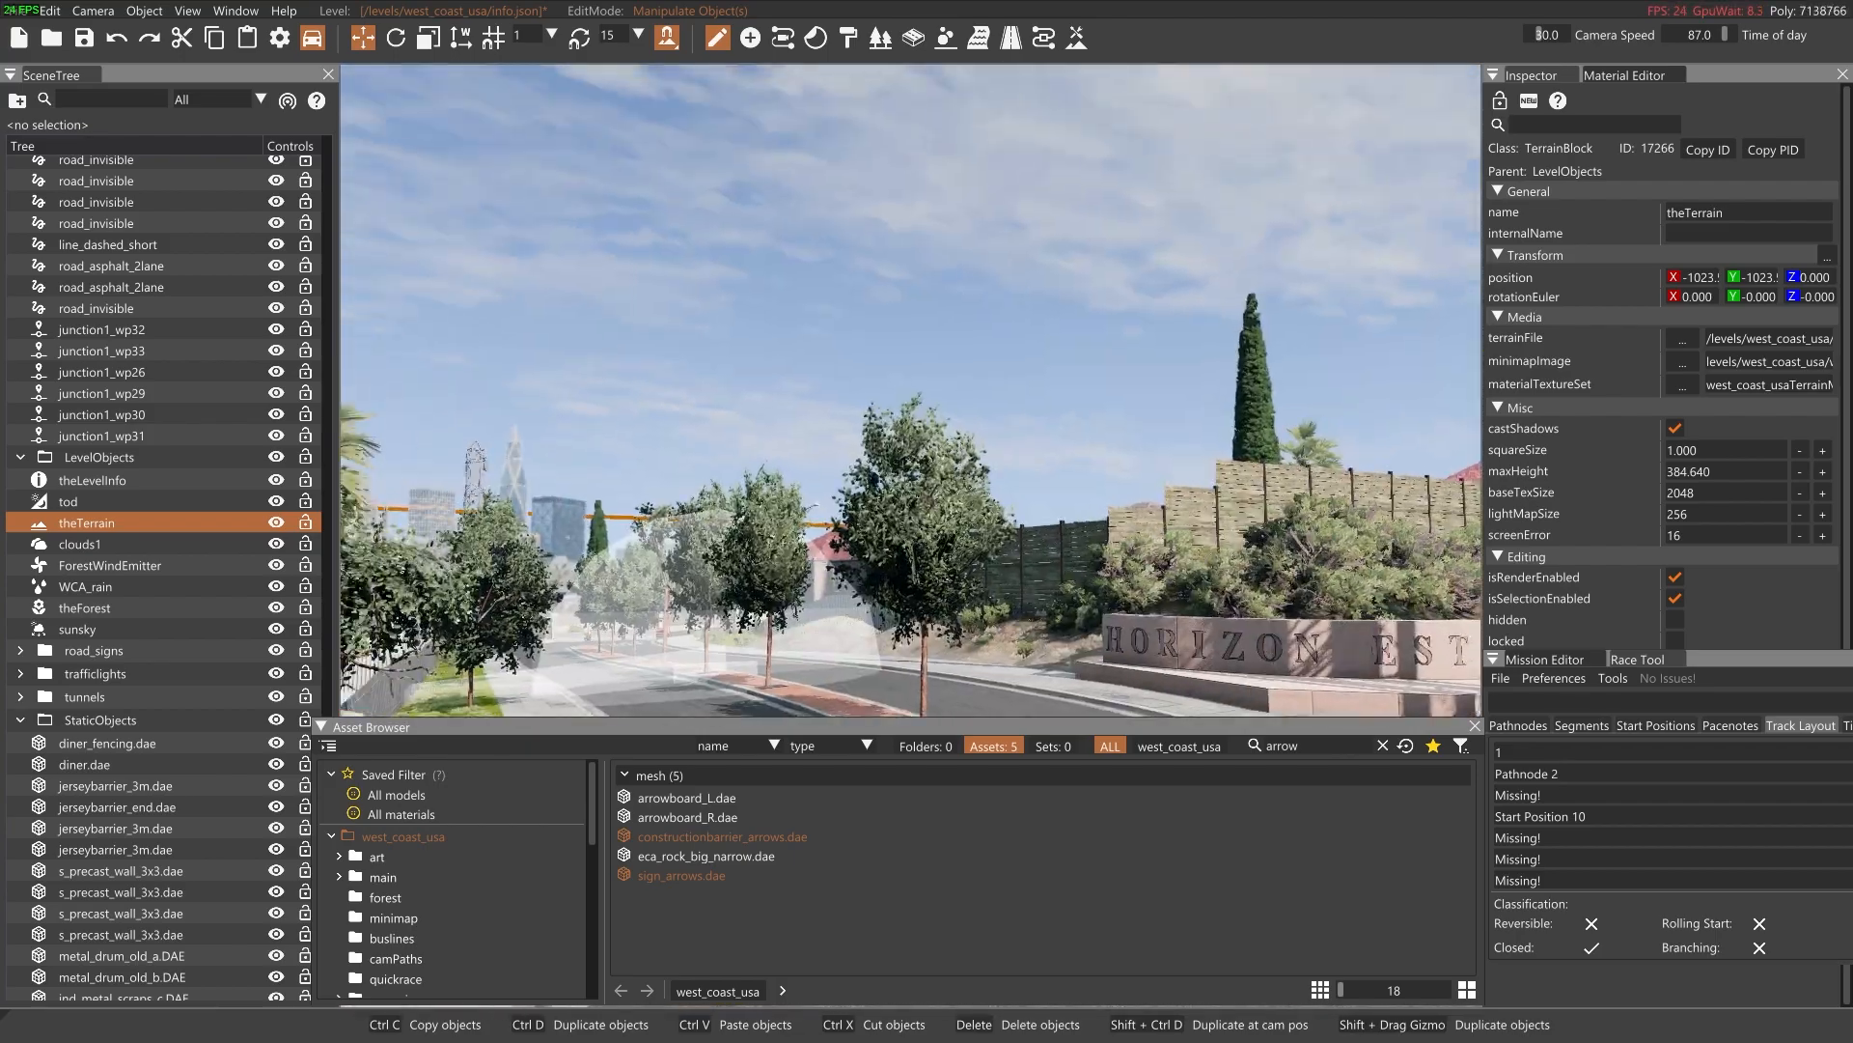
key("w")
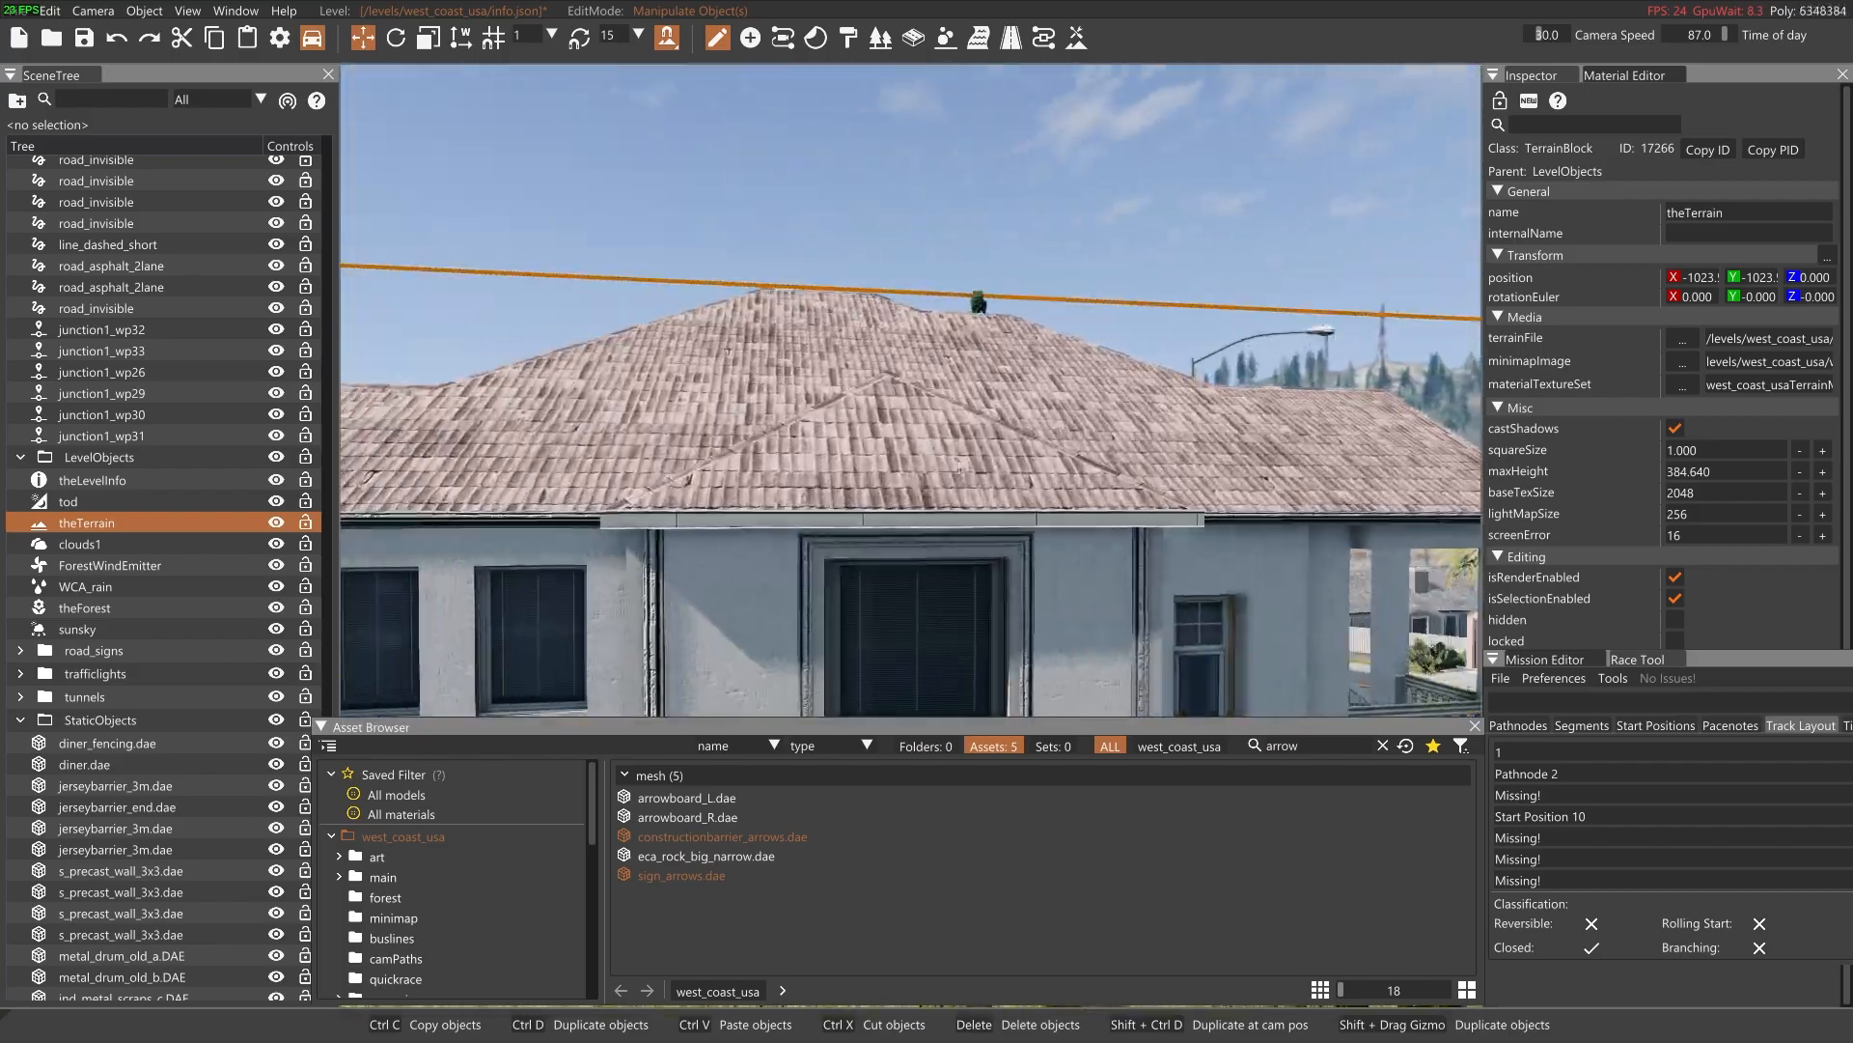
key("w")
key("w")
right_click_drag(911, 390, 799, 349)
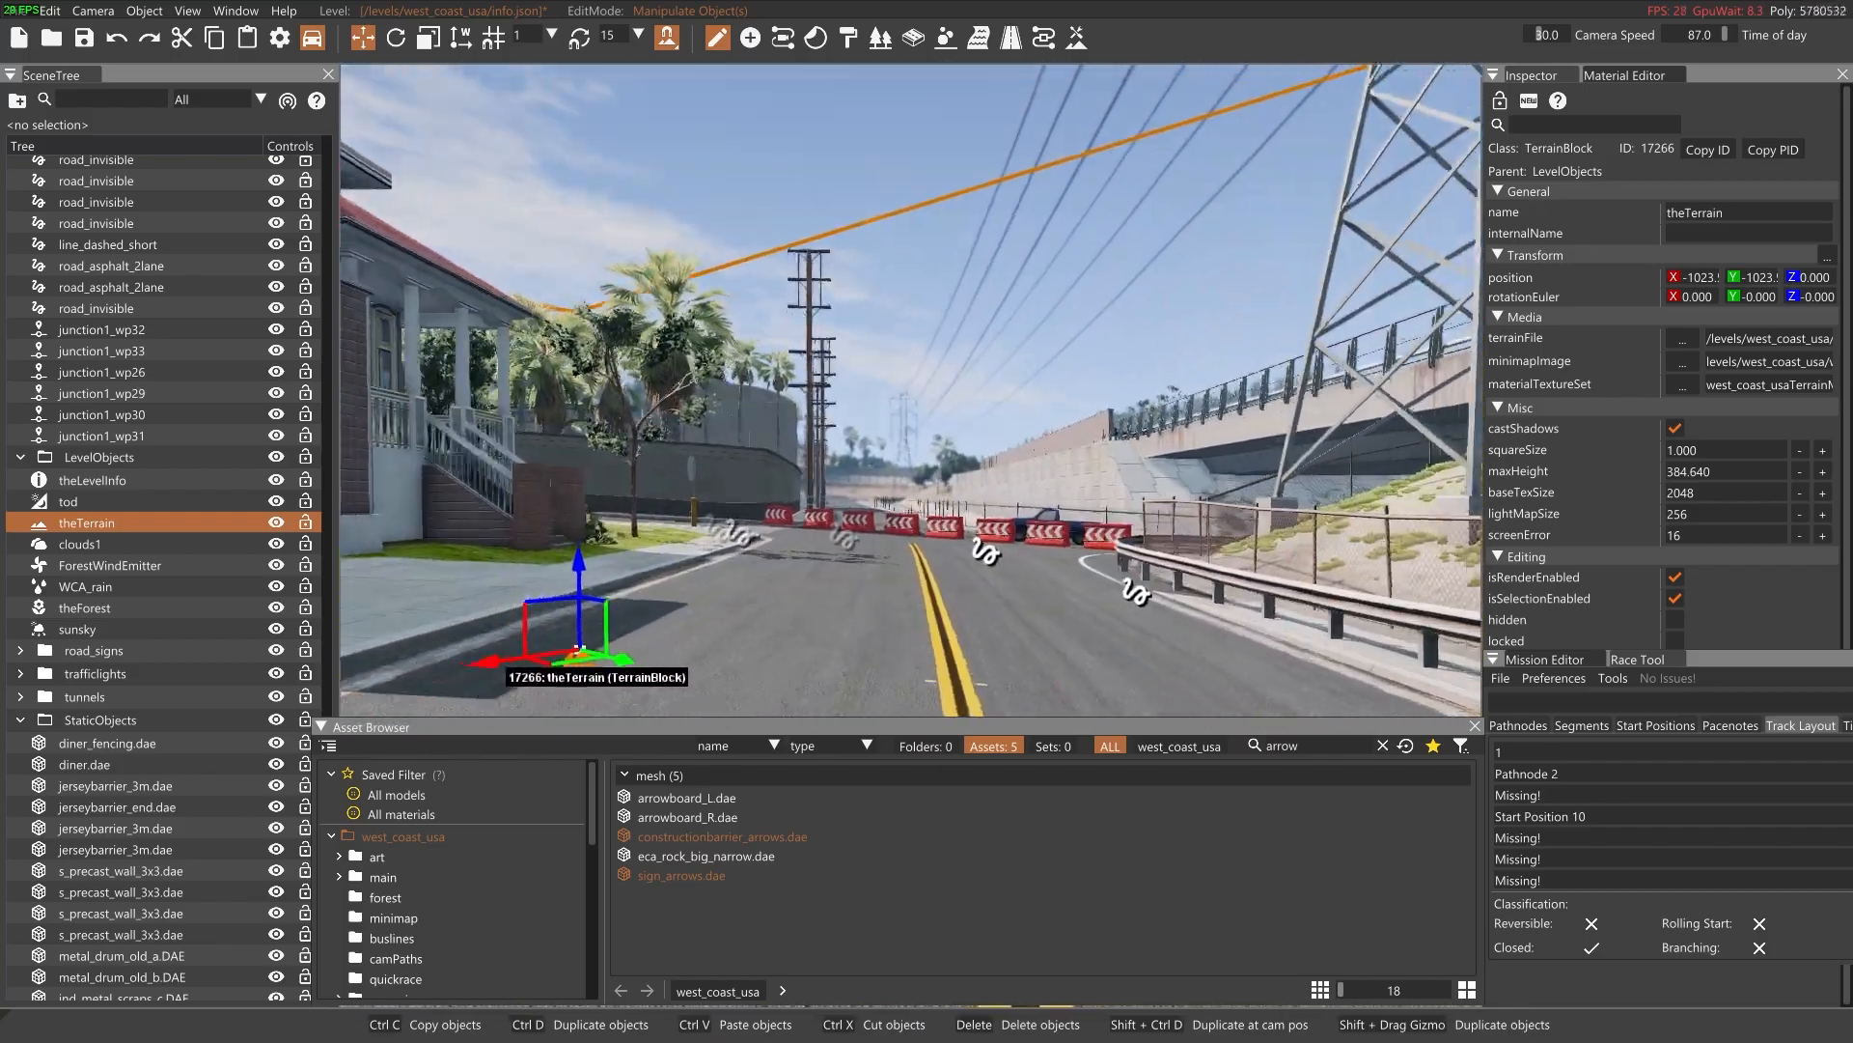
key("w")
key("w")
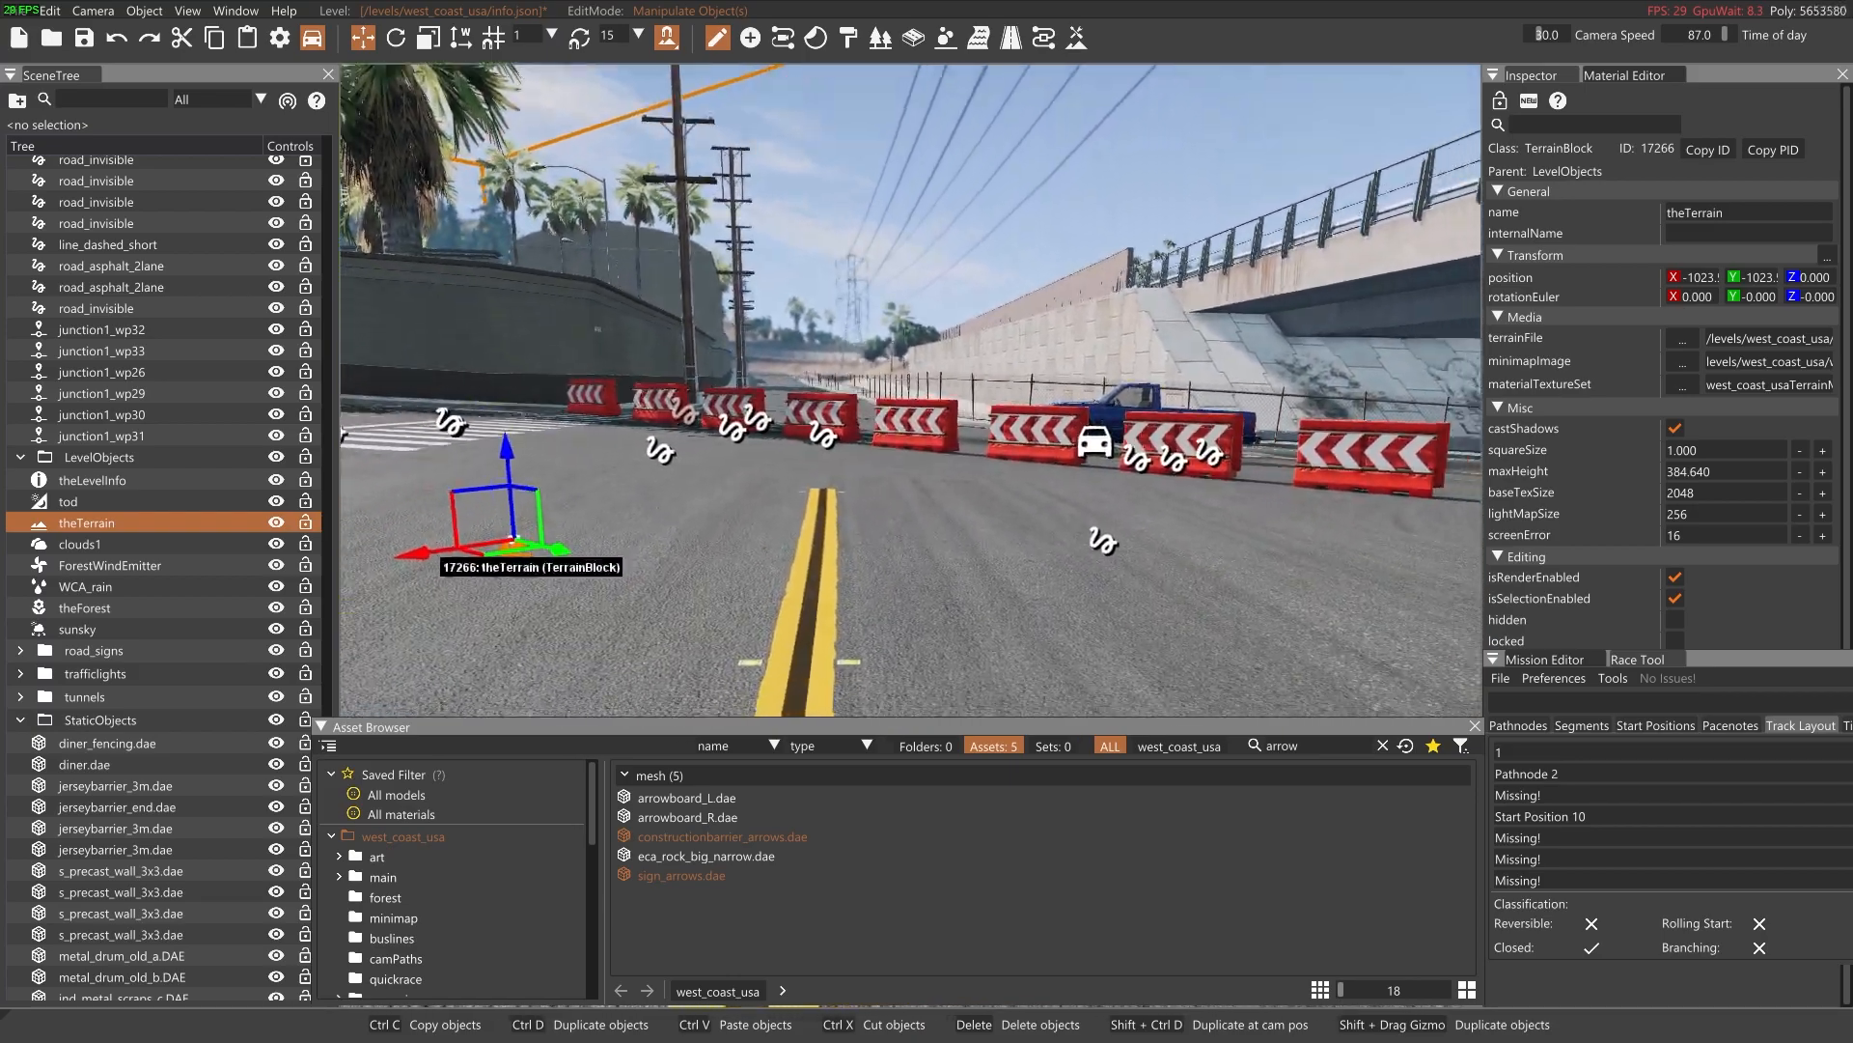
Collapse the expanded scene tree groups, including Buildings, LevelObjects, StaticObjects and steel_factory
key("s")
right_click_drag(1294, 421, 1222, 390)
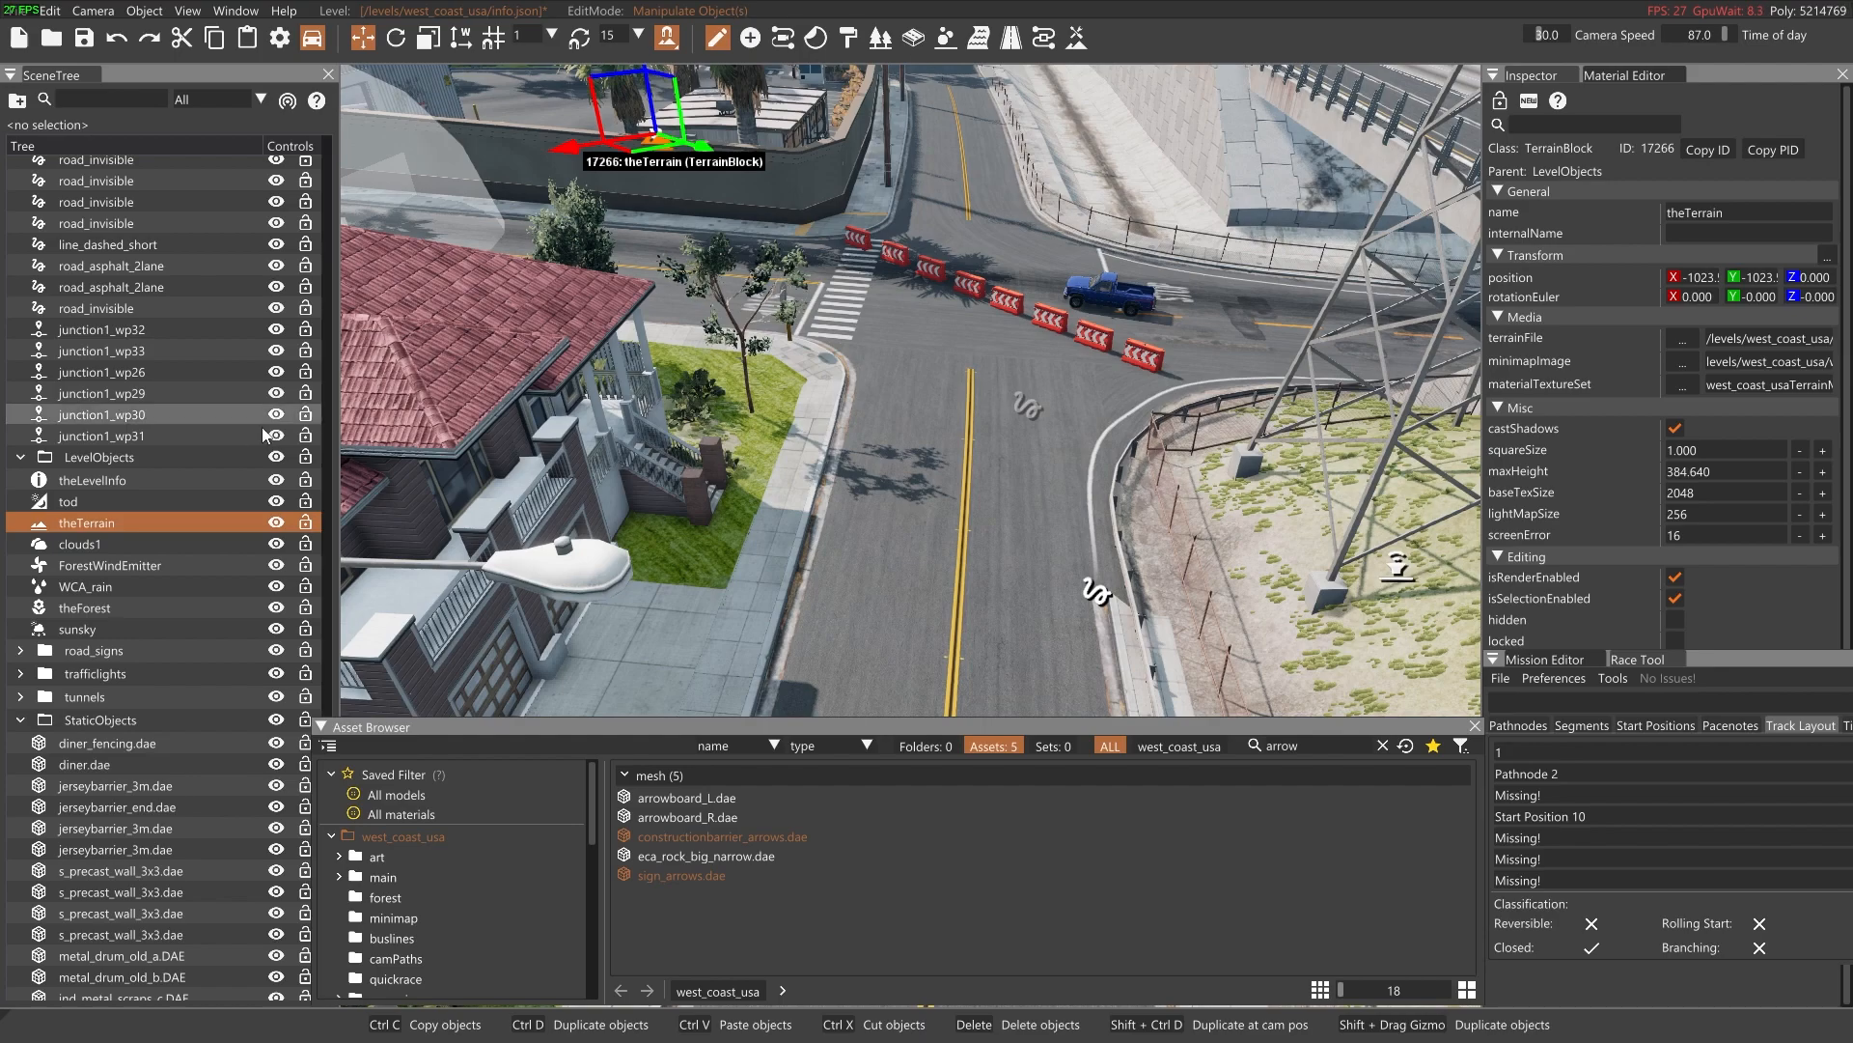
scroll(217, 466, "down", 15)
scroll(200, 477, "down", 10)
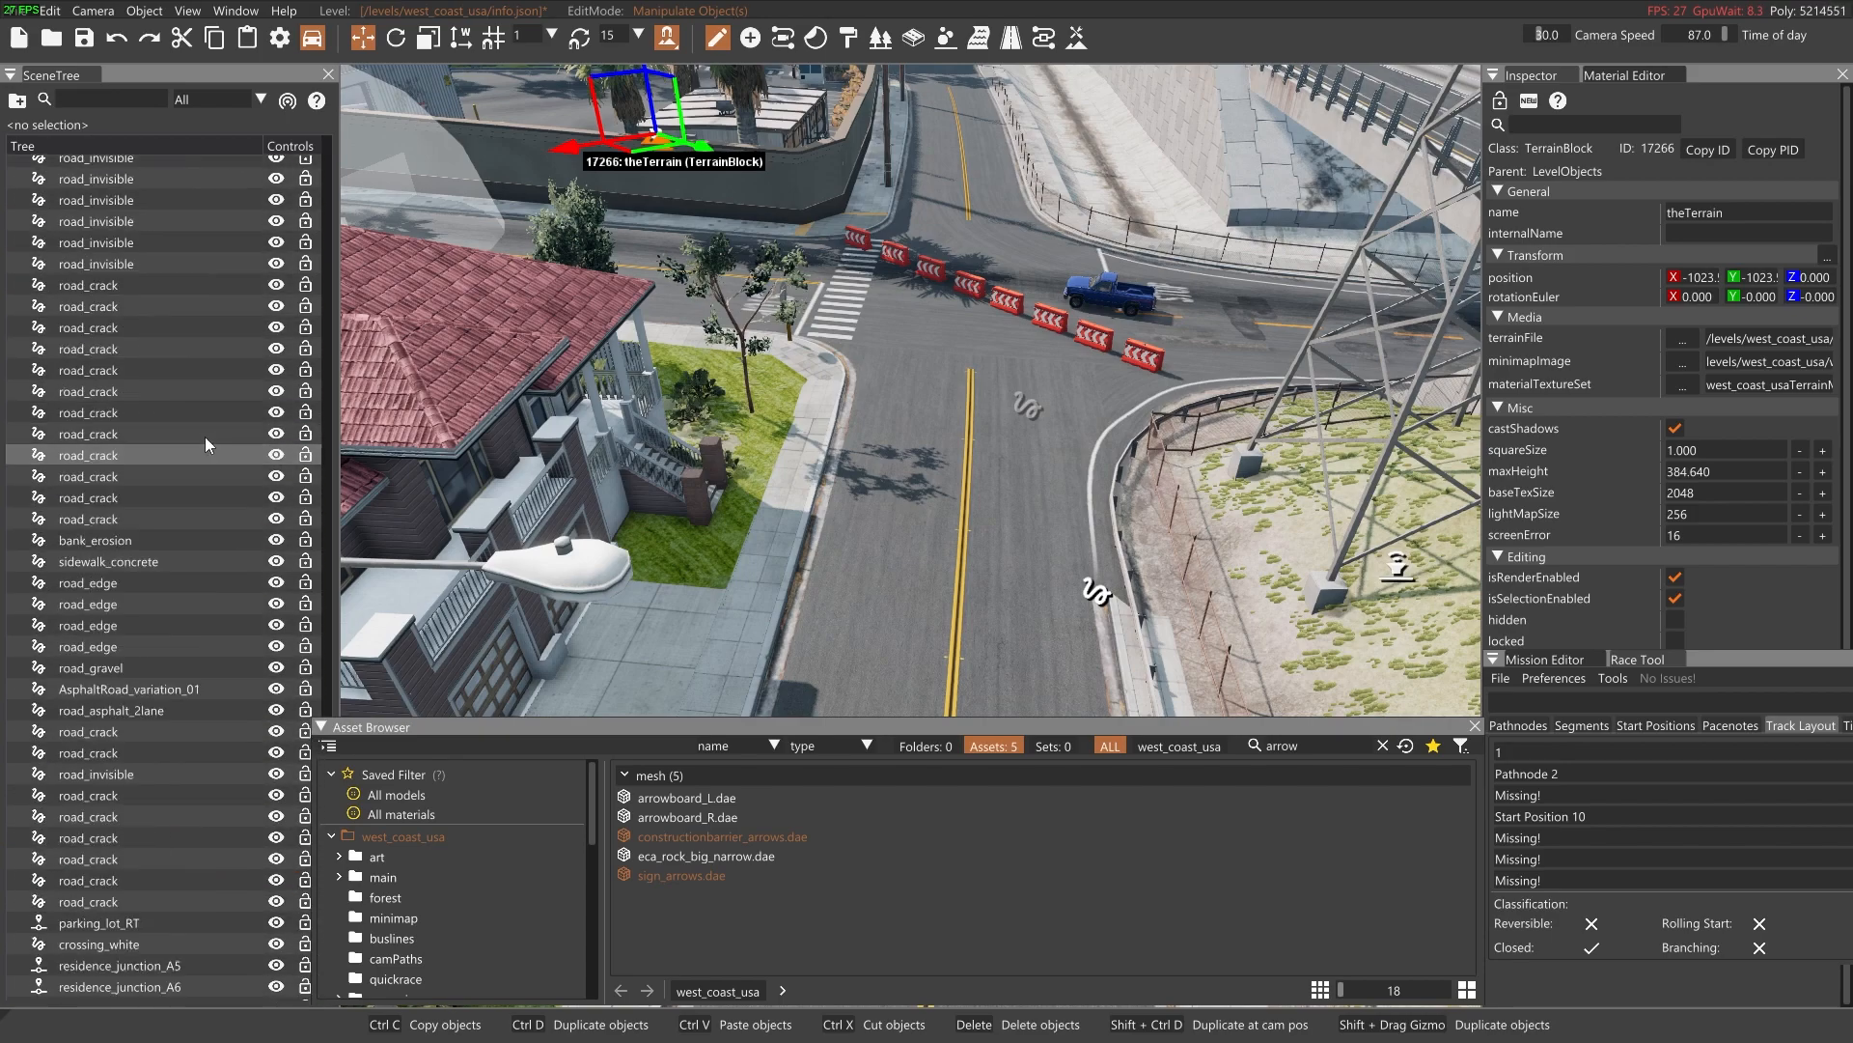
scroll(216, 427, "down", 10)
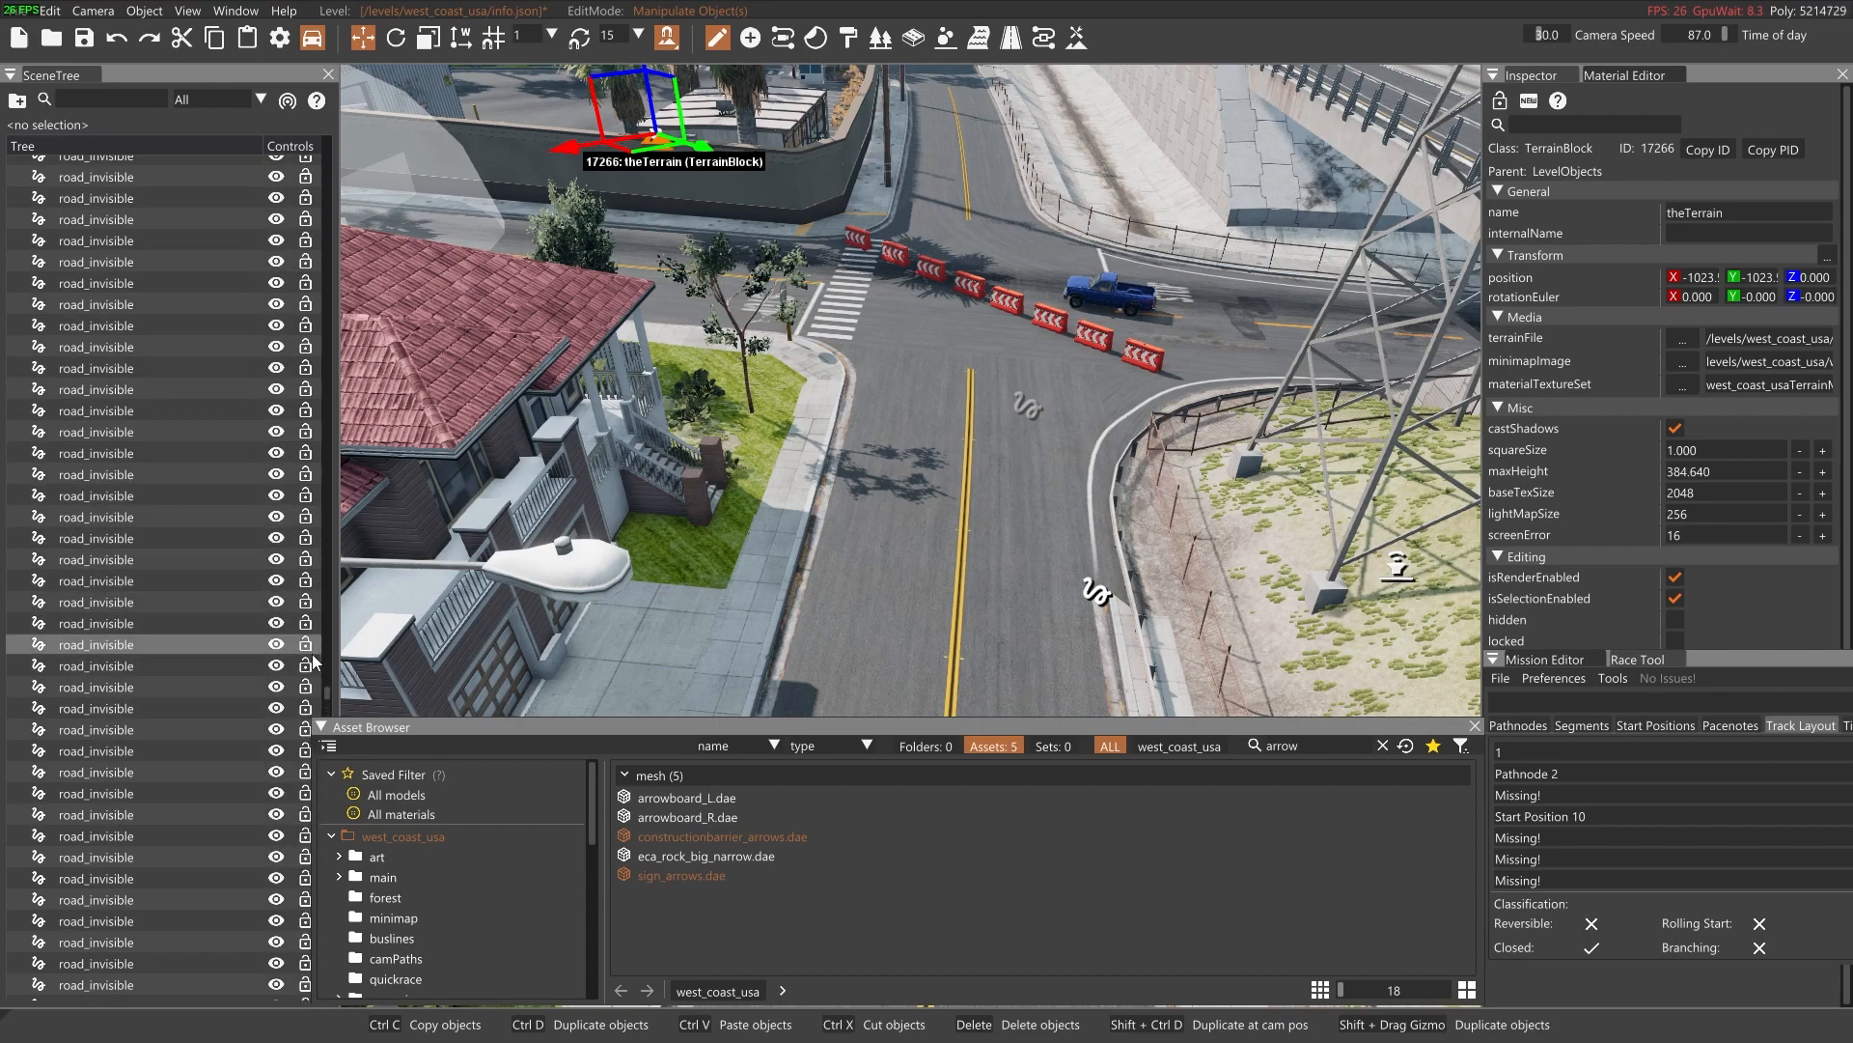
left_click_drag(326, 693, 311, 120)
left_click(19, 213)
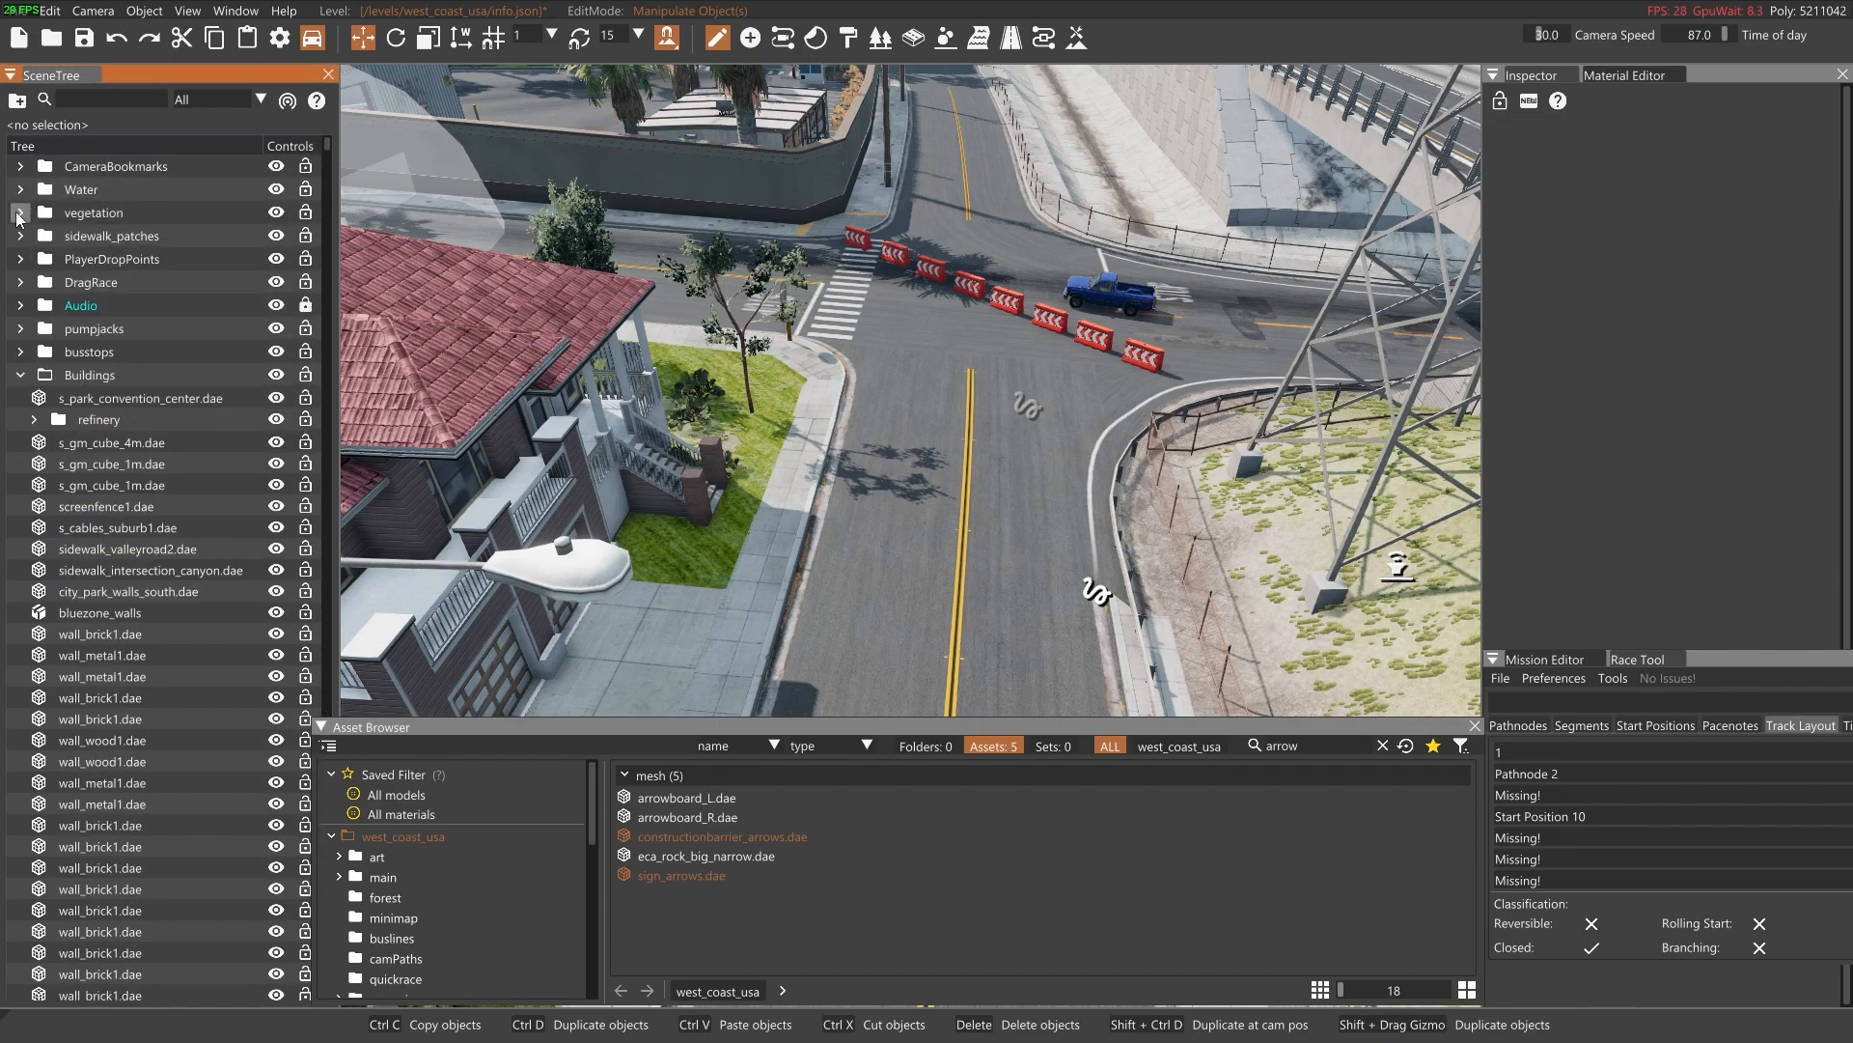
left_click(20, 376)
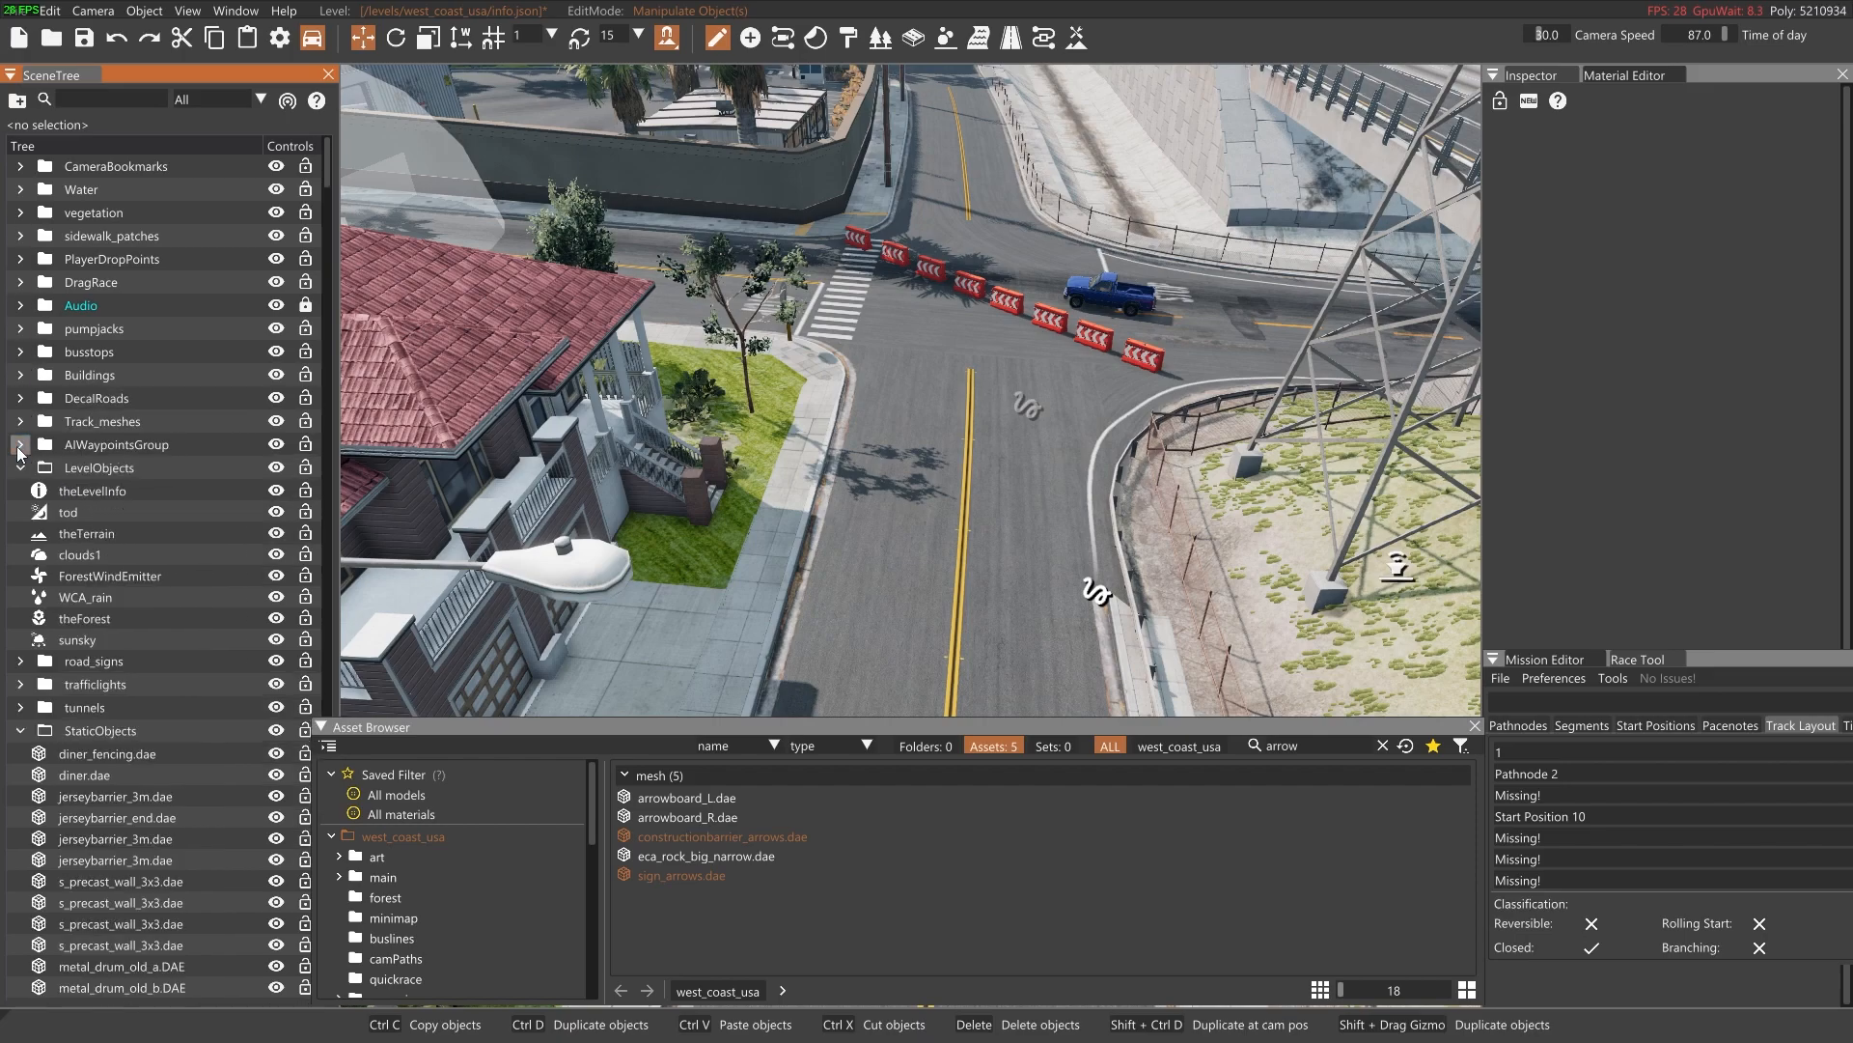
left_click(20, 468)
left_click(20, 561)
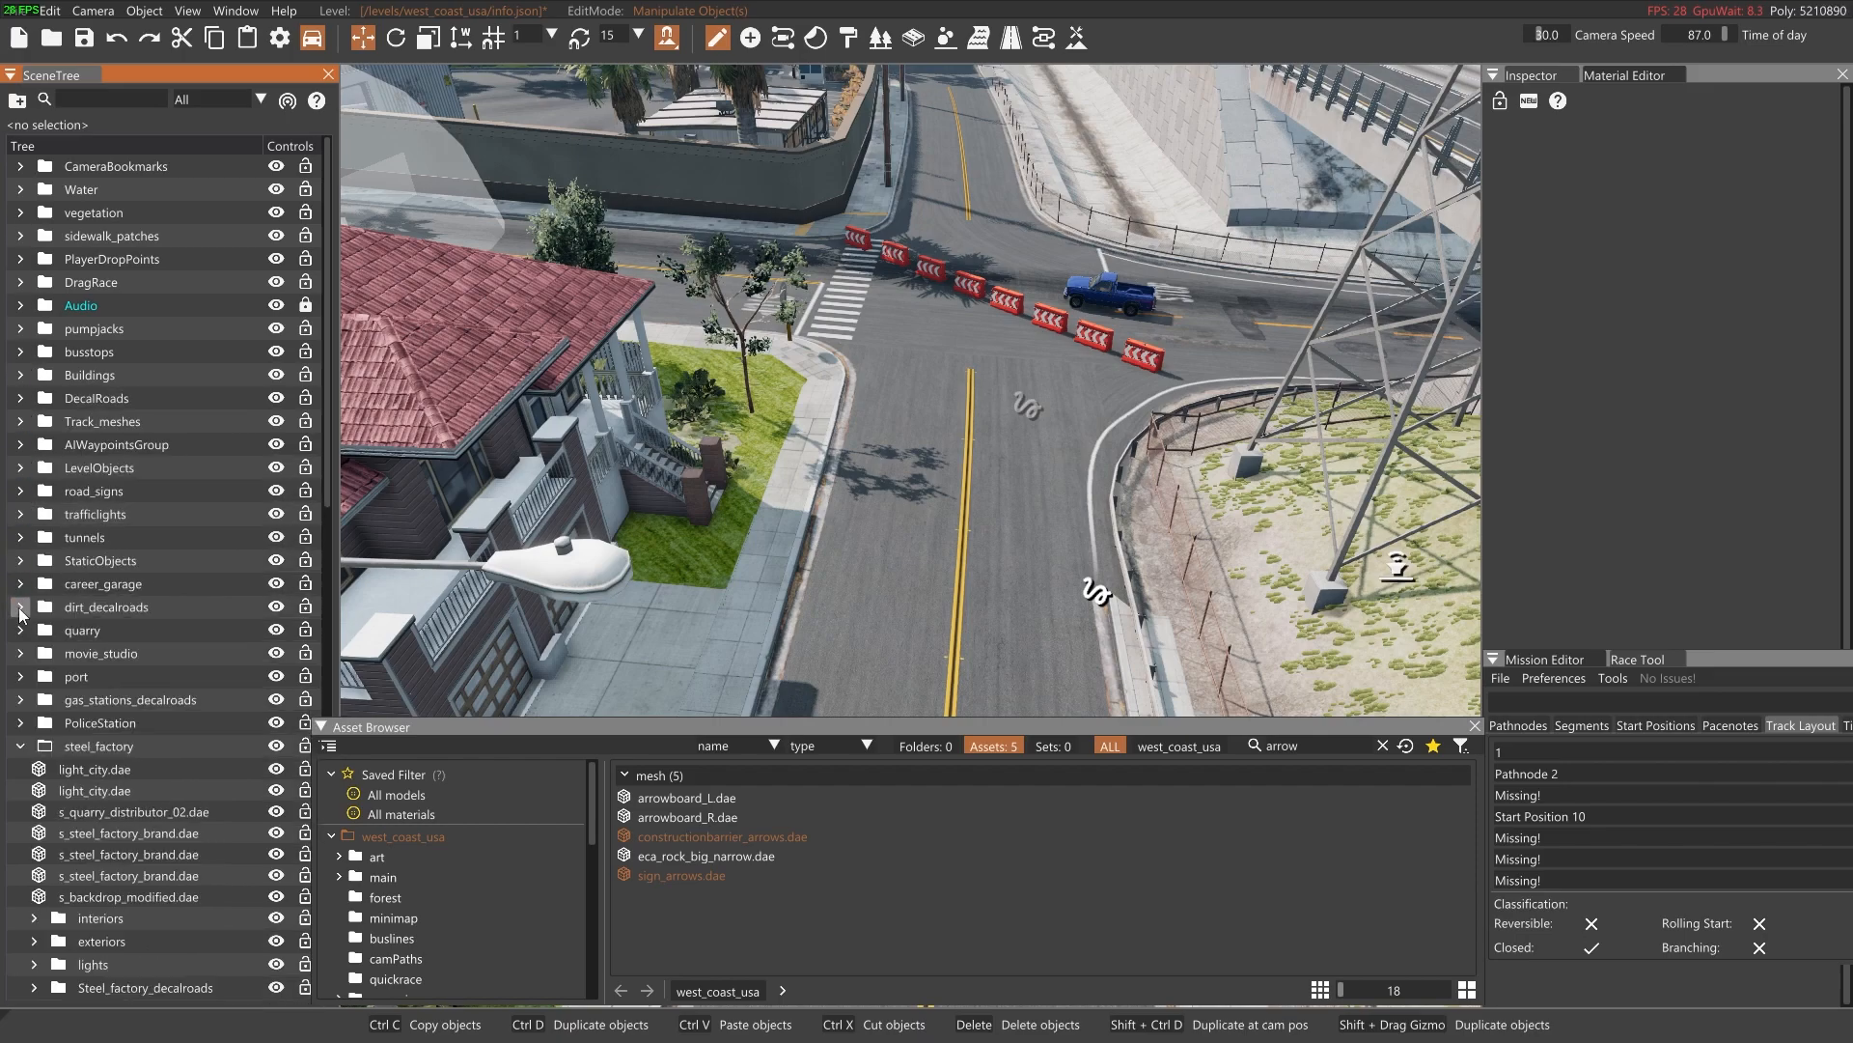
left_click(19, 748)
Create a new subgroup at the root level of the scene tree, below the placed barriers and signs
scroll(106, 666, "down", 6)
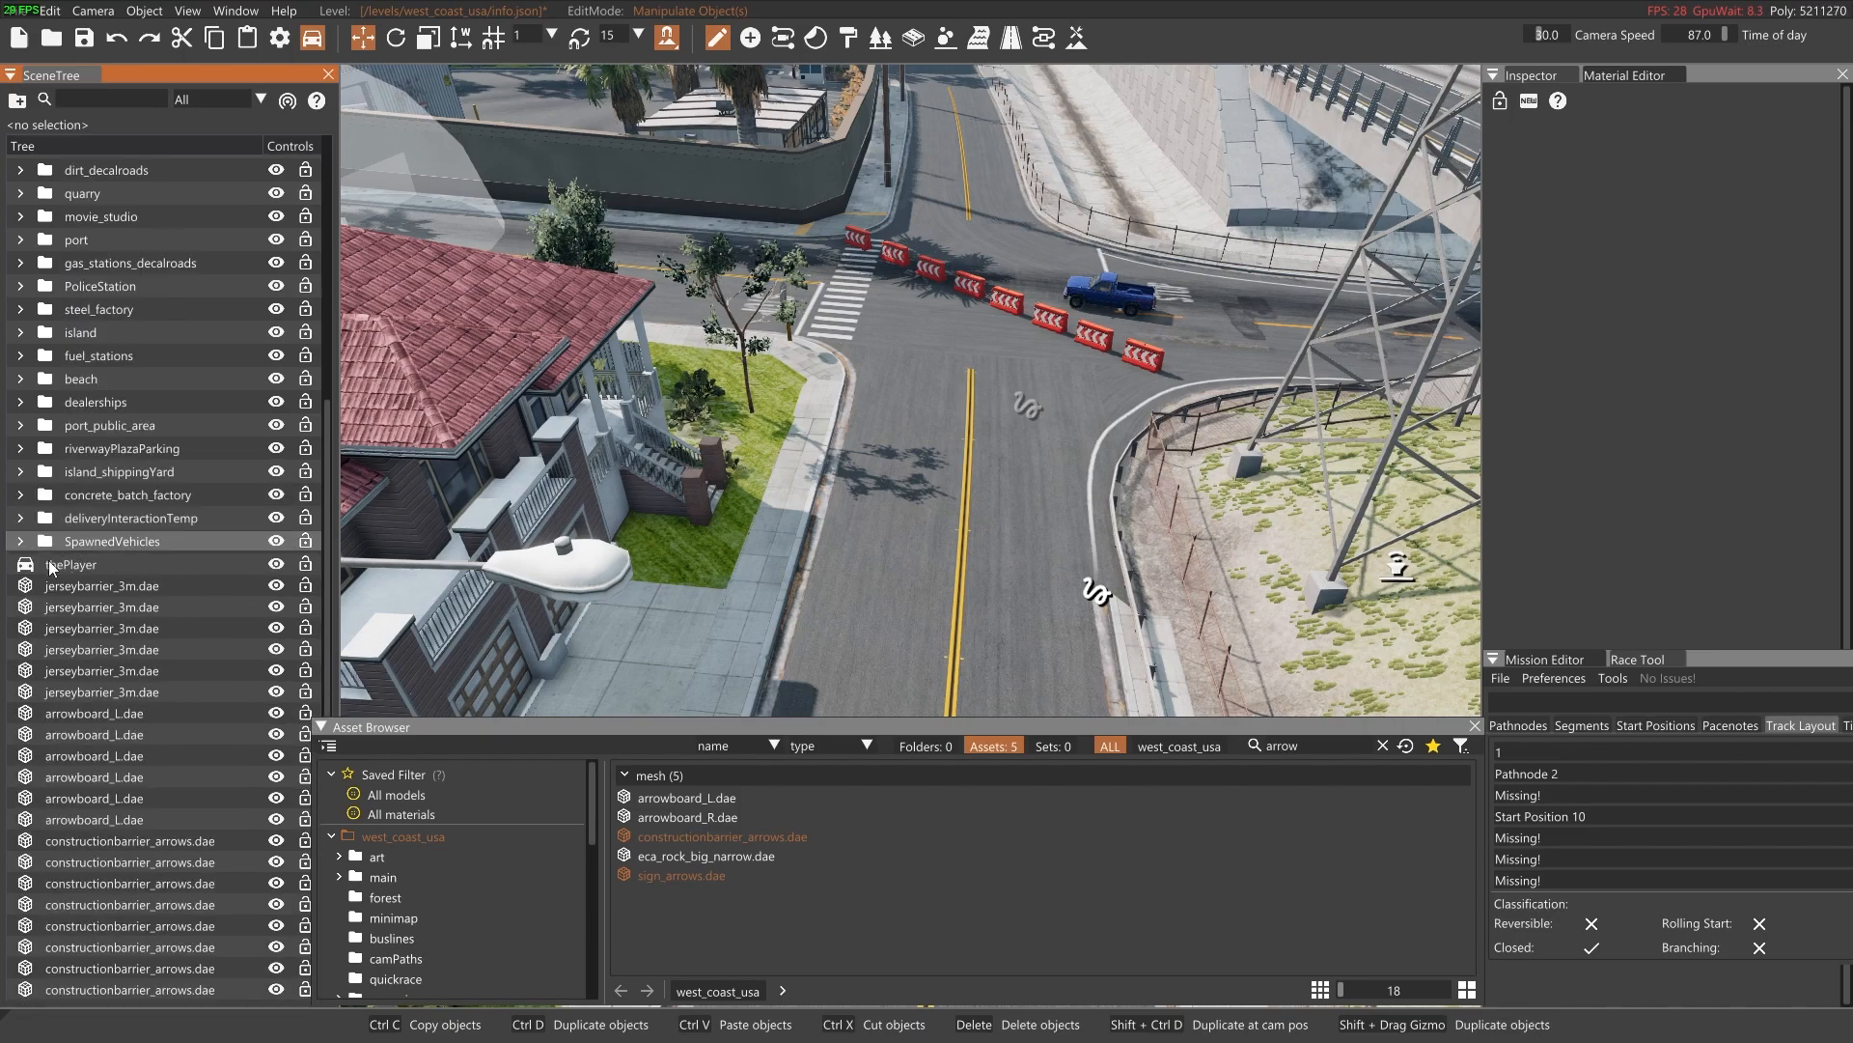
scroll(145, 579, "down", 2)
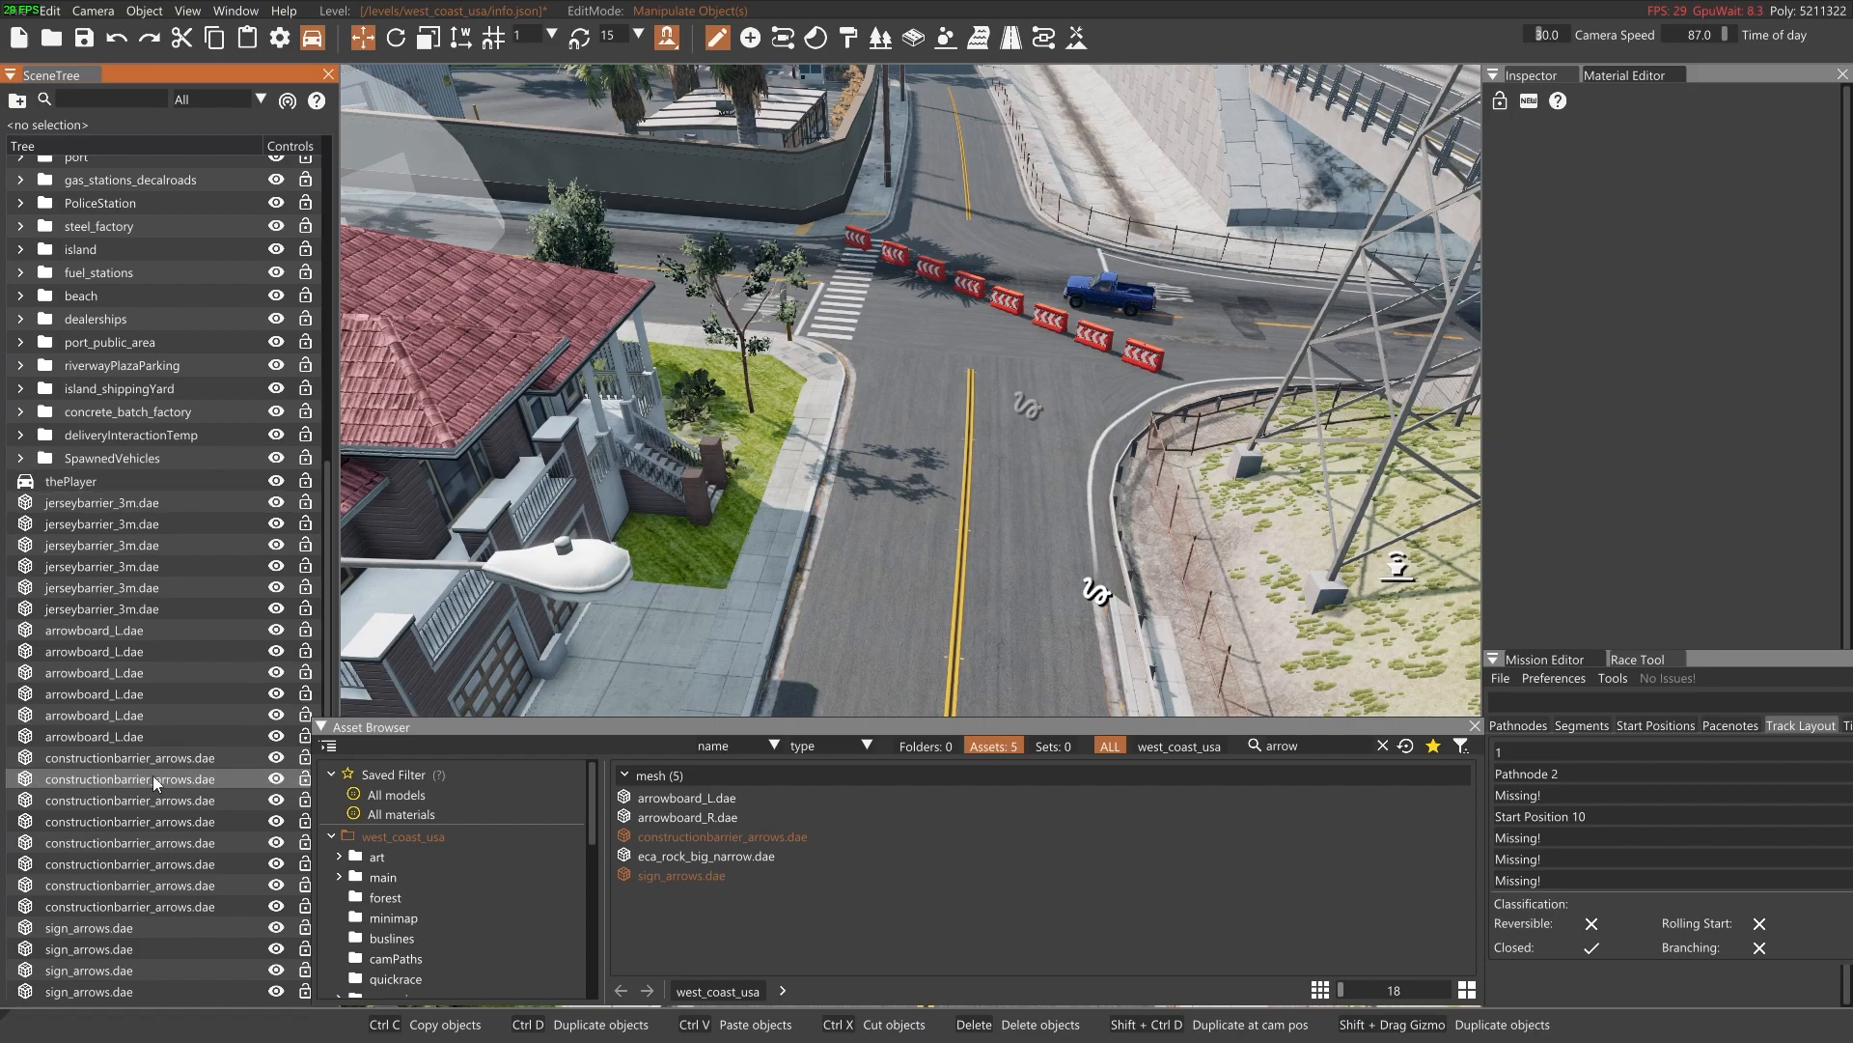
left_click(18, 101)
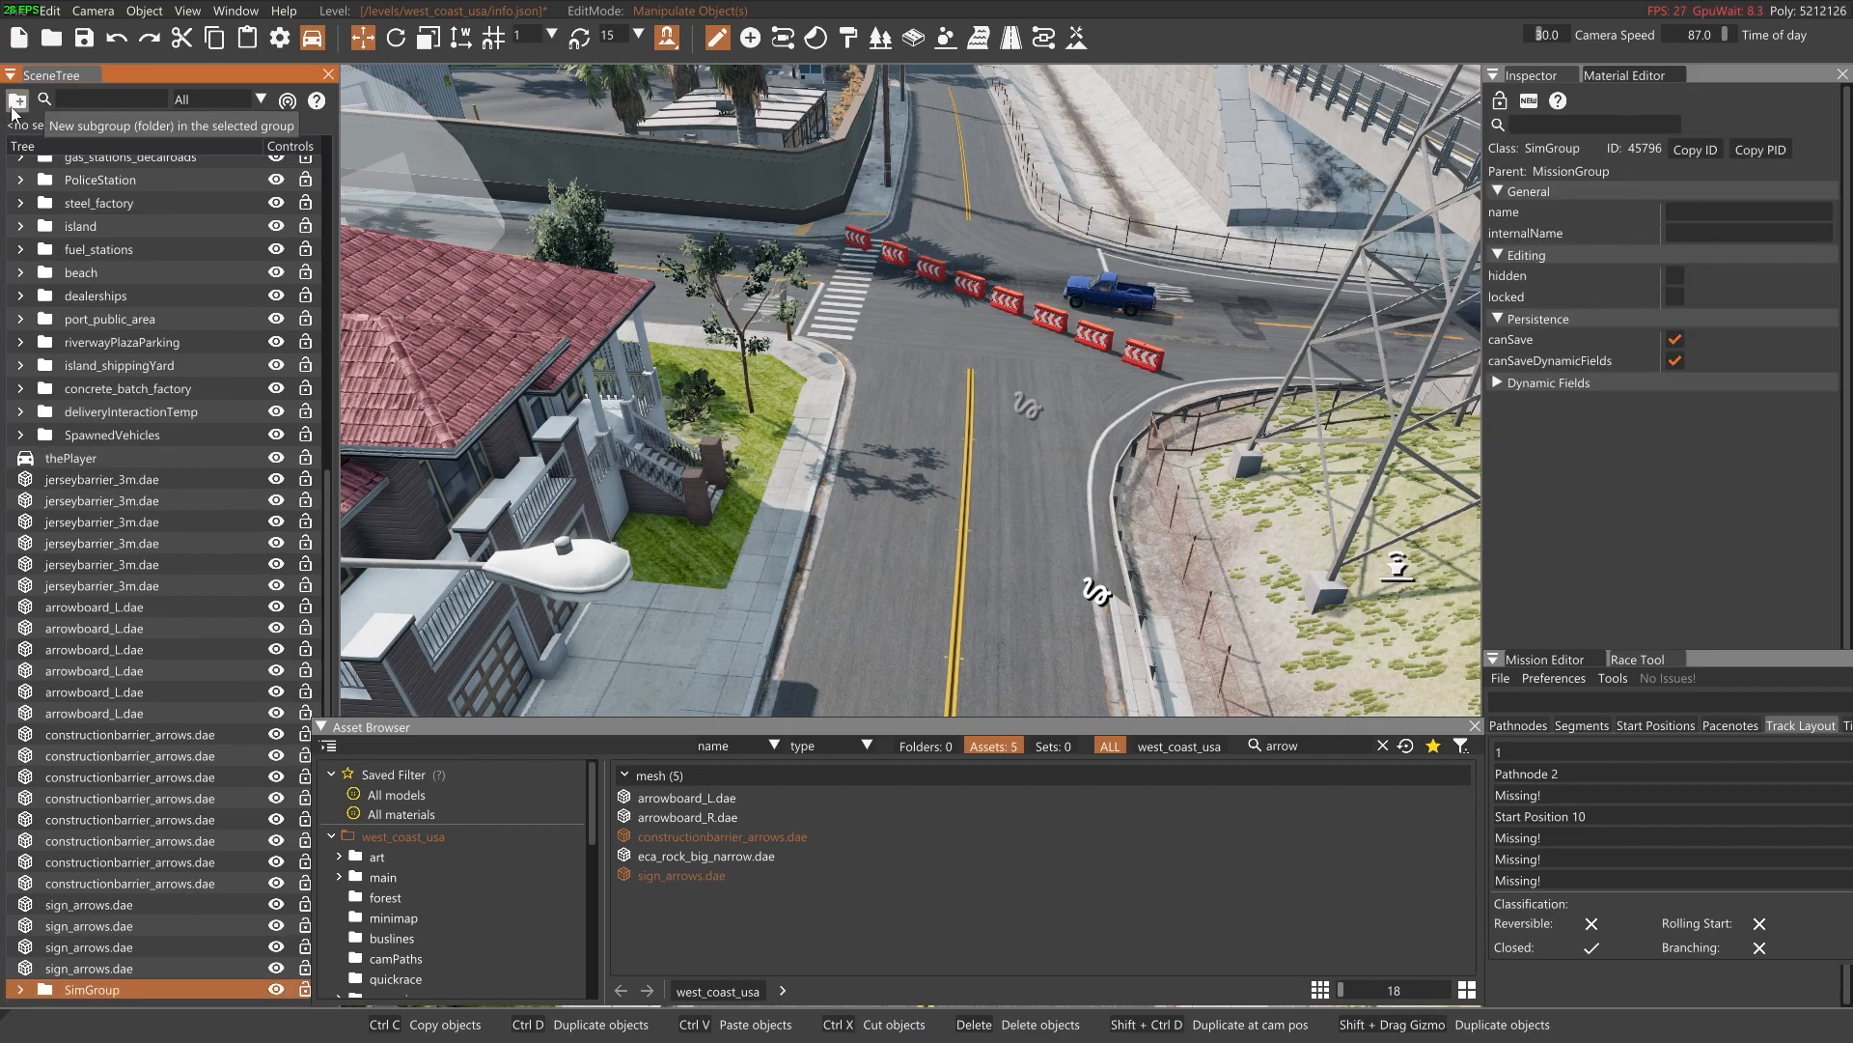
Move all placed objects, from the first loose jerseybarrier_3m.dae to the last sign_arrows.dae, into the new SimGroup
double_click(114, 481)
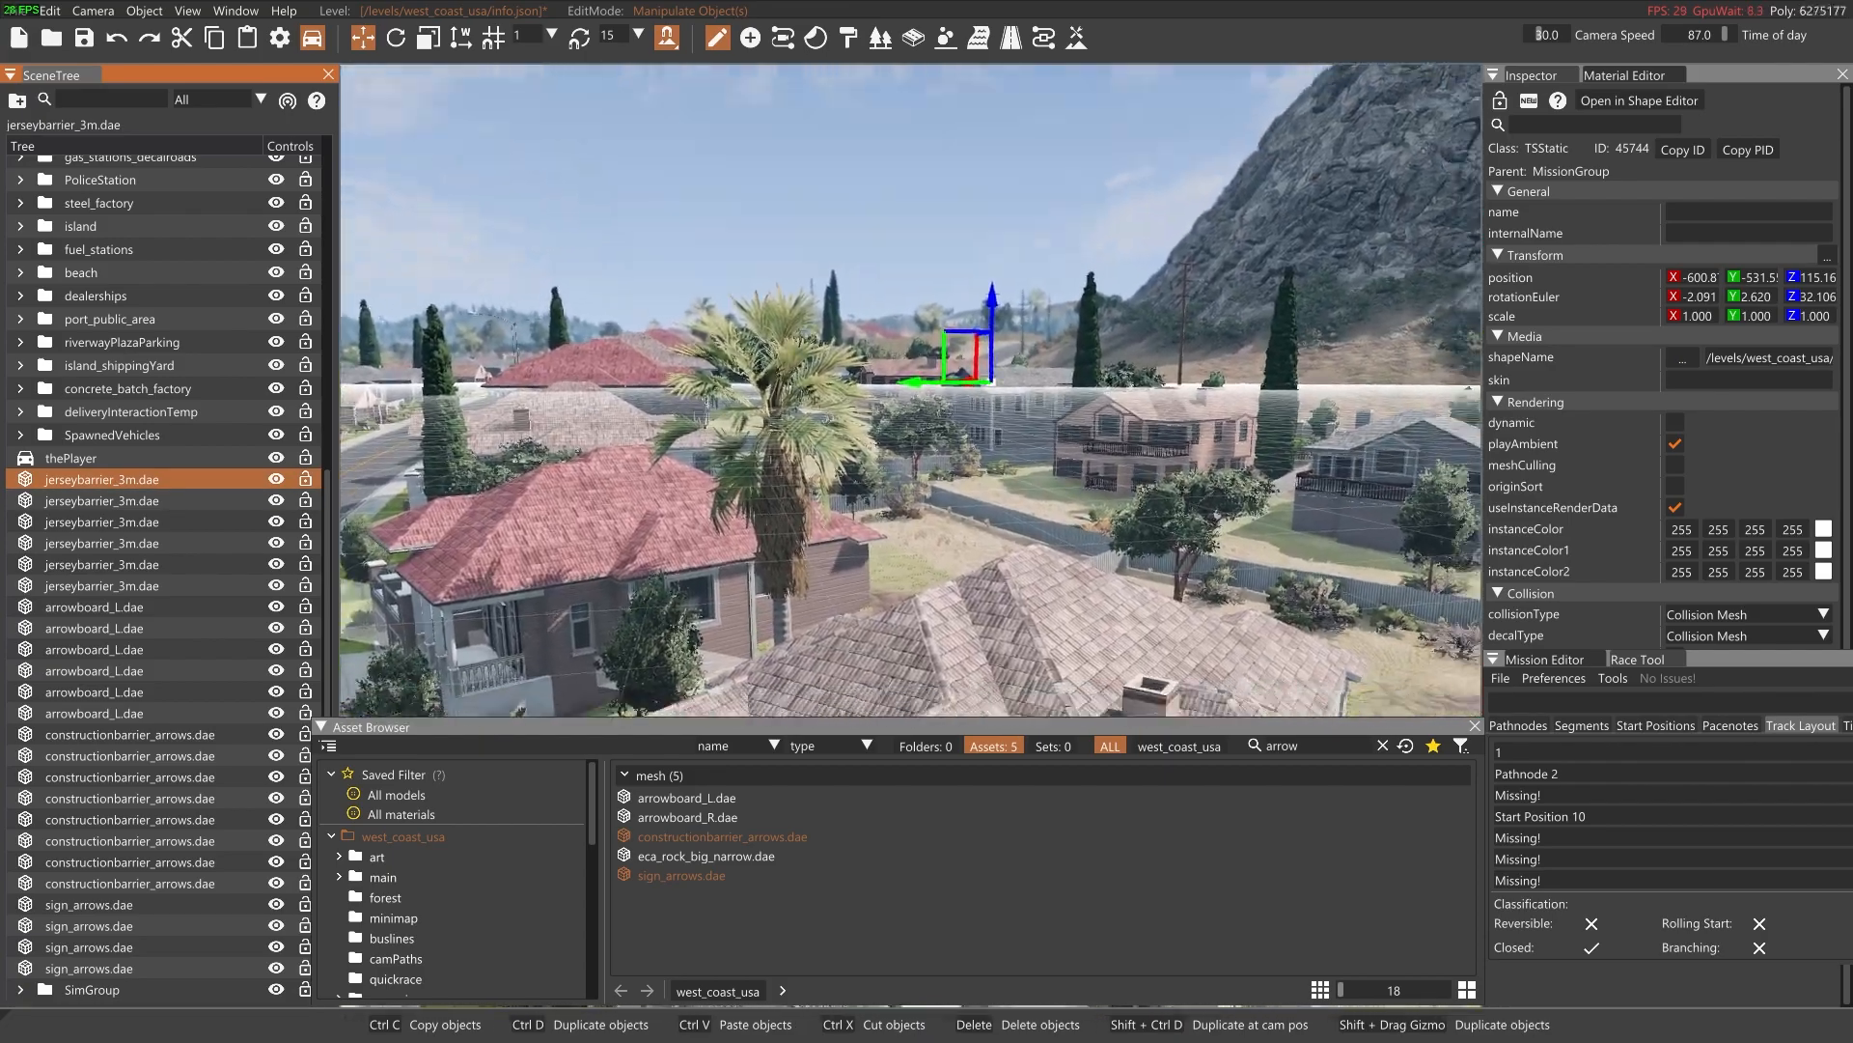
right_click_drag(716, 522, 867, 629)
left_click(97, 969, "shift")
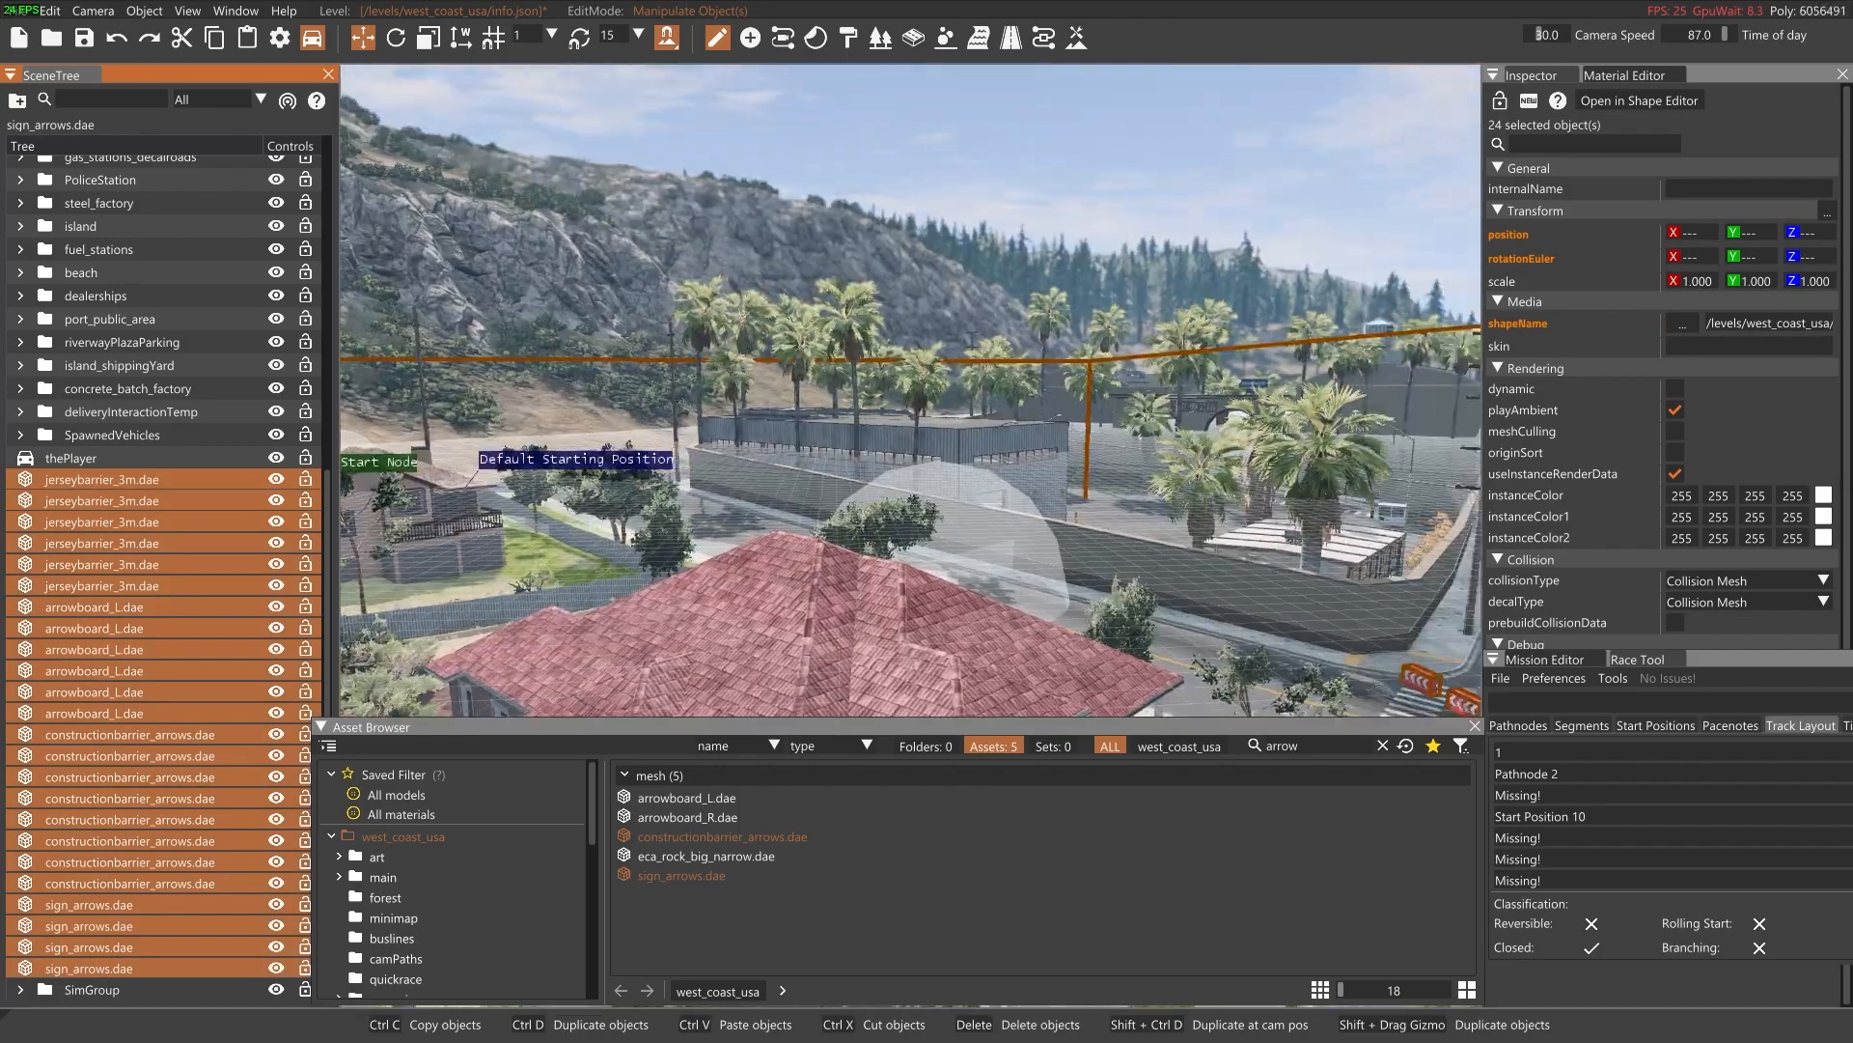
key("s")
right_click_drag(911, 390, 768, 504)
key("s")
key("w")
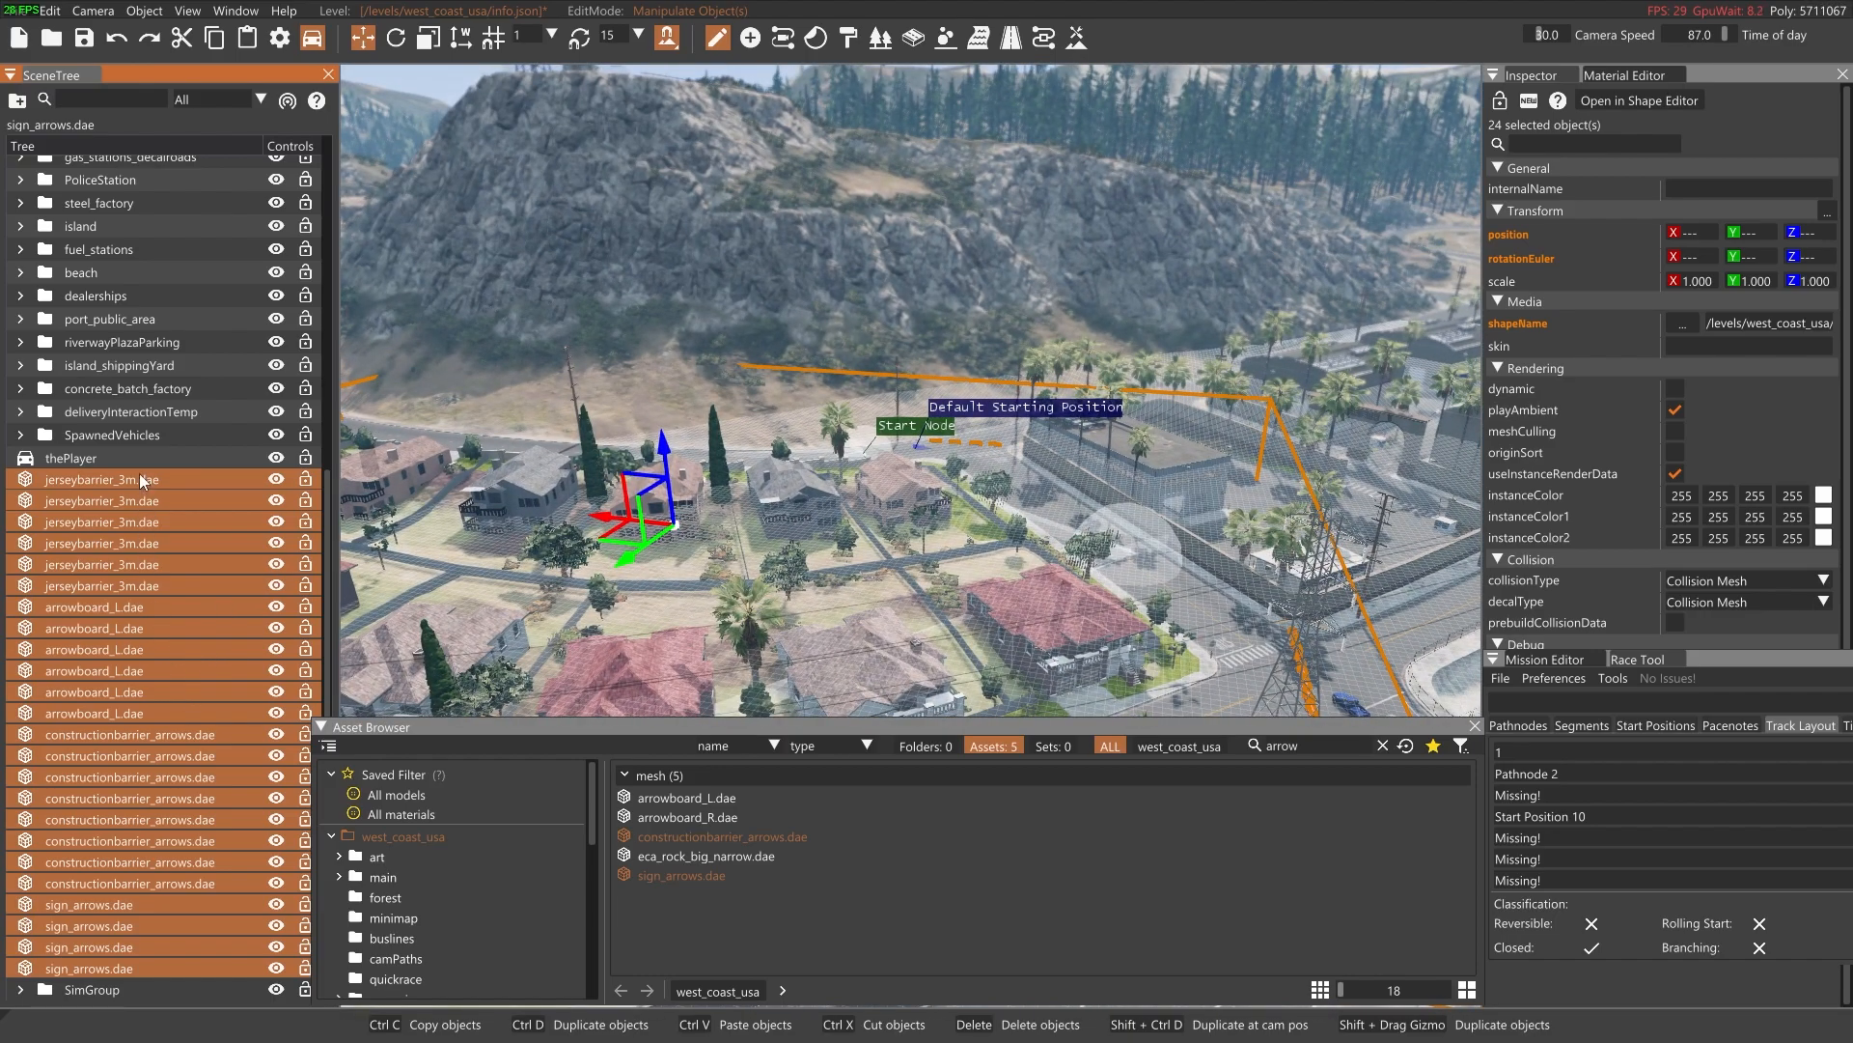
left_click_drag(135, 477, 113, 946)
left_click(100, 965, "shift")
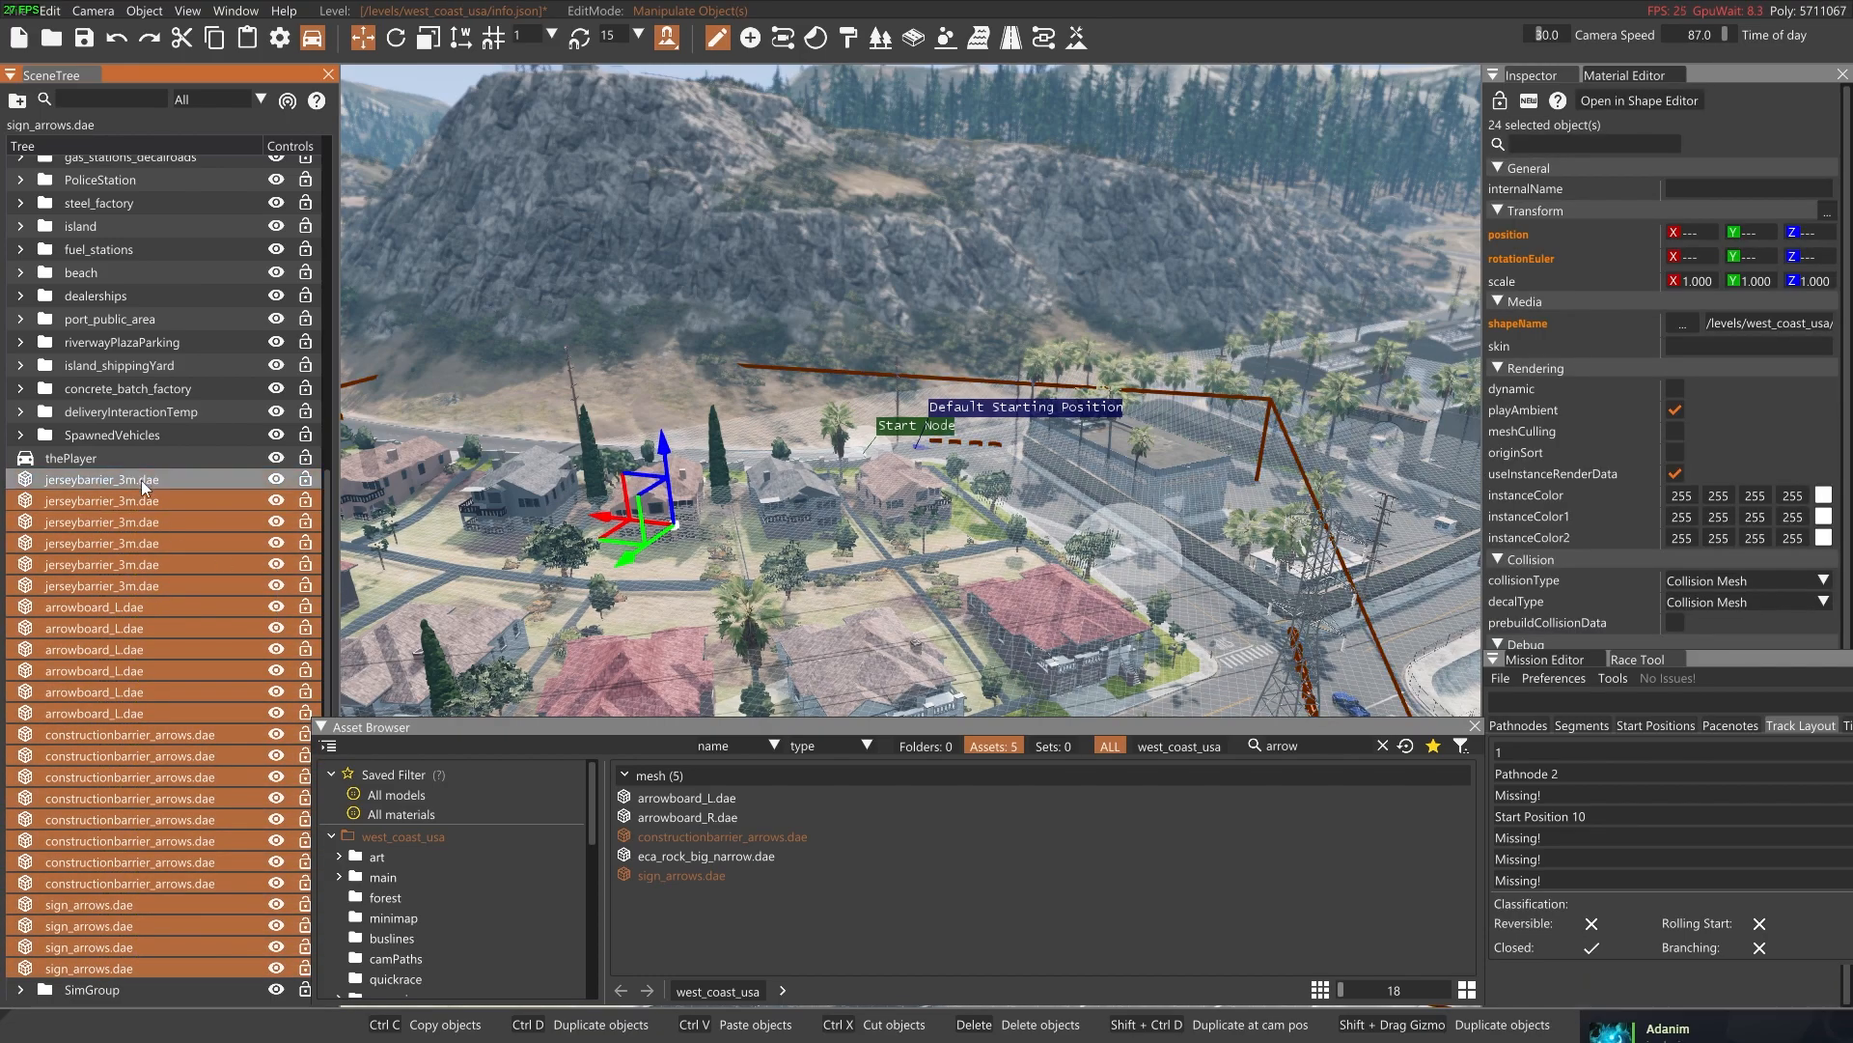
left_click_drag(144, 513, 111, 985)
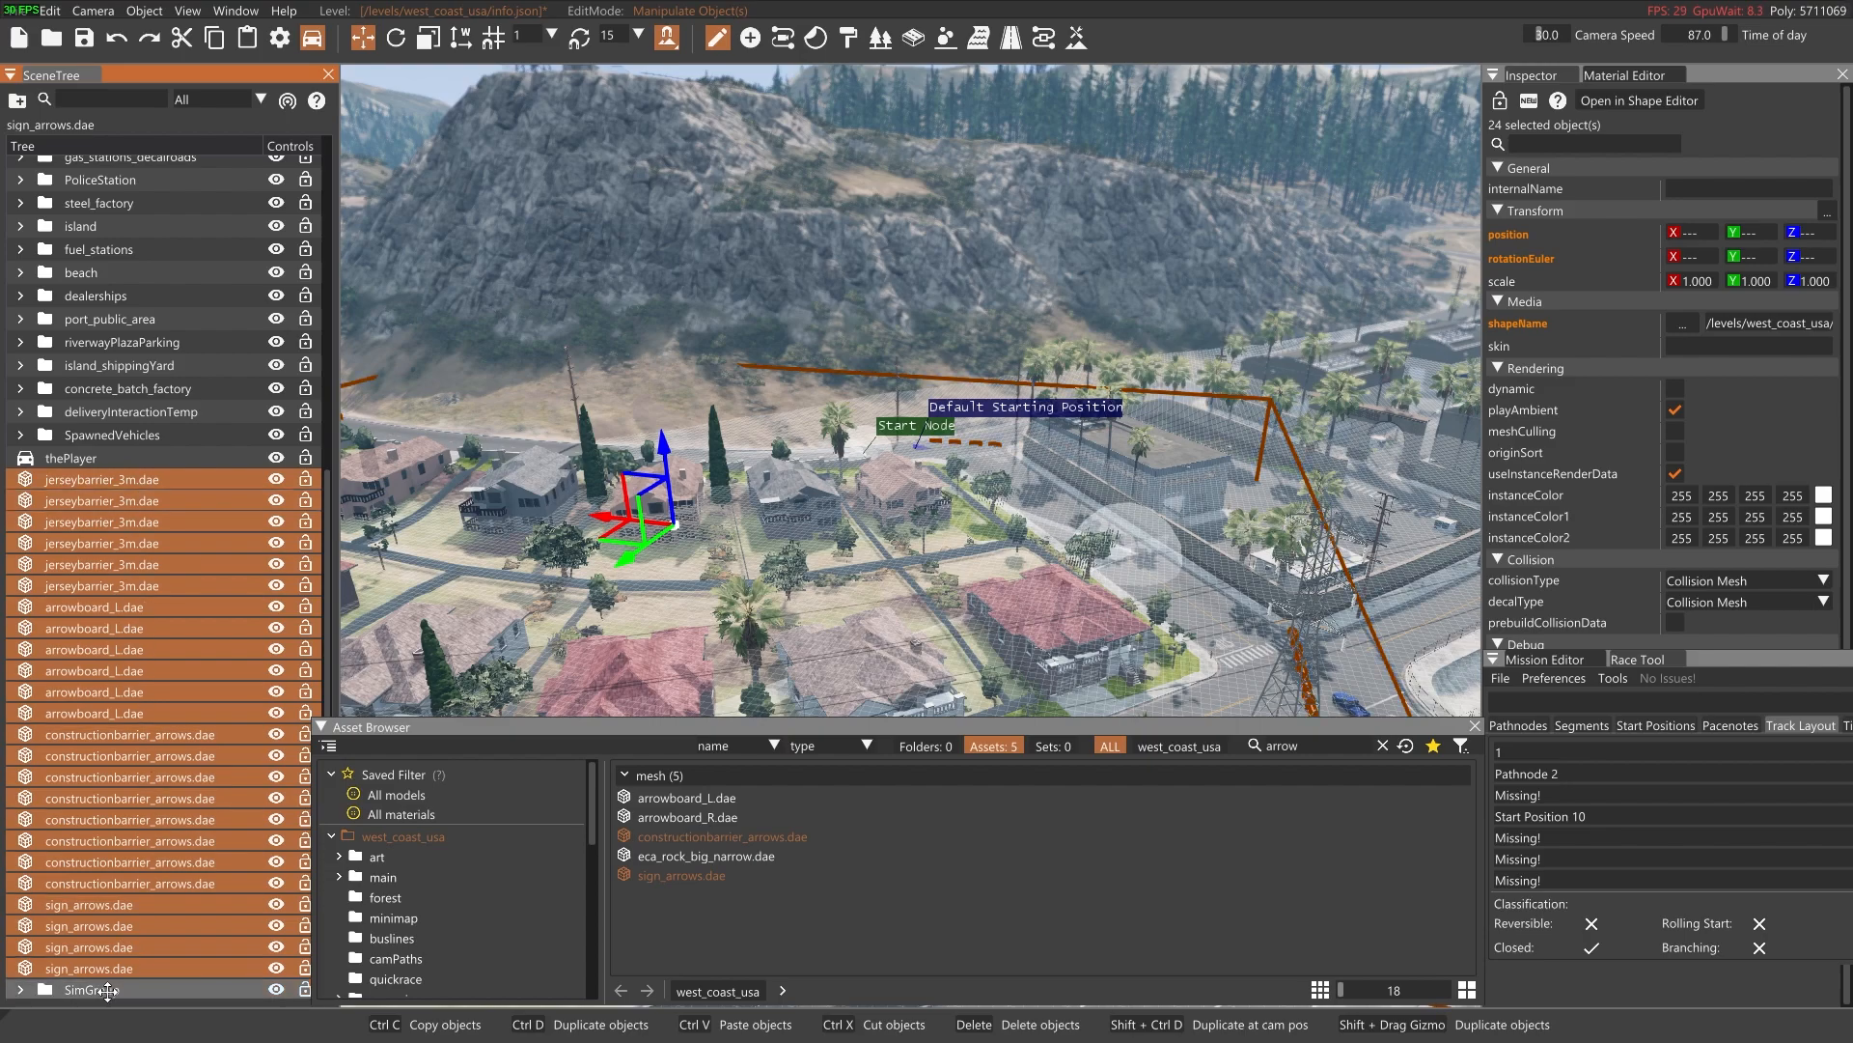
Expand the SimGroup holding the barriers and signs, and start packing it as a prefab
left_click(21, 479)
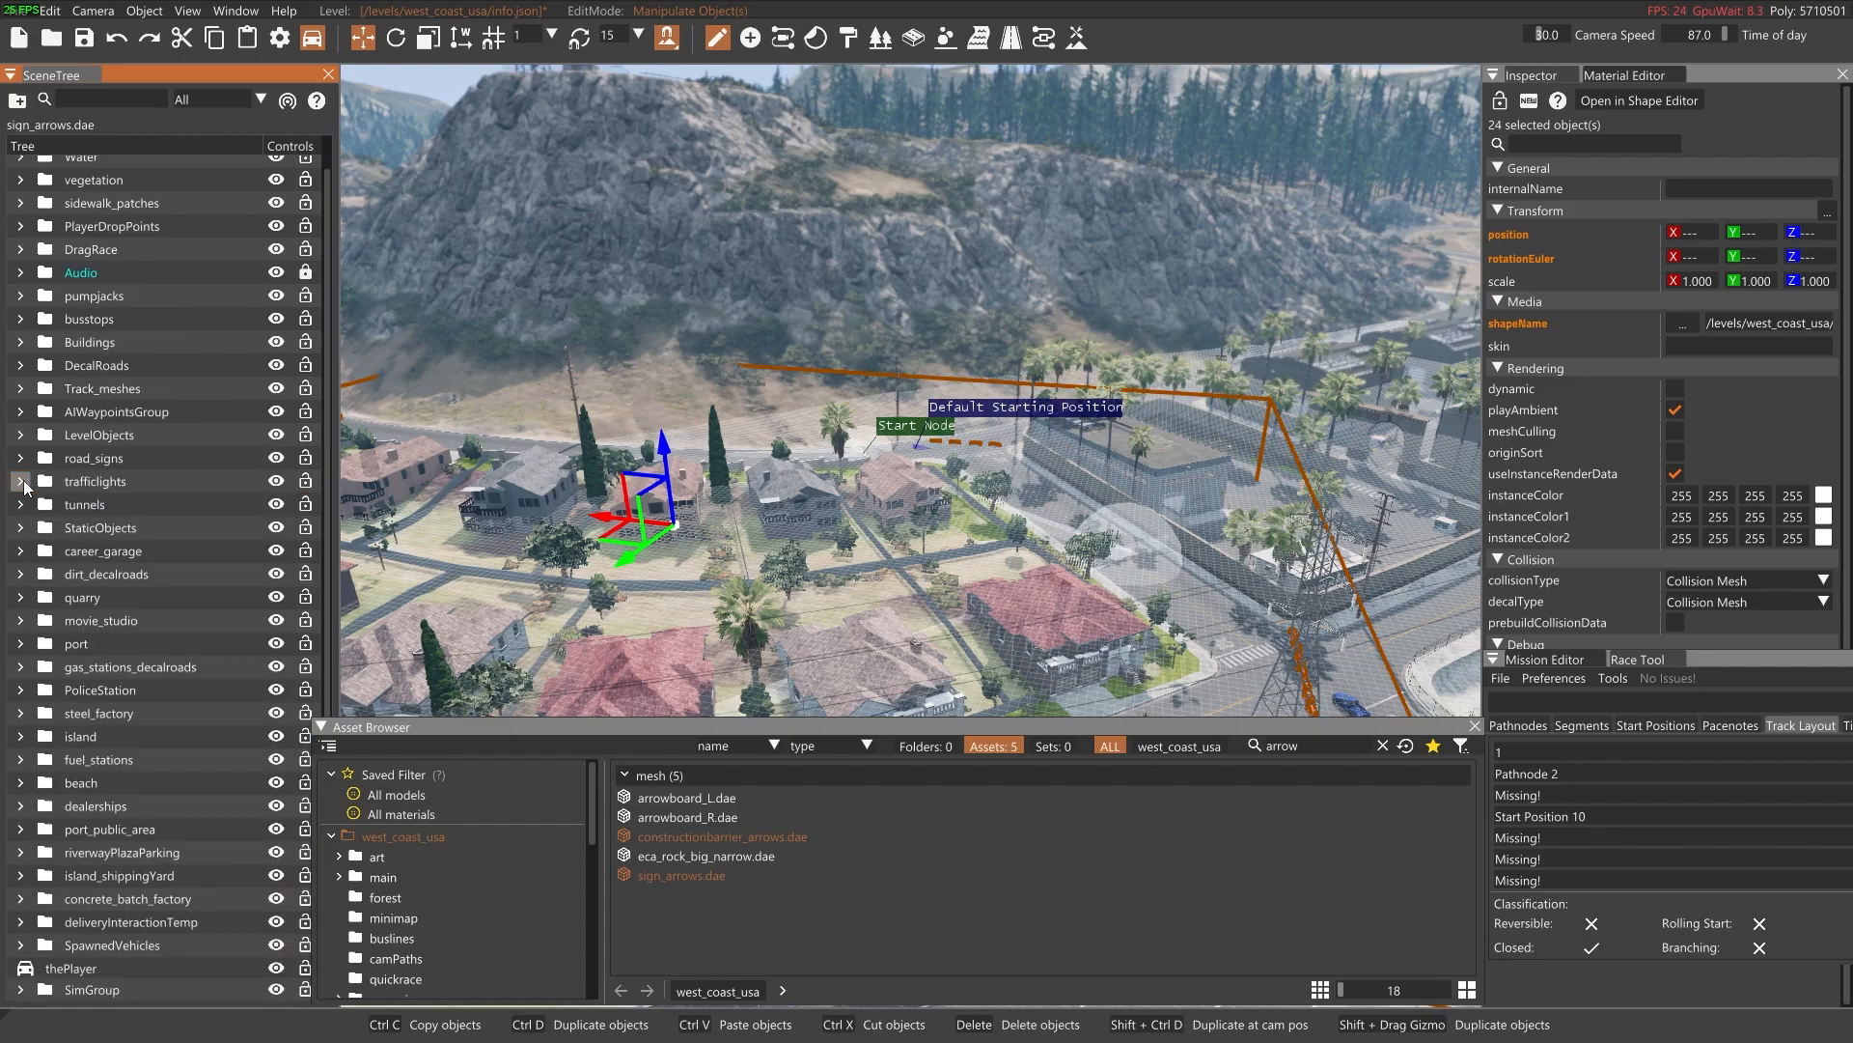
left_click(20, 990)
scroll(91, 929, "down", 5)
left_click(115, 480)
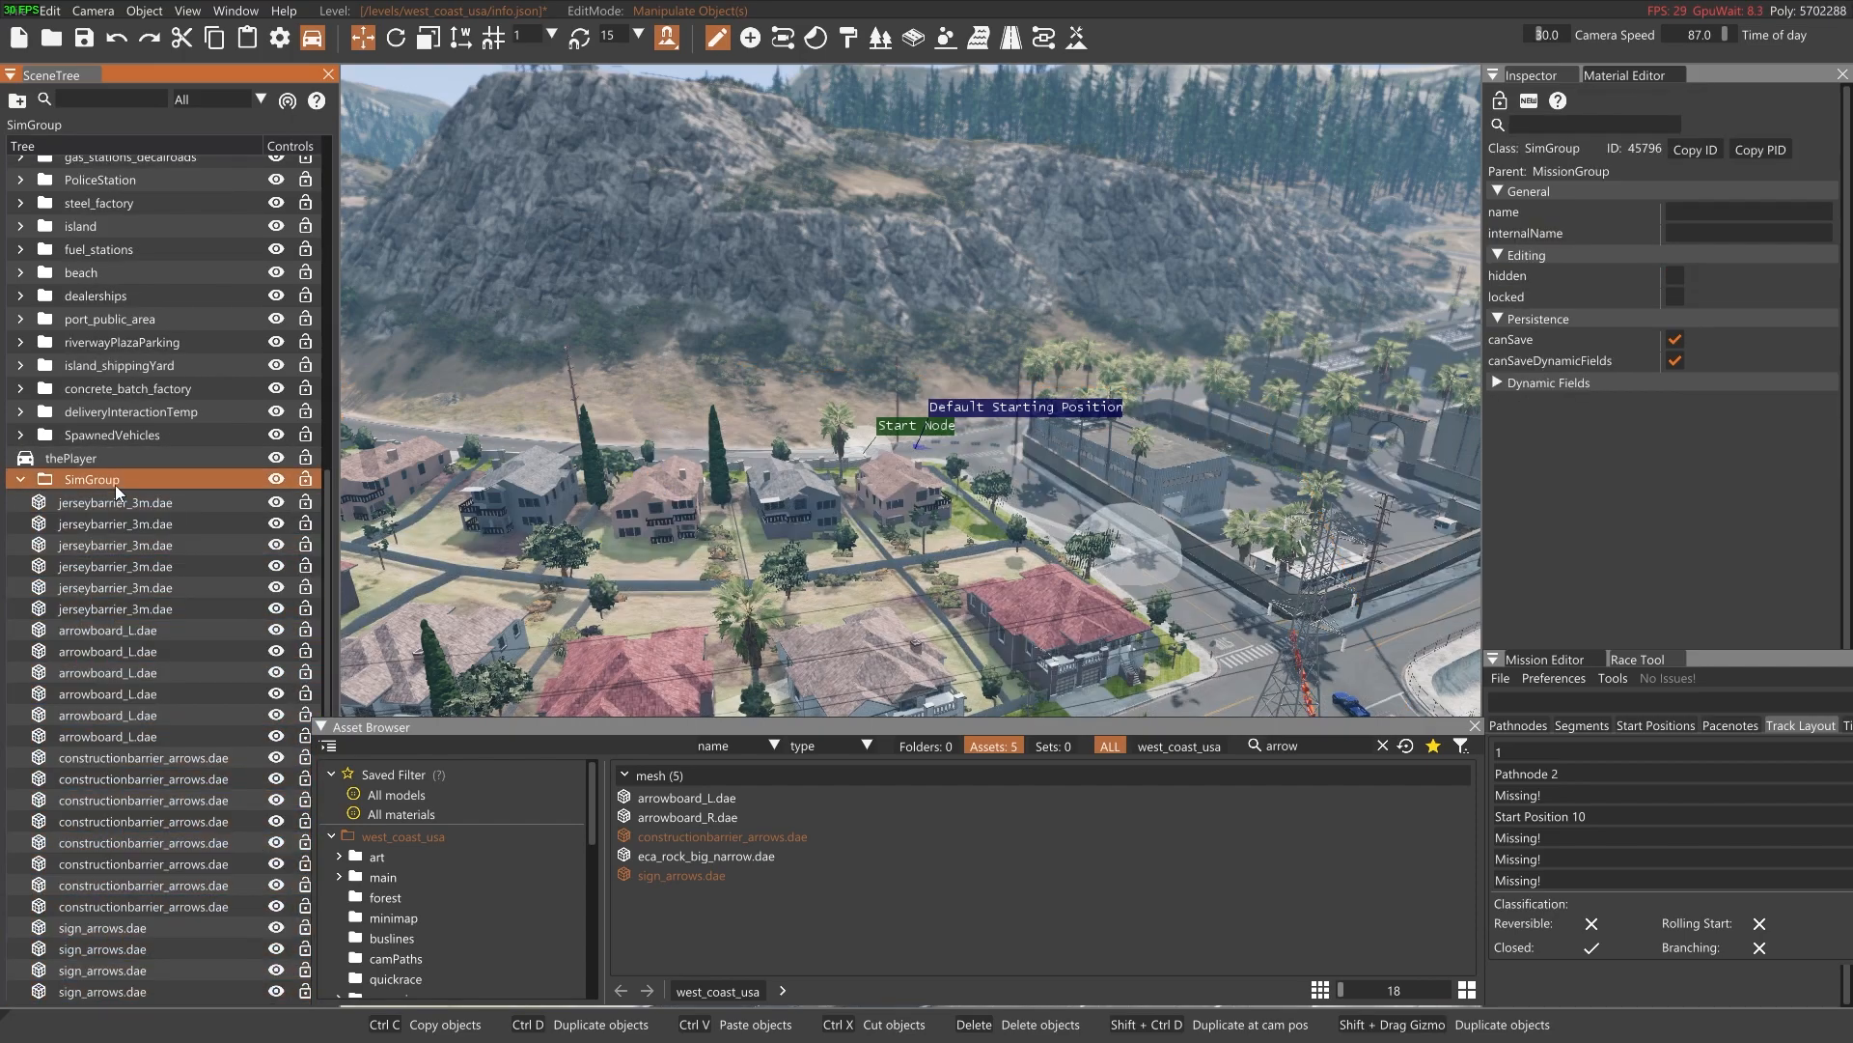
right_click(115, 486)
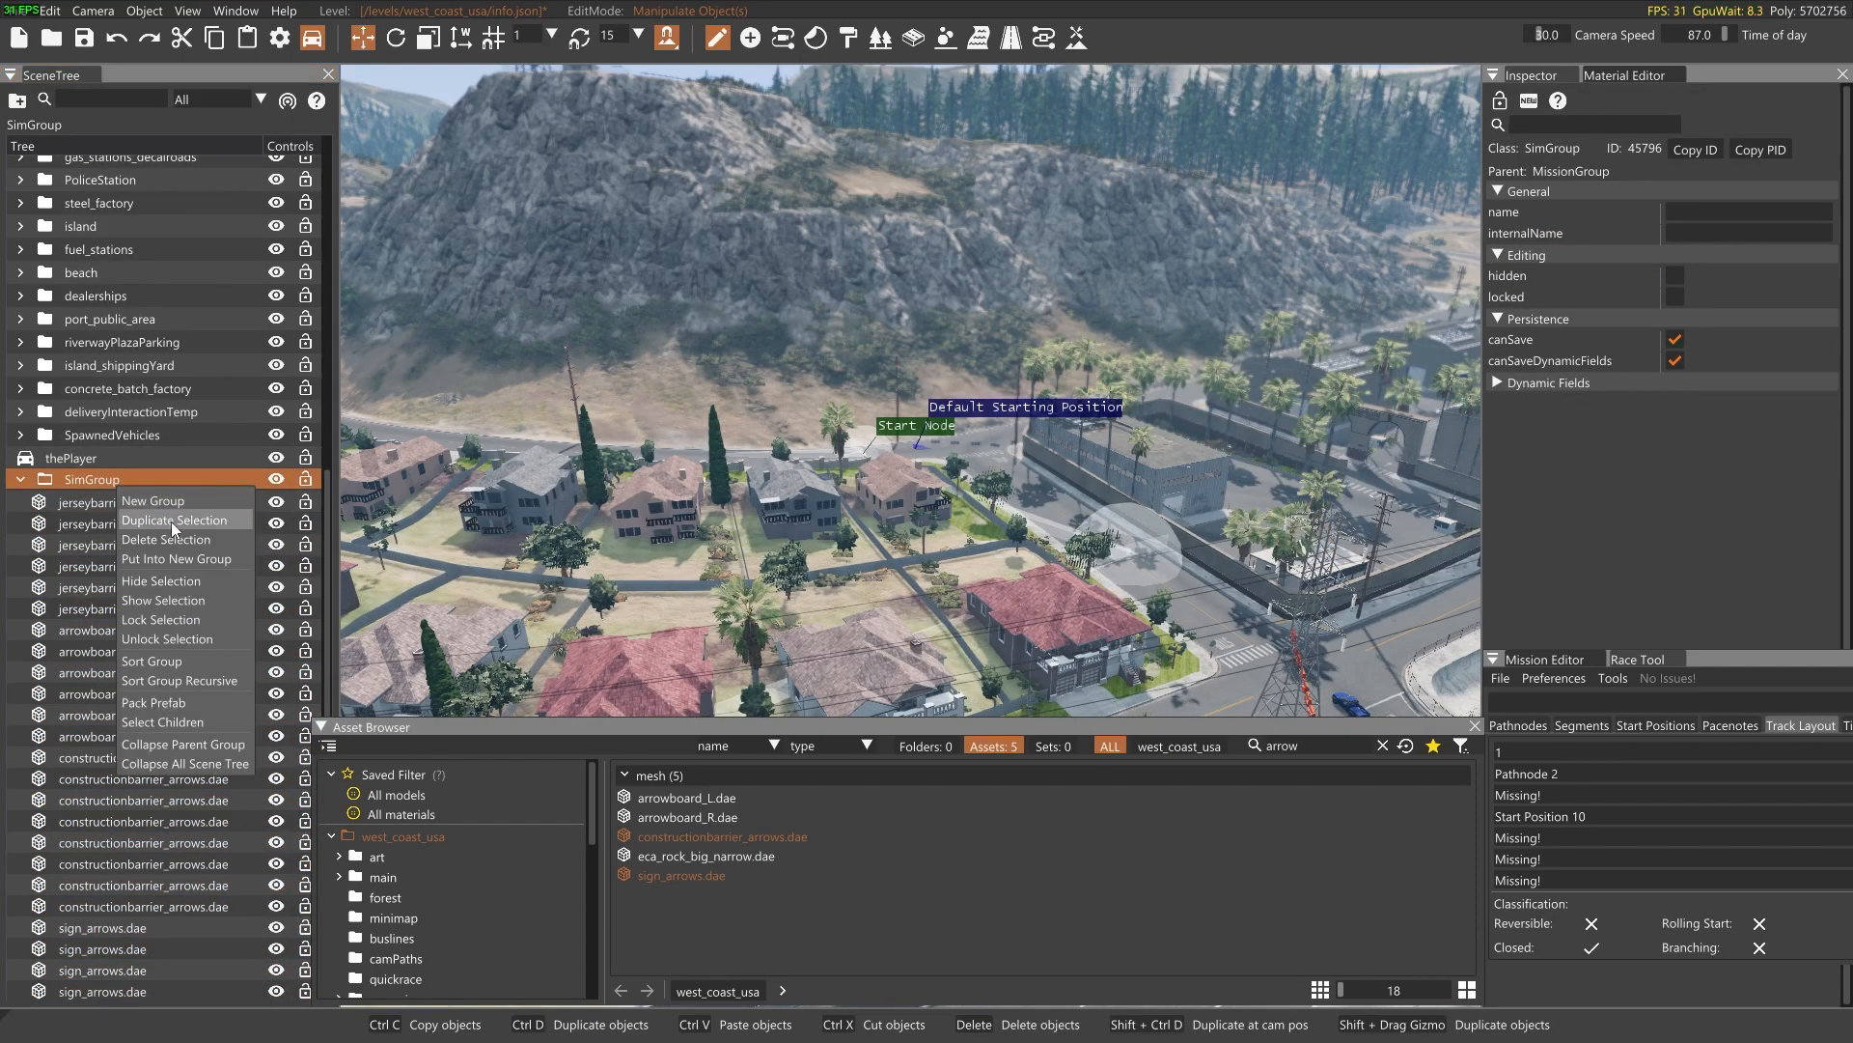
left_click(195, 703)
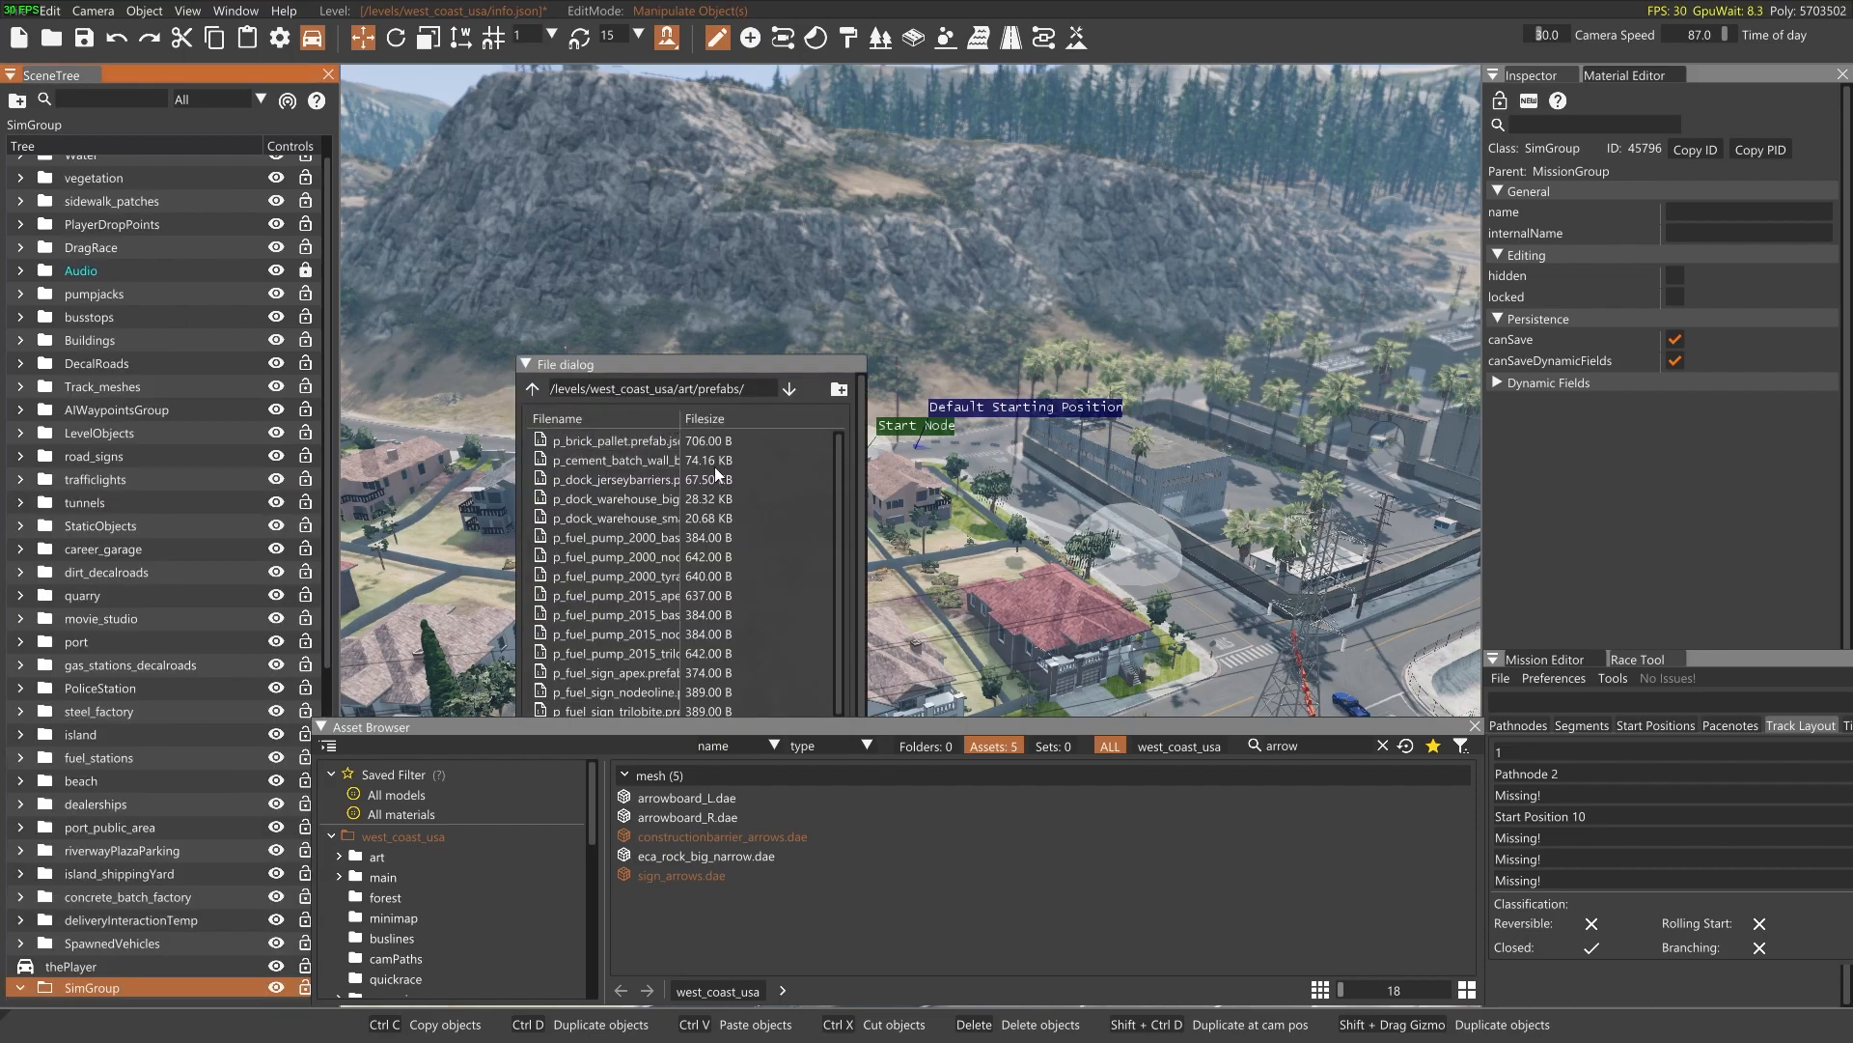
left_click_drag(738, 365, 735, 175)
Set the prefab's save location to /gameplay/missions/west_coast_usa/timeTrial/030-Tutorialtimetrial
left_click(533, 197)
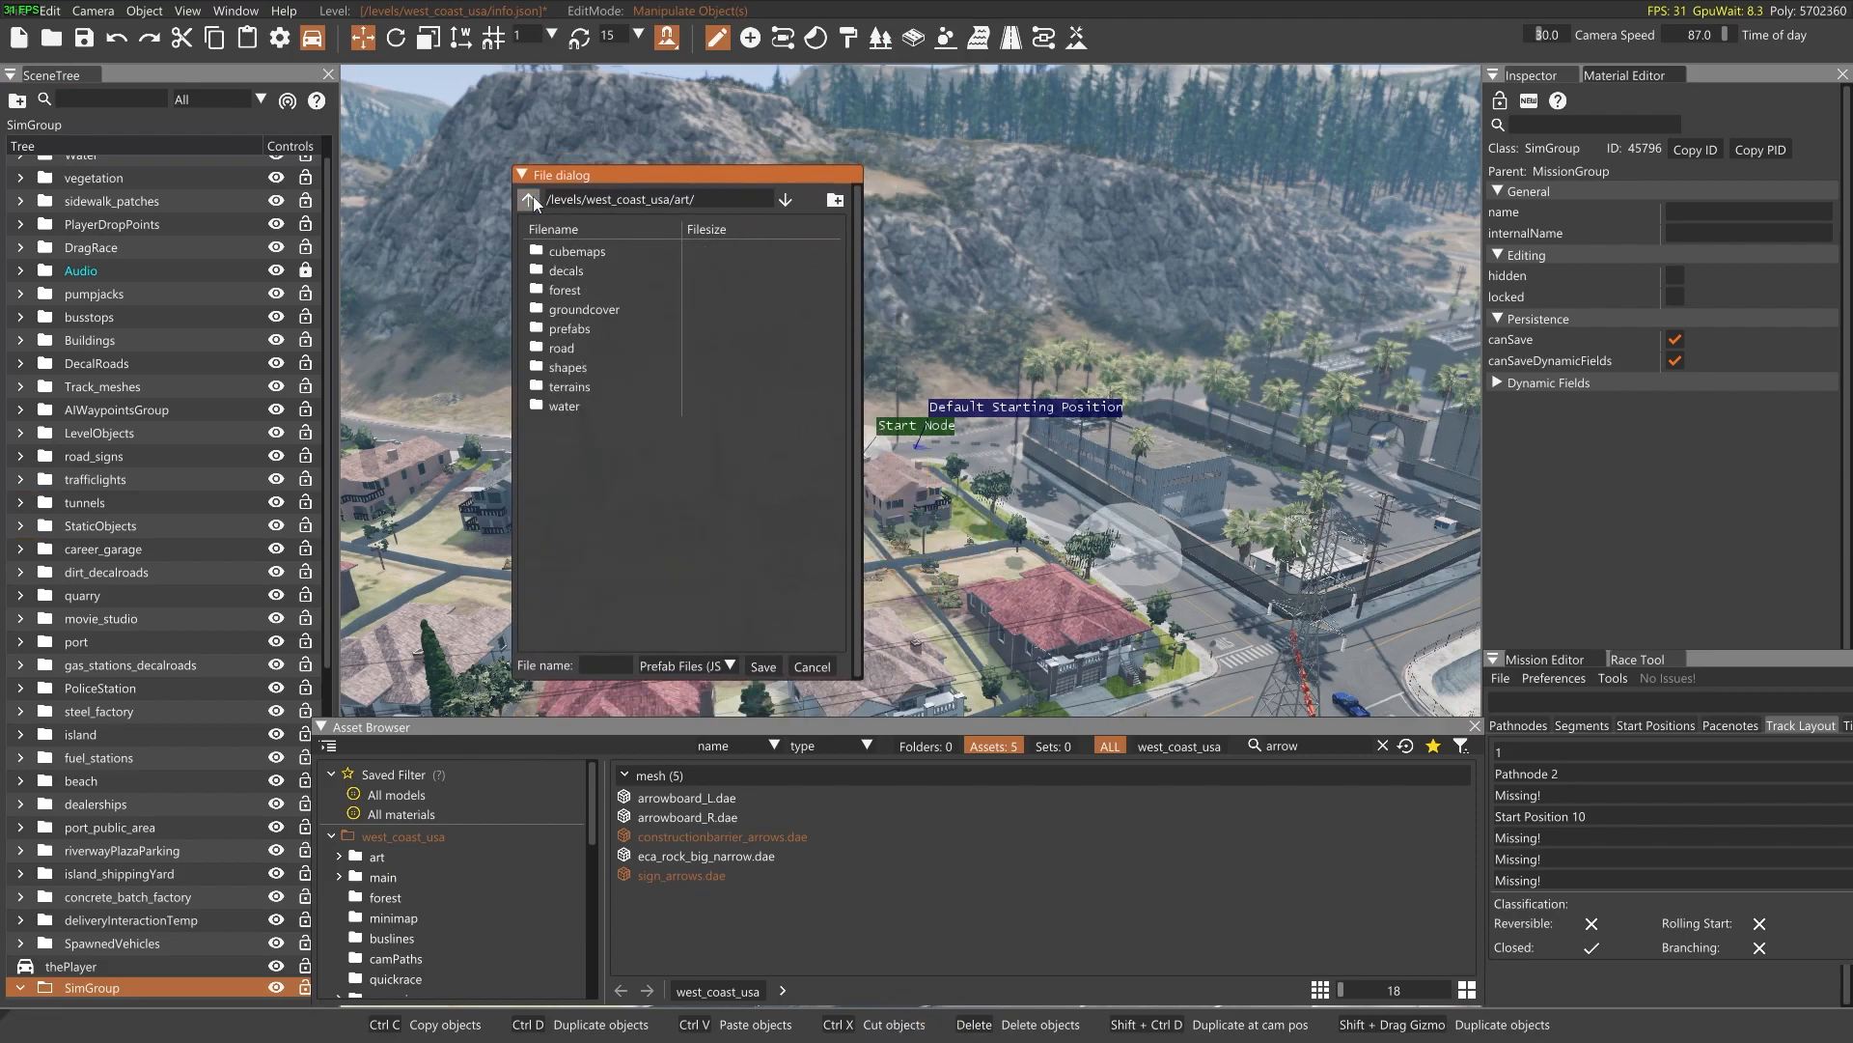
left_click(529, 198)
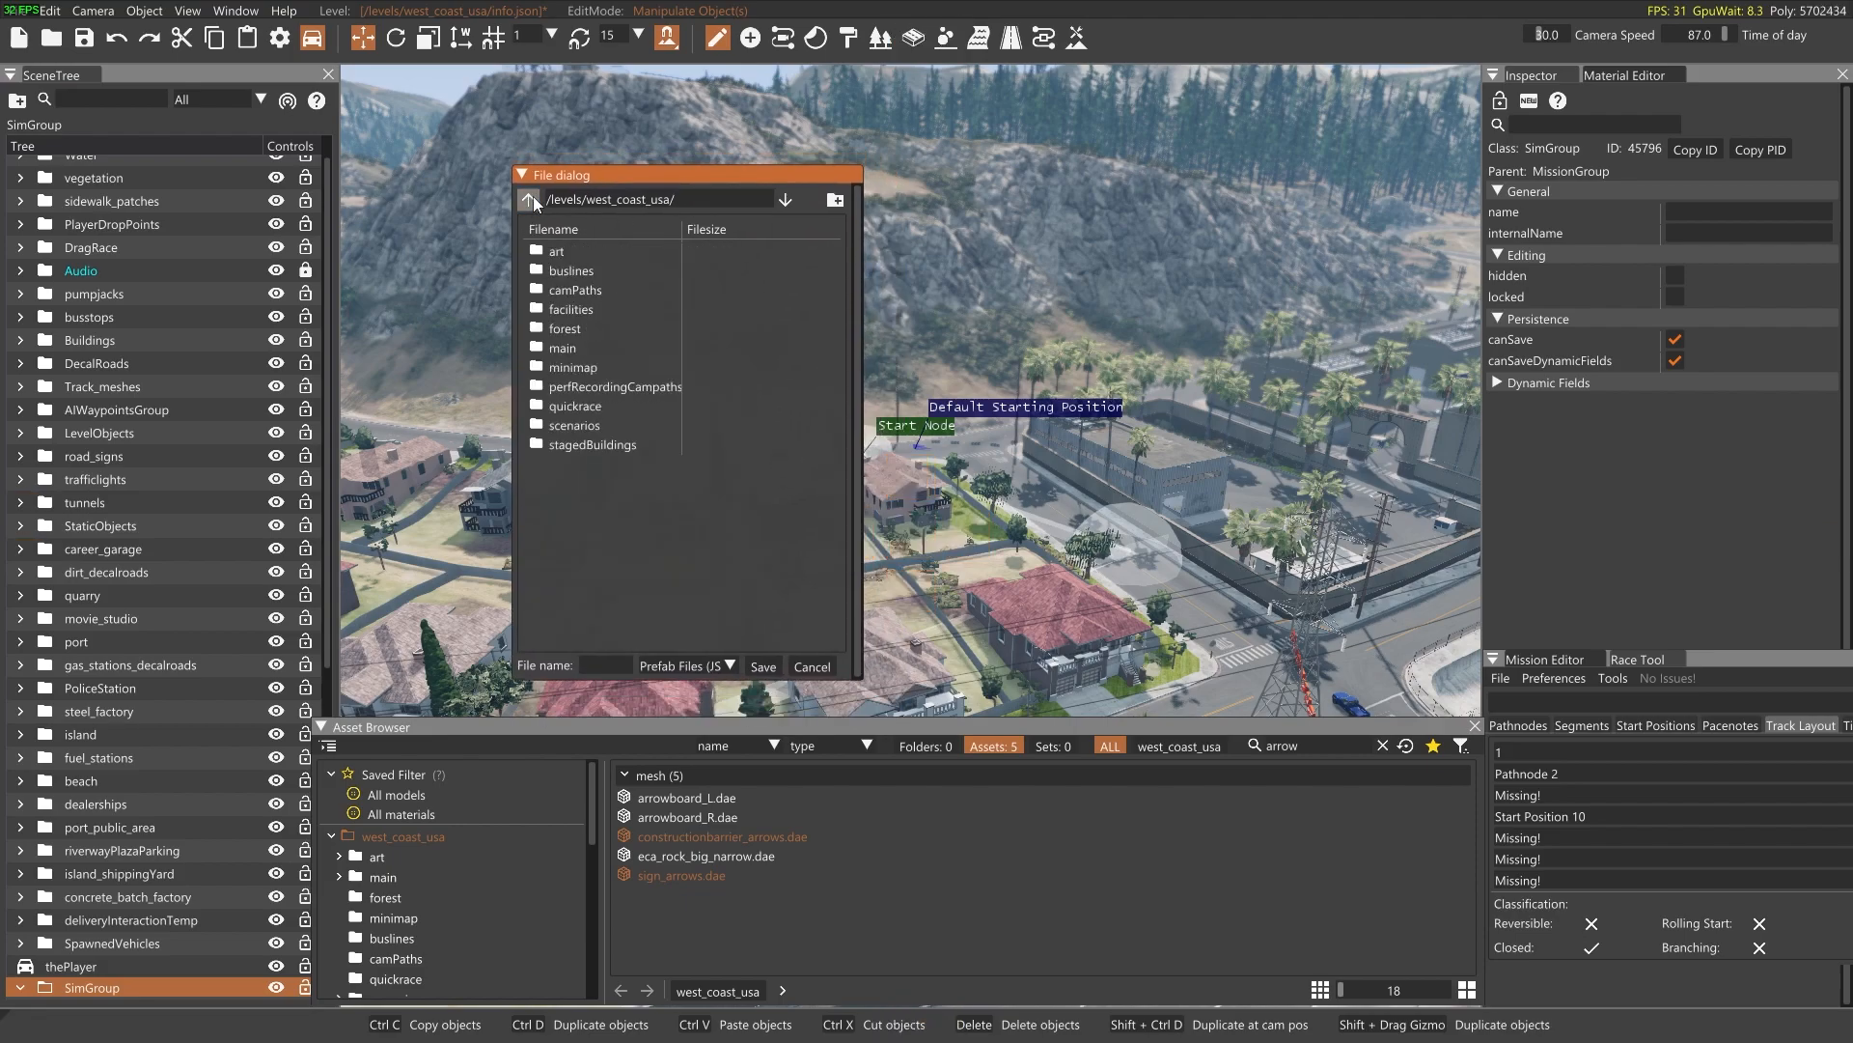
left_click(529, 198)
left_click(530, 198)
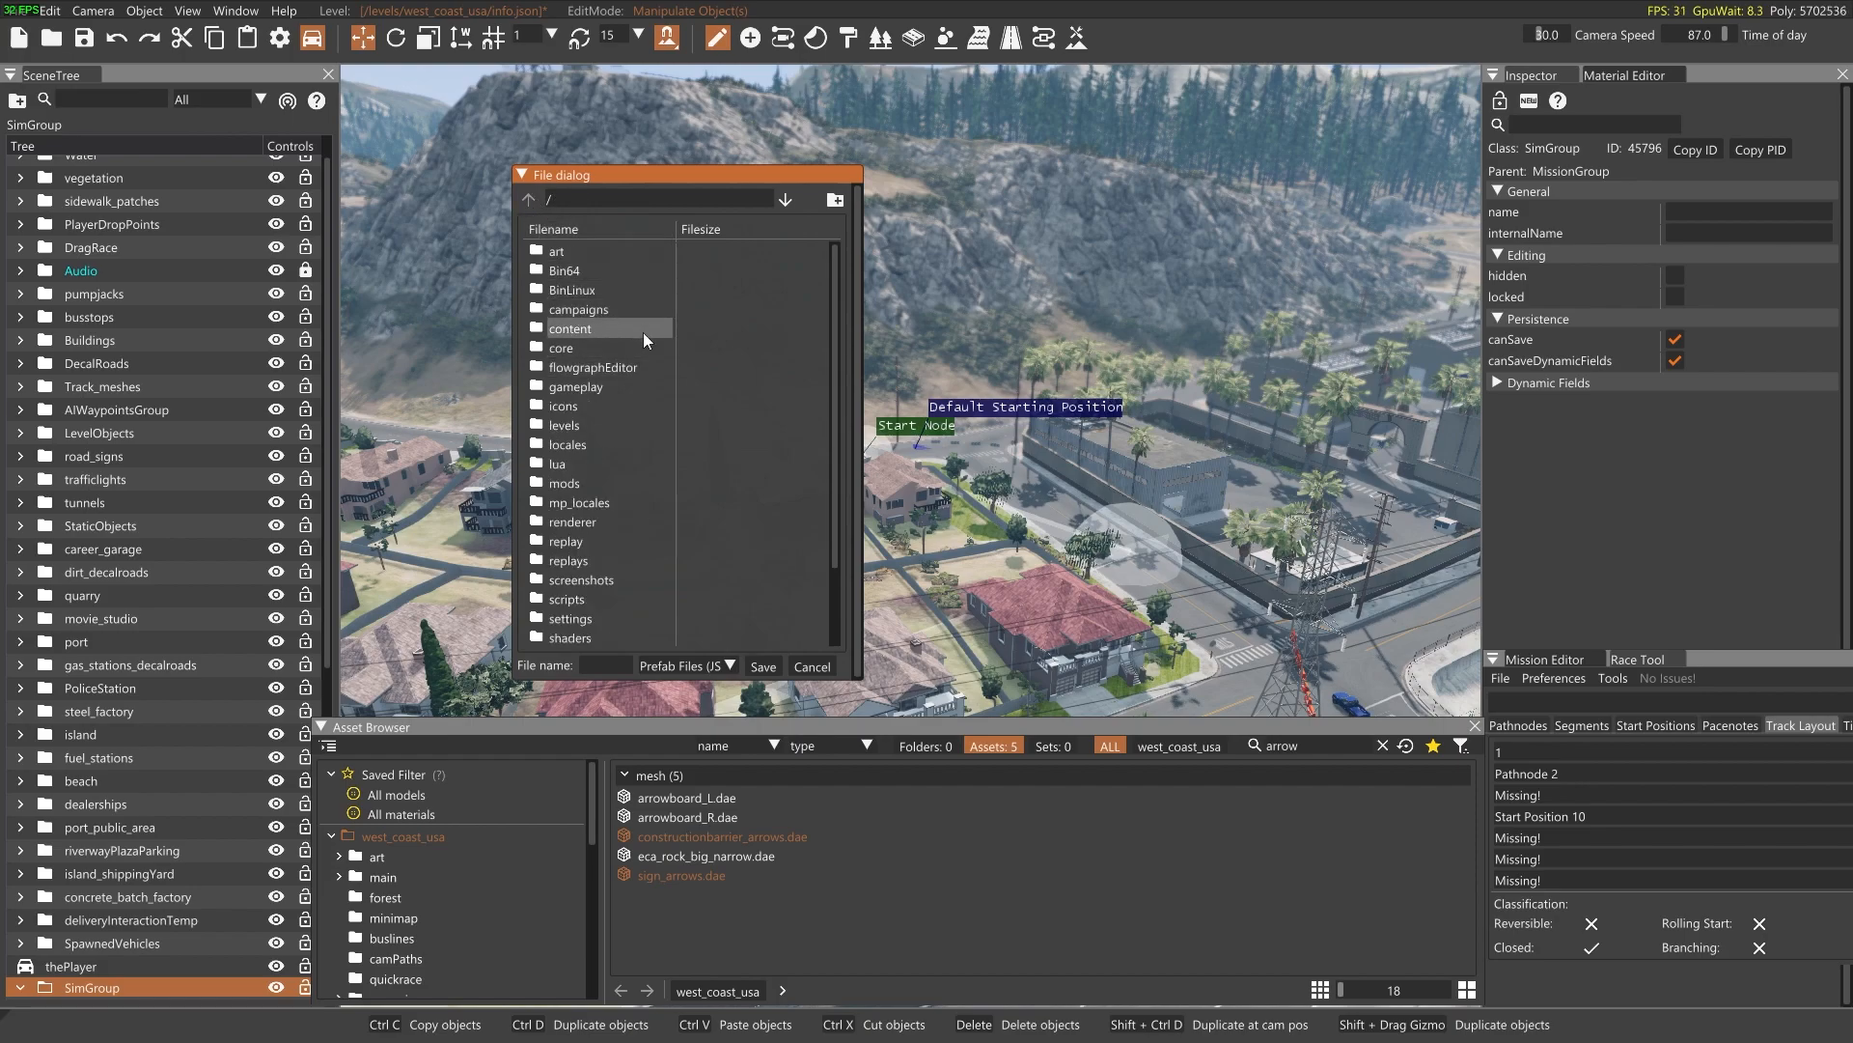
double_click(606, 386)
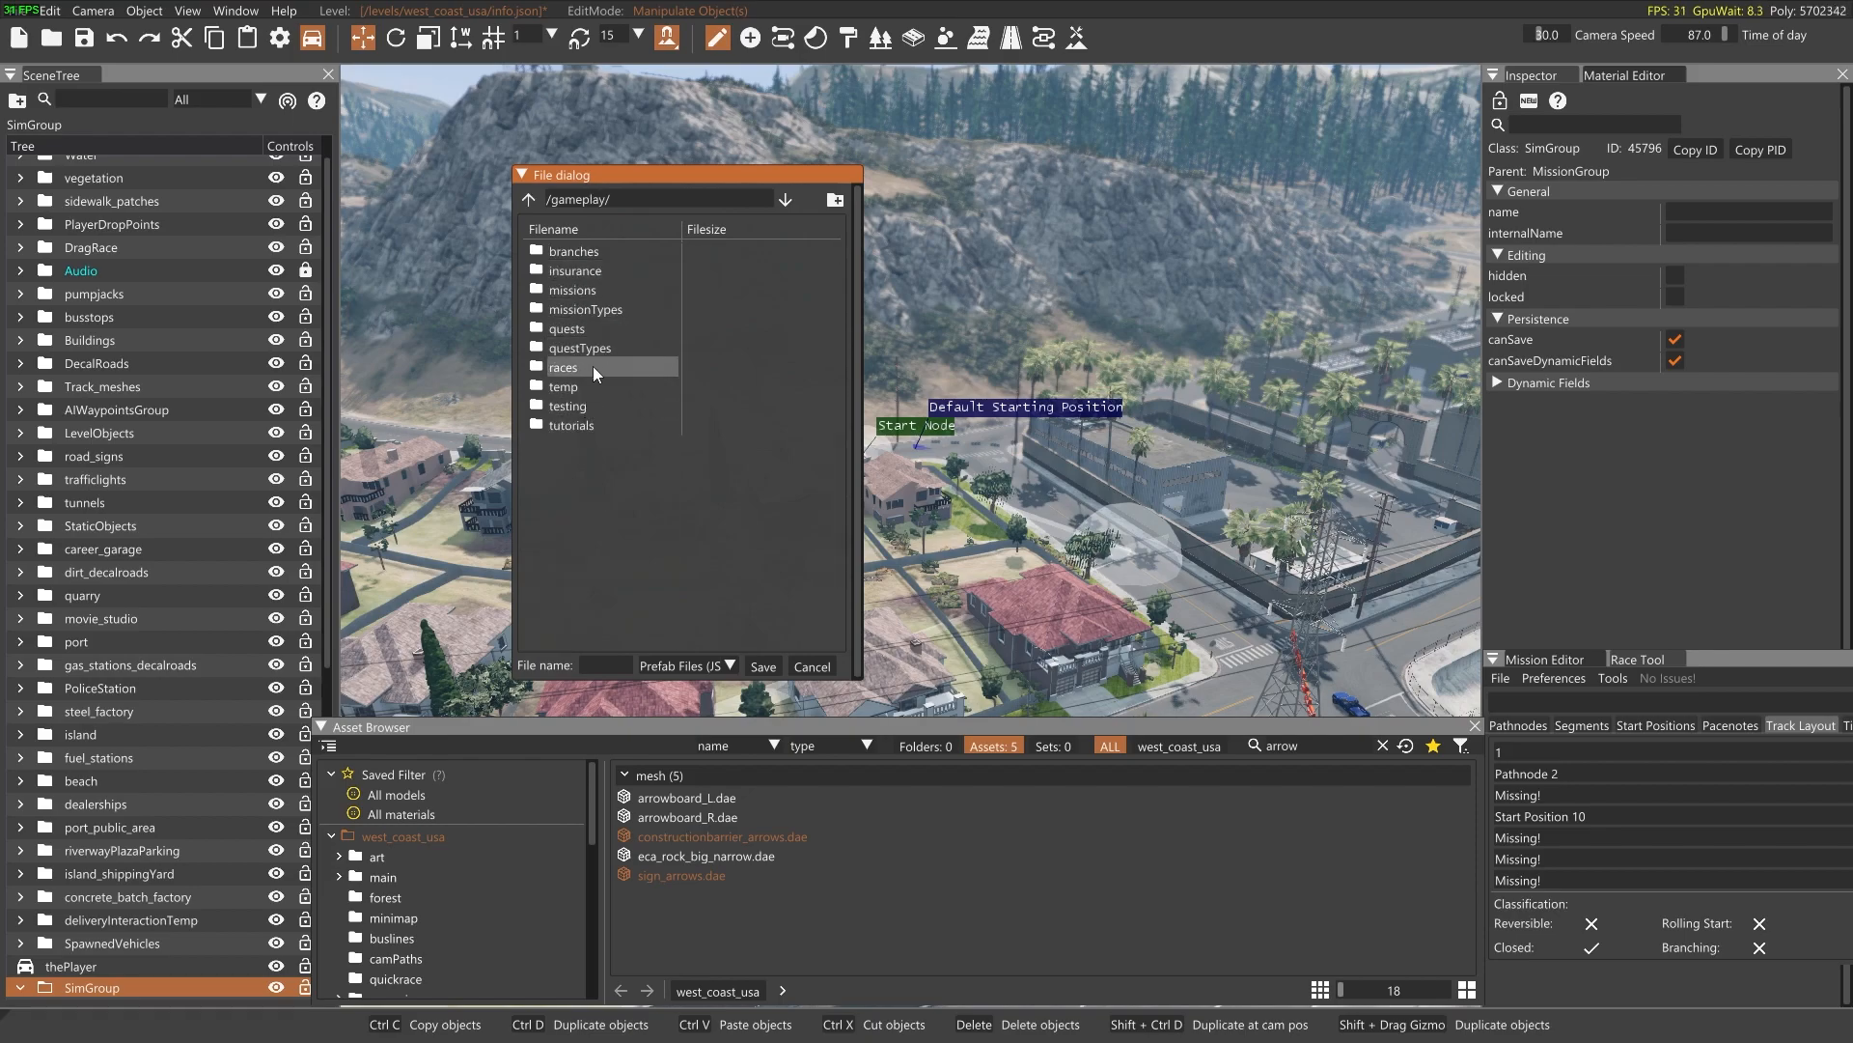
double_click(596, 291)
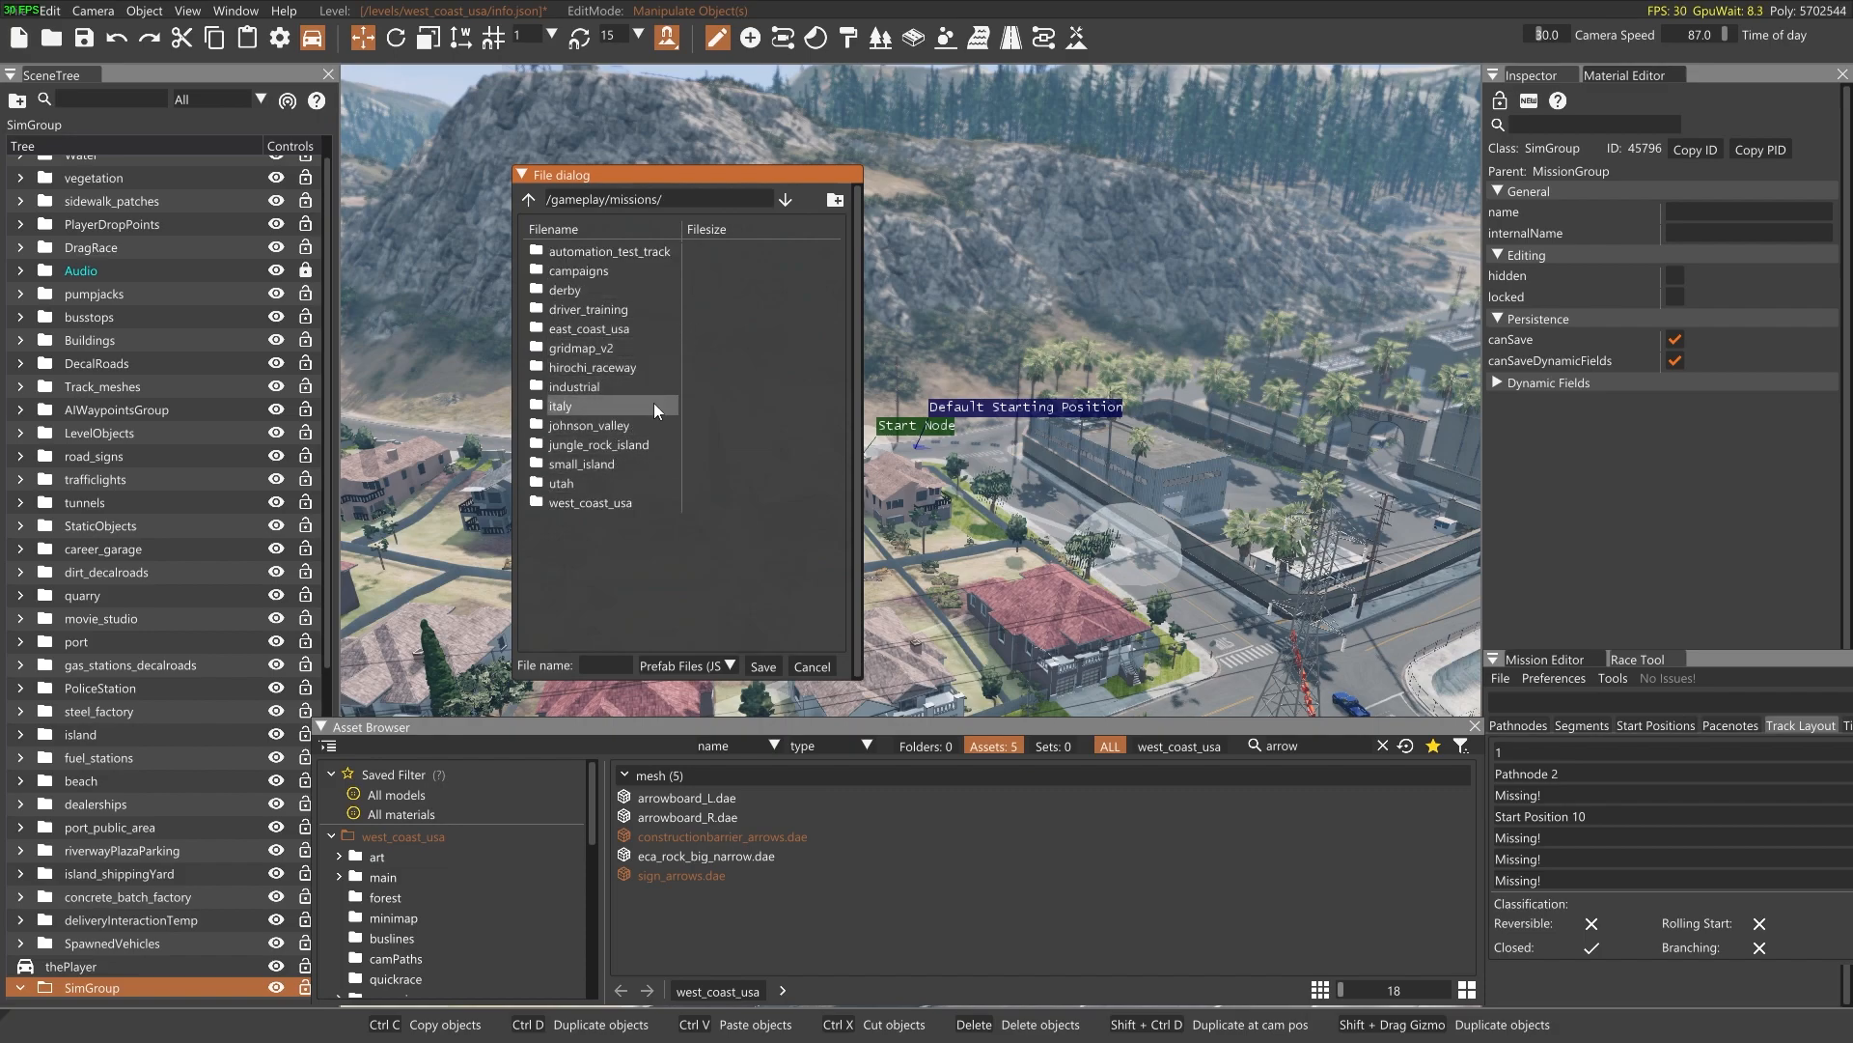
double_click(613, 501)
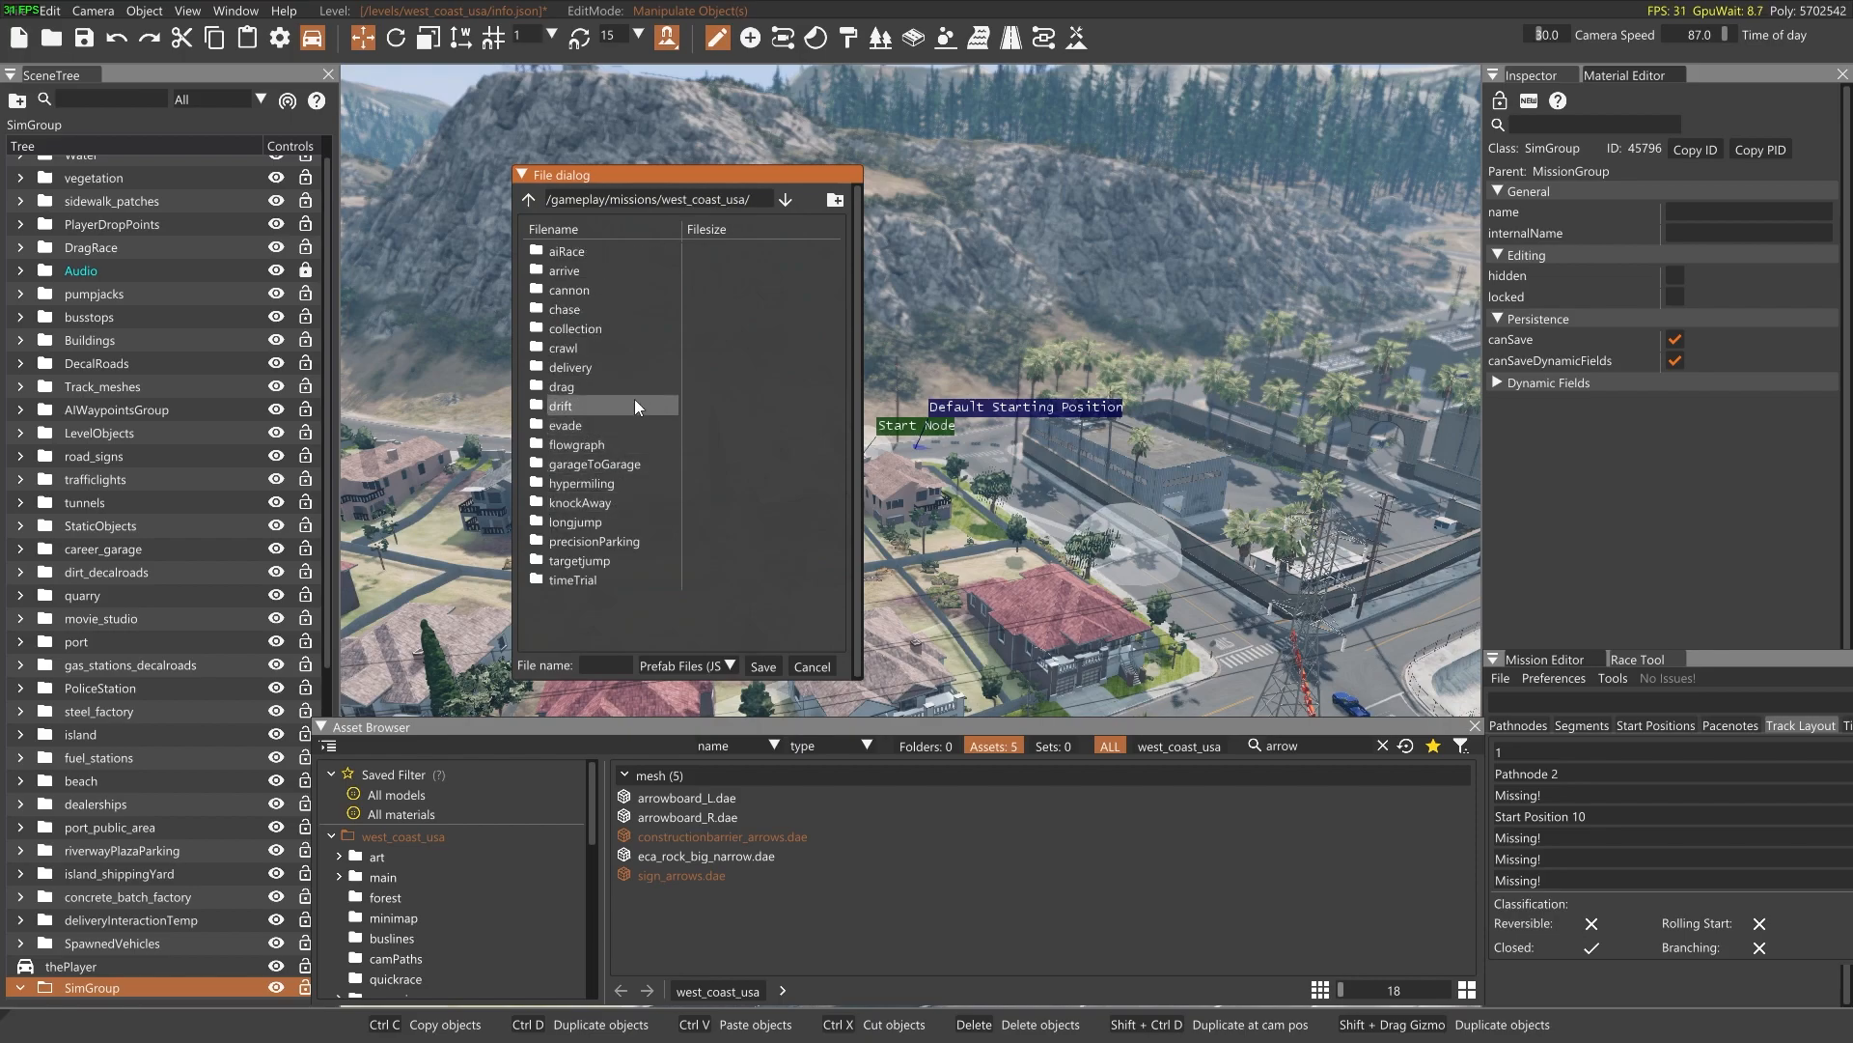
double_click(585, 580)
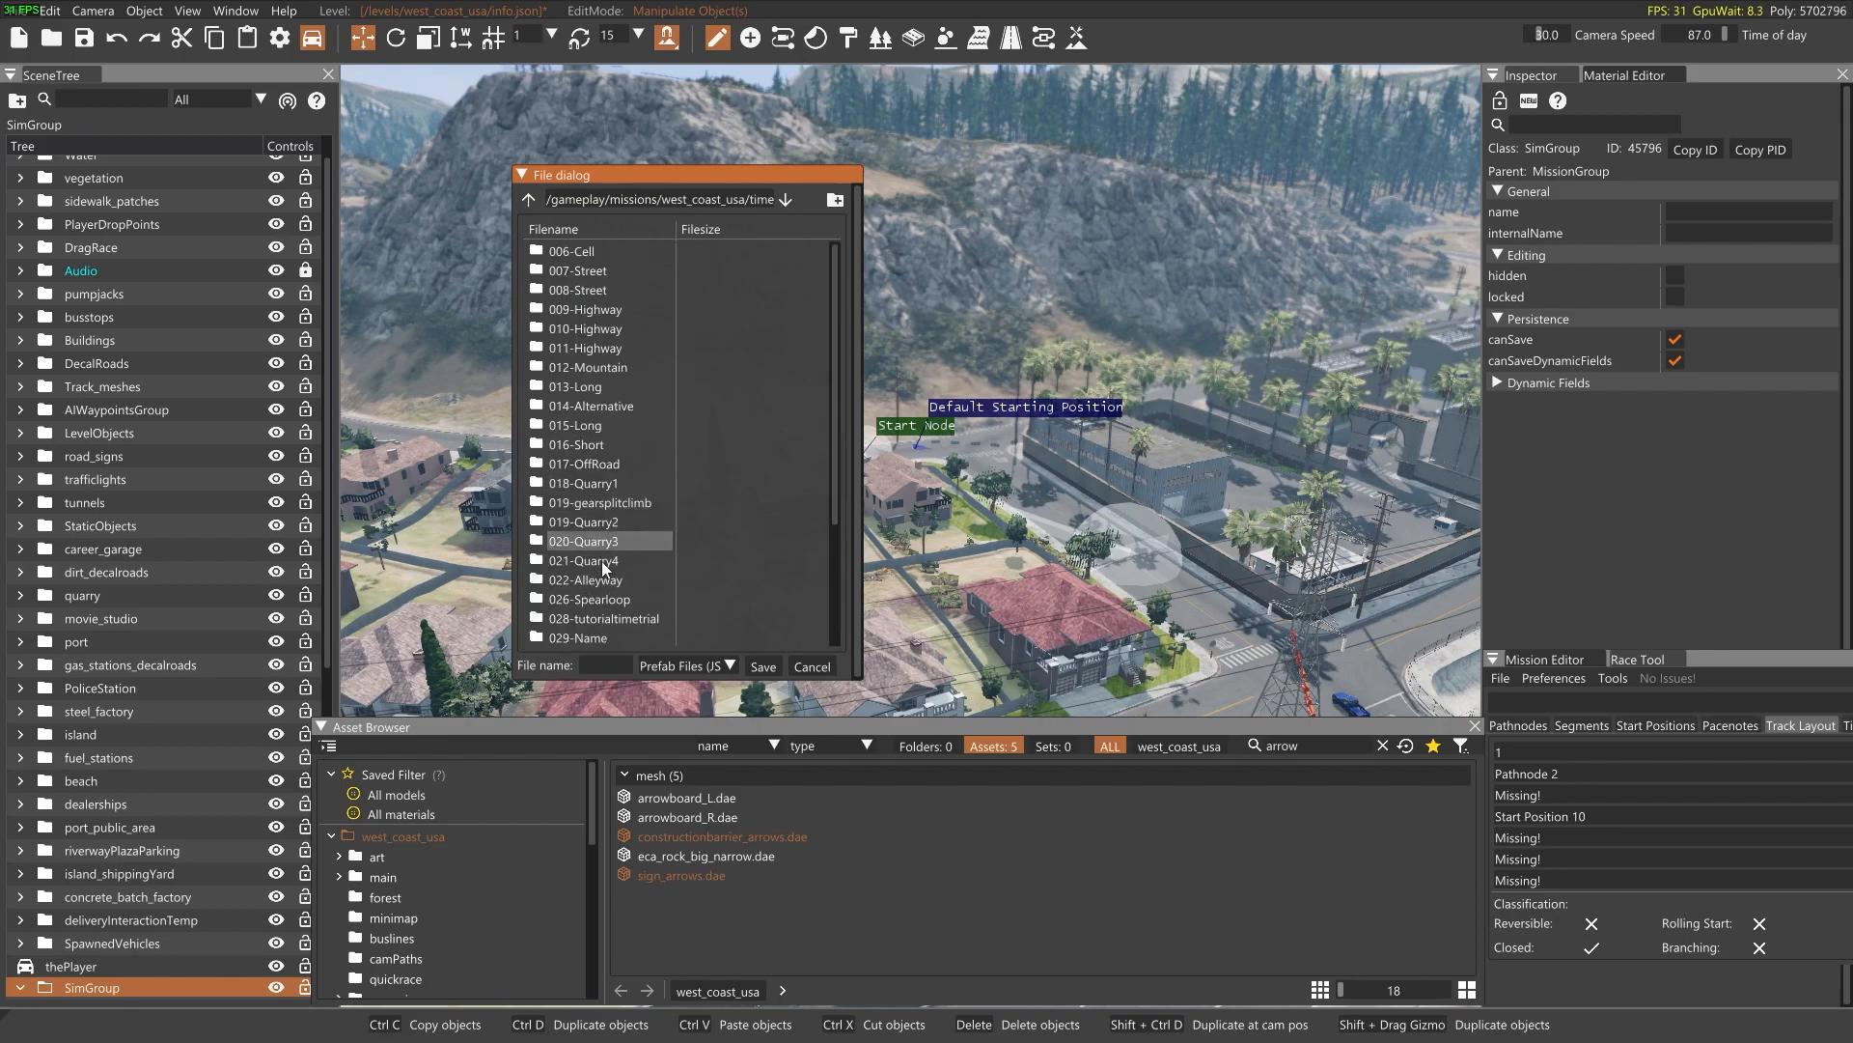
scroll(594, 600, "down", 1)
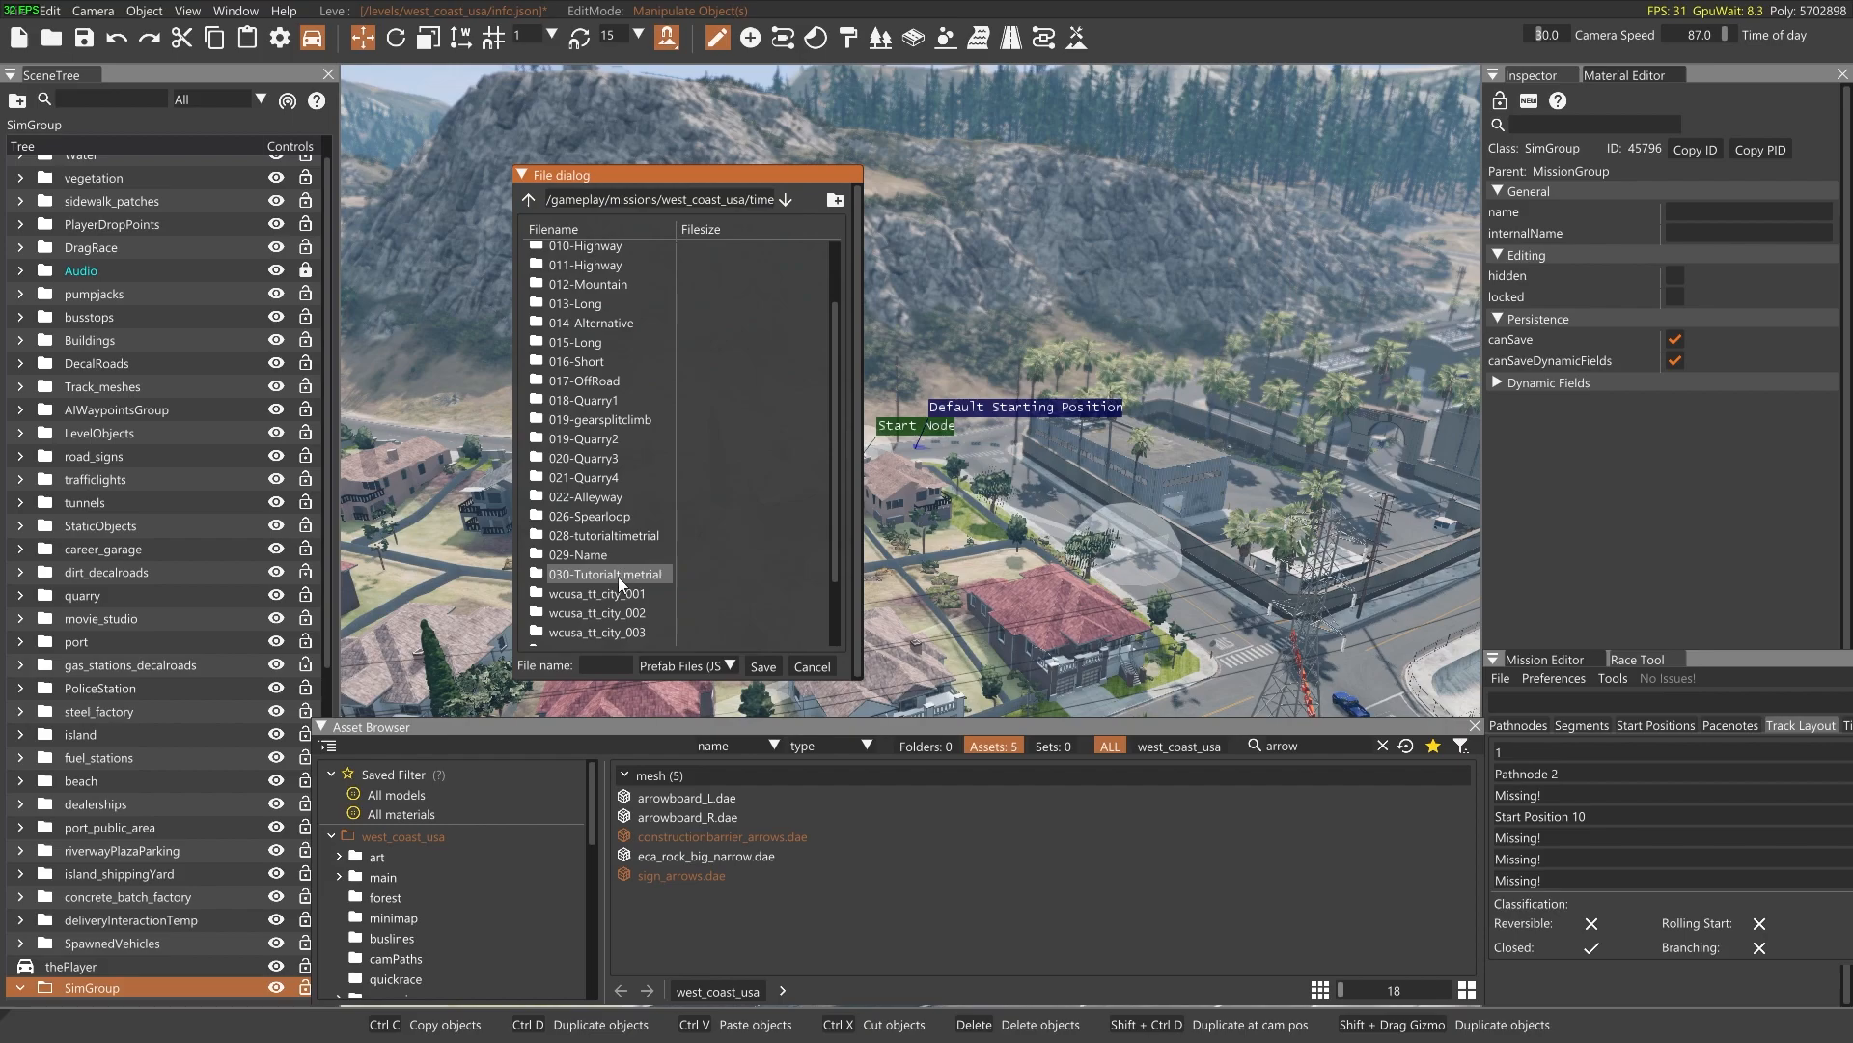
double_click(619, 576)
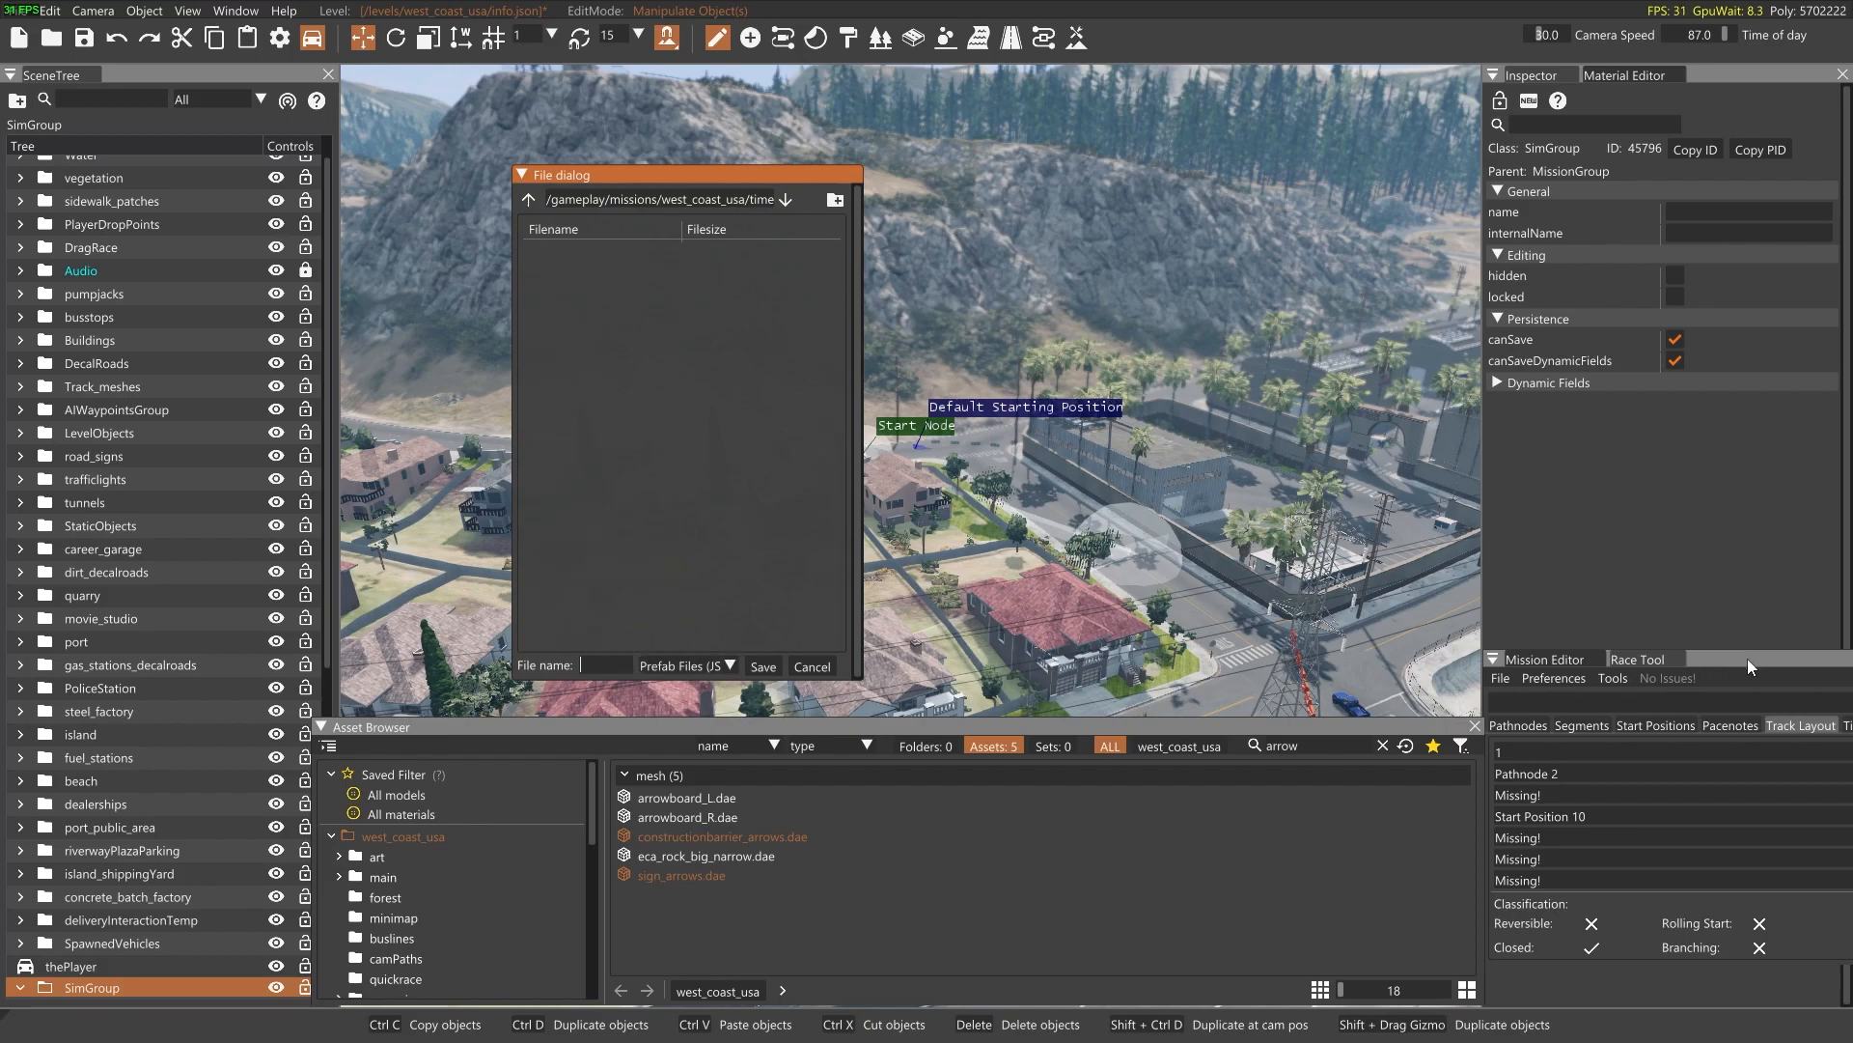
Bring the Mission Editor beside the file dialog and check the file name expected for the mission's Prefab property
left_click_drag(1728, 657, 1338, 506)
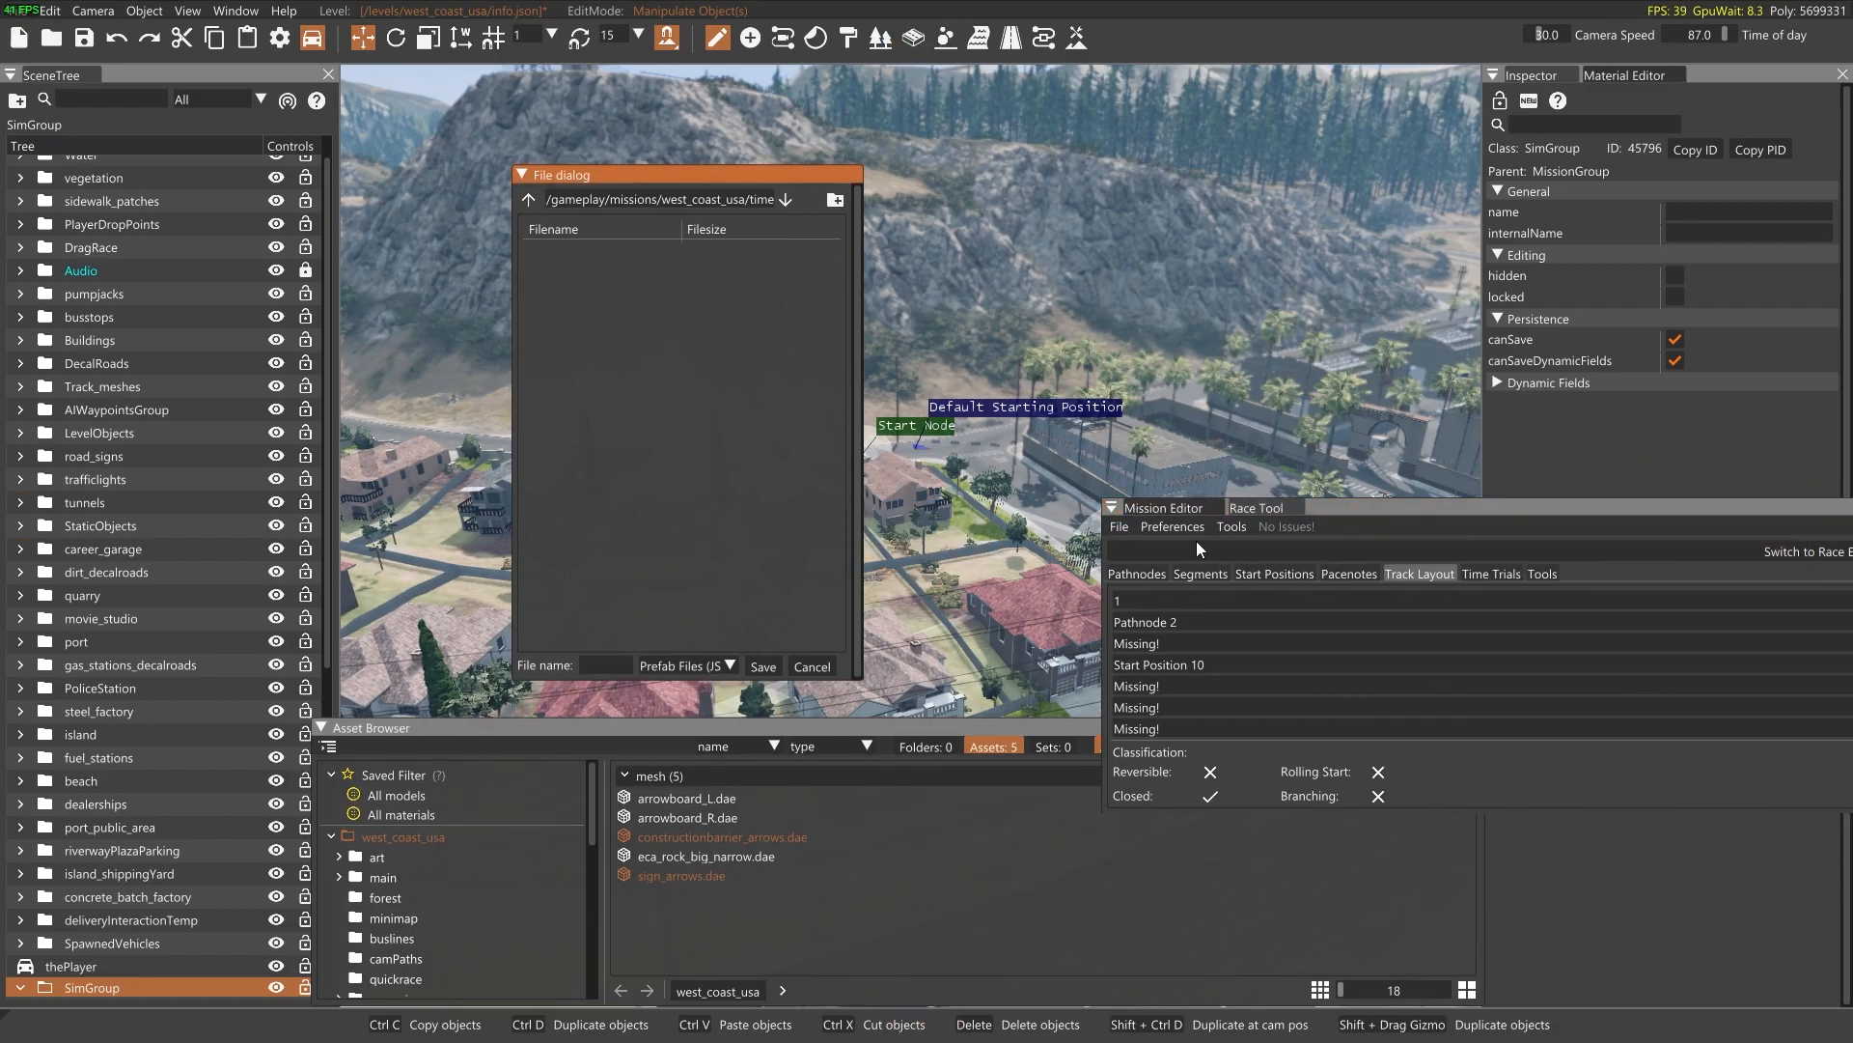
left_click(1491, 501)
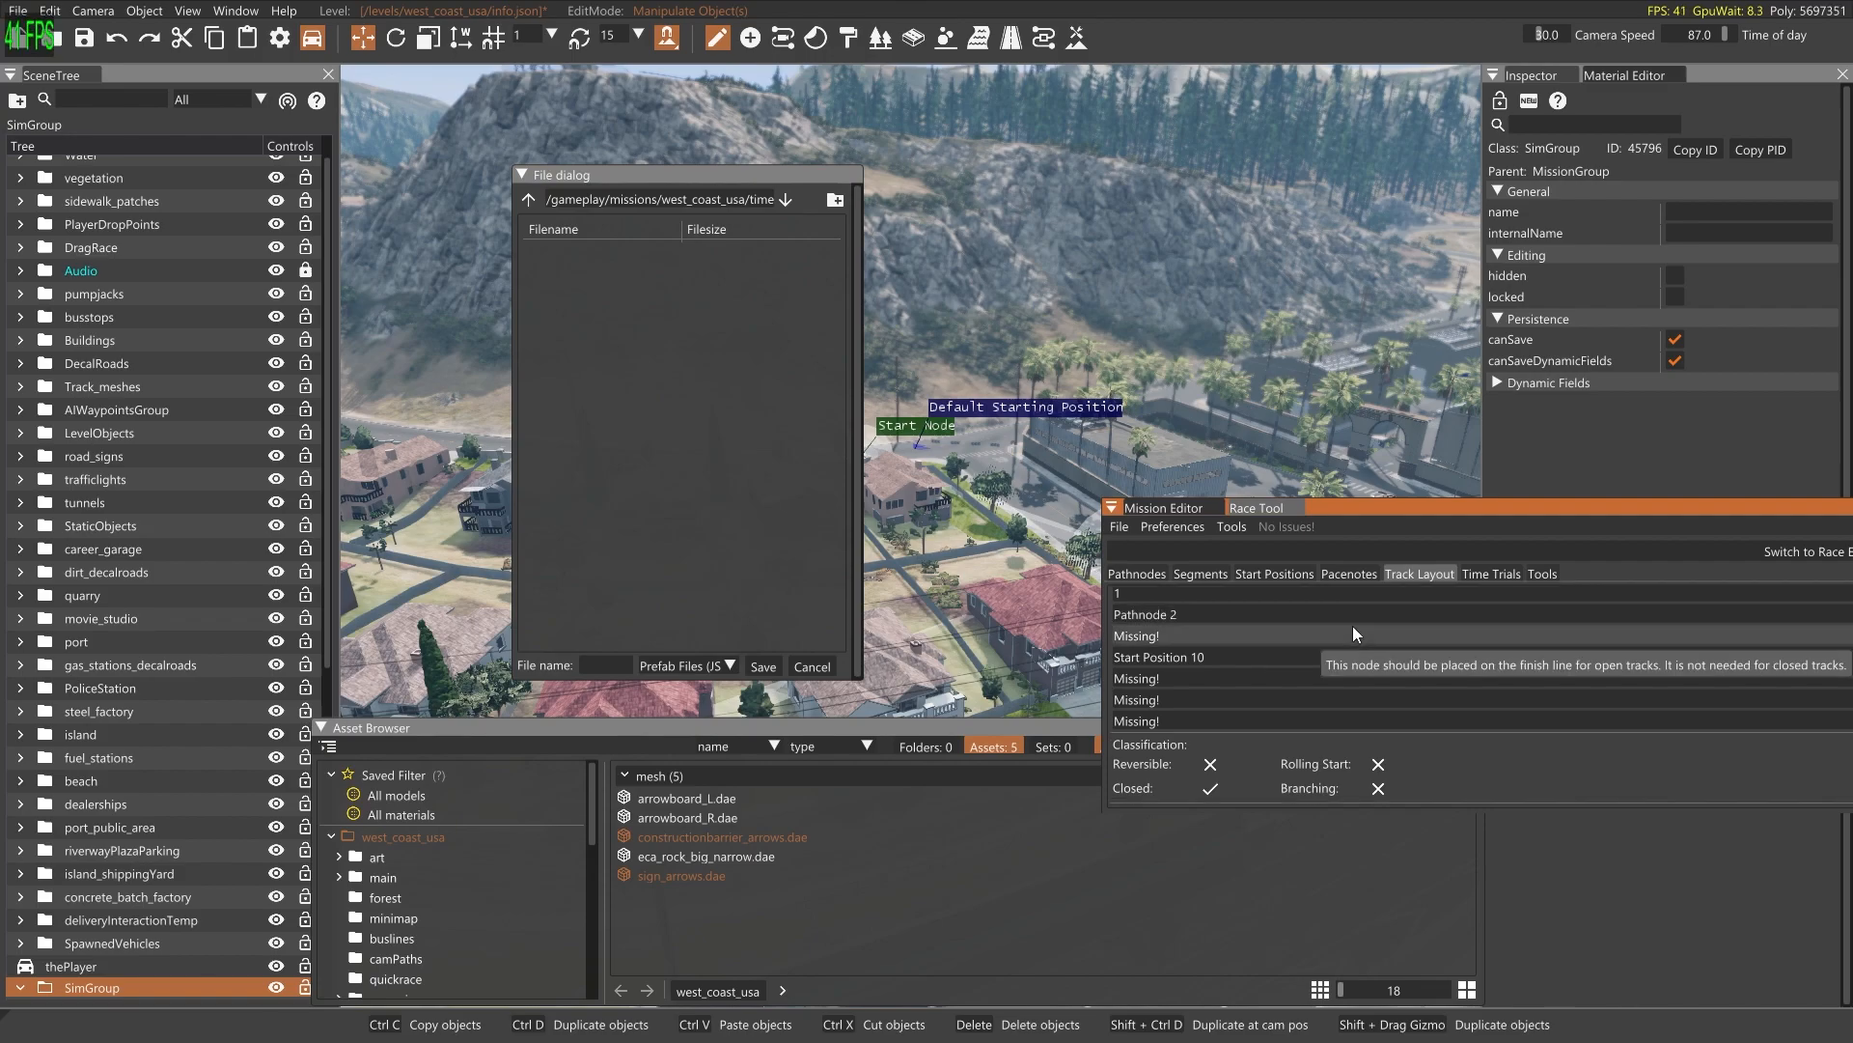
left_click(1177, 511)
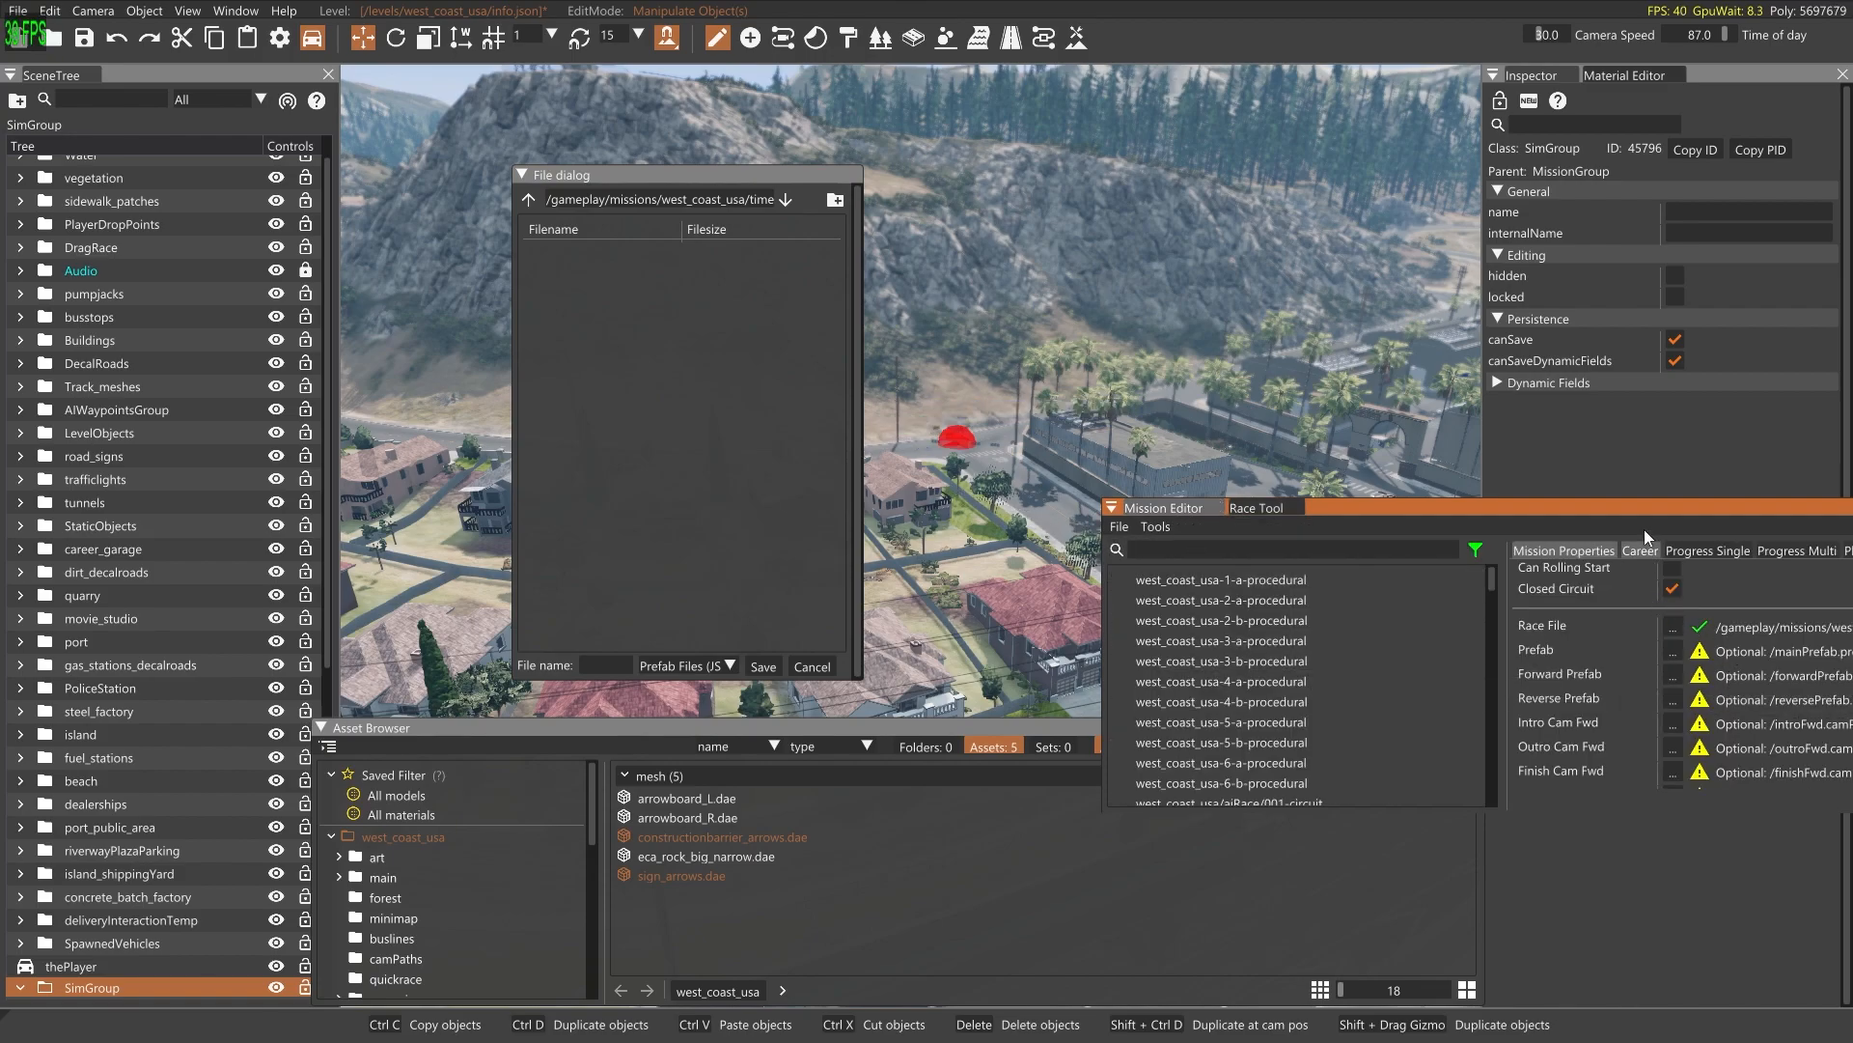
left_click_drag(1631, 508, 1401, 496)
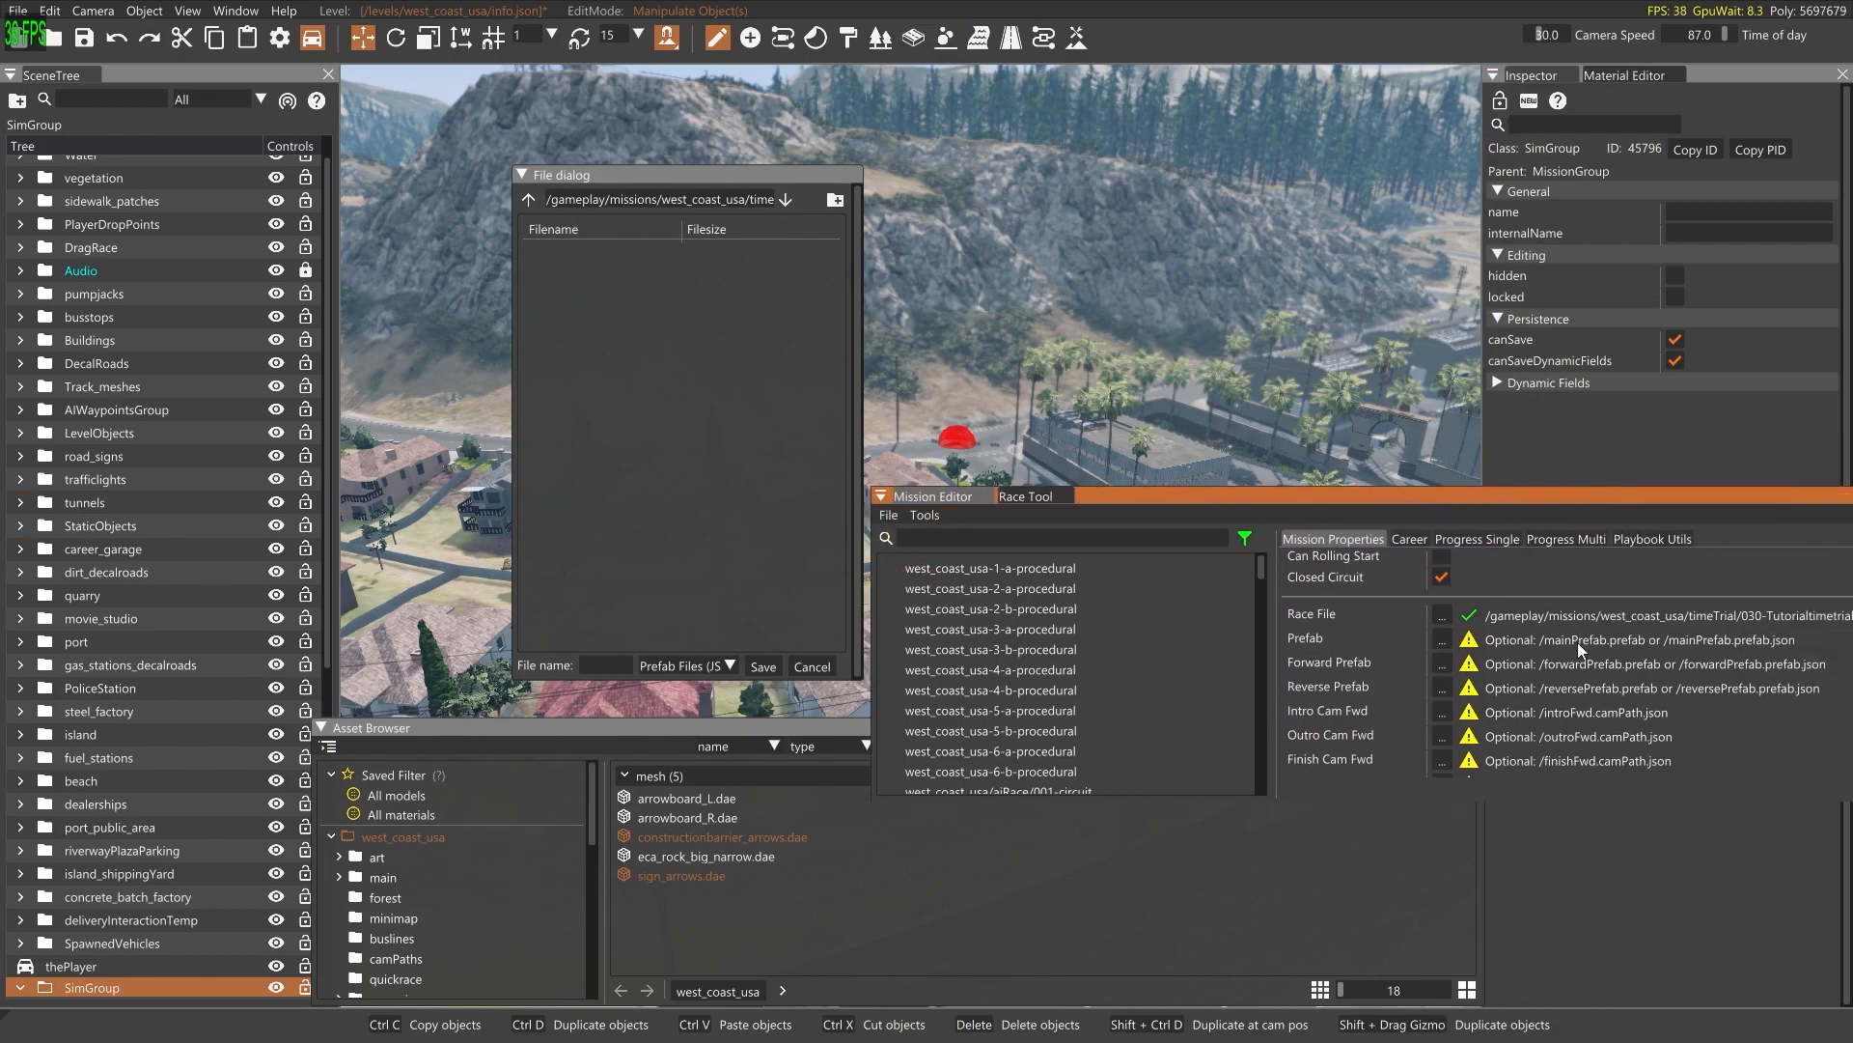
Save the packed group as mainPrefab and reposition the Mission Editor to show the full race file and prefab paths
left_click(606, 667)
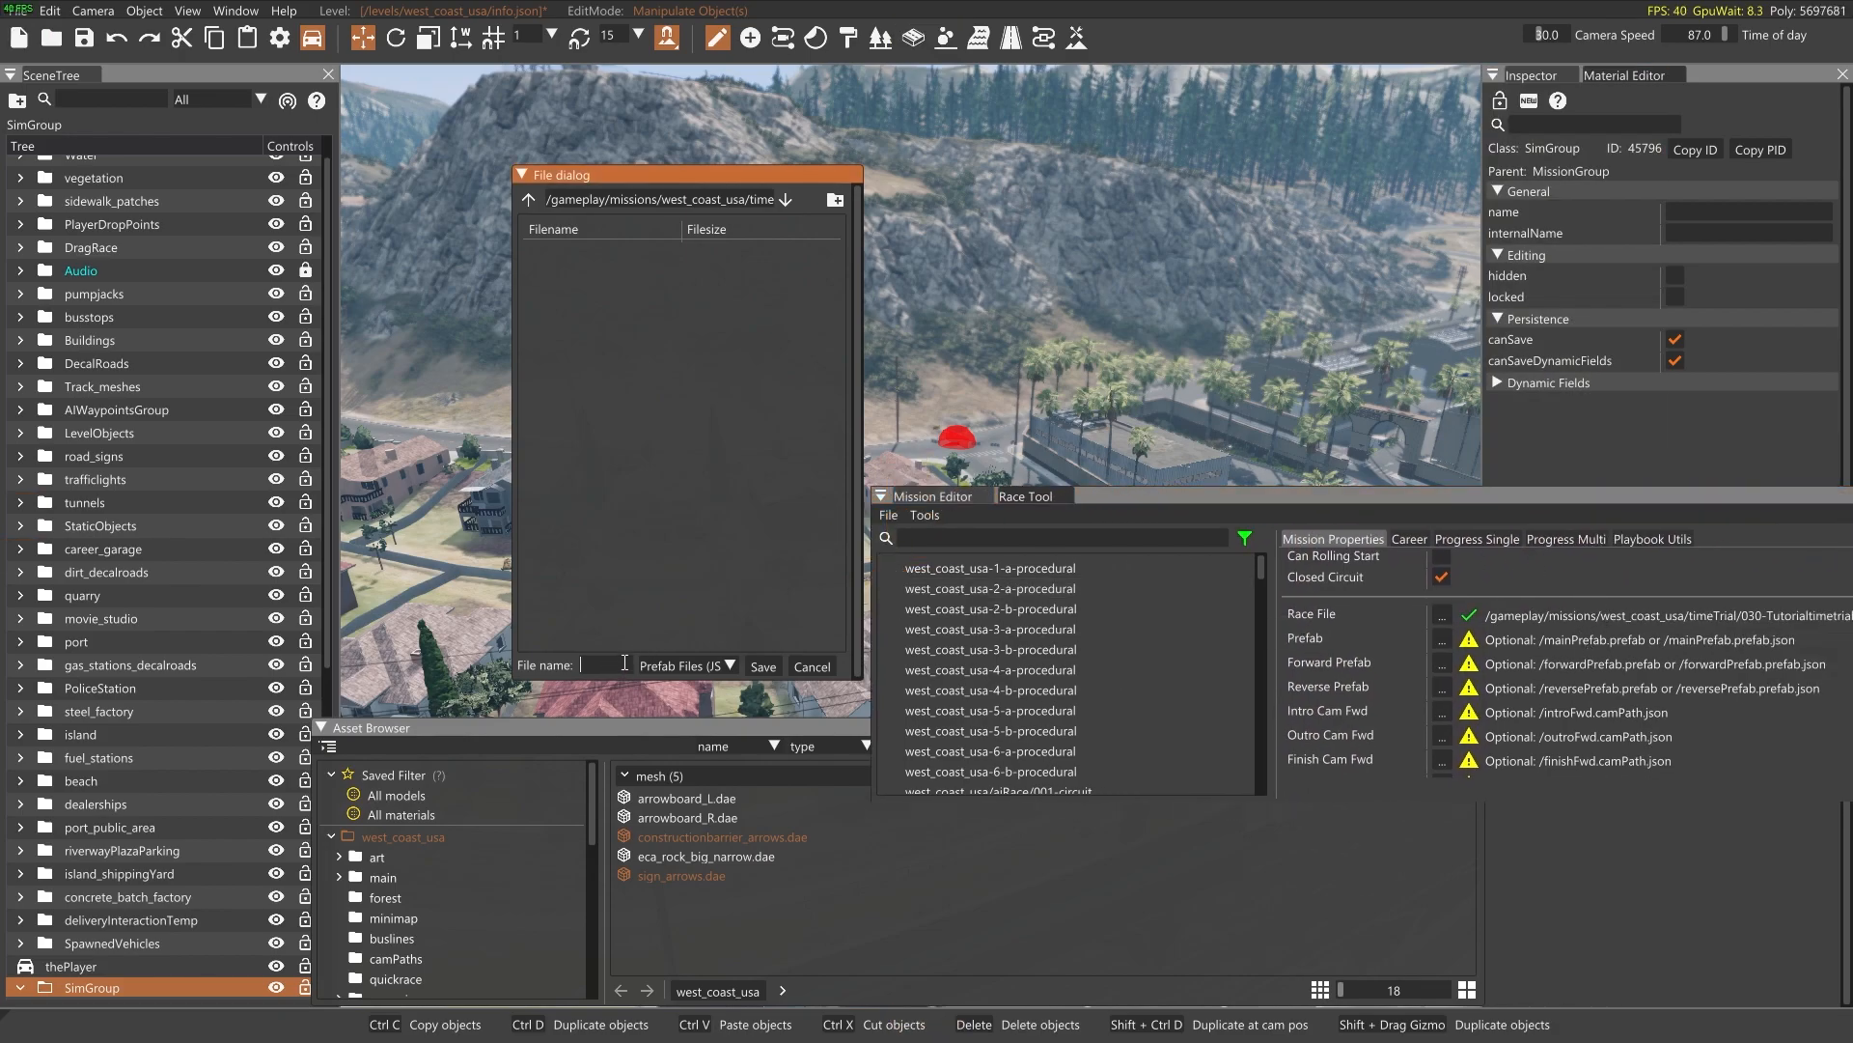
type("main")
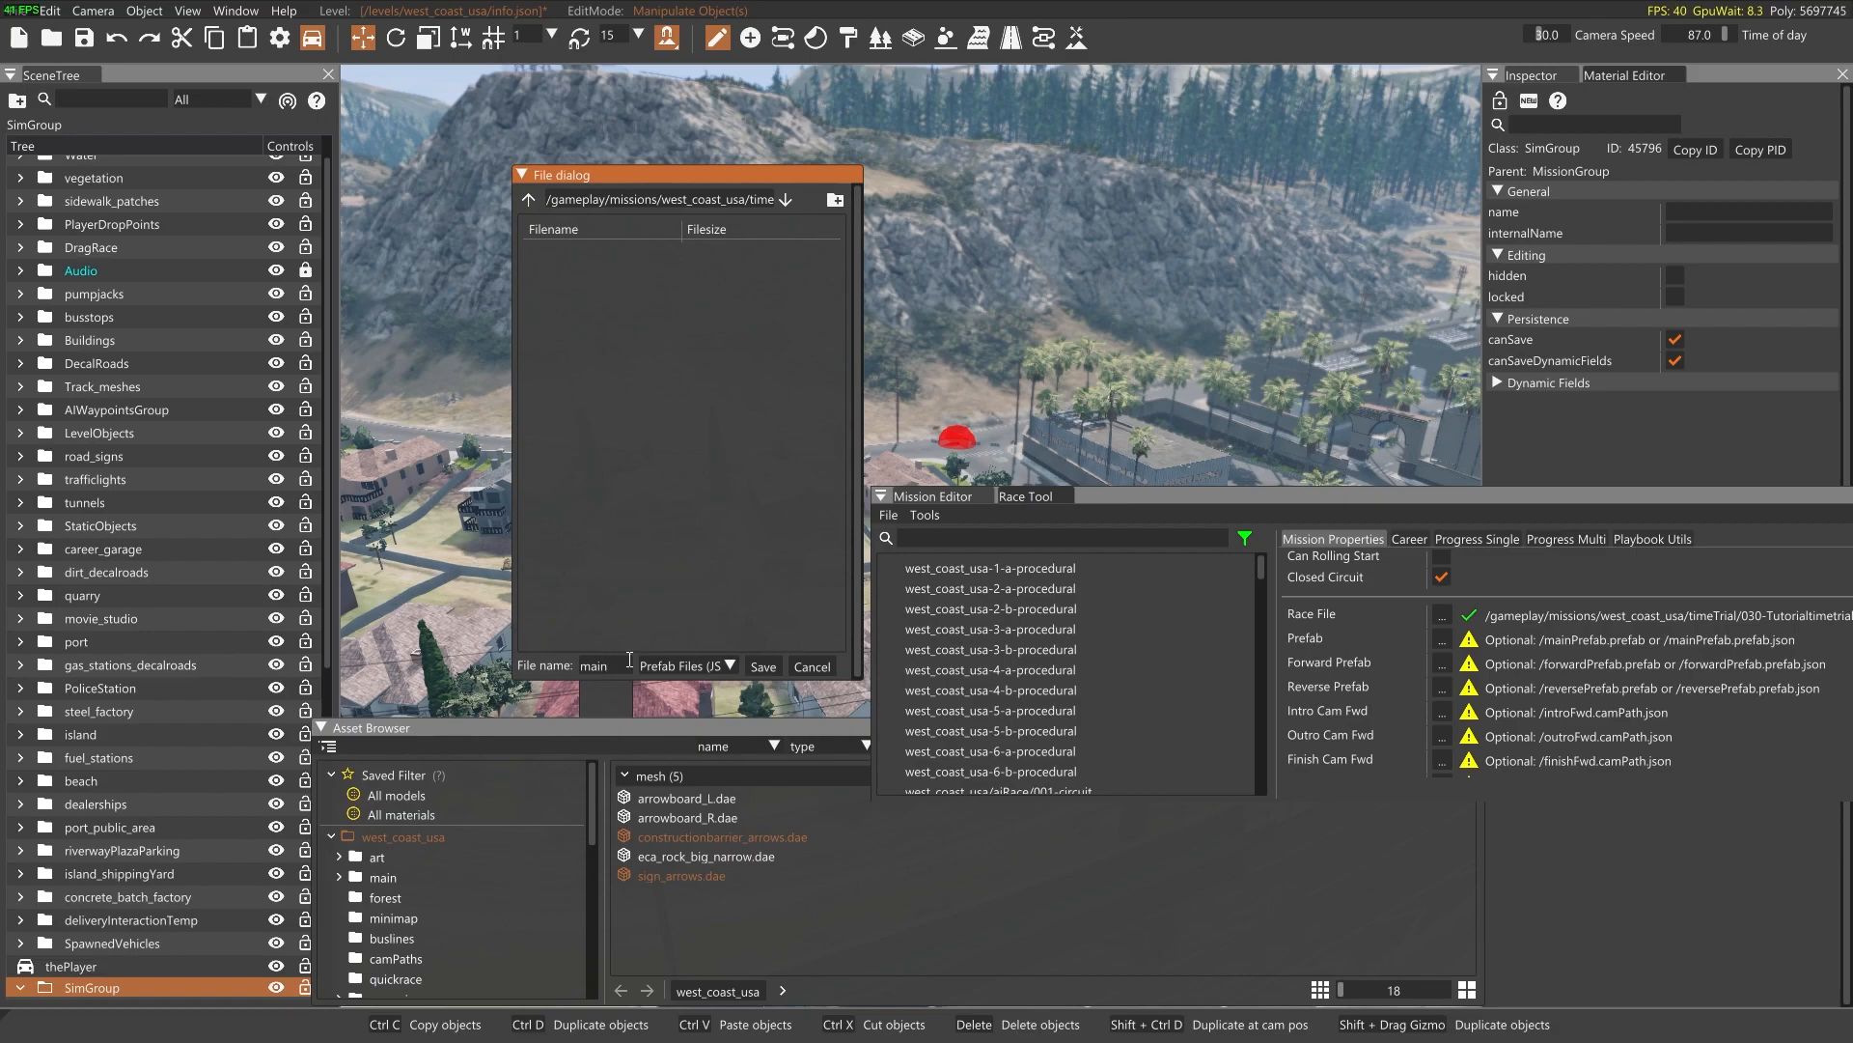
type("Prefab")
left_click(762, 667)
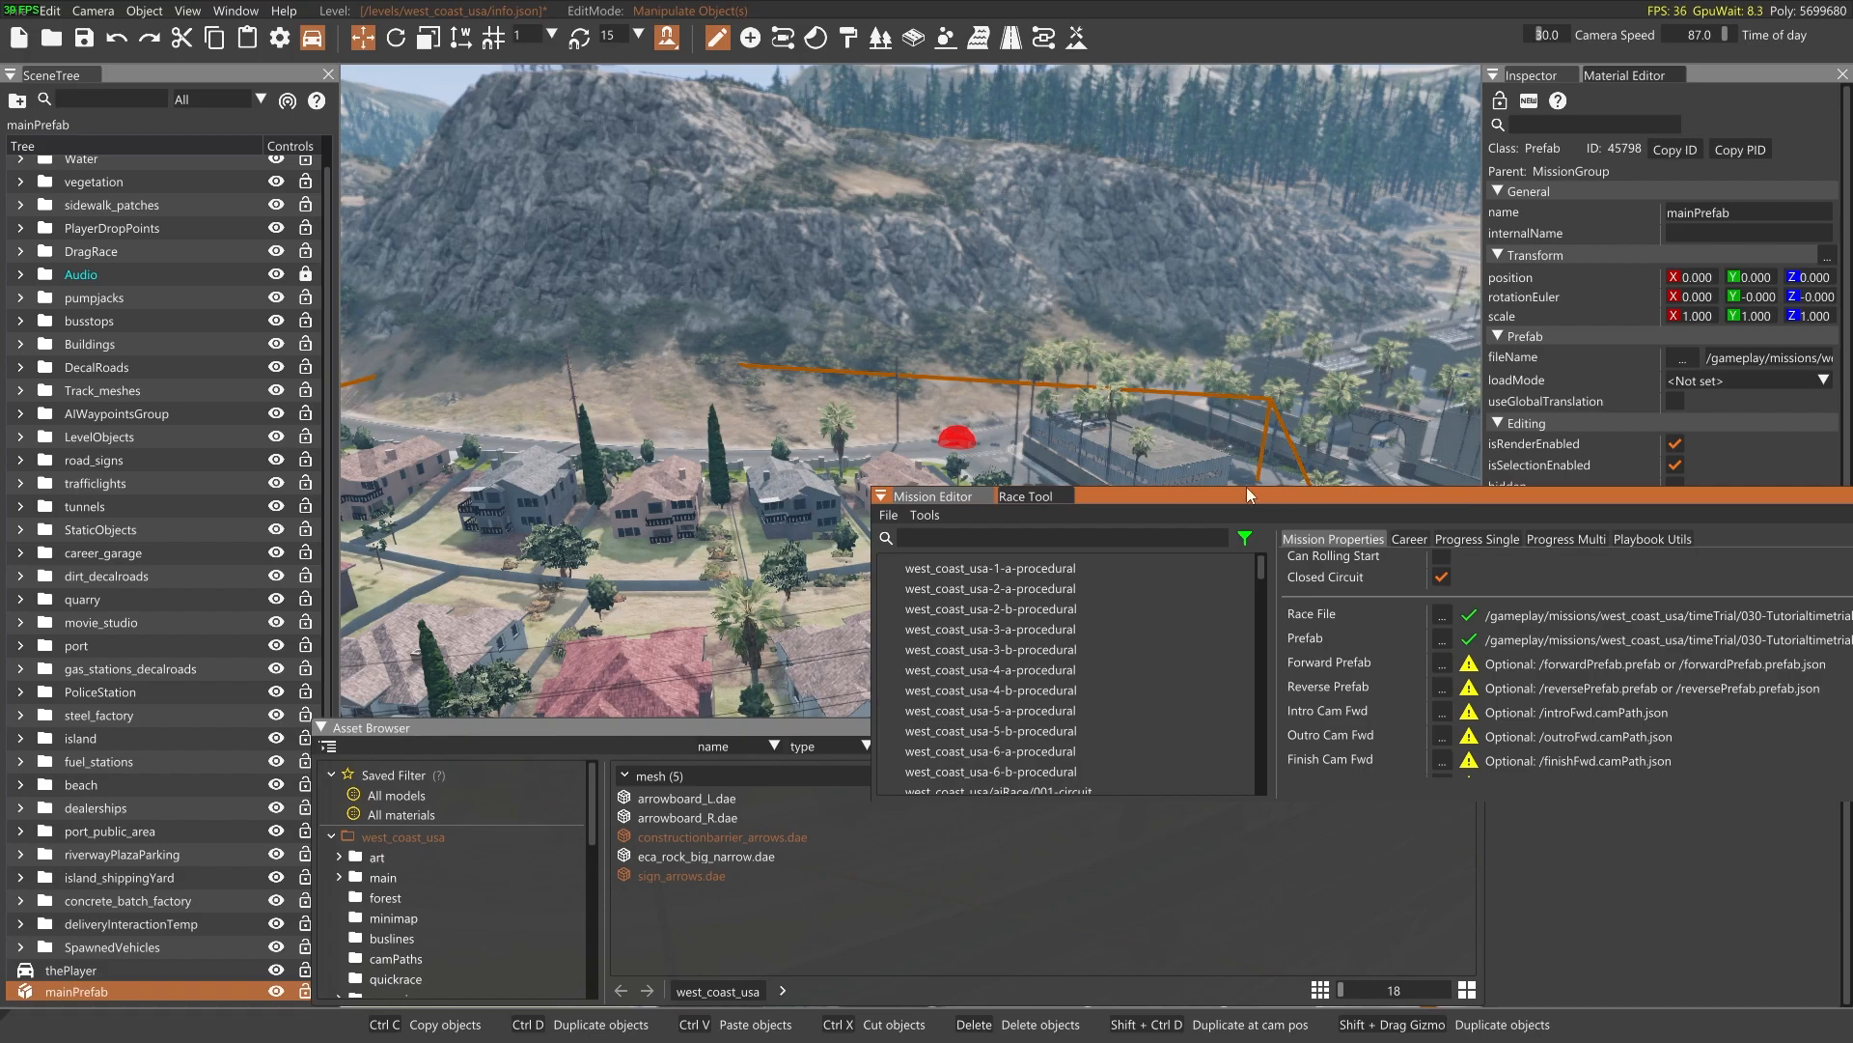
left_click_drag(1171, 495, 550, 624)
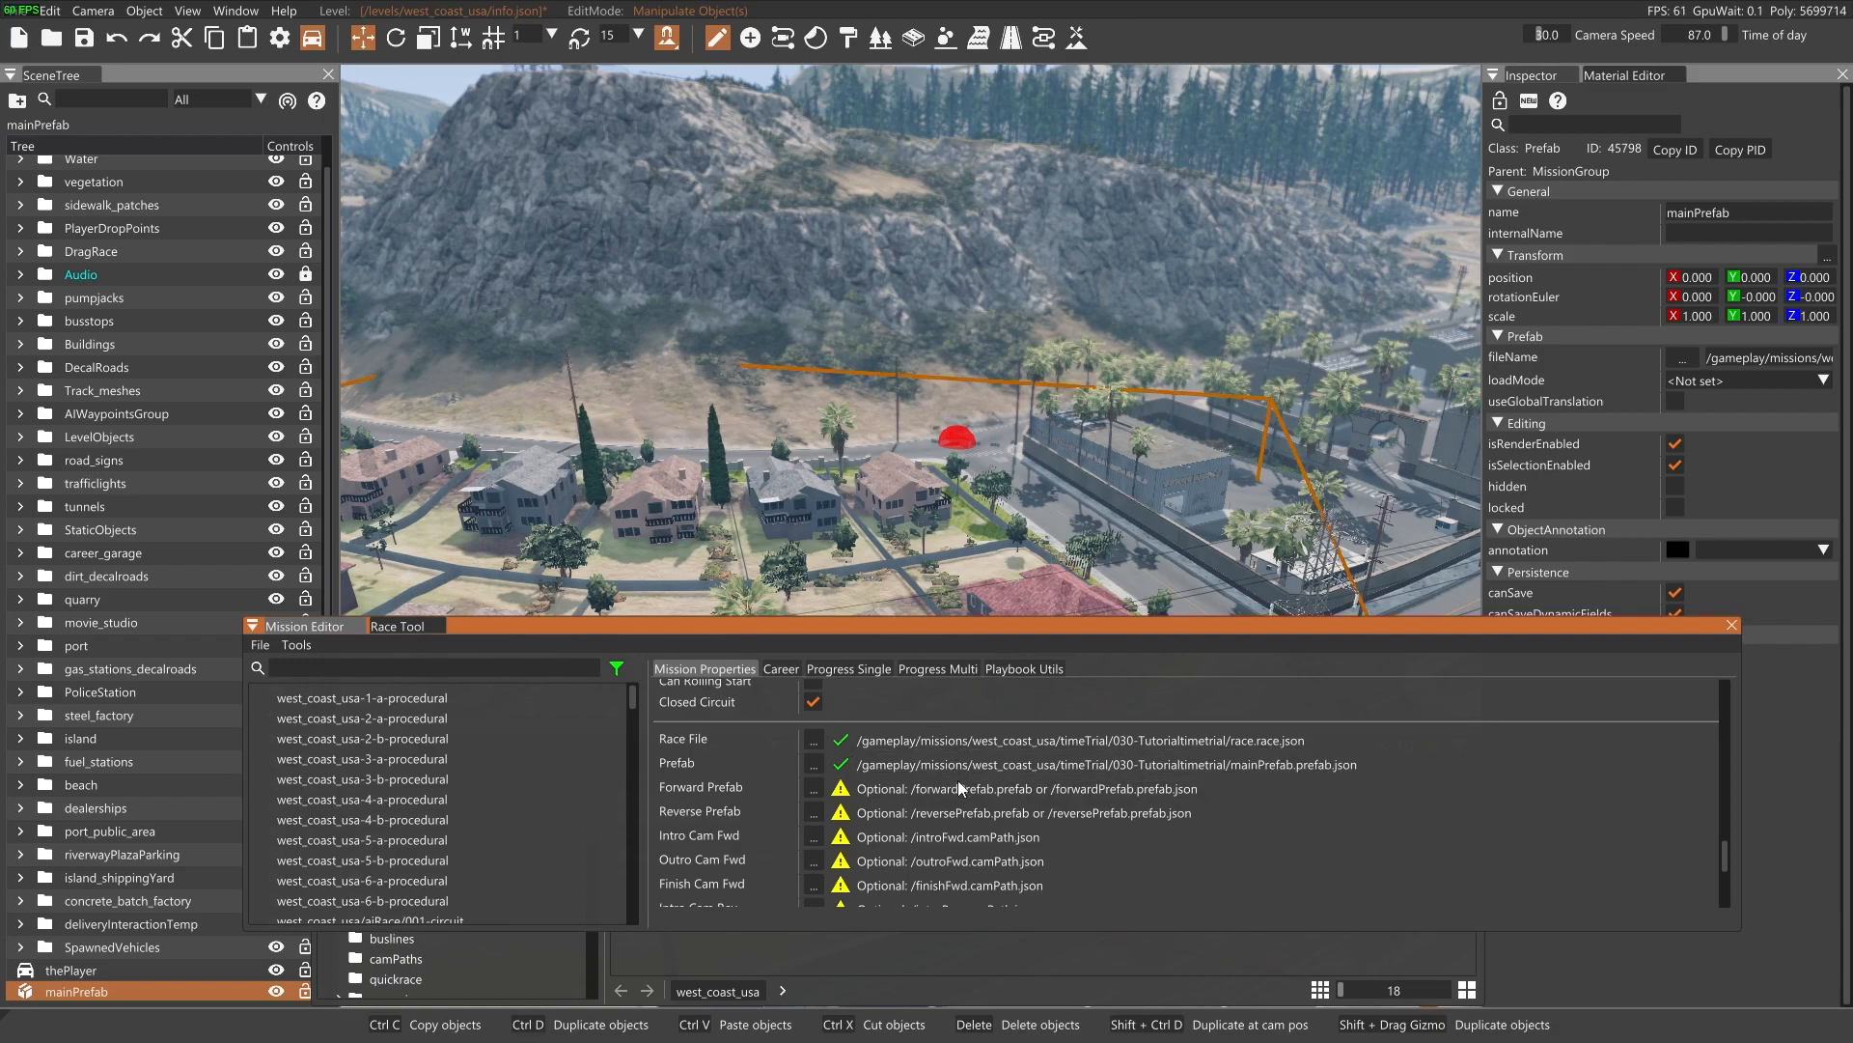
Review the optional prefab and camera-path files, and disable Allow Recover while keeping the Recover Limit at -1
scroll(1085, 801, "down", 3)
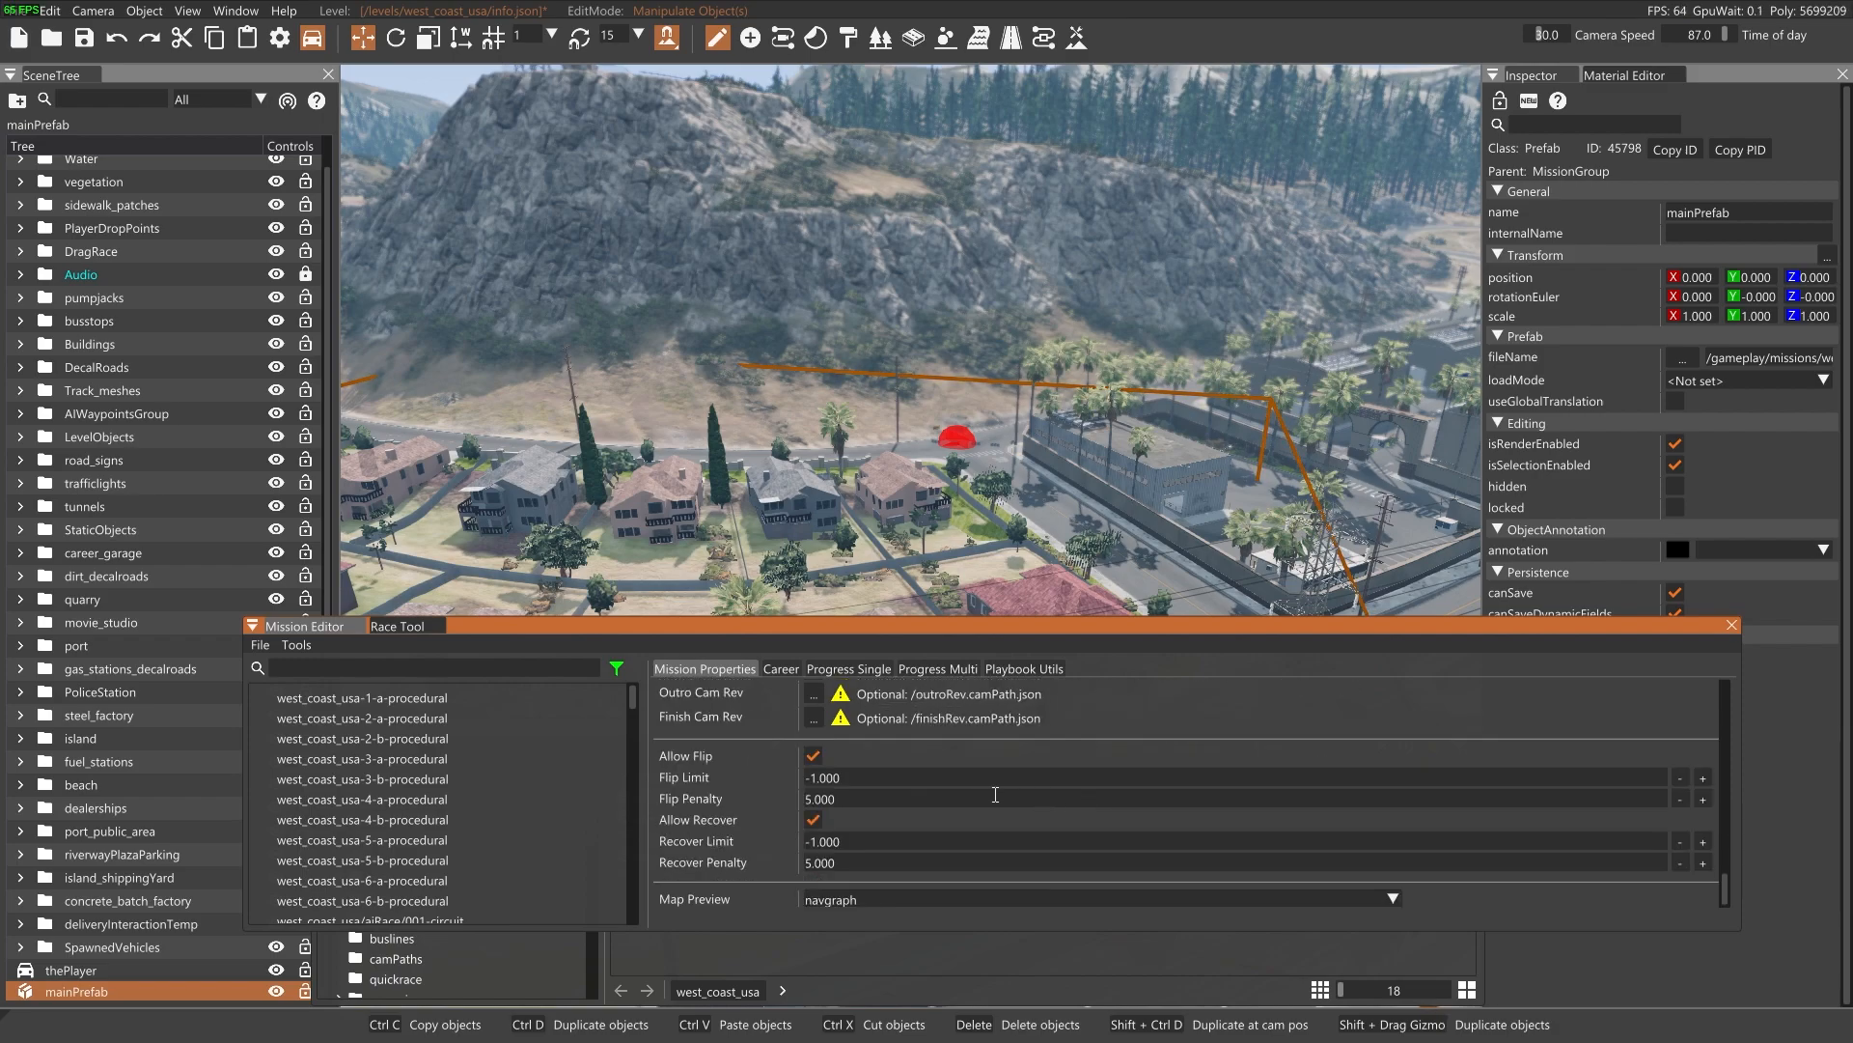
scroll(952, 801, "up", 2)
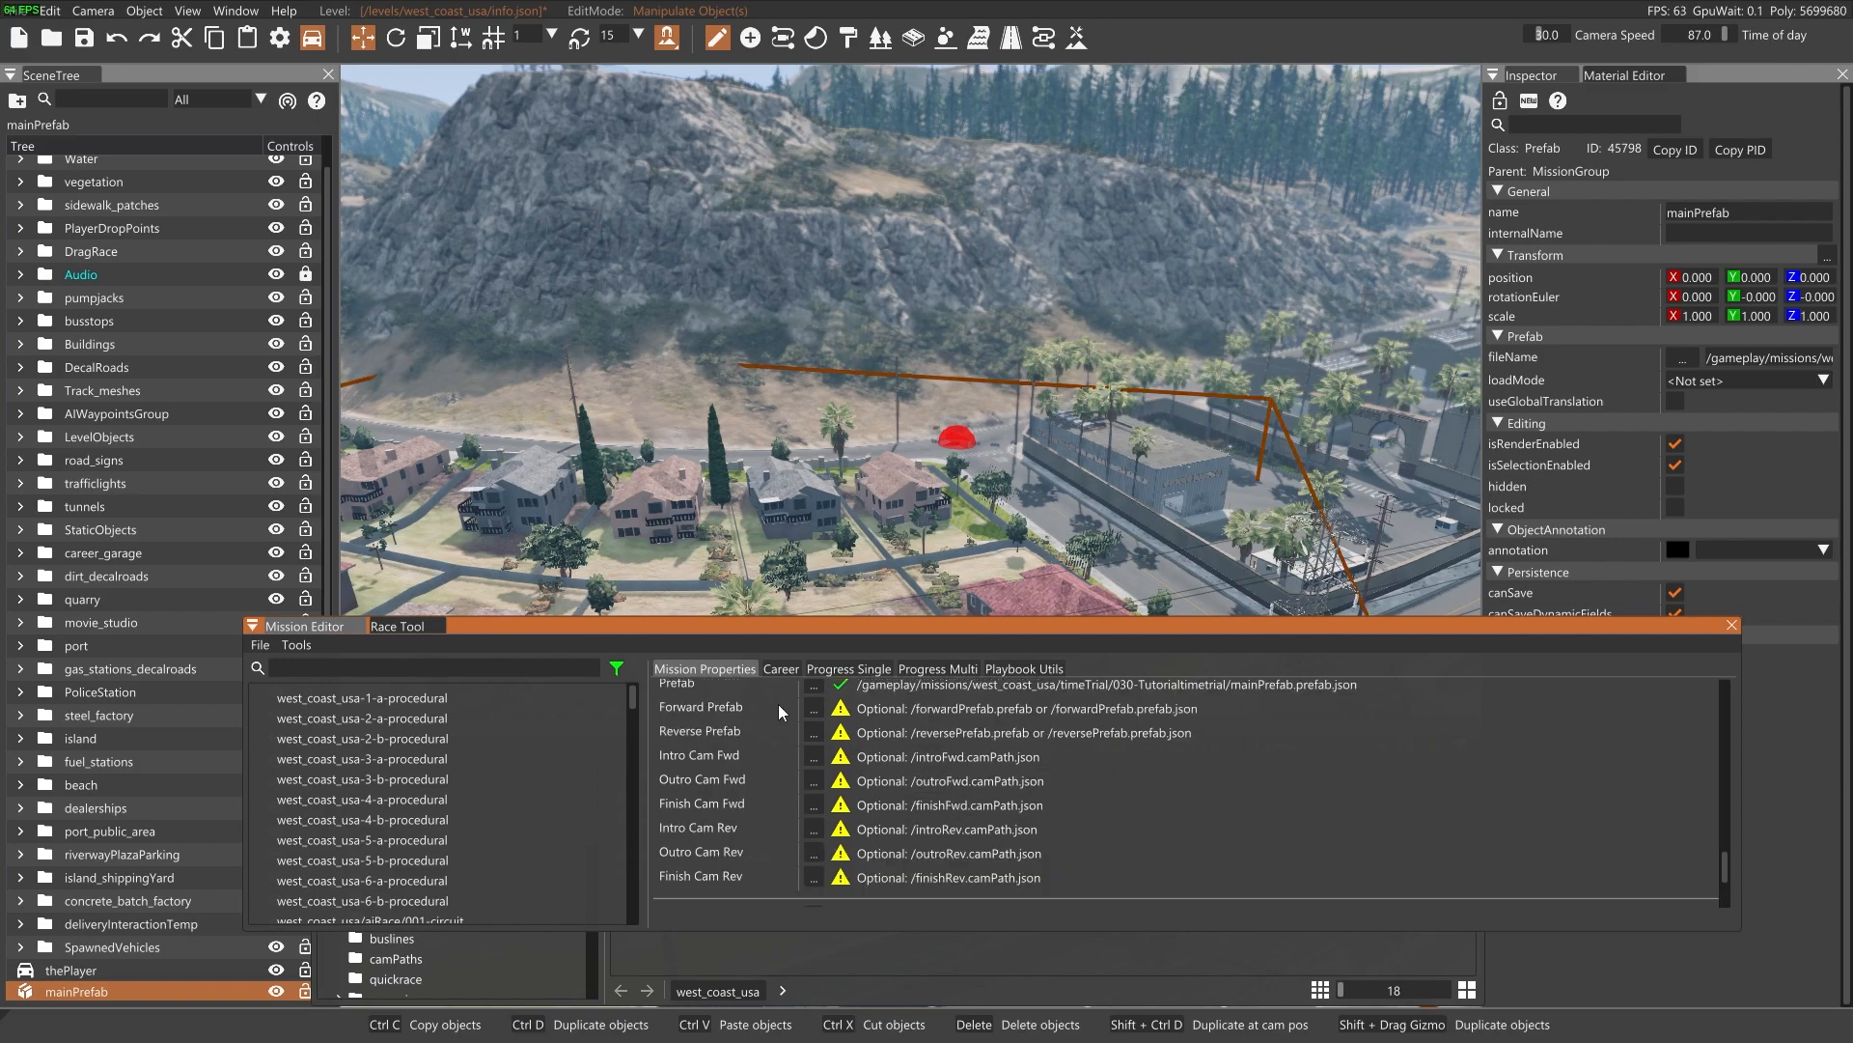
scroll(821, 766, "up", 2)
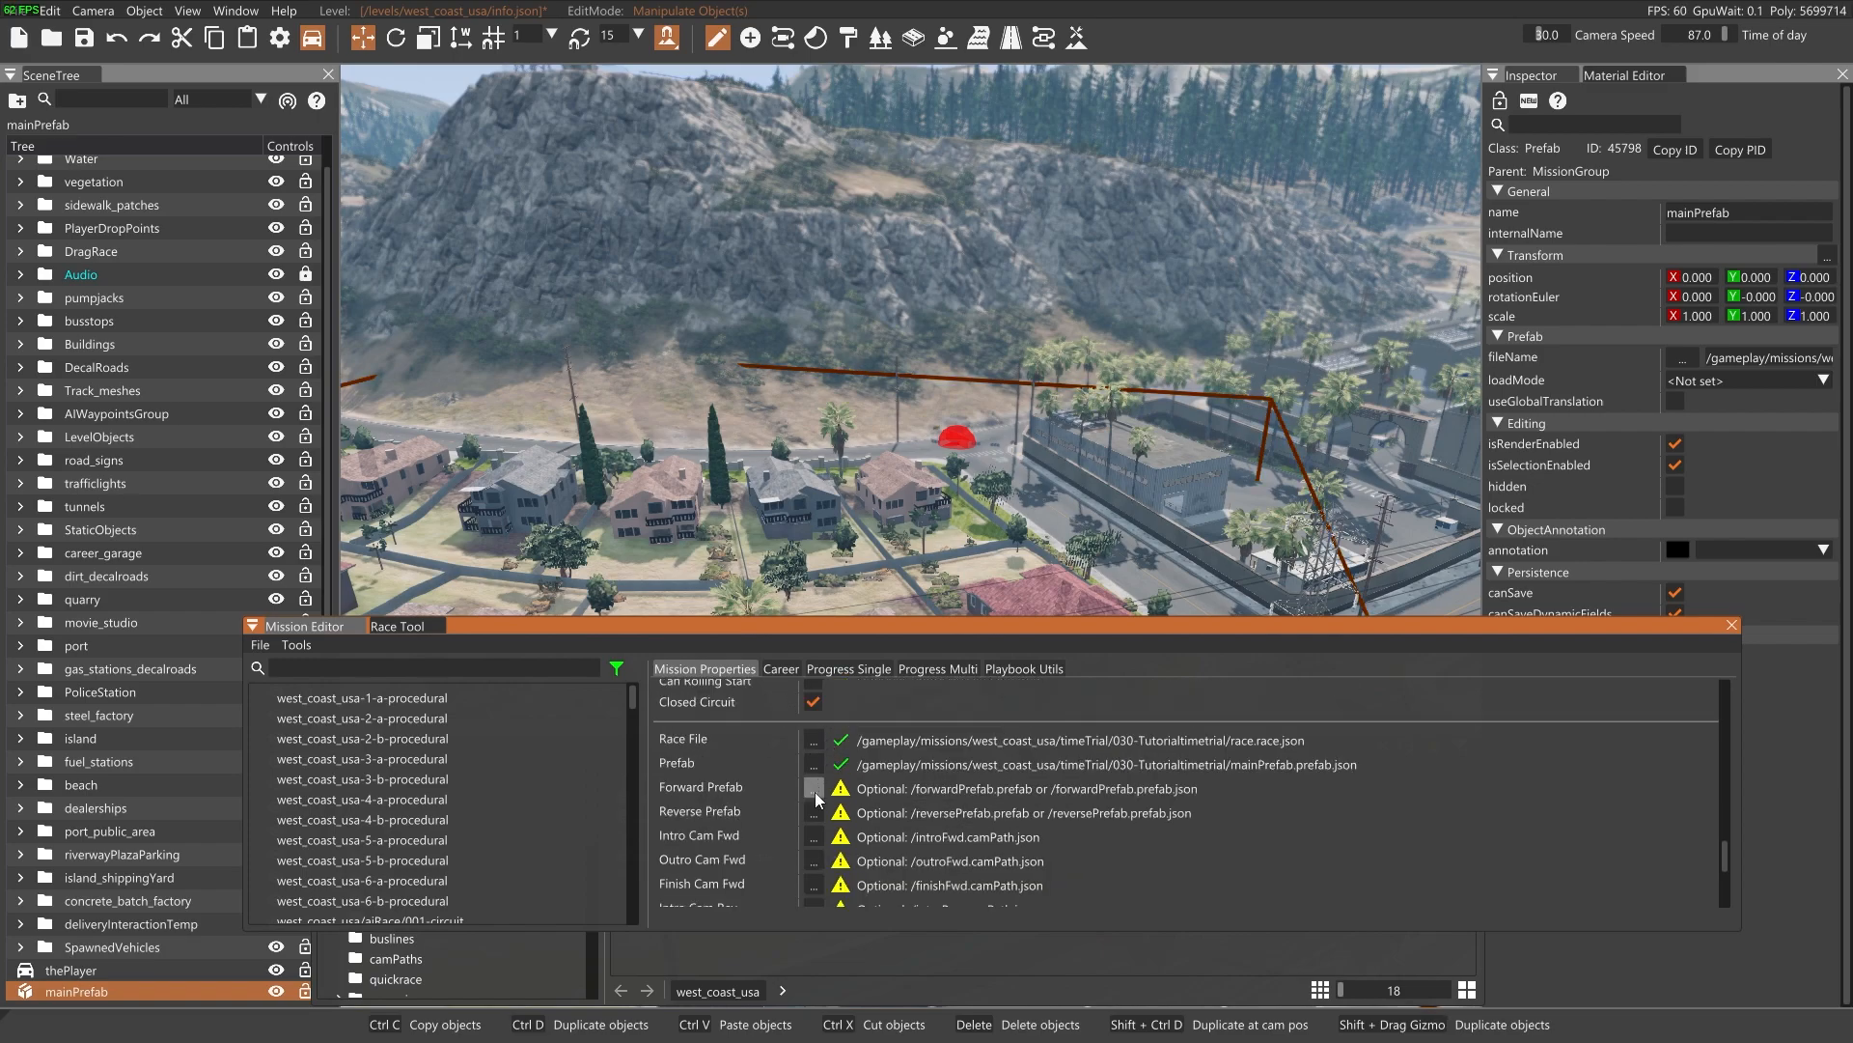
scroll(819, 817, "down", 6)
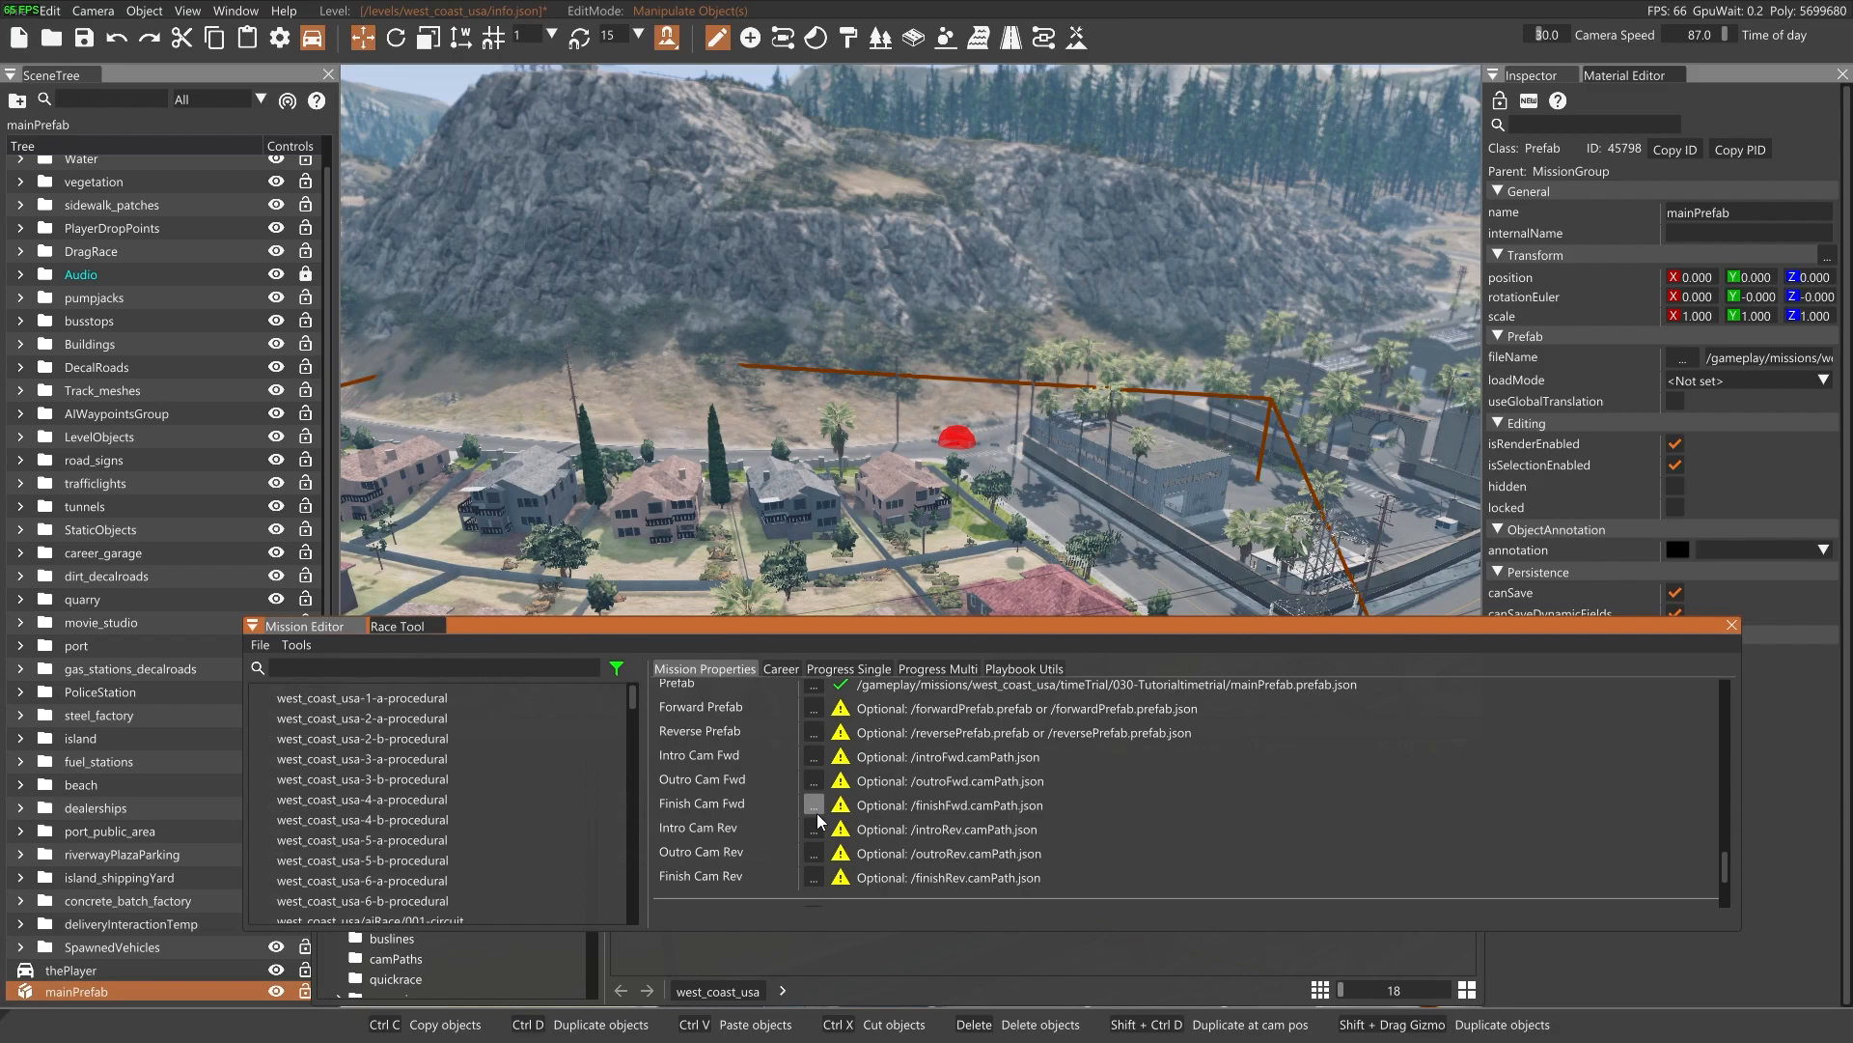
scroll(889, 818, "down", 1)
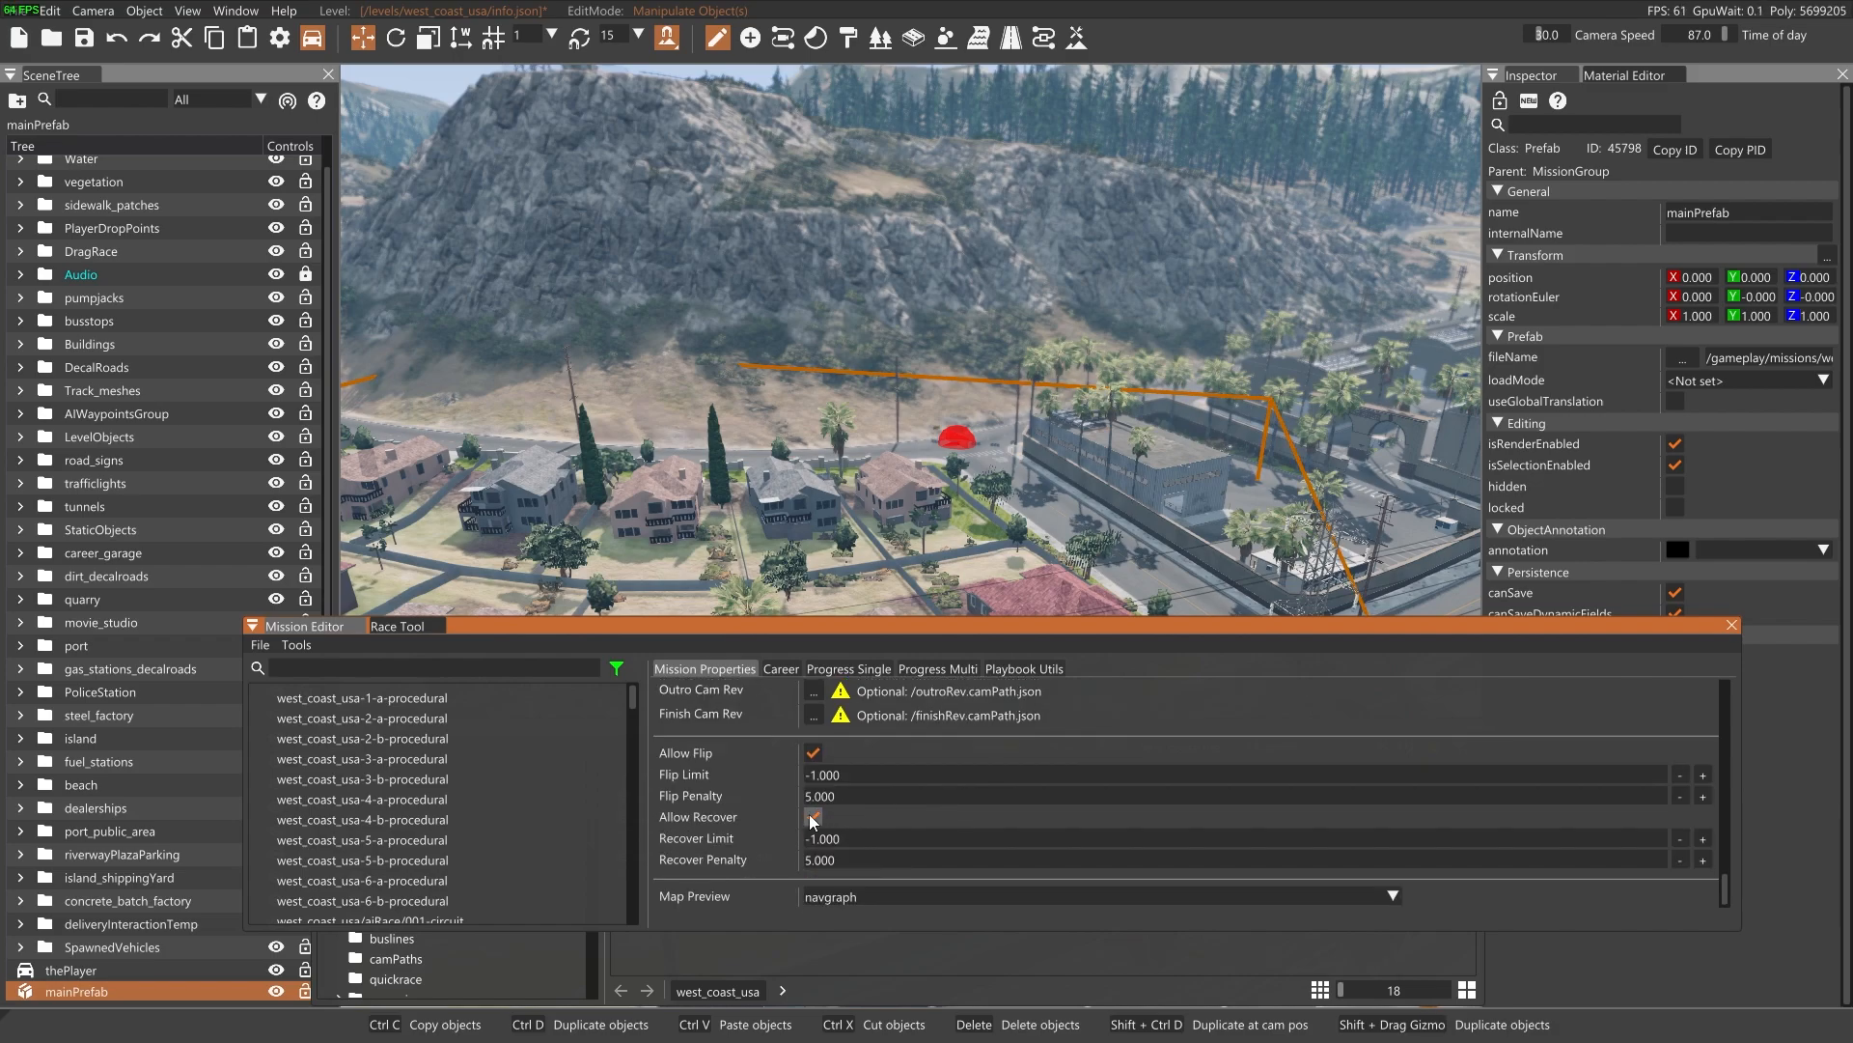
left_click(1703, 838)
left_click(1703, 838)
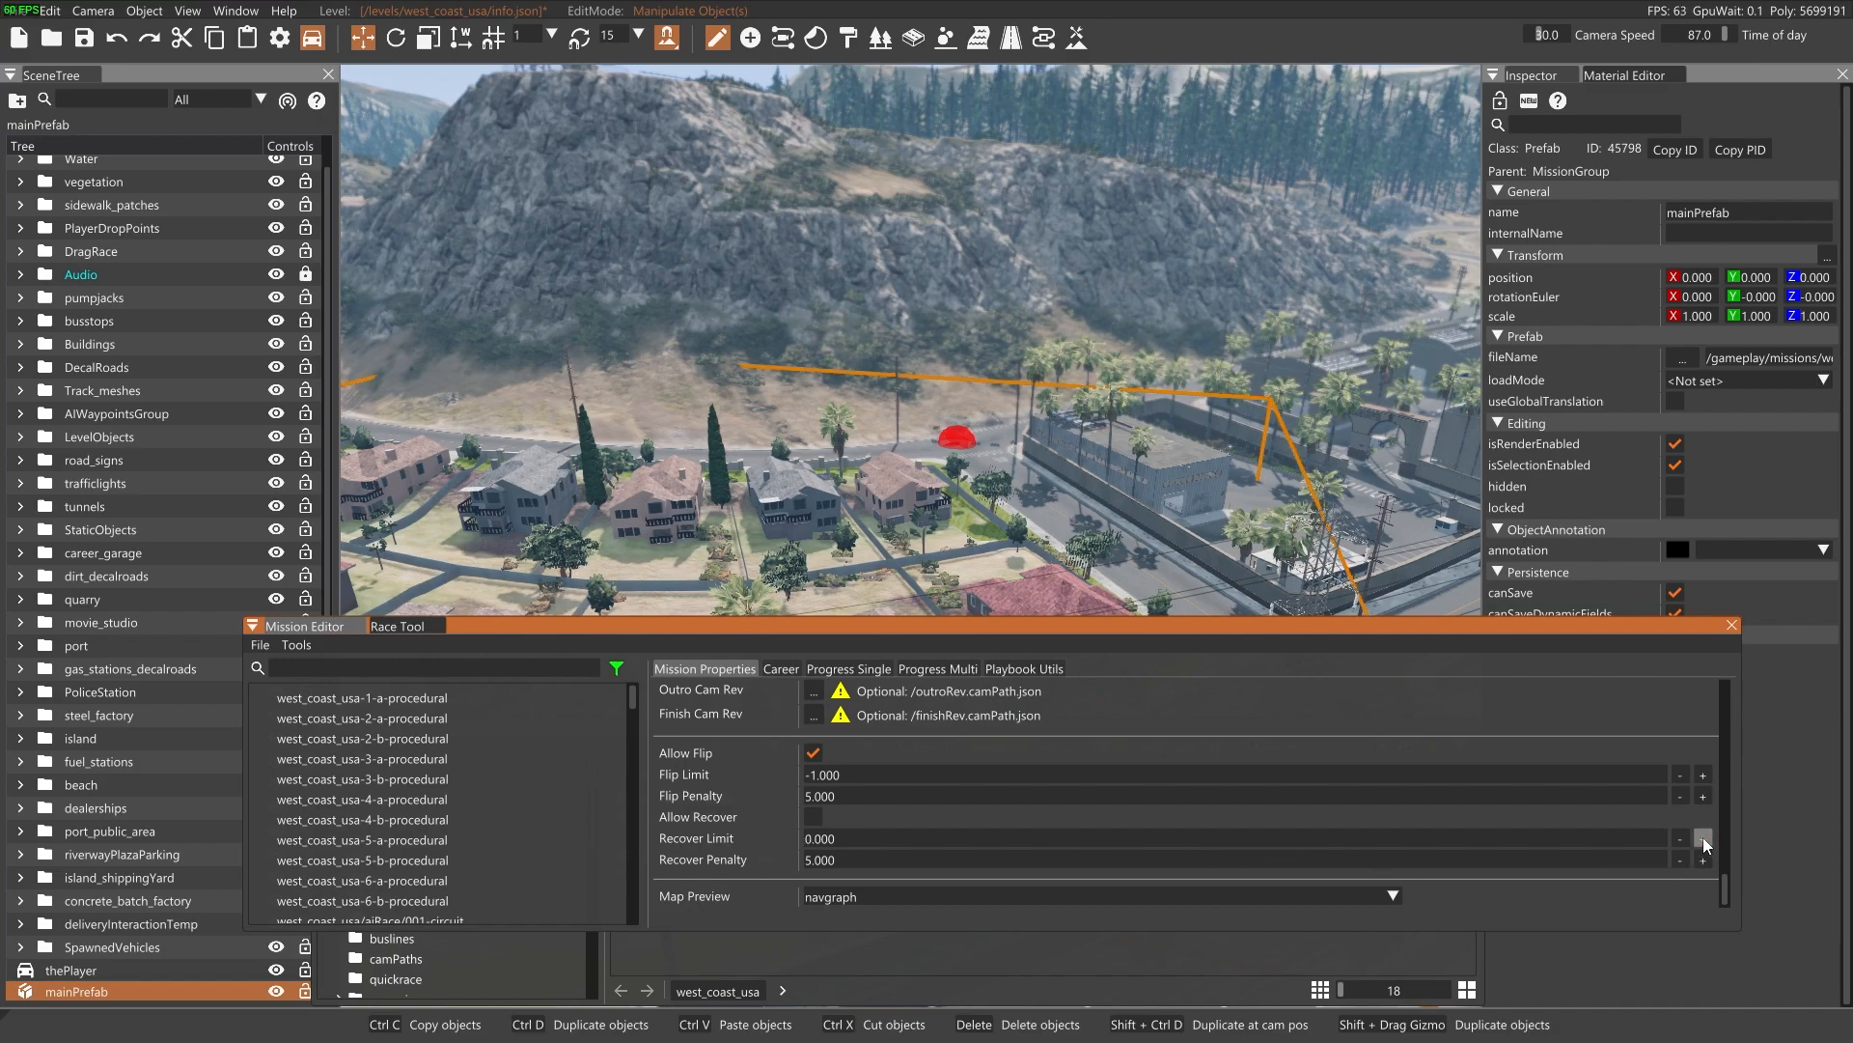
left_click(1682, 838)
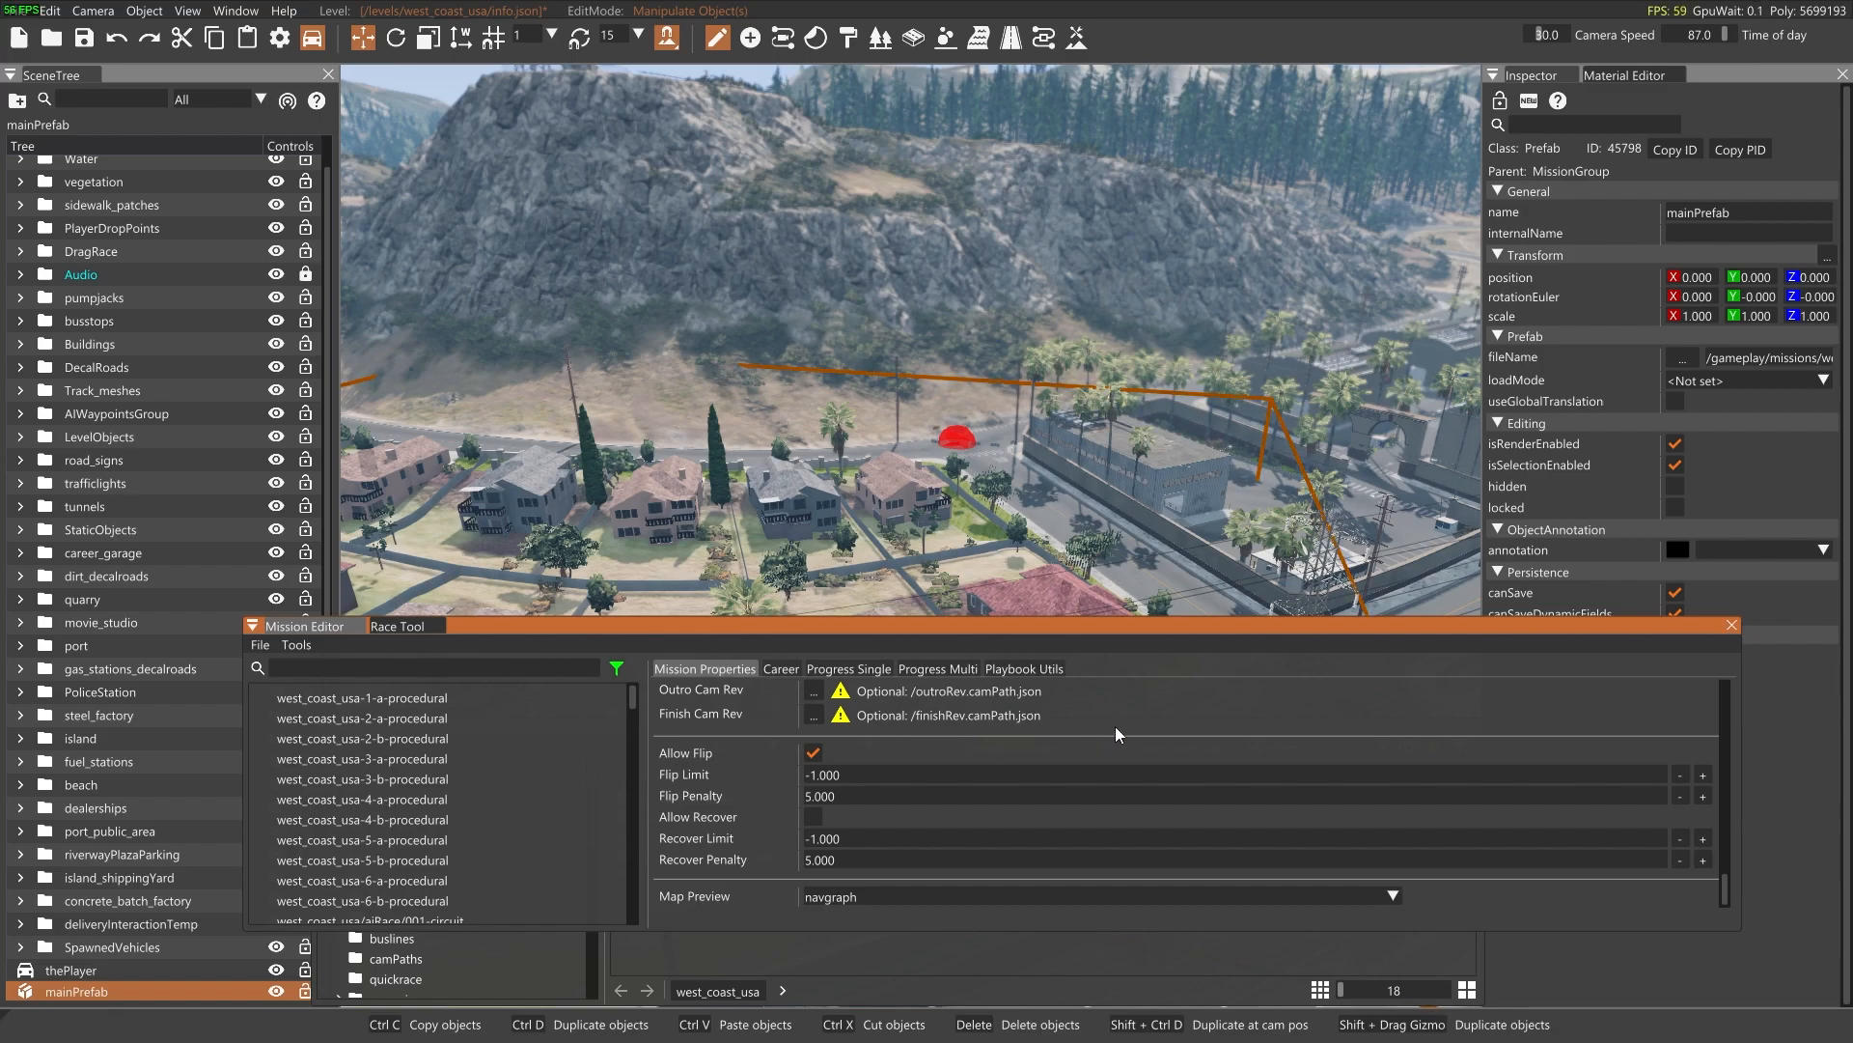
Check the mission's career setup and save the Tutorial_time_trial mission
left_click(781, 668)
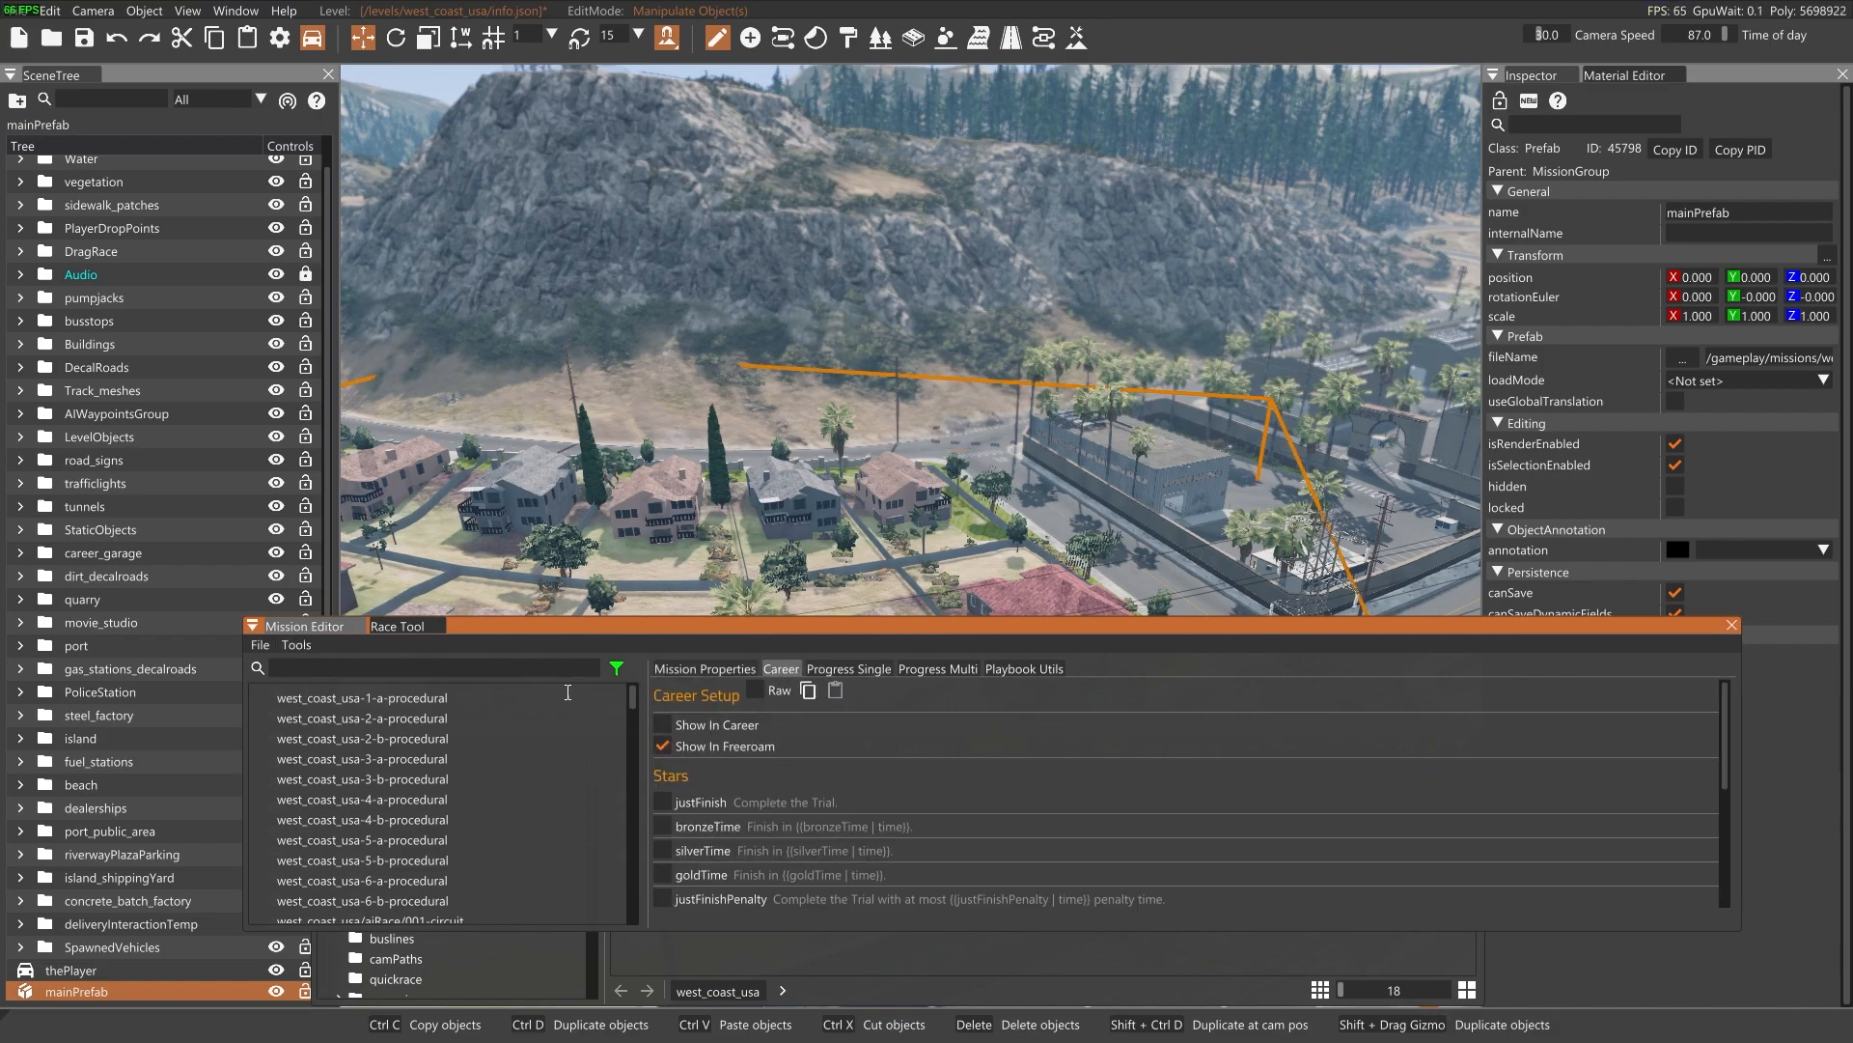
left_click(683, 664)
scroll(956, 728, "up", 10)
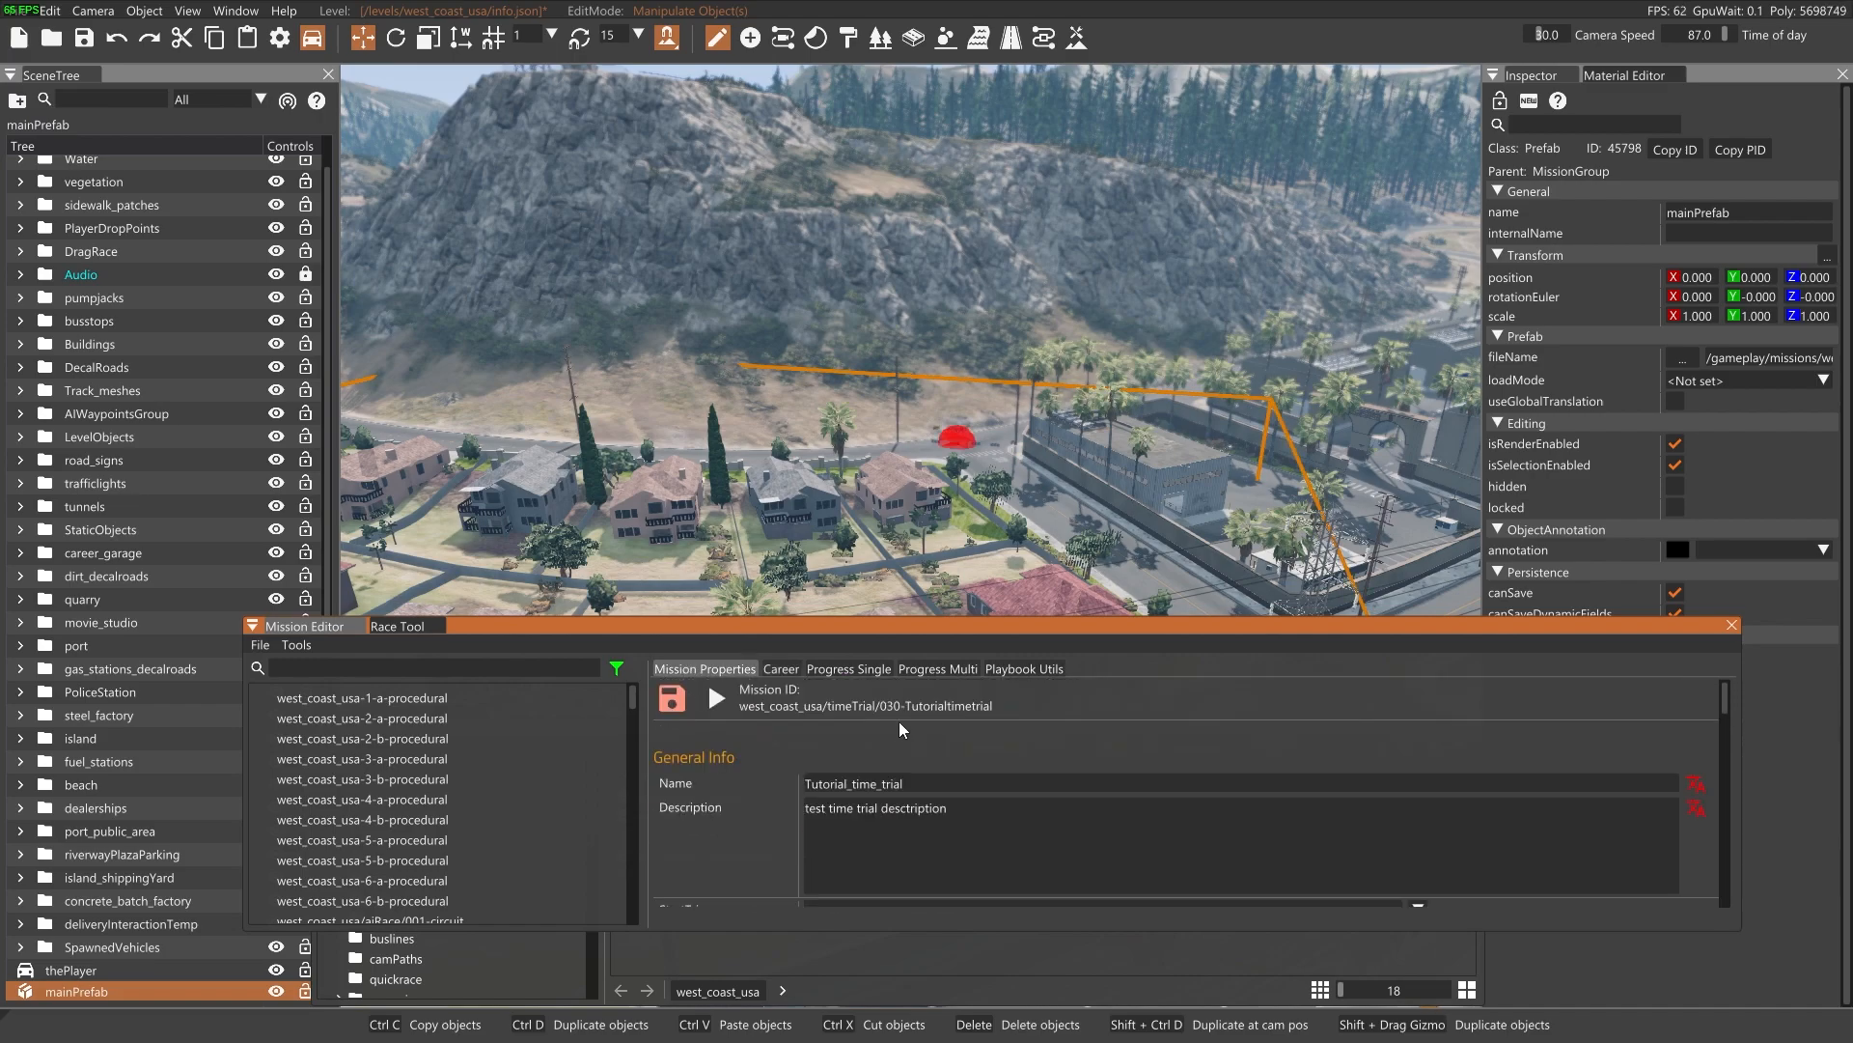
left_click(659, 703)
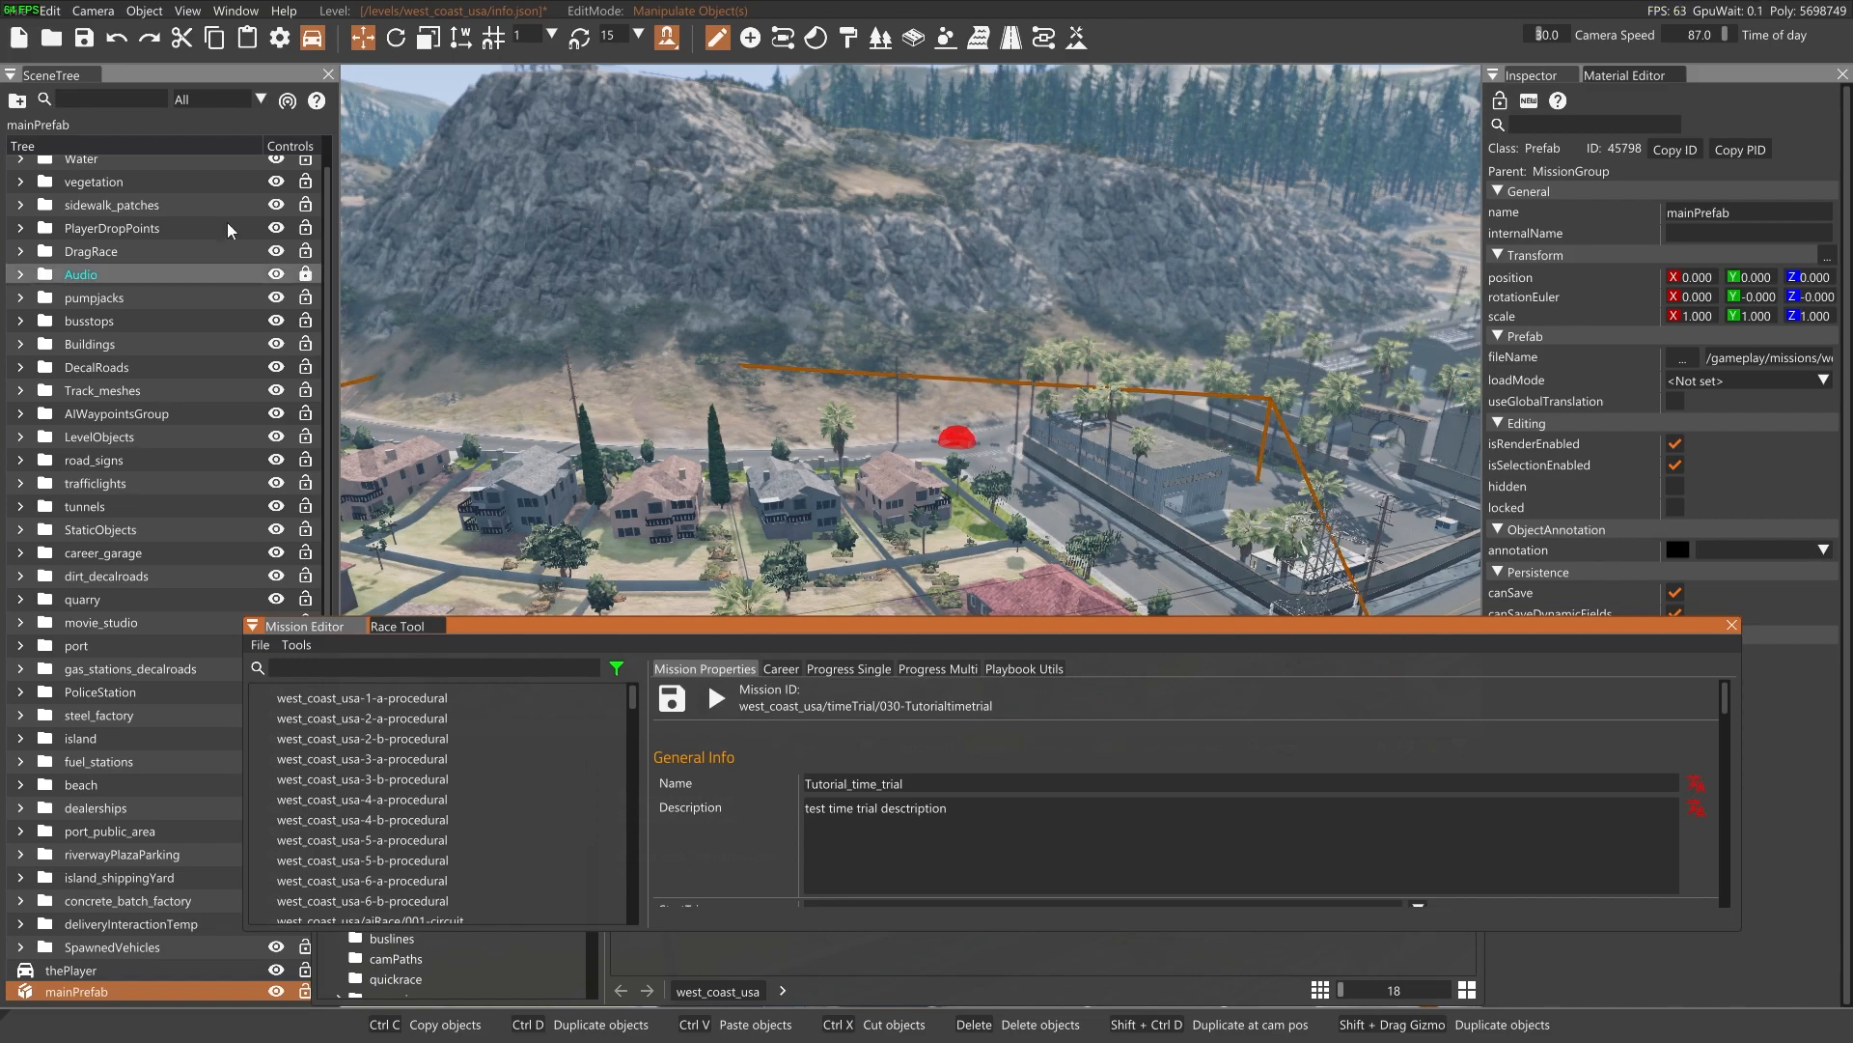
Exit the level editor and reload the game's interface
left_click(17, 12)
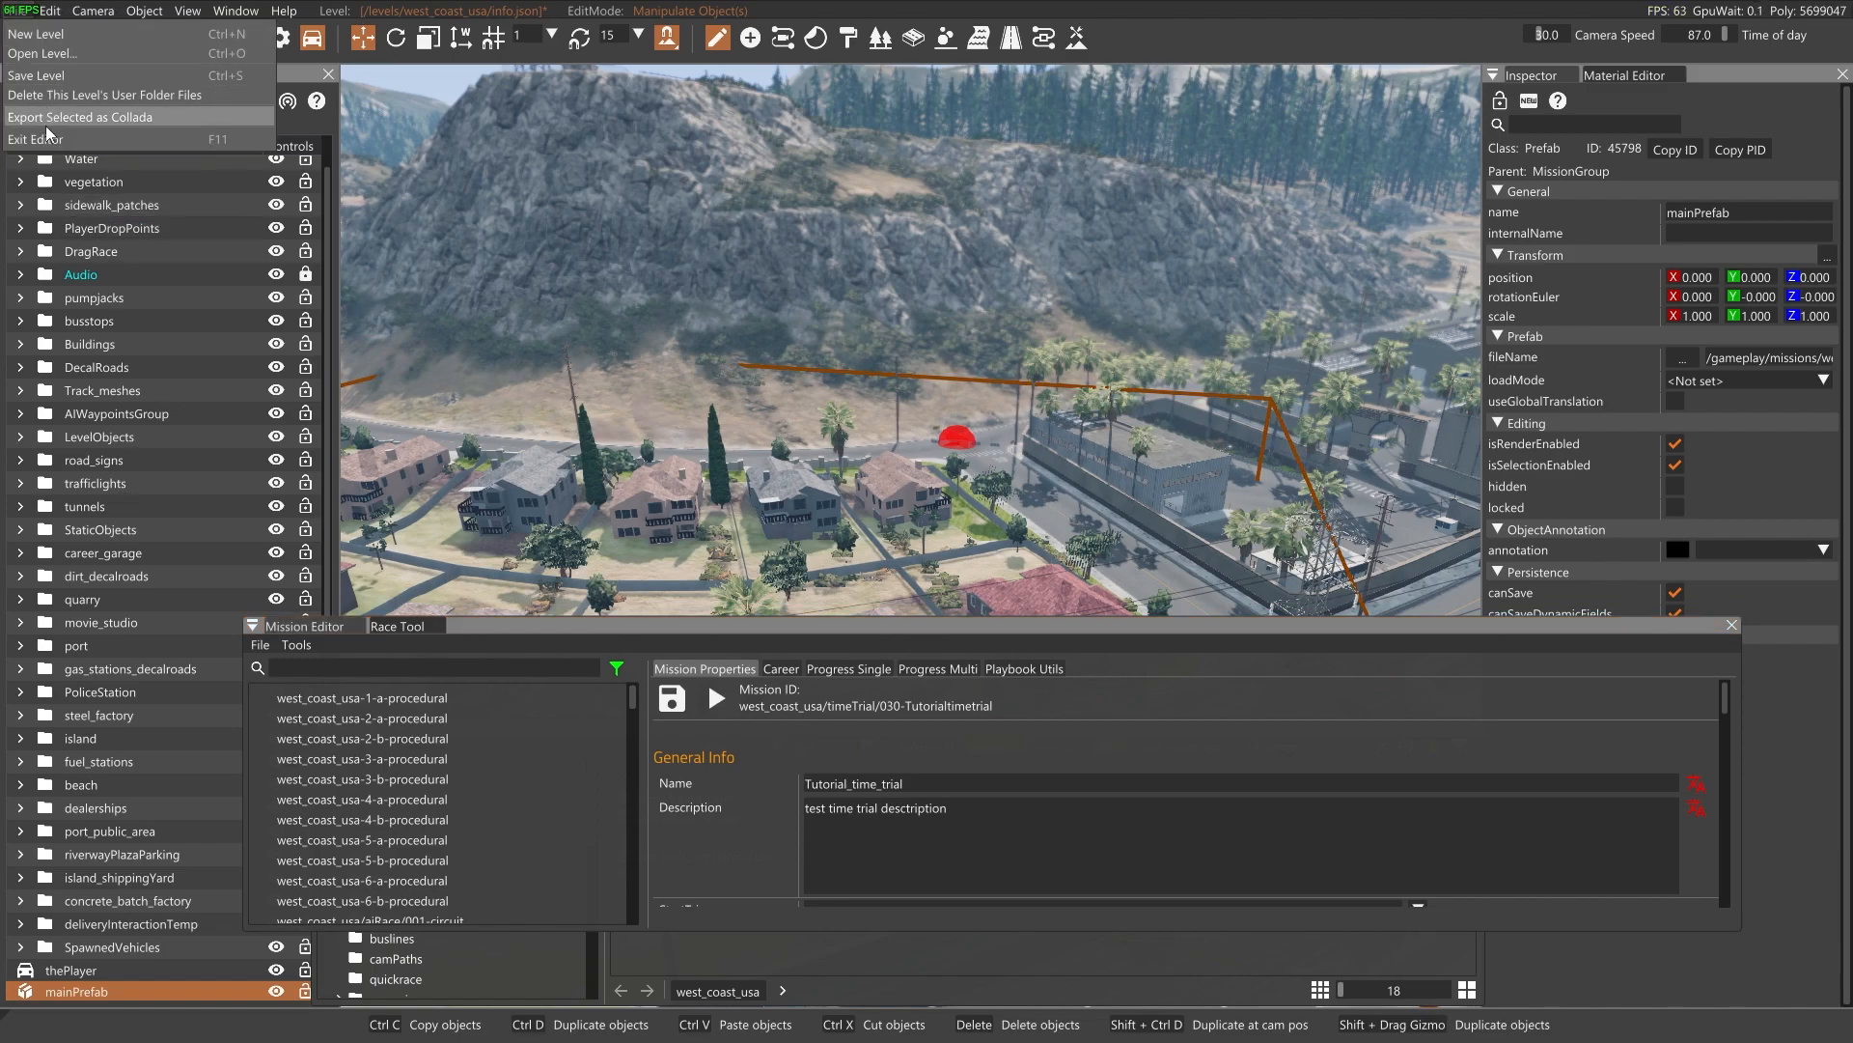
left_click(45, 141)
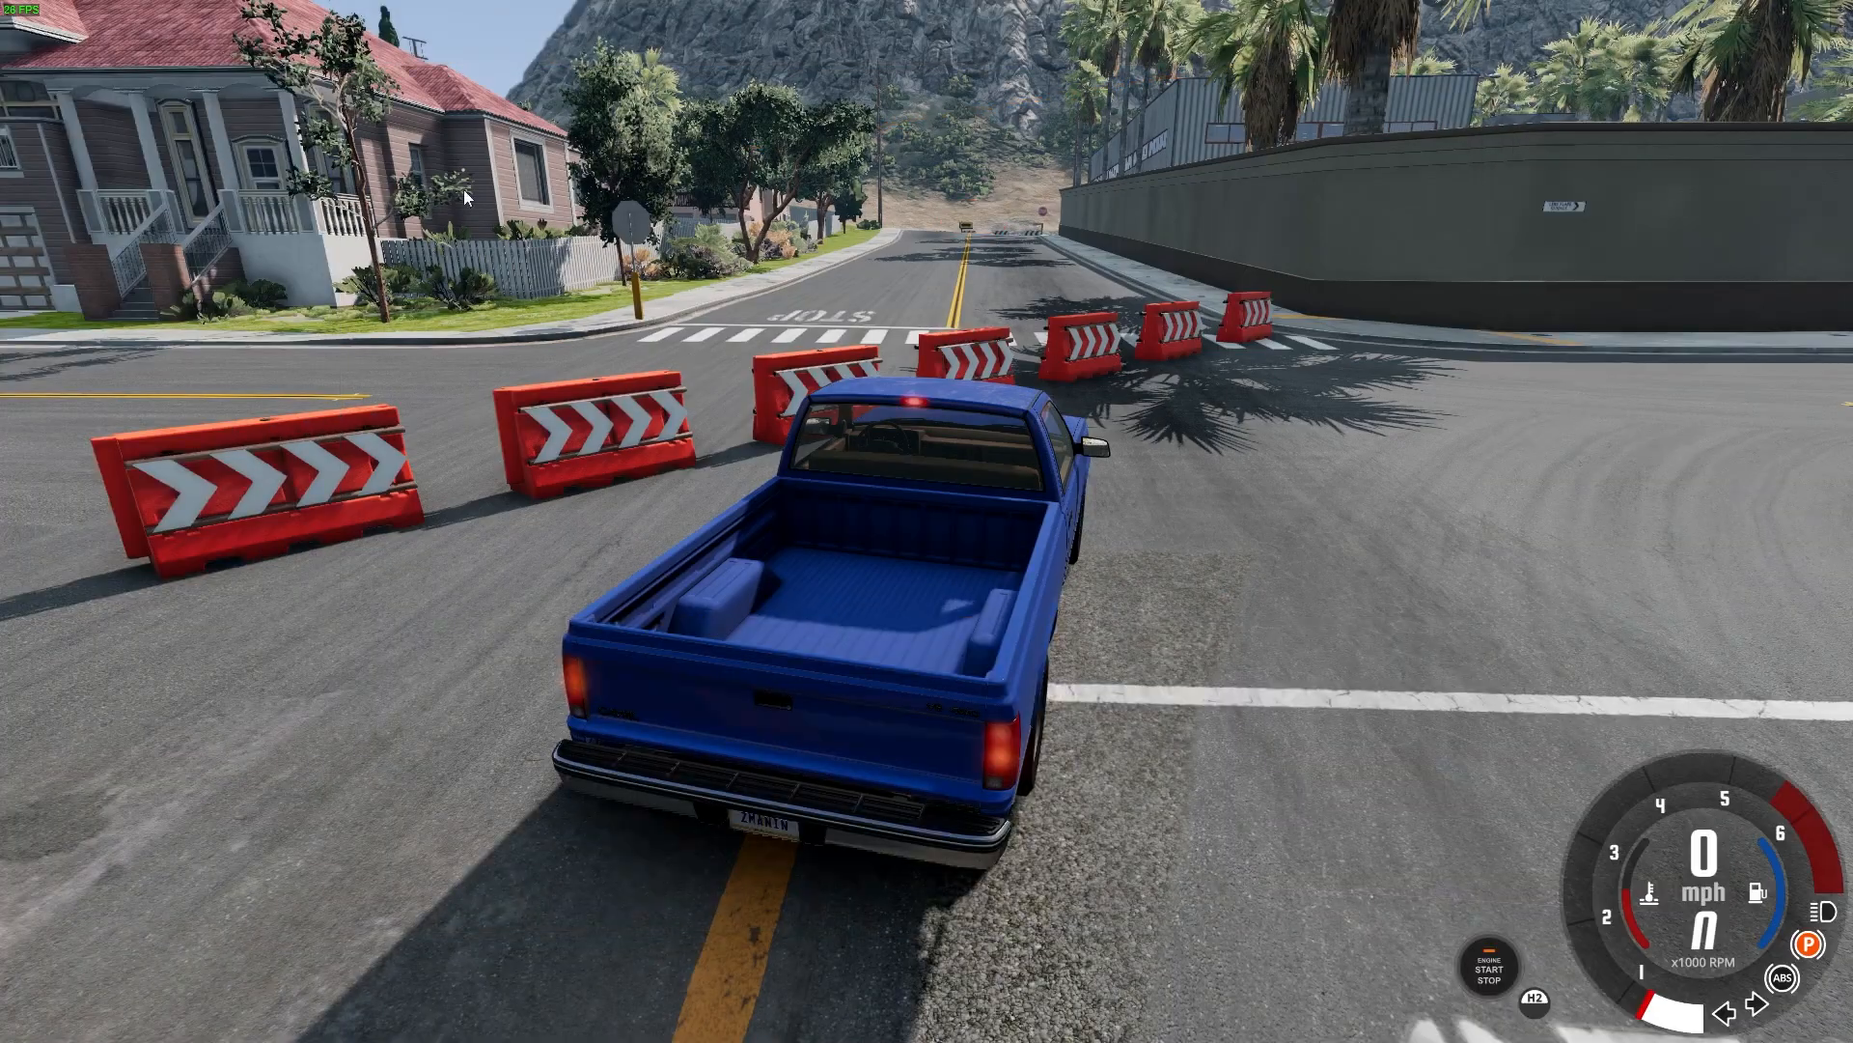
mouse_move(1079, 437)
right_mouse_down()
mouse_move(1439, 424)
mouse_move(1086, 406)
mouse_move(1009, 434)
mouse_move(483, 425)
mouse_move(792, 410)
mouse_move(1077, 432)
right_mouse_up()
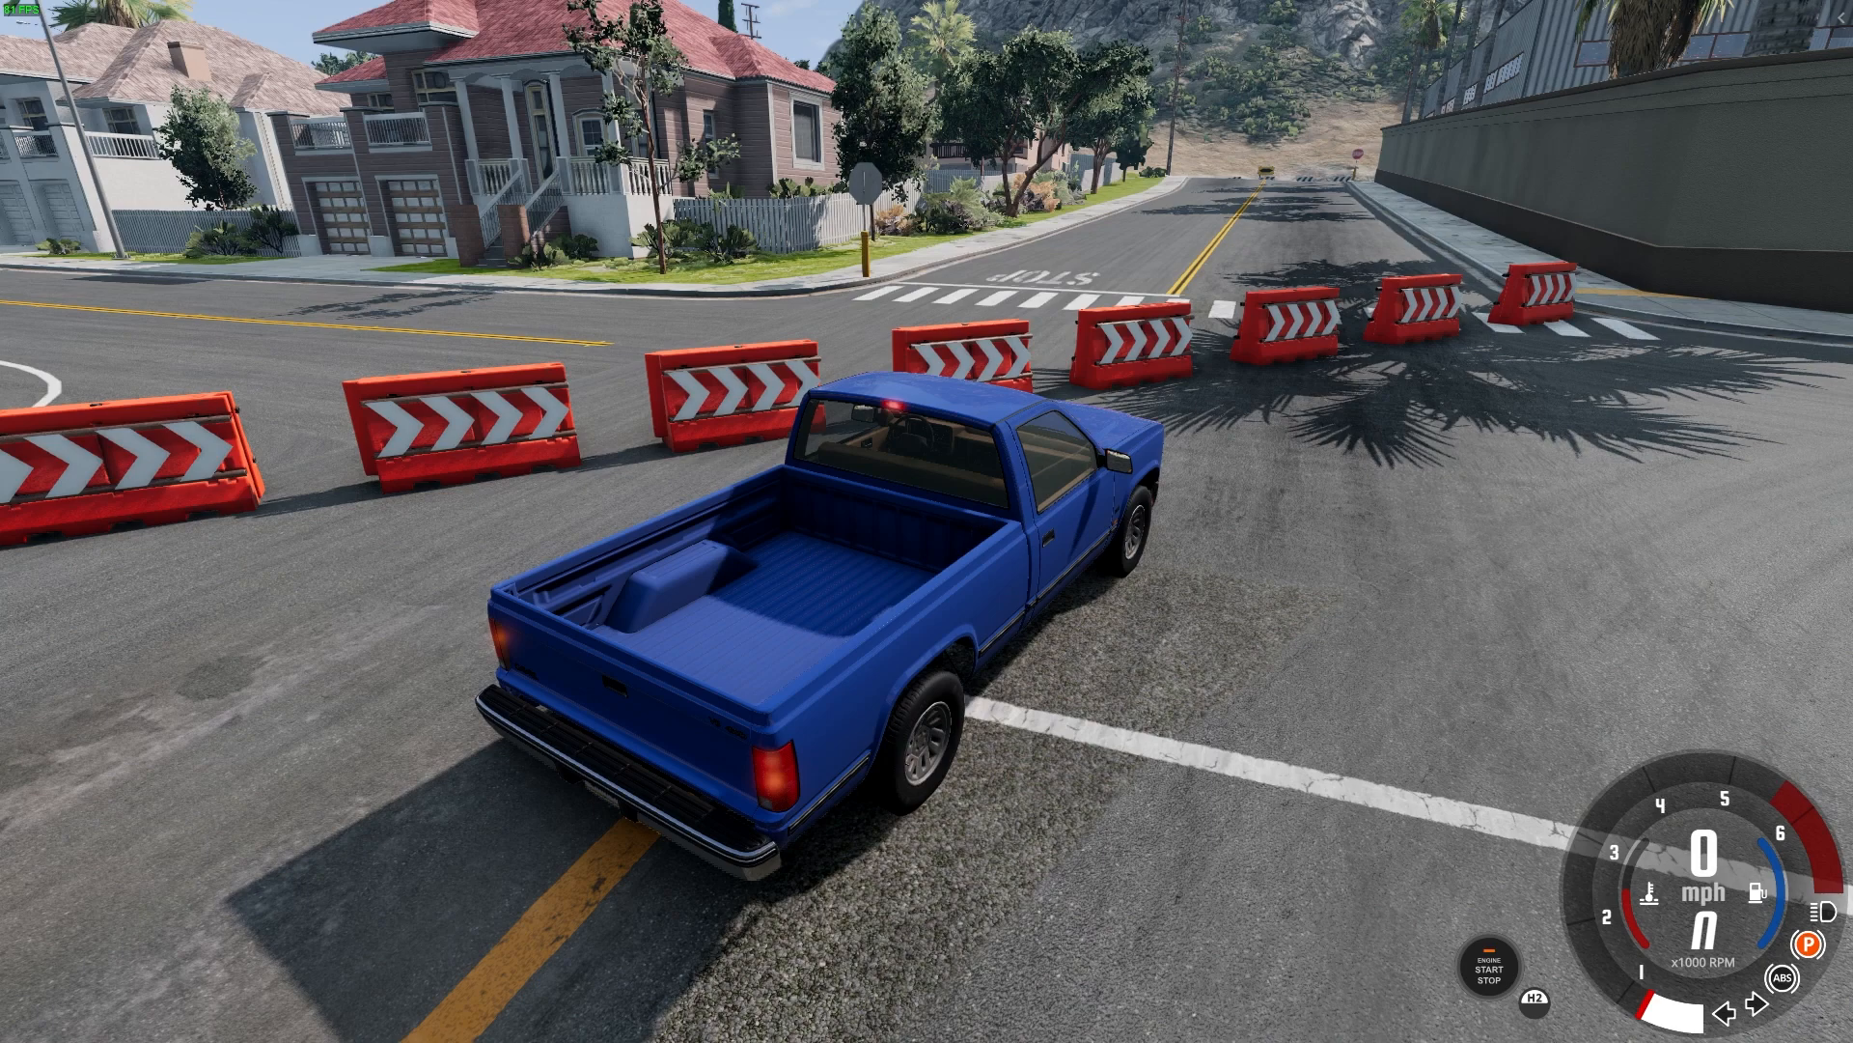
key("ctrl+l")
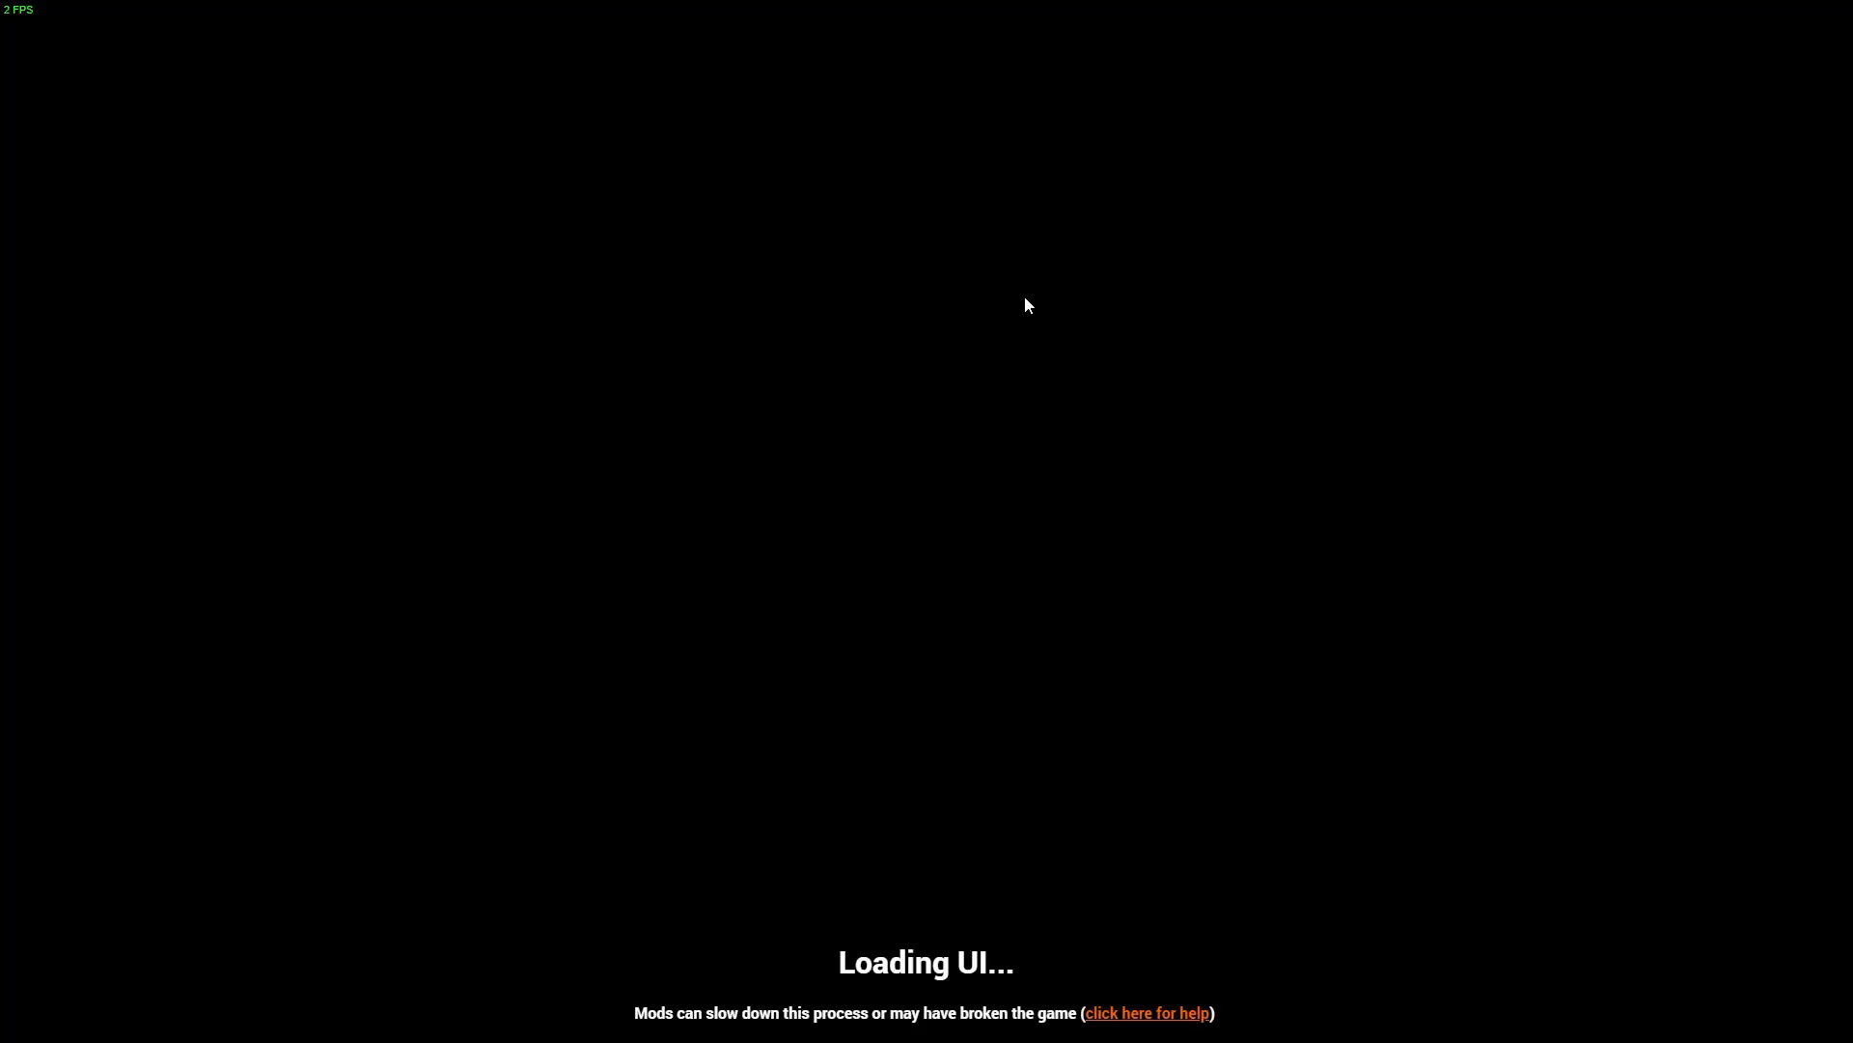
Fly the free camera to the mission's start marker and relocate the pickup truck beside it
mouse_move(1006, 296)
right_mouse_down()
mouse_move(1197, 289)
mouse_move(1006, 297)
mouse_move(1024, 130)
mouse_move(995, 276)
right_mouse_up()
key("shift+c")
key("w")
key("w")
key("F7")
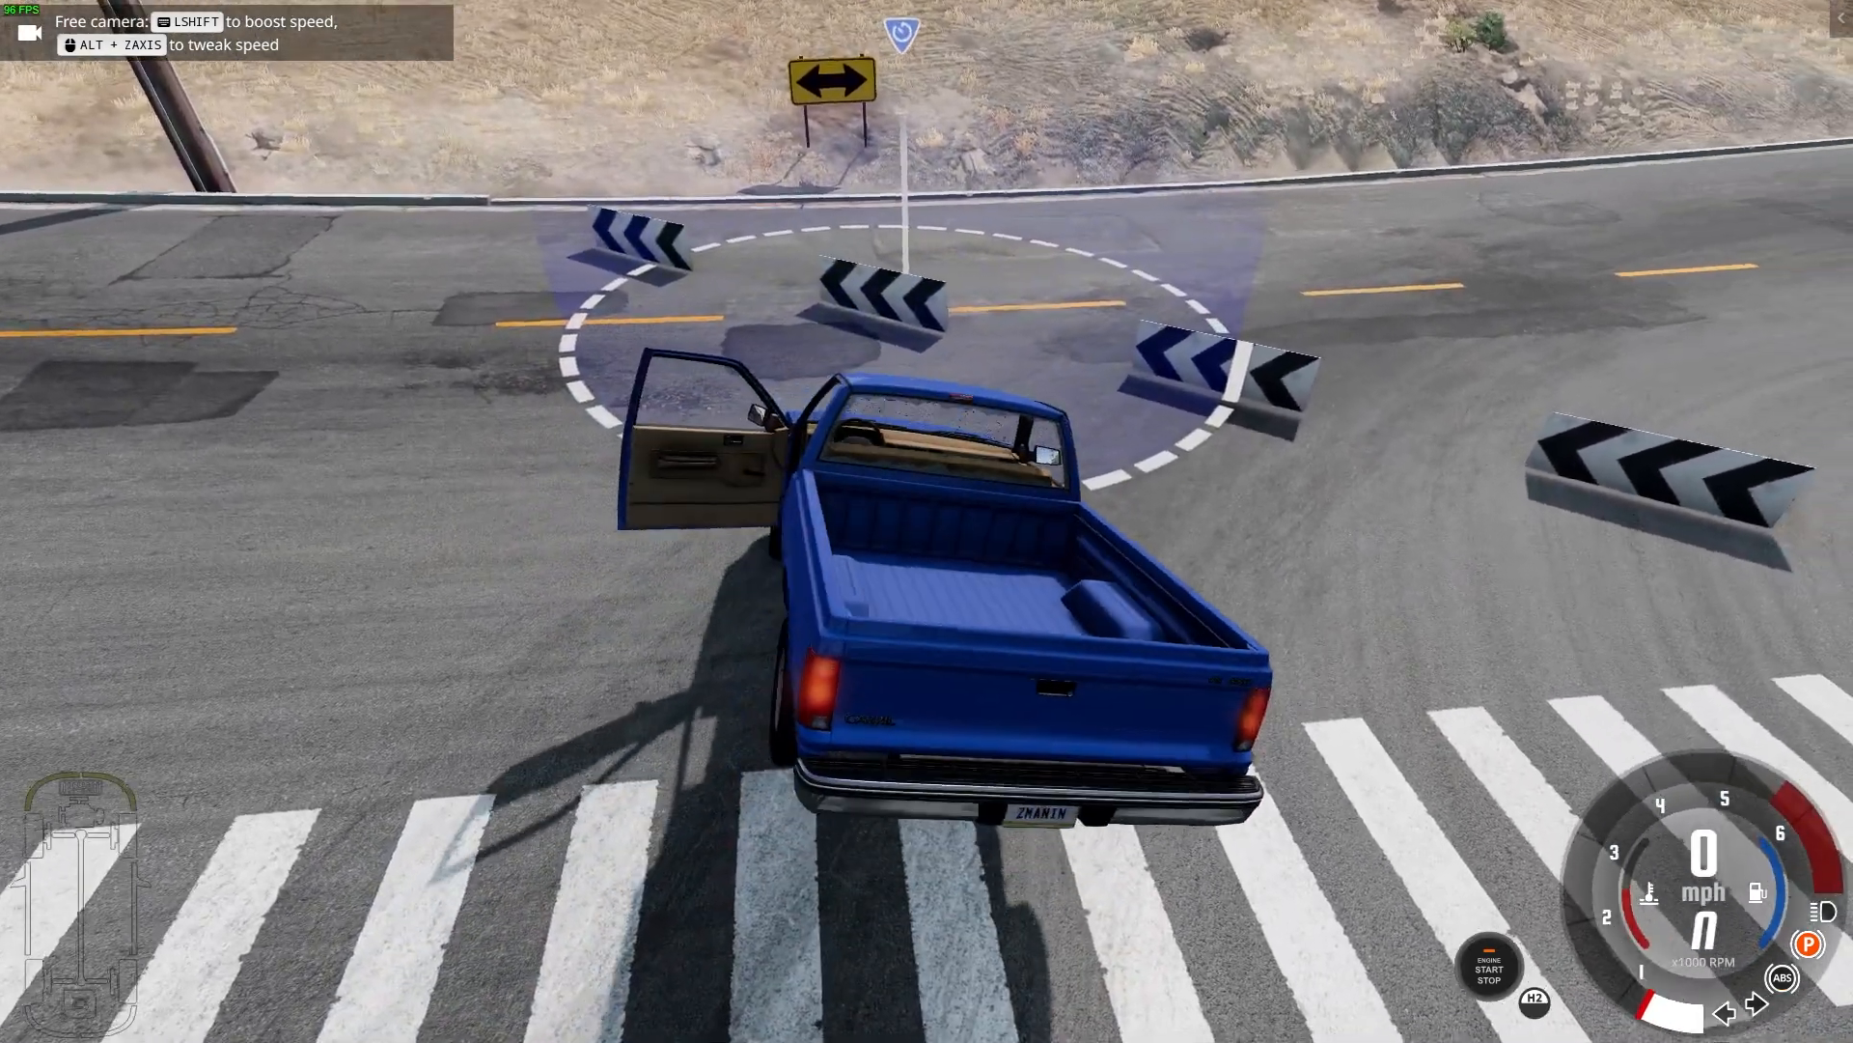
right_click_drag(995, 275, 1079, 223)
key("a")
key("d")
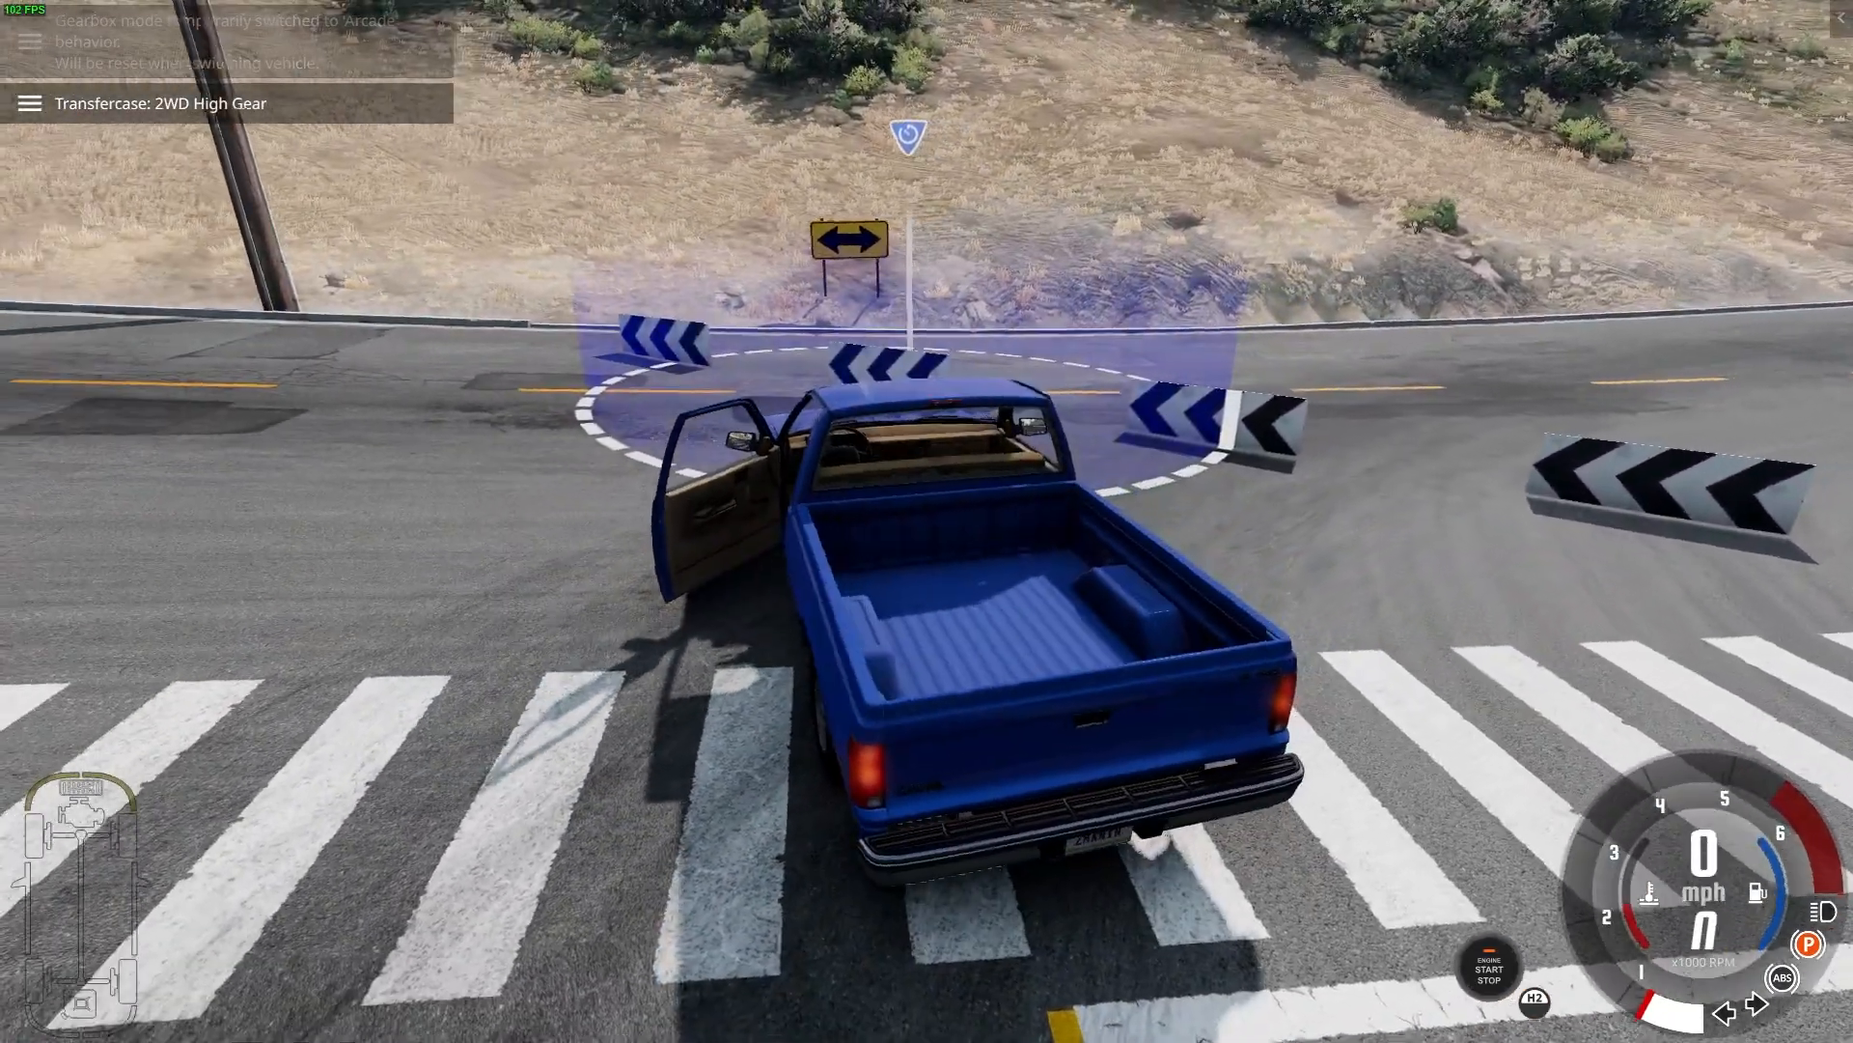
Close the pickup's open door with the vehicle's radial menu controls
key("e")
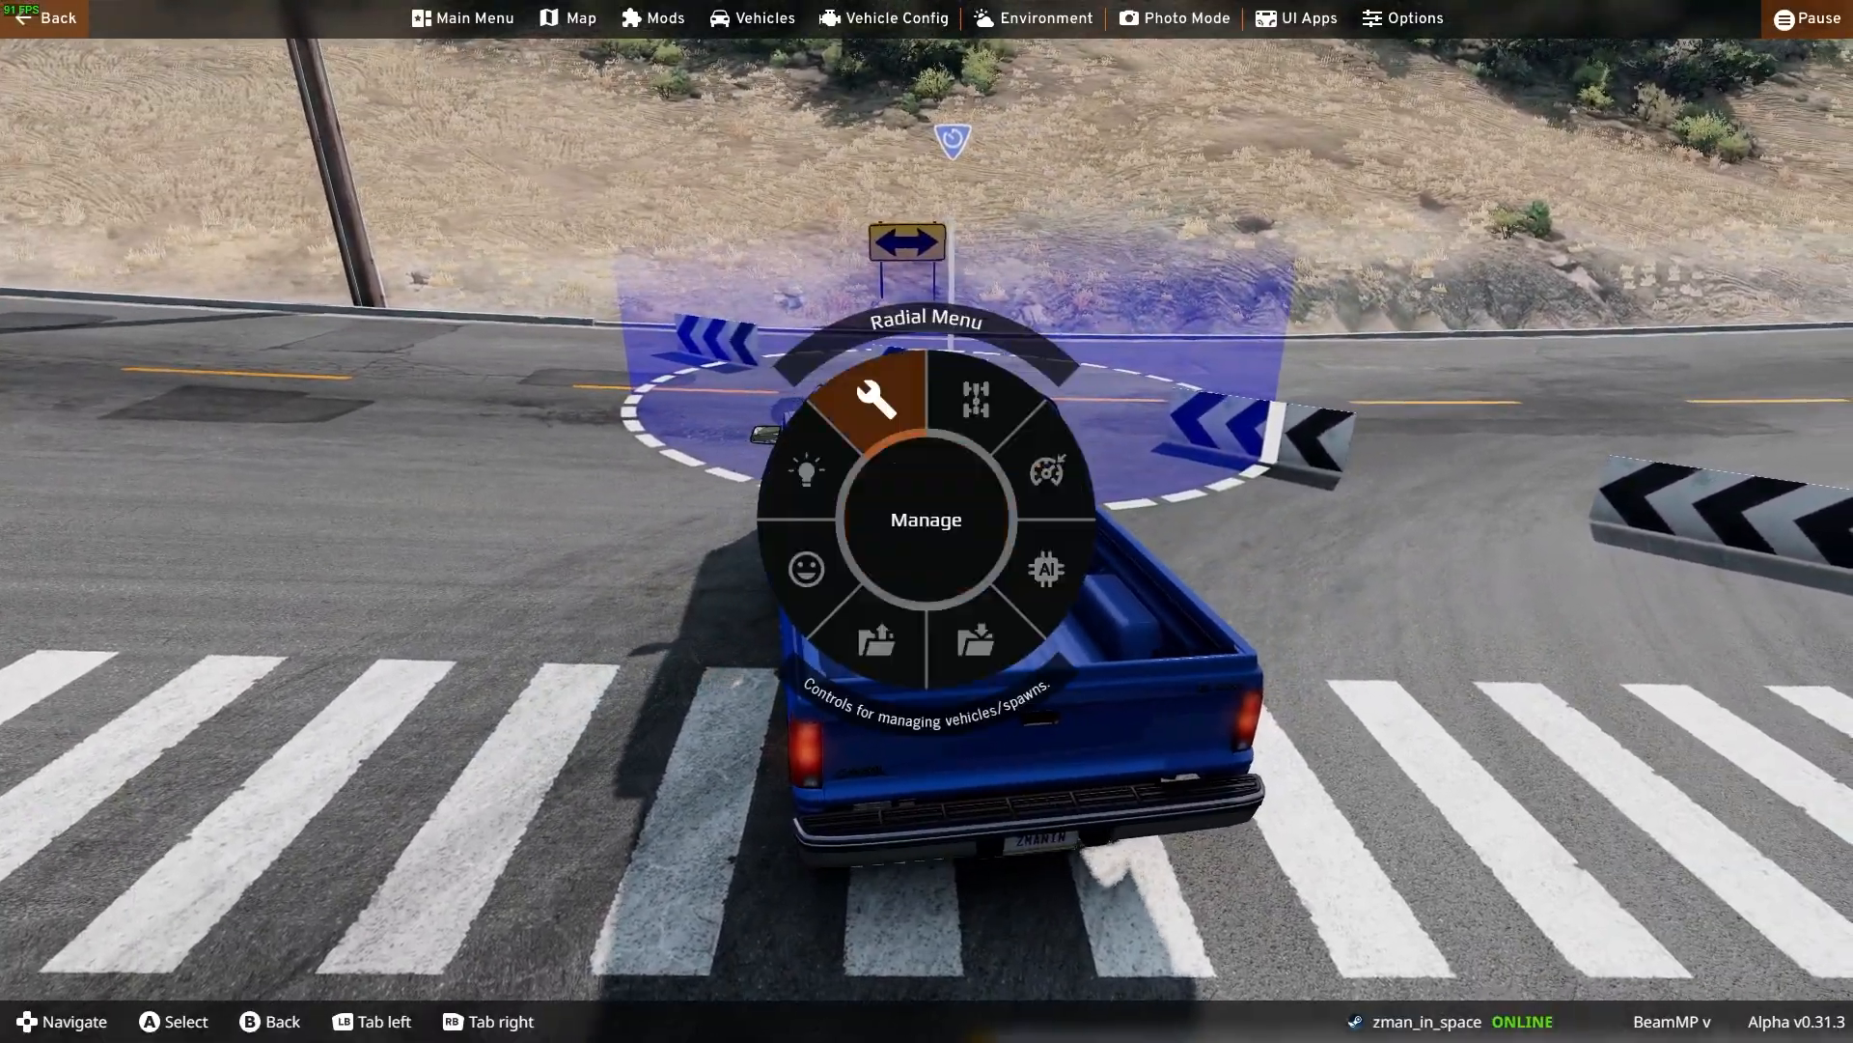
key("Down")
key("Return")
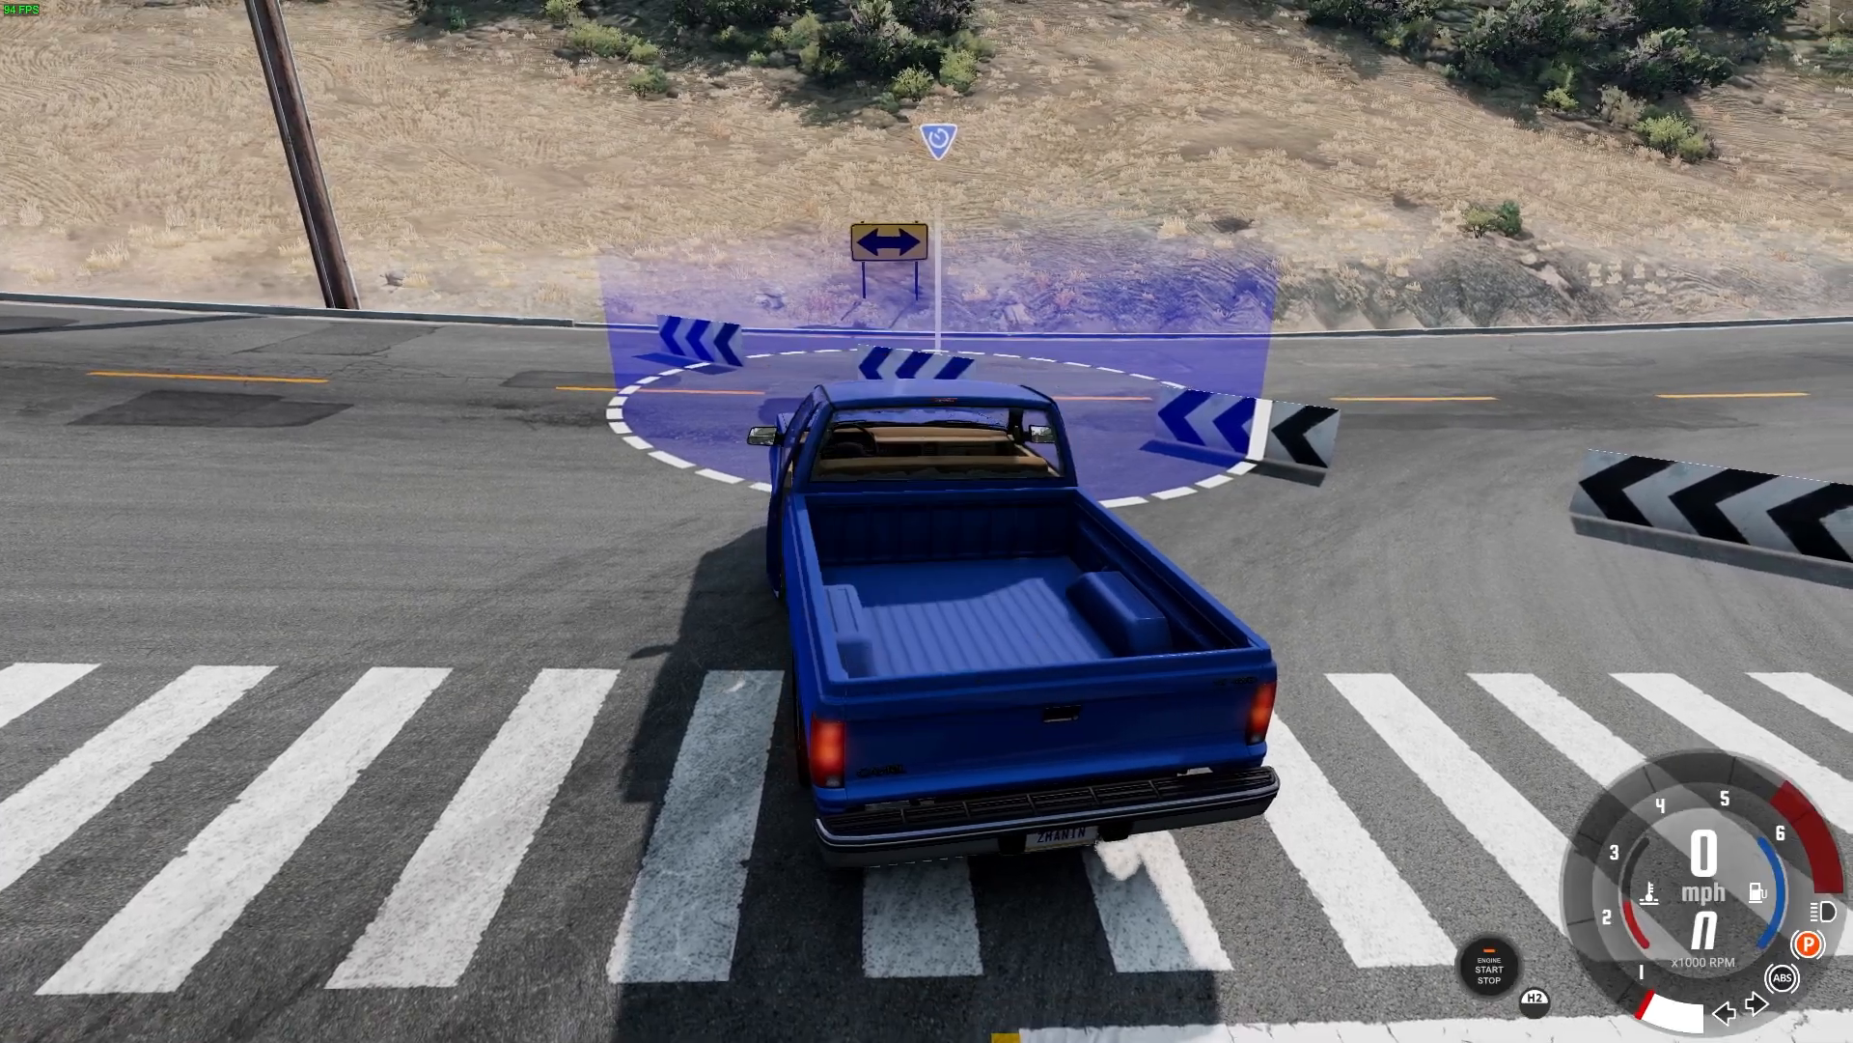
key("e")
key("Up")
key("Return")
key("Right")
key("Return")
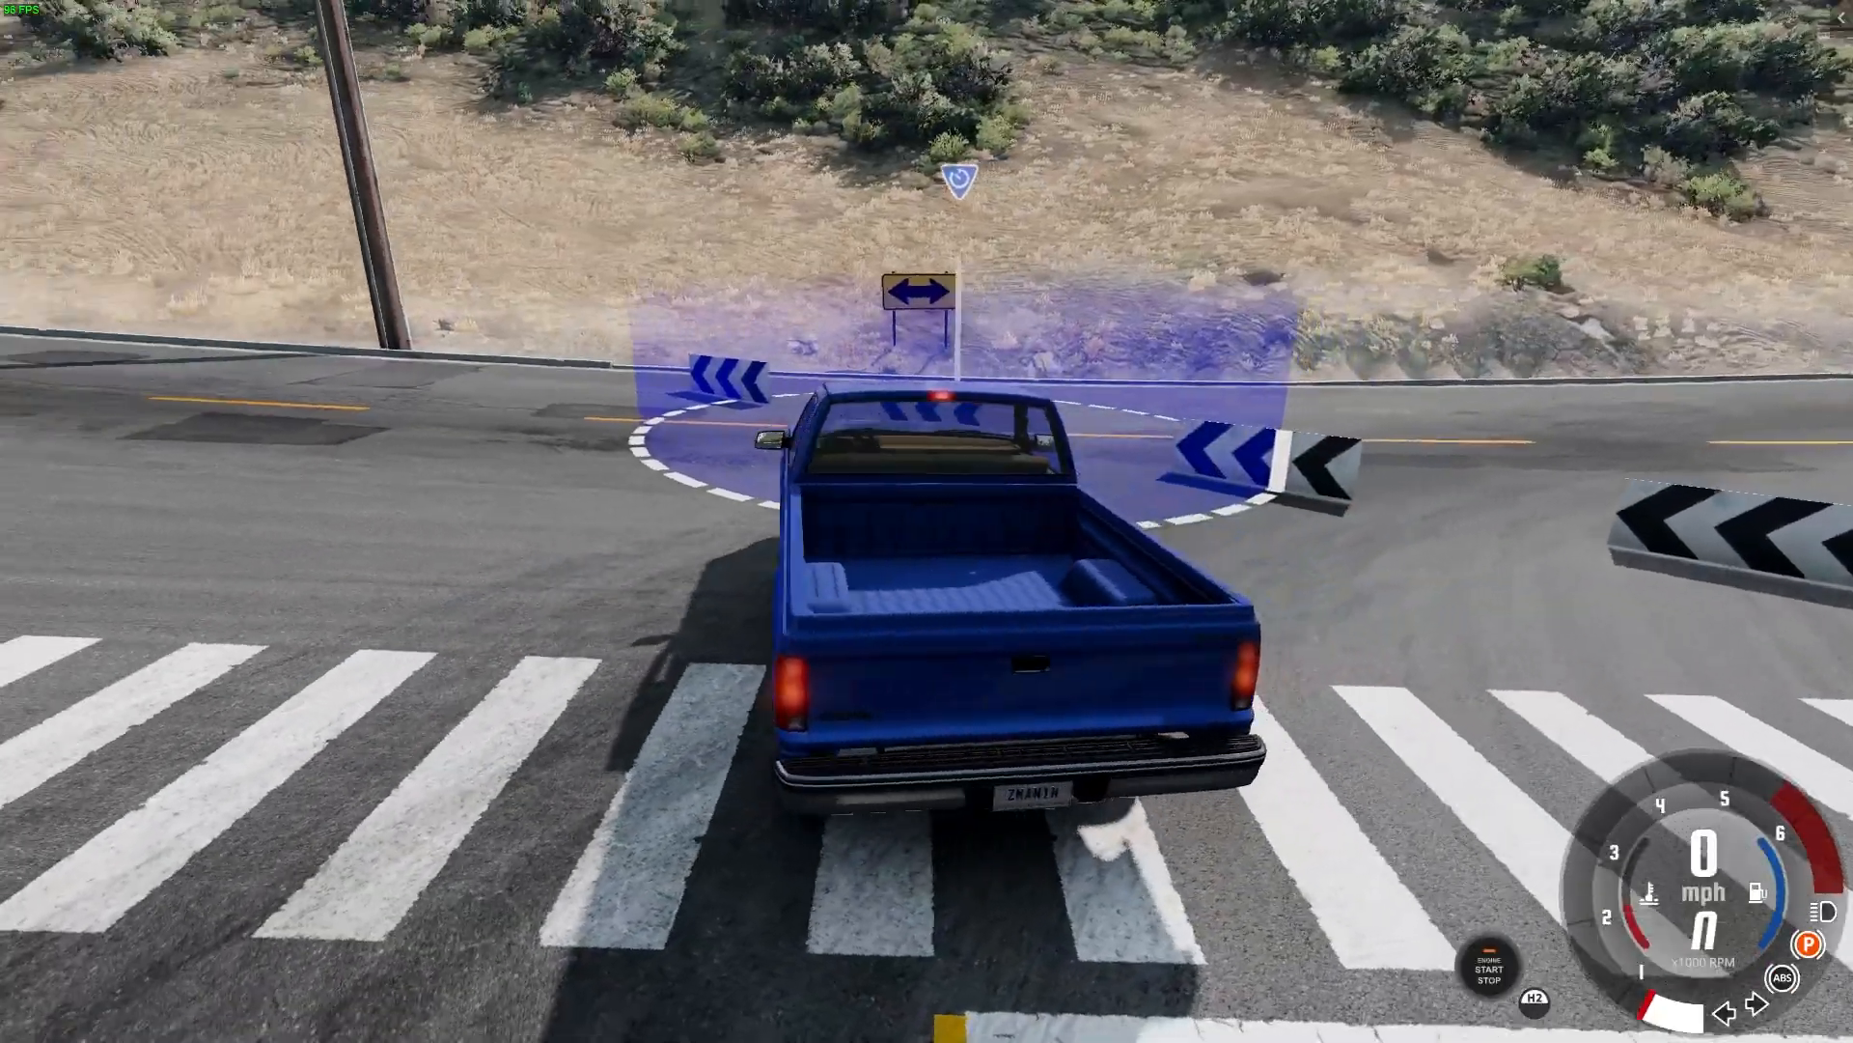
Park the pickup in the start marker and launch Tutorial_time_trial with the player vehicle and 2 laps
key("w")
key("s")
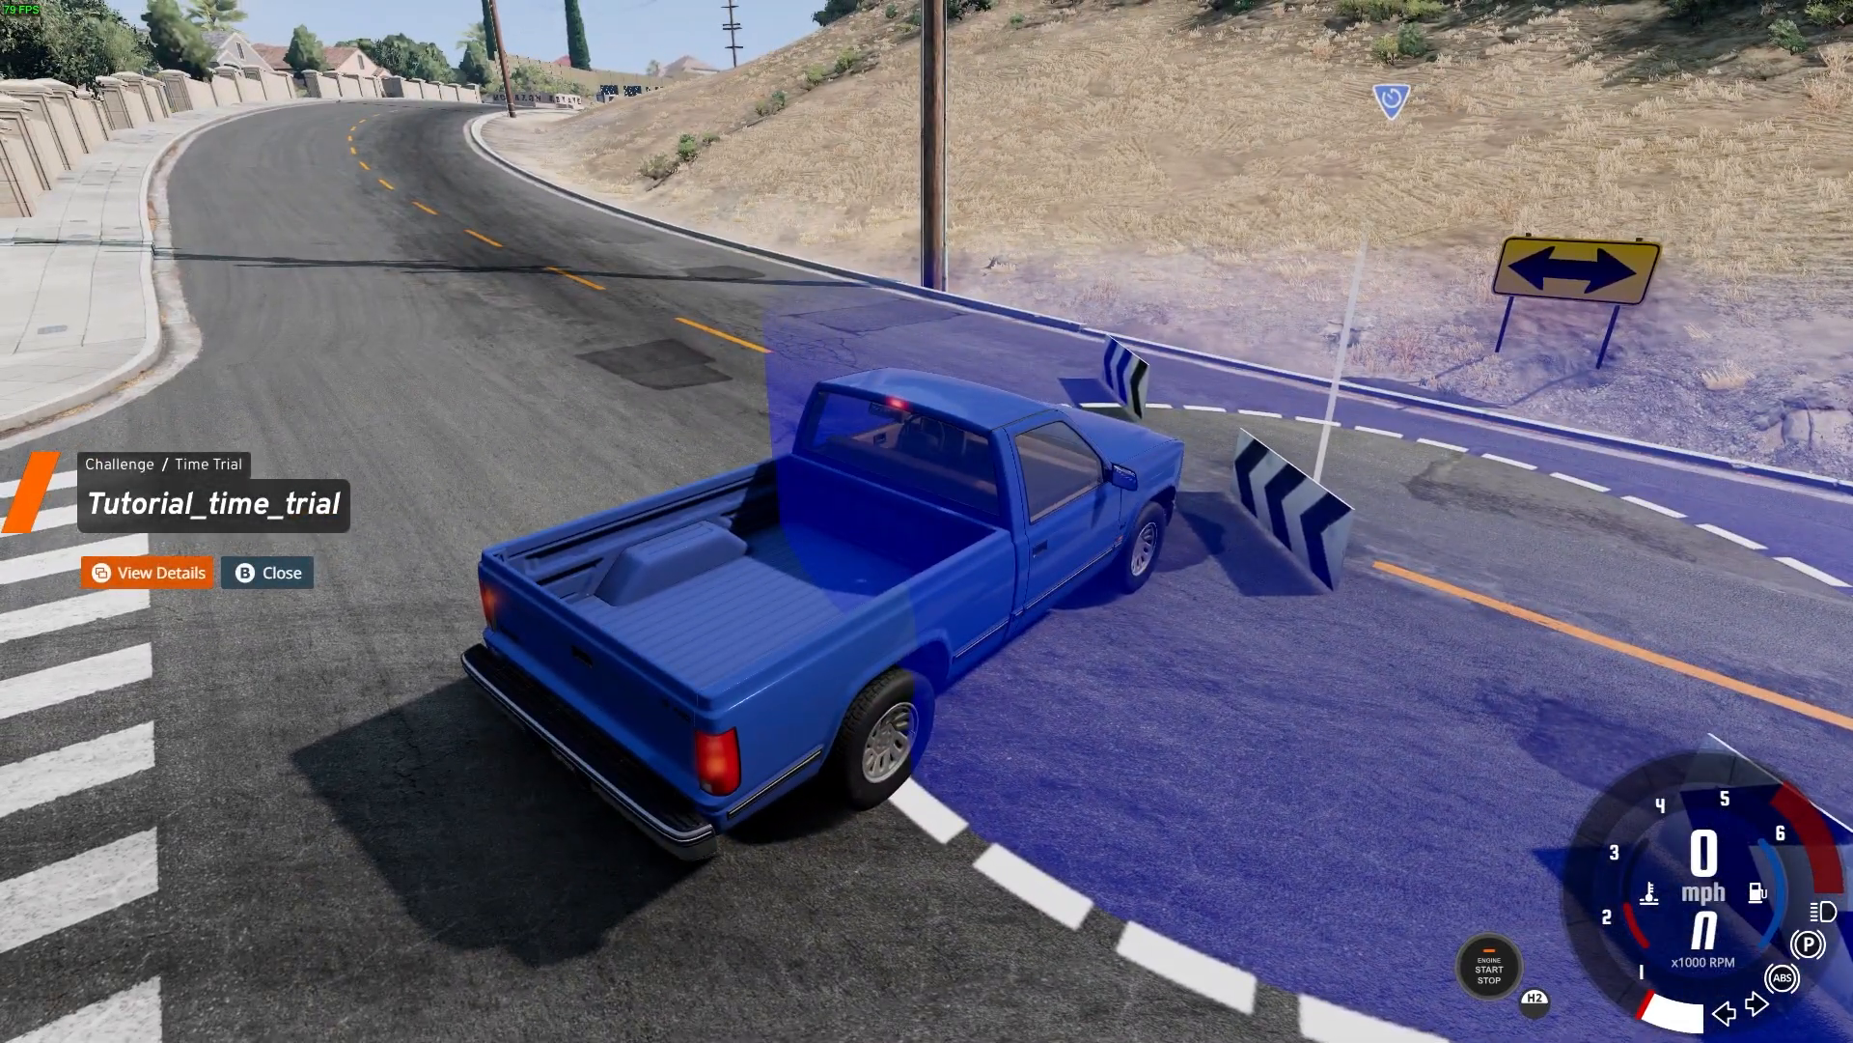
key("Return")
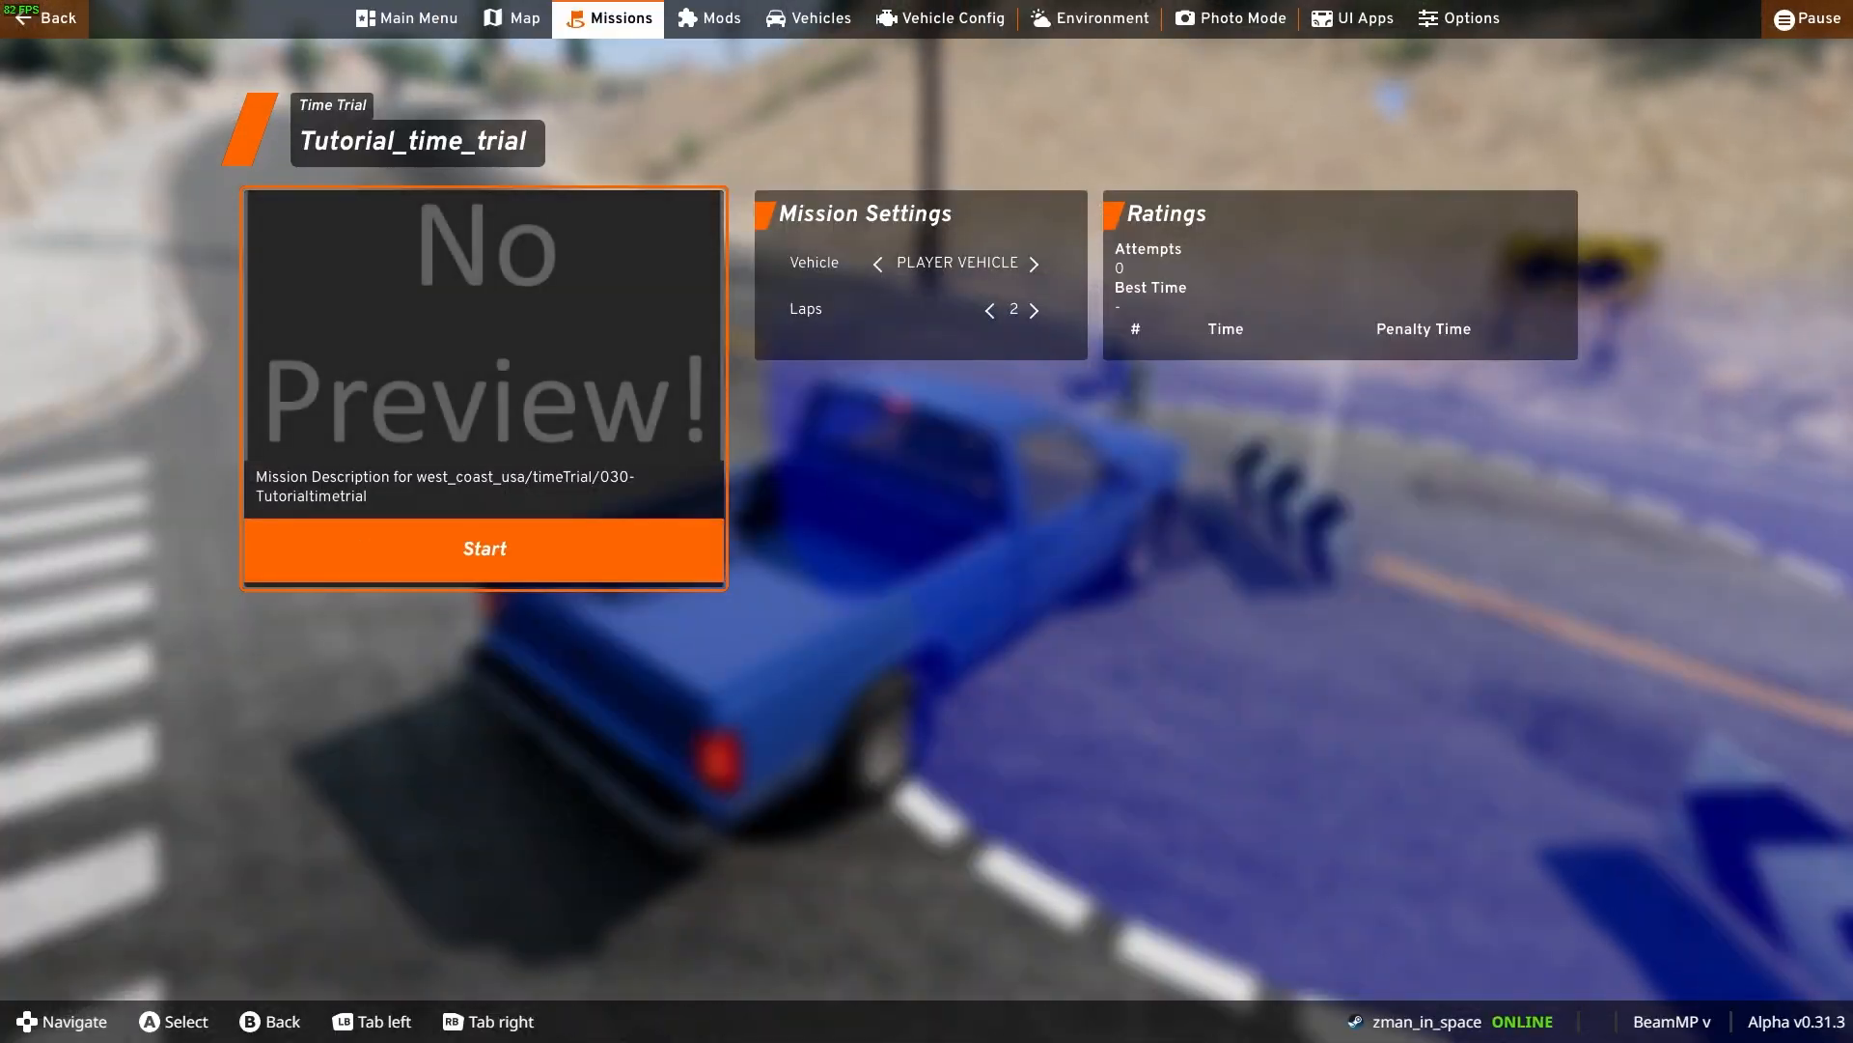
key("Return")
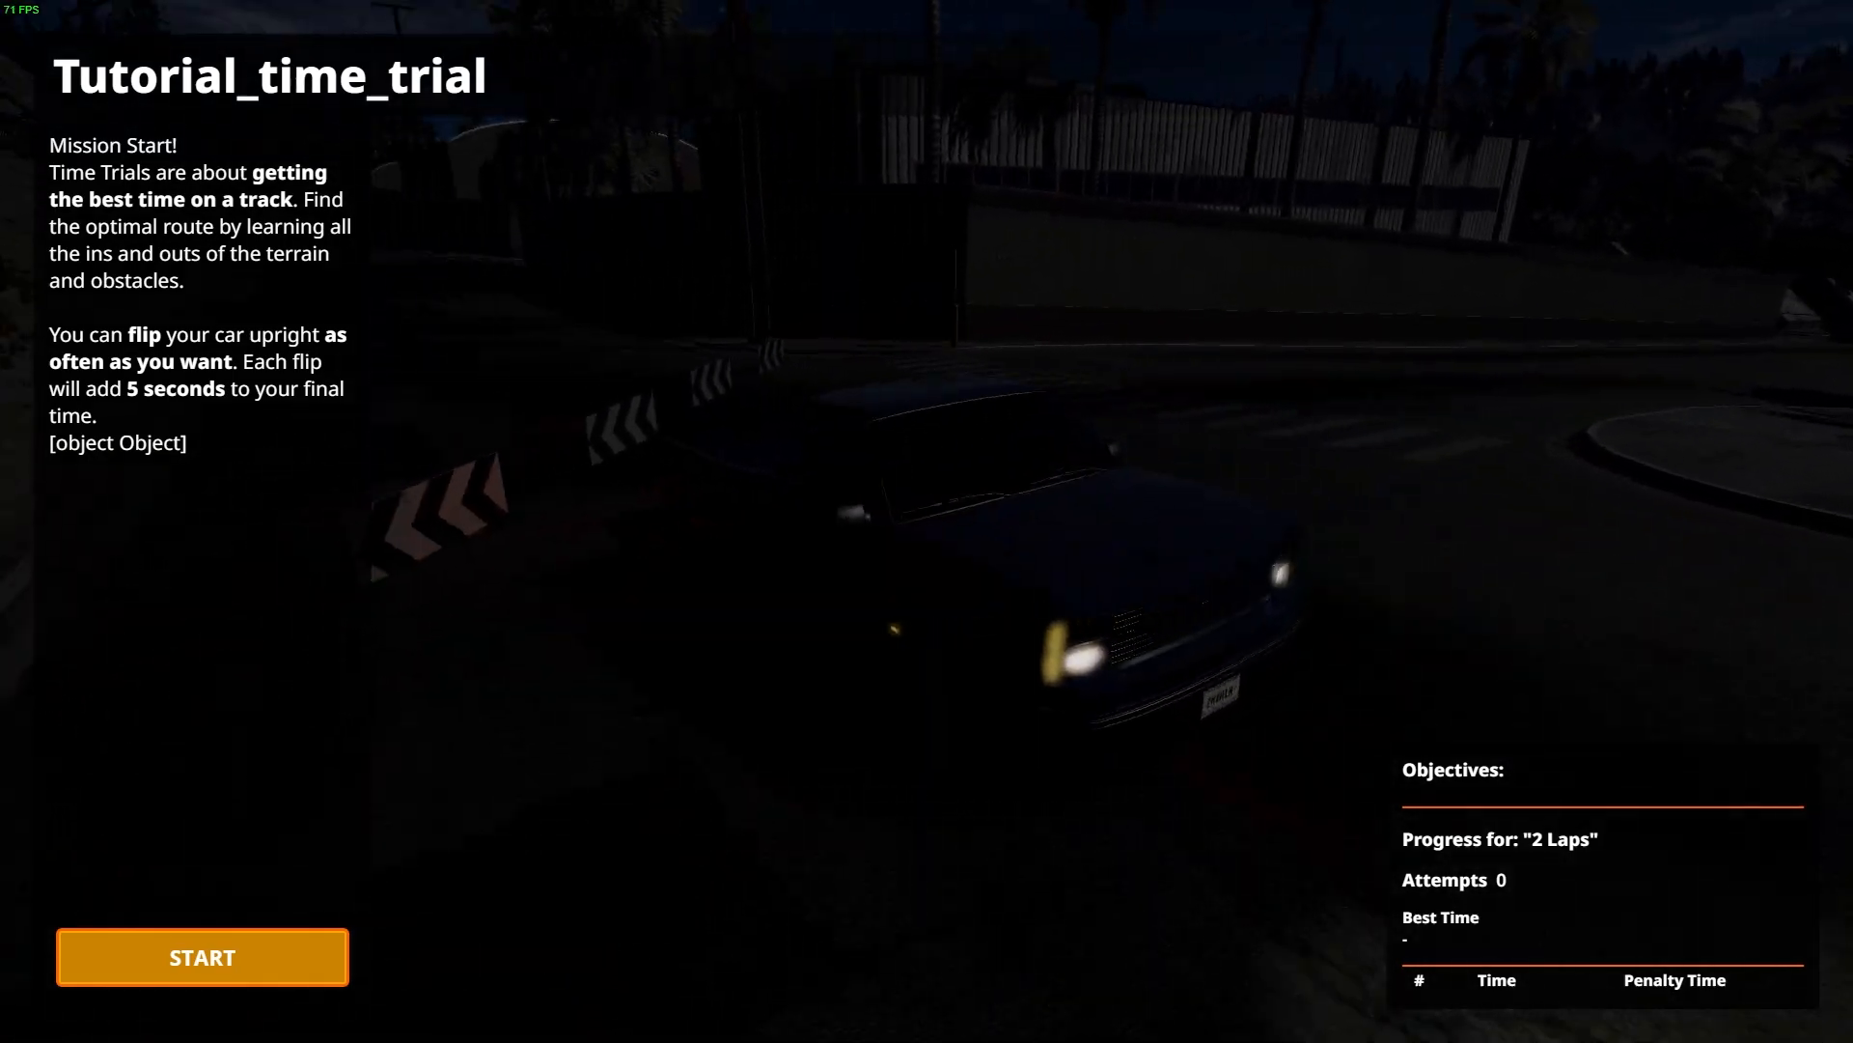
Turn on the pickup's fog lights in its electrics controls and return to the mission start screen
key("Escape")
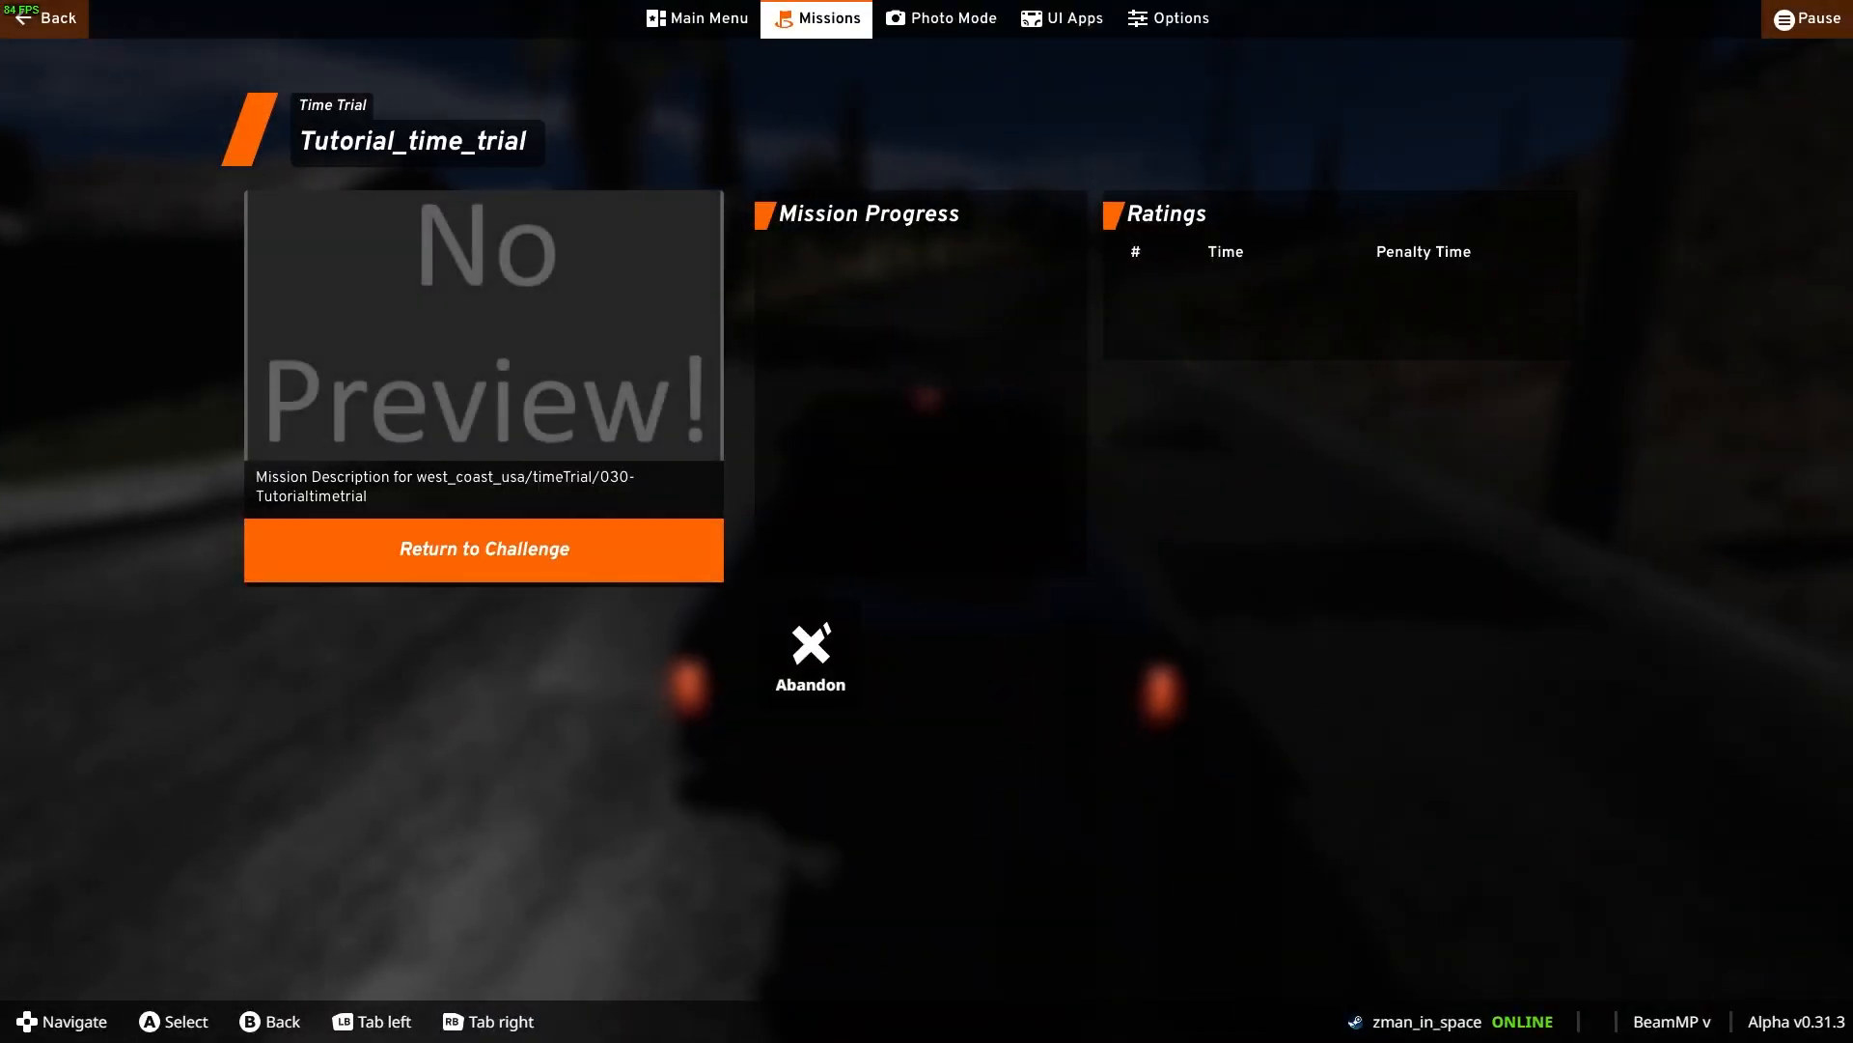
key("Escape")
key("Return")
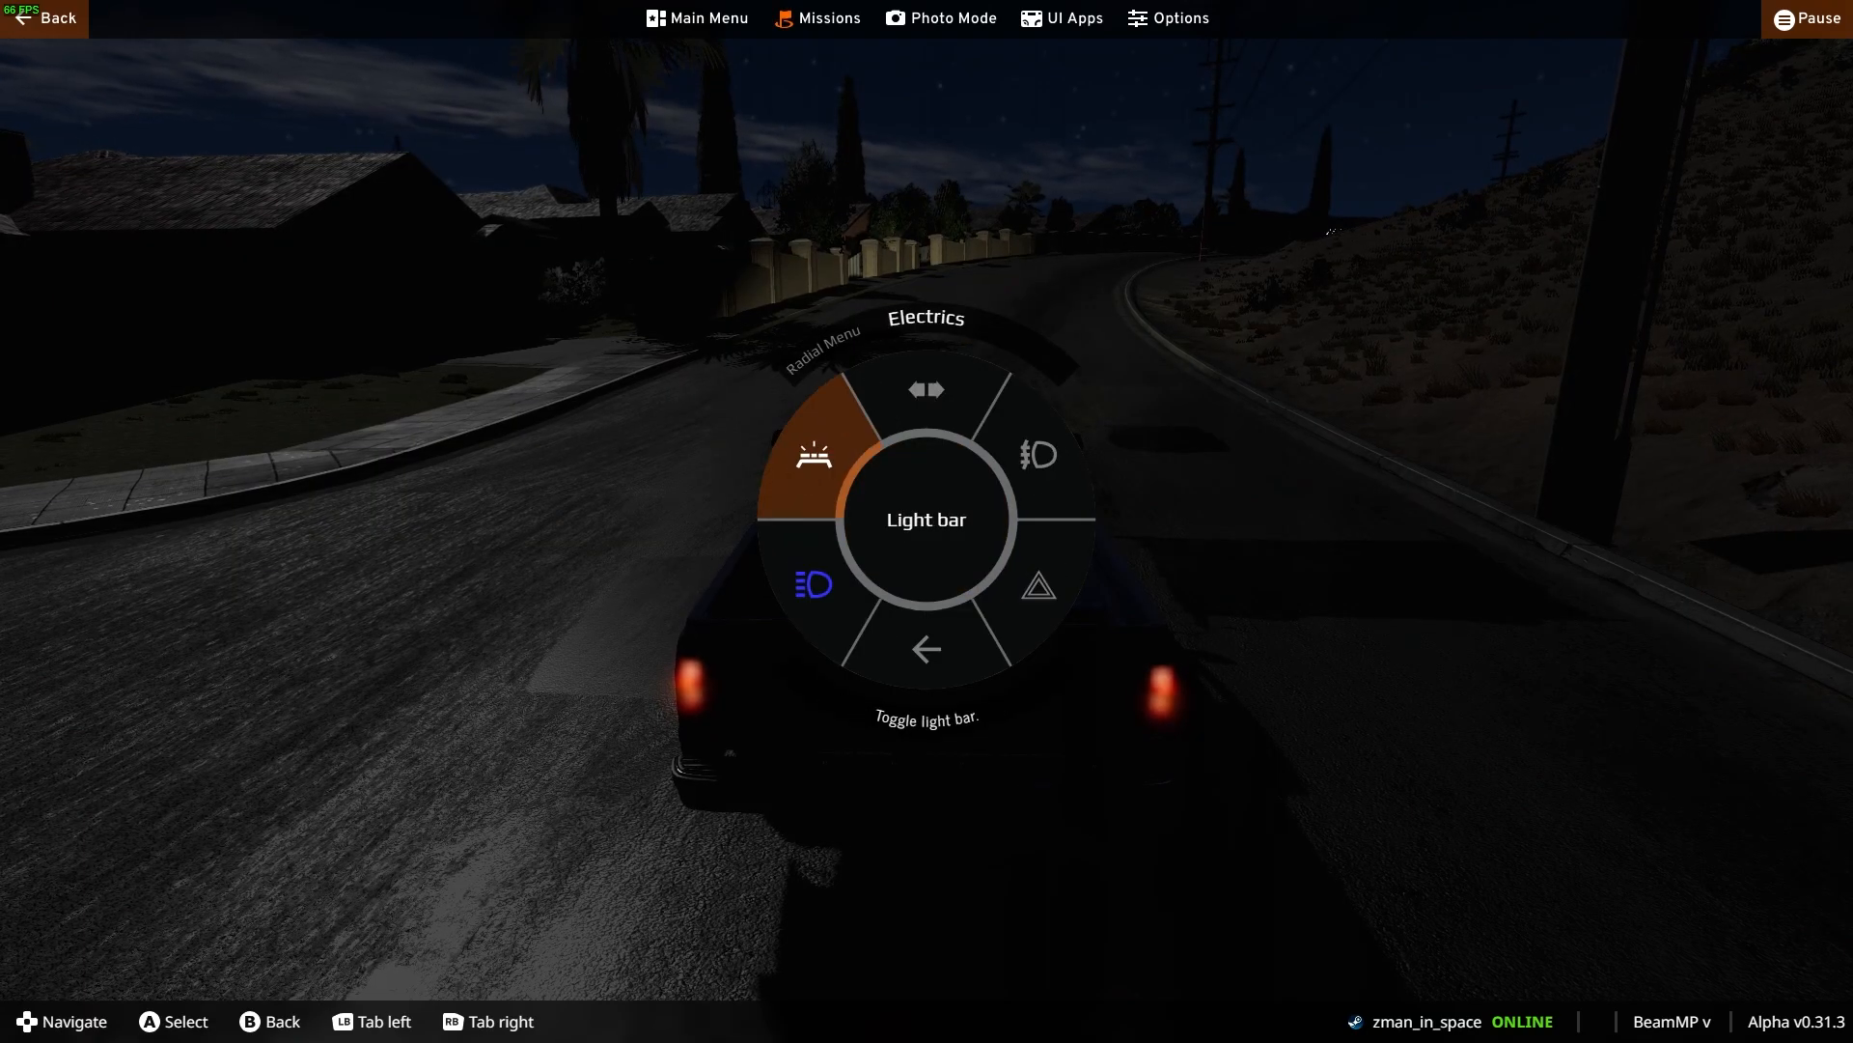
key("Down")
key("Right")
key("Up")
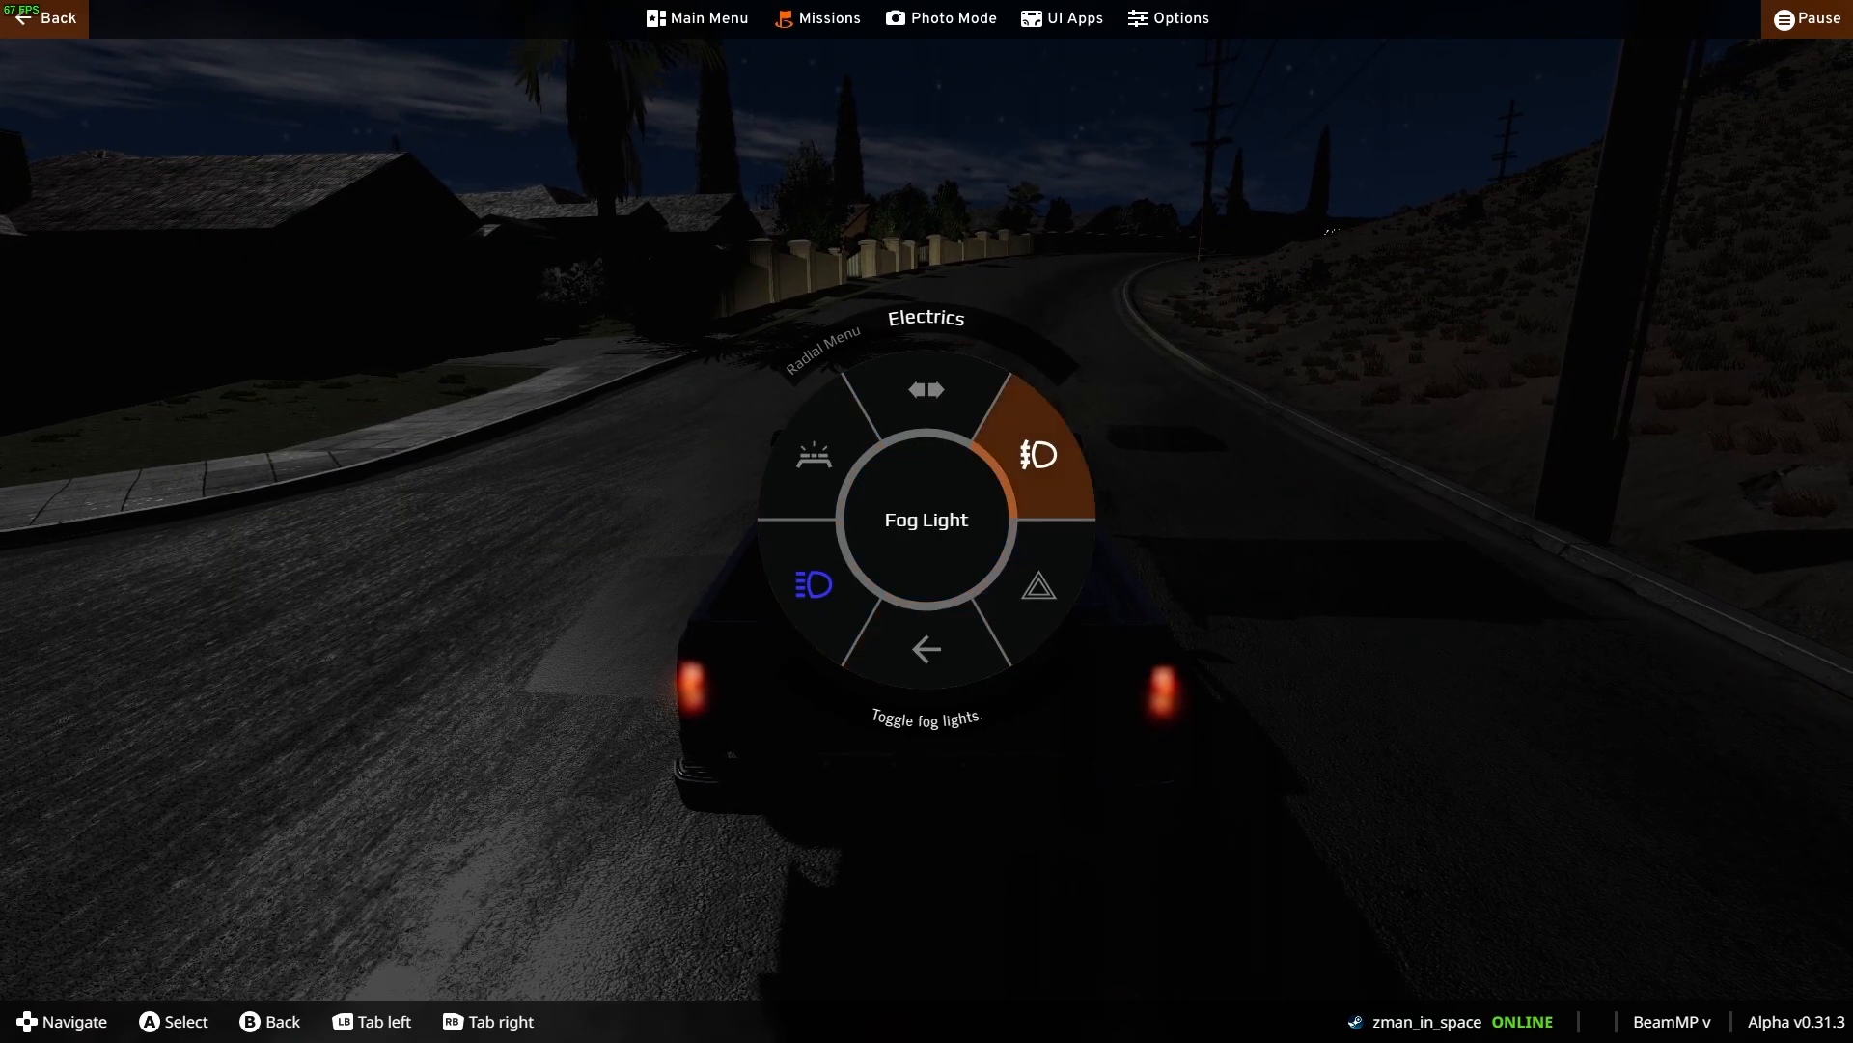
key("Return")
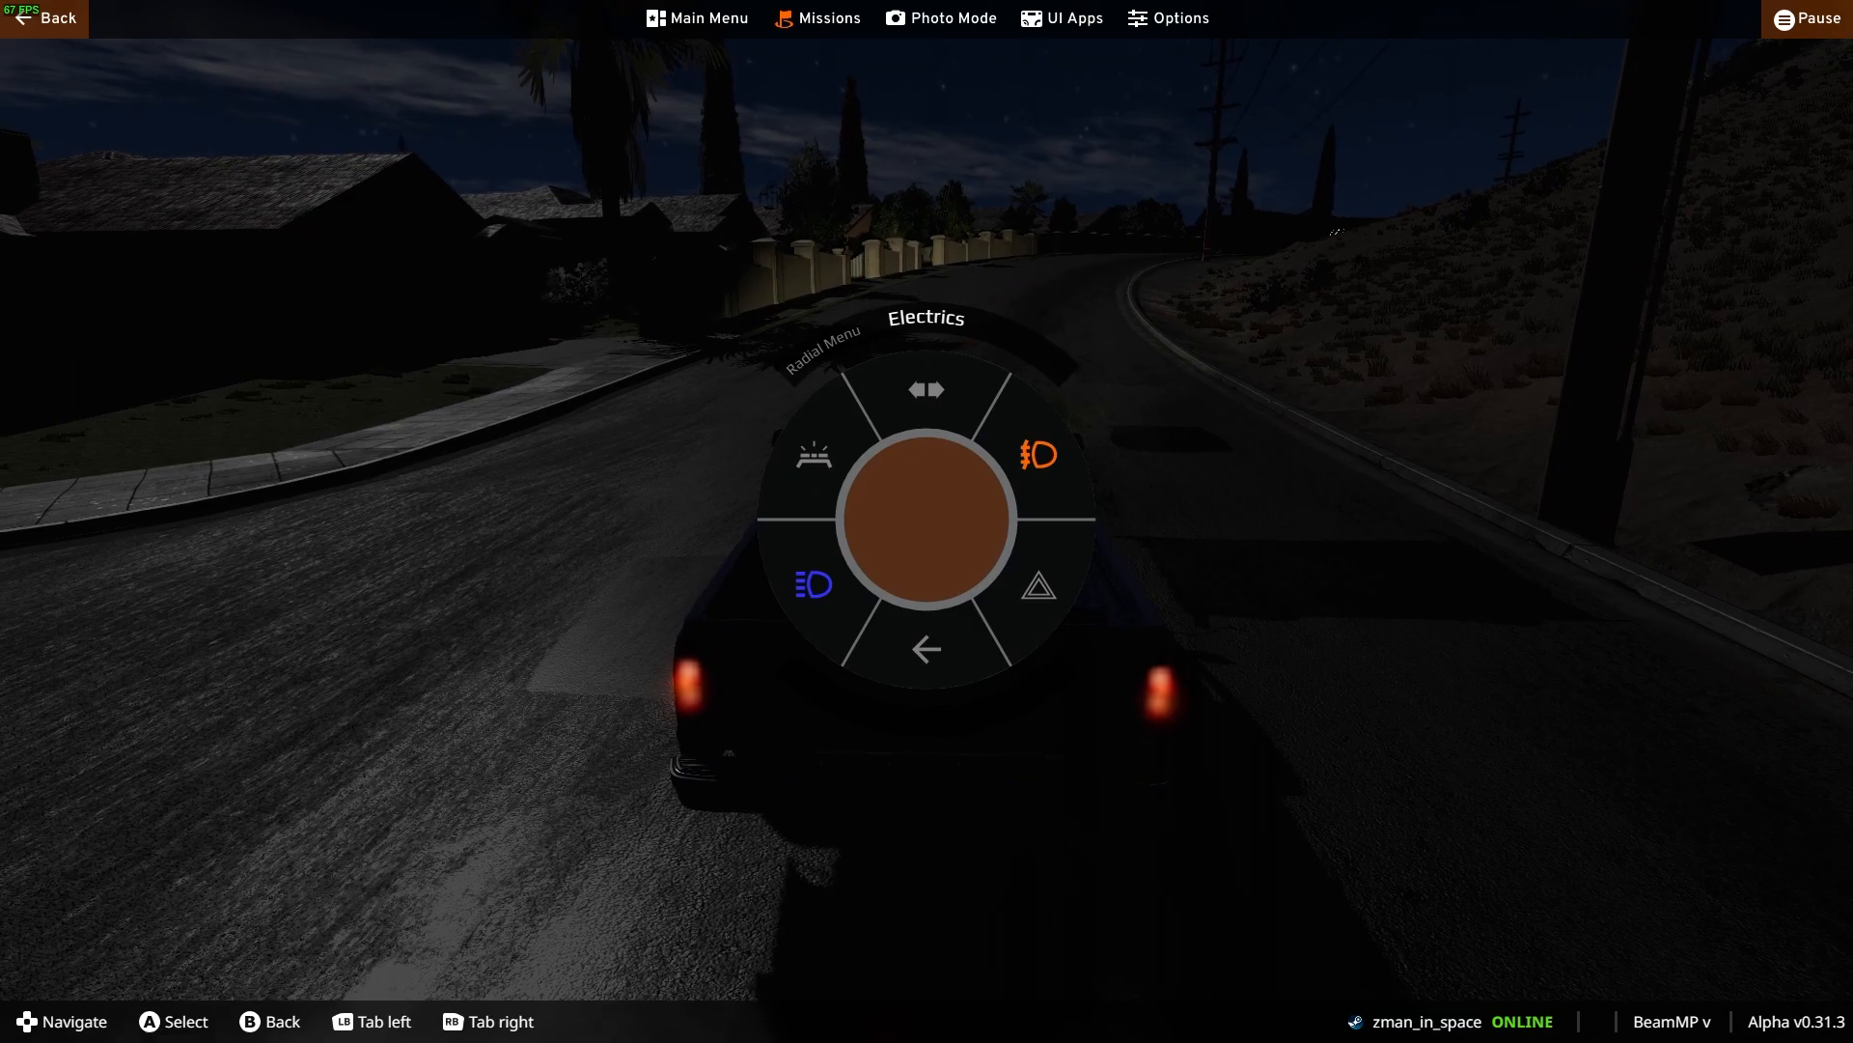
key("Escape")
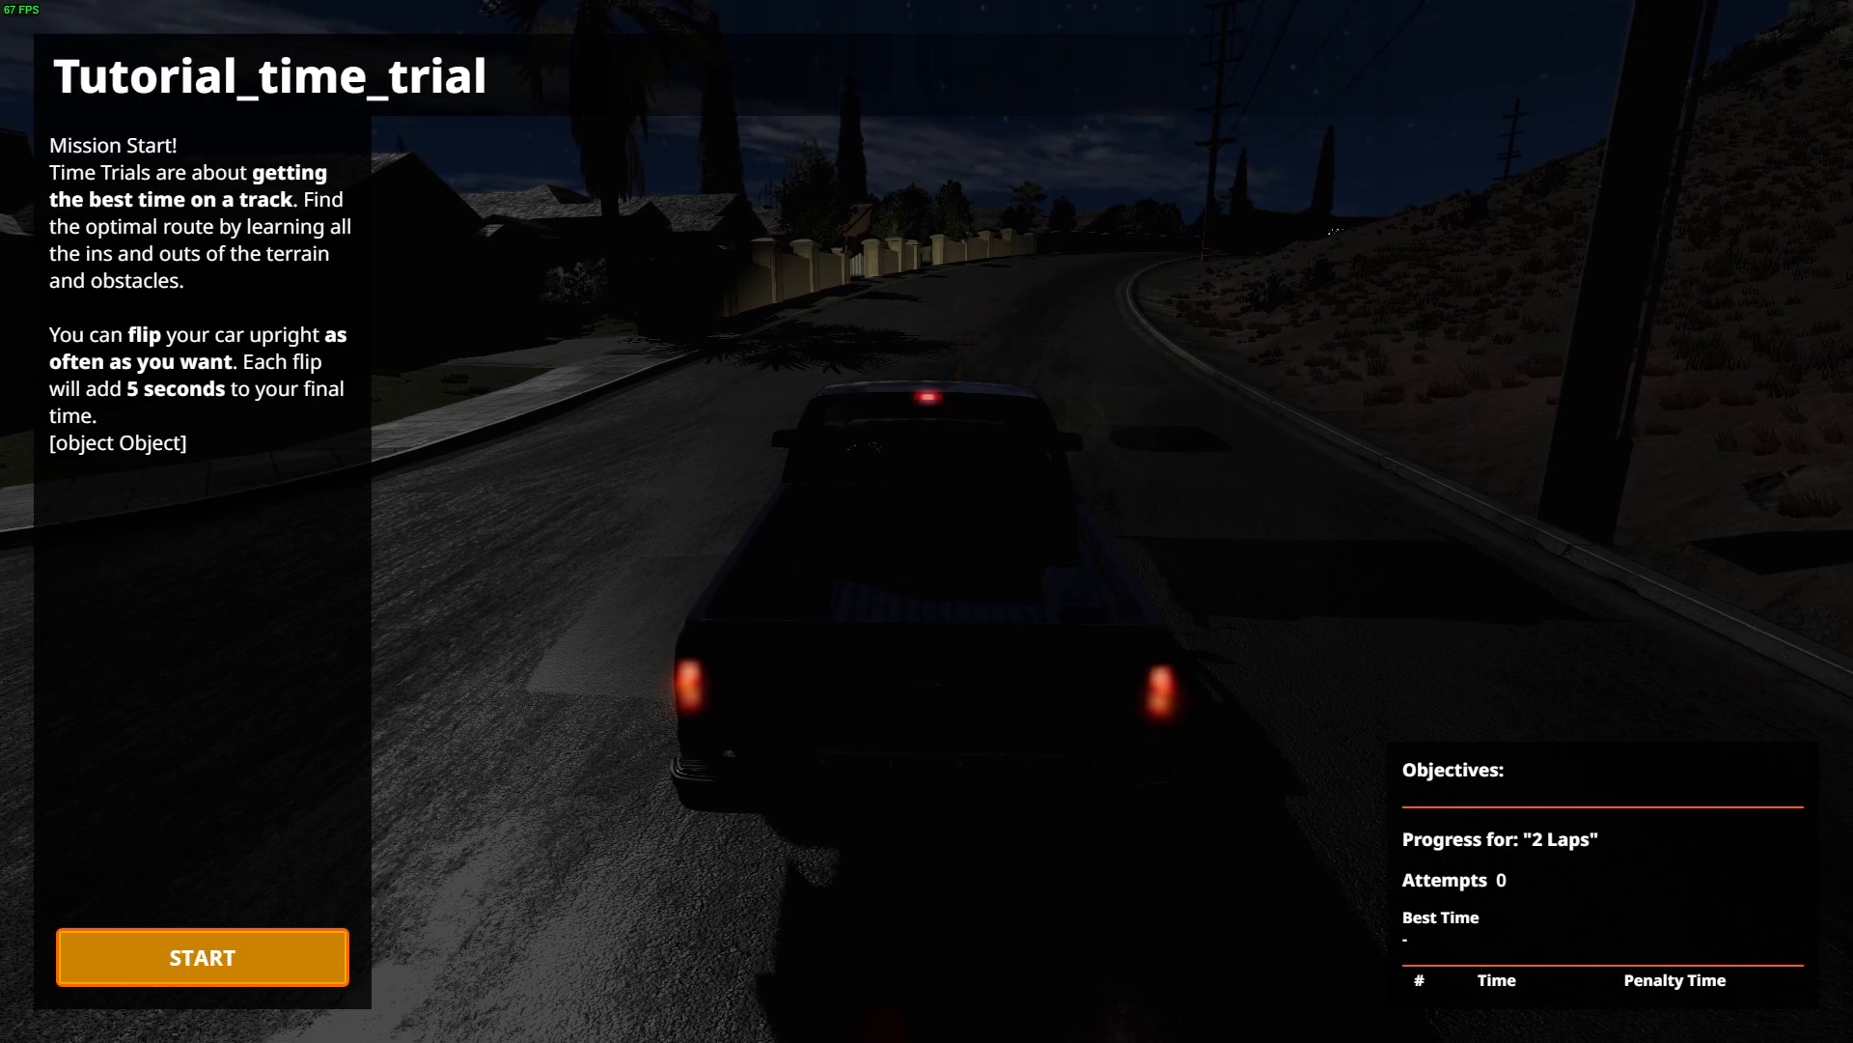
Start the time trial and drive the pickup through the first checkpoint gate
key("Return")
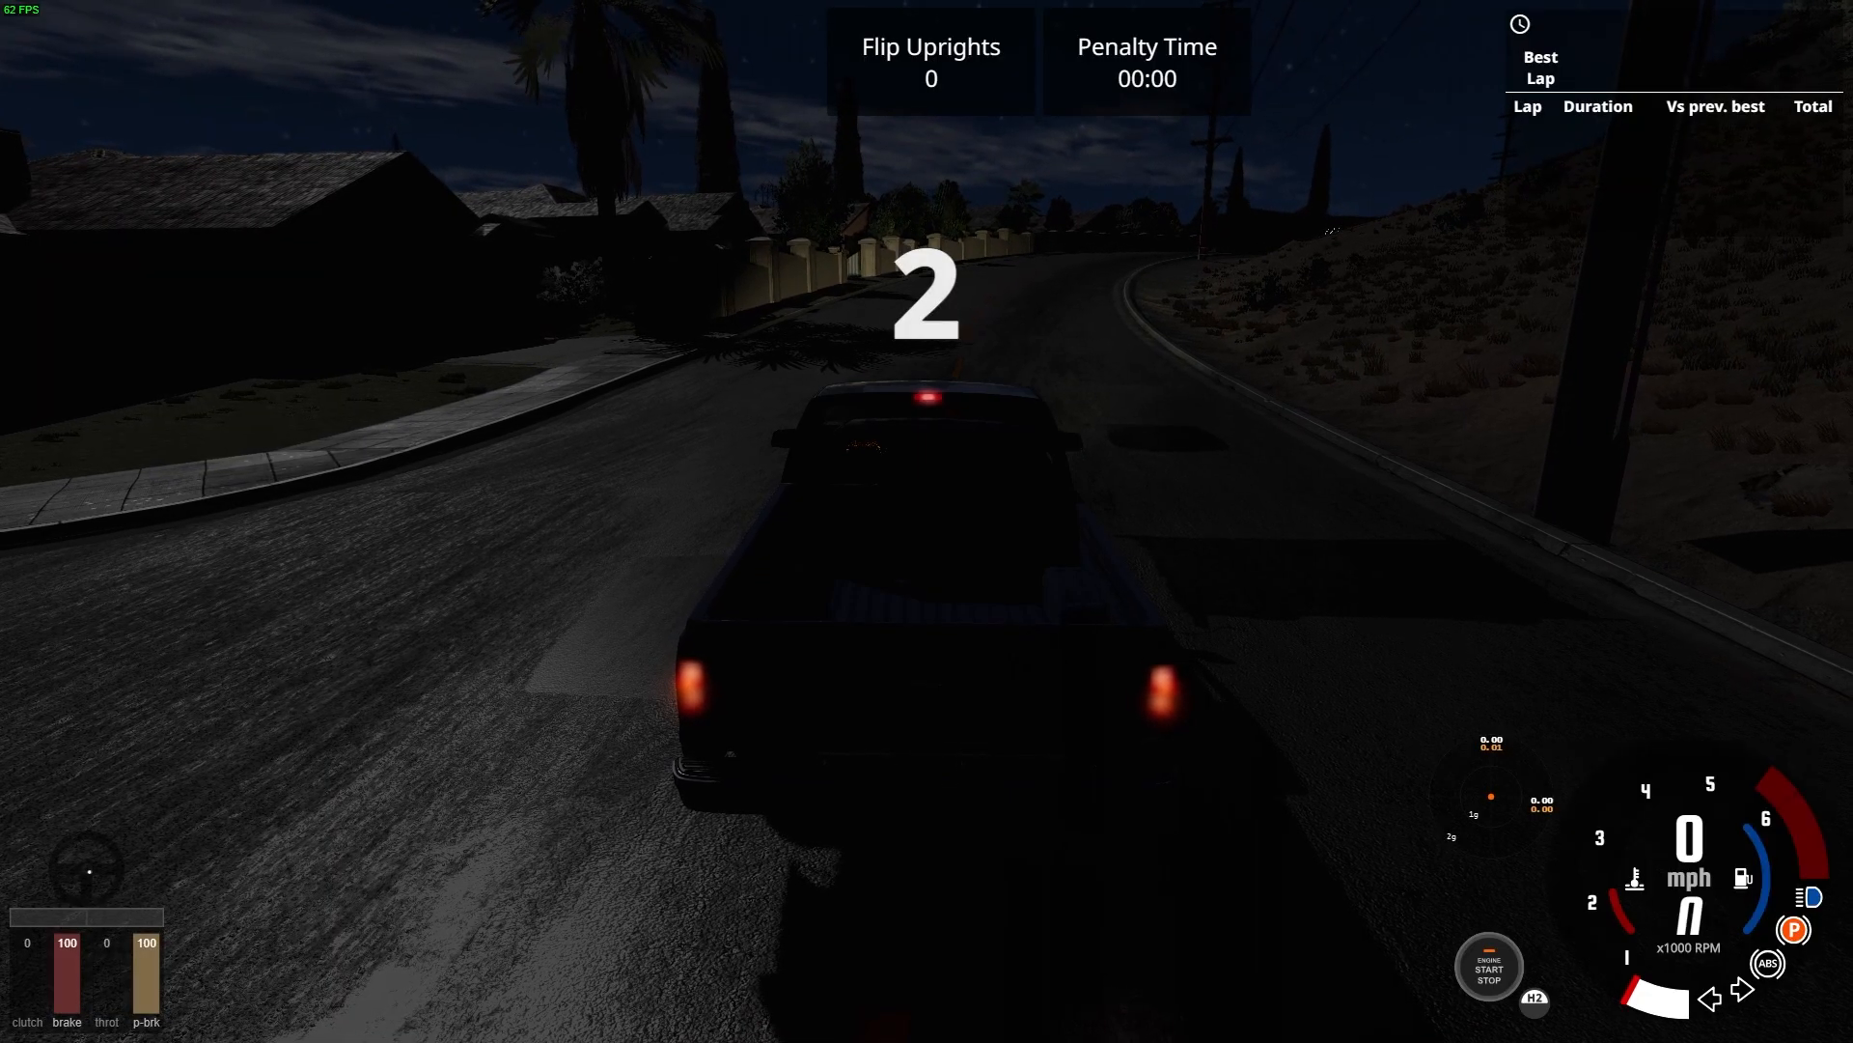
key("Up")
key("Up")
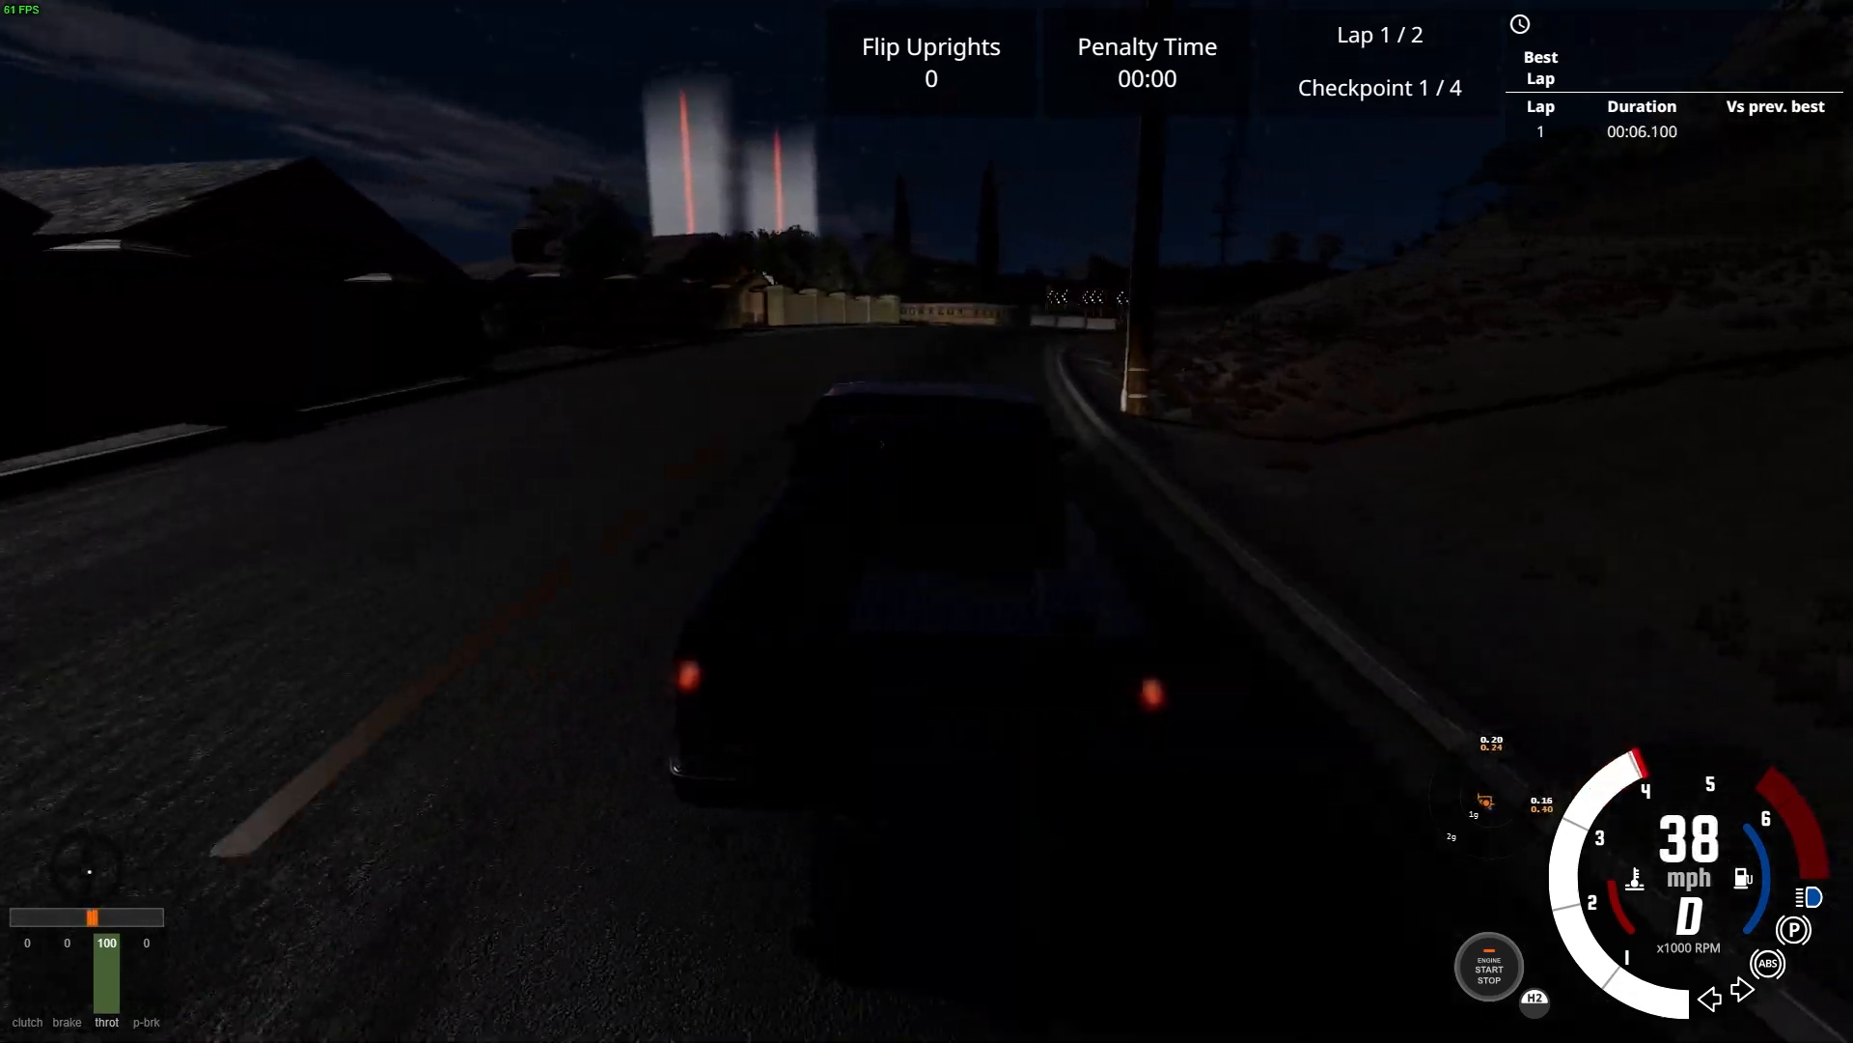
key("Down")
key("Left")
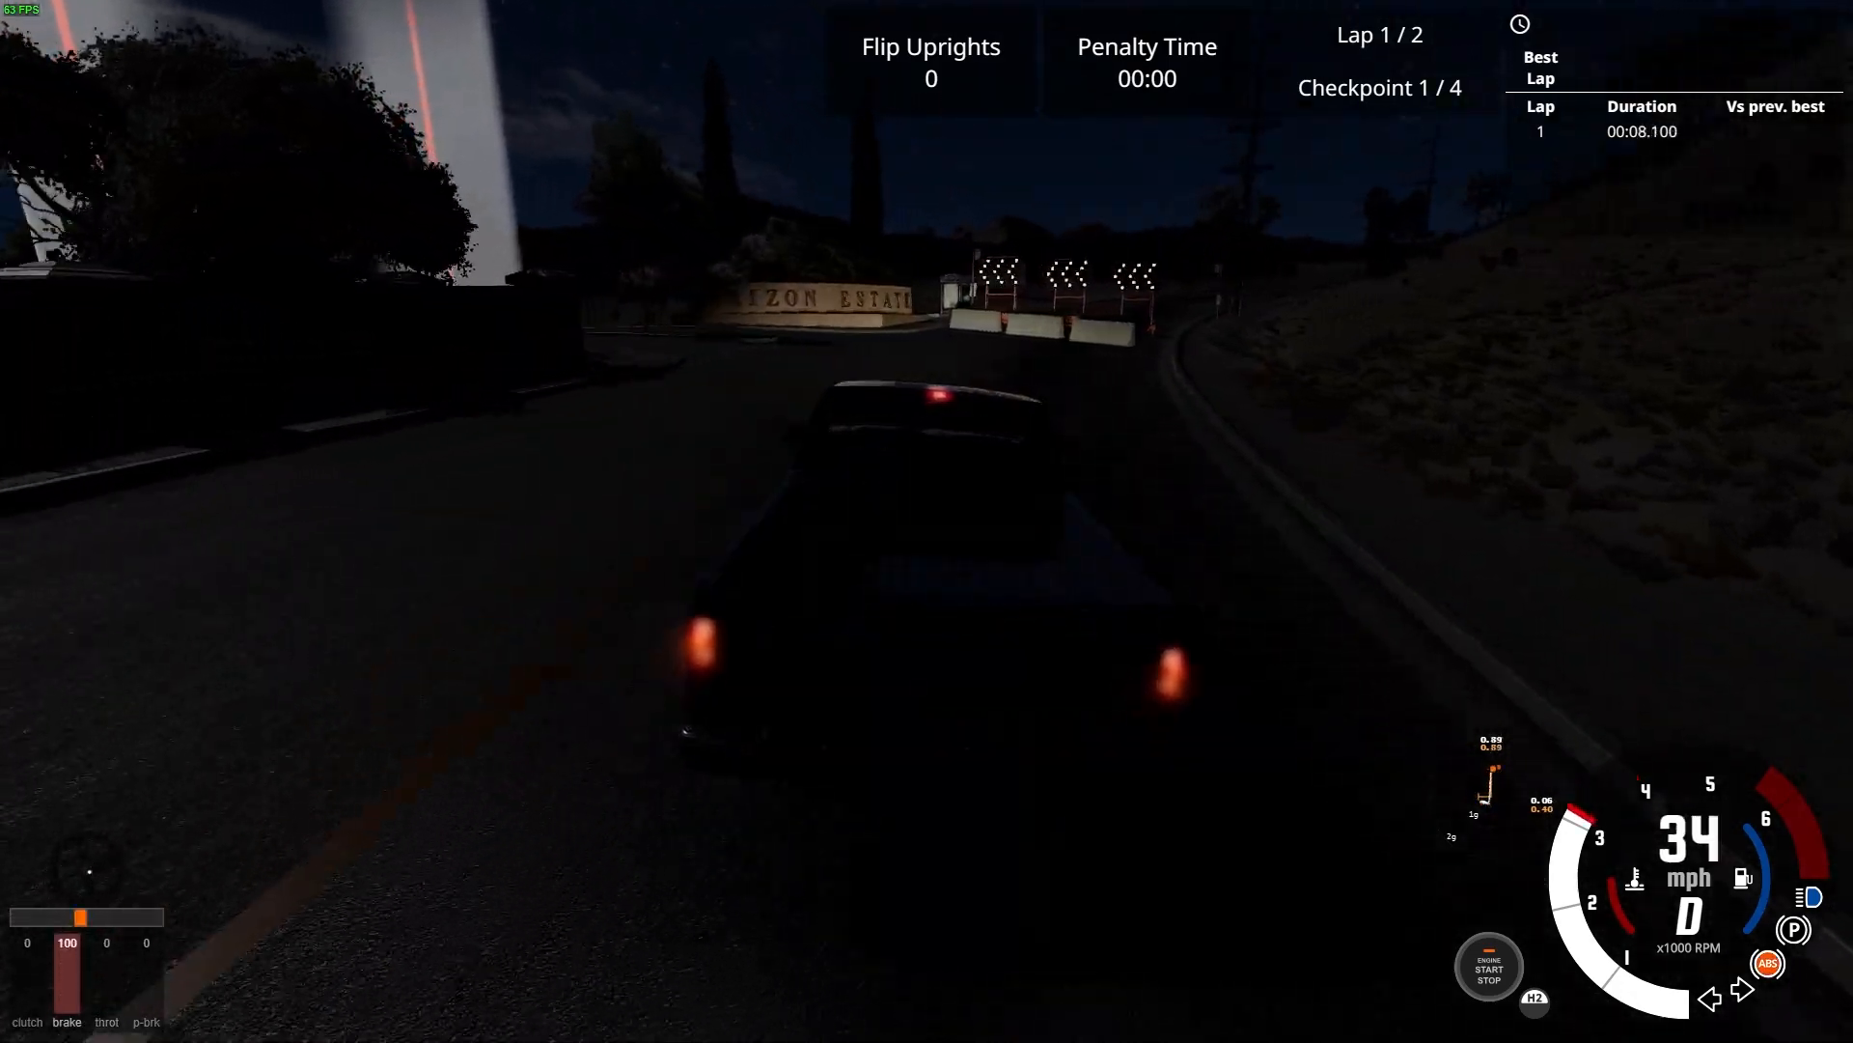
key("Up")
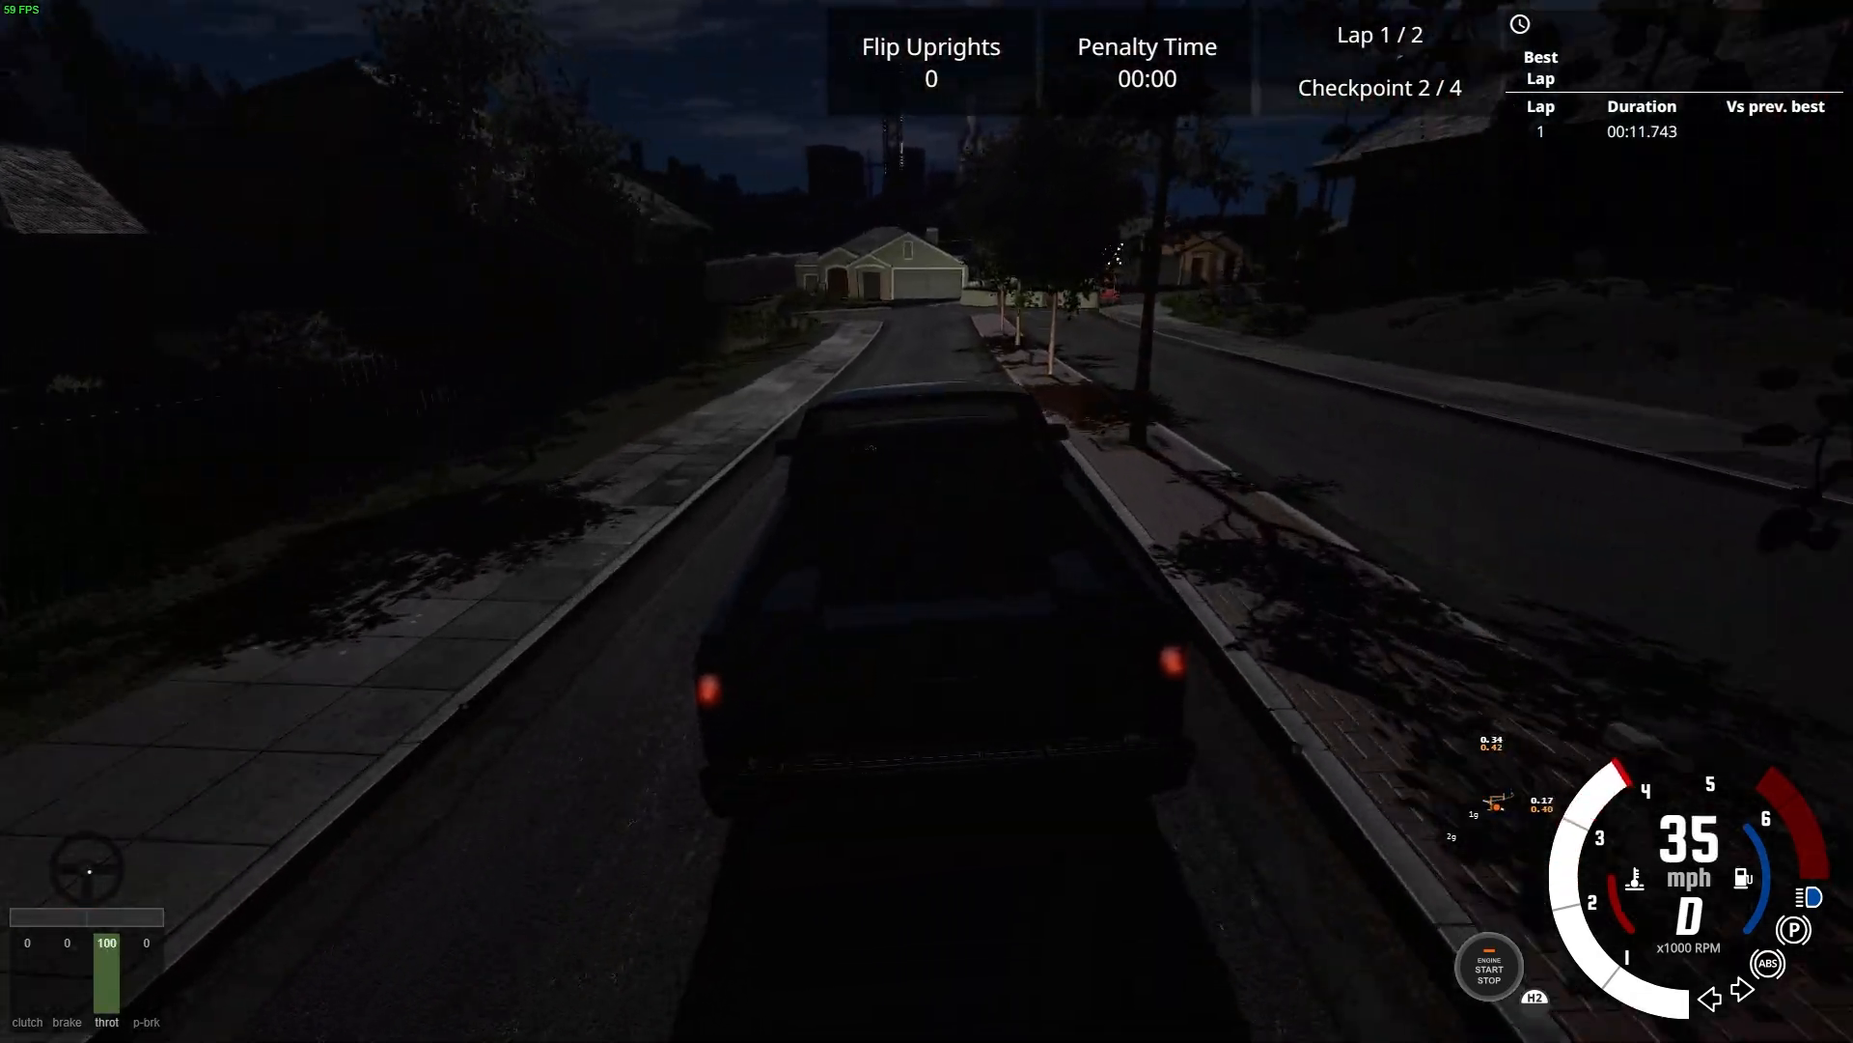
Follow the barrier-marked turn and drive the pickup through the second checkpoint gate
key("Down")
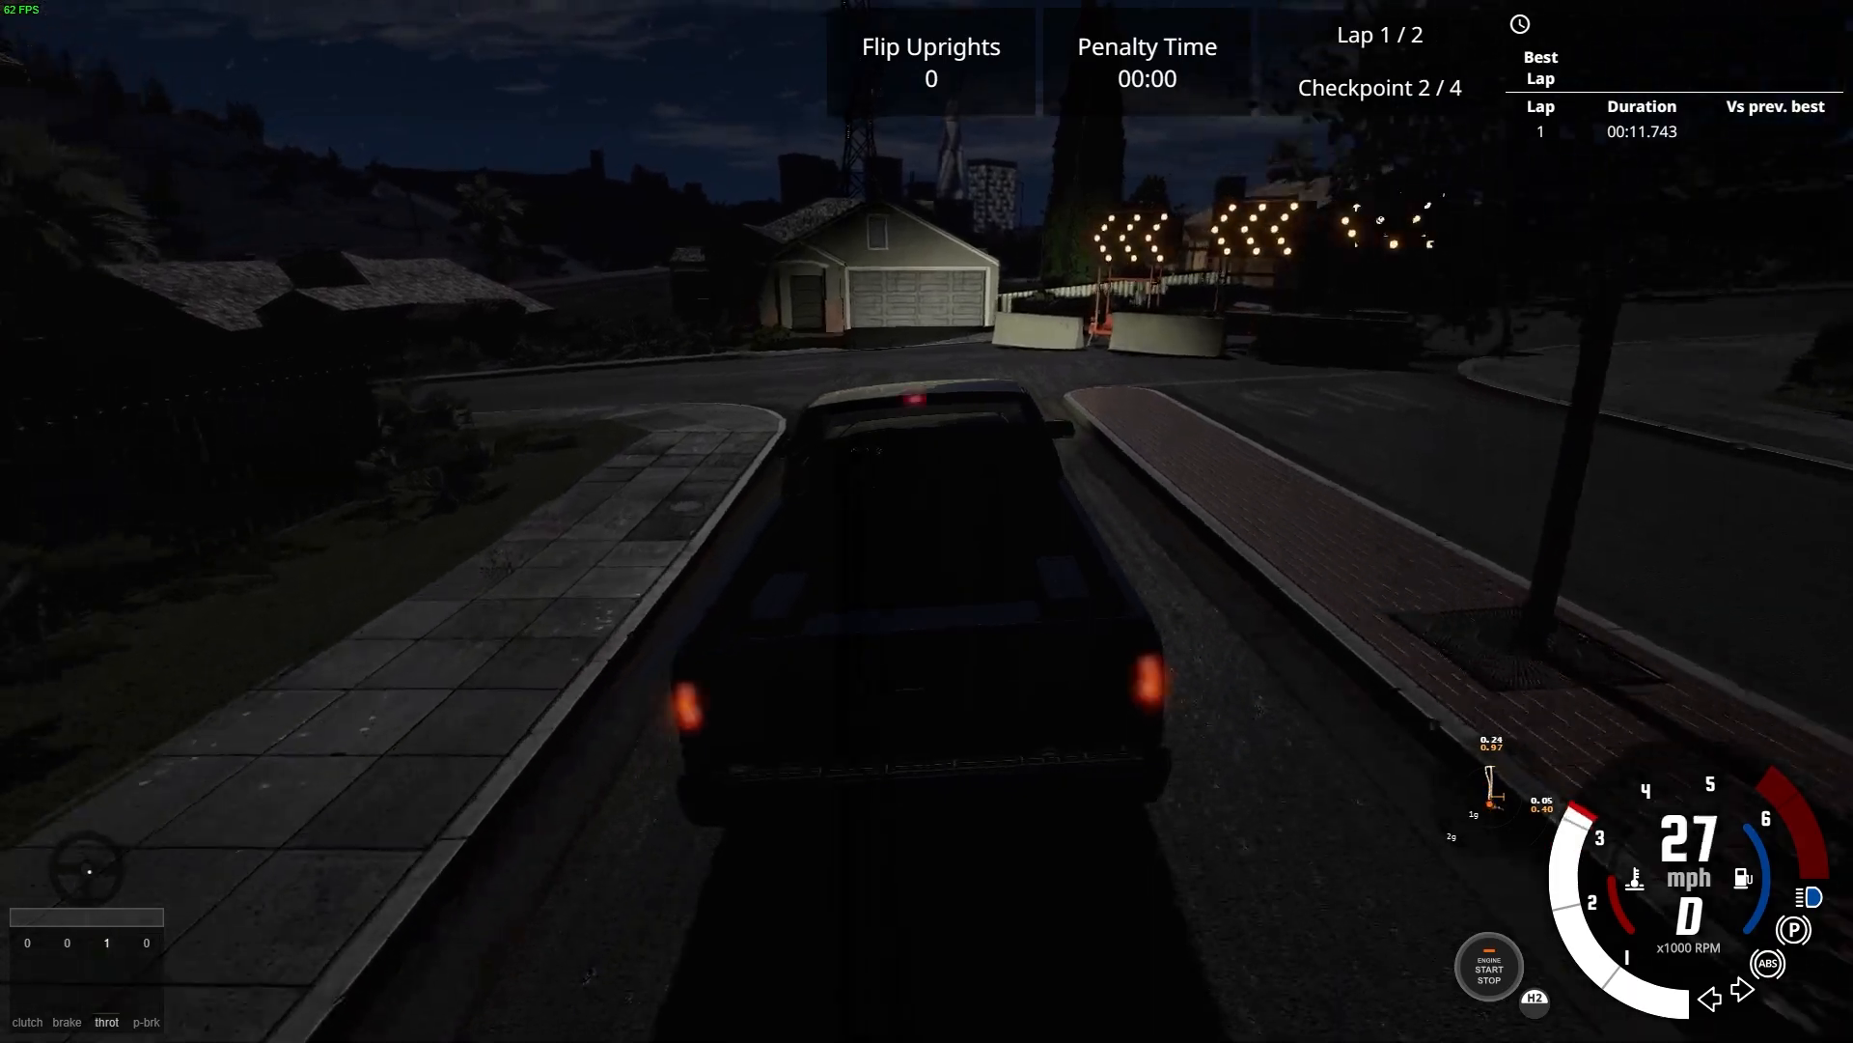
key("Left")
key("Up")
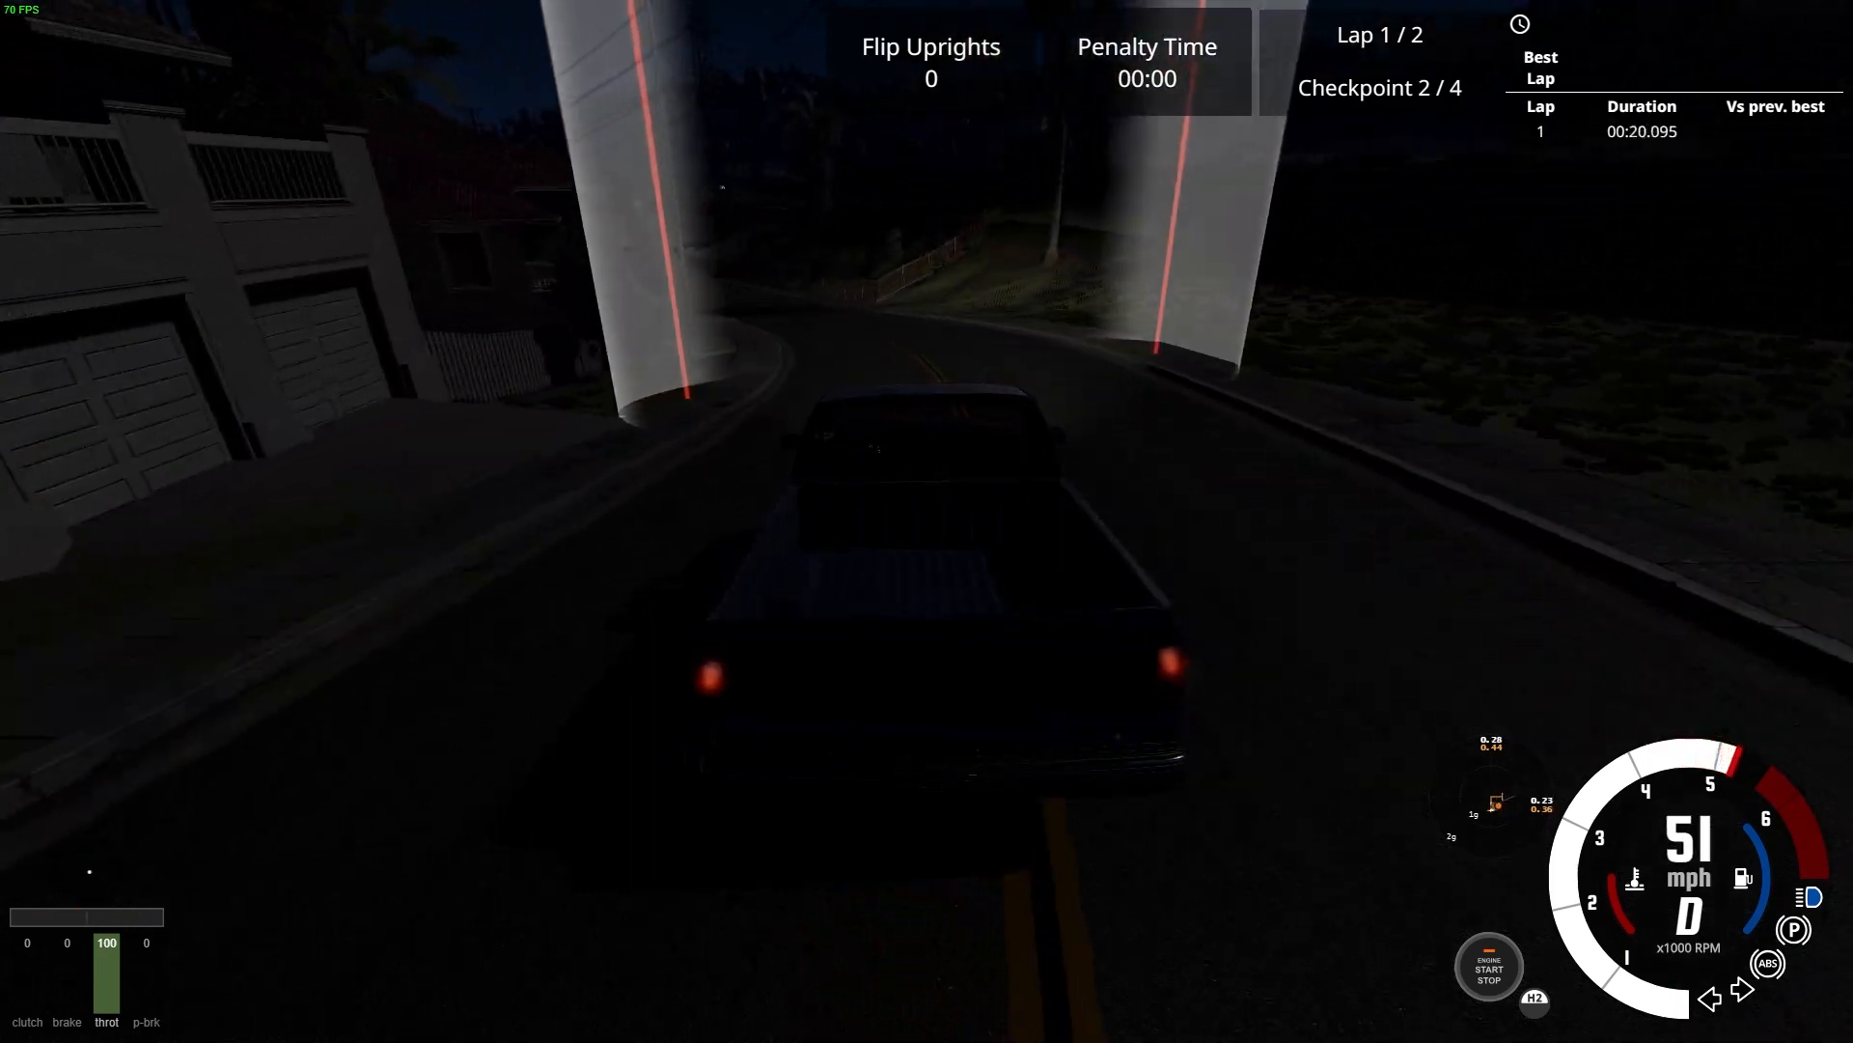
key("Down")
key("Left")
key("Up")
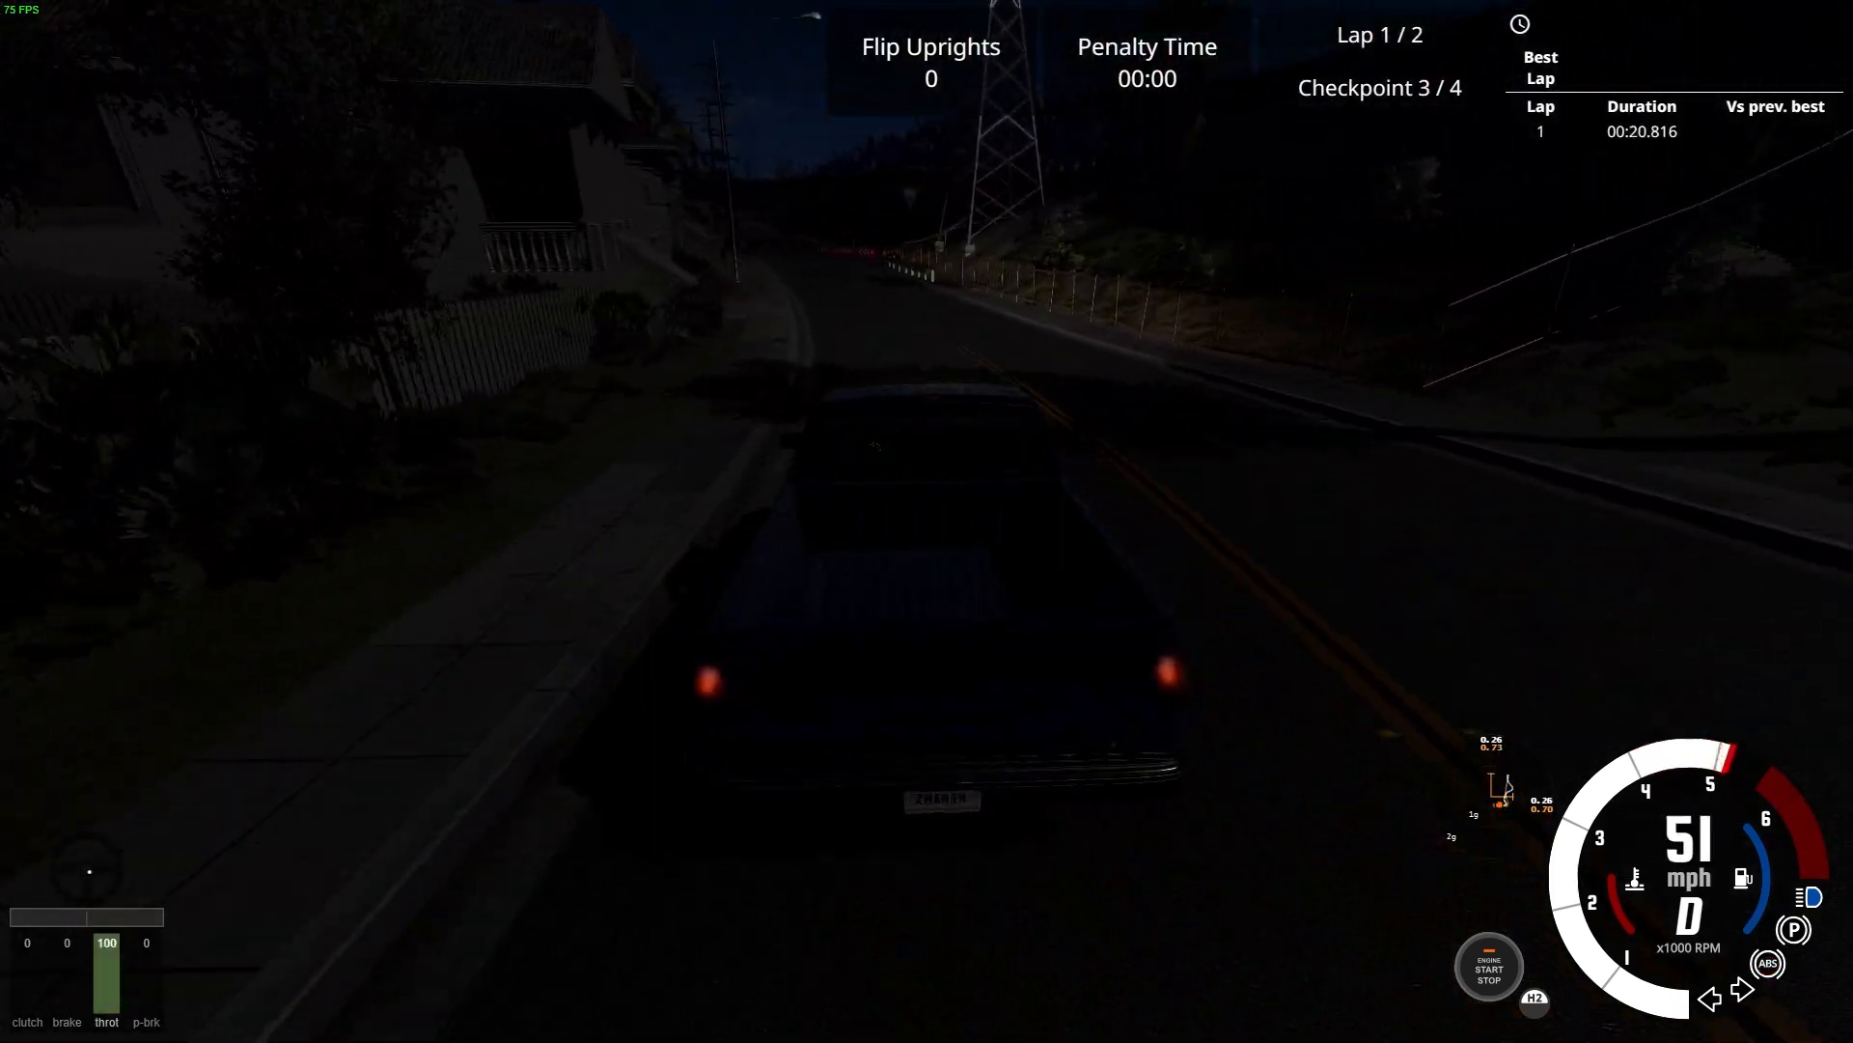
Slow for the red chevron barriers, turn the pickup left at the junction, and drive through the third checkpoint gate of lap 1
key("Down")
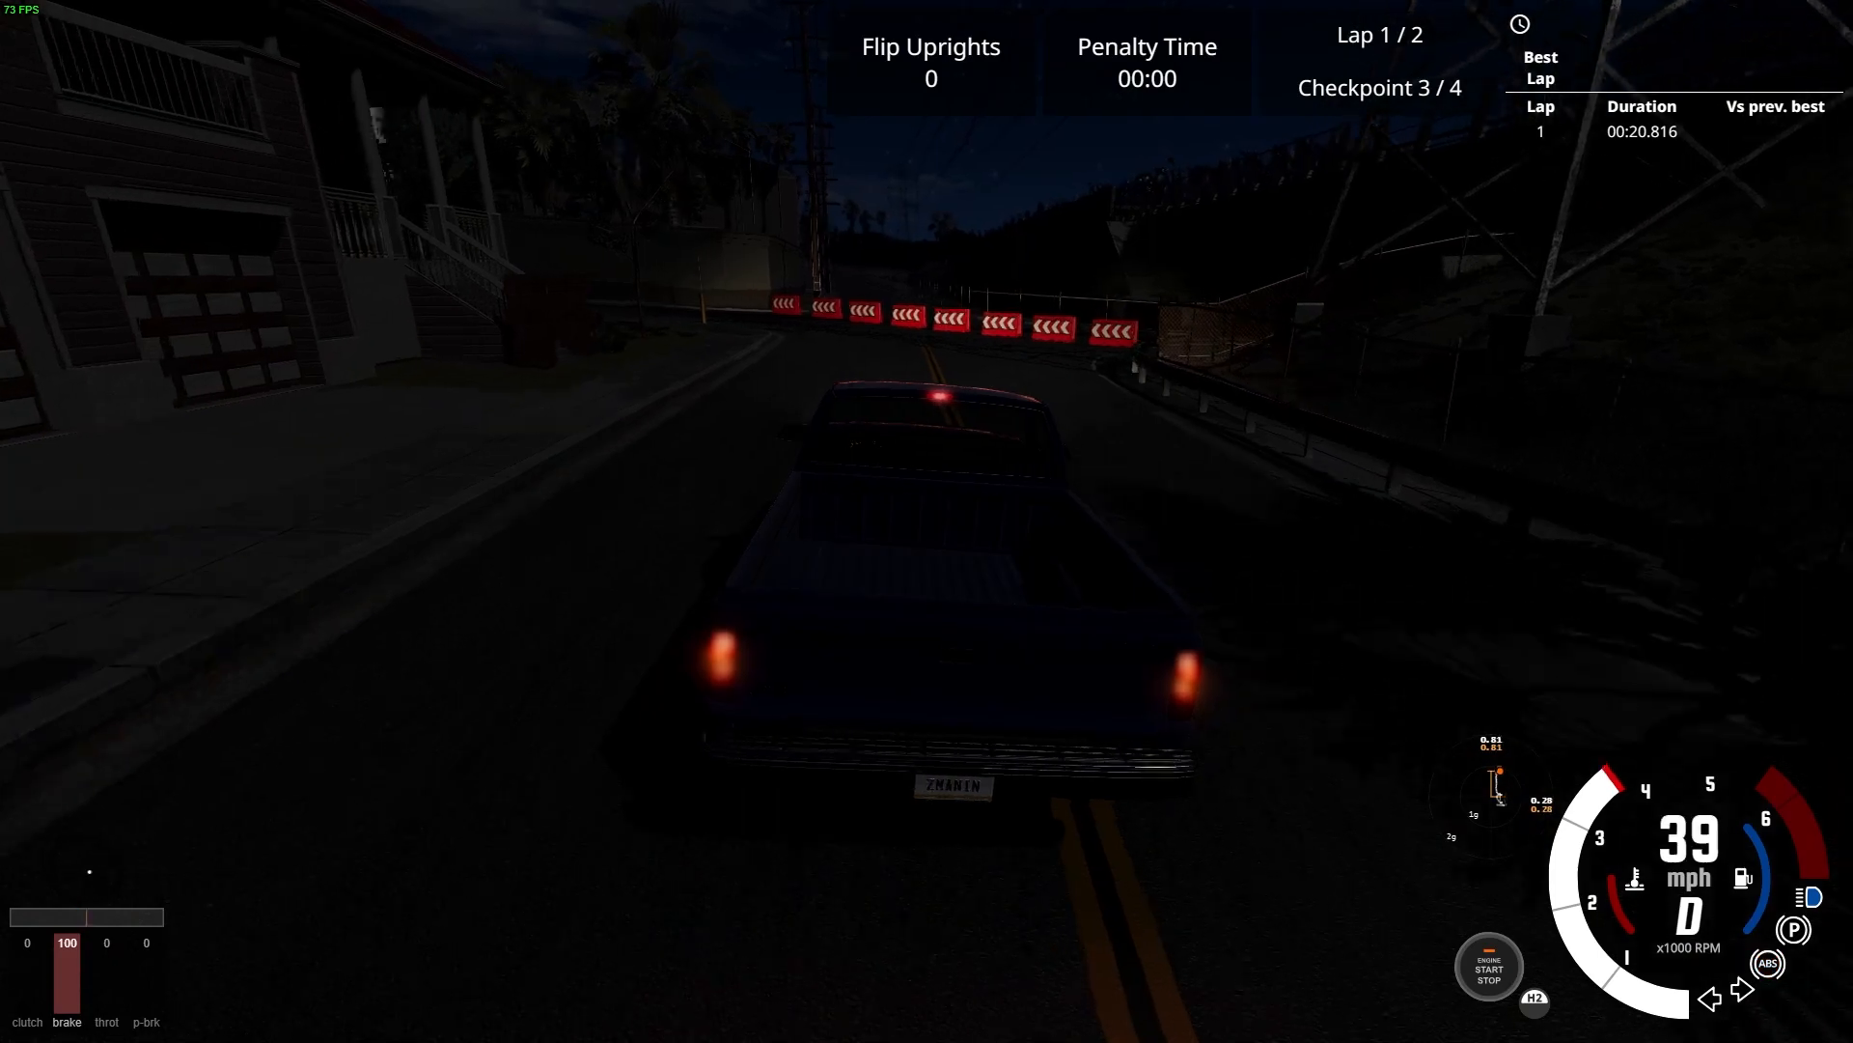
key("Up")
key("Left")
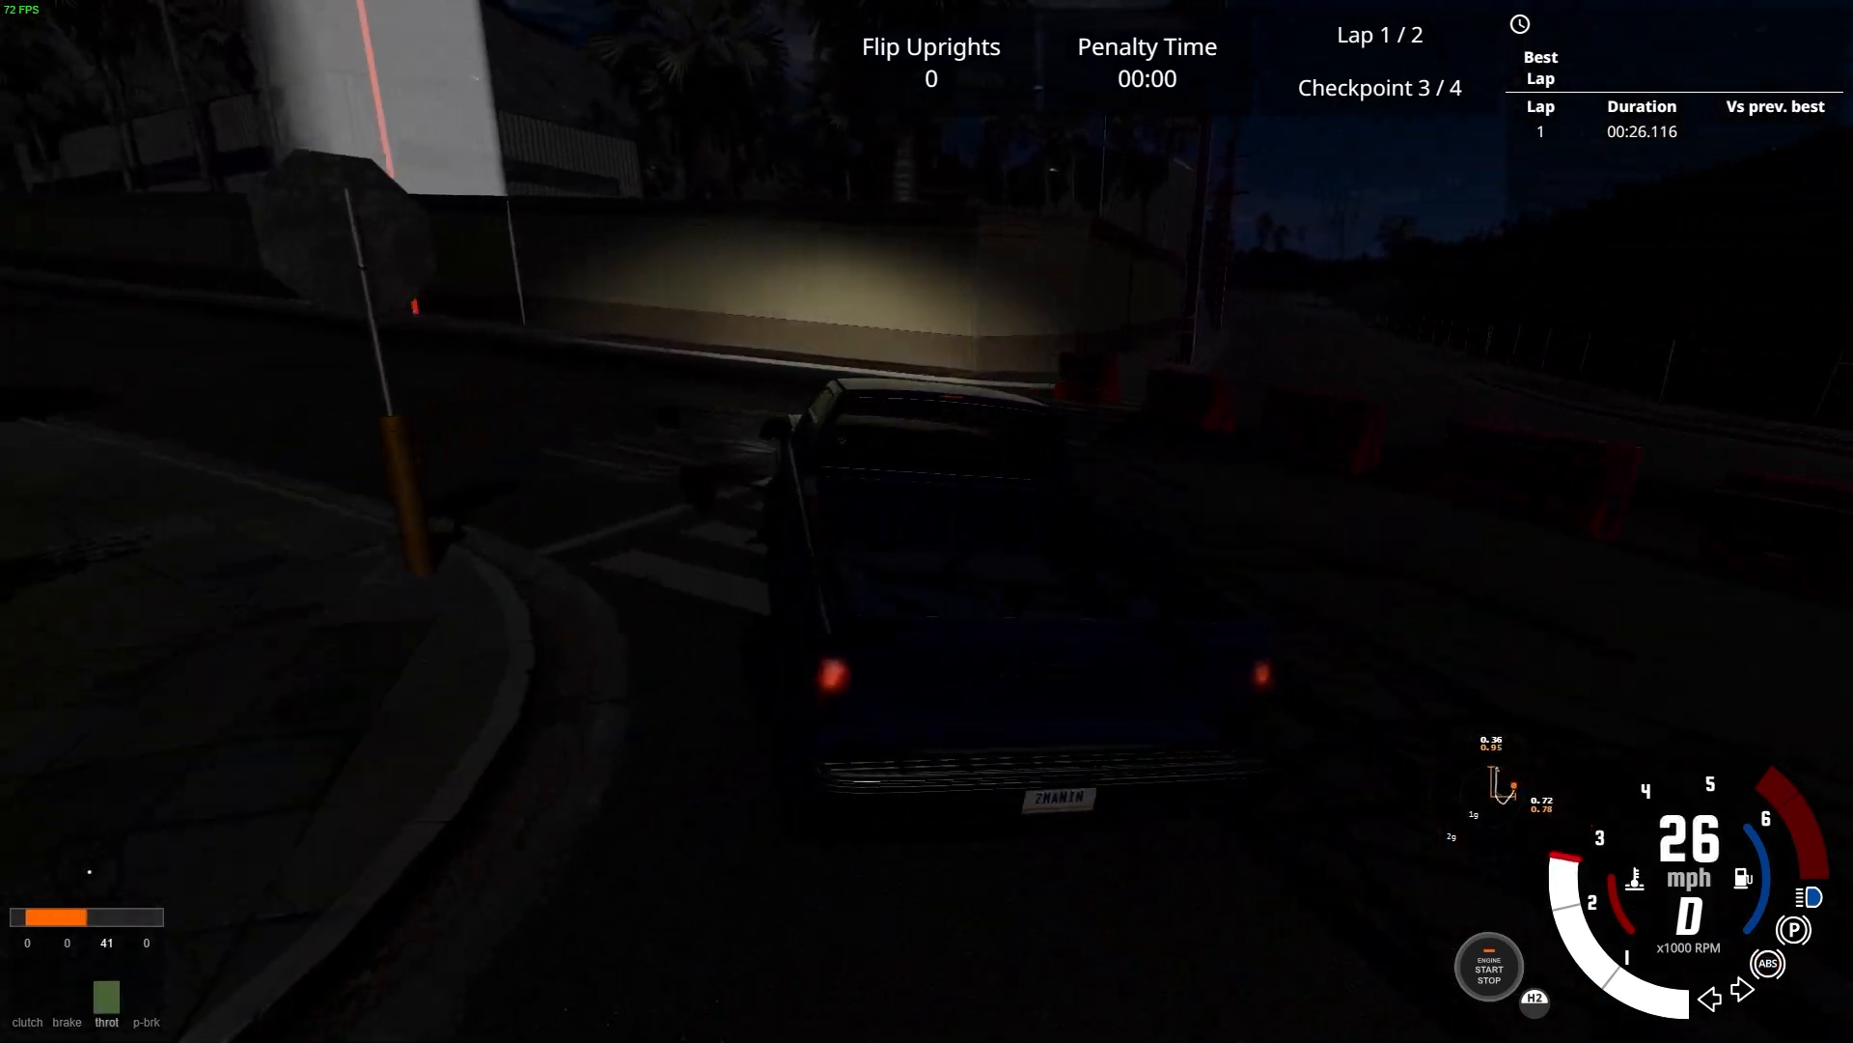
key("Up")
key("Left")
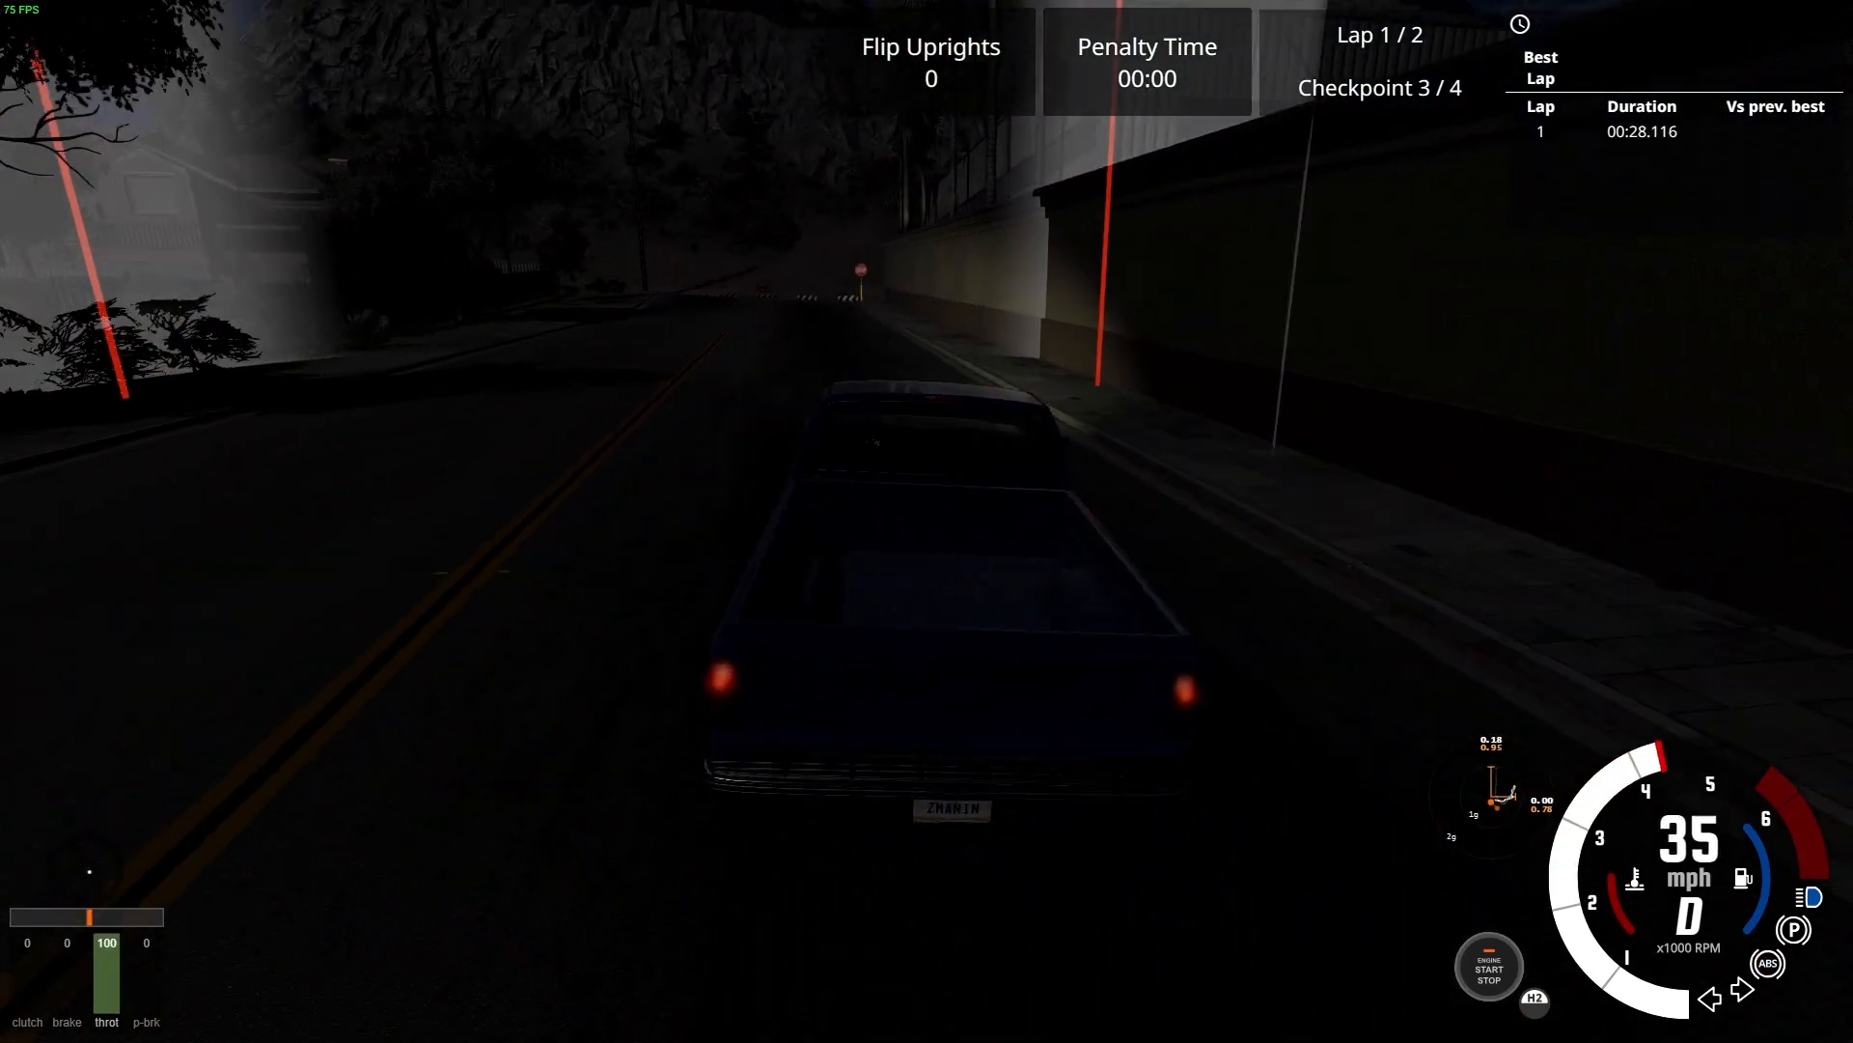
key("Up")
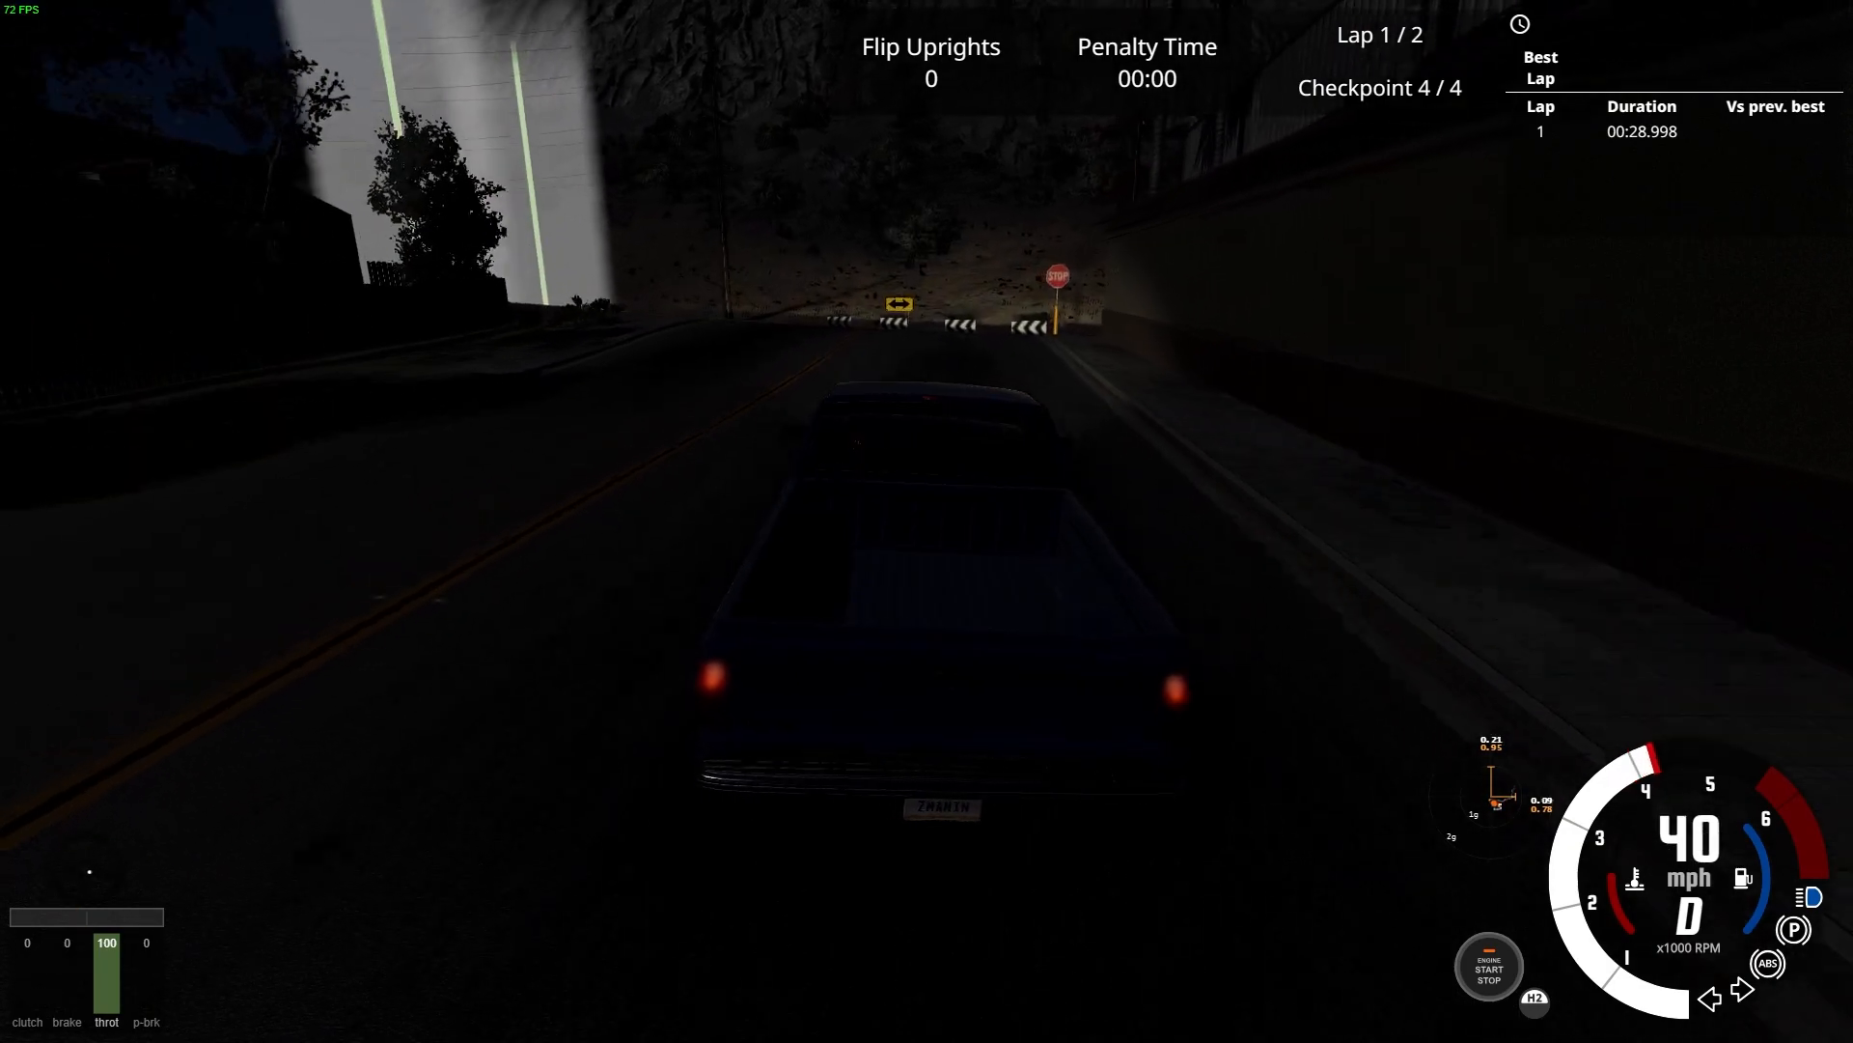
Turn the pickup left before the white chevron barriers and cross the fourth checkpoint to complete lap 1
key("Left")
key("Down")
key("Left")
key("Up")
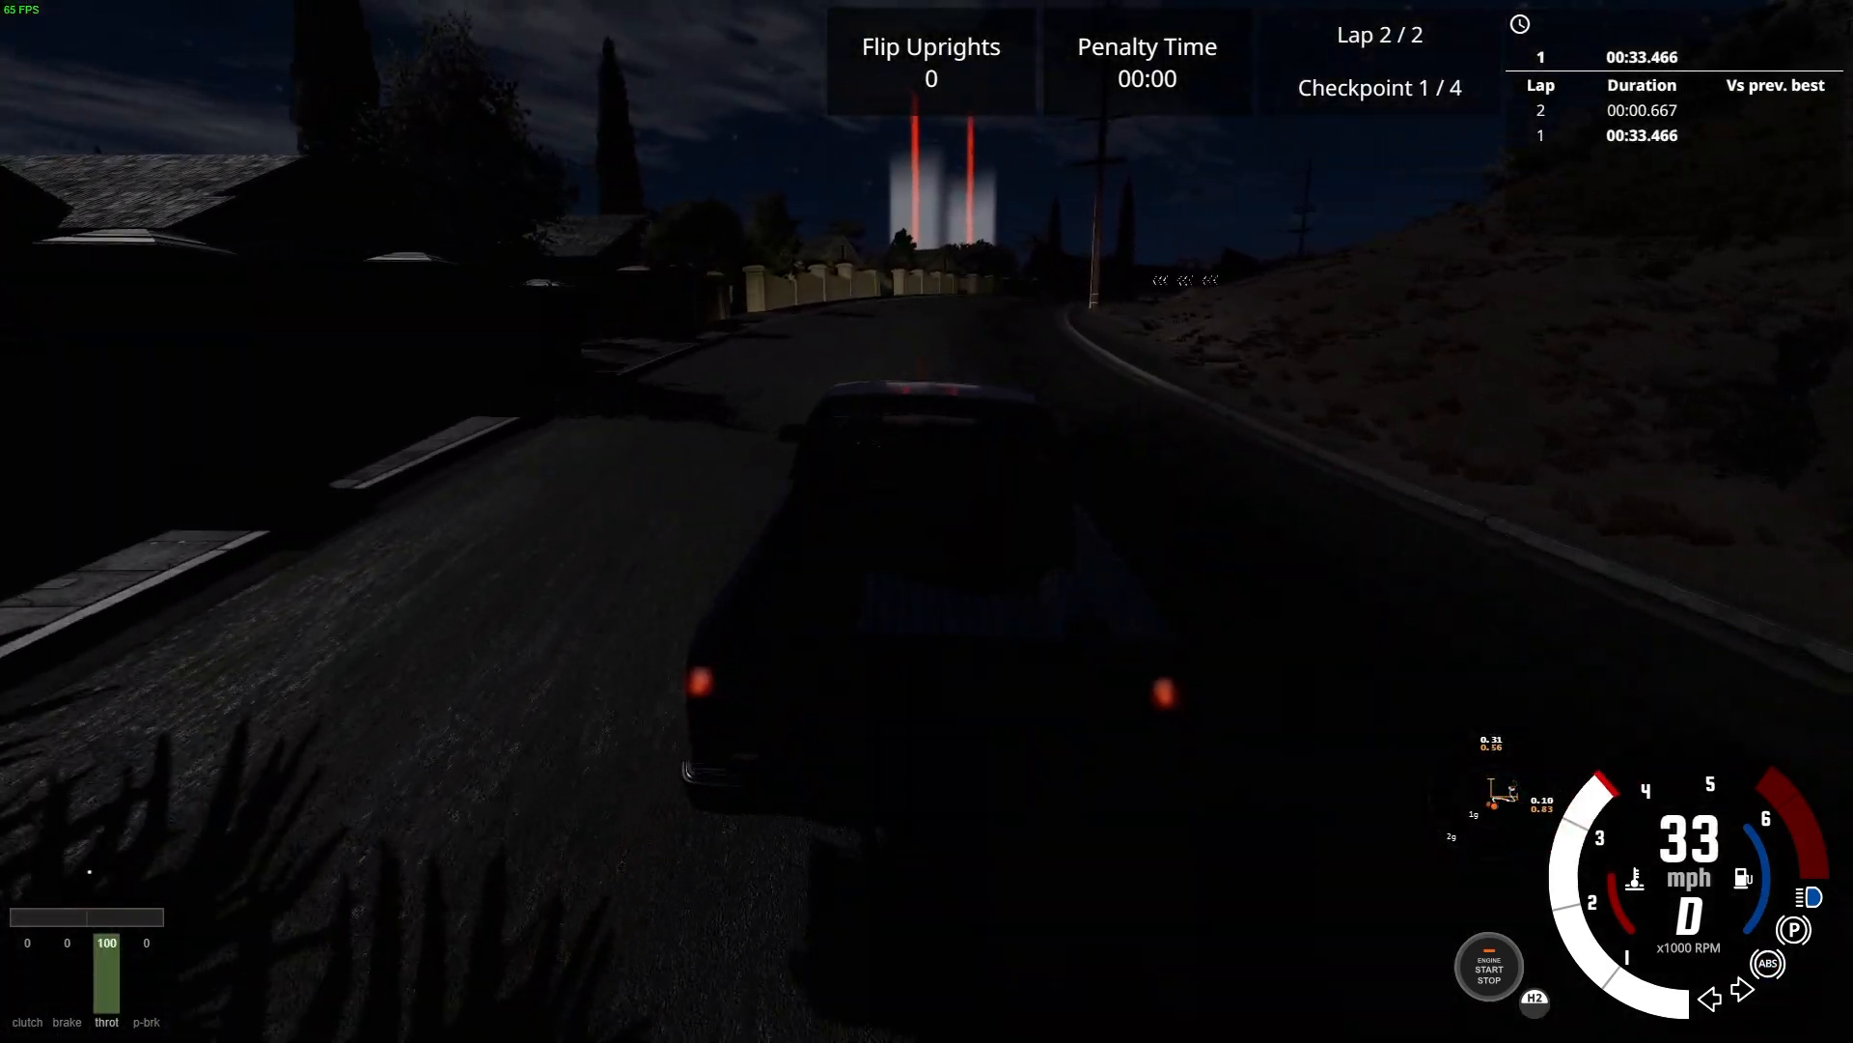
Drive the pickup to the lit arrow boards, turn left, and pass the first checkpoint gate of lap 2
key("Up")
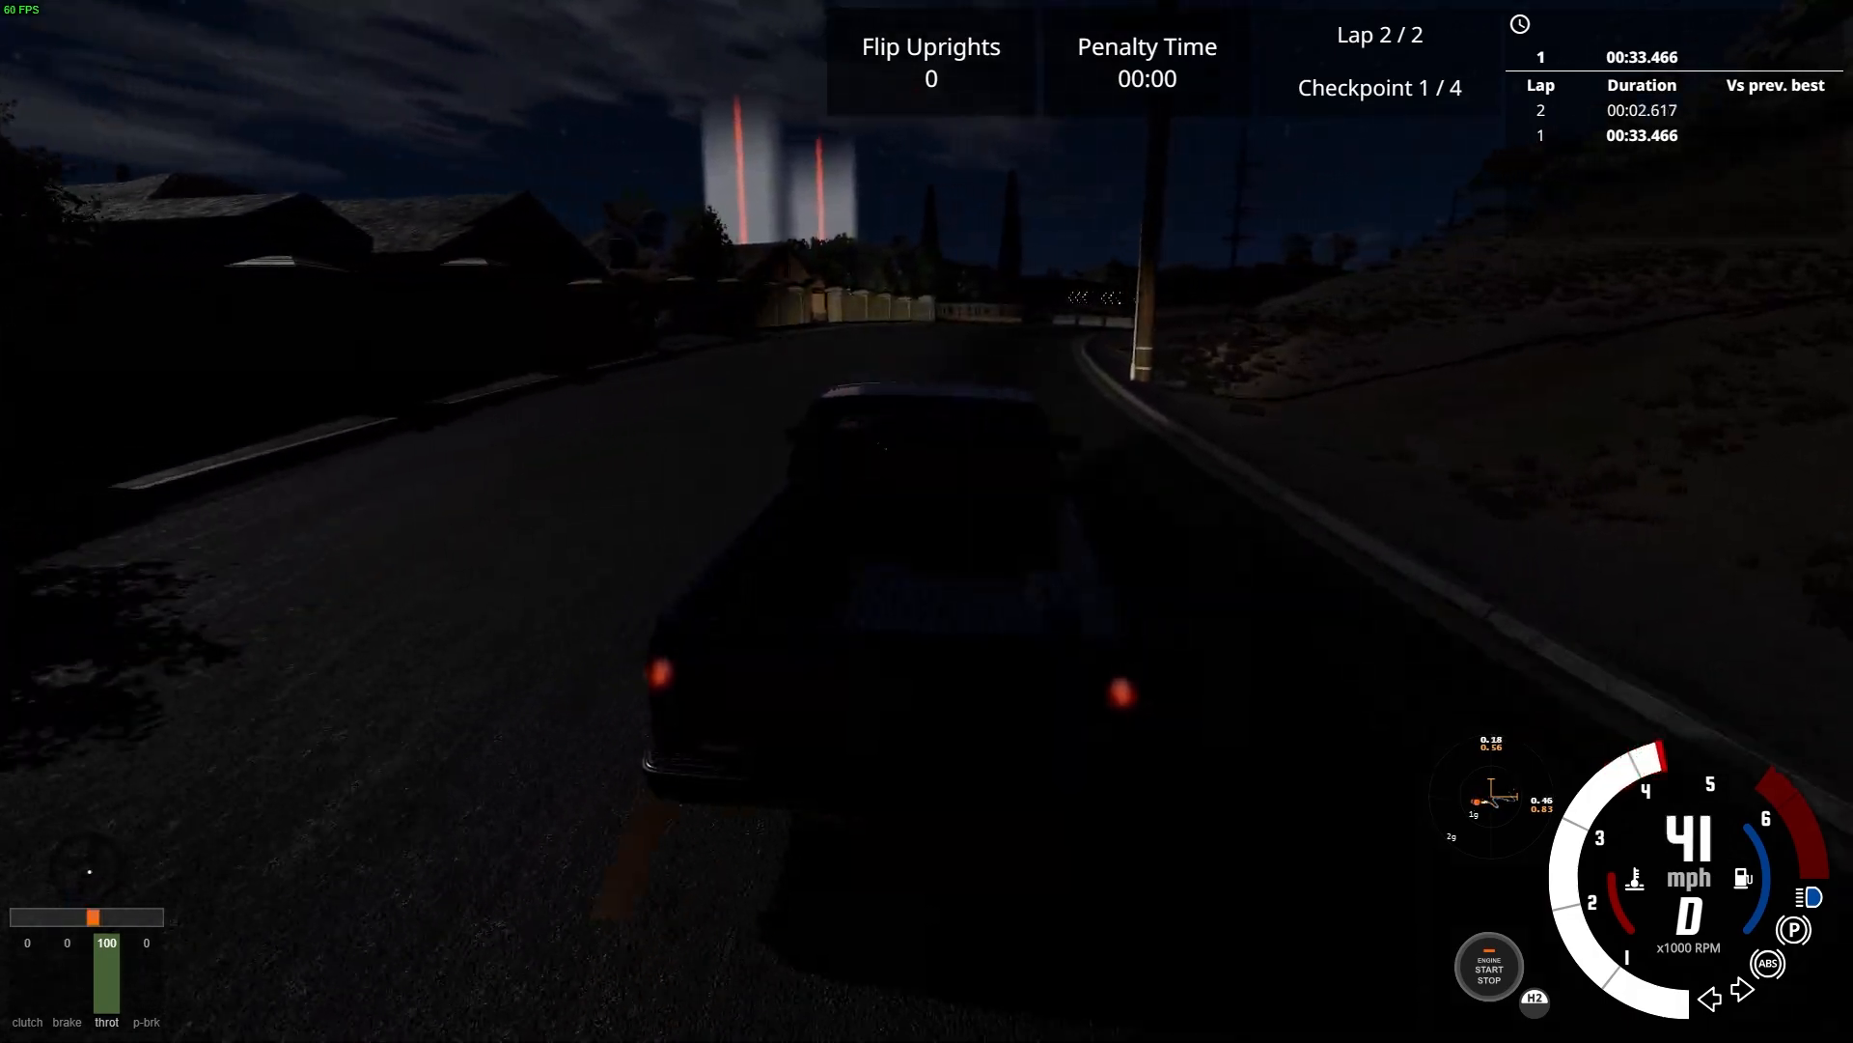
key("Up")
key("Down")
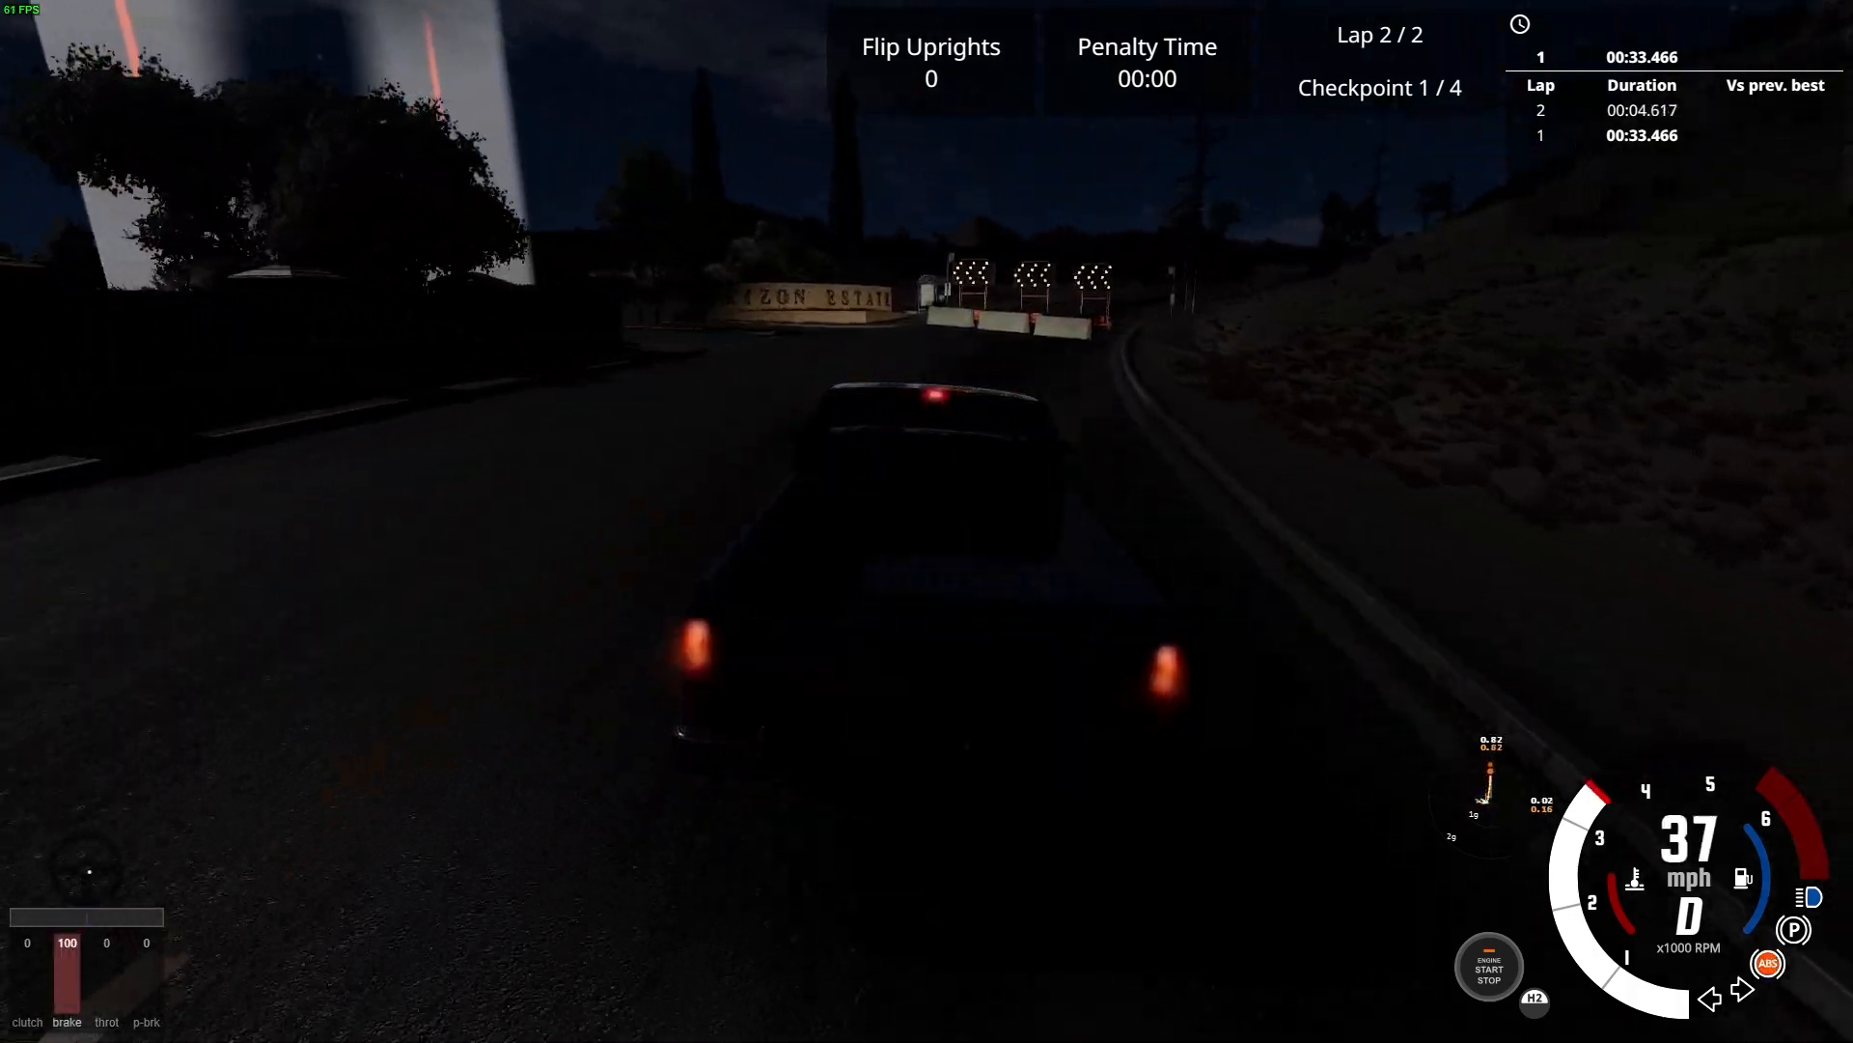
key("Left")
key("Up")
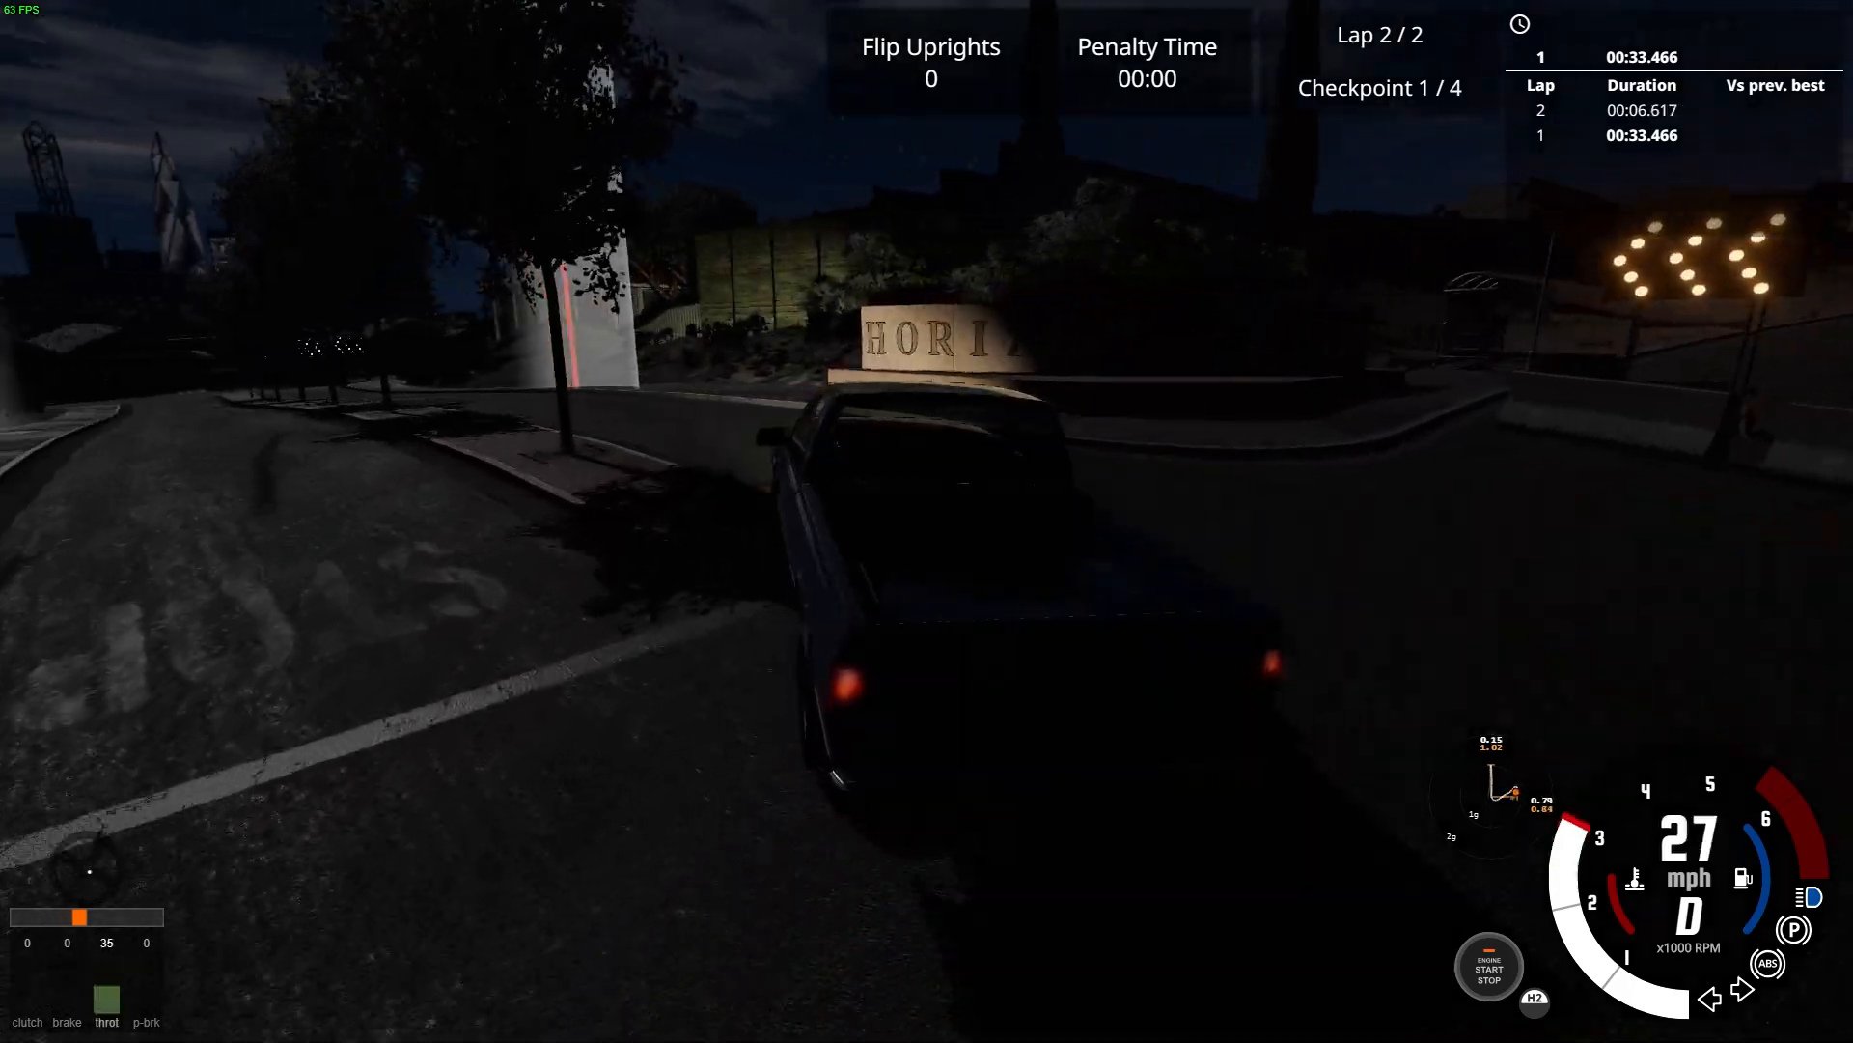
key("Up")
key("Left")
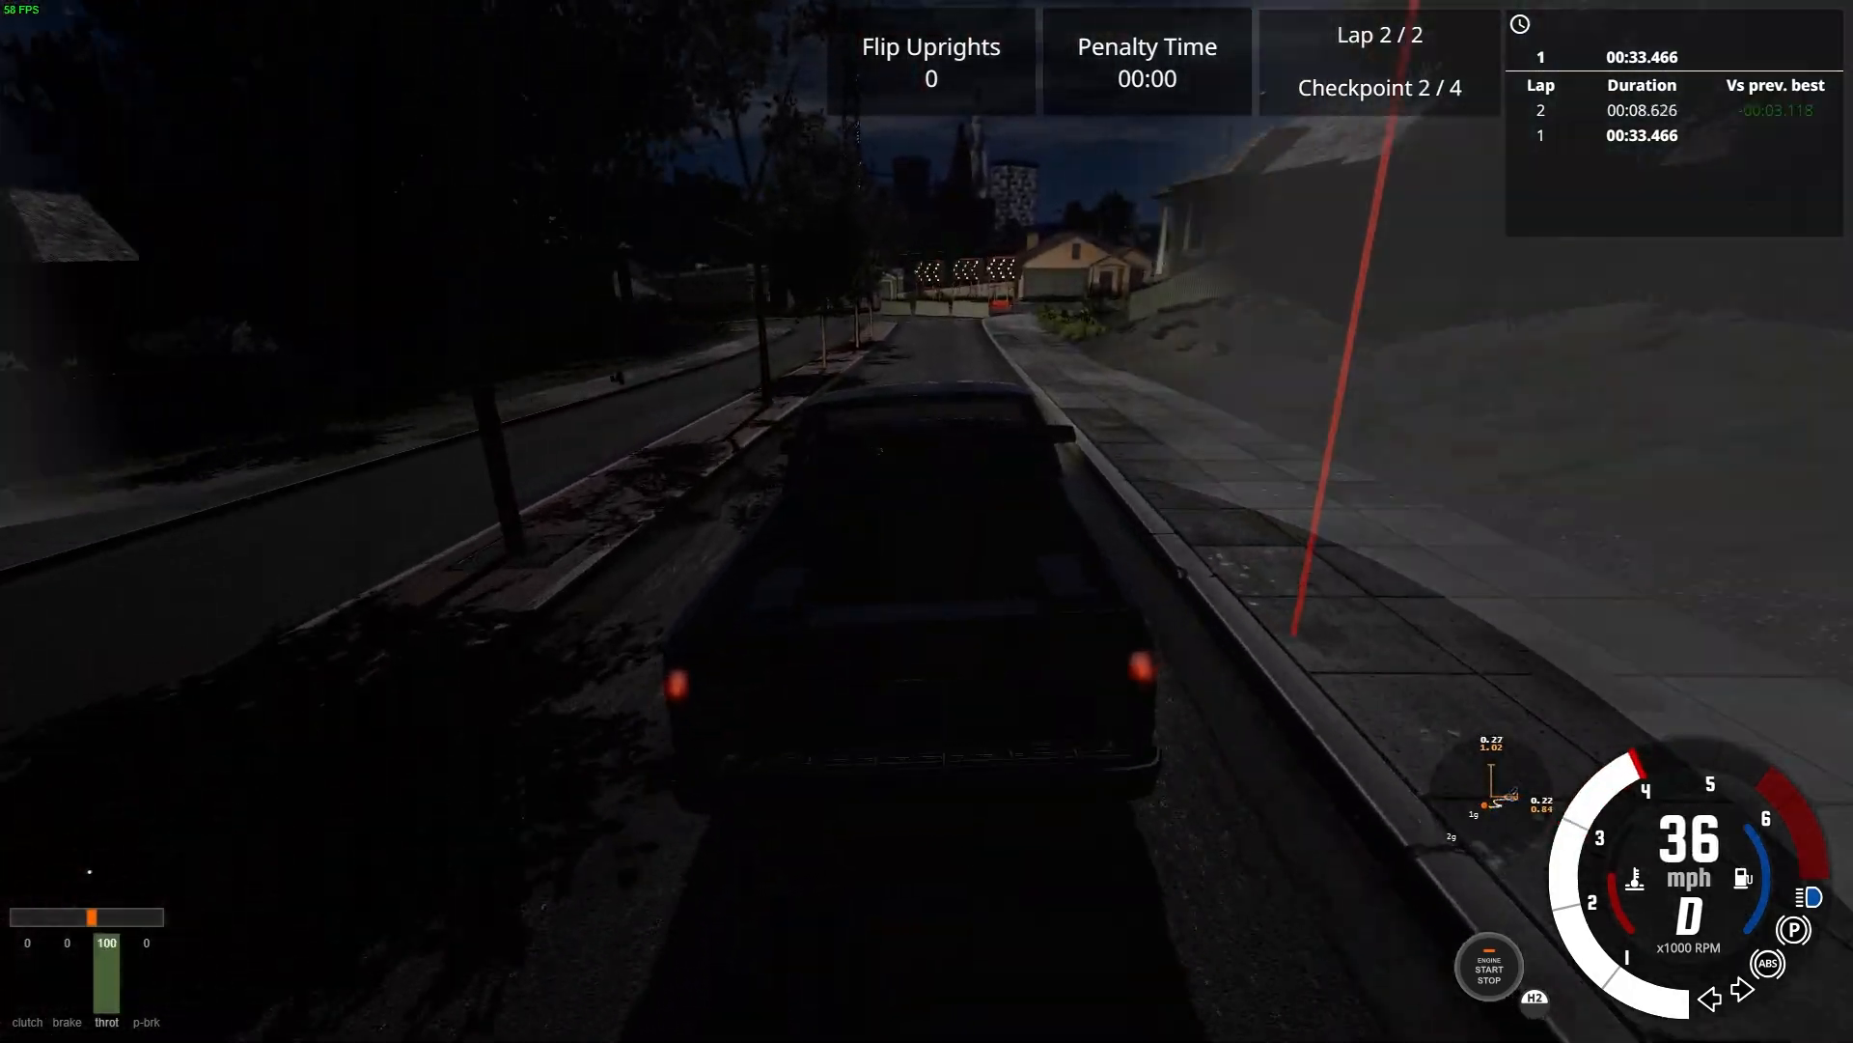
Brake for the arrow boards, turn left onto the residential street, and drive through the second checkpoint gate of lap 2
key("Down")
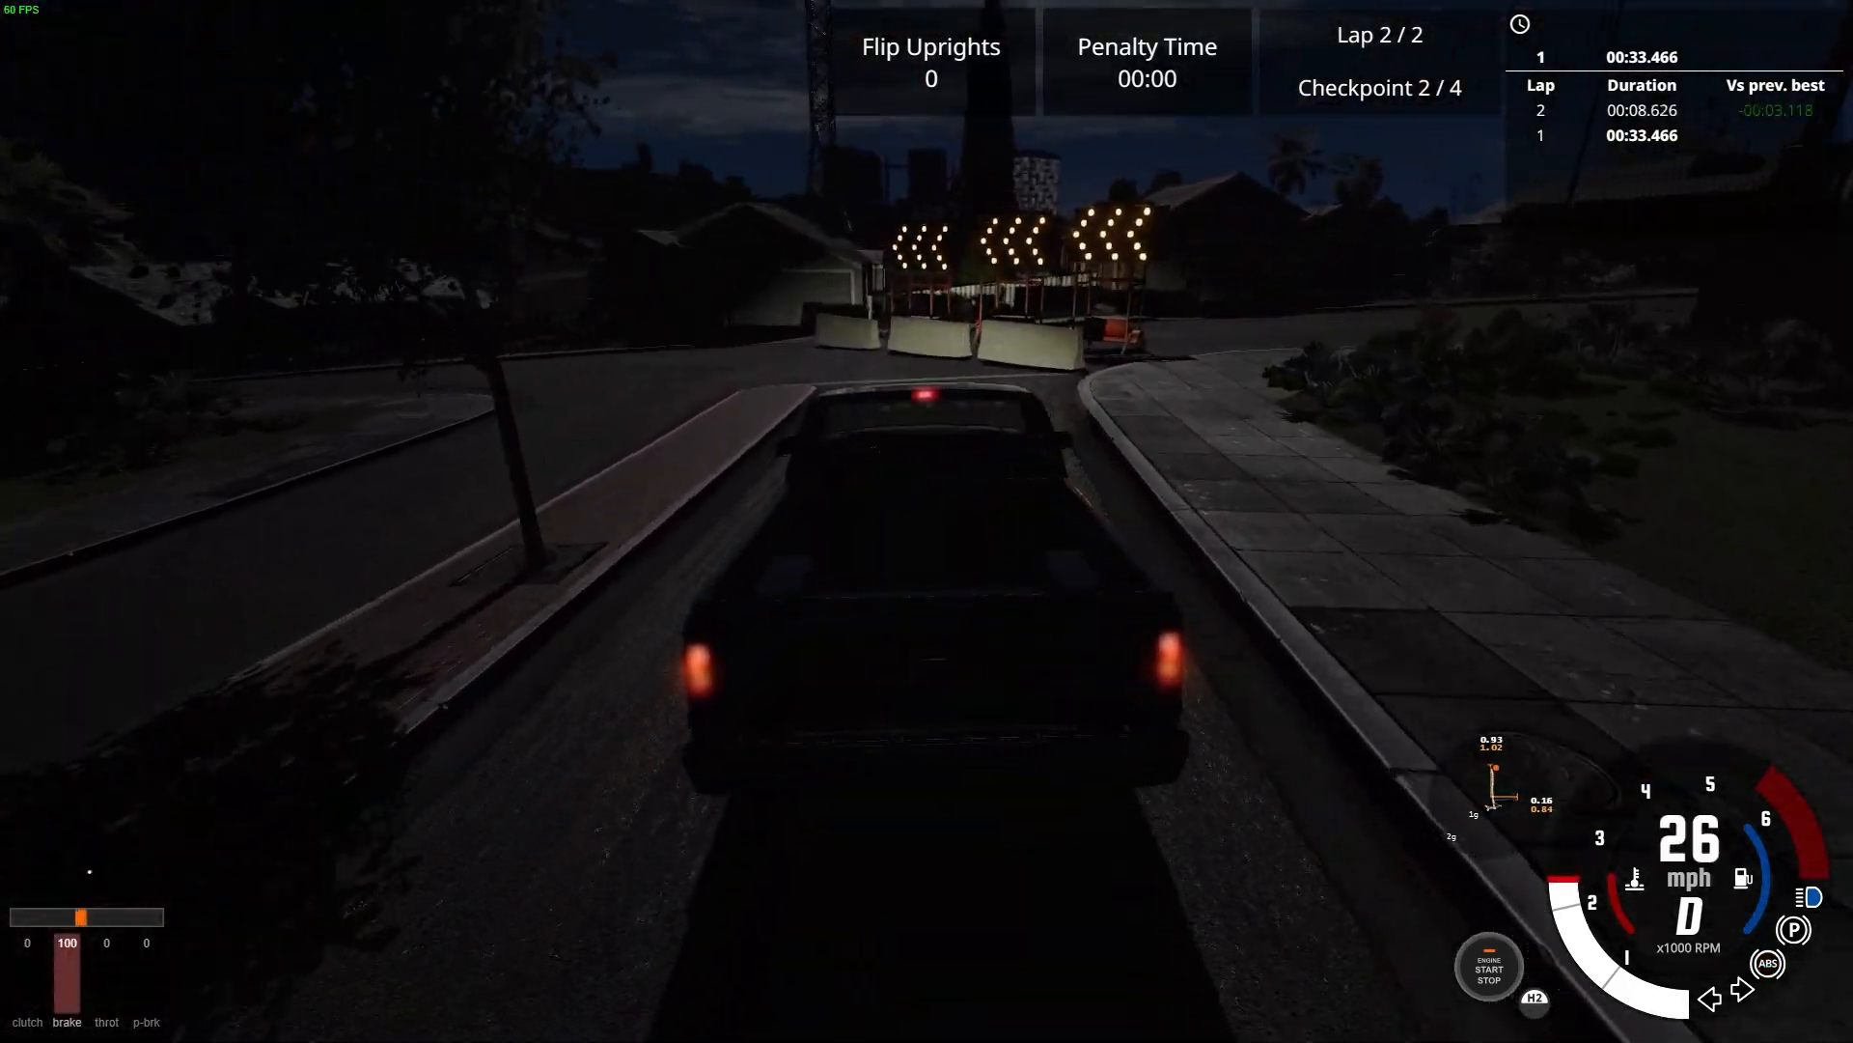
key("Left")
key("Up")
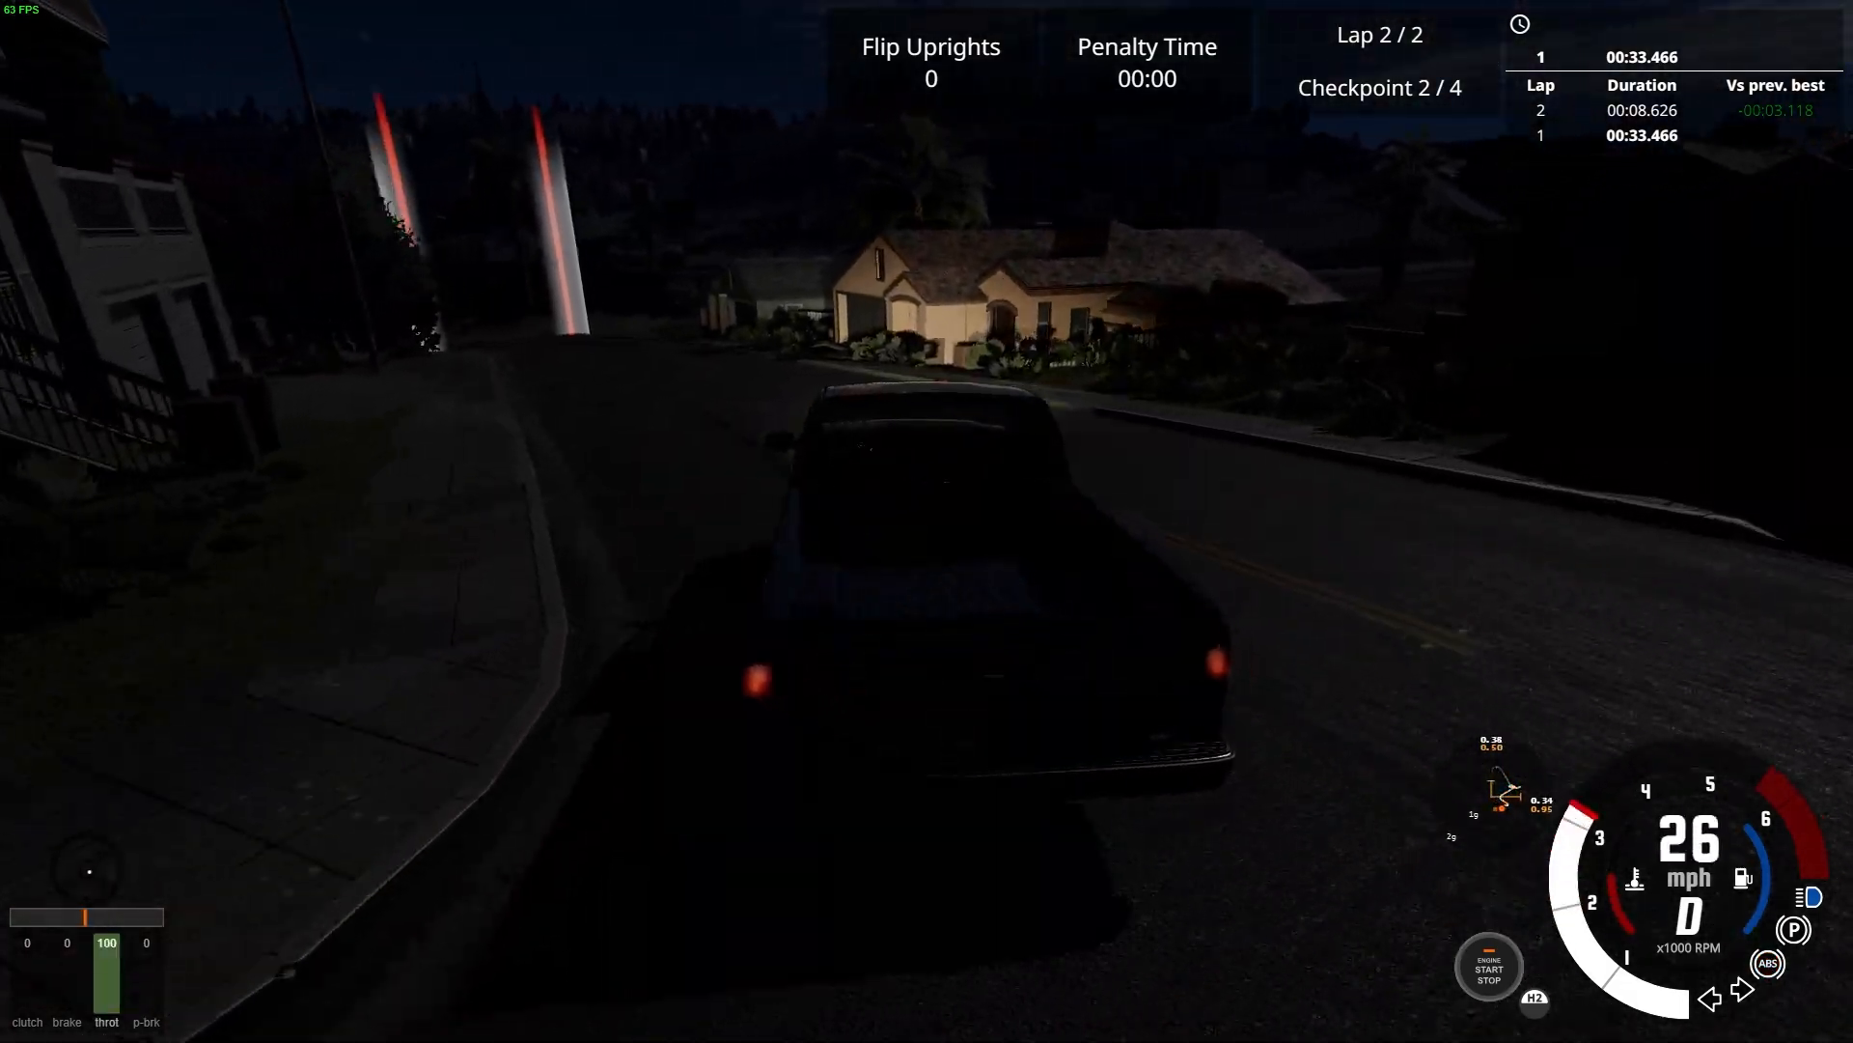
key("Right")
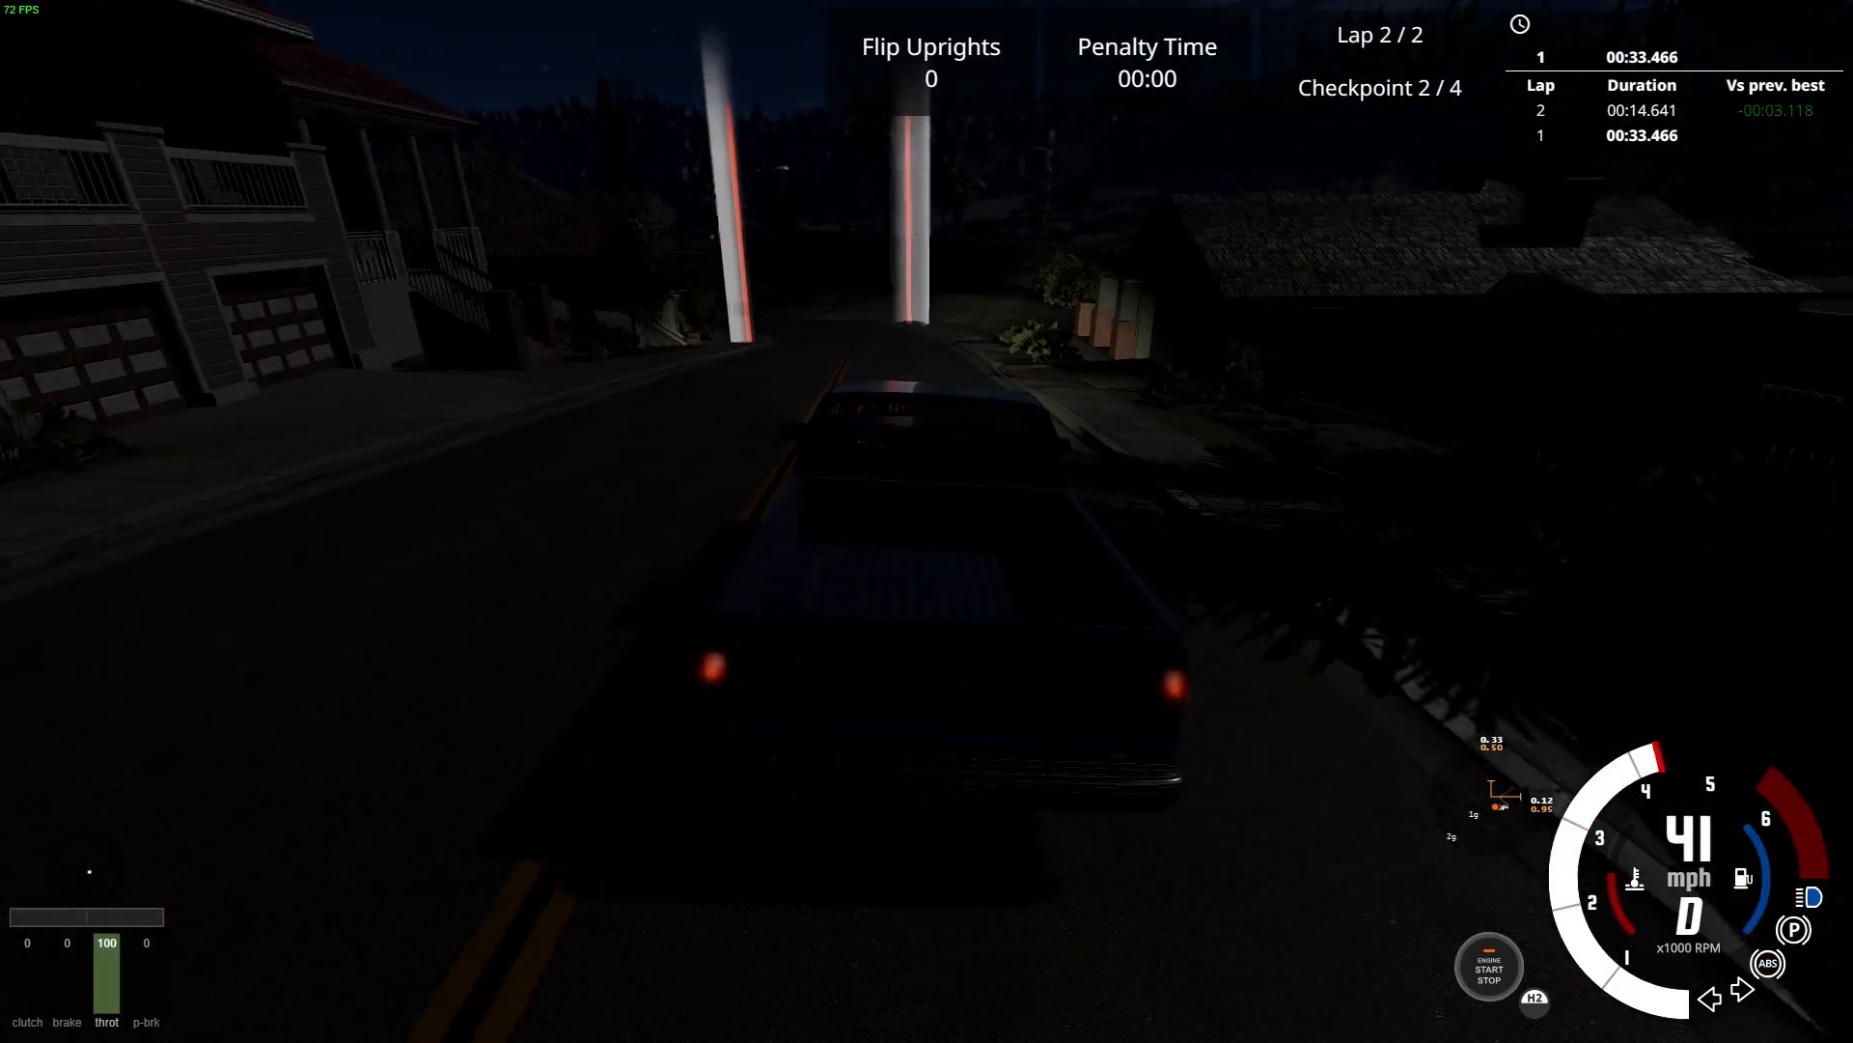
key("Left")
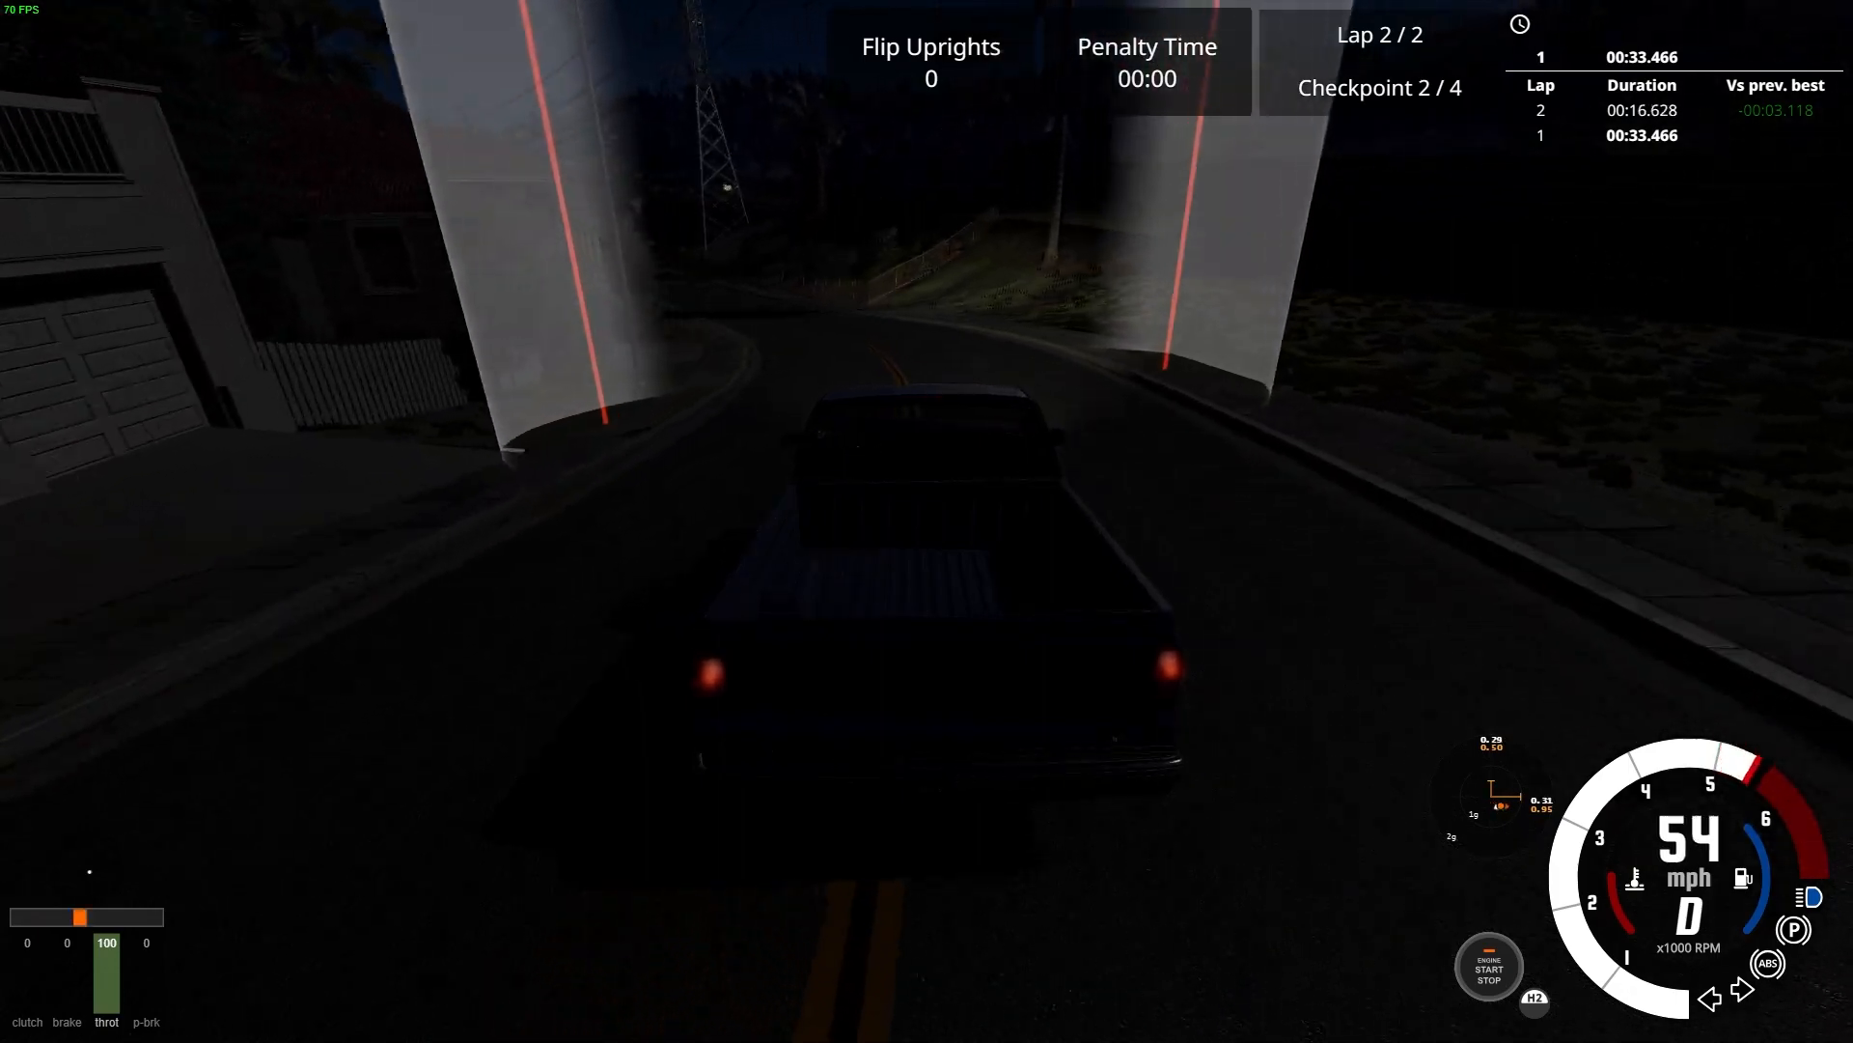
key("Left")
key("Up")
key("Left")
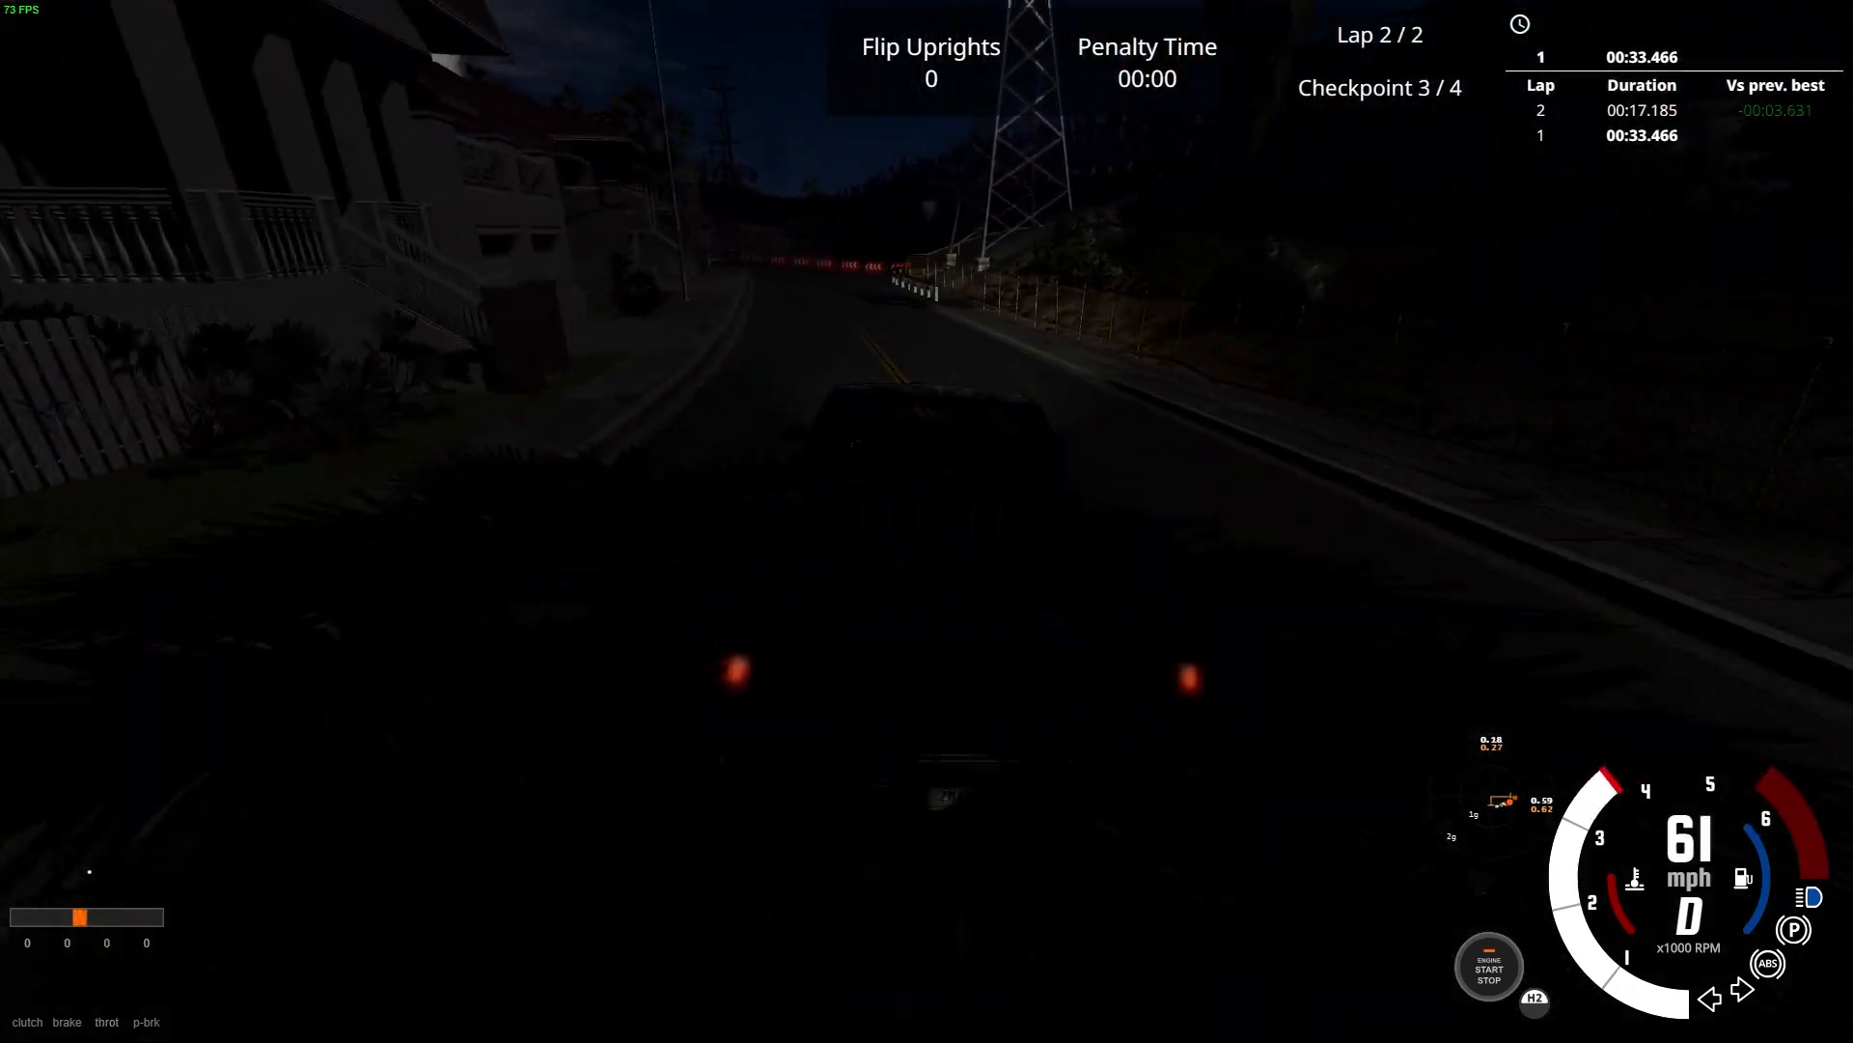
Turn left at the red barriers, pass the third checkpoint gate, and take the last left turn to finish lap 2
key("Down")
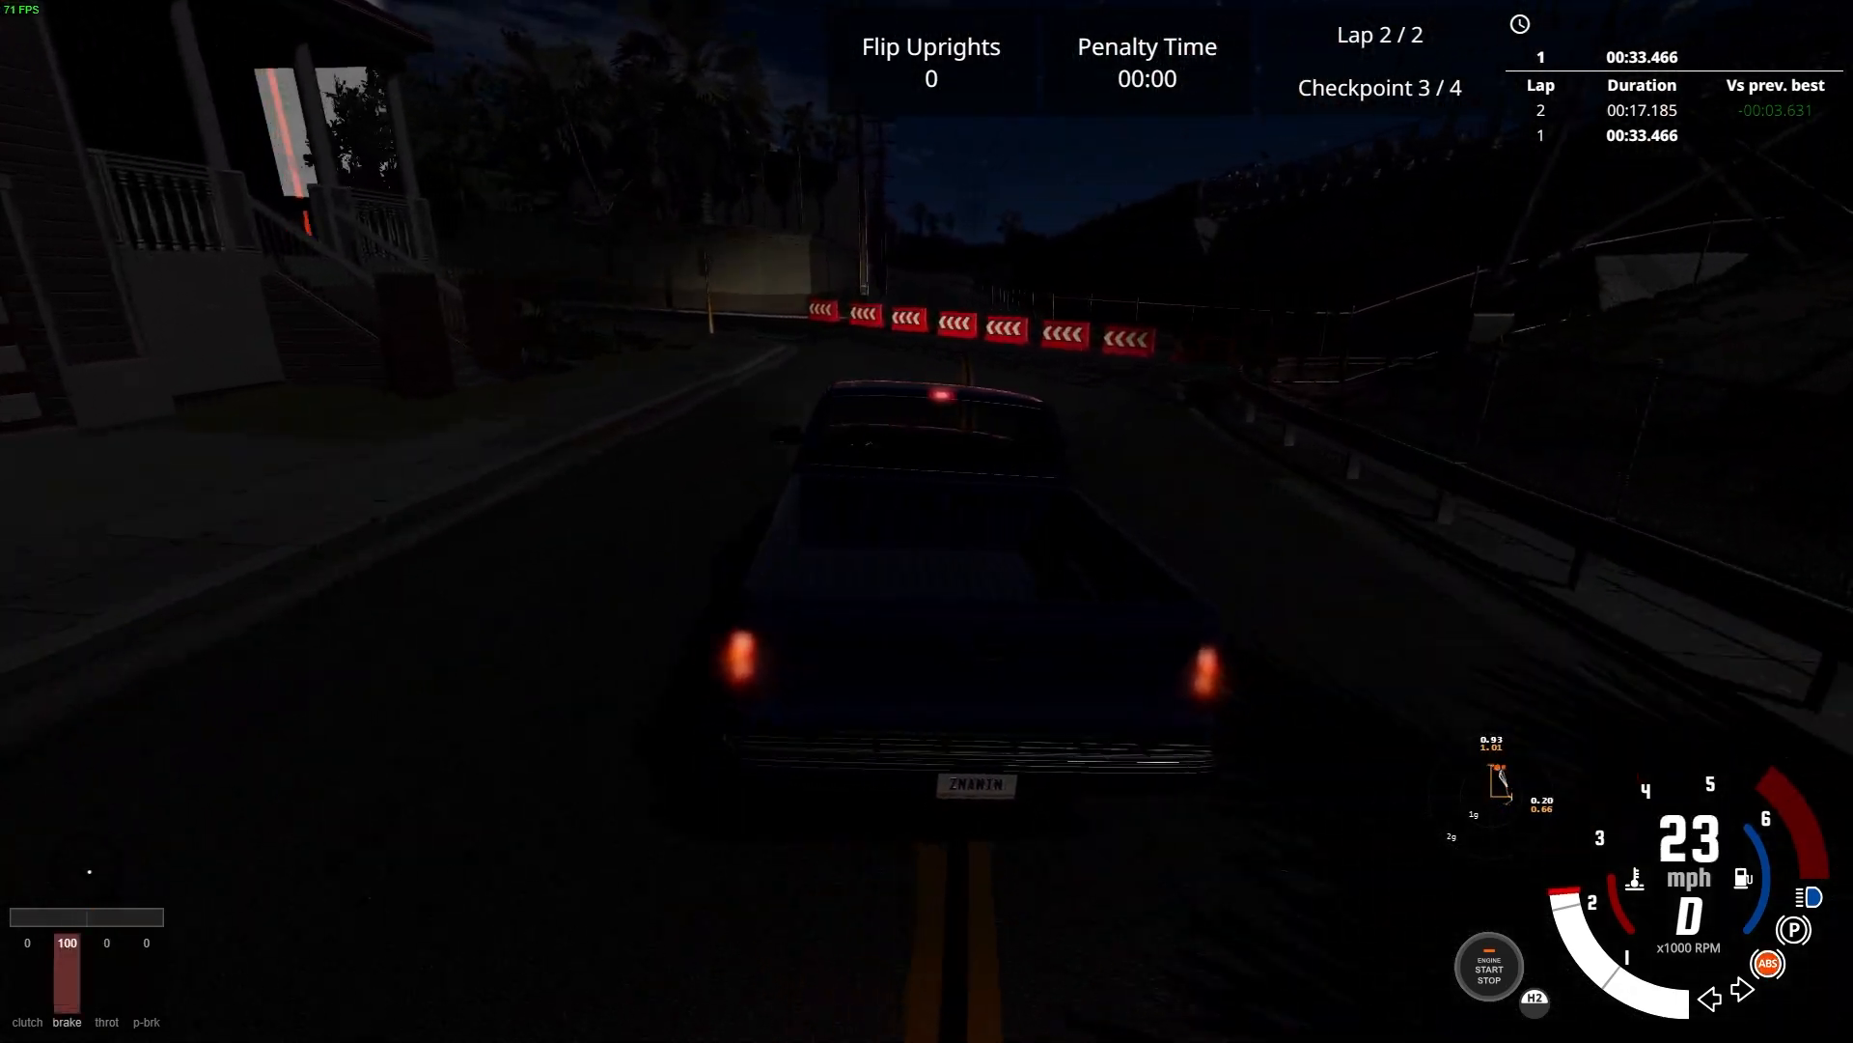
key("Up")
key("Left")
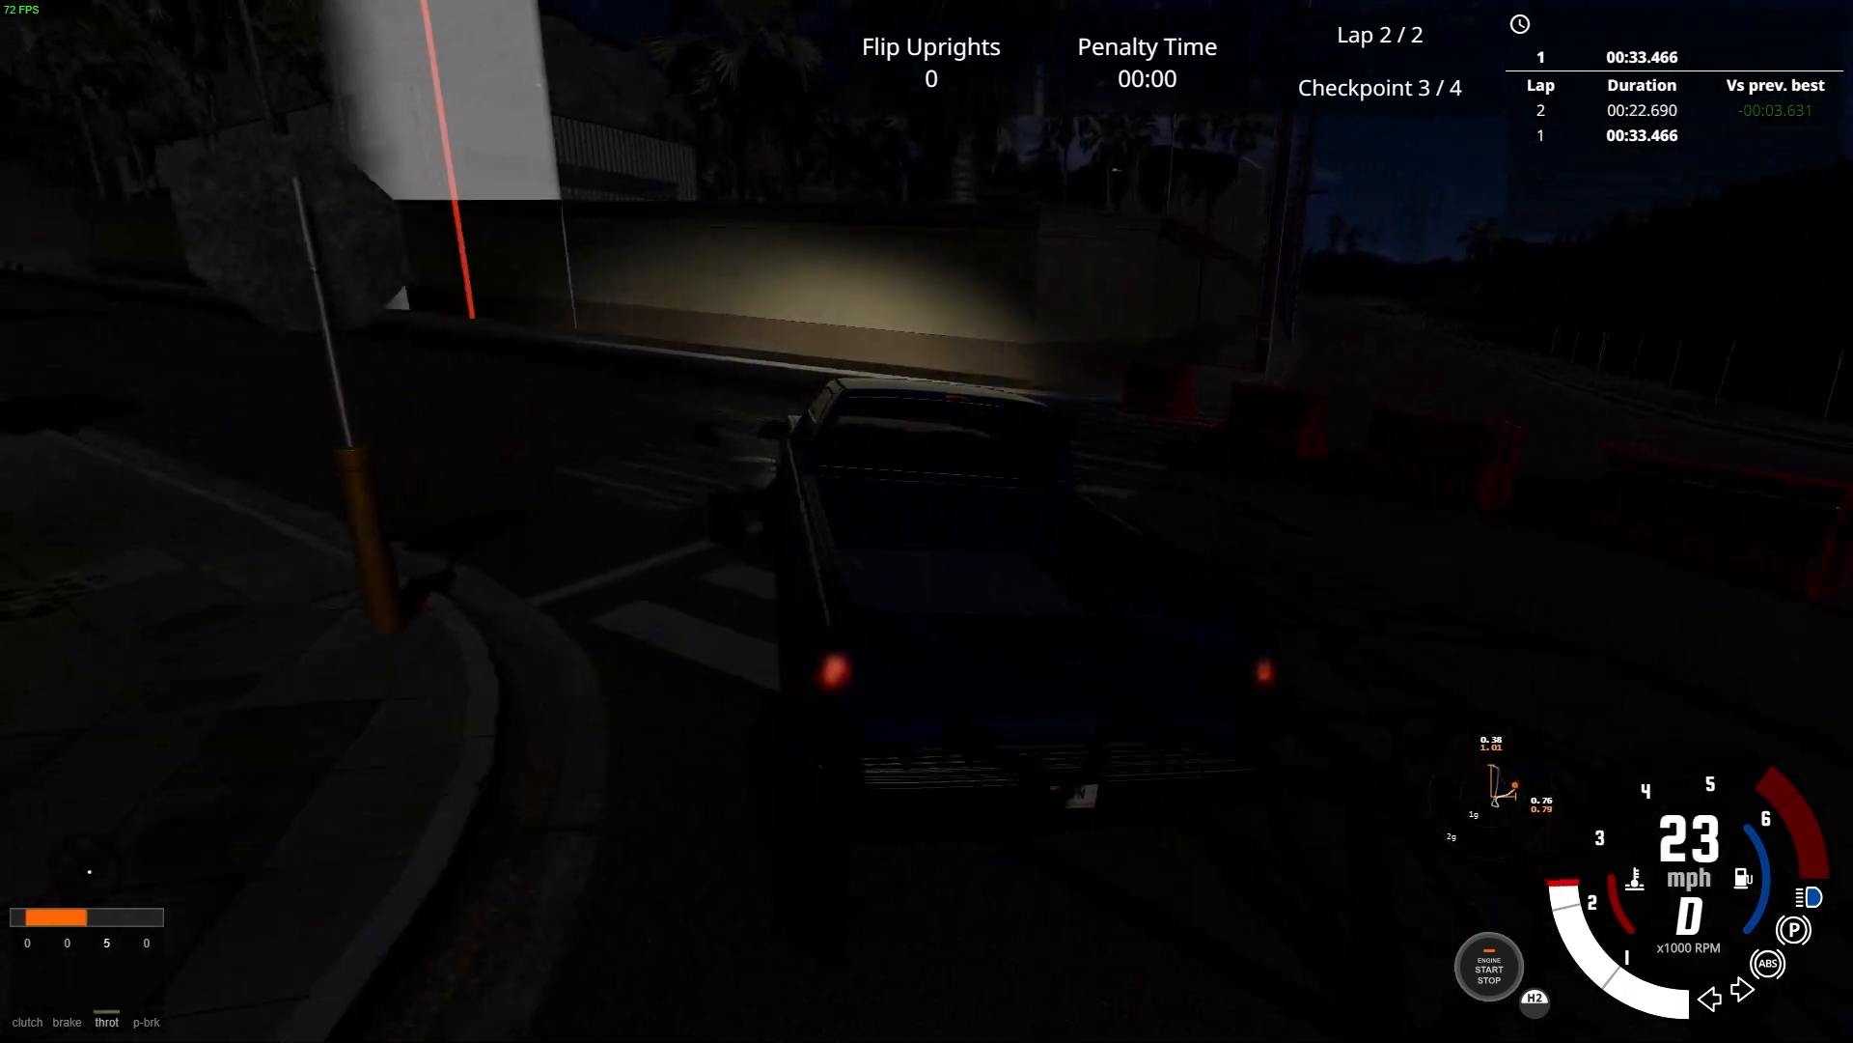
key("Up")
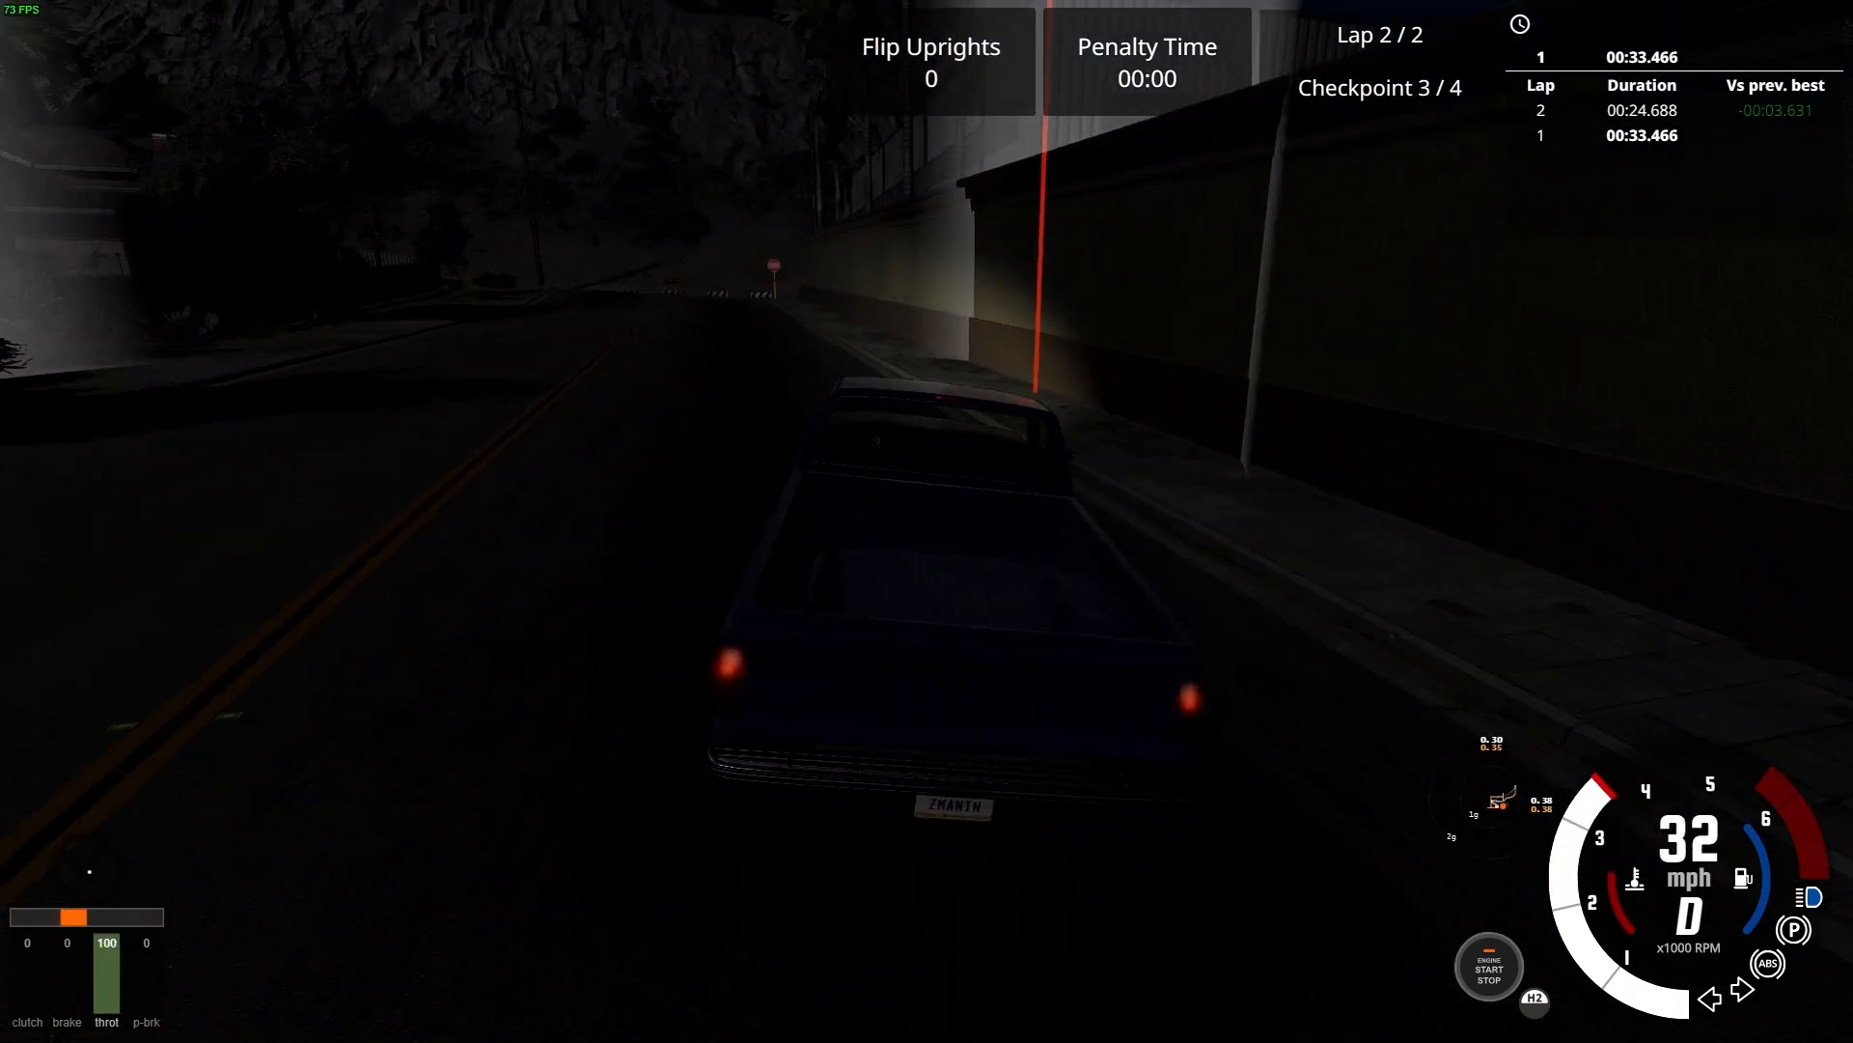
key("Left")
key("Right")
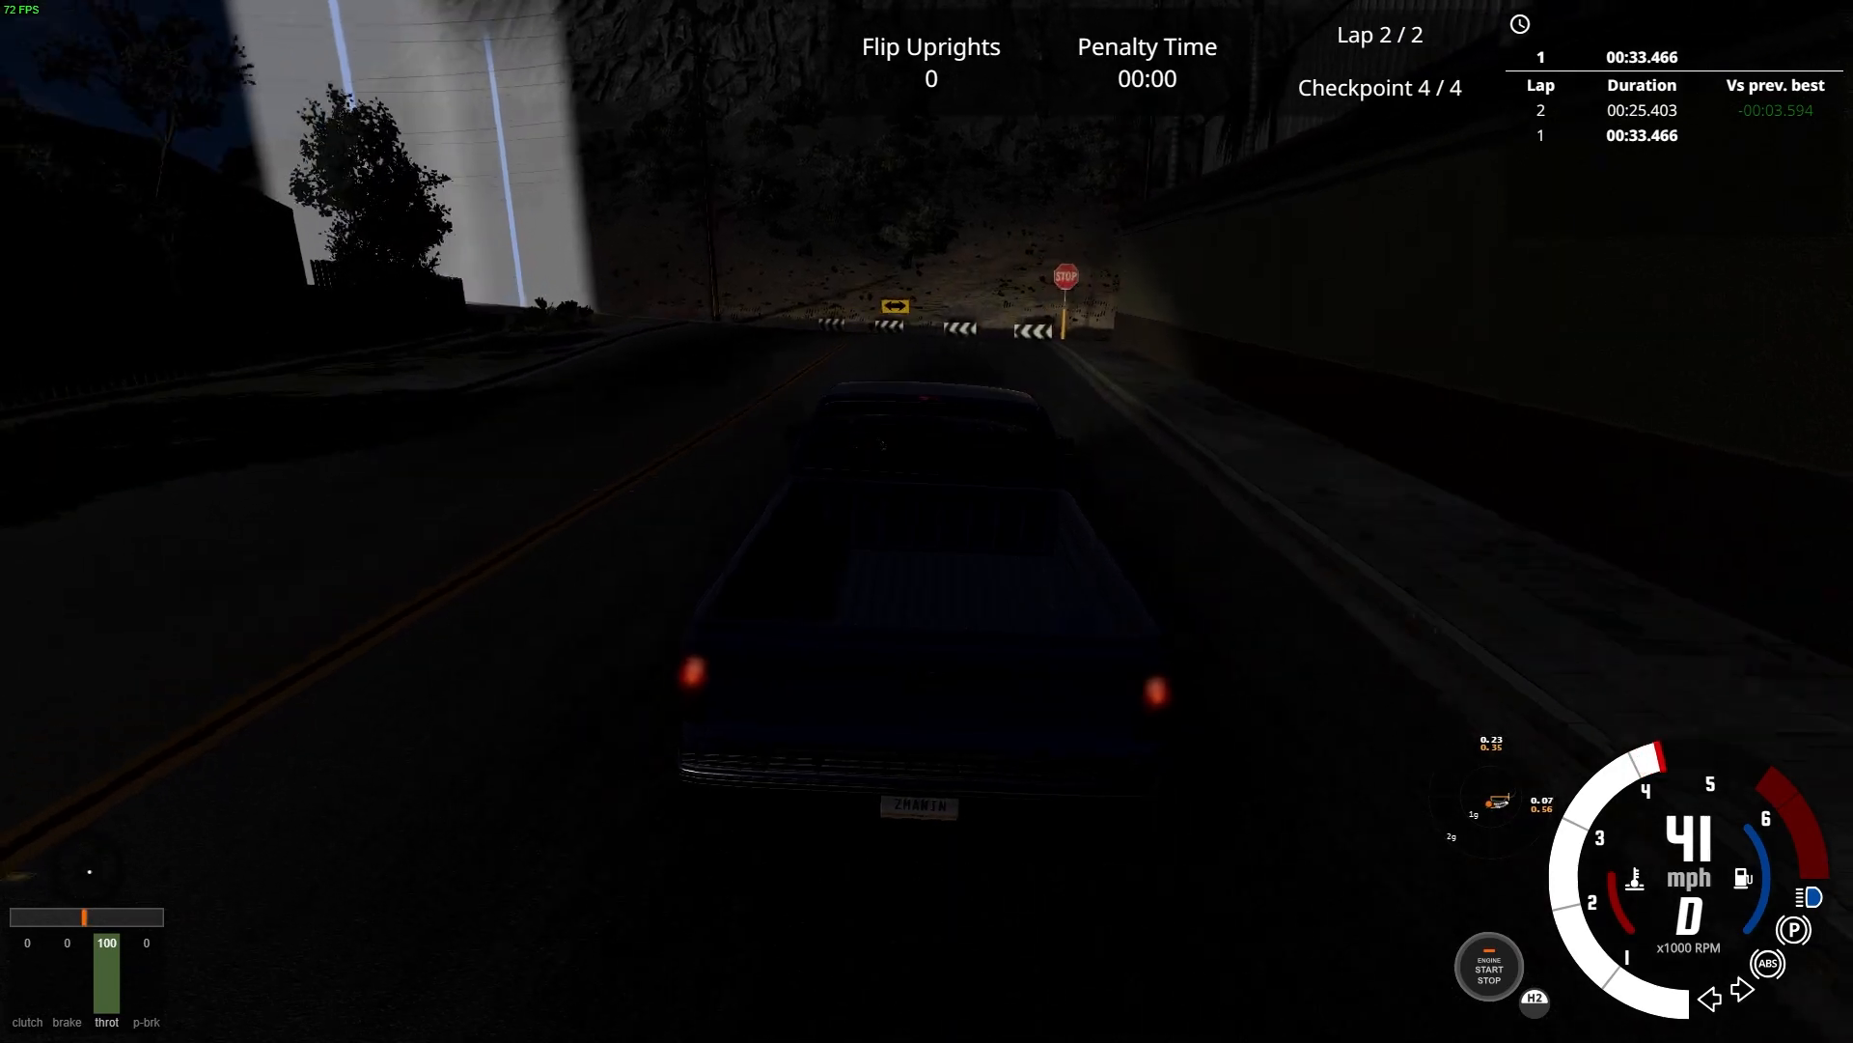
key("Left")
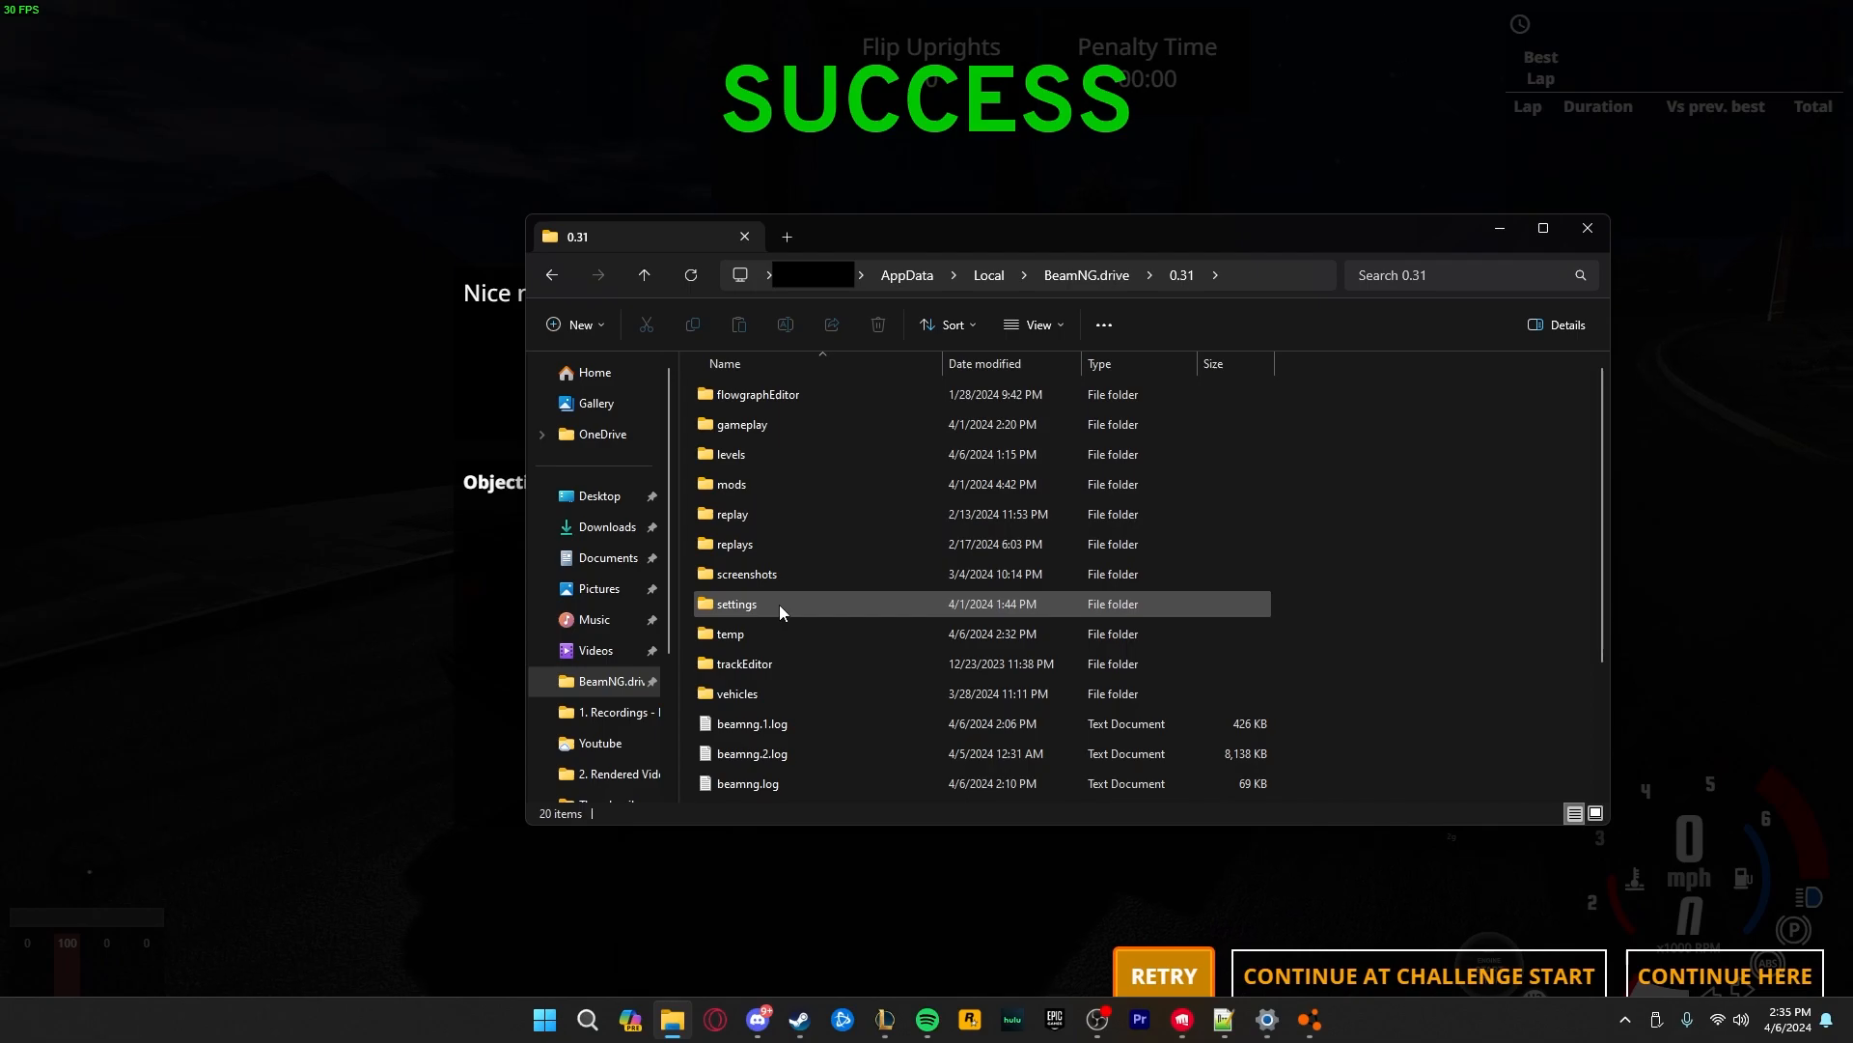
In File Explorer, open the mission folder 030-Tutorialtimetrial under gameplay > missions > west_coast_usa > timeTrial
double_click(746, 433)
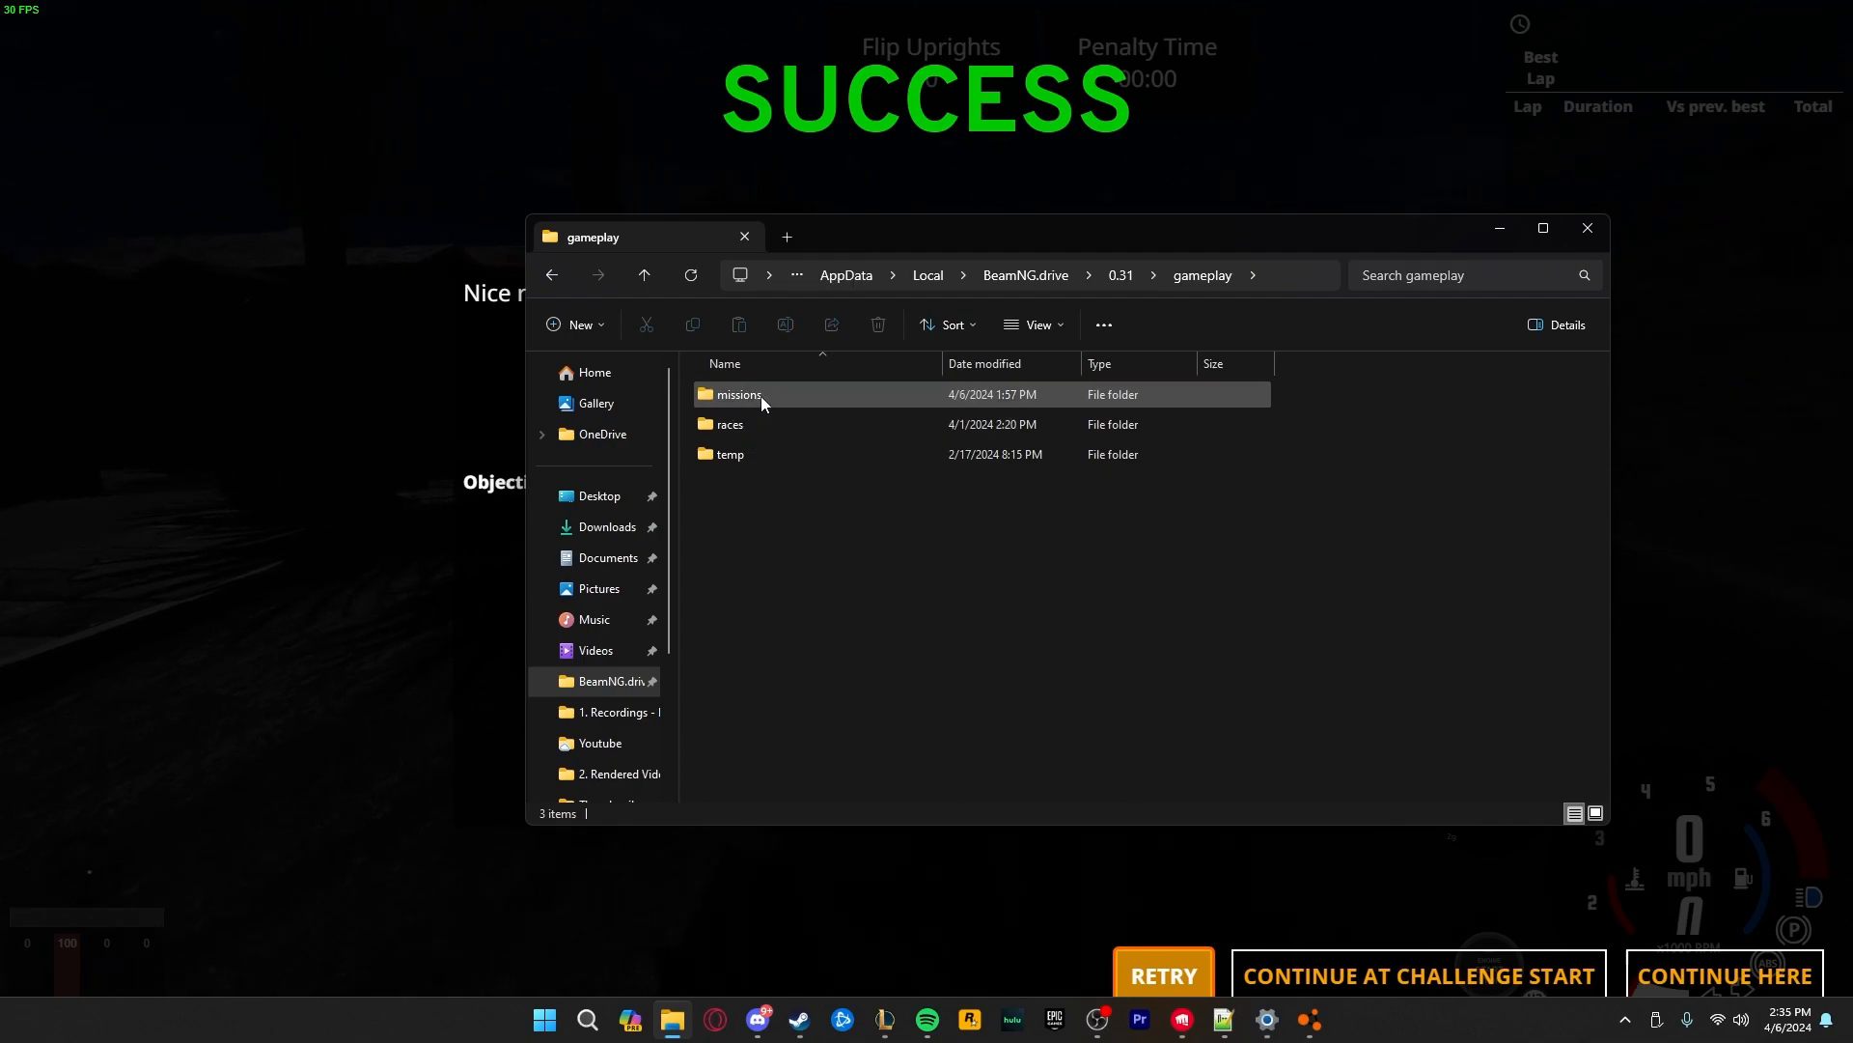
double_click(762, 399)
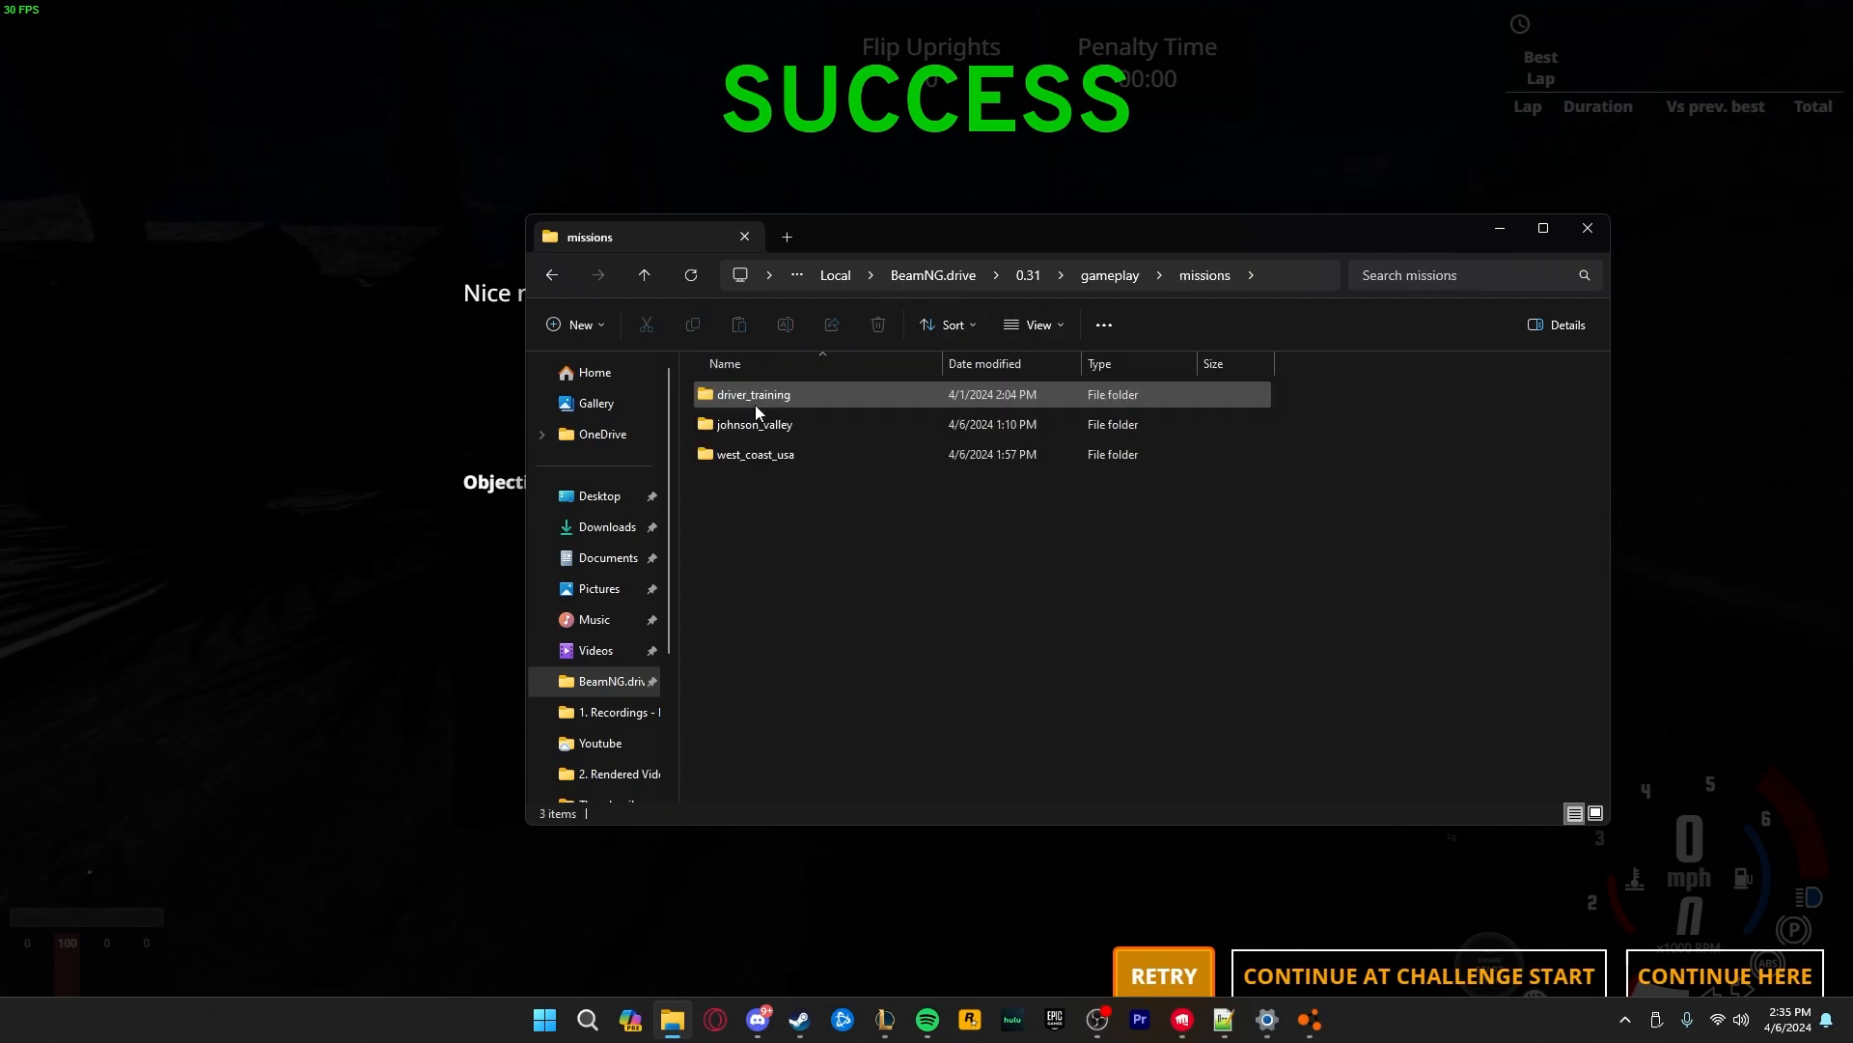
double_click(772, 454)
left_click(755, 393)
double_click(755, 393)
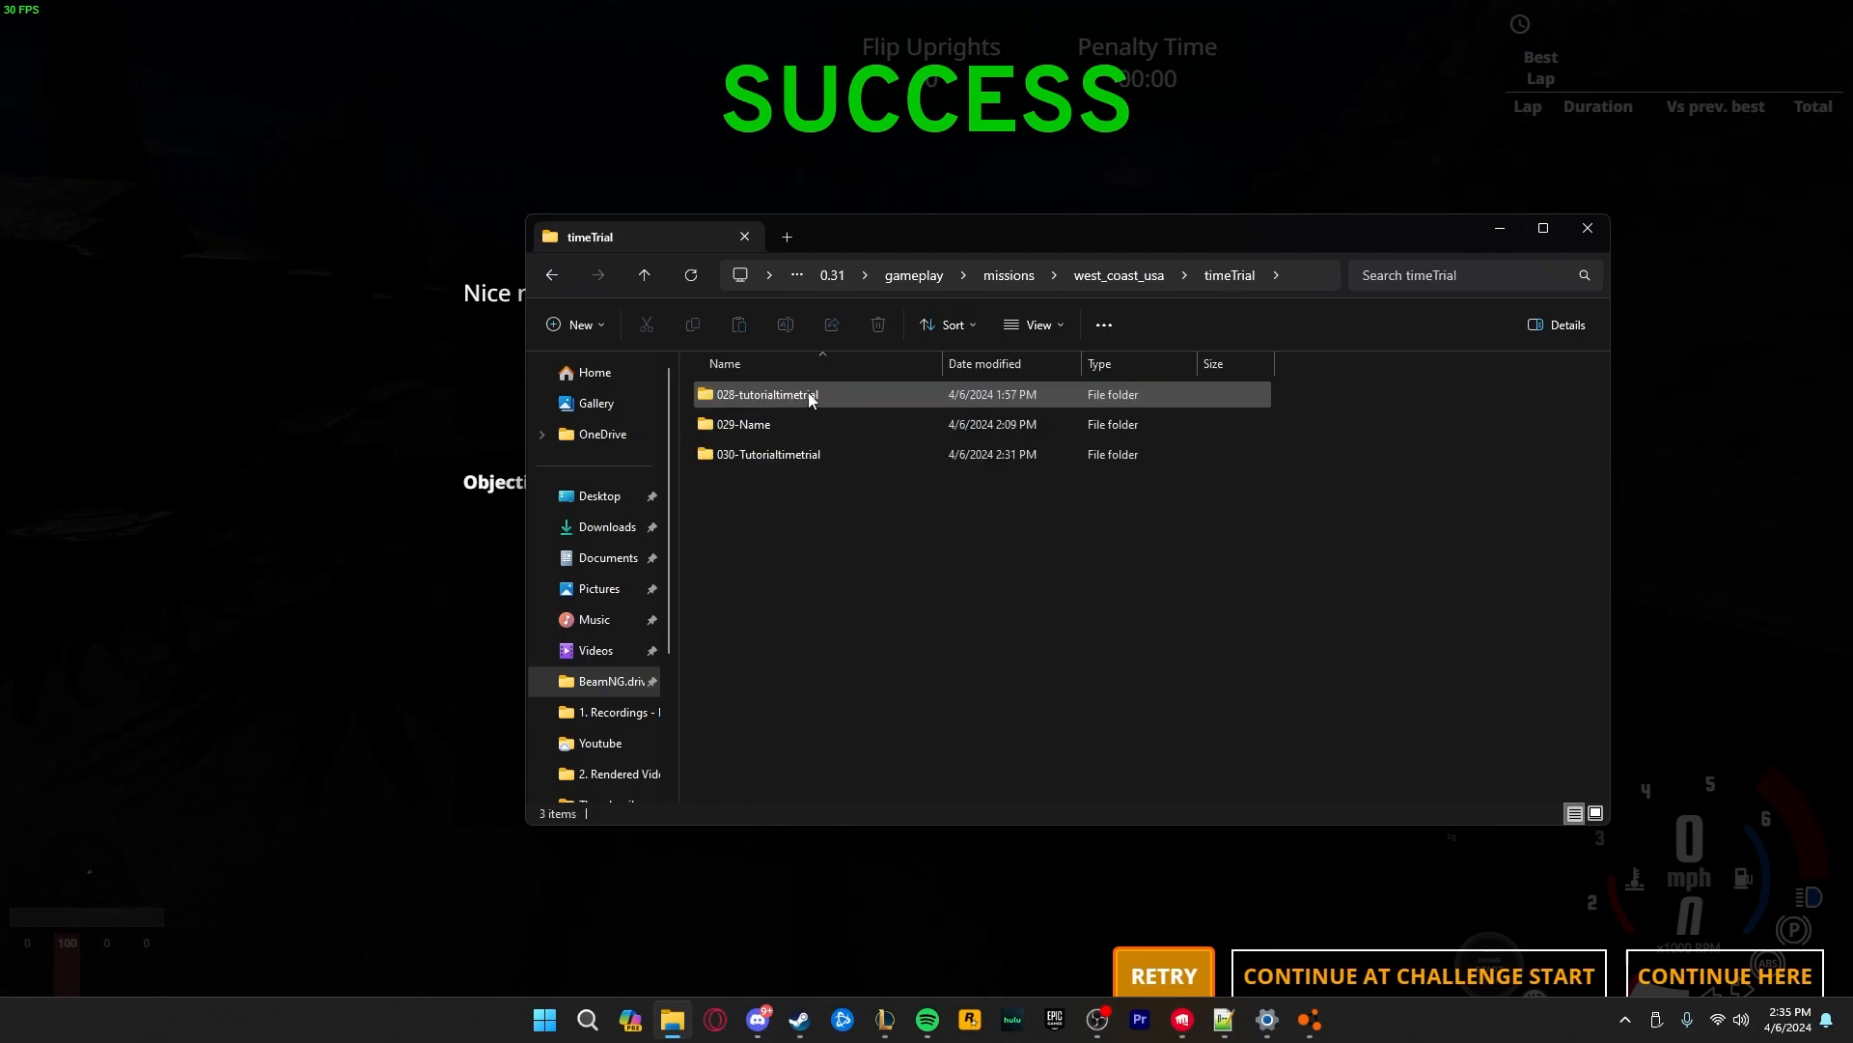
double_click(776, 454)
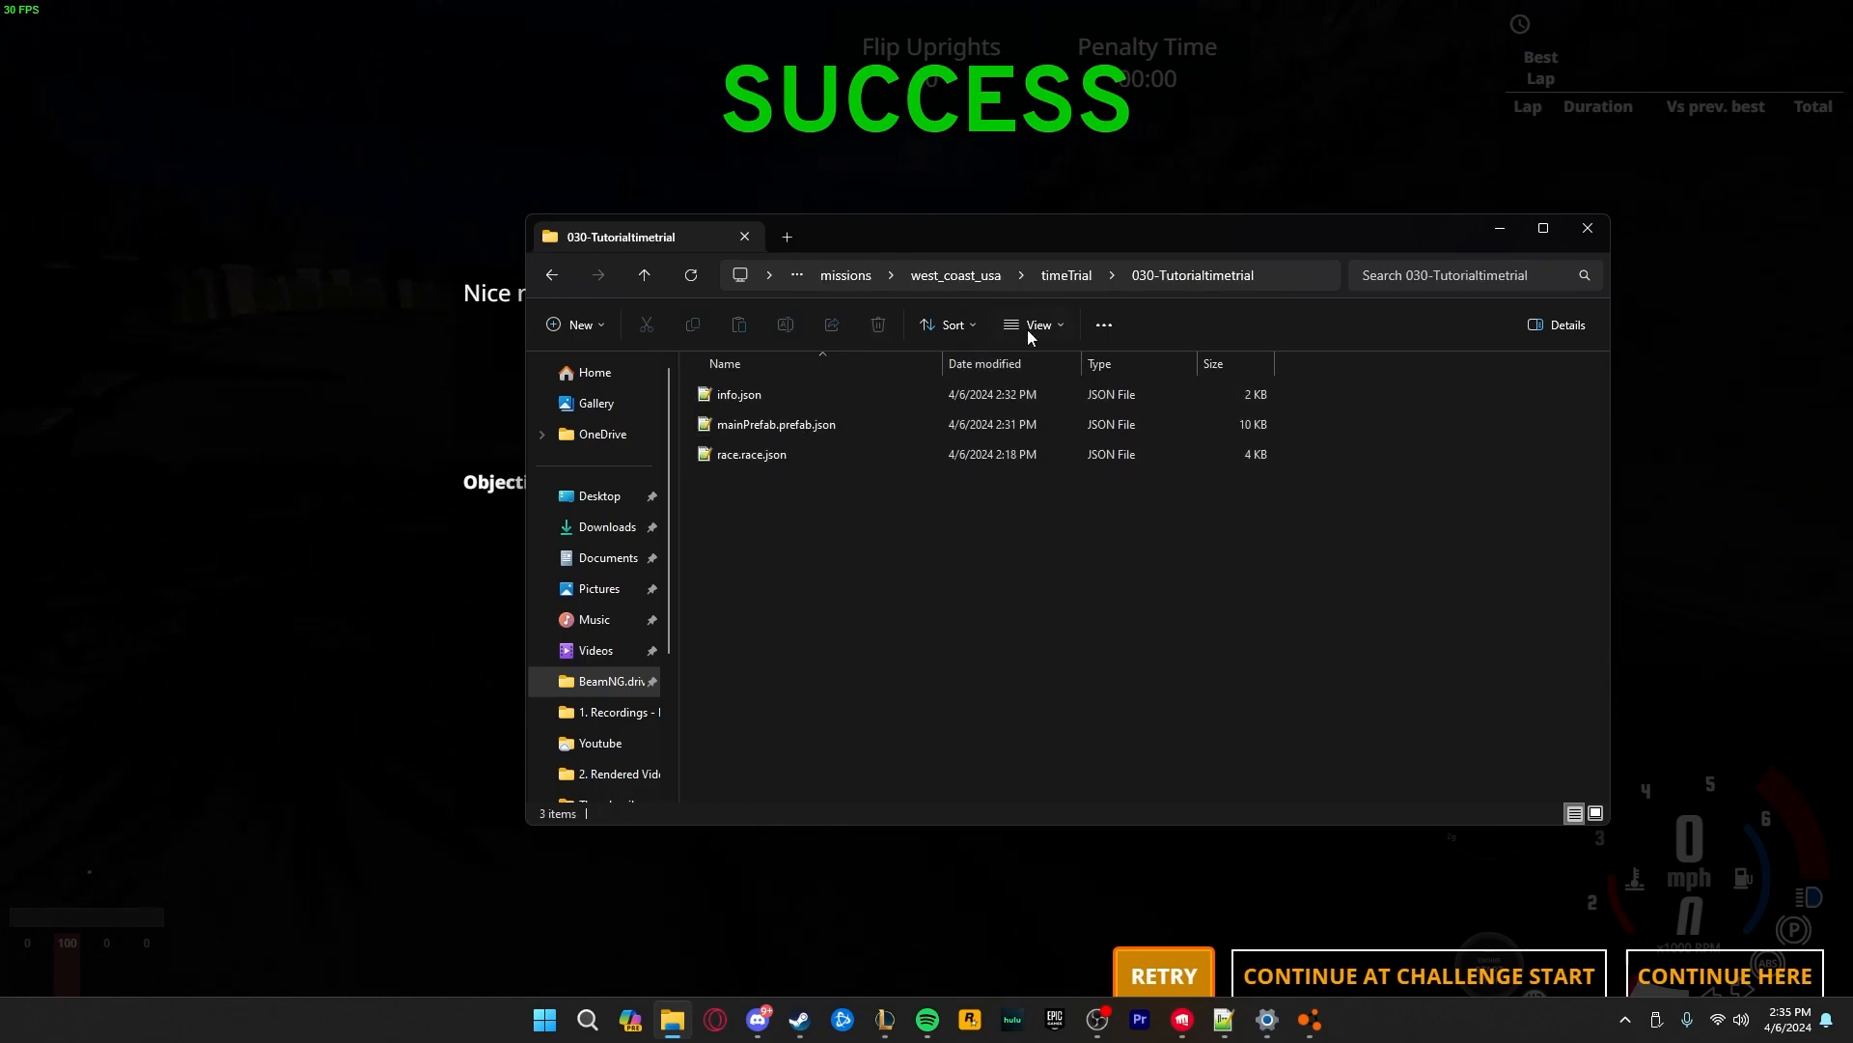
Return to the timeTrial folder and copy the 030-Tutorialtimetrial mission folder
left_click(1062, 277)
right_click(758, 454)
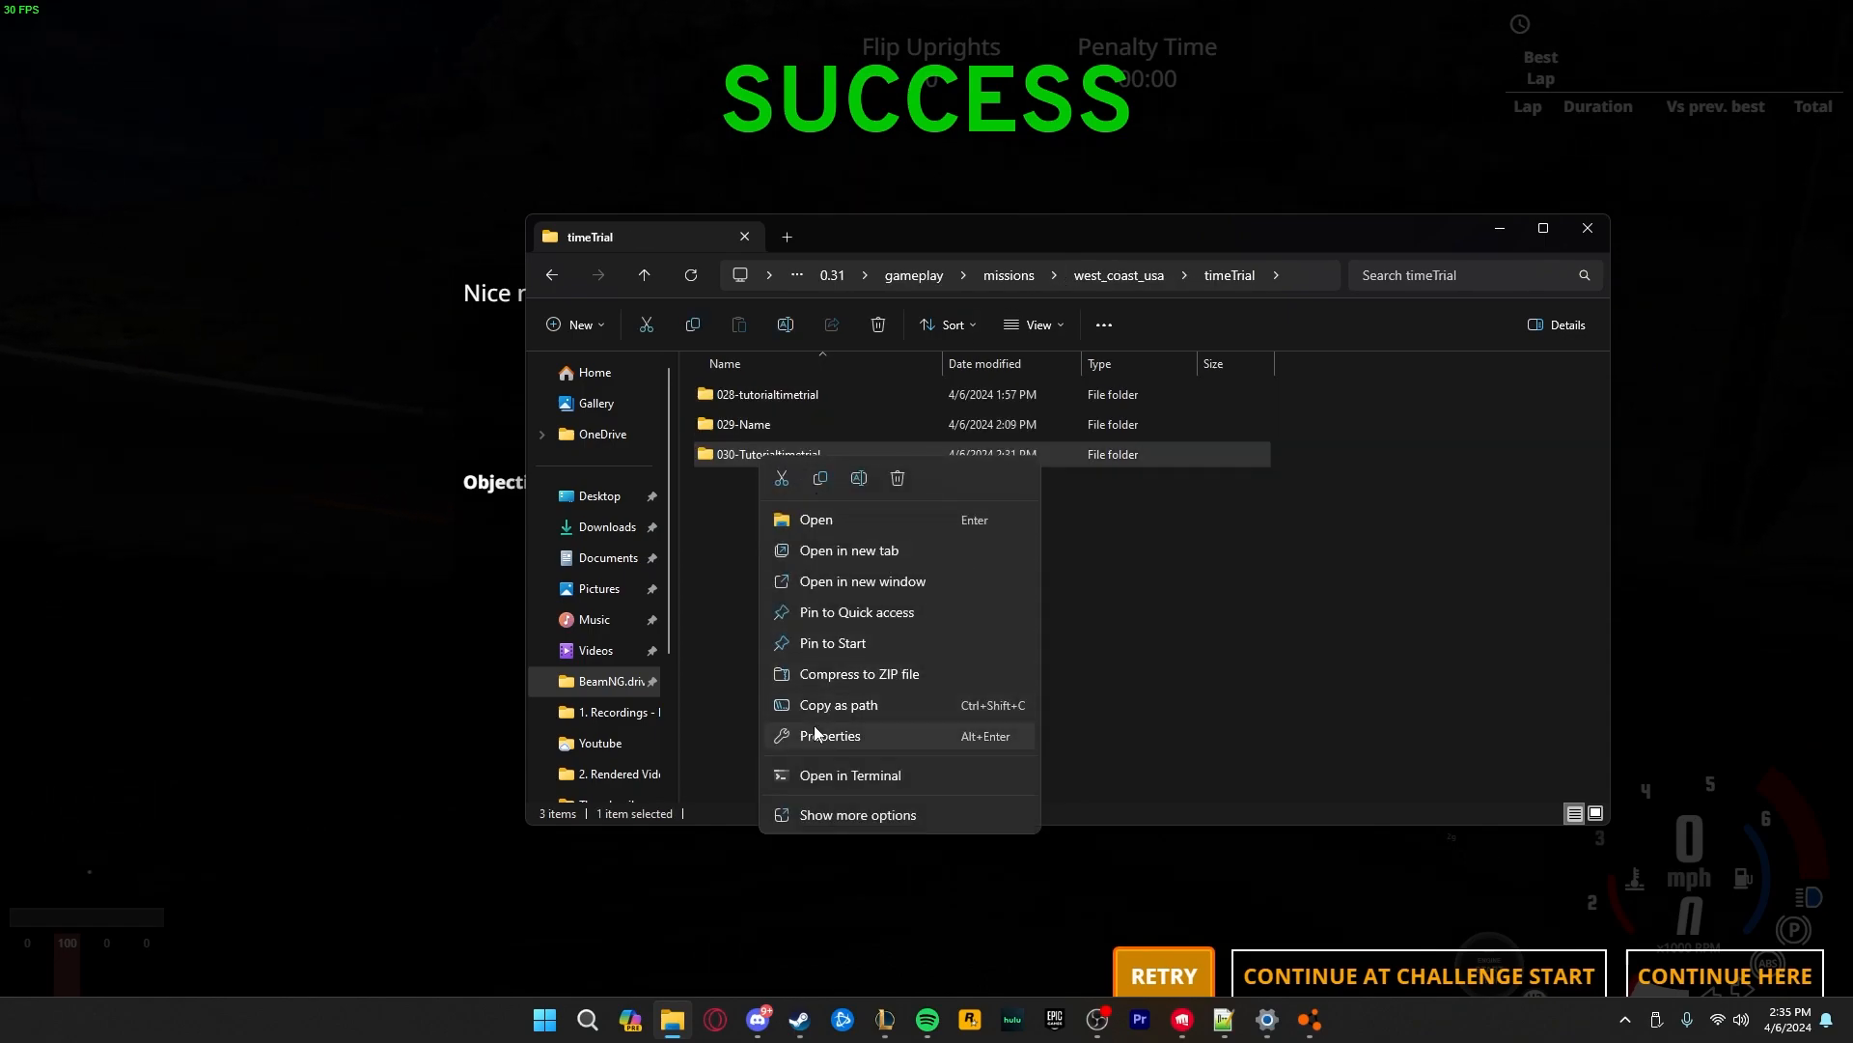
left_click(820, 479)
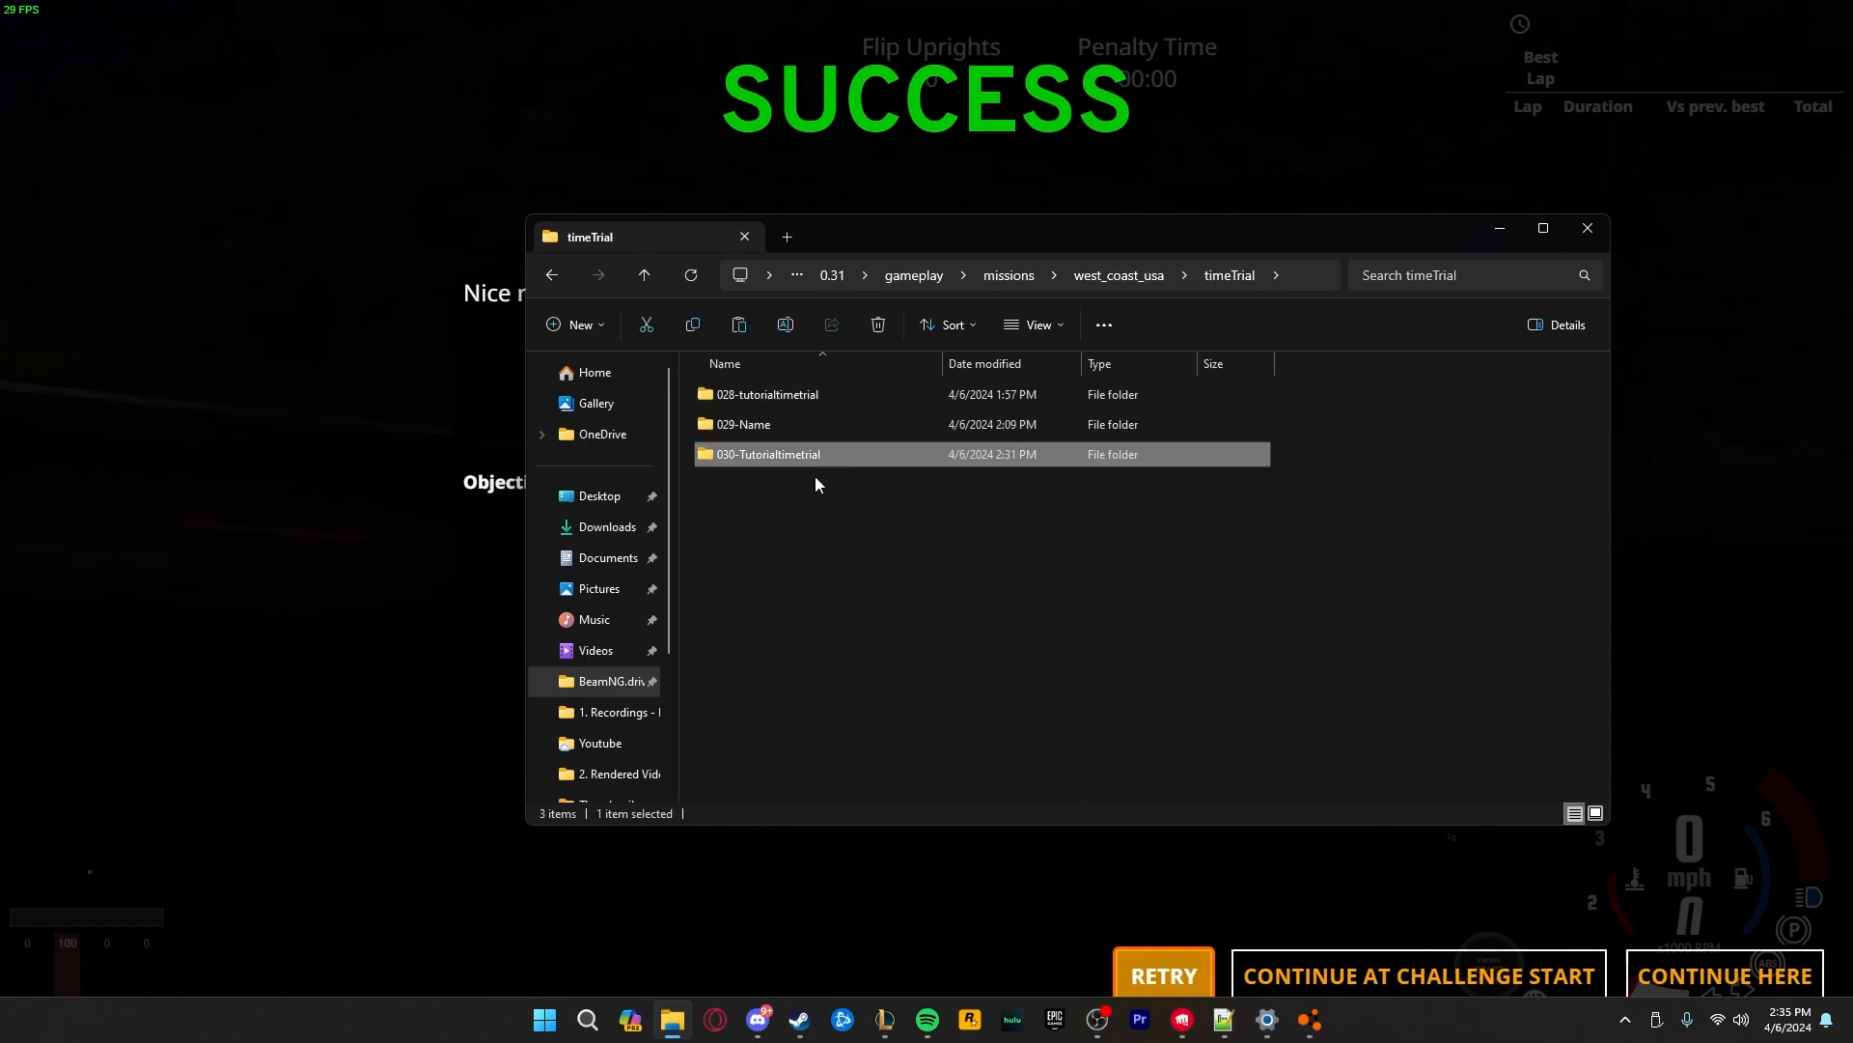